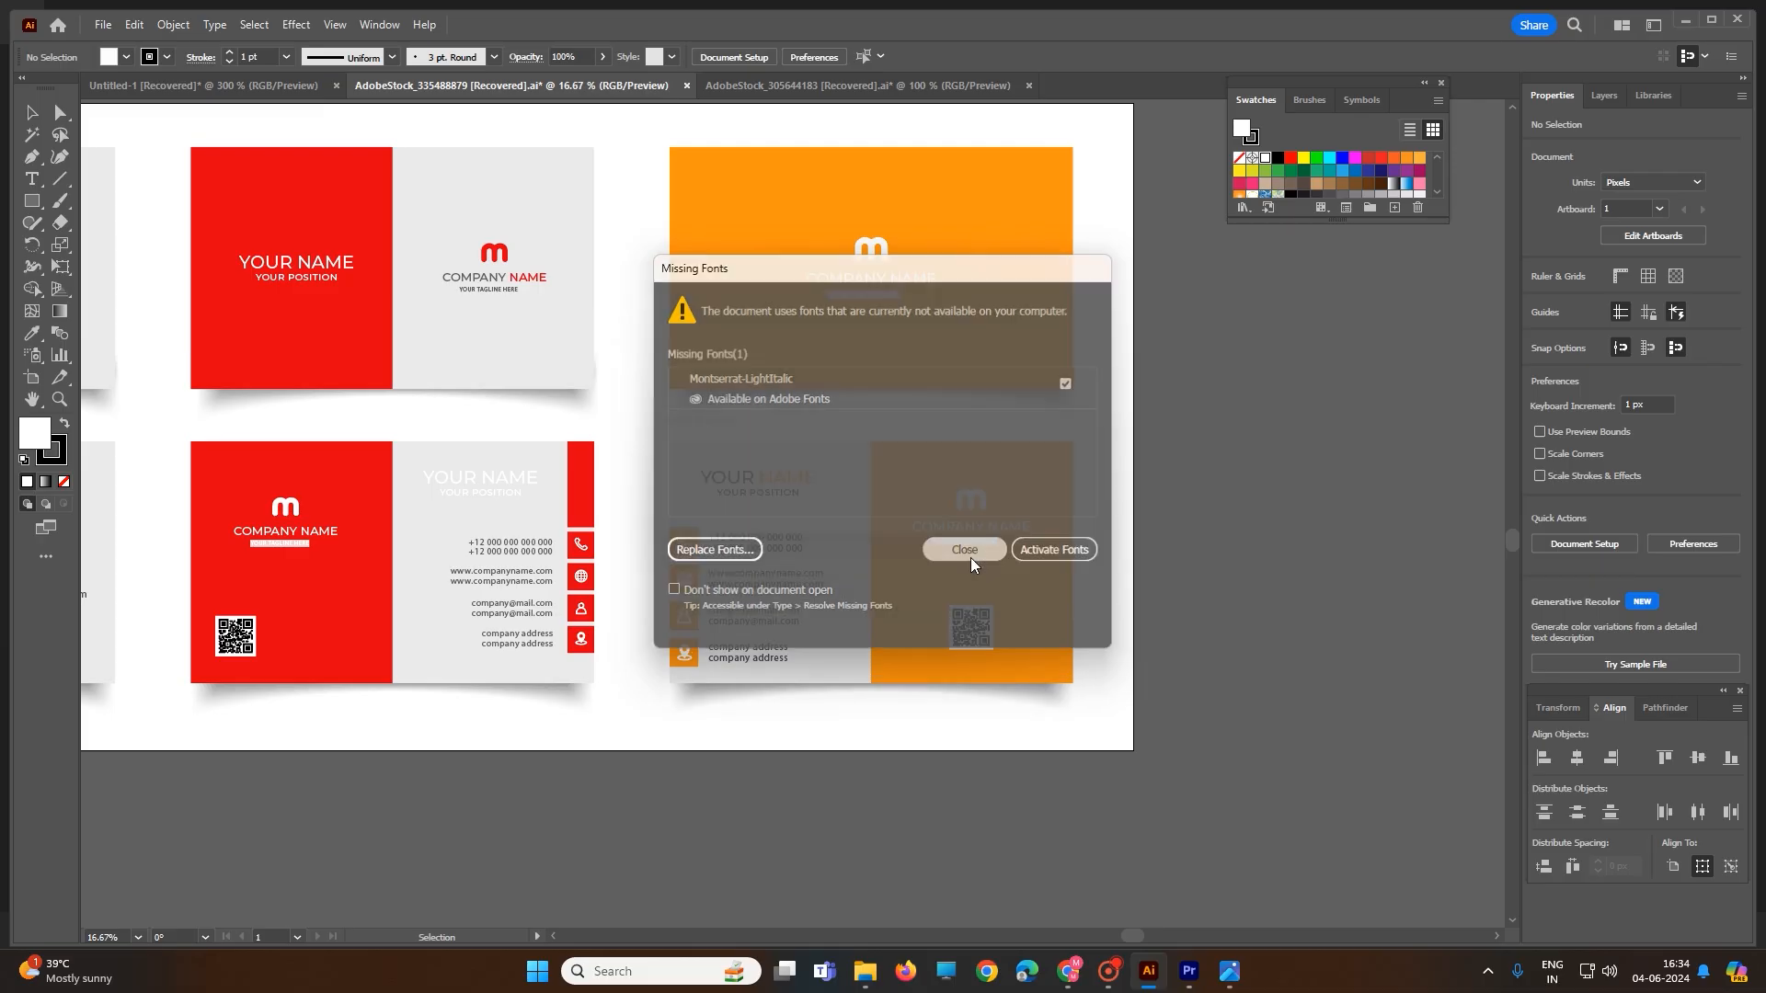
- Dismiss the Missing Fonts warning so the red and orange card templates are visible
{"action": "left_click", "coordinate": [947, 527]}
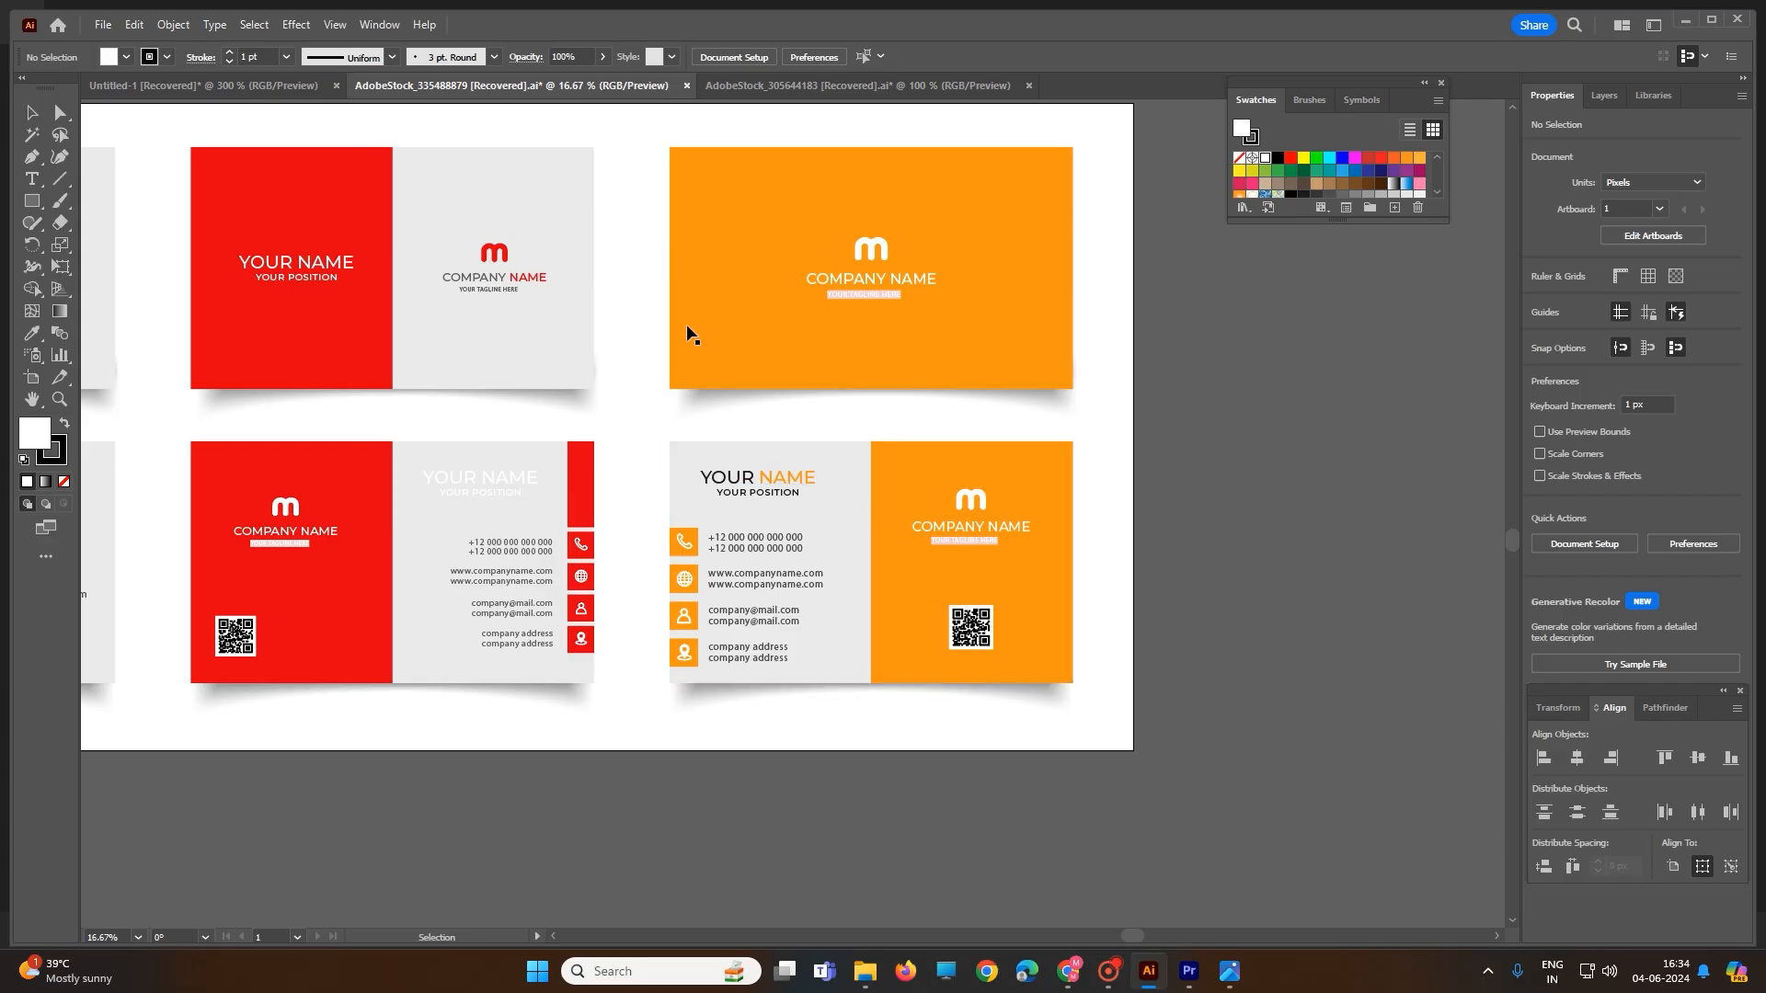
- Browse the blue wave card template with the Swatches panel moved aside, then return to Untitled-1
{"action": "left_click", "coordinate": [778, 92]}
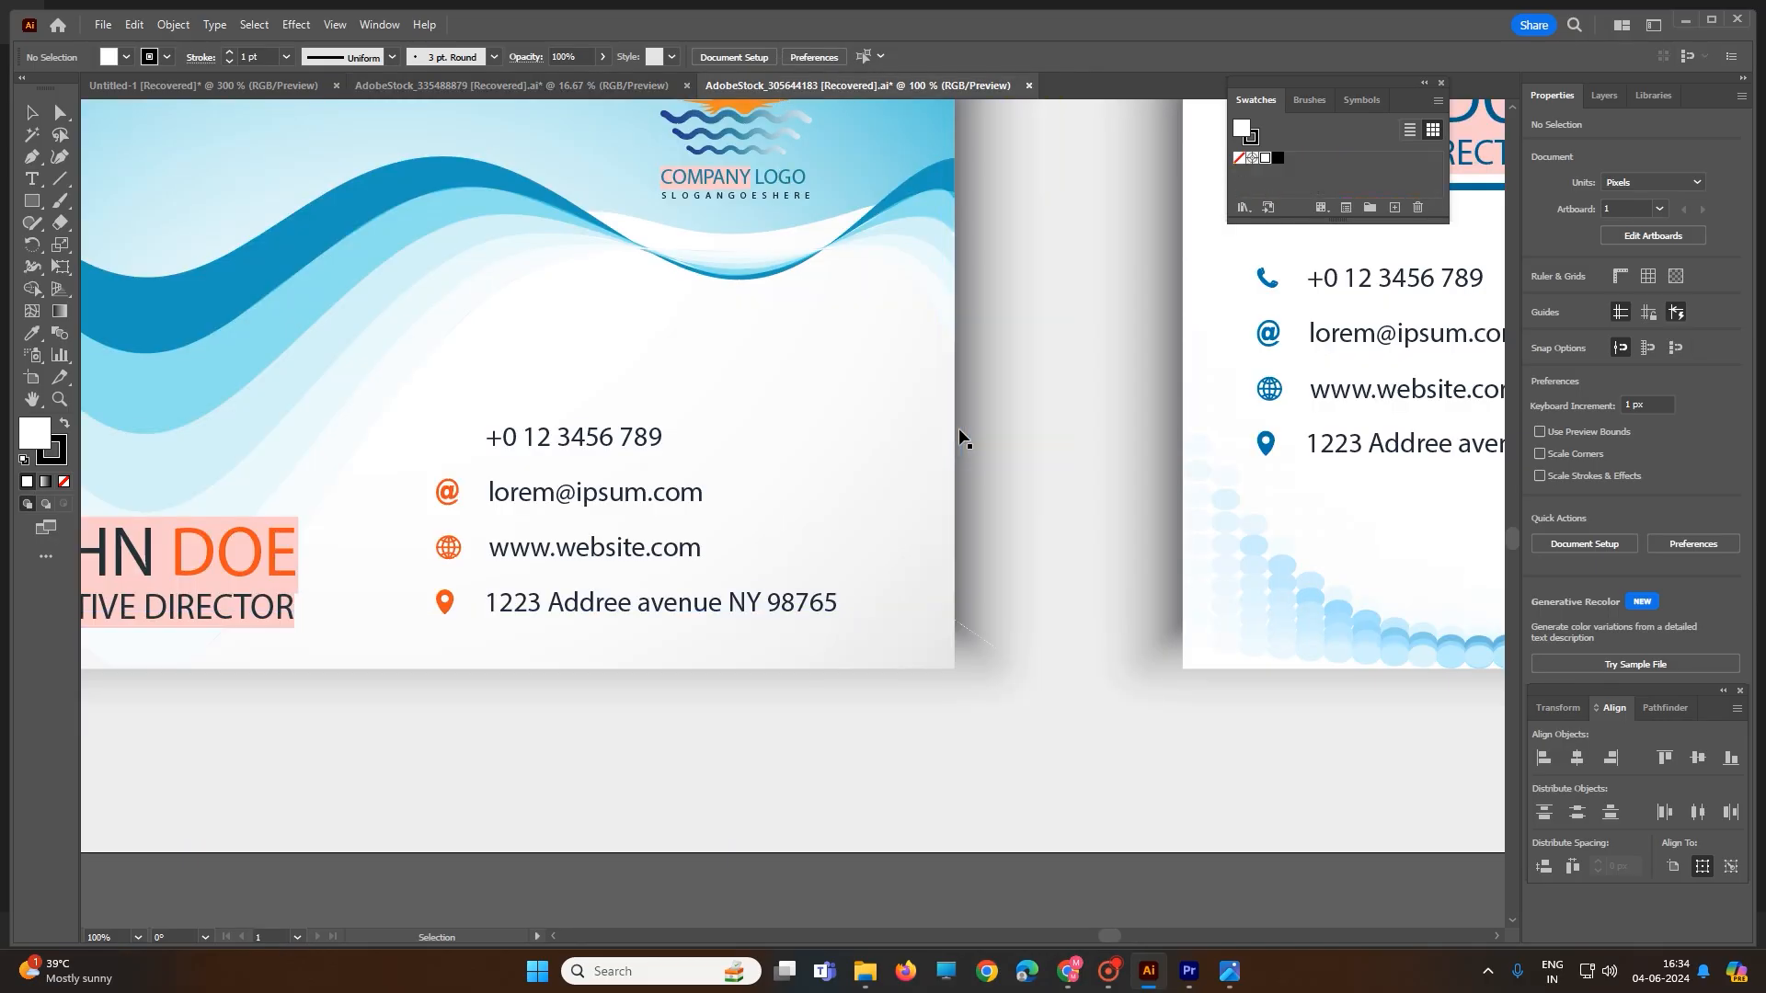
{"action": "scroll", "coordinate": [959, 438], "scroll_direction": "down", "scroll_amount": 4}
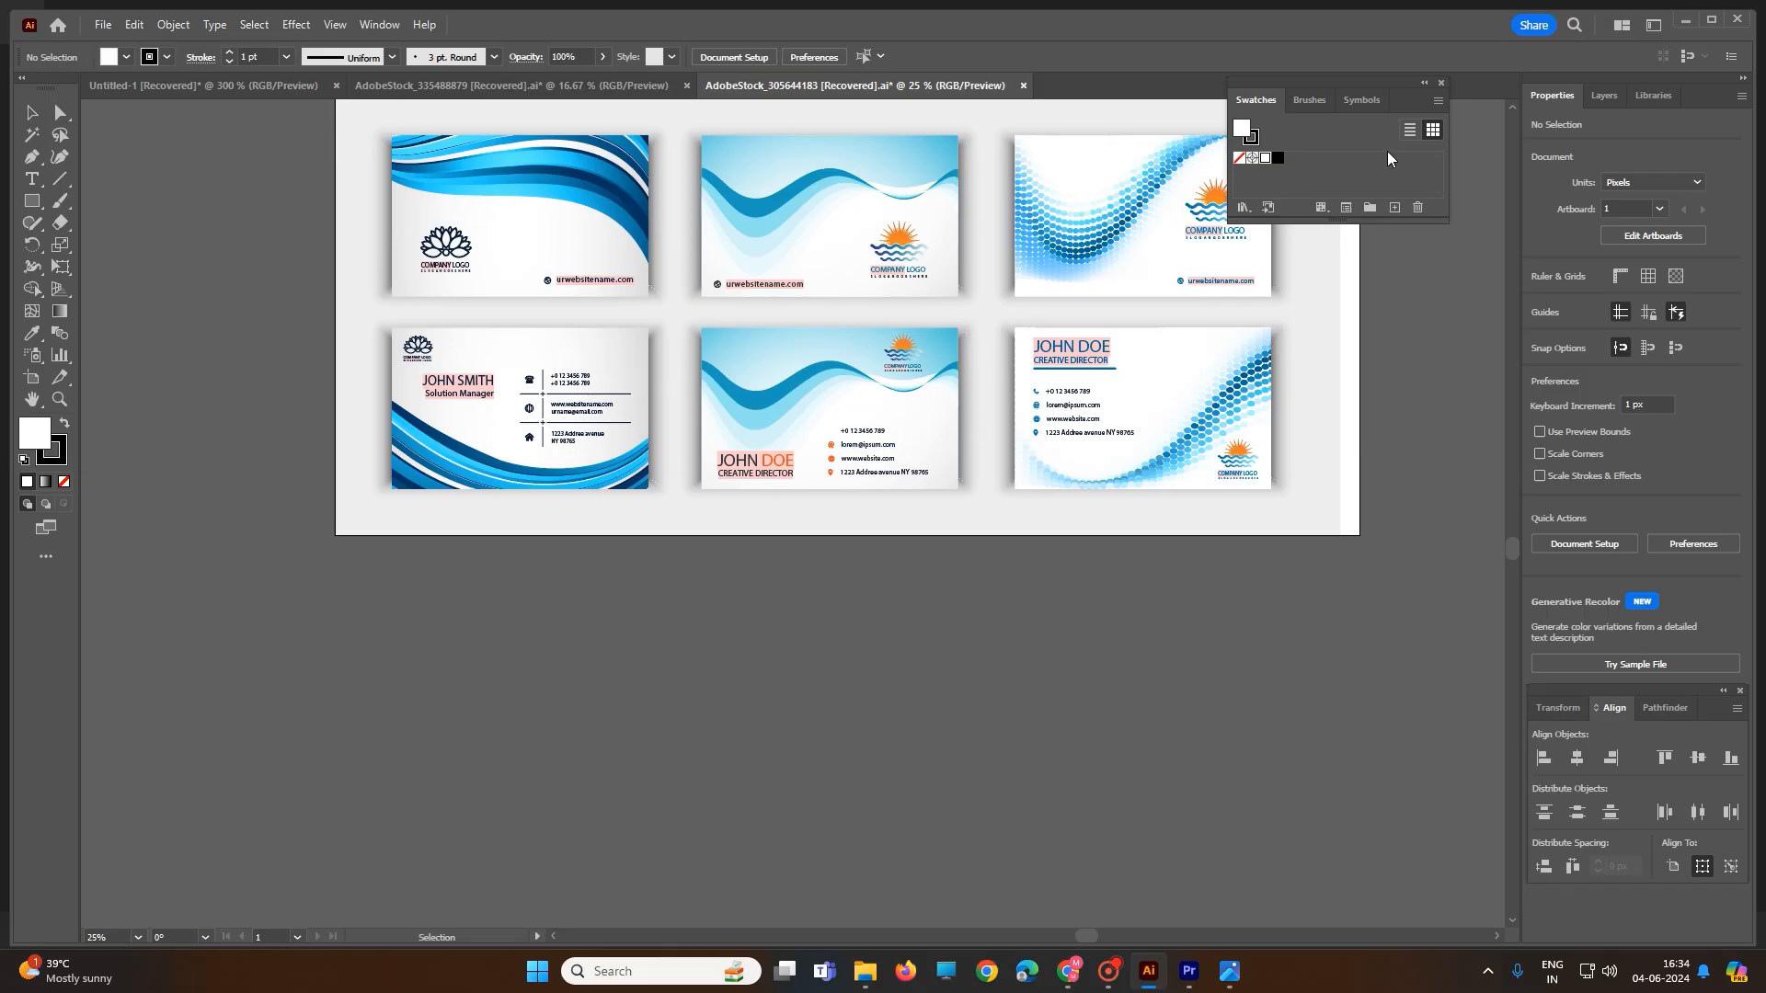
{"action": "left_click_drag", "start_coordinate": [1326, 81], "coordinate": [1493, 85]}
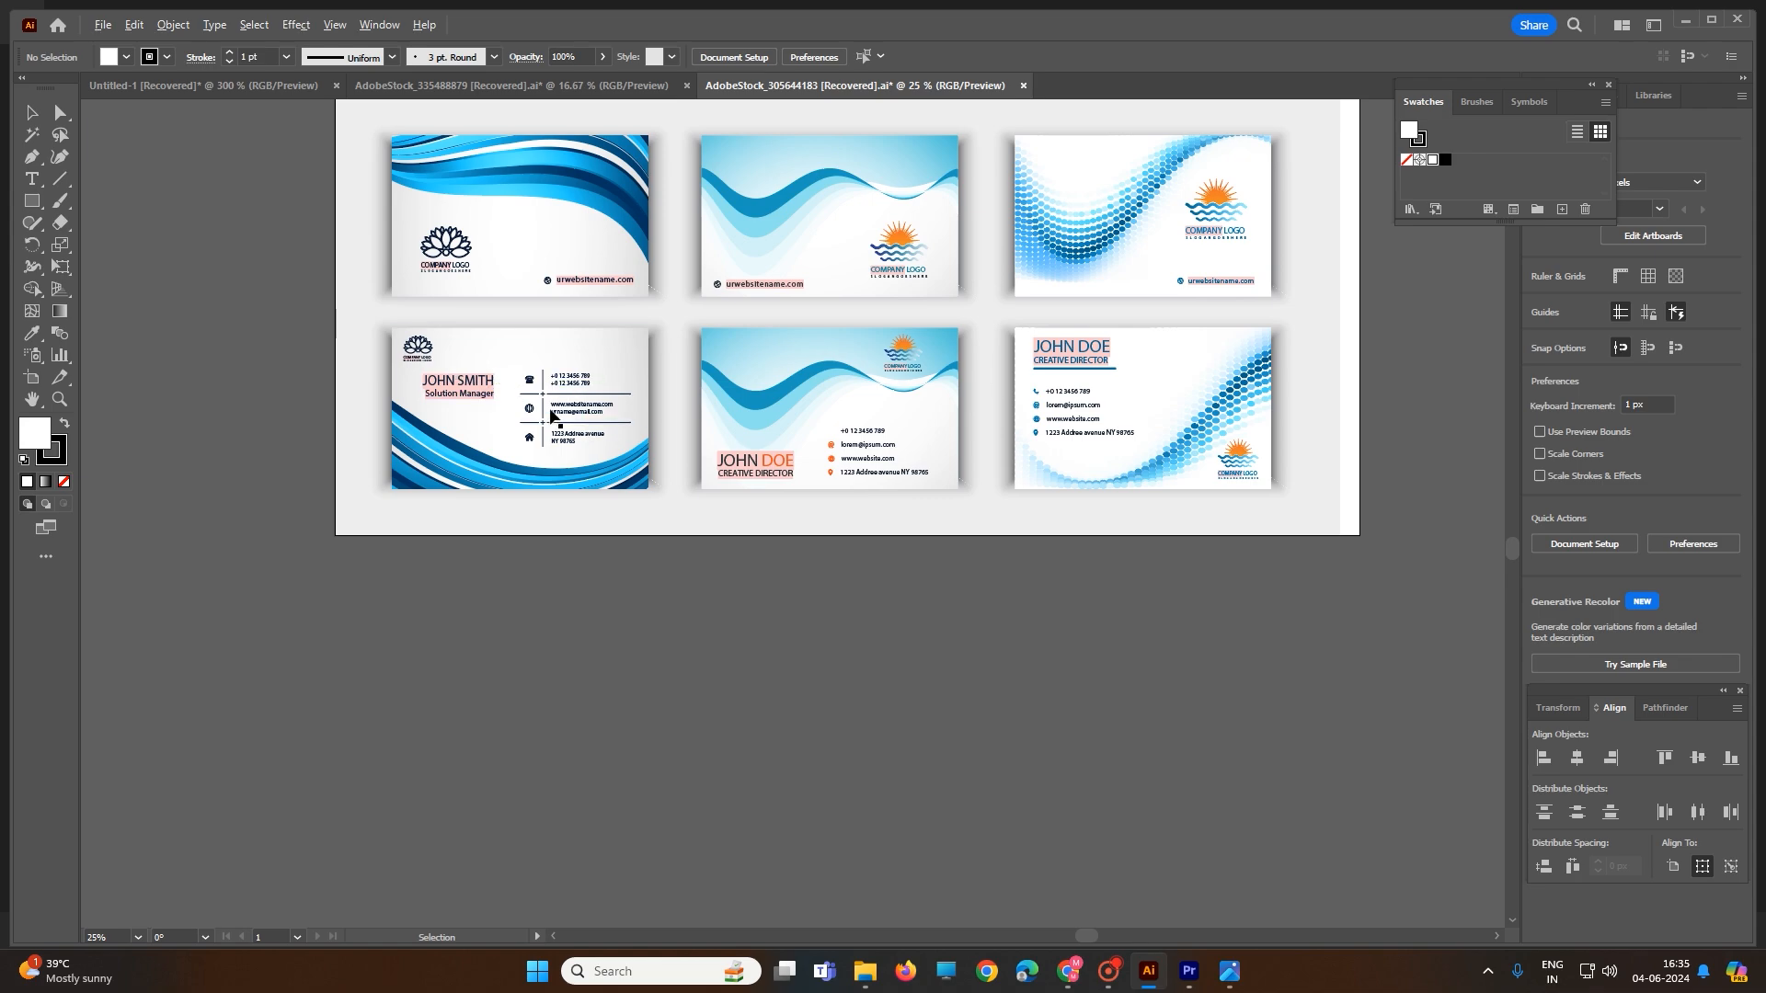
{"action": "scroll", "coordinate": [528, 414], "scroll_direction": "up", "scroll_amount": 3}
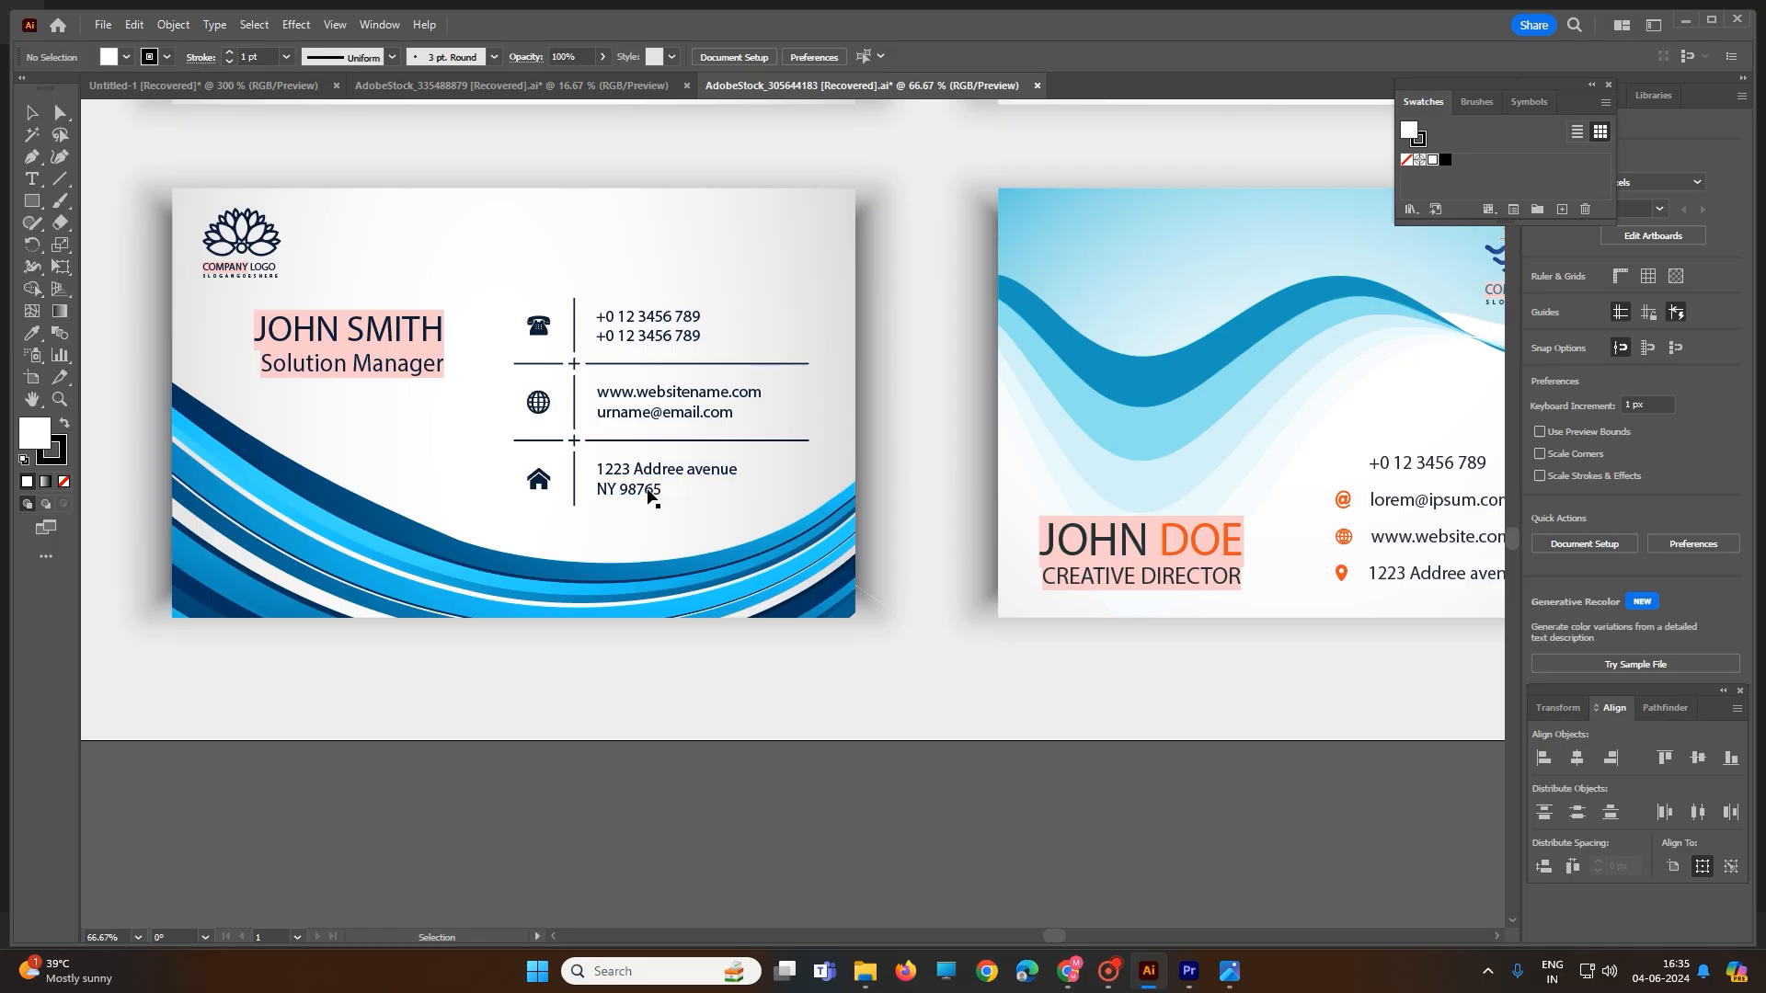
{"action": "scroll", "coordinate": [657, 488], "scroll_direction": "down", "scroll_amount": 1}
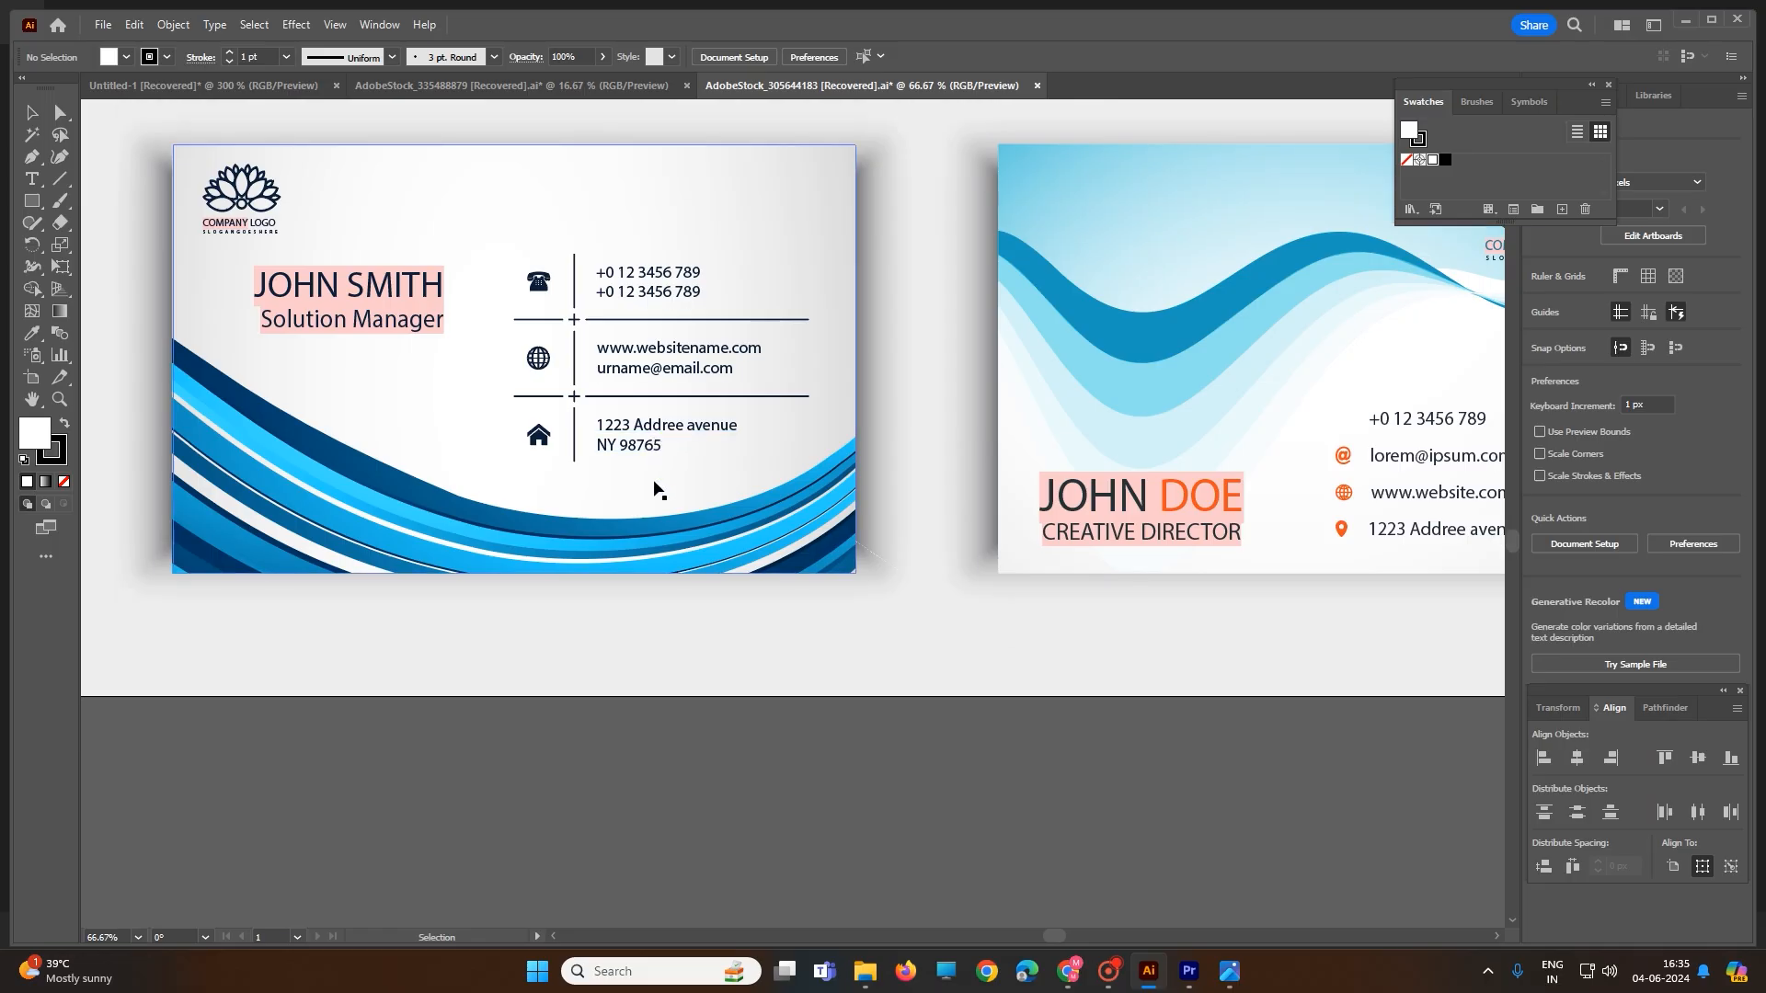
{"action": "left_click", "coordinate": [202, 85]}
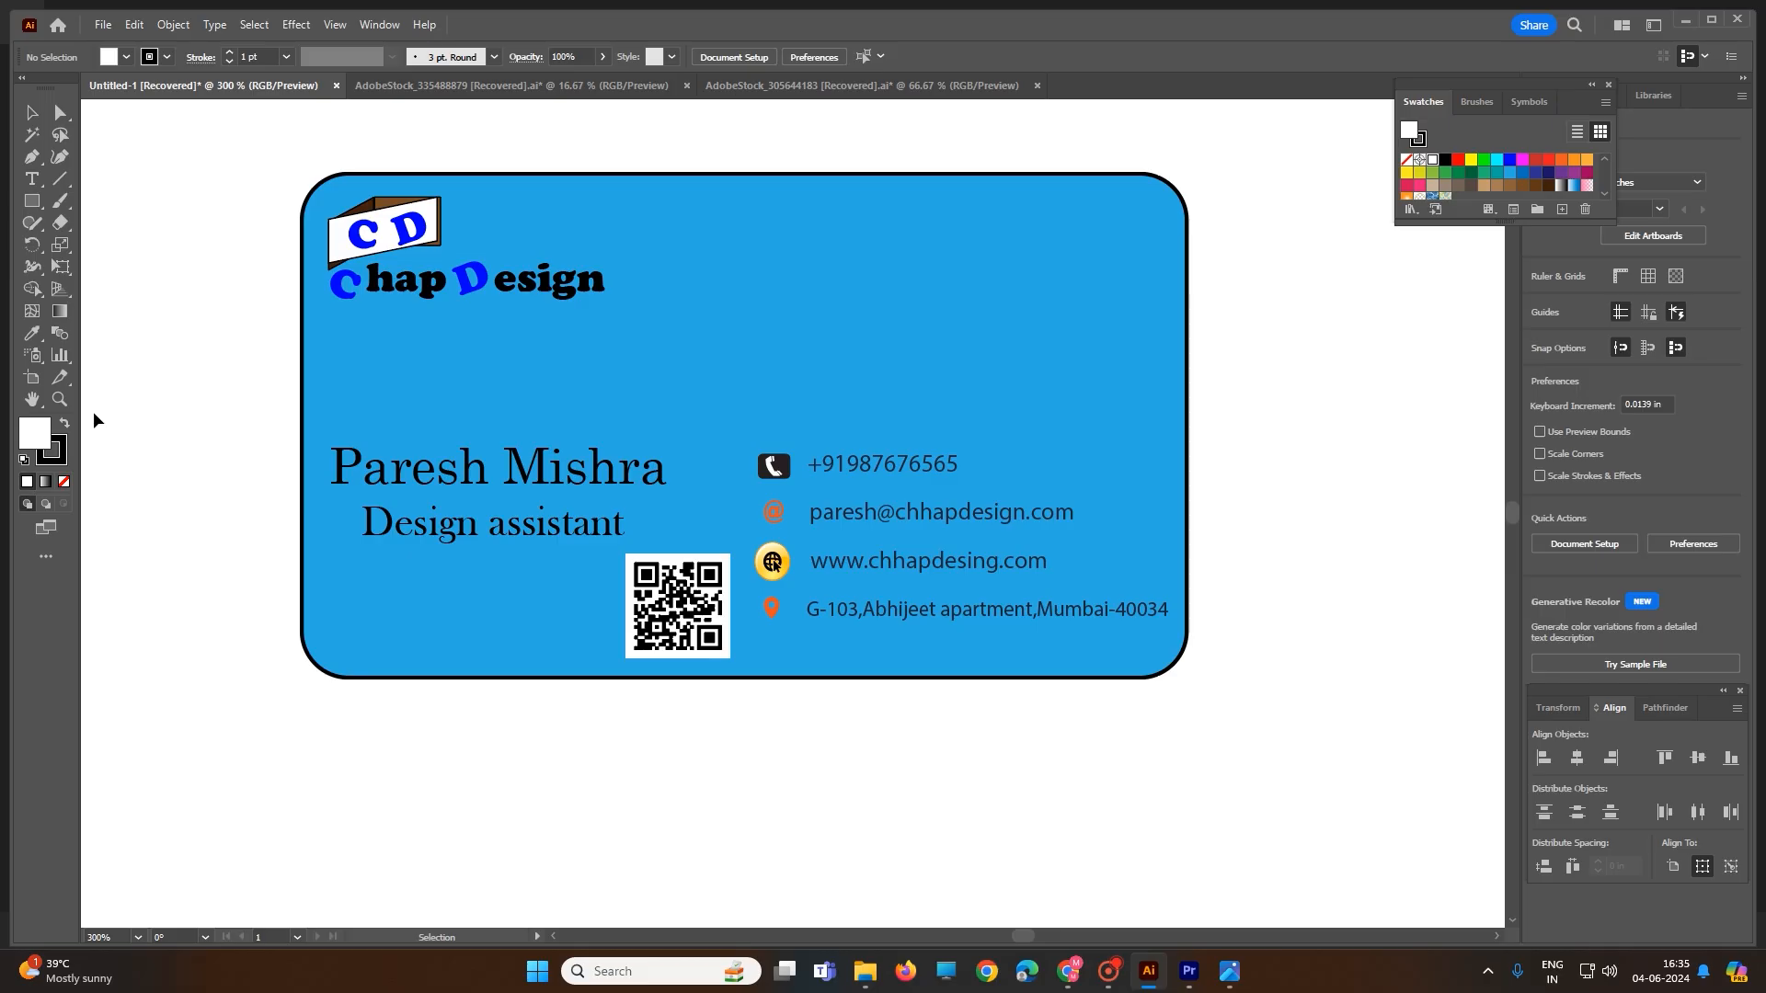
- Shift the artboard and its card to the left with the Artboard tool
{"action": "left_click", "coordinate": [48, 557]}
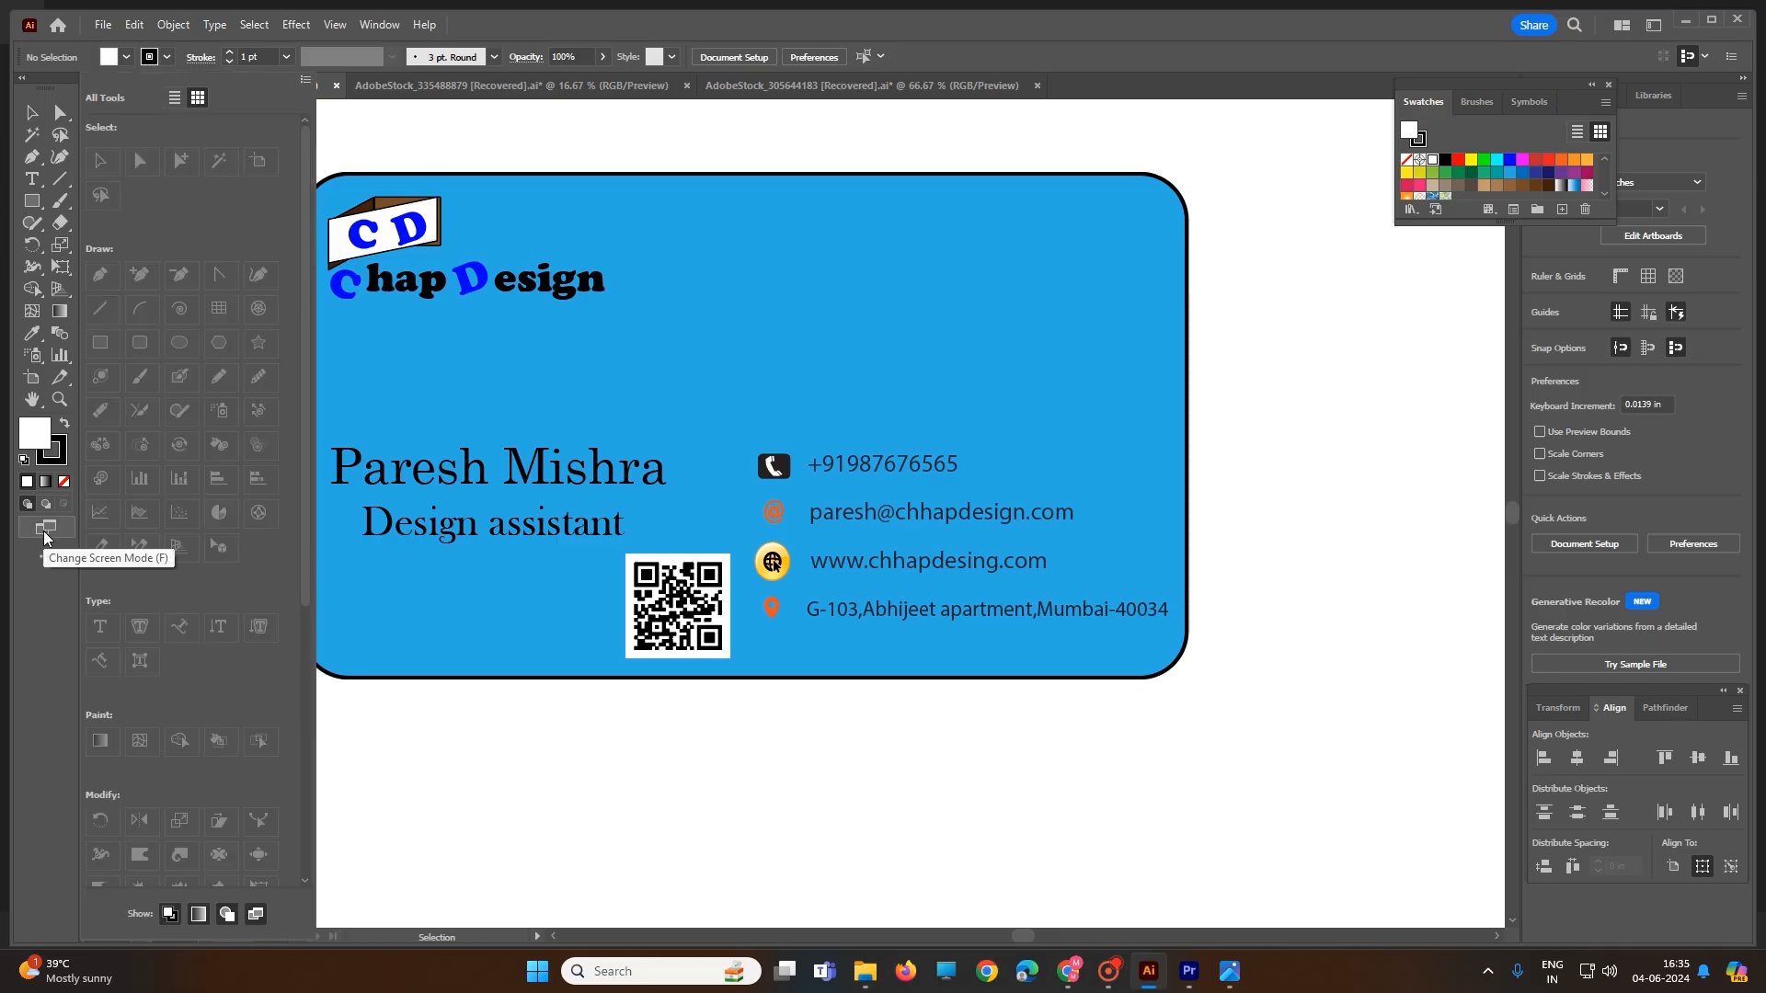
{"action": "left_click", "coordinate": [33, 379]}
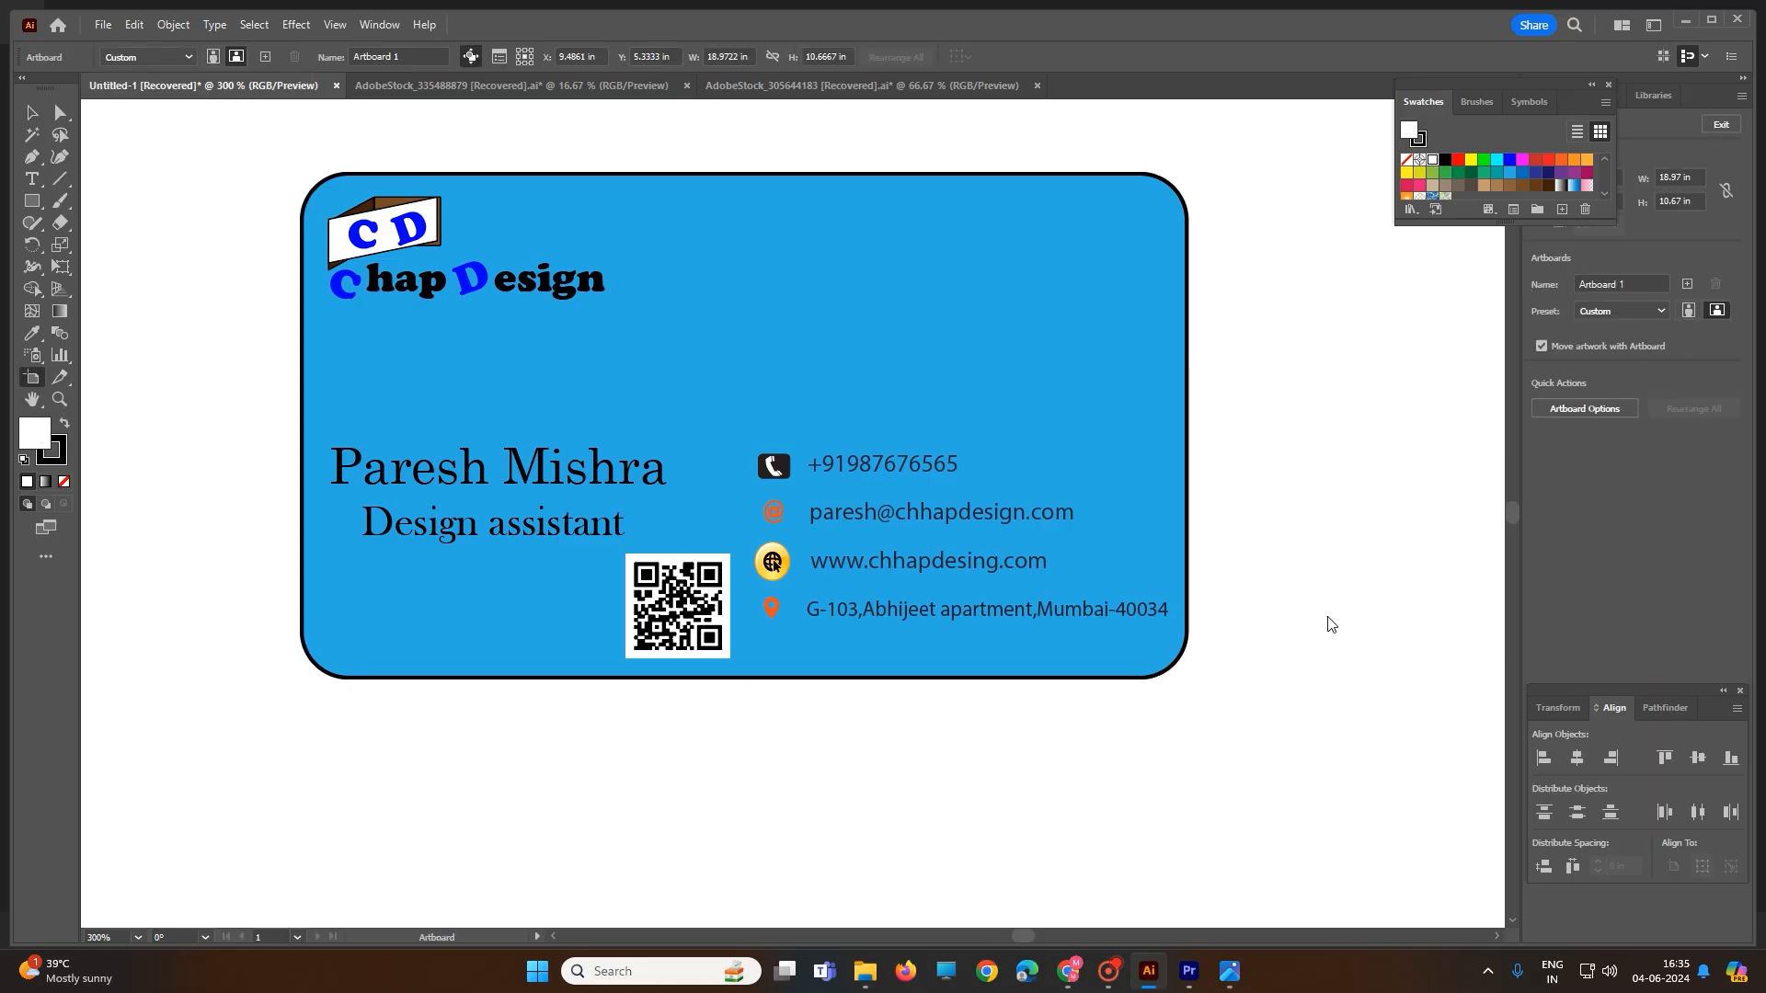
{"action": "left_click_drag", "start_coordinate": [1290, 396], "coordinate": [1131, 359]}
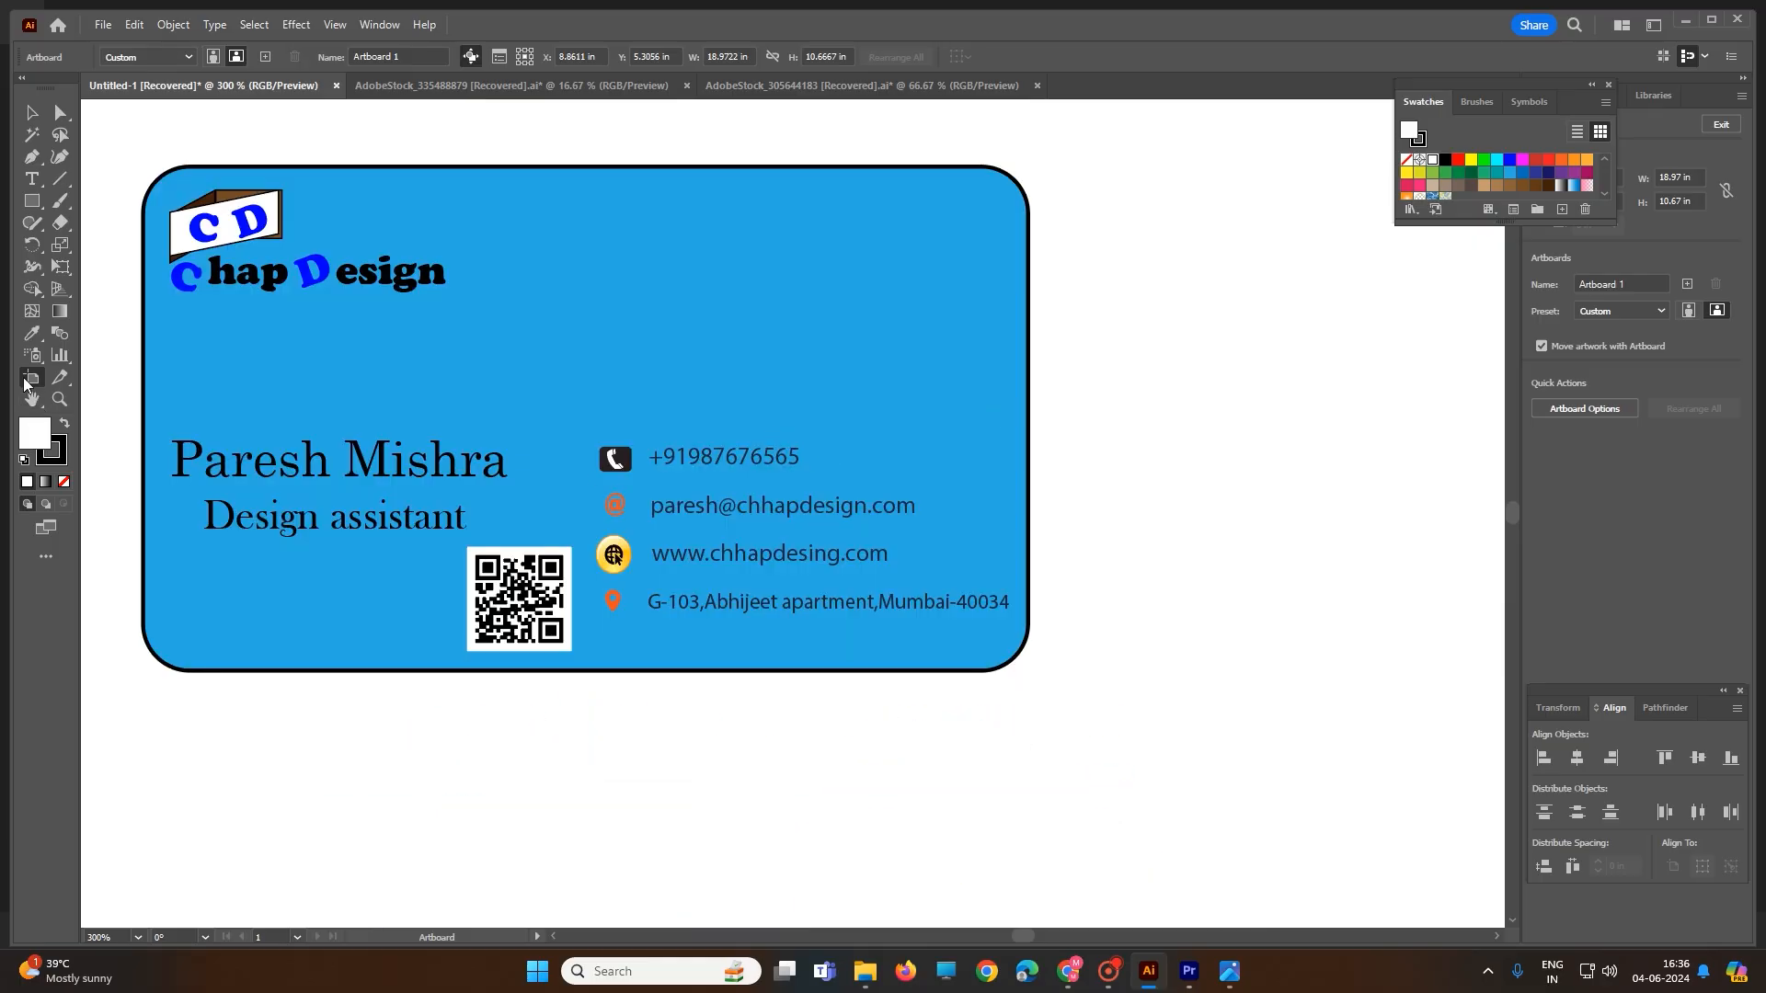
- Create a new 1366 × 768 px document and bring up Chrome's business card size results
{"action": "left_click", "coordinate": [103, 26]}
{"action": "left_click", "coordinate": [128, 43]}
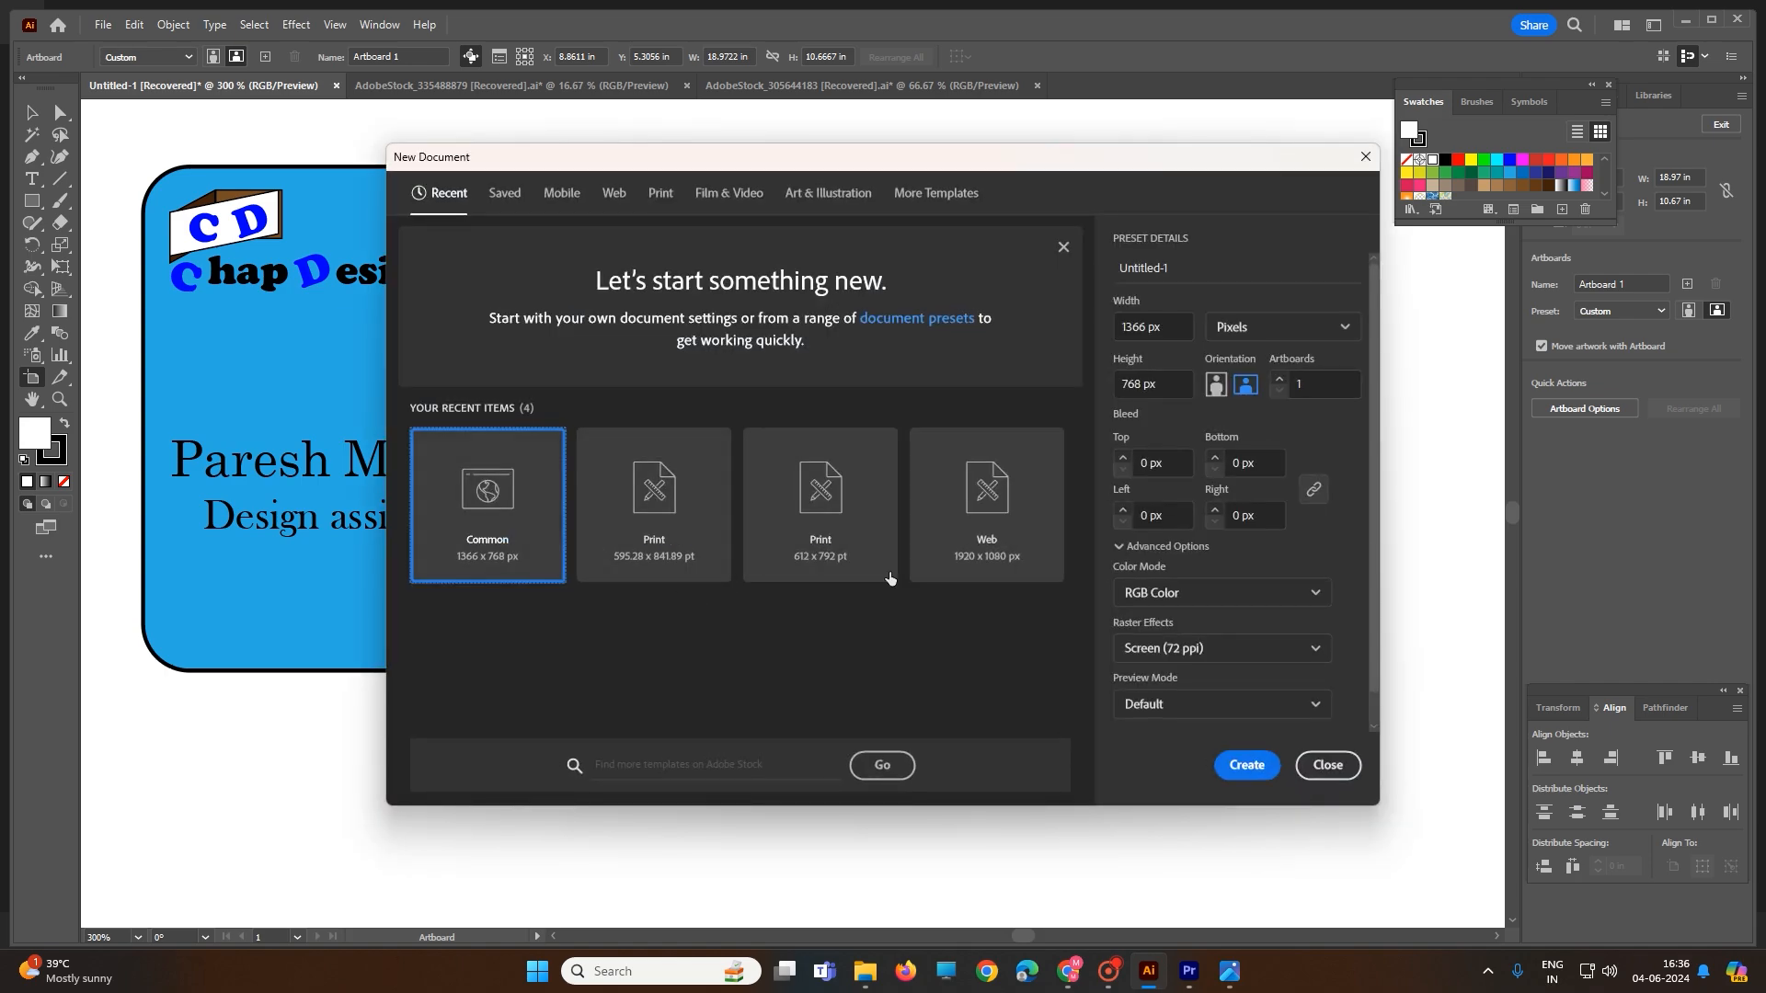
{"action": "left_click", "coordinate": [1241, 765]}
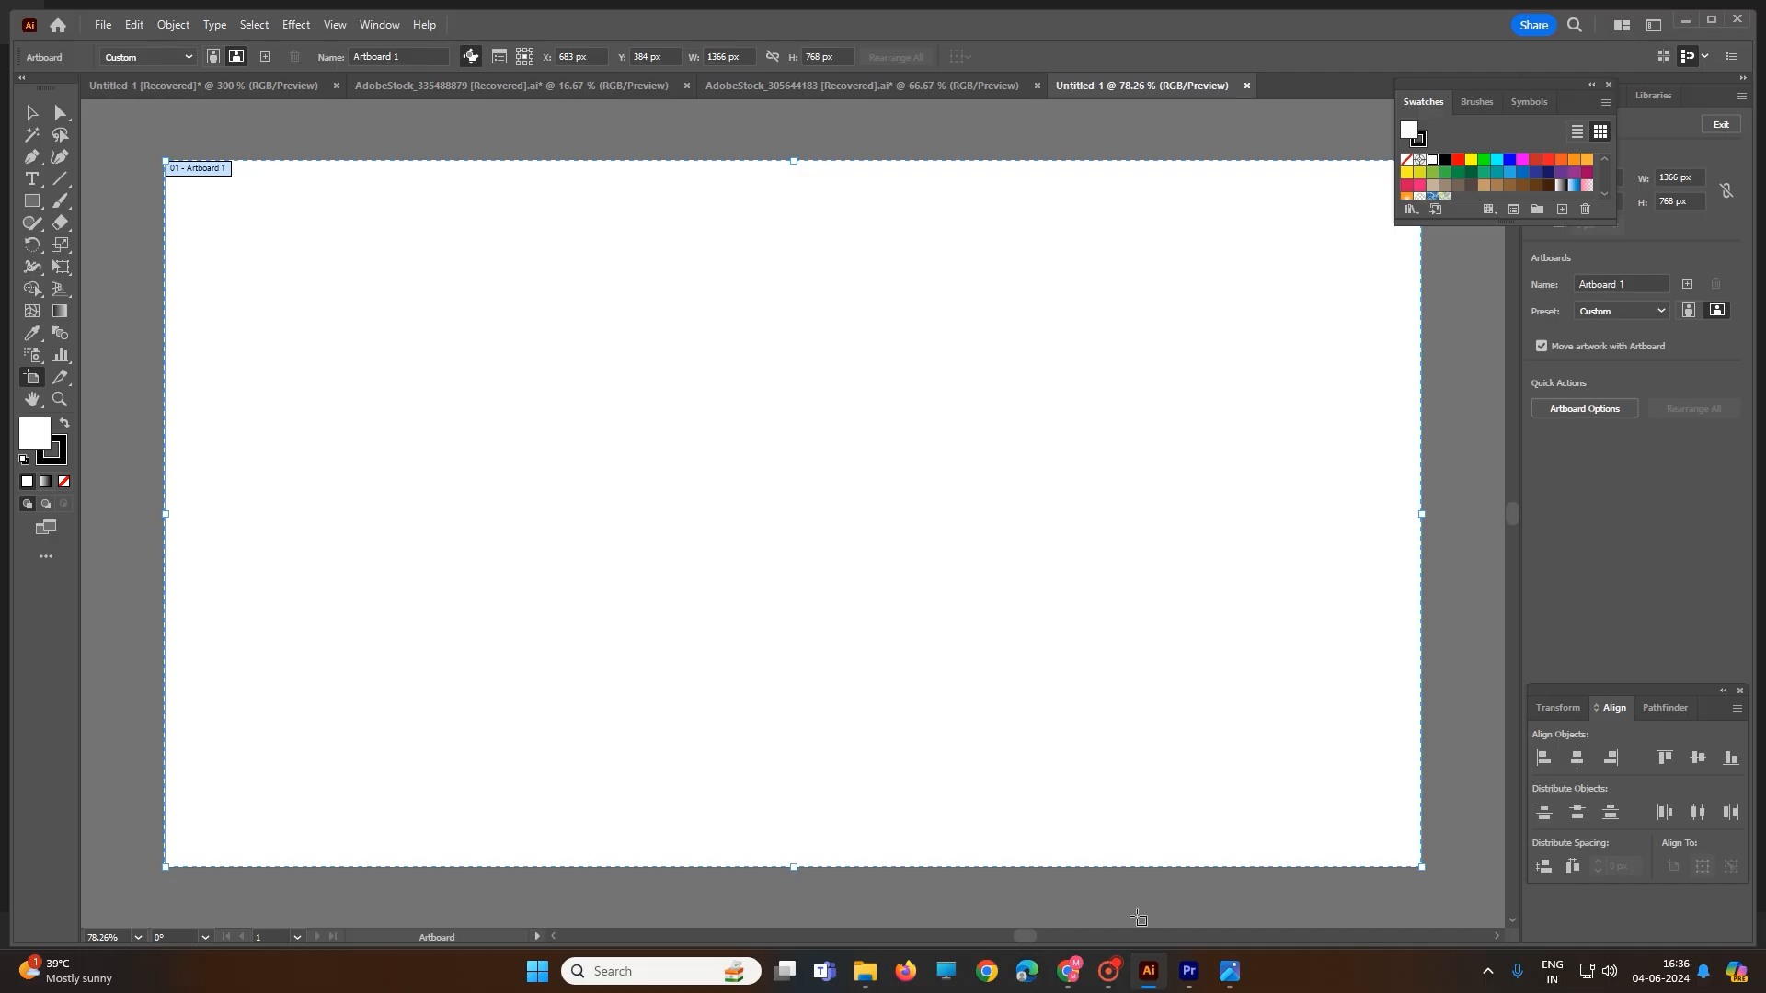
{"action": "left_click", "coordinate": [1074, 971]}
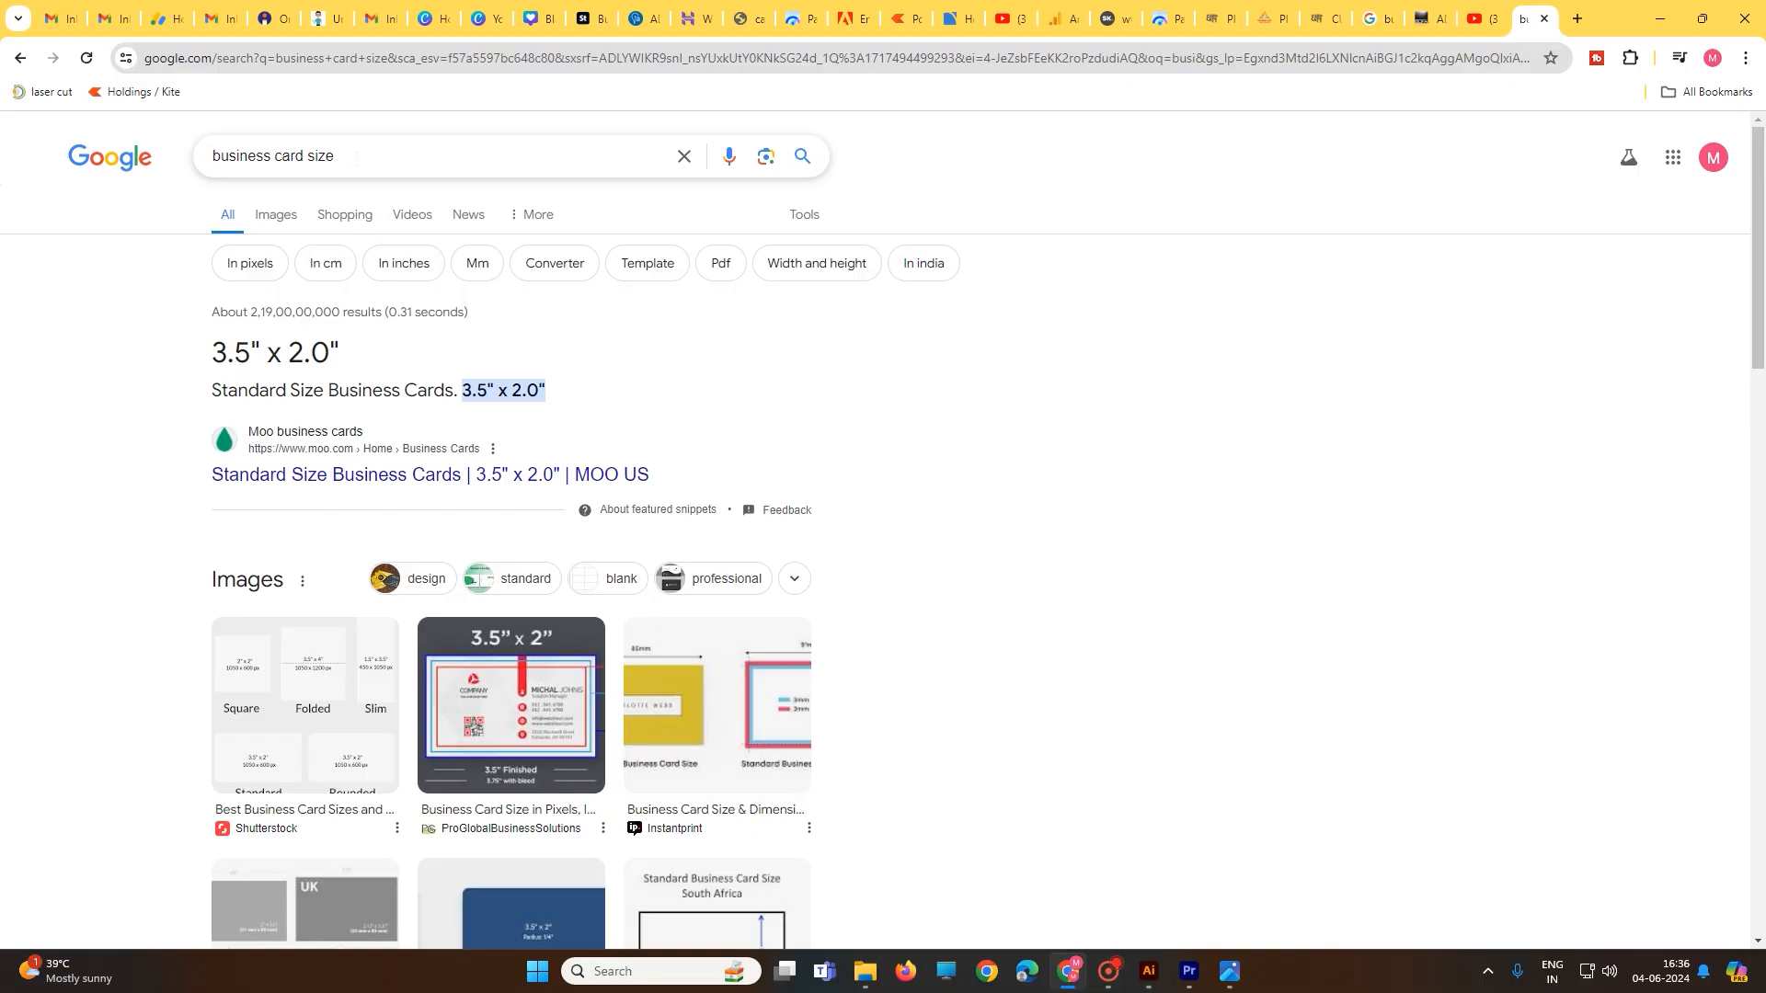
- Pick out the standard 3.5" x 2.0" card size in Google's results, then return to Illustrator
{"action": "left_click_drag", "start_coordinate": [356, 158], "coordinate": [204, 175]}
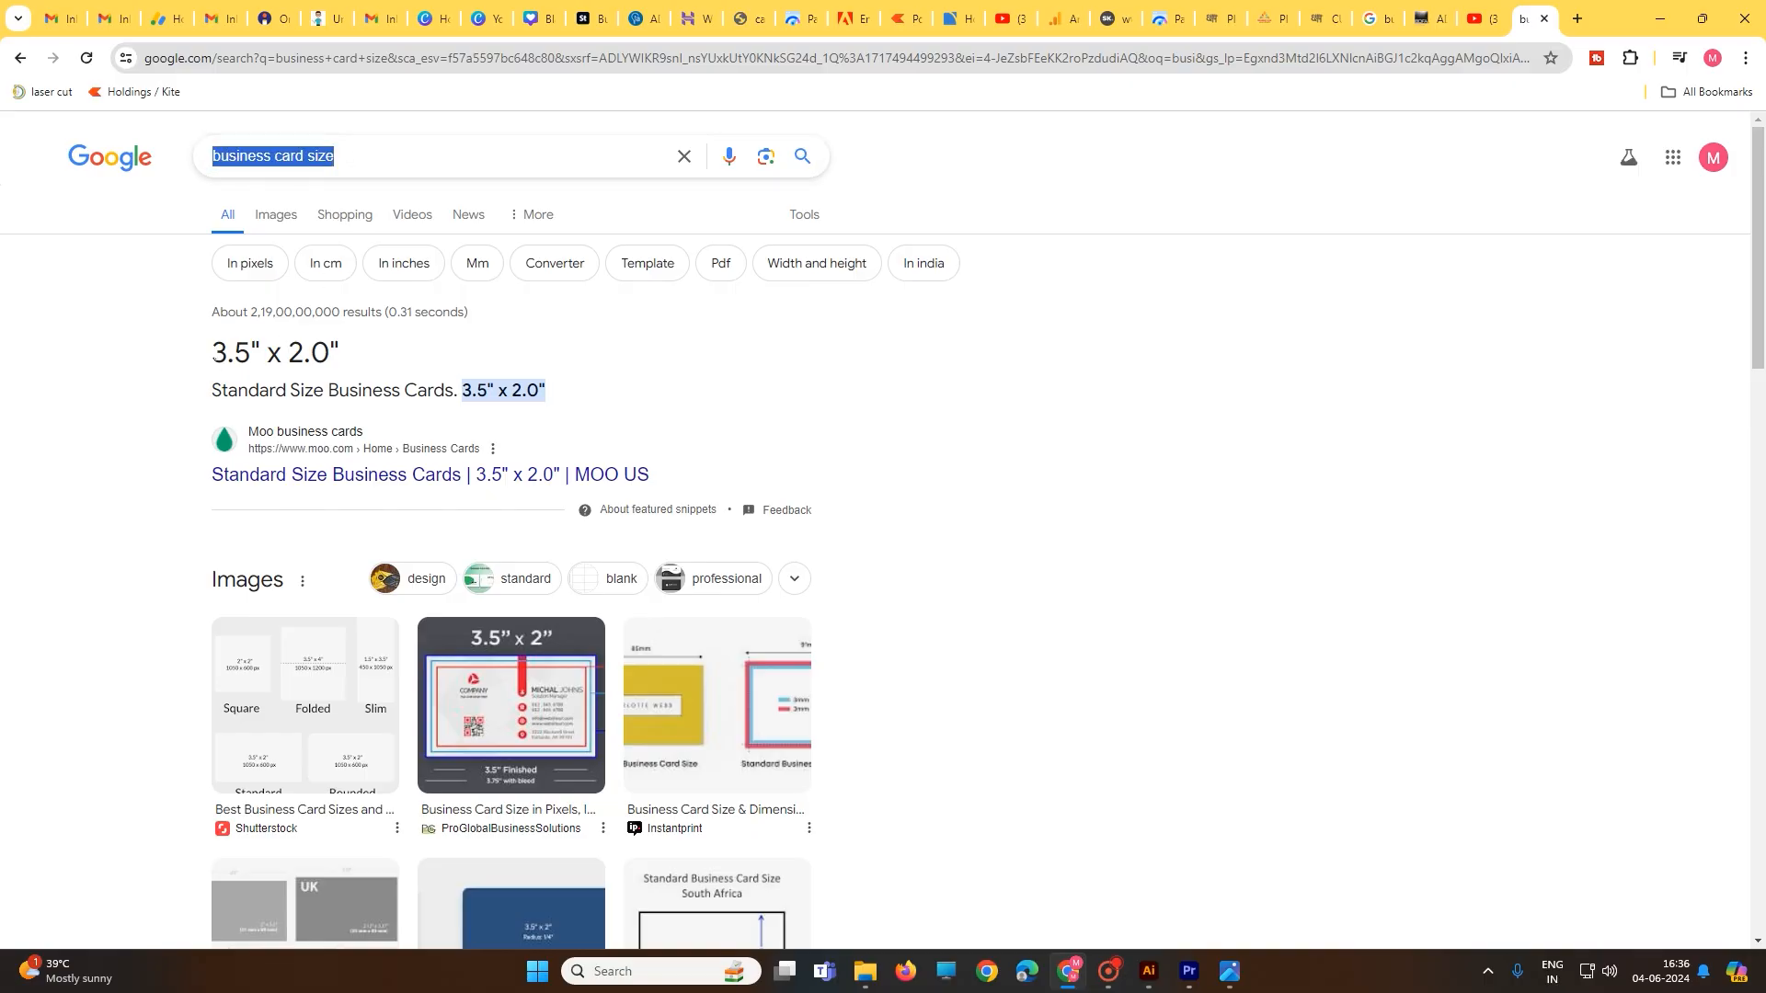
{"action": "mouse_move", "coordinate": [211, 353]}
{"action": "left_mouse_down"}
{"action": "mouse_move", "coordinate": [299, 351]}
{"action": "mouse_move", "coordinate": [210, 363]}
{"action": "left_mouse_up"}
{"action": "left_click", "coordinate": [328, 352]}
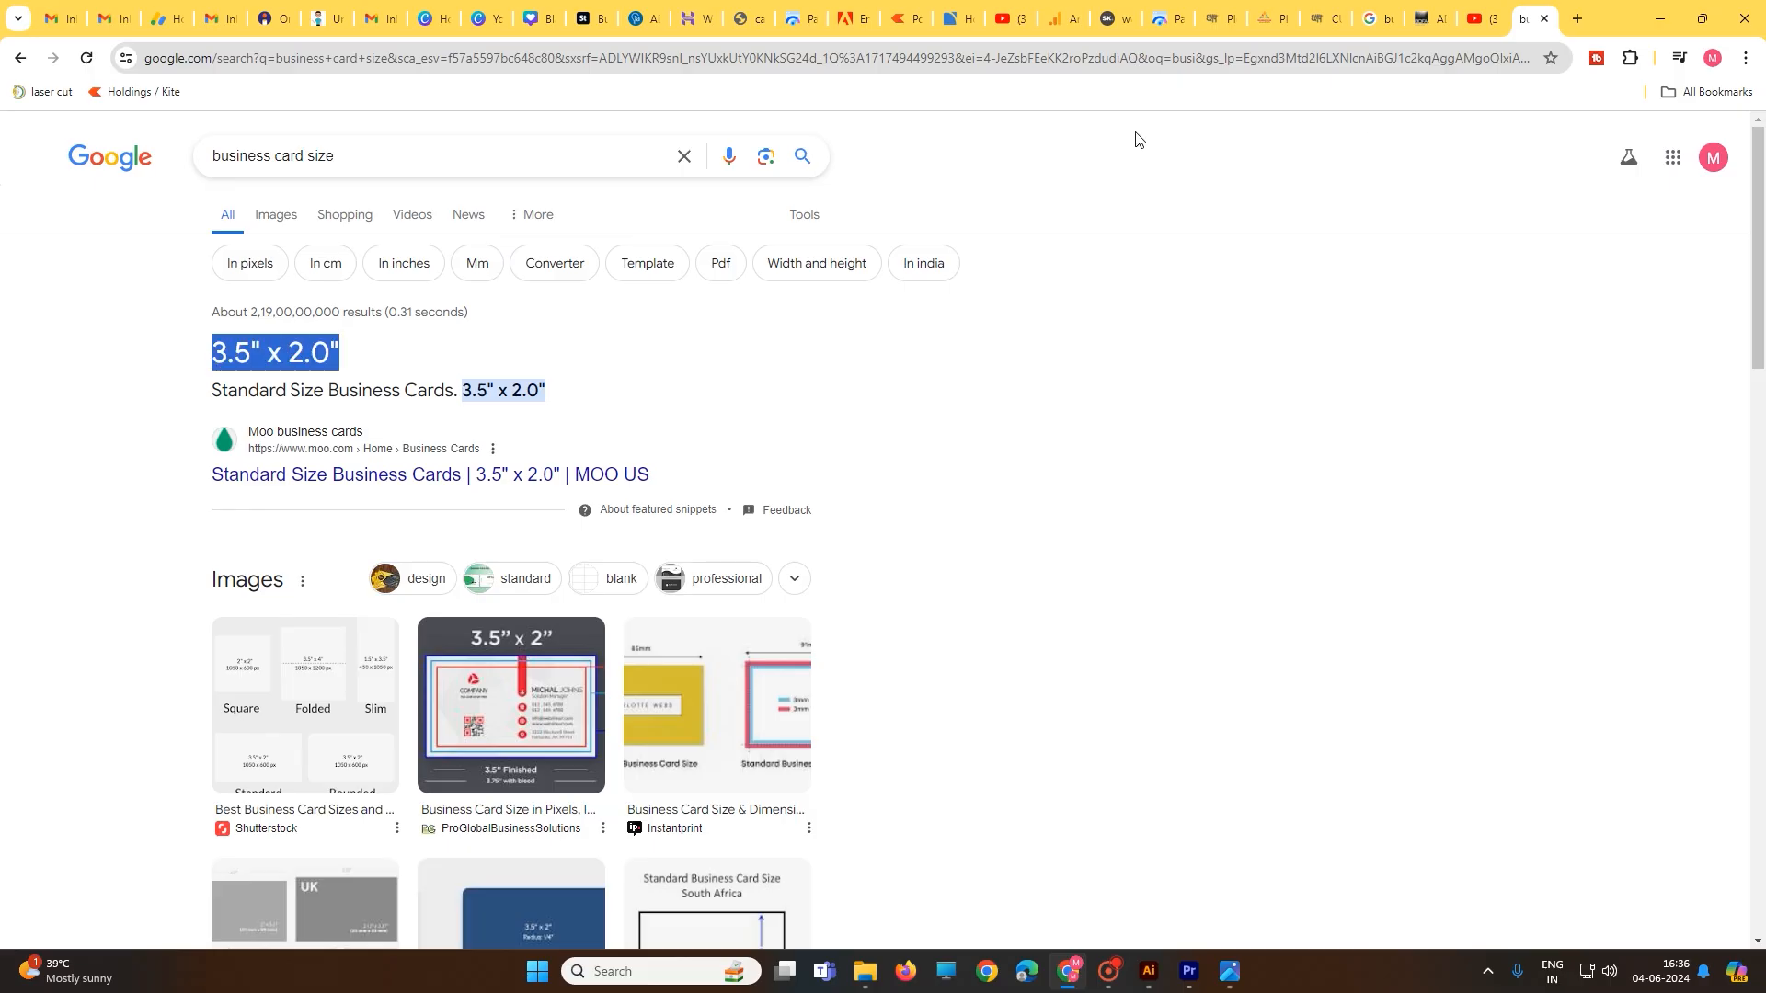
{"action": "left_click", "coordinate": [1148, 971]}
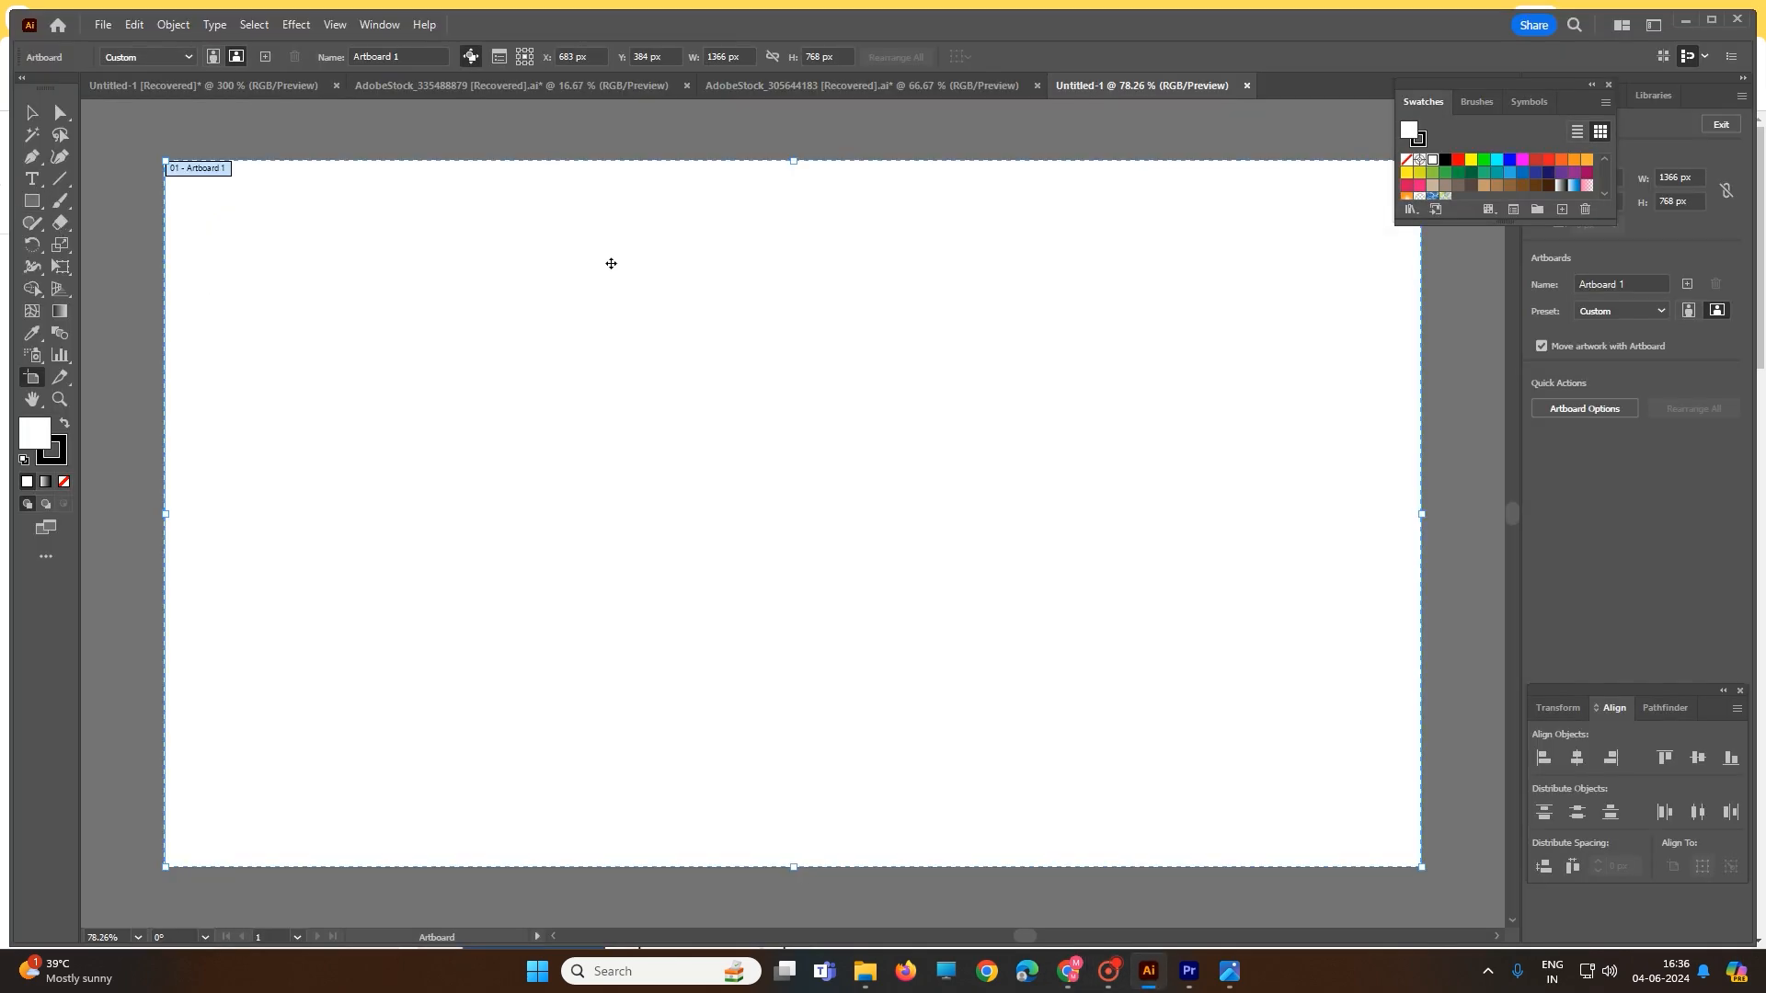
- Switch the document units from pixels to inches in Document Setup
{"action": "left_click", "coordinate": [105, 26]}
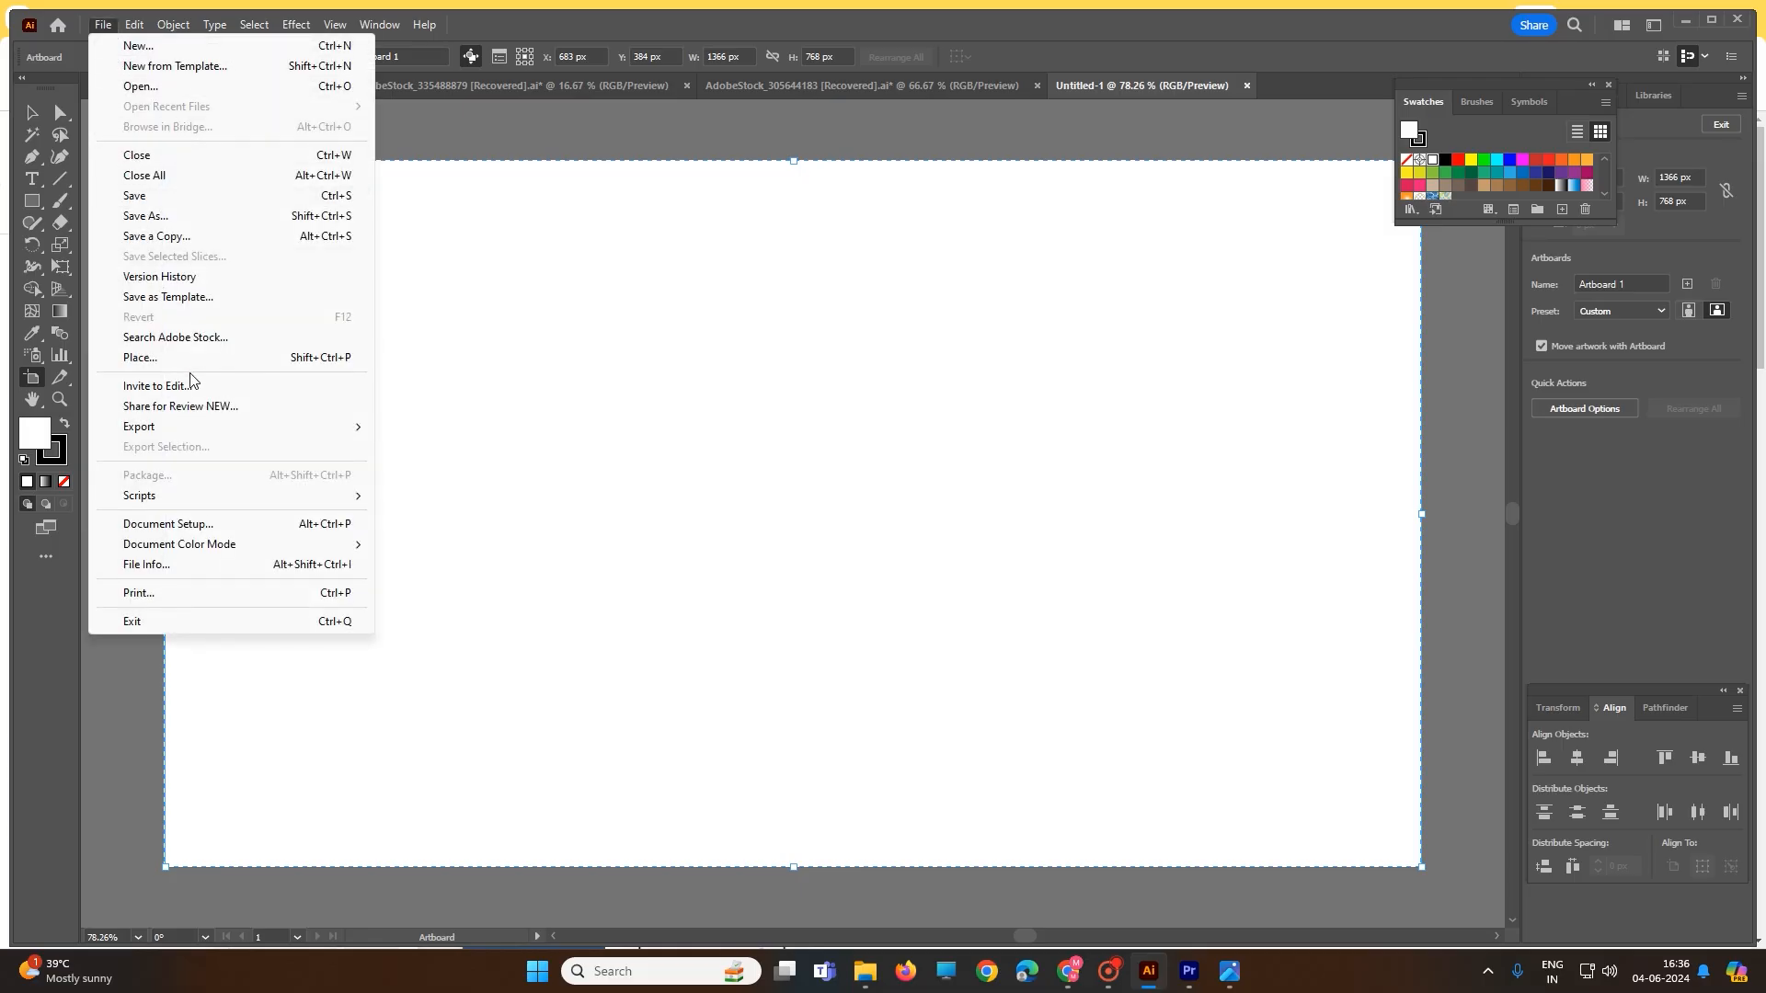
{"action": "left_click", "coordinate": [168, 524]}
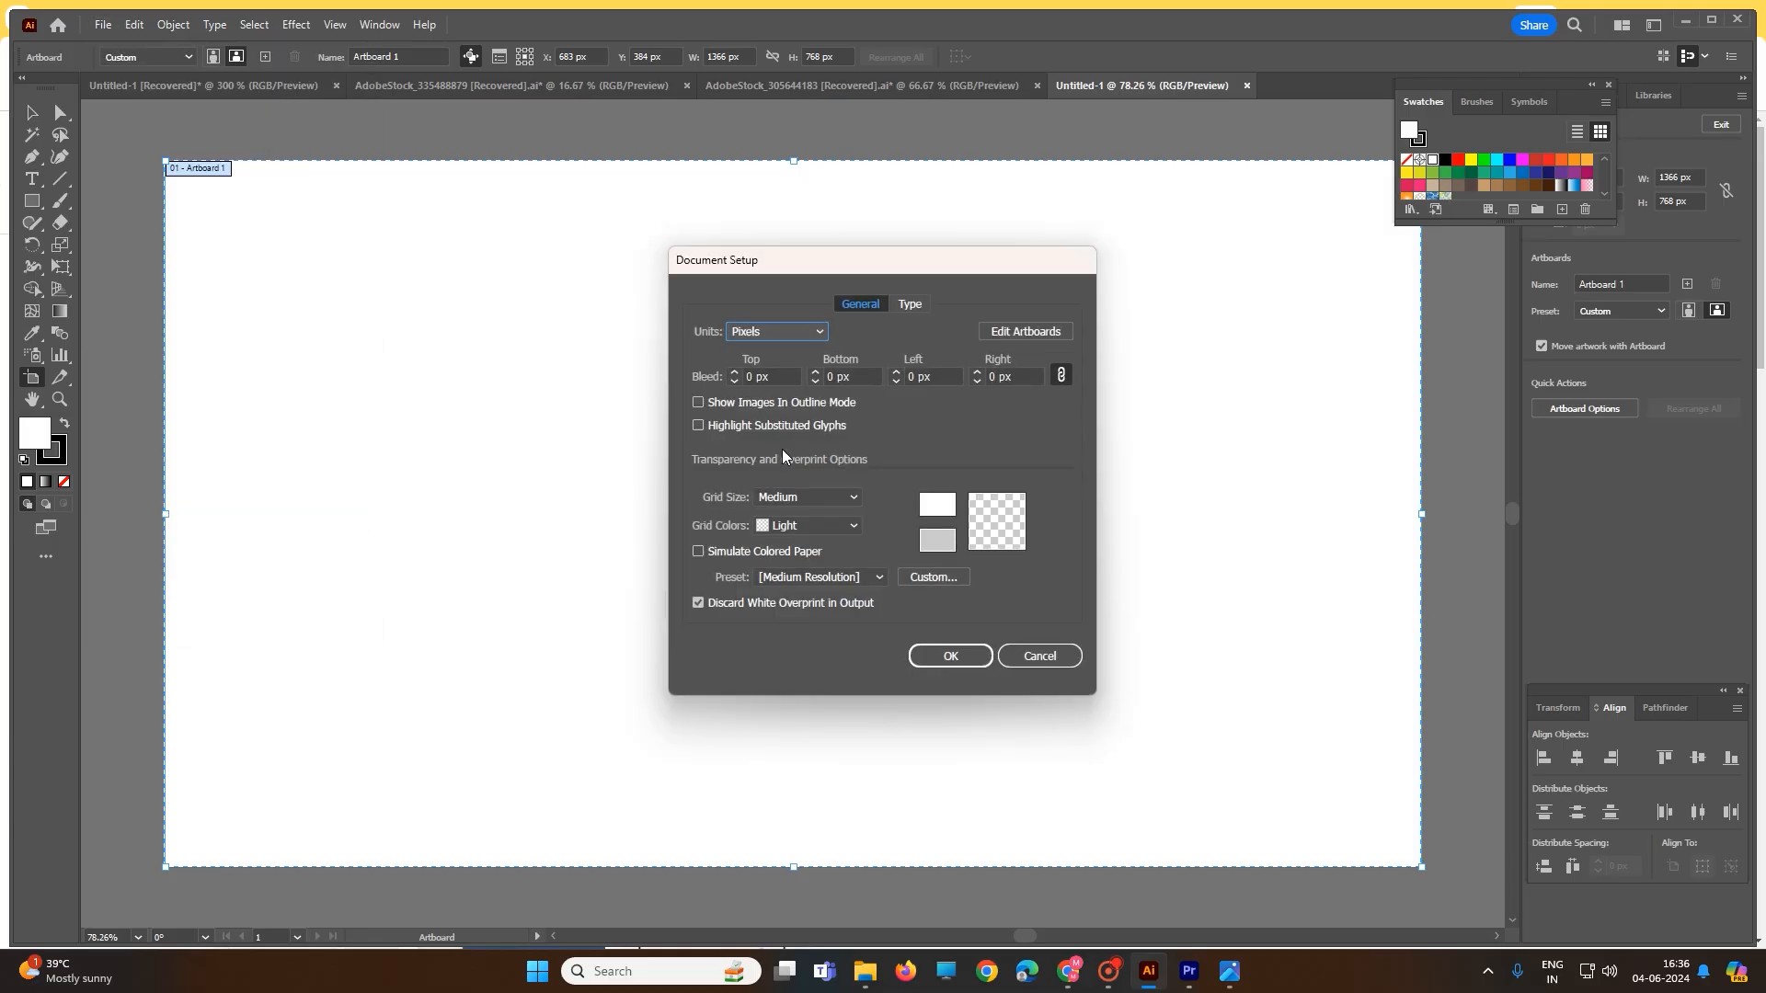
{"action": "left_click", "coordinate": [795, 334]}
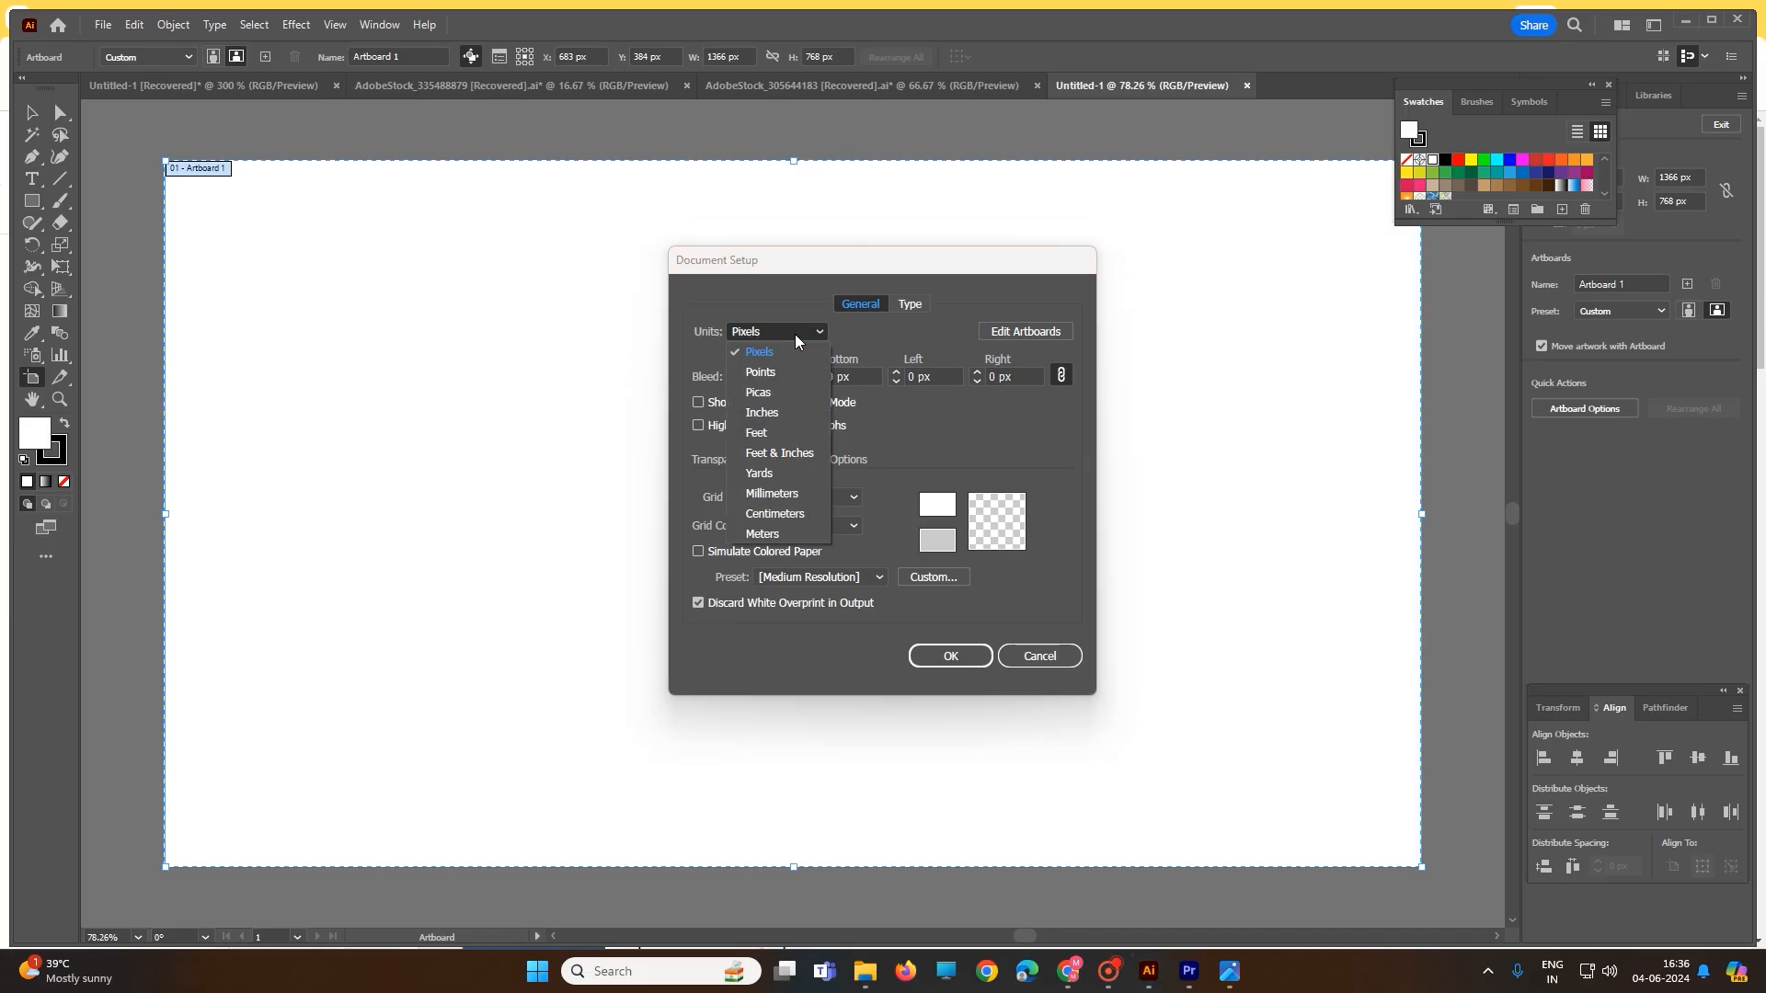
{"action": "left_click", "coordinate": [775, 414]}
{"action": "left_click", "coordinate": [956, 661]}
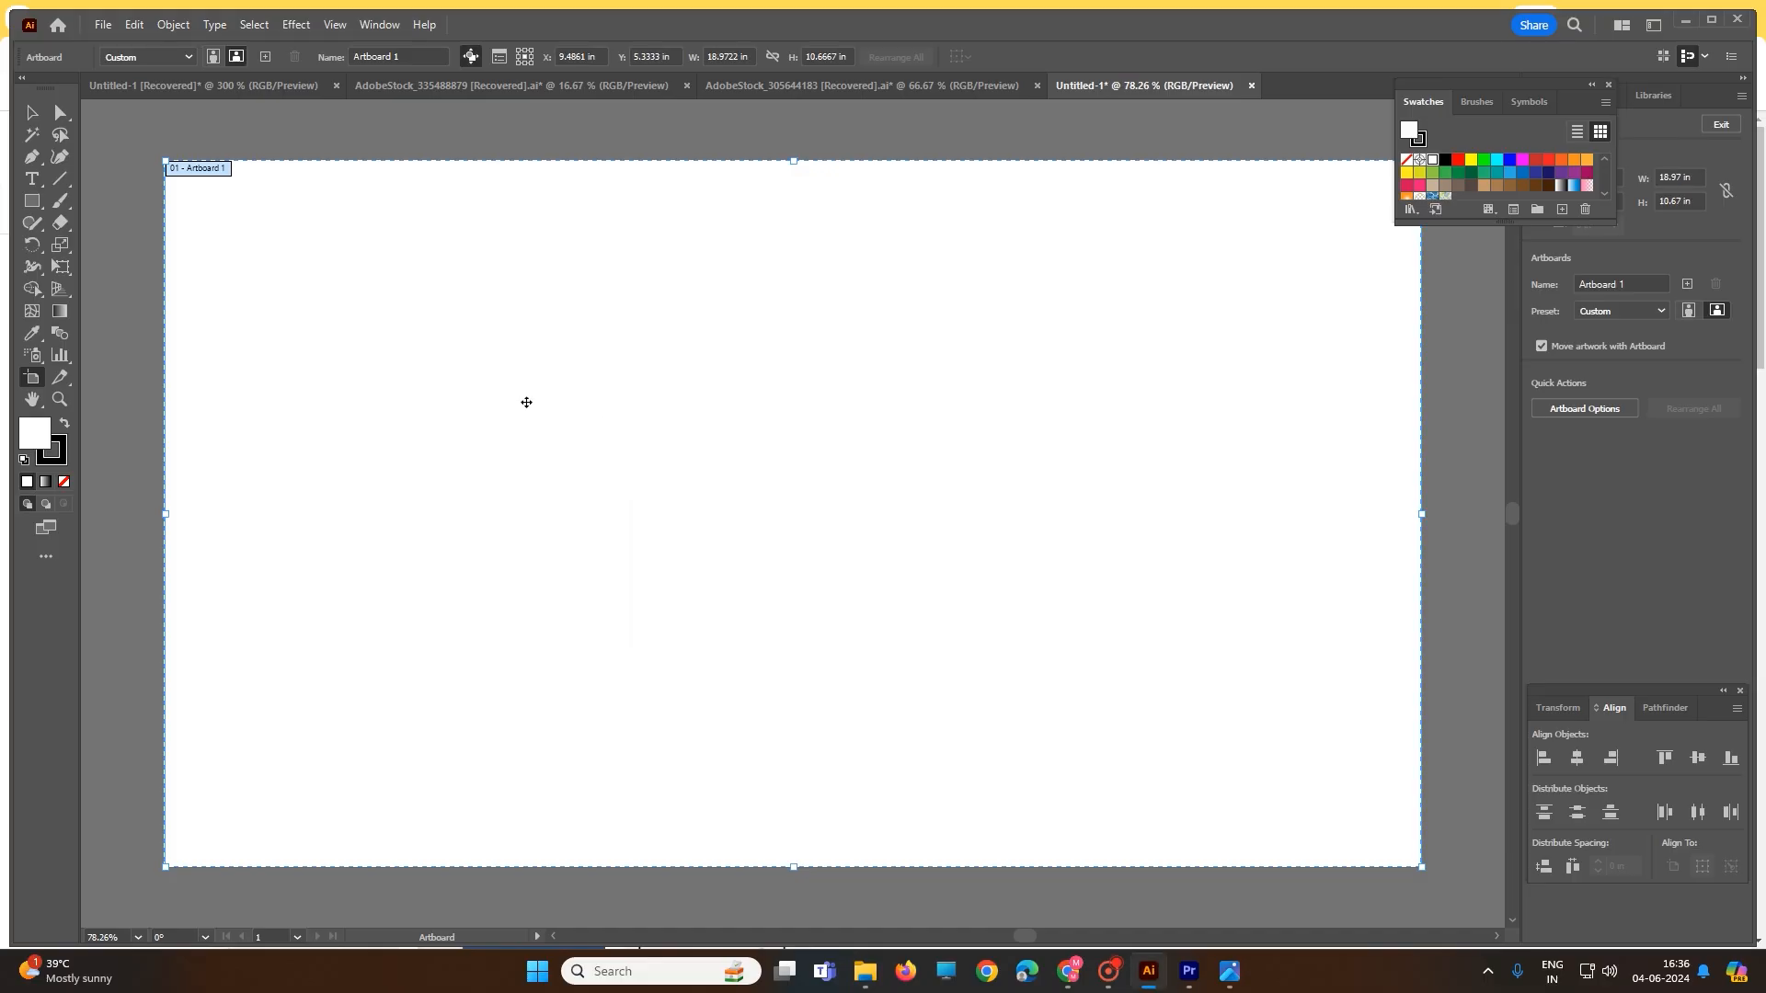
{"action": "left_click", "coordinate": [31, 203]}
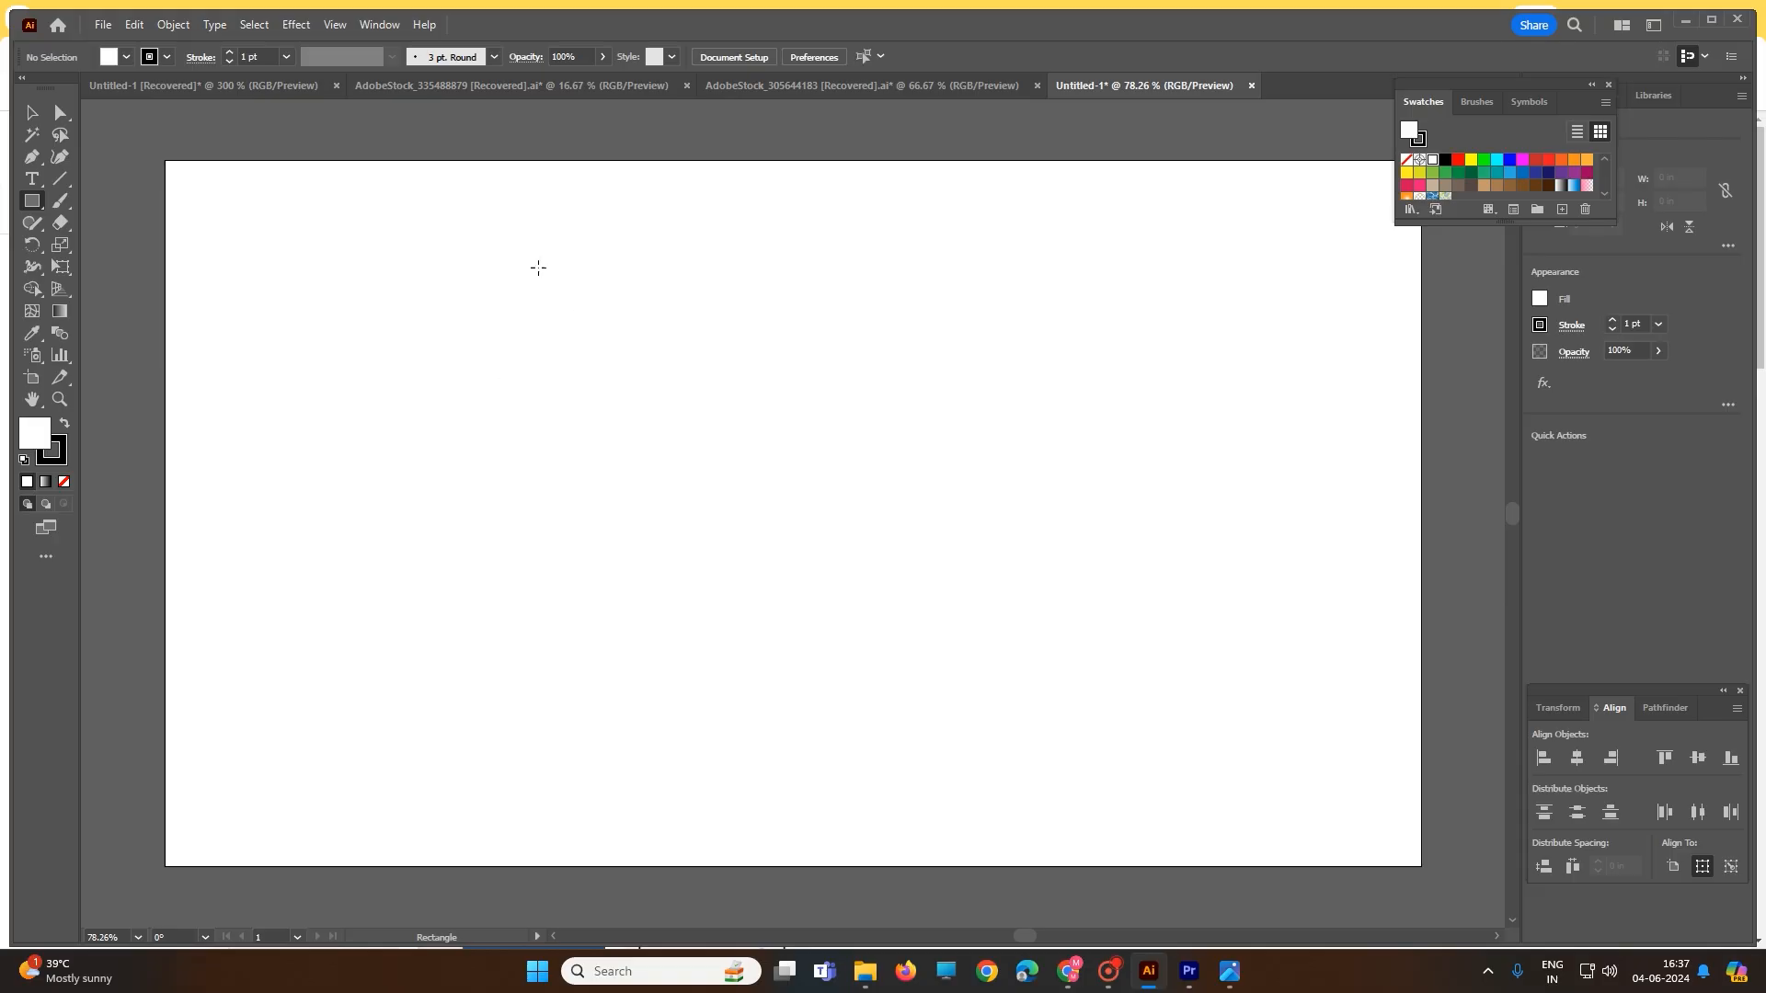
- Draw a rectangle and size it to 3.5 × 2 in, the standard business card size
{"action": "left_click_drag", "start_coordinate": [538, 267], "coordinate": [910, 485]}
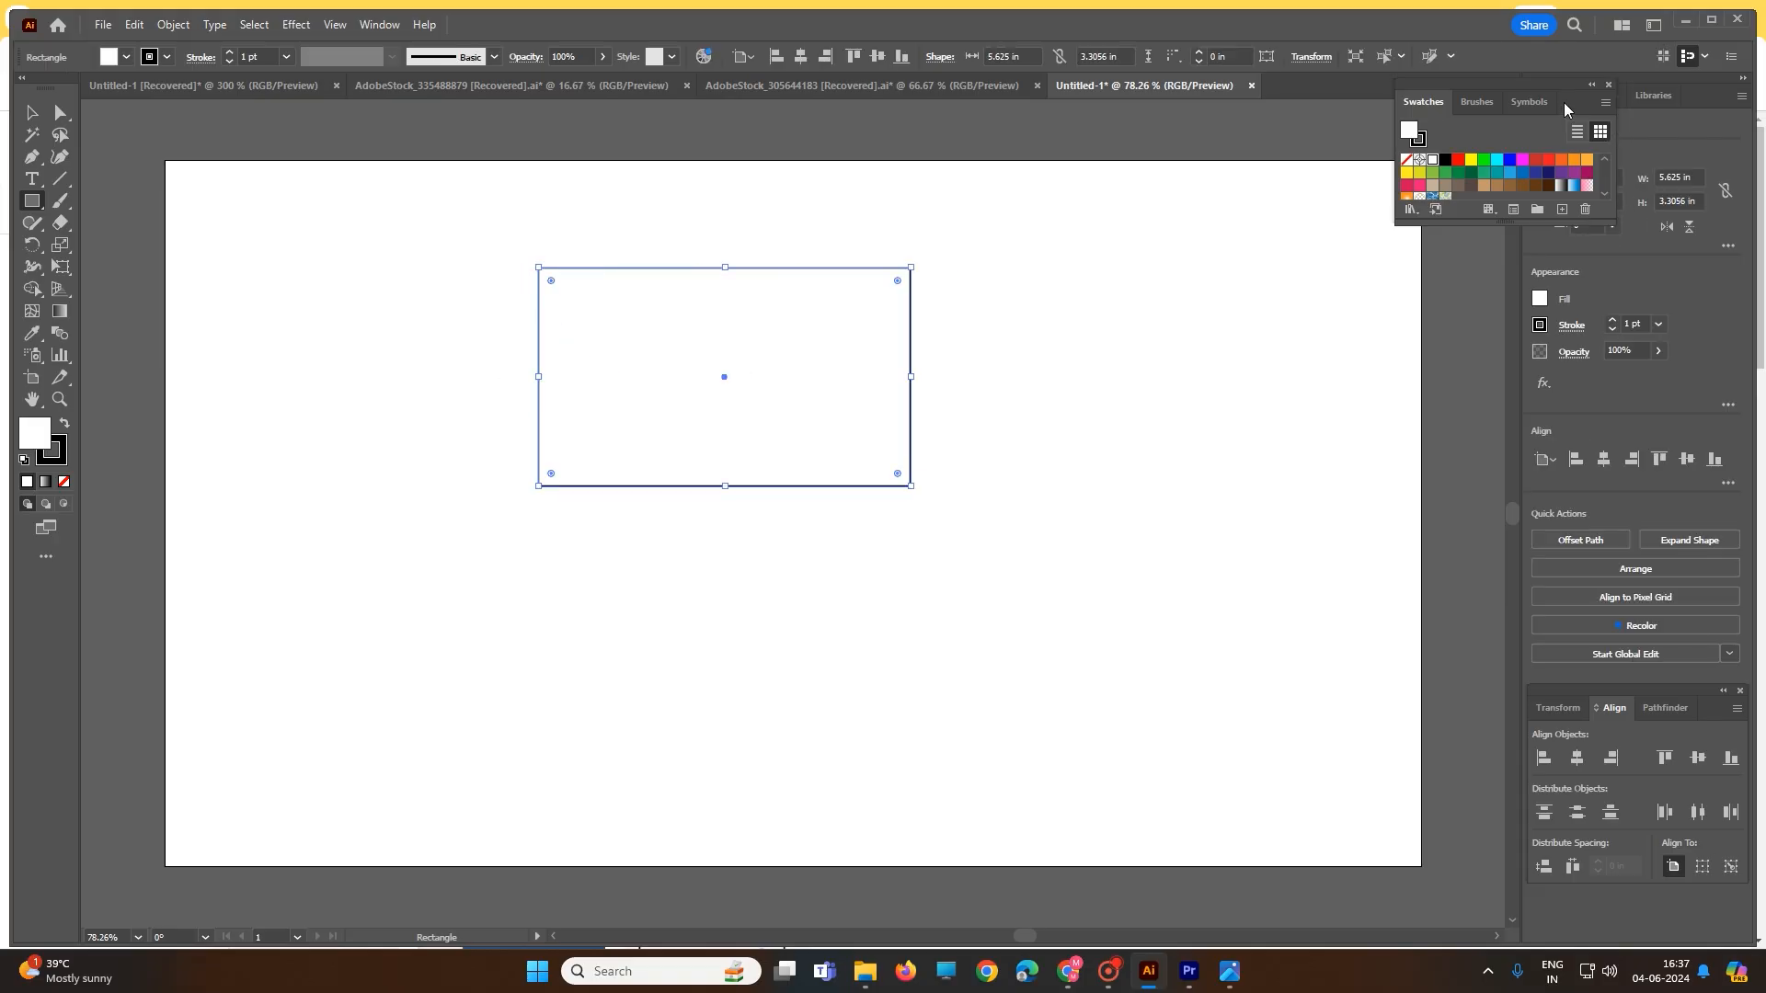
{"action": "left_click_drag", "start_coordinate": [1566, 109], "coordinate": [1449, 117]}
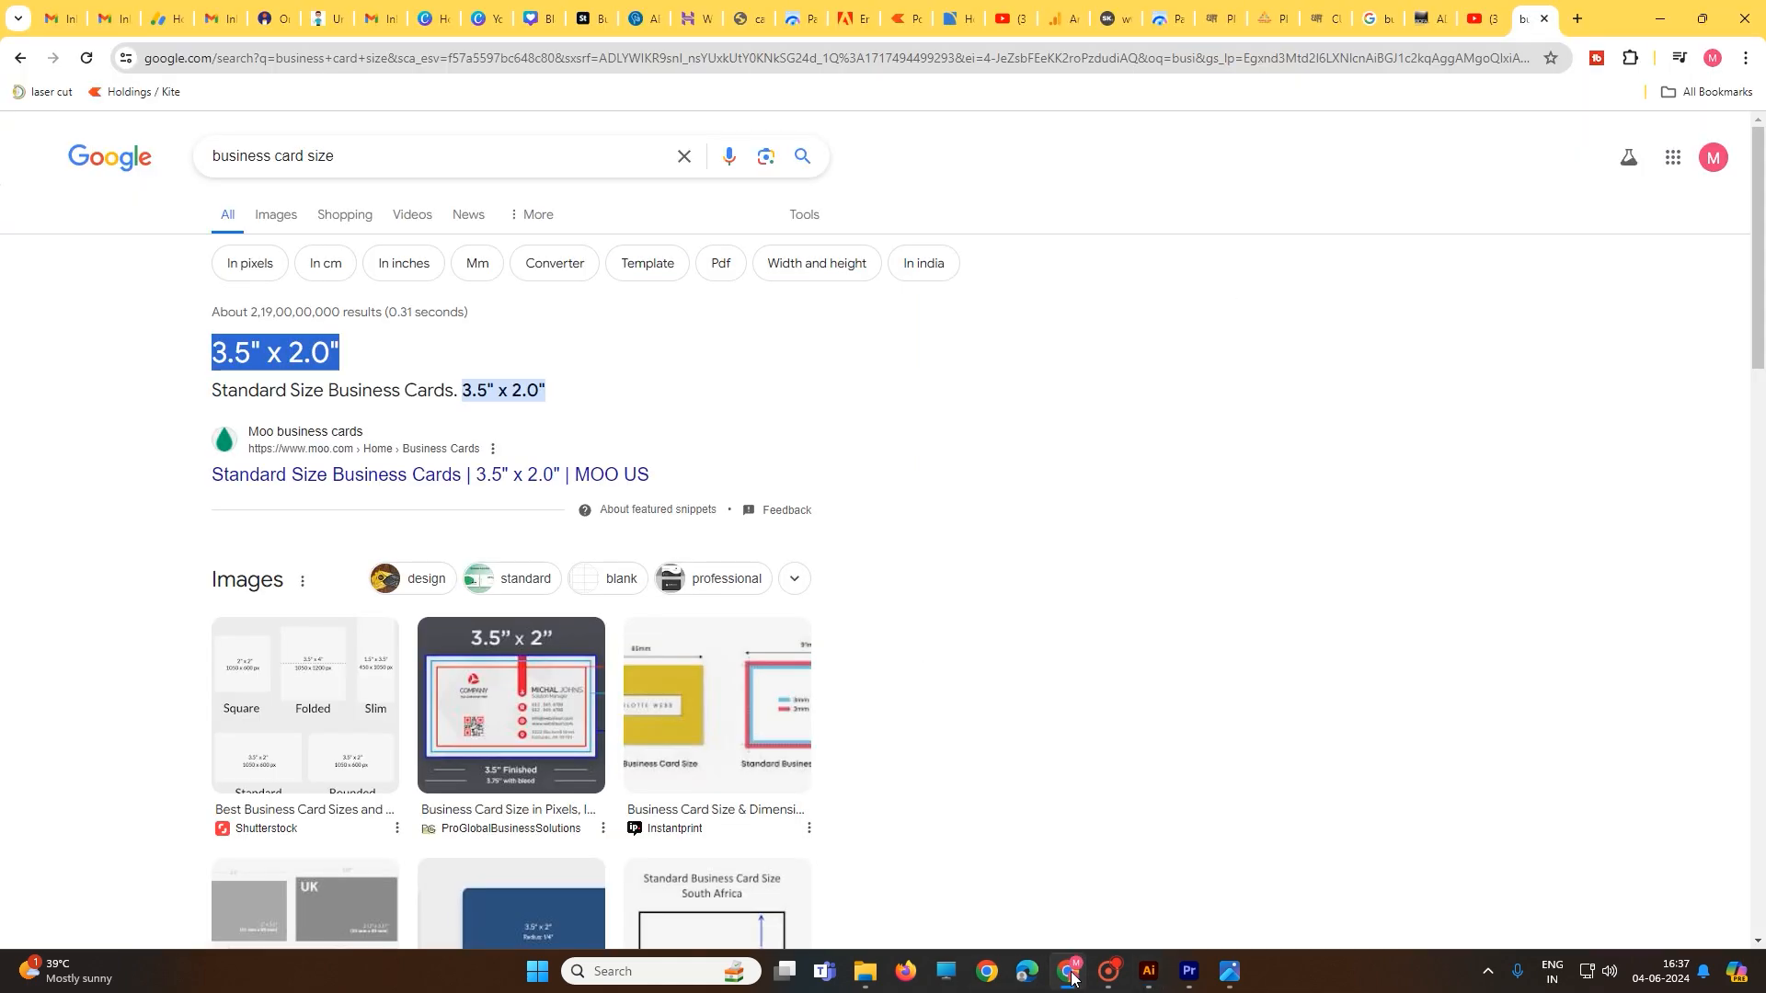
{"action": "left_click", "coordinate": [1068, 972]}
{"action": "left_click", "coordinate": [1149, 974]}
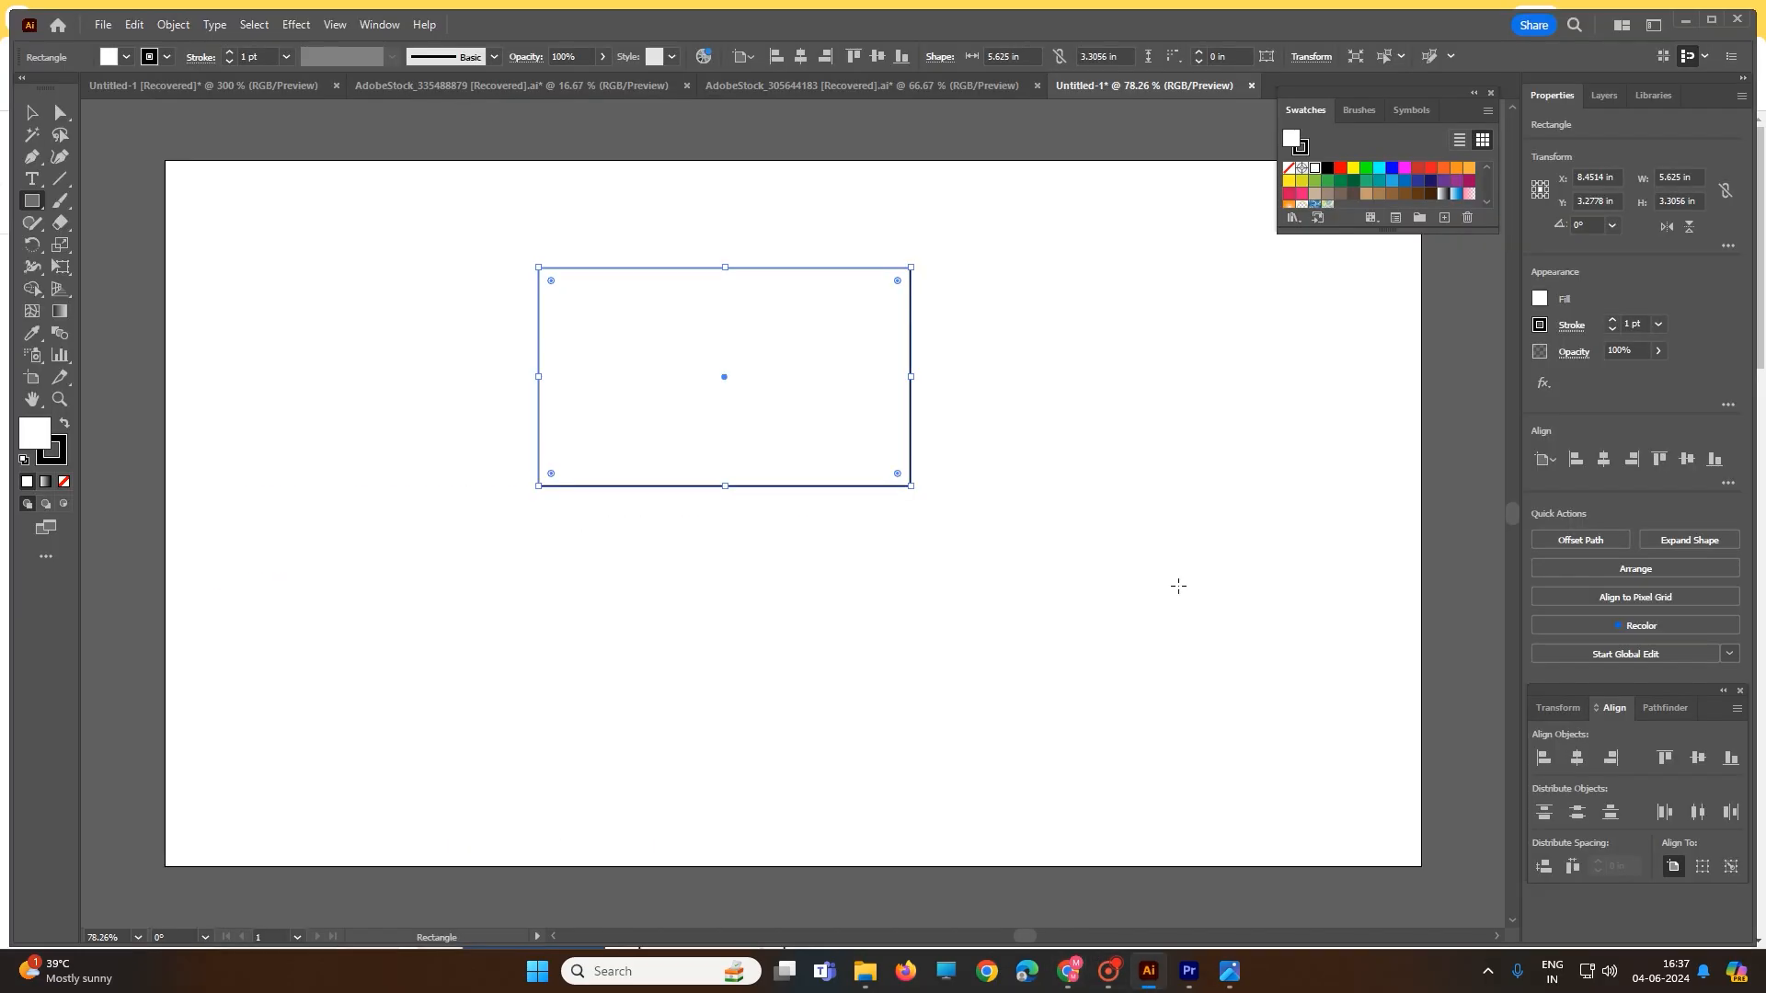
{"action": "left_click", "coordinate": [1697, 178]}
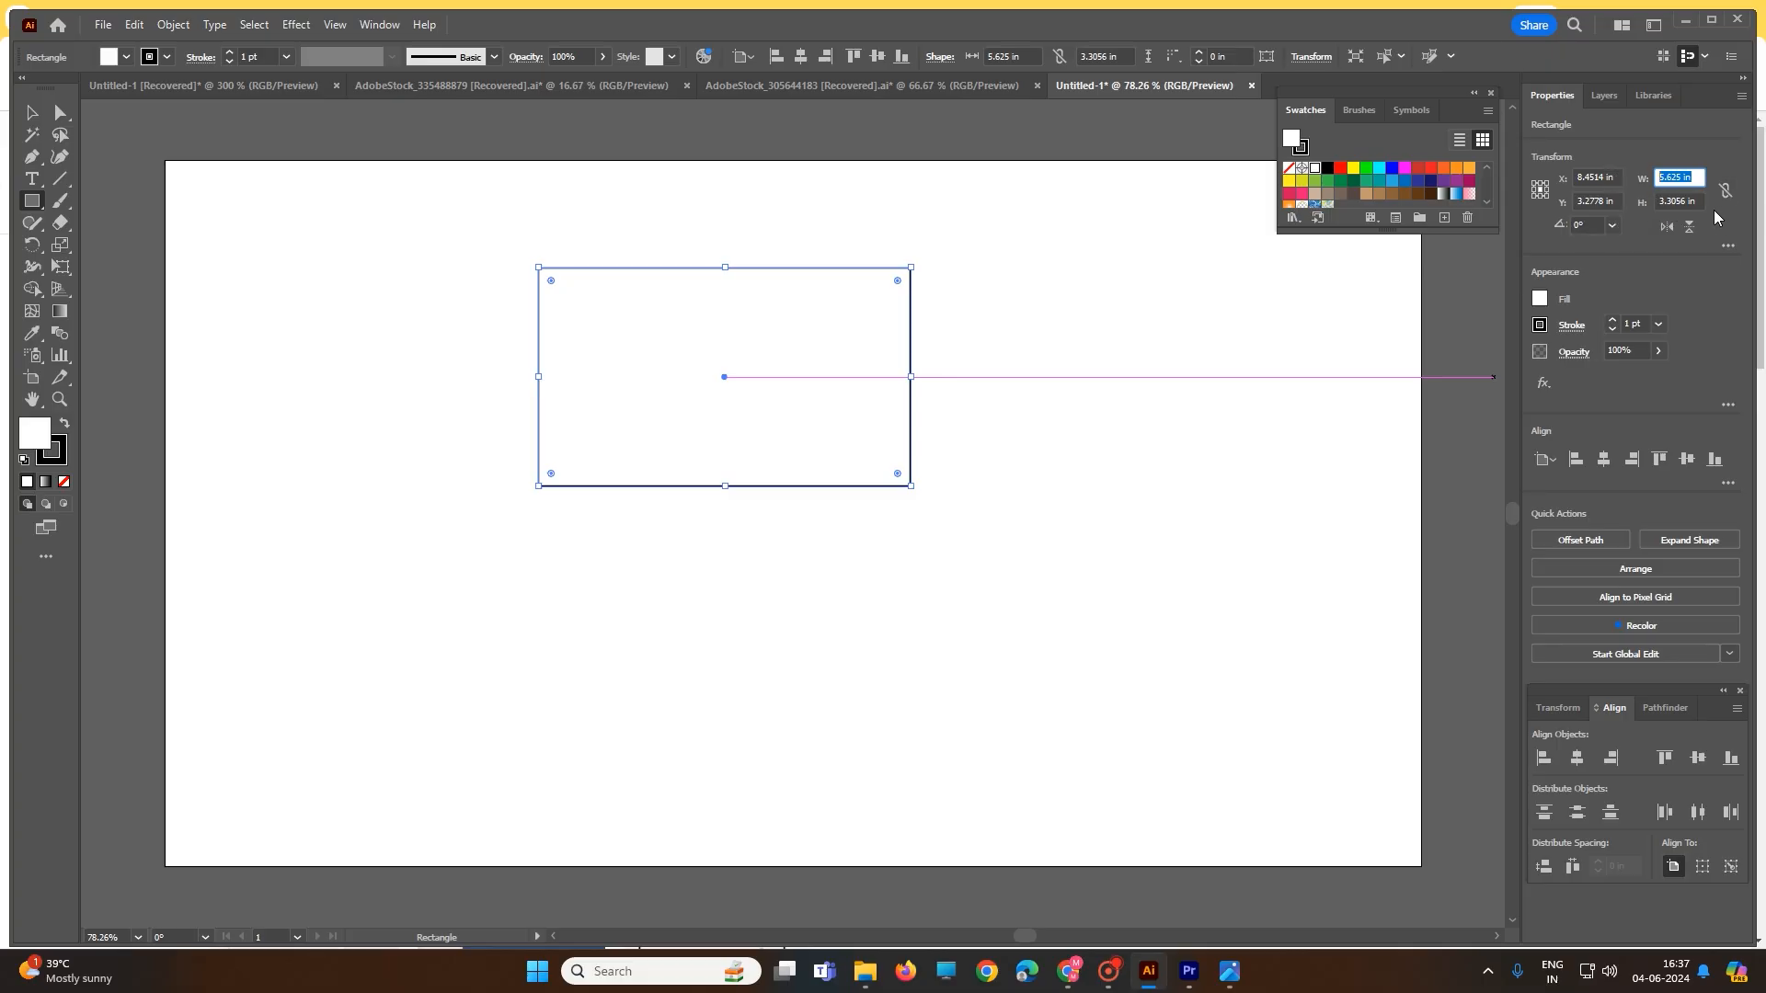
{"action": "type", "text": "3.5"}
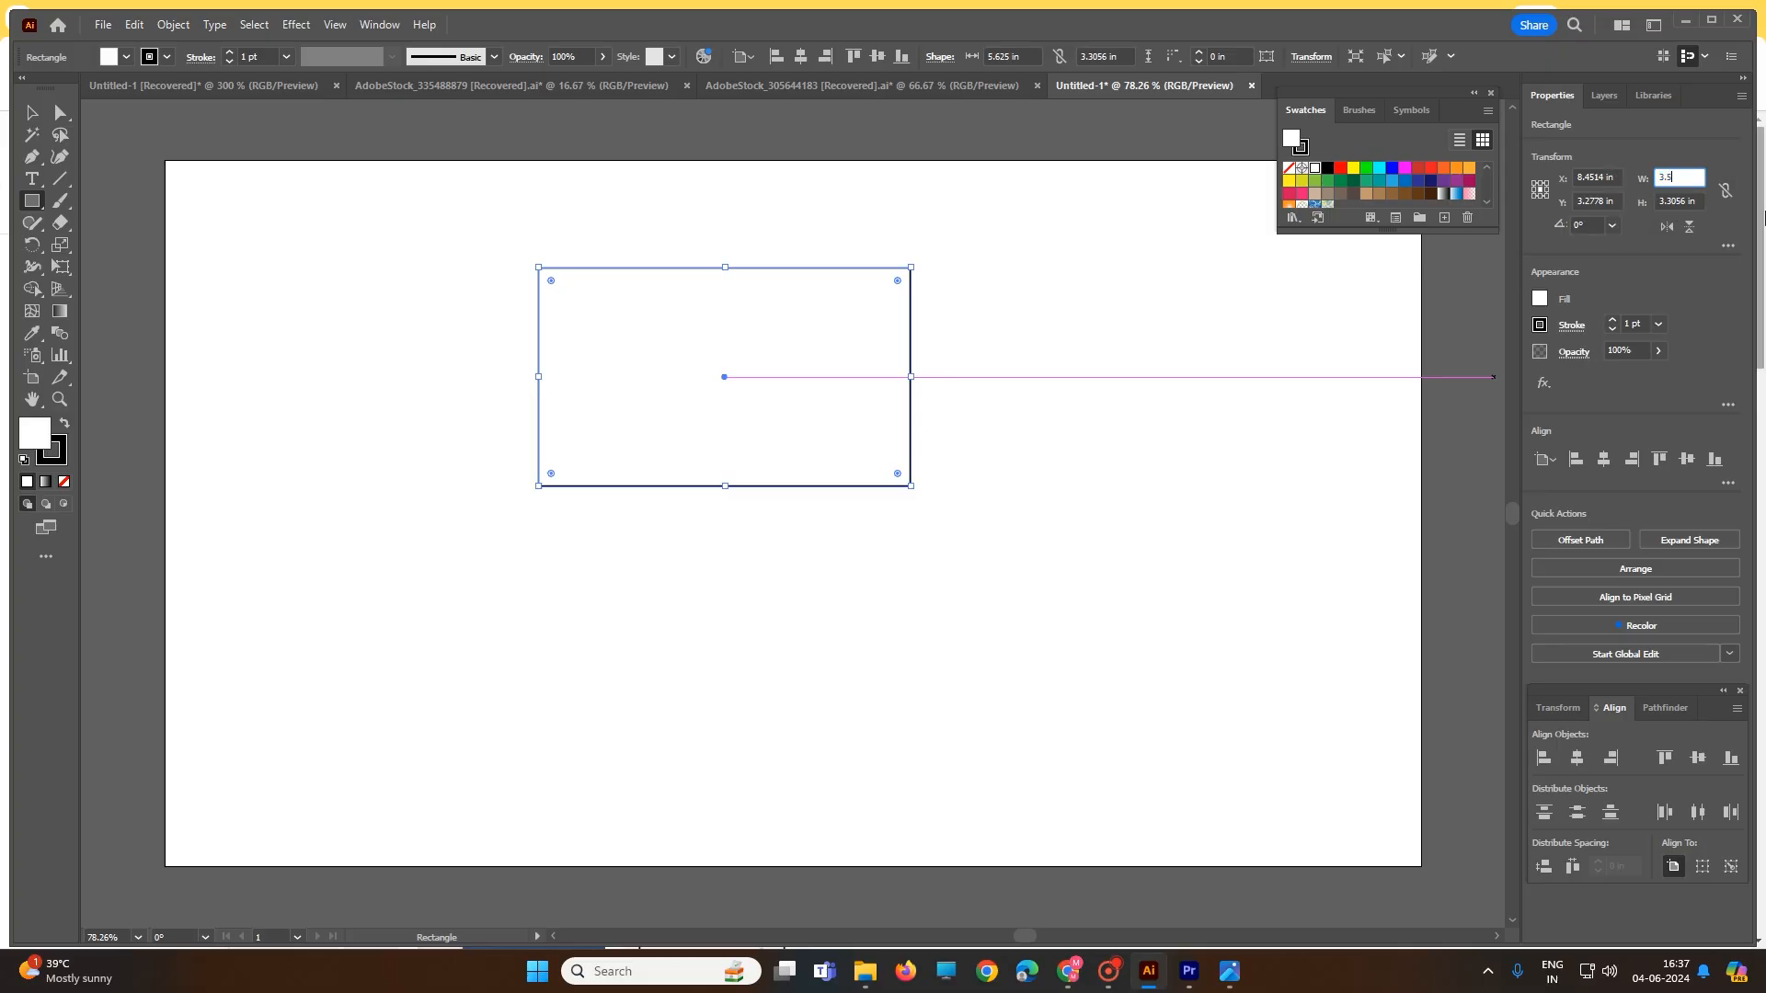
{"action": "left_click", "coordinate": [1701, 200]}
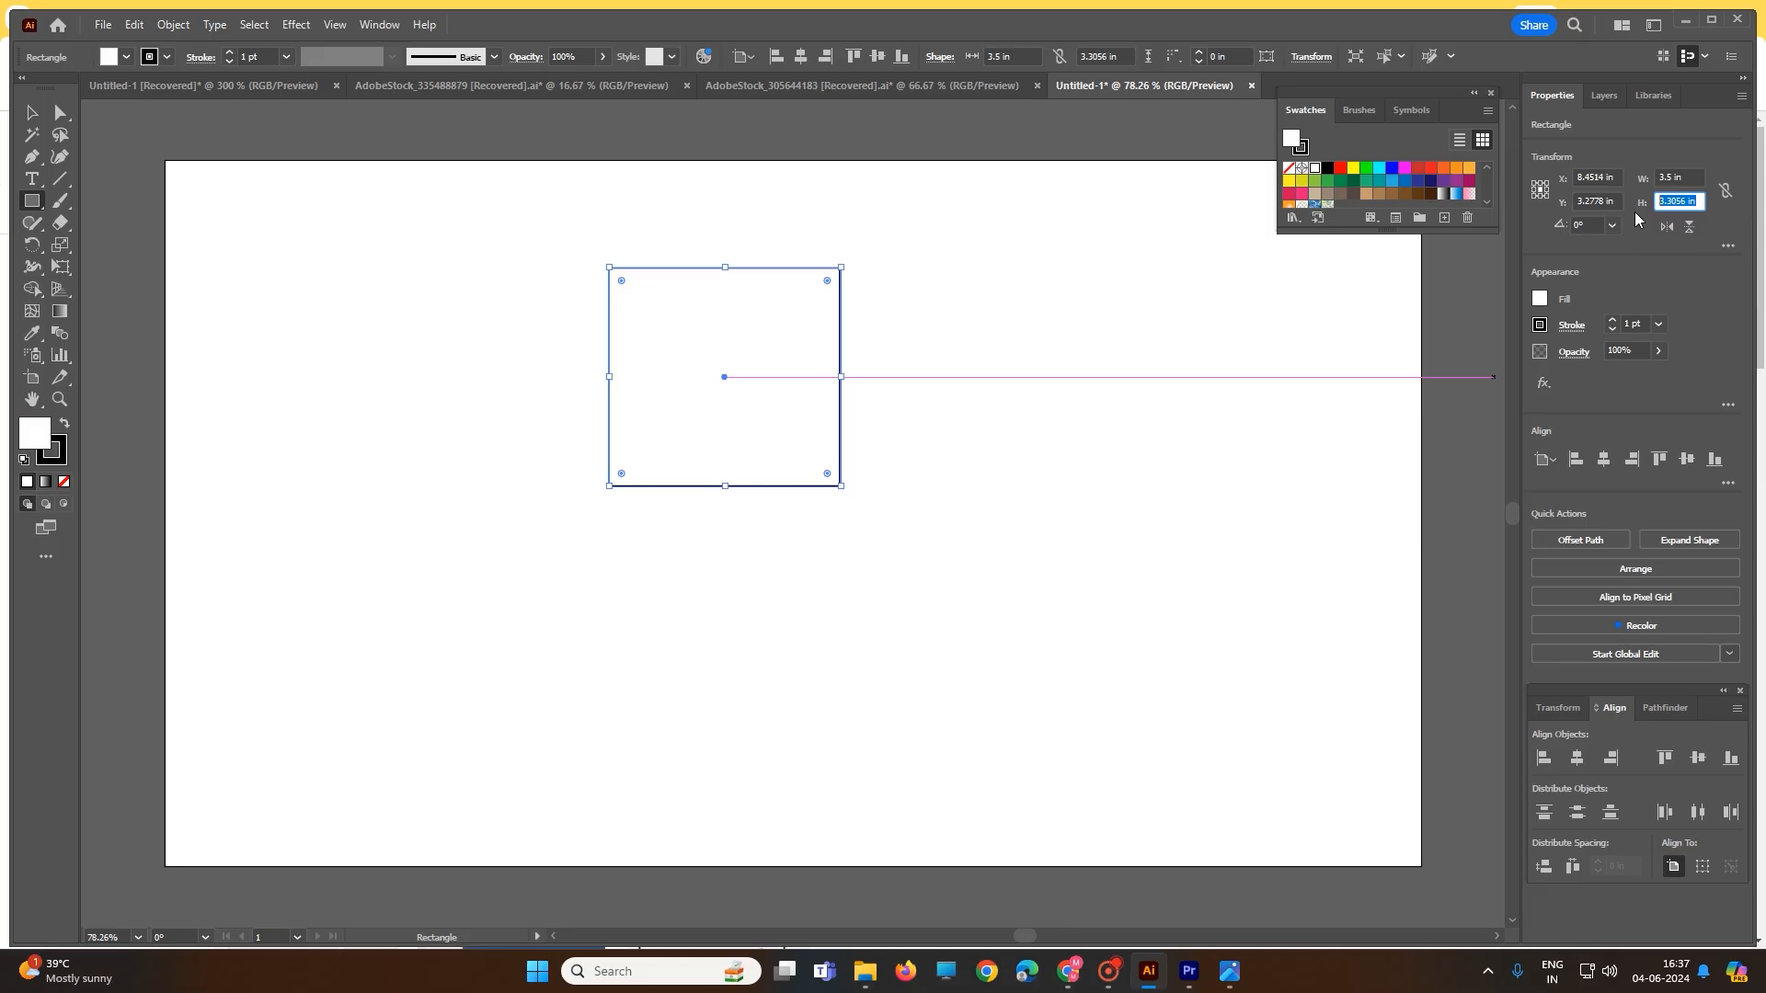
{"action": "type", "text": "2"}
{"action": "key", "text": "Return"}
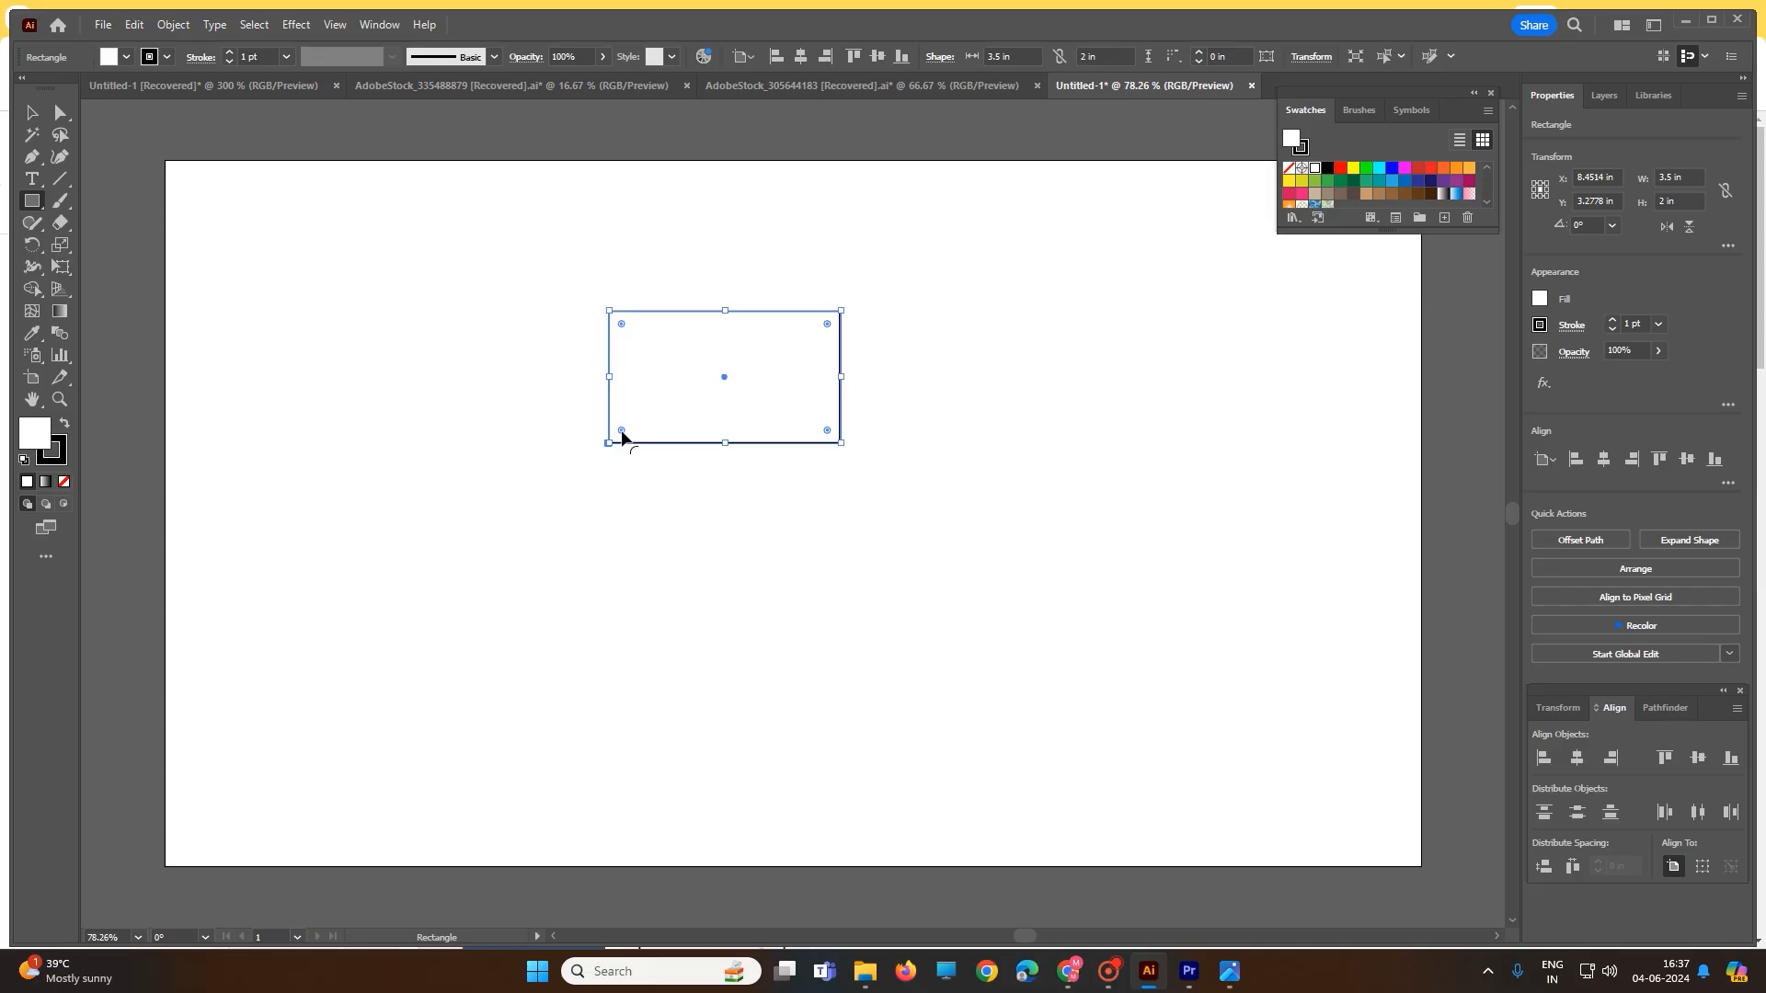
- Round the card rectangle's corners to about 0.28 in and deselect it
{"action": "left_click_drag", "start_coordinate": [622, 432], "coordinate": [626, 429]}
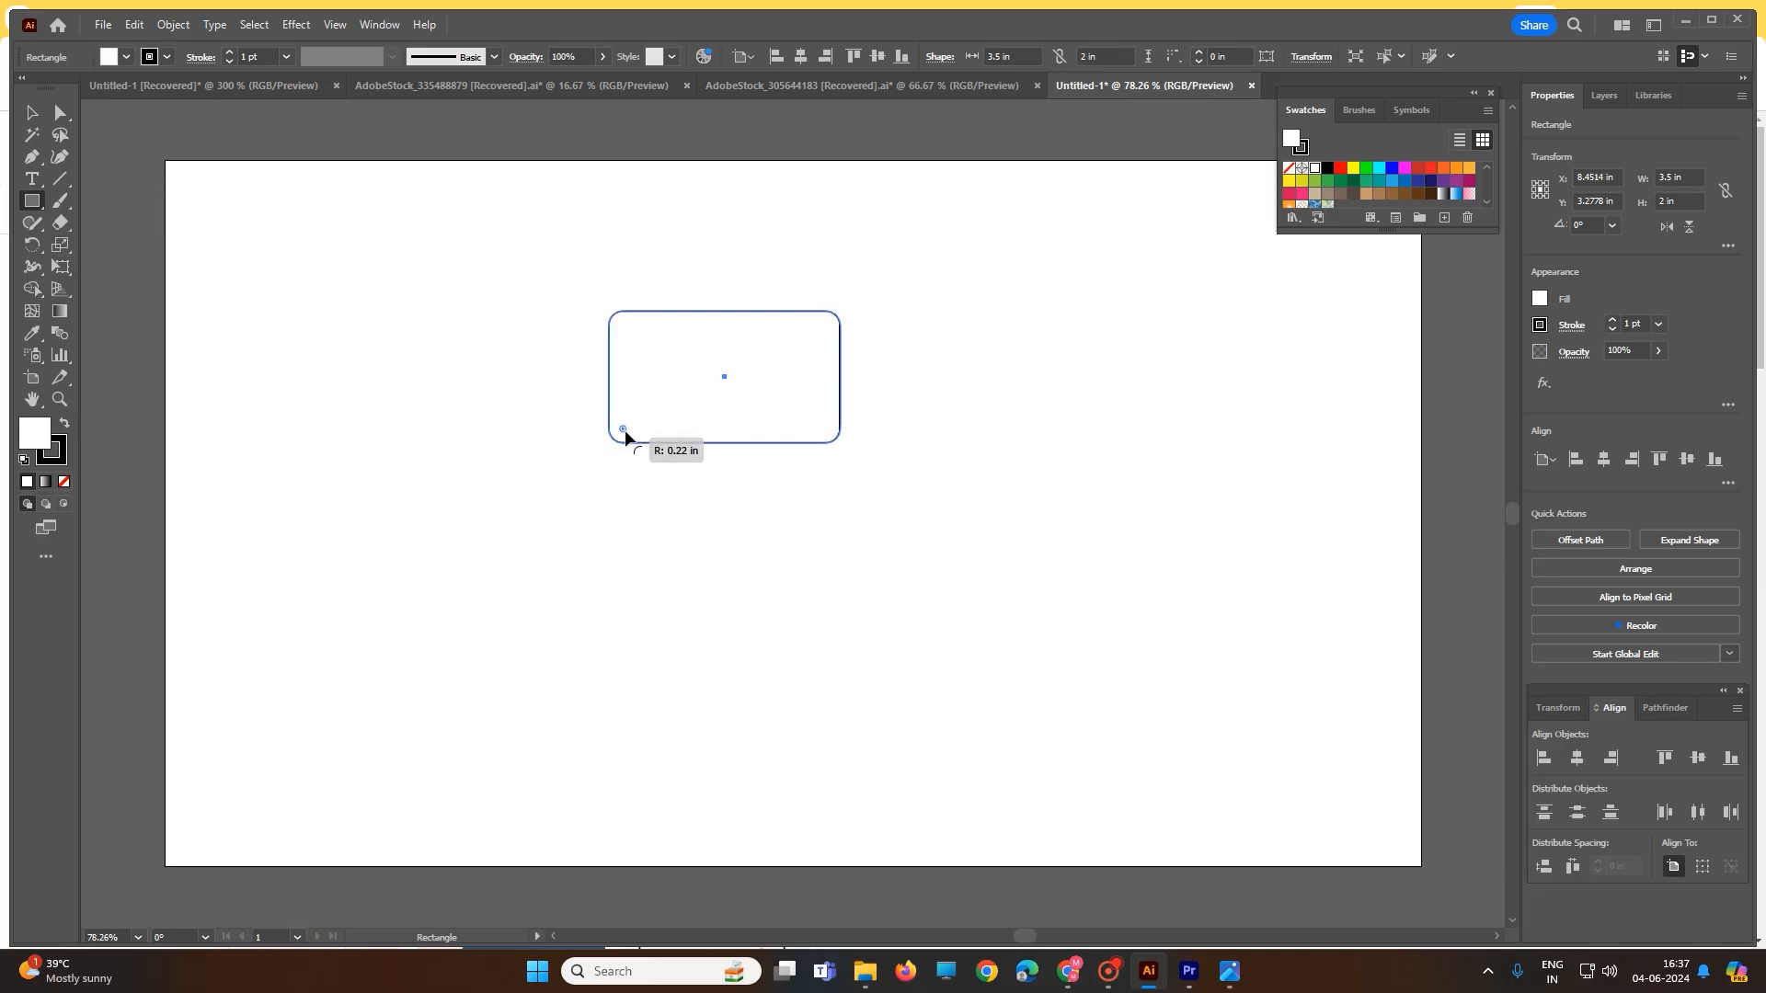
{"action": "left_click_drag", "start_coordinate": [627, 428], "coordinate": [628, 425]}
{"action": "scroll", "coordinate": [694, 443], "scroll_direction": "up", "scroll_amount": 3}
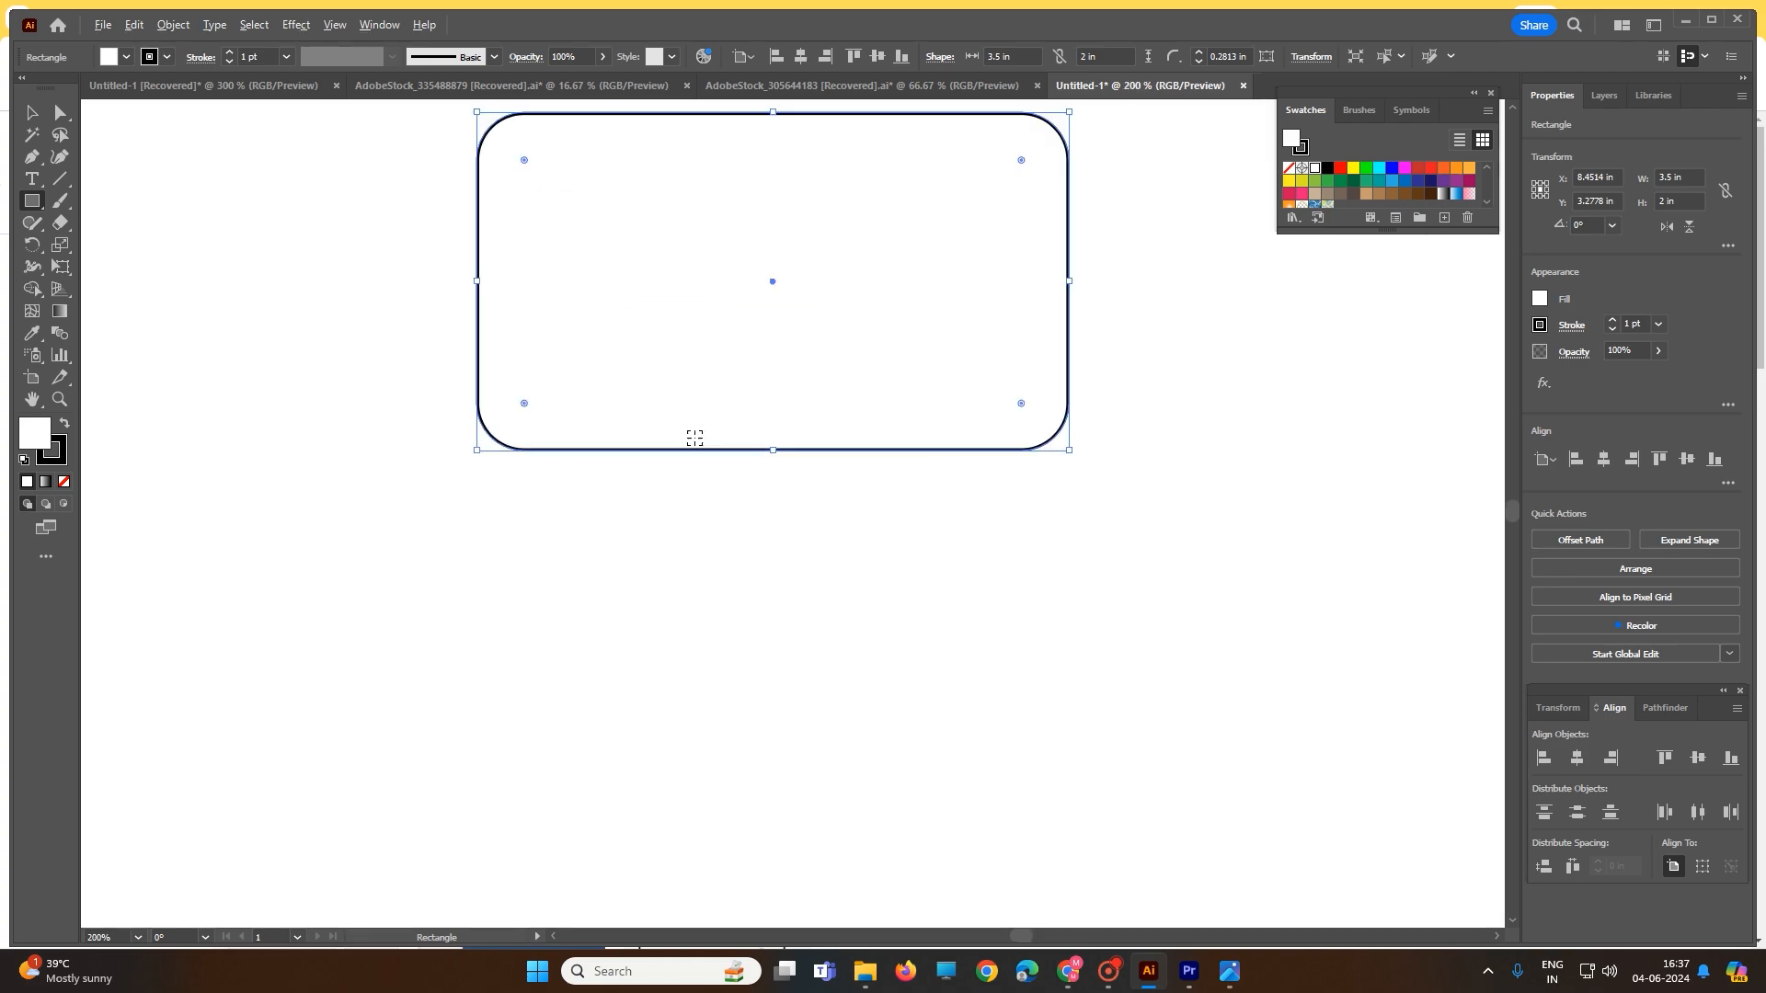
{"action": "left_click", "coordinate": [65, 122]}
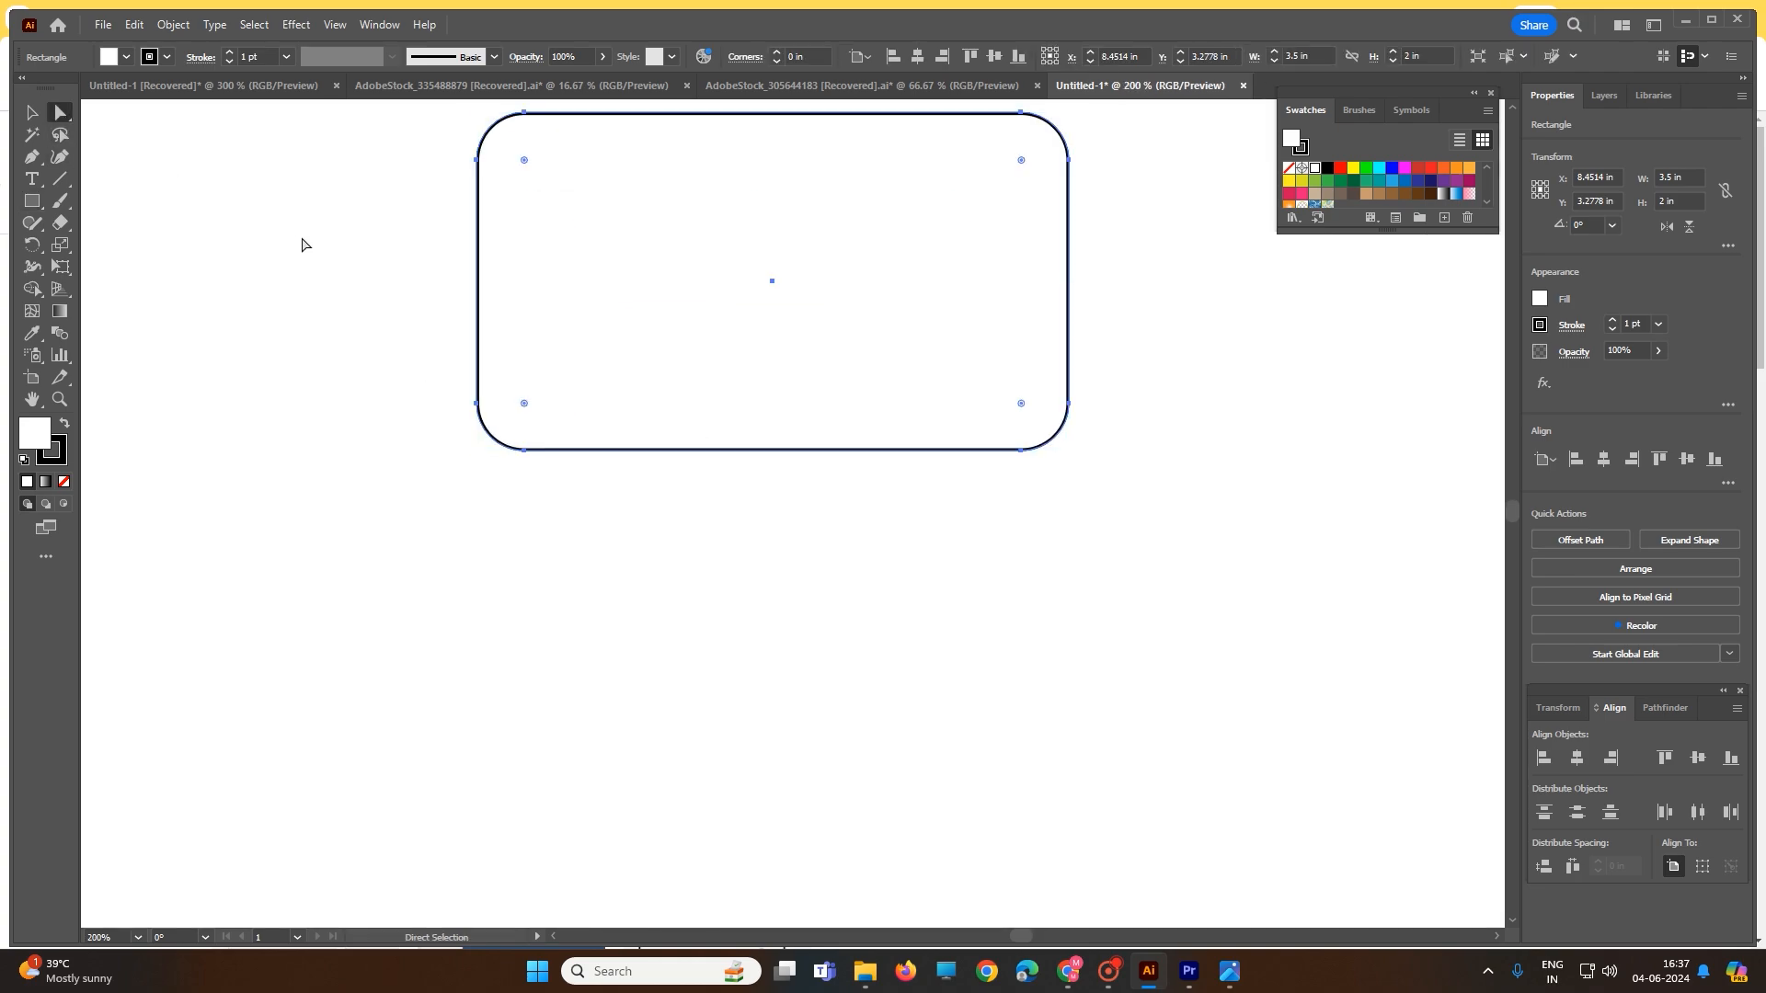
{"action": "left_click", "coordinate": [306, 245]}
{"action": "scroll", "coordinate": [591, 244], "scroll_direction": "up", "scroll_amount": 4}
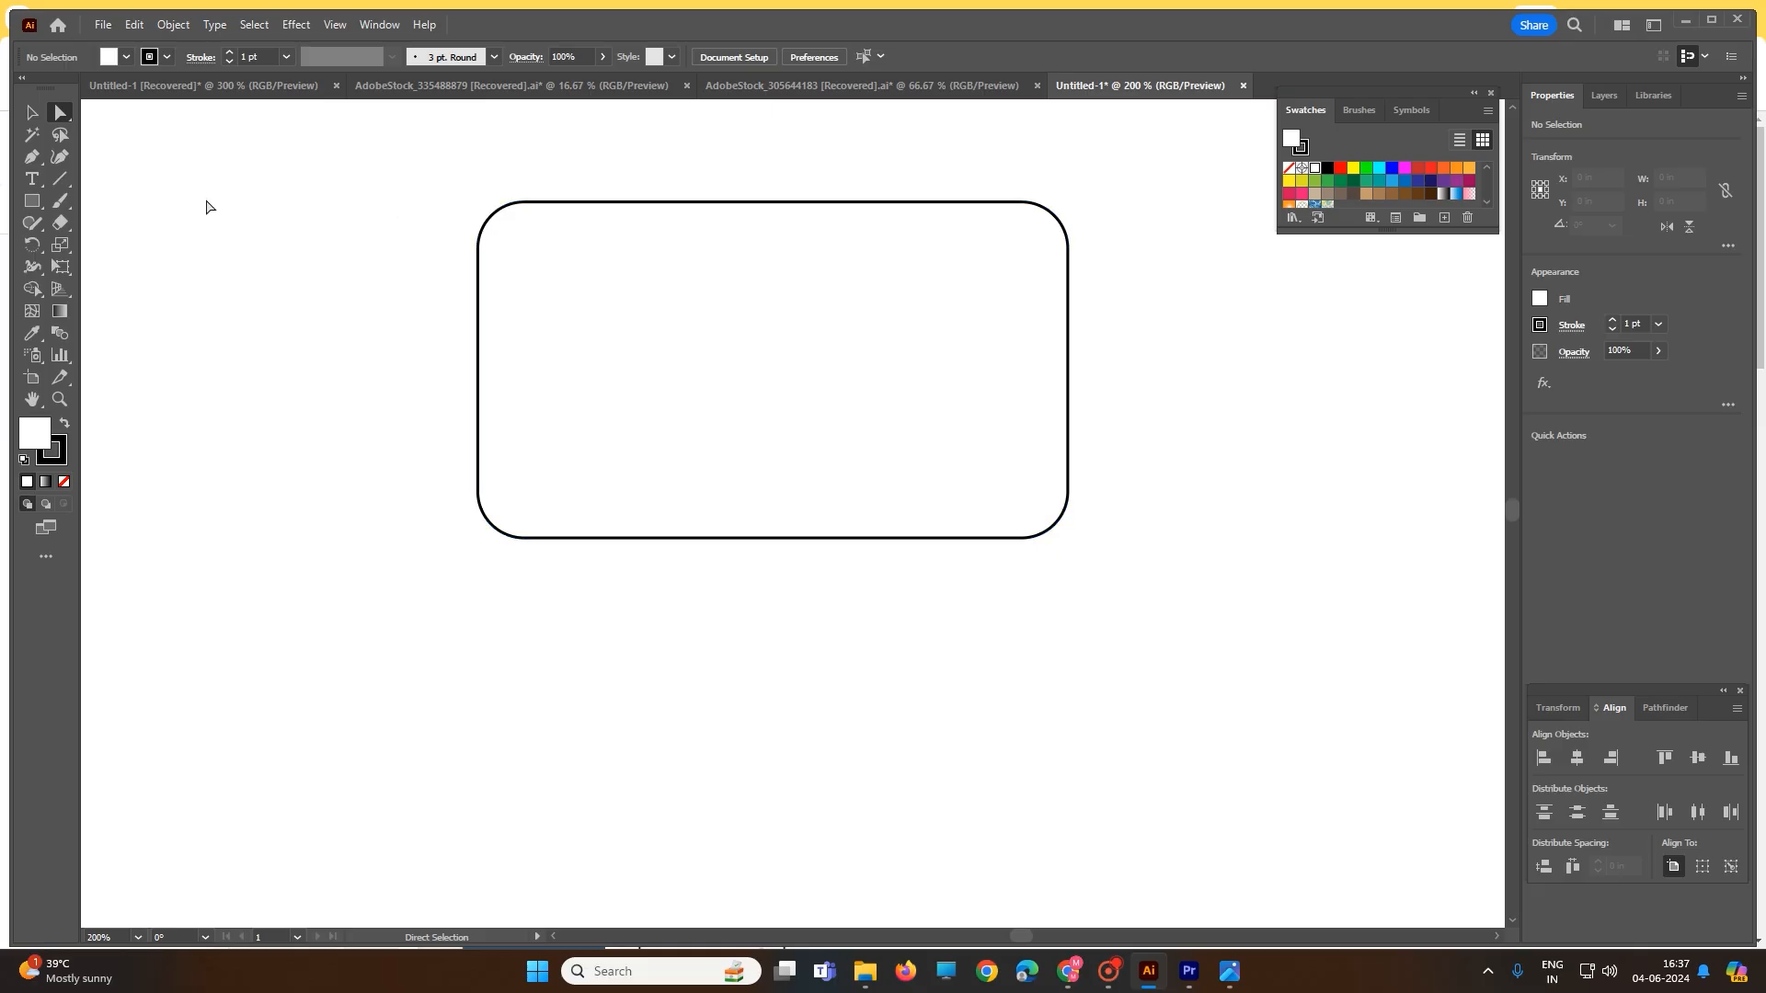
- Draw a small 0.1944 × 0.25 in rectangle near the card's top-left, duplicate it and overlap the copy
{"action": "left_click", "coordinate": [32, 202]}
{"action": "left_click_drag", "start_coordinate": [552, 239], "coordinate": [587, 279]}
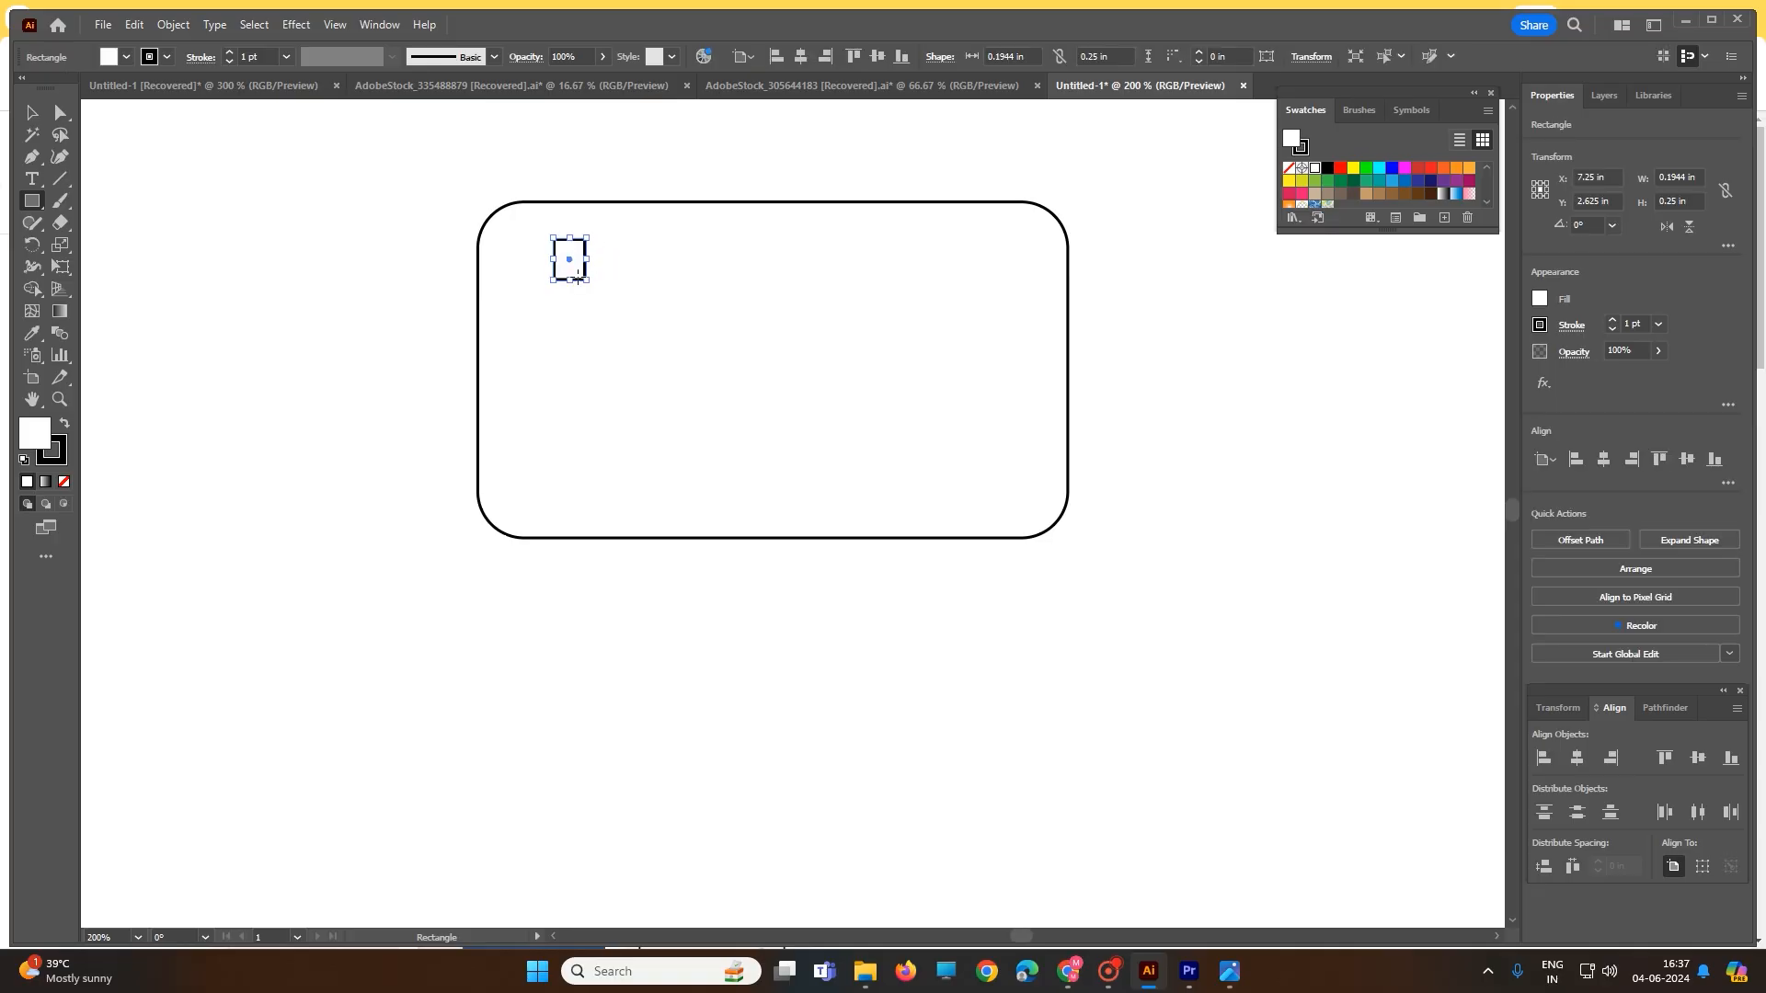
{"action": "key", "text": "a"}
{"action": "key", "text": "ctrl+c"}
{"action": "key", "text": "ctrl+v"}
{"action": "key", "text": "m"}
{"action": "left_click_drag", "start_coordinate": [796, 517], "coordinate": [616, 265]}
{"action": "scroll", "coordinate": [586, 284], "scroll_direction": "up", "scroll_amount": 2}
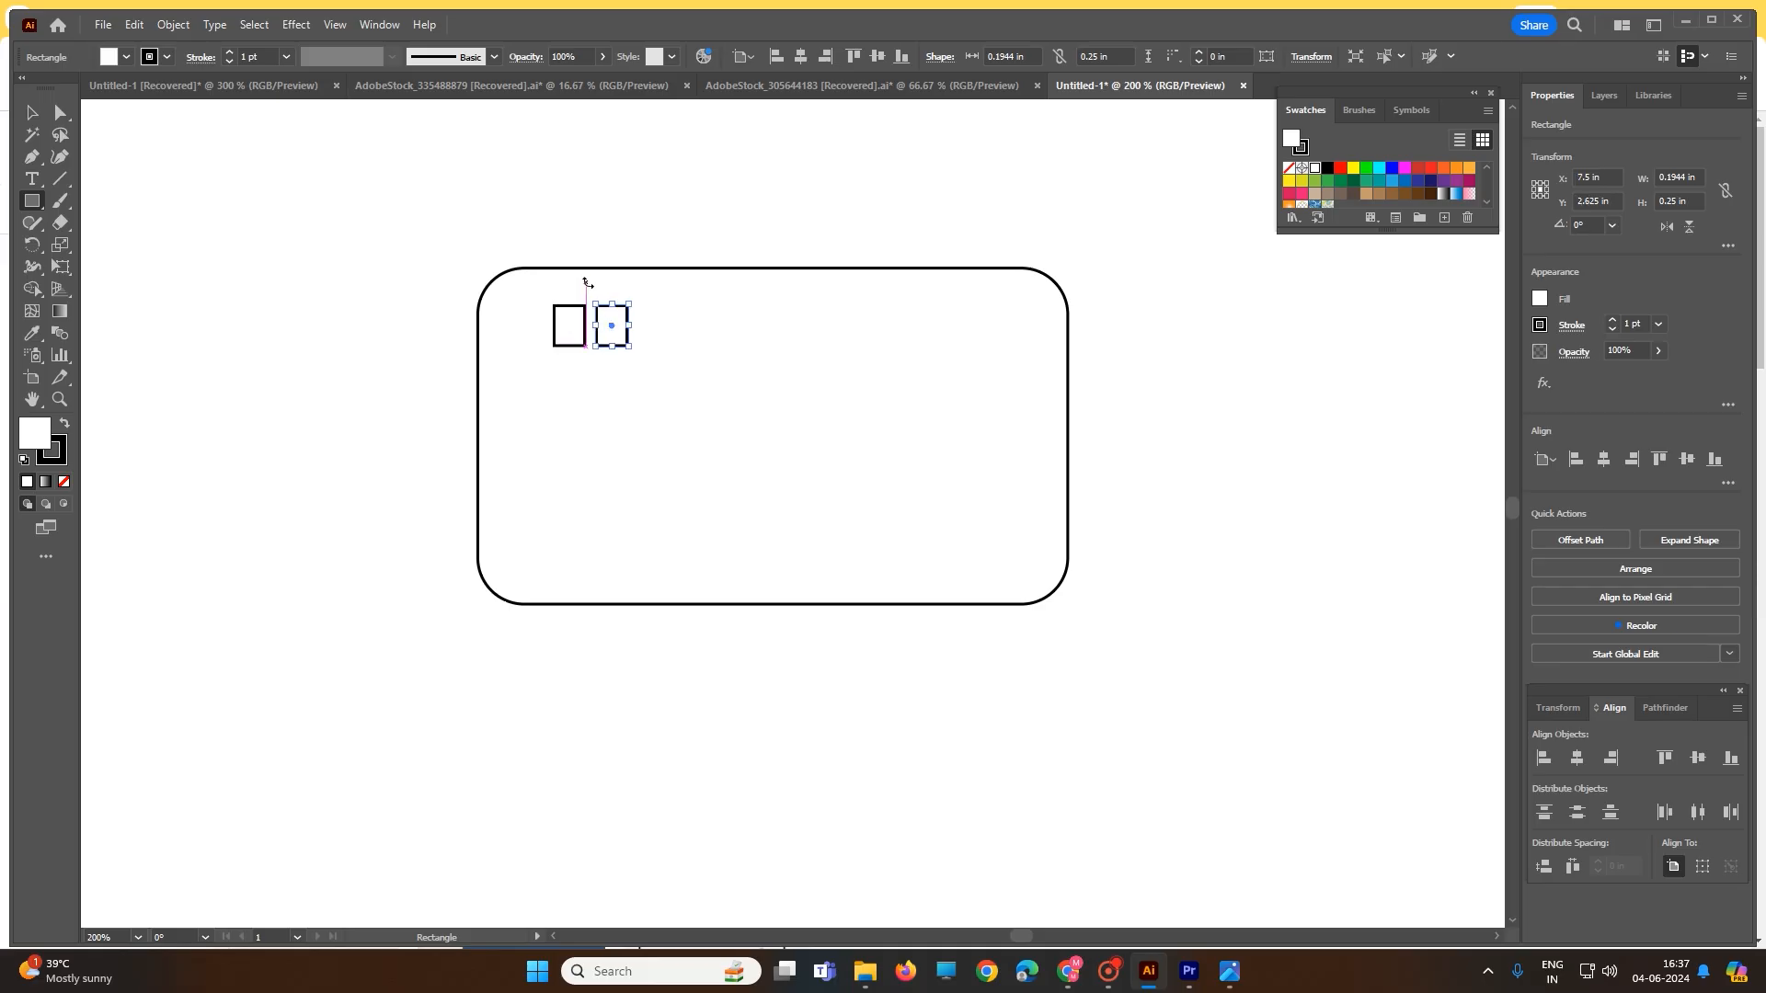
{"action": "left_click", "coordinate": [62, 113]}
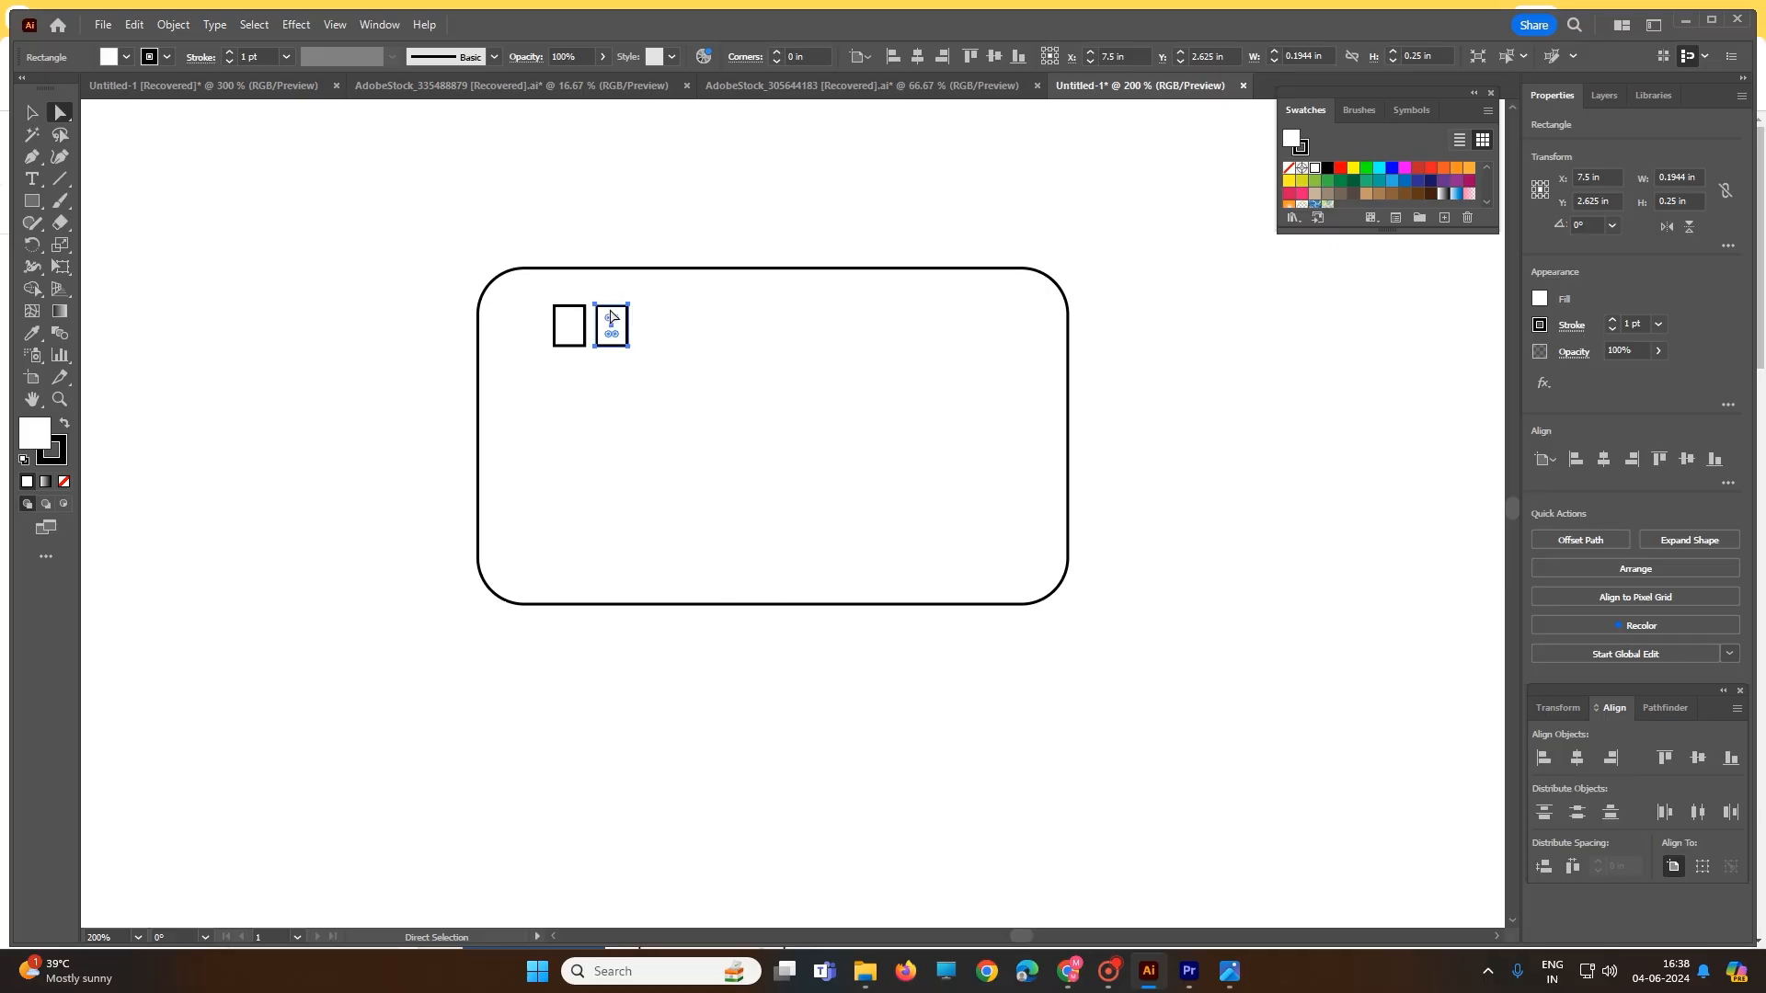
{"action": "left_click_drag", "start_coordinate": [613, 332], "coordinate": [577, 326]}
- Move the front small rectangle down-left and nudge the card rectangle slightly down-right
{"action": "scroll", "coordinate": [564, 339], "scroll_direction": "up", "scroll_amount": 3}
{"action": "scroll", "coordinate": [563, 339], "scroll_direction": "up", "scroll_amount": 2}
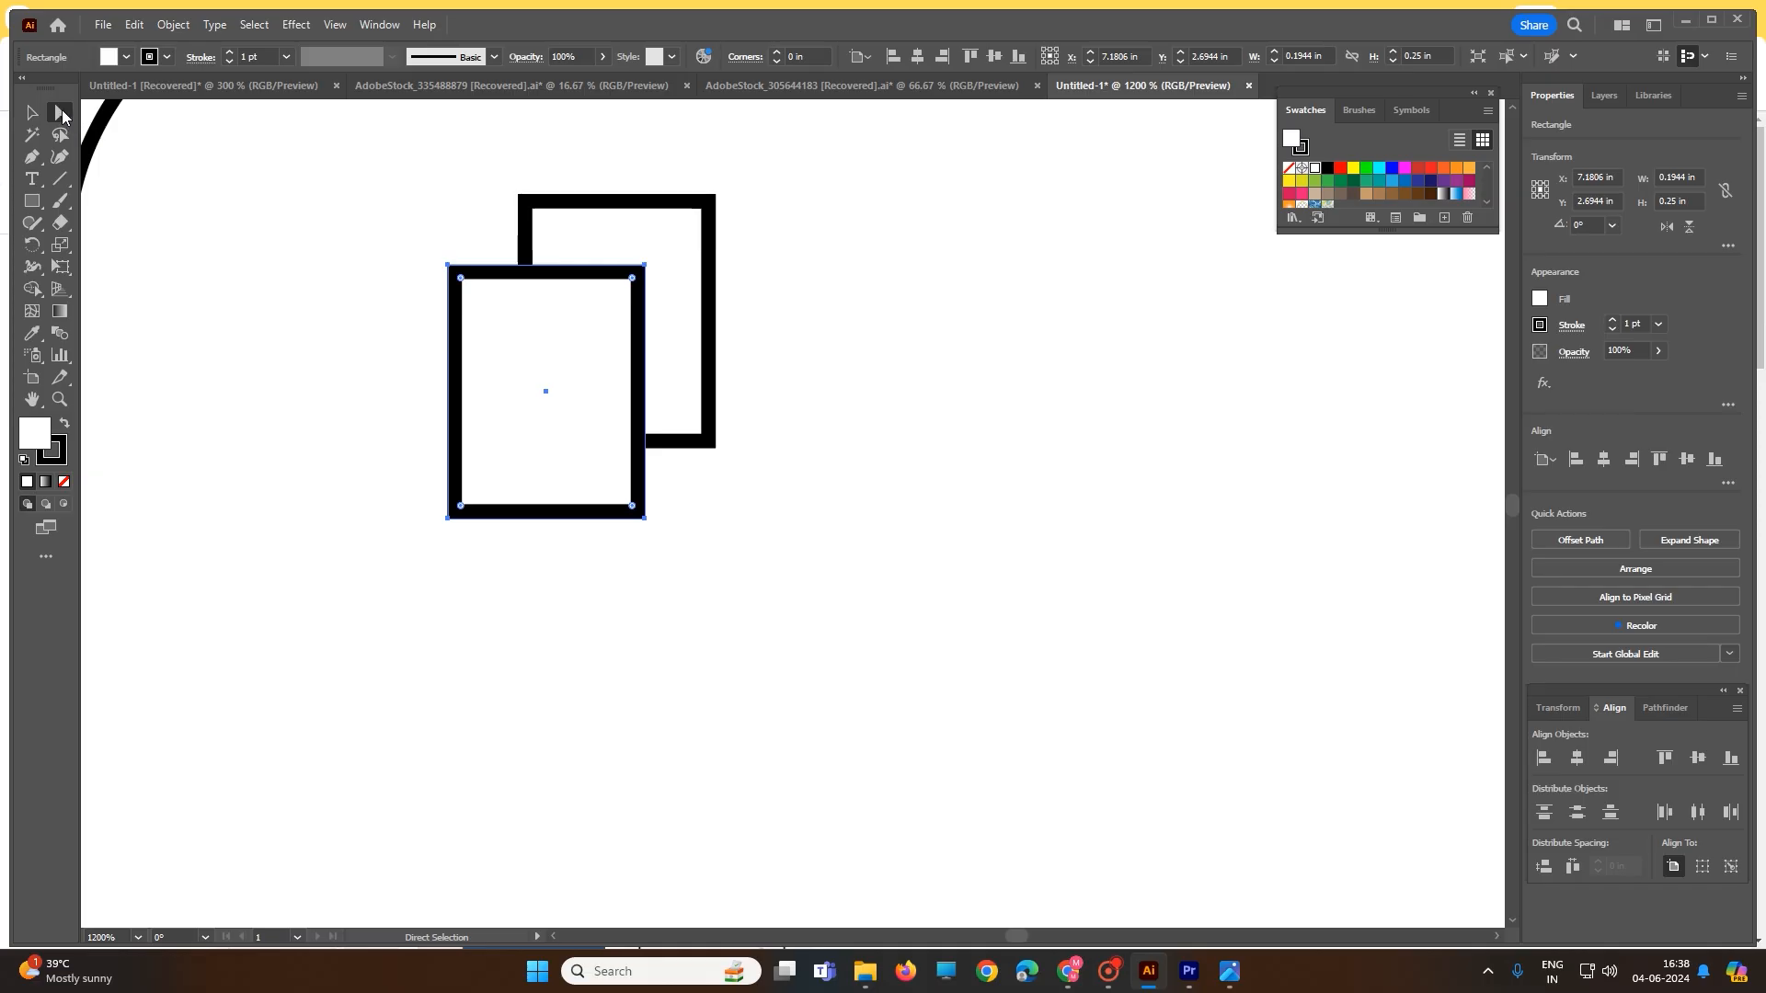
{"action": "left_click", "coordinate": [685, 326]}
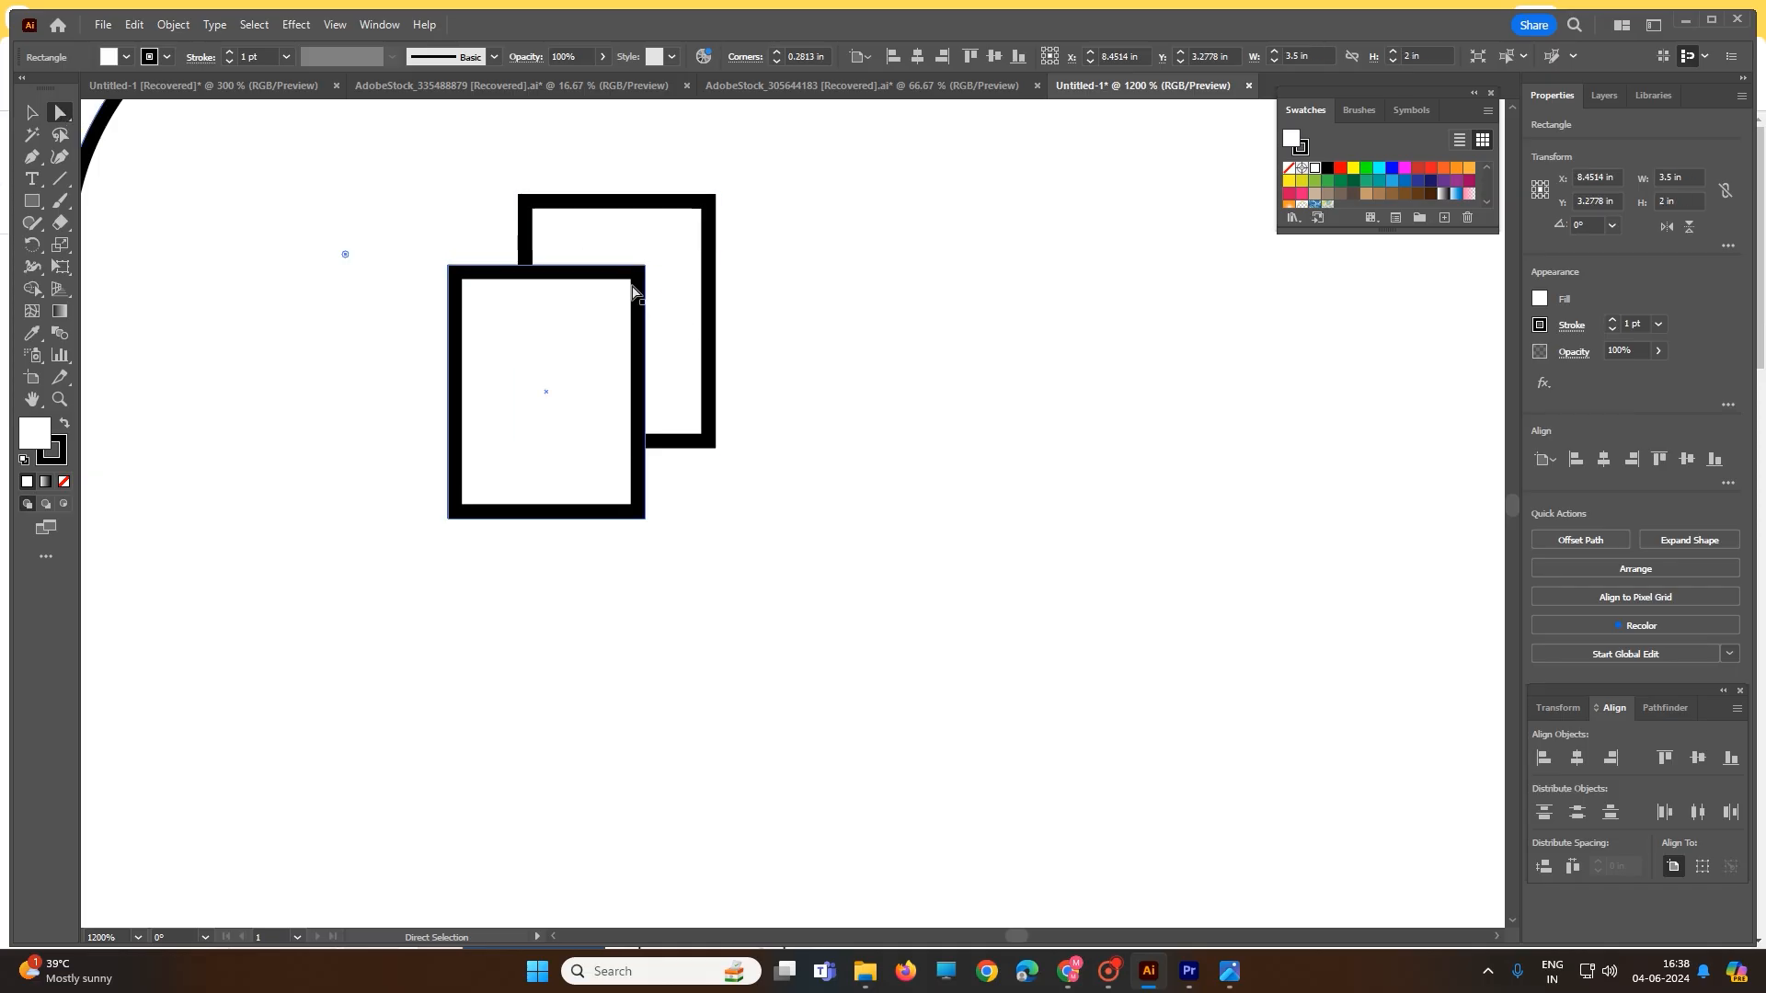
{"action": "left_click_drag", "start_coordinate": [649, 269], "coordinate": [623, 316]}
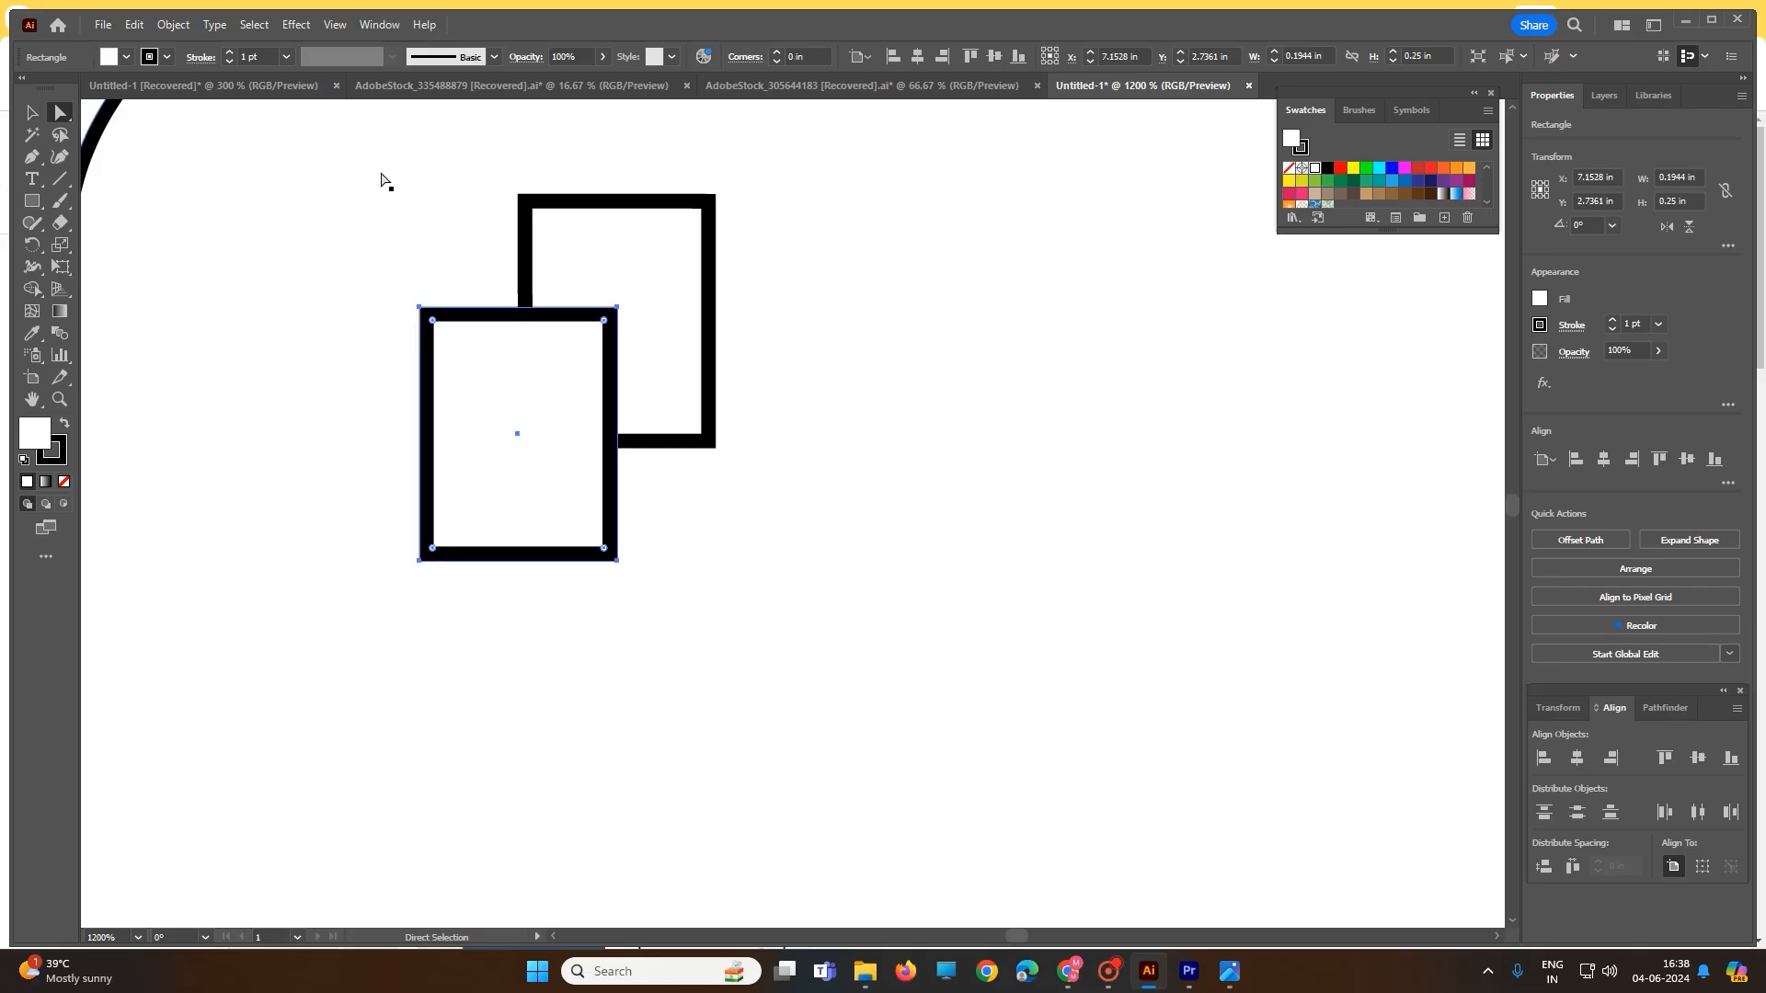
{"action": "left_click_drag", "start_coordinate": [383, 177], "coordinate": [369, 253]}
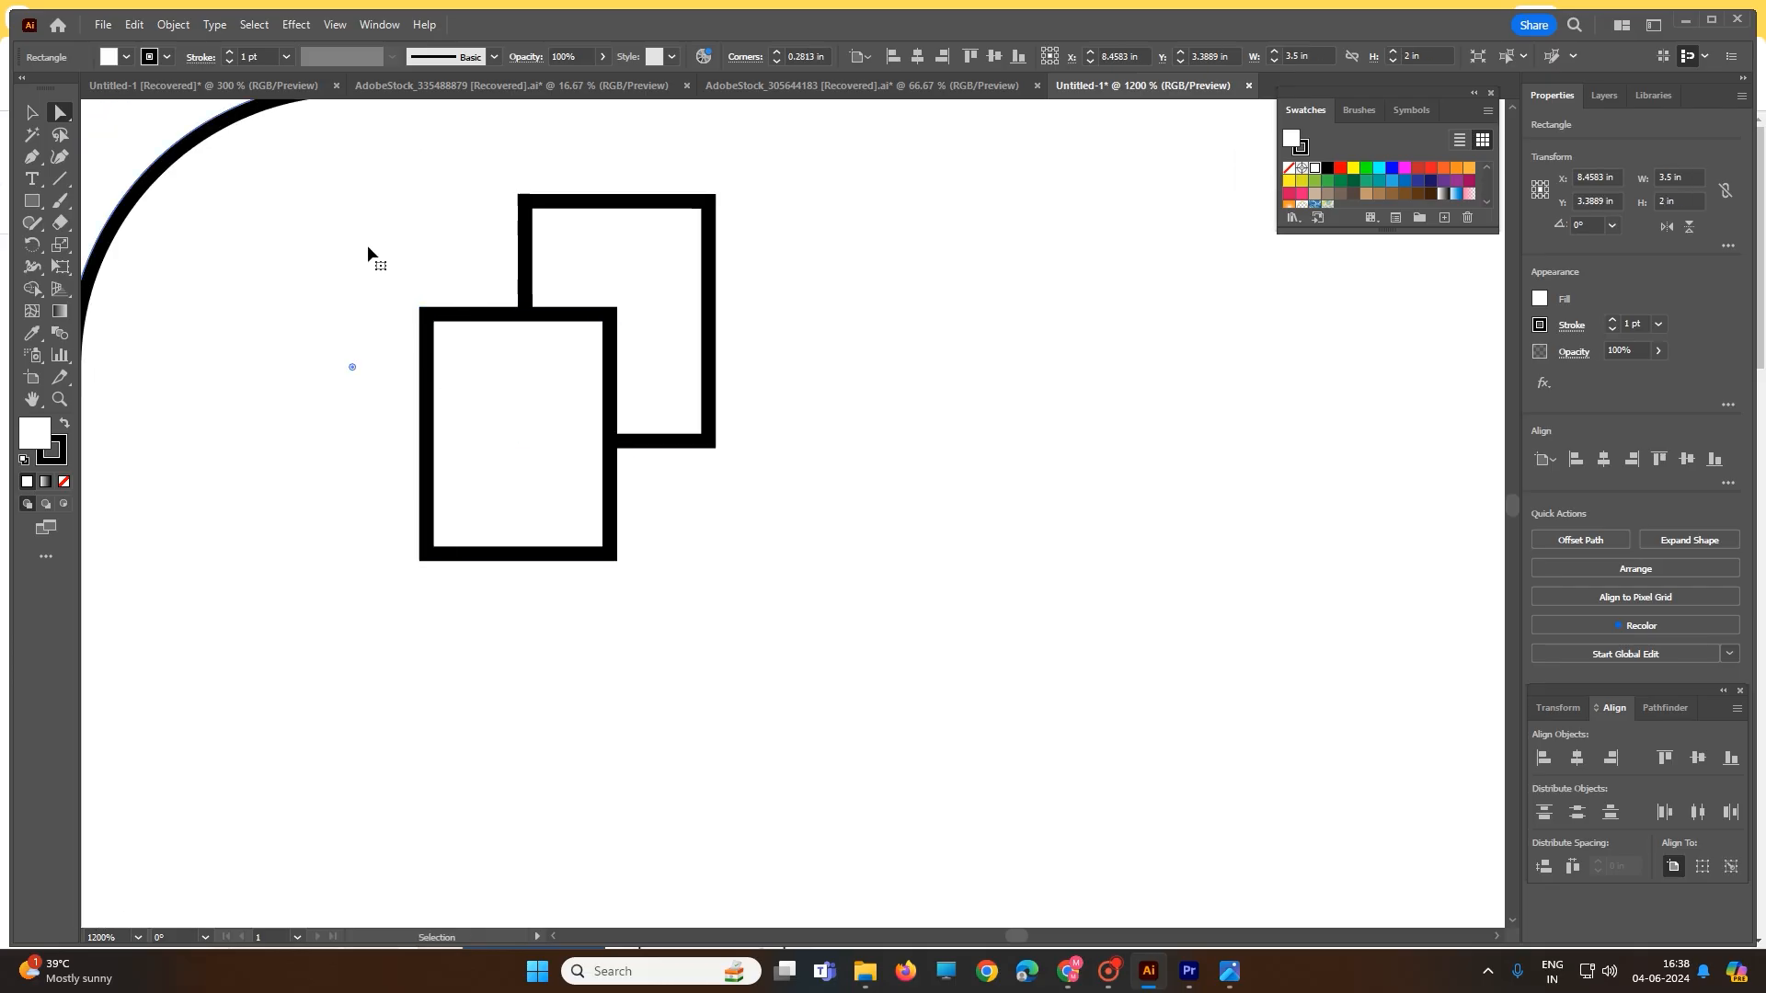
- Keep the small rectangles' corners square by setting the corner radius to 0
{"action": "left_click_drag", "start_coordinate": [132, 118], "coordinate": [828, 554]}
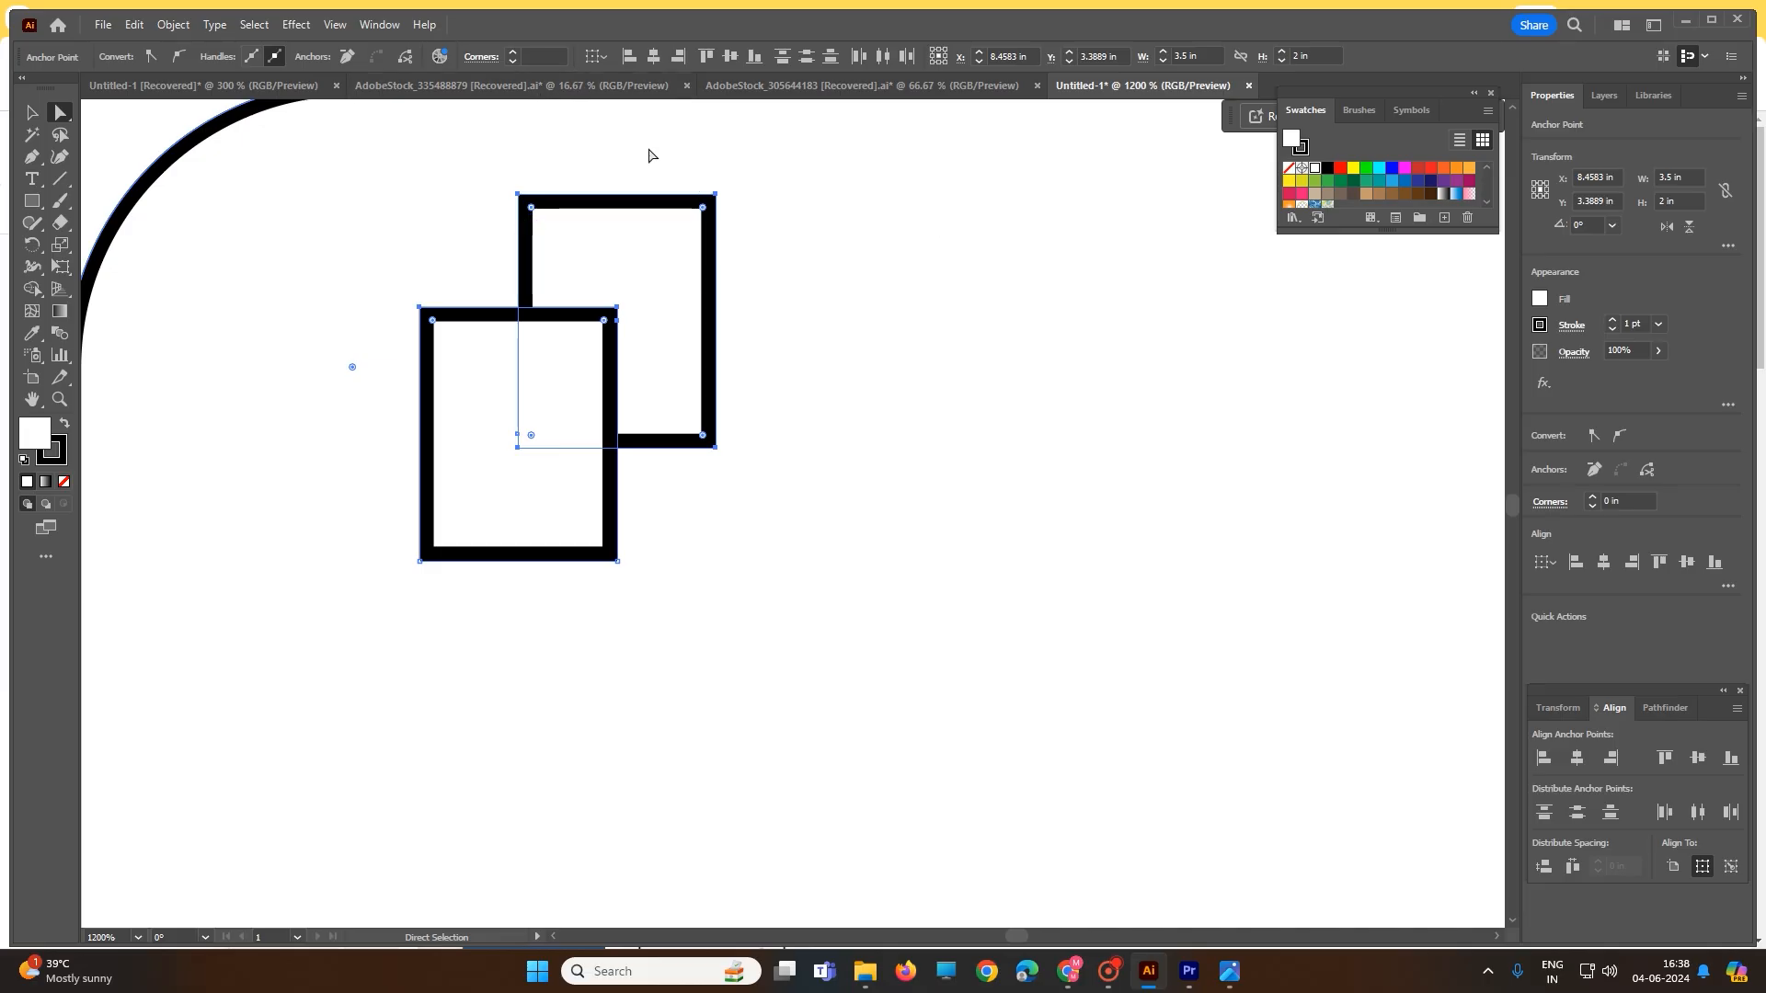
{"action": "left_click", "coordinate": [551, 58]}
{"action": "left_click", "coordinate": [512, 58]}
{"action": "left_click", "coordinate": [513, 62]}
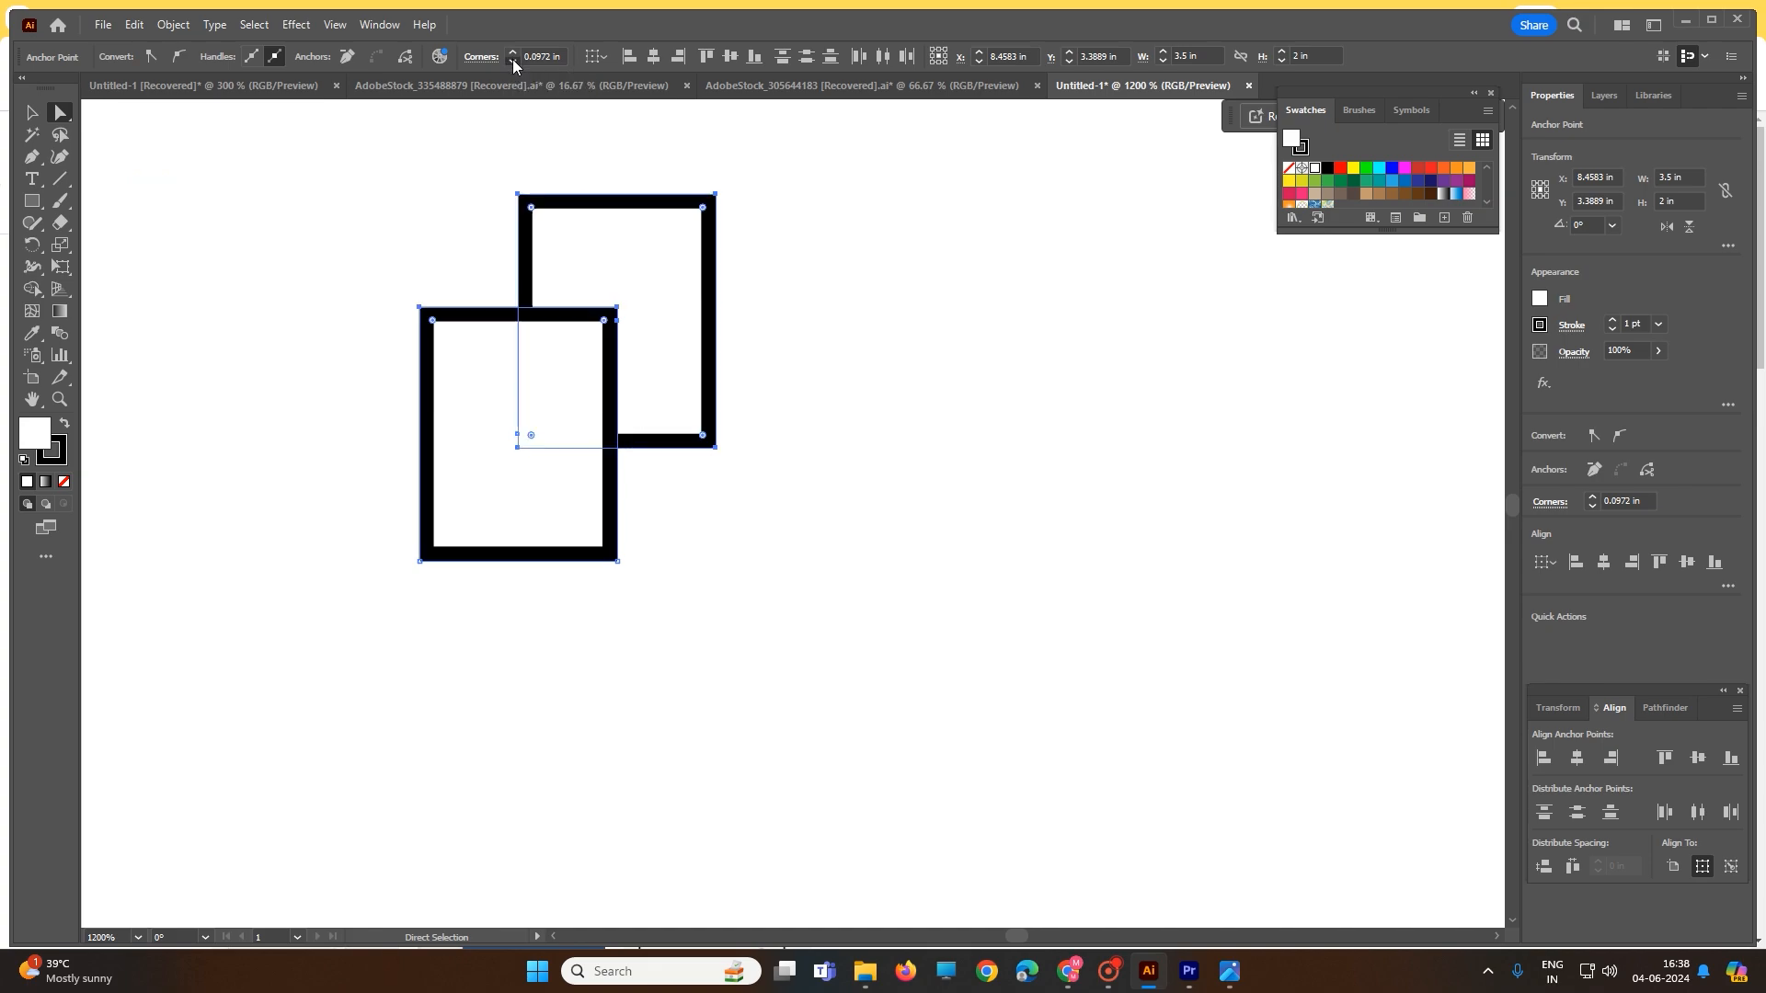
{"action": "left_click", "coordinate": [512, 62]}
{"action": "left_click", "coordinate": [418, 204]}
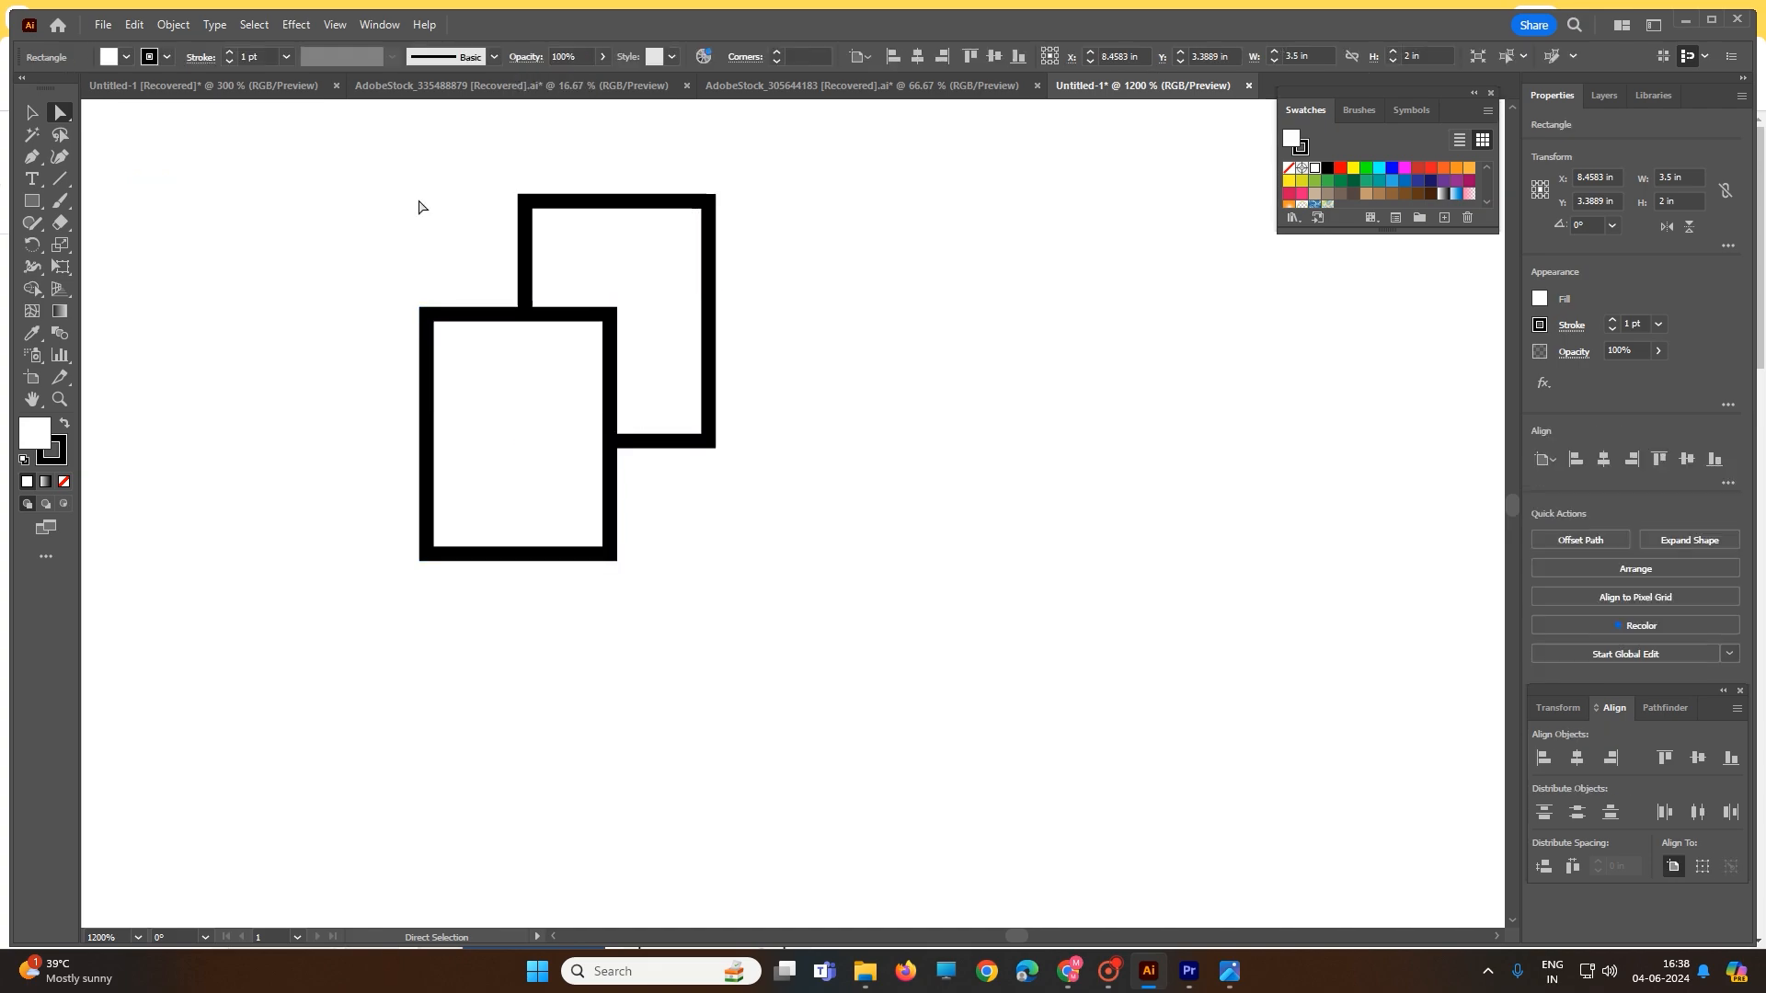
{"action": "left_click", "coordinate": [567, 200]}
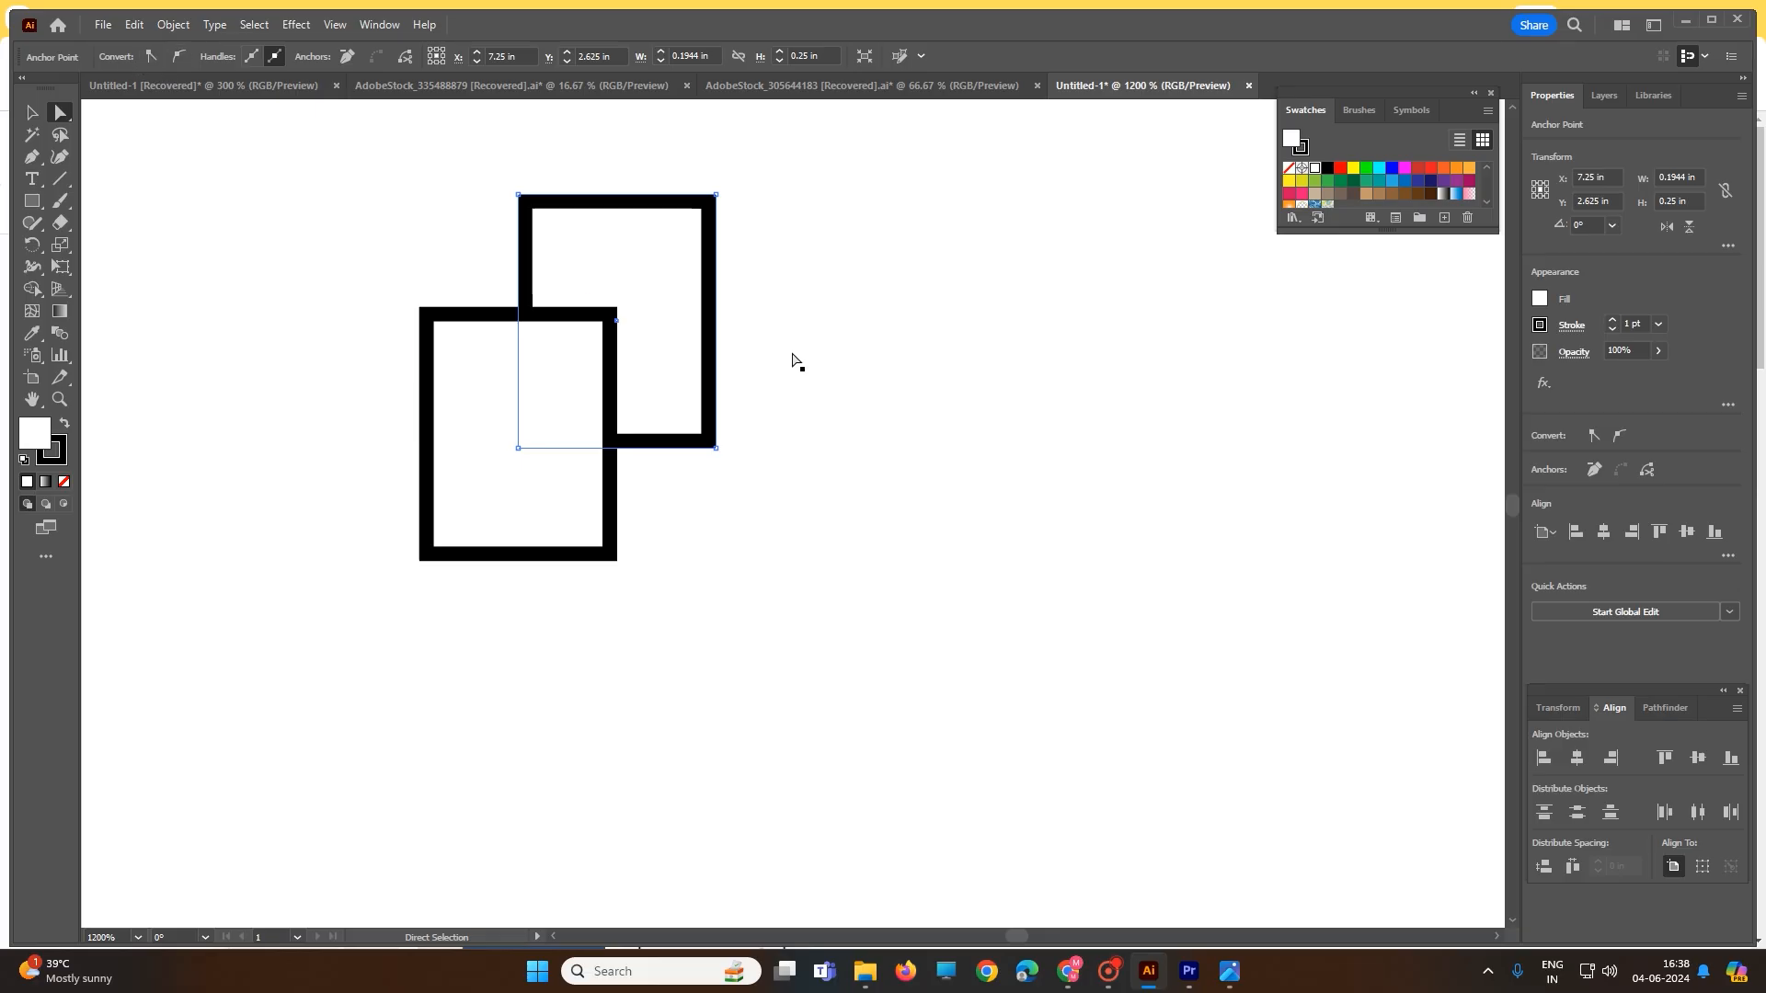
{"action": "left_click", "coordinate": [380, 272]}
- Thin both small rectangles' outlines to 0.25 pt
{"action": "key", "text": "v"}
{"action": "left_click", "coordinate": [448, 320]}
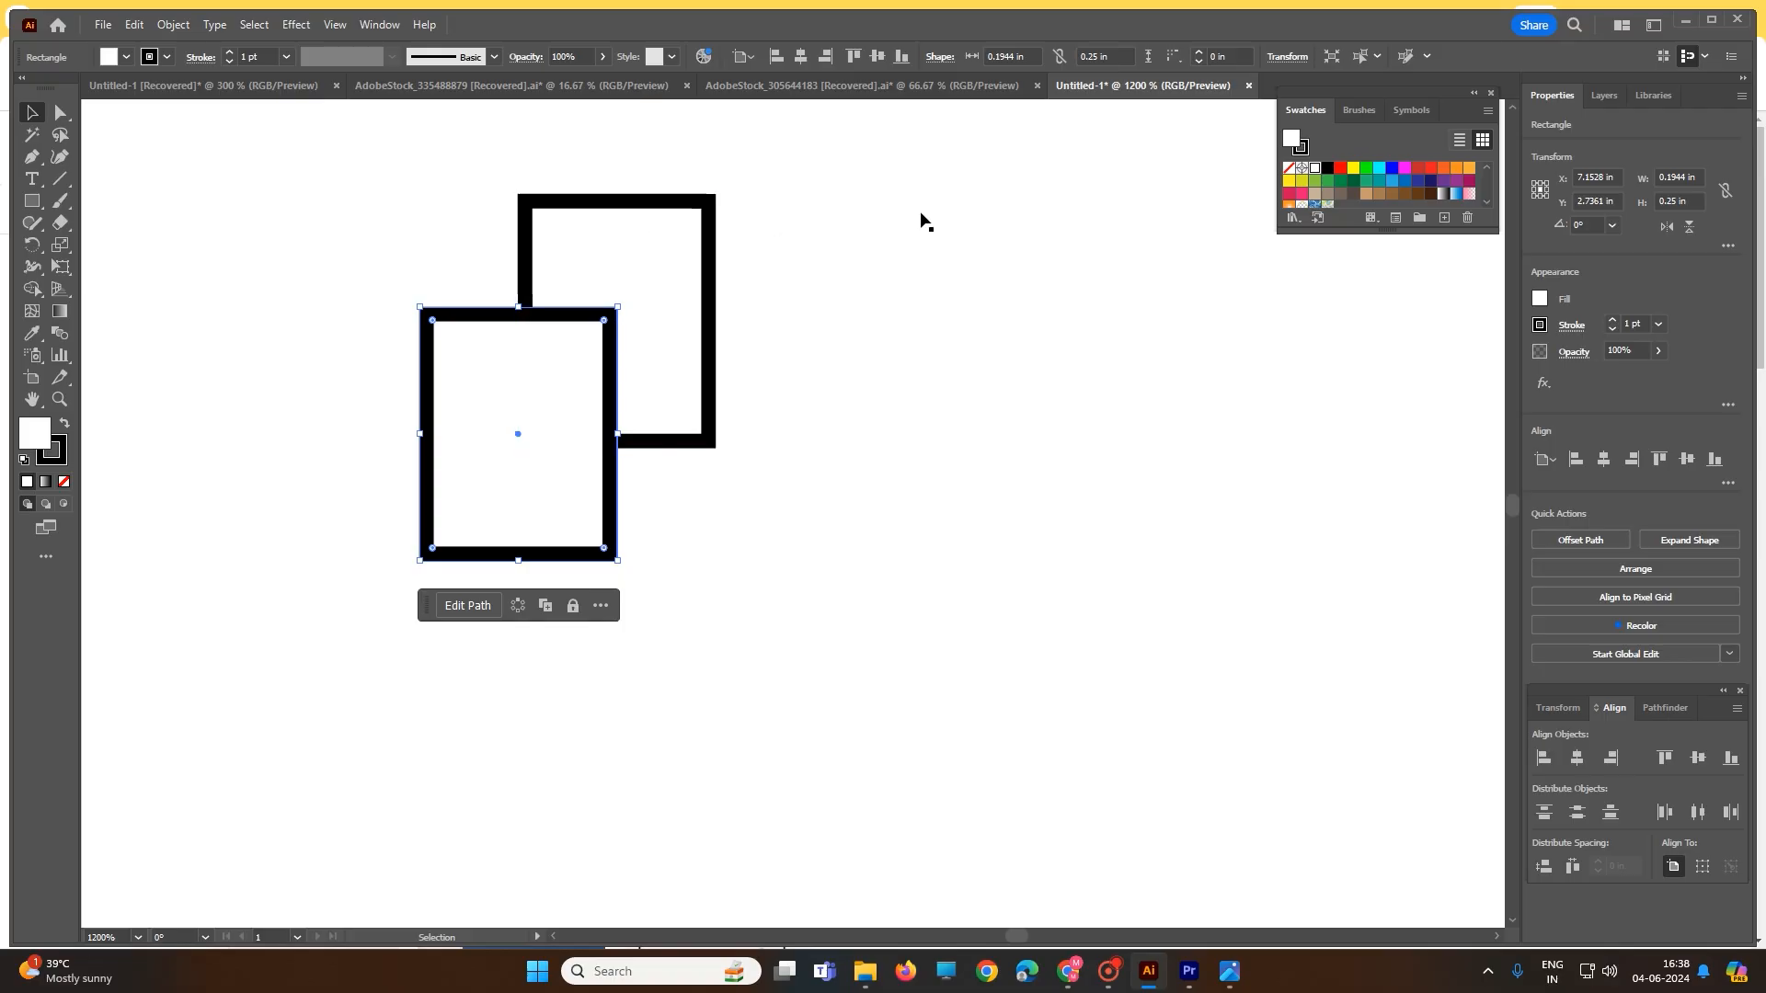
{"action": "scroll", "coordinate": [851, 222], "scroll_direction": "down", "scroll_amount": 2, "text": "alt"}
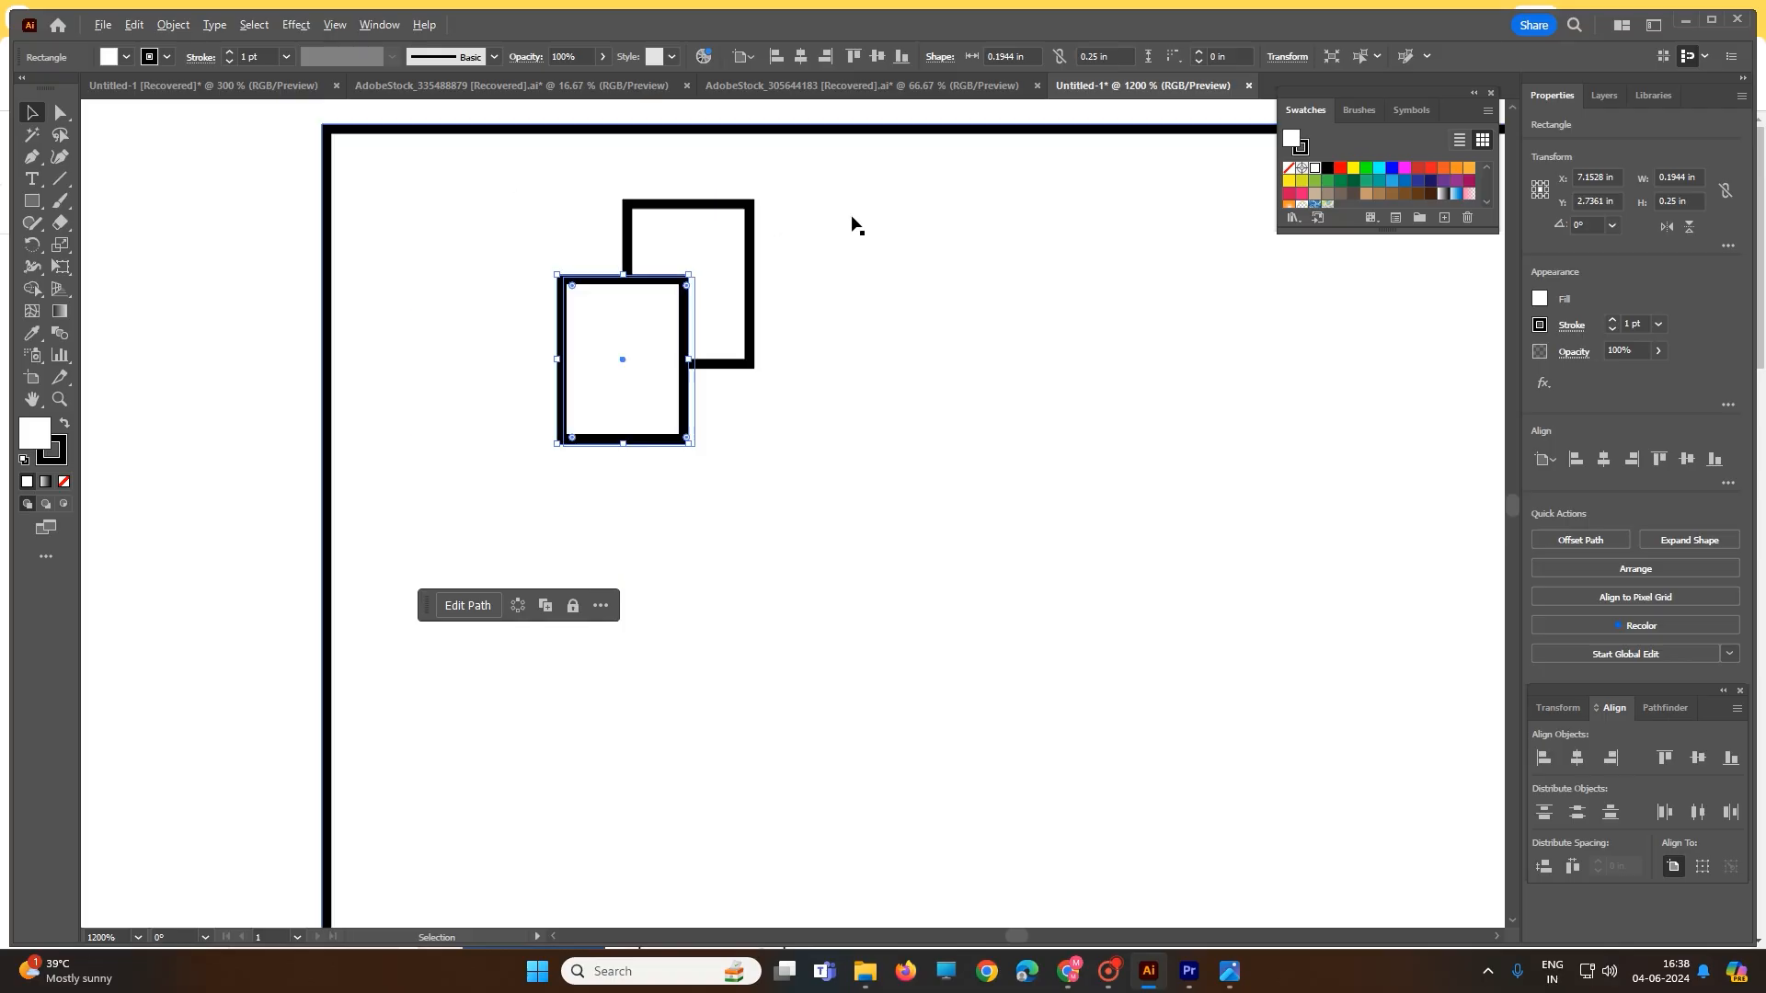
{"action": "left_click", "coordinate": [284, 58]}
{"action": "left_click", "coordinate": [298, 86]}
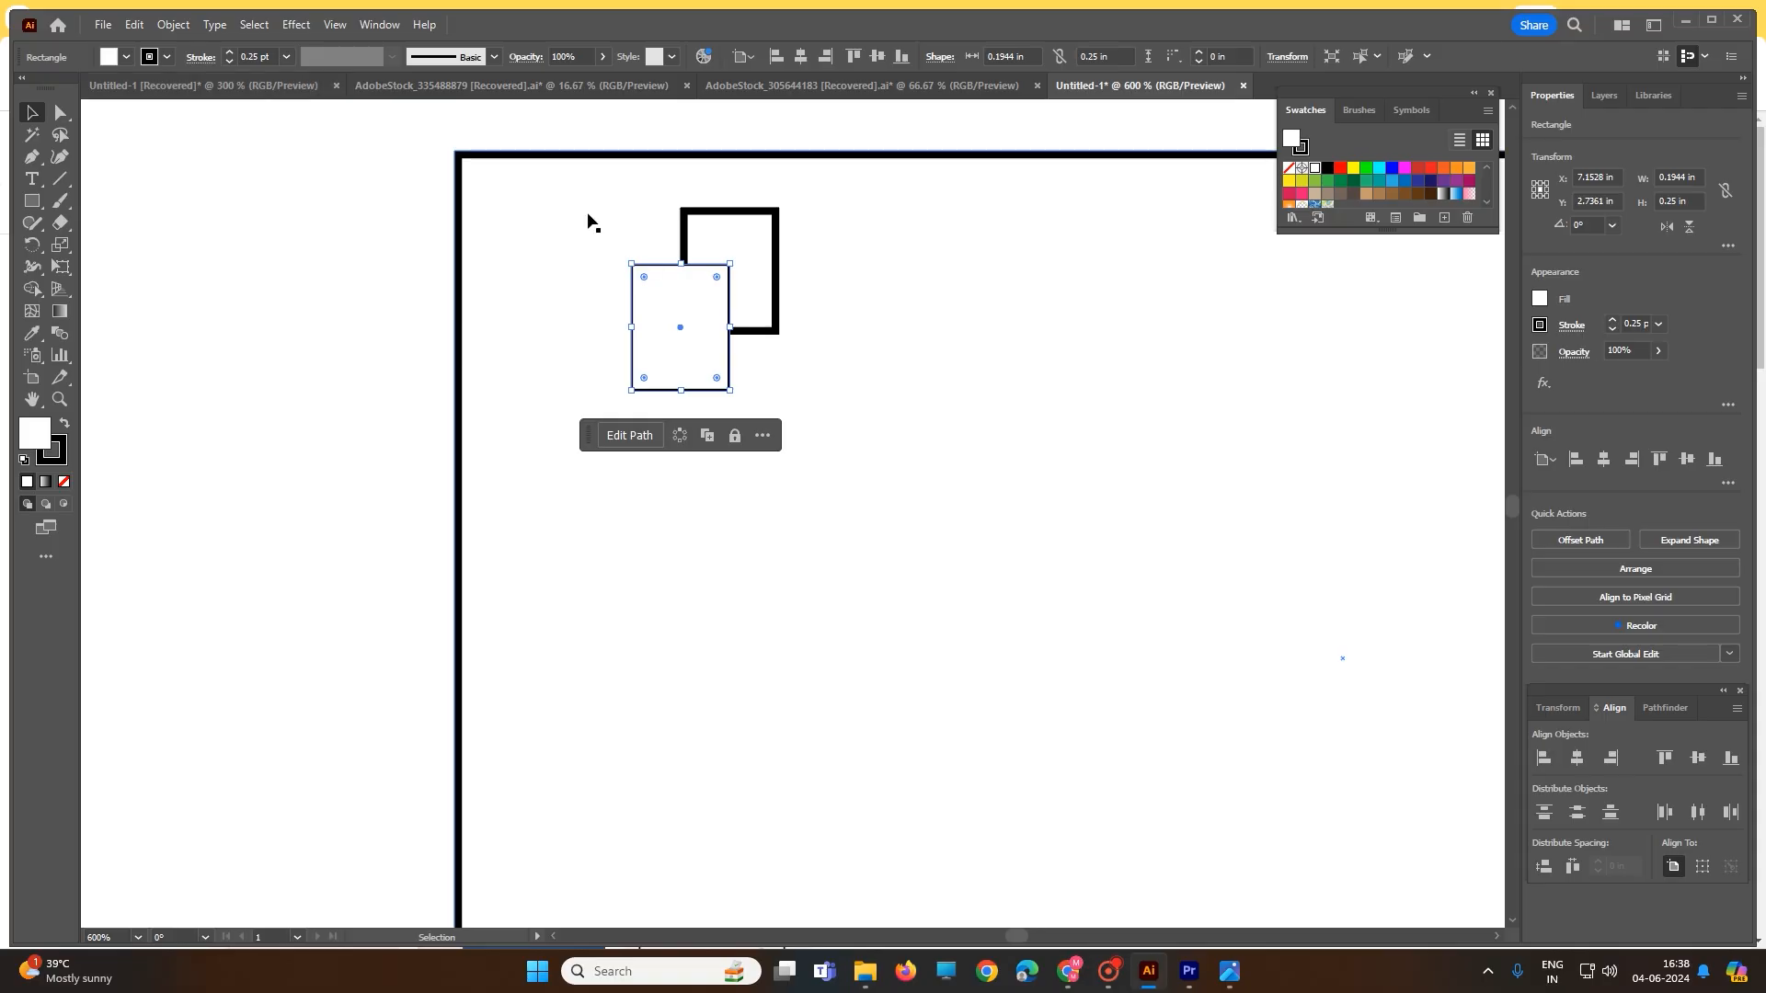
{"action": "left_click", "coordinate": [721, 221]}
{"action": "left_click", "coordinate": [286, 57]}
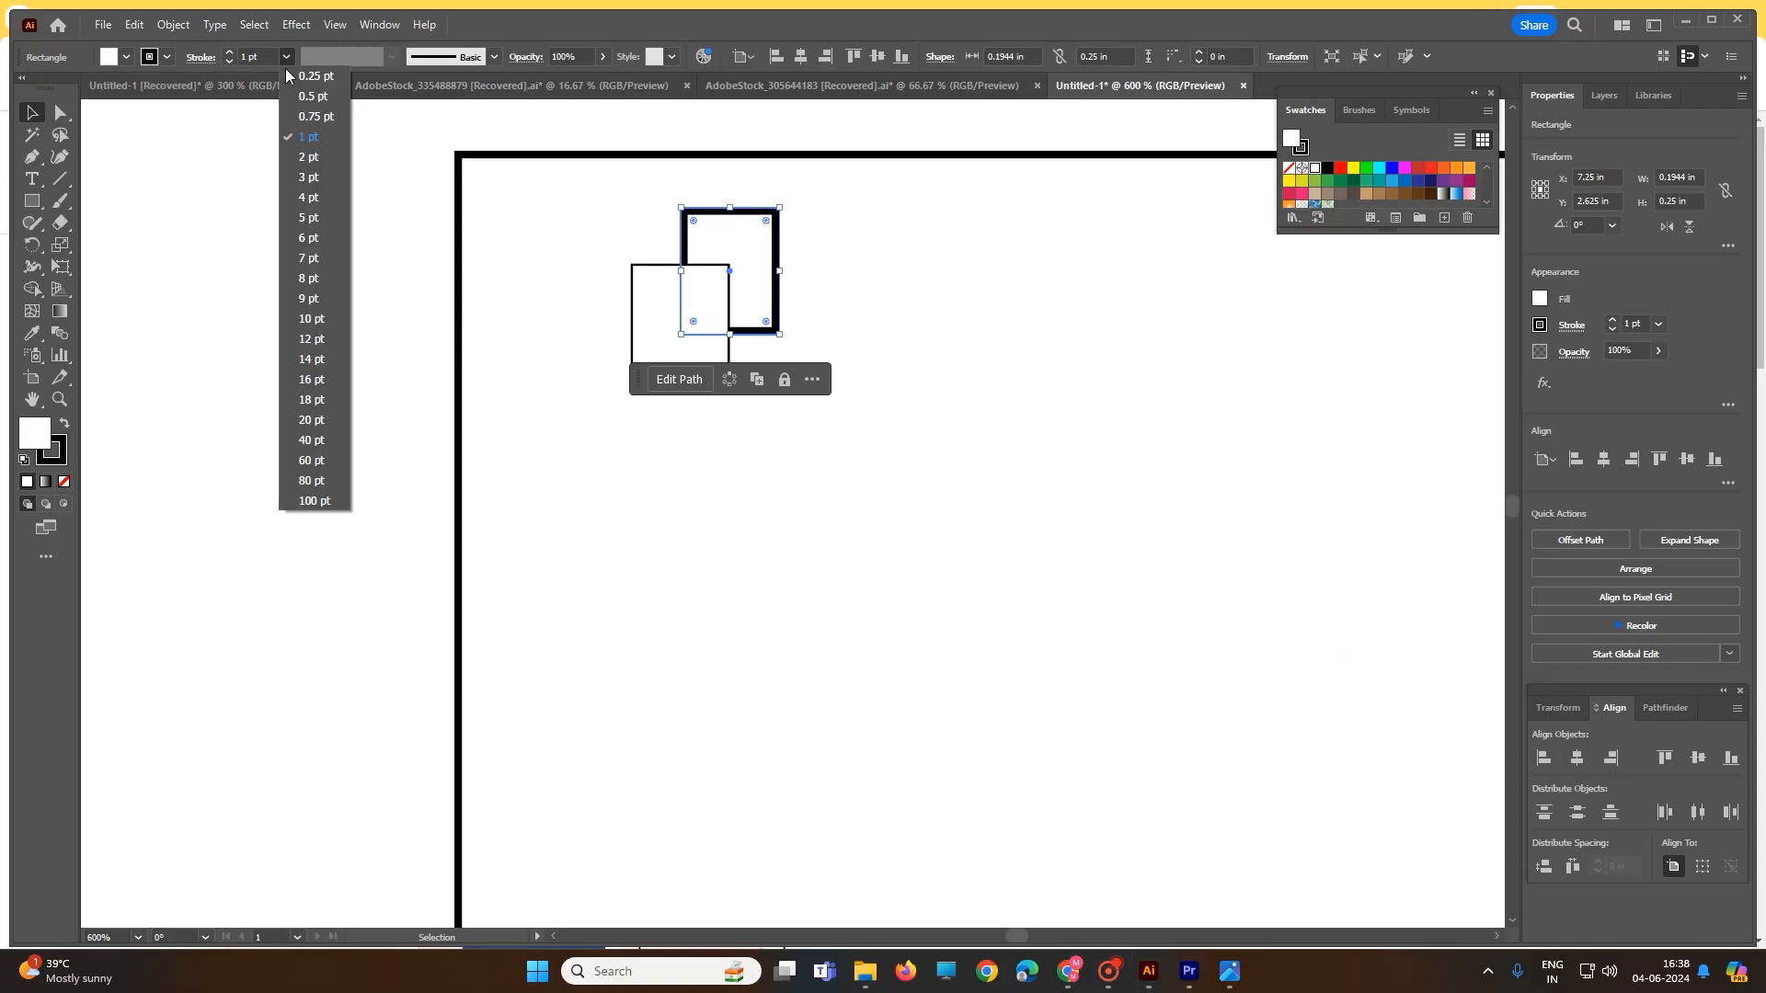
{"action": "left_click", "coordinate": [310, 78]}
- Move the front small rectangle up-right and widen it to about 0.2222 in
{"action": "left_click", "coordinate": [628, 280]}
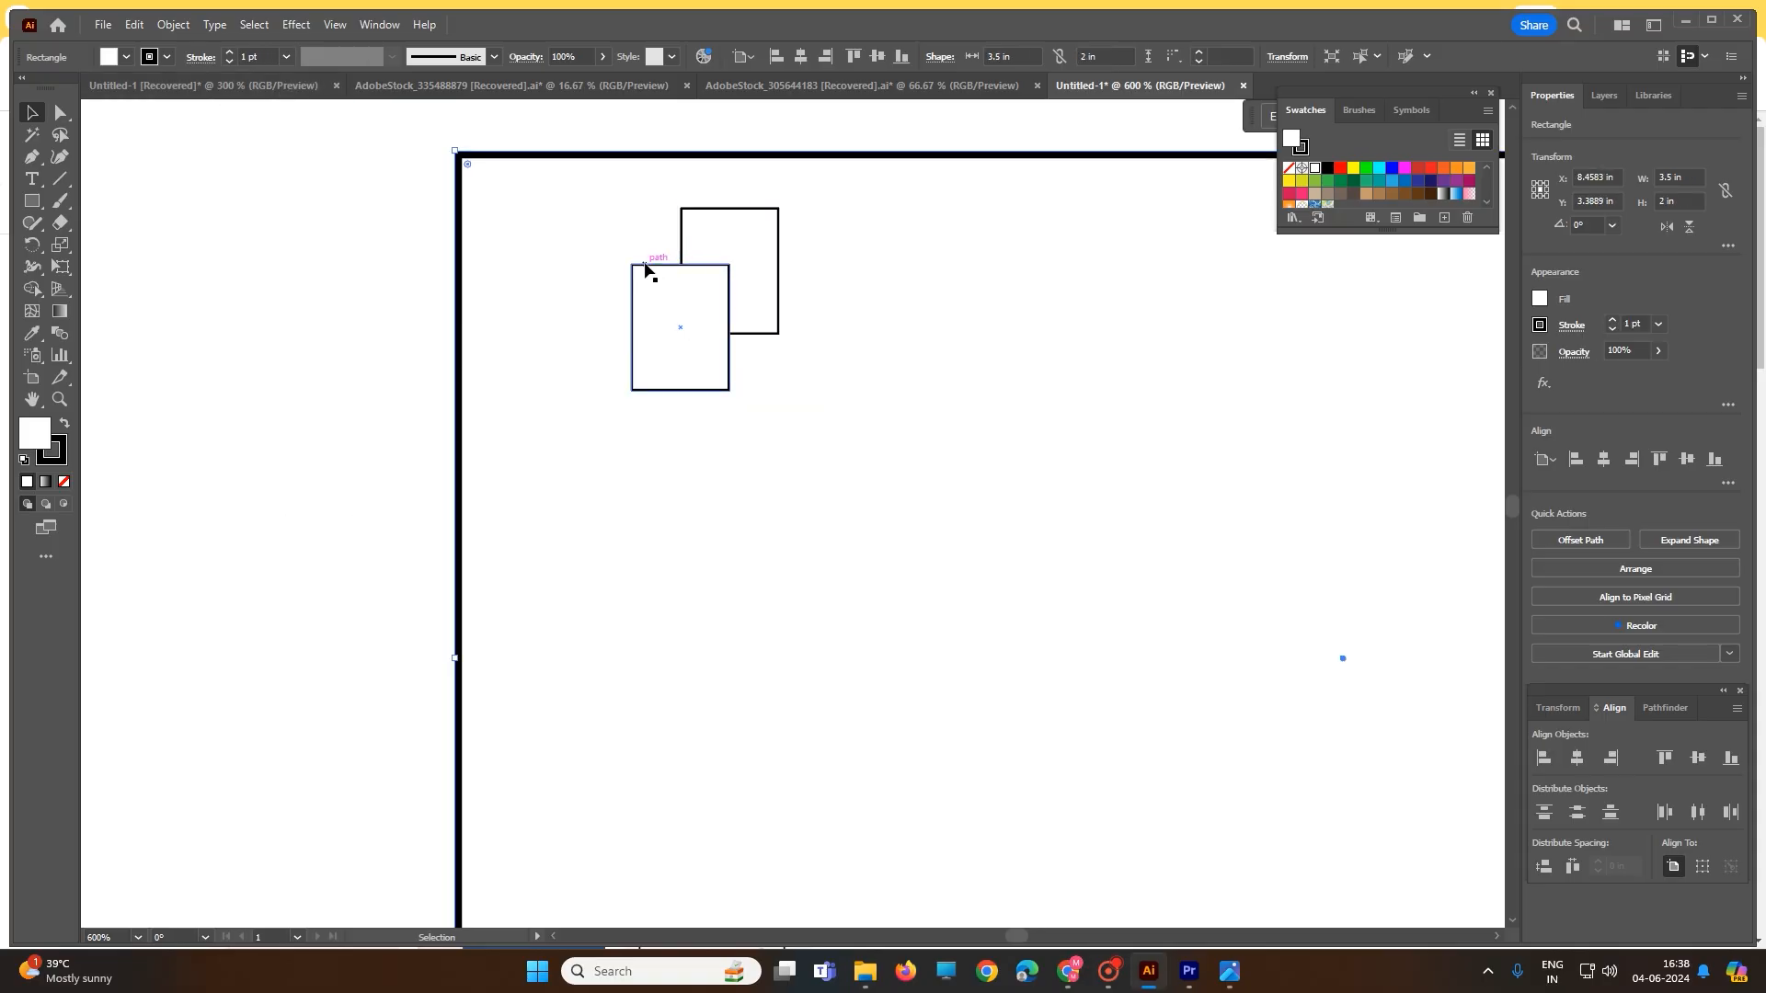
{"action": "left_click", "coordinate": [645, 267]}
{"action": "left_click", "coordinate": [60, 112]}
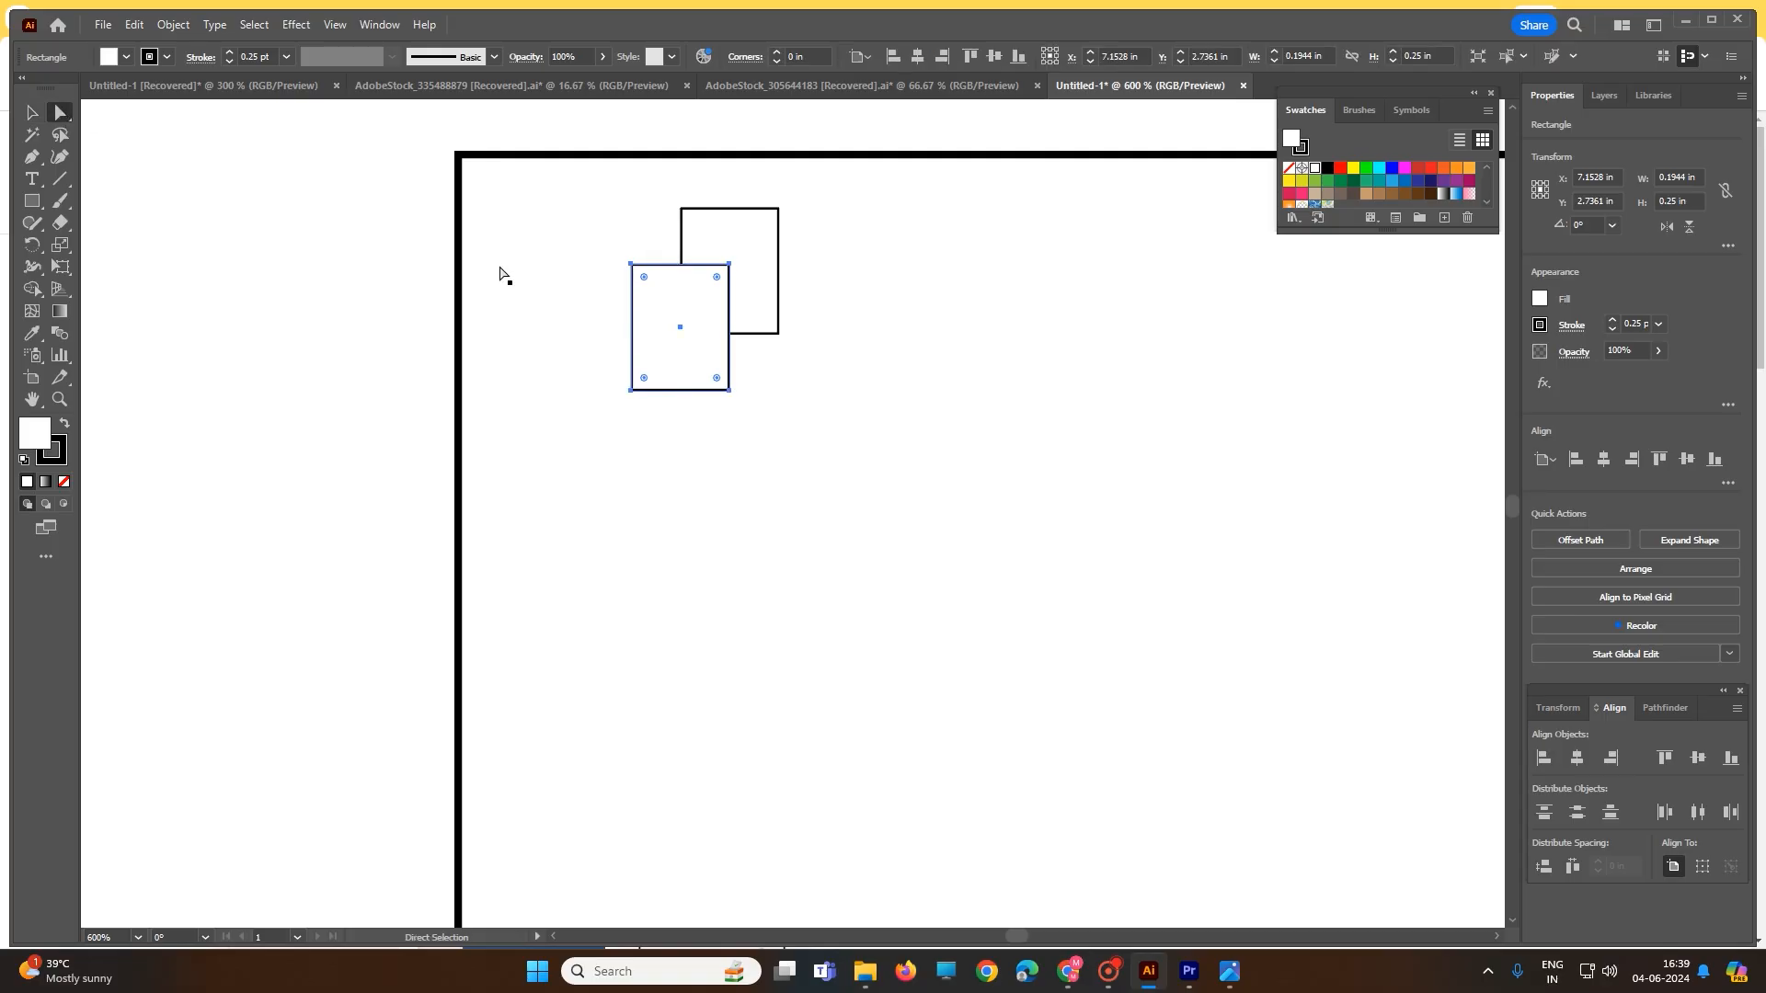
{"action": "left_click", "coordinate": [832, 288]}
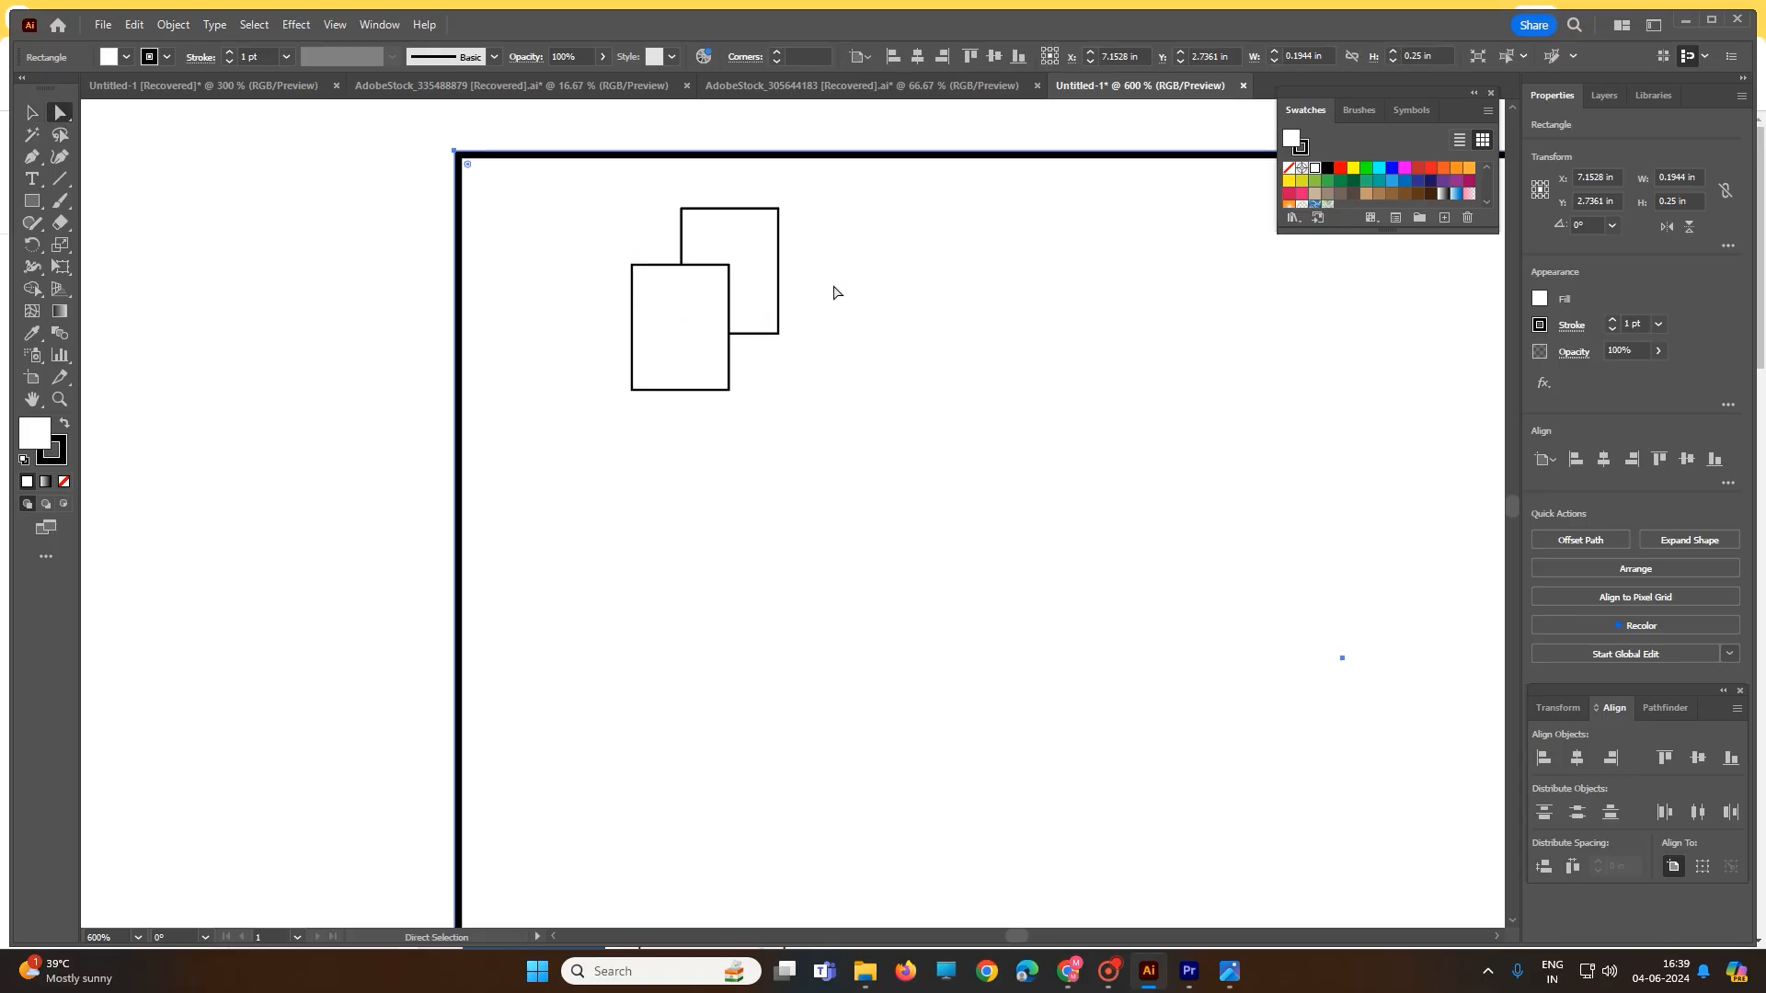
{"action": "left_click", "coordinate": [729, 269]}
{"action": "left_click_drag", "start_coordinate": [730, 269], "coordinate": [761, 232]}
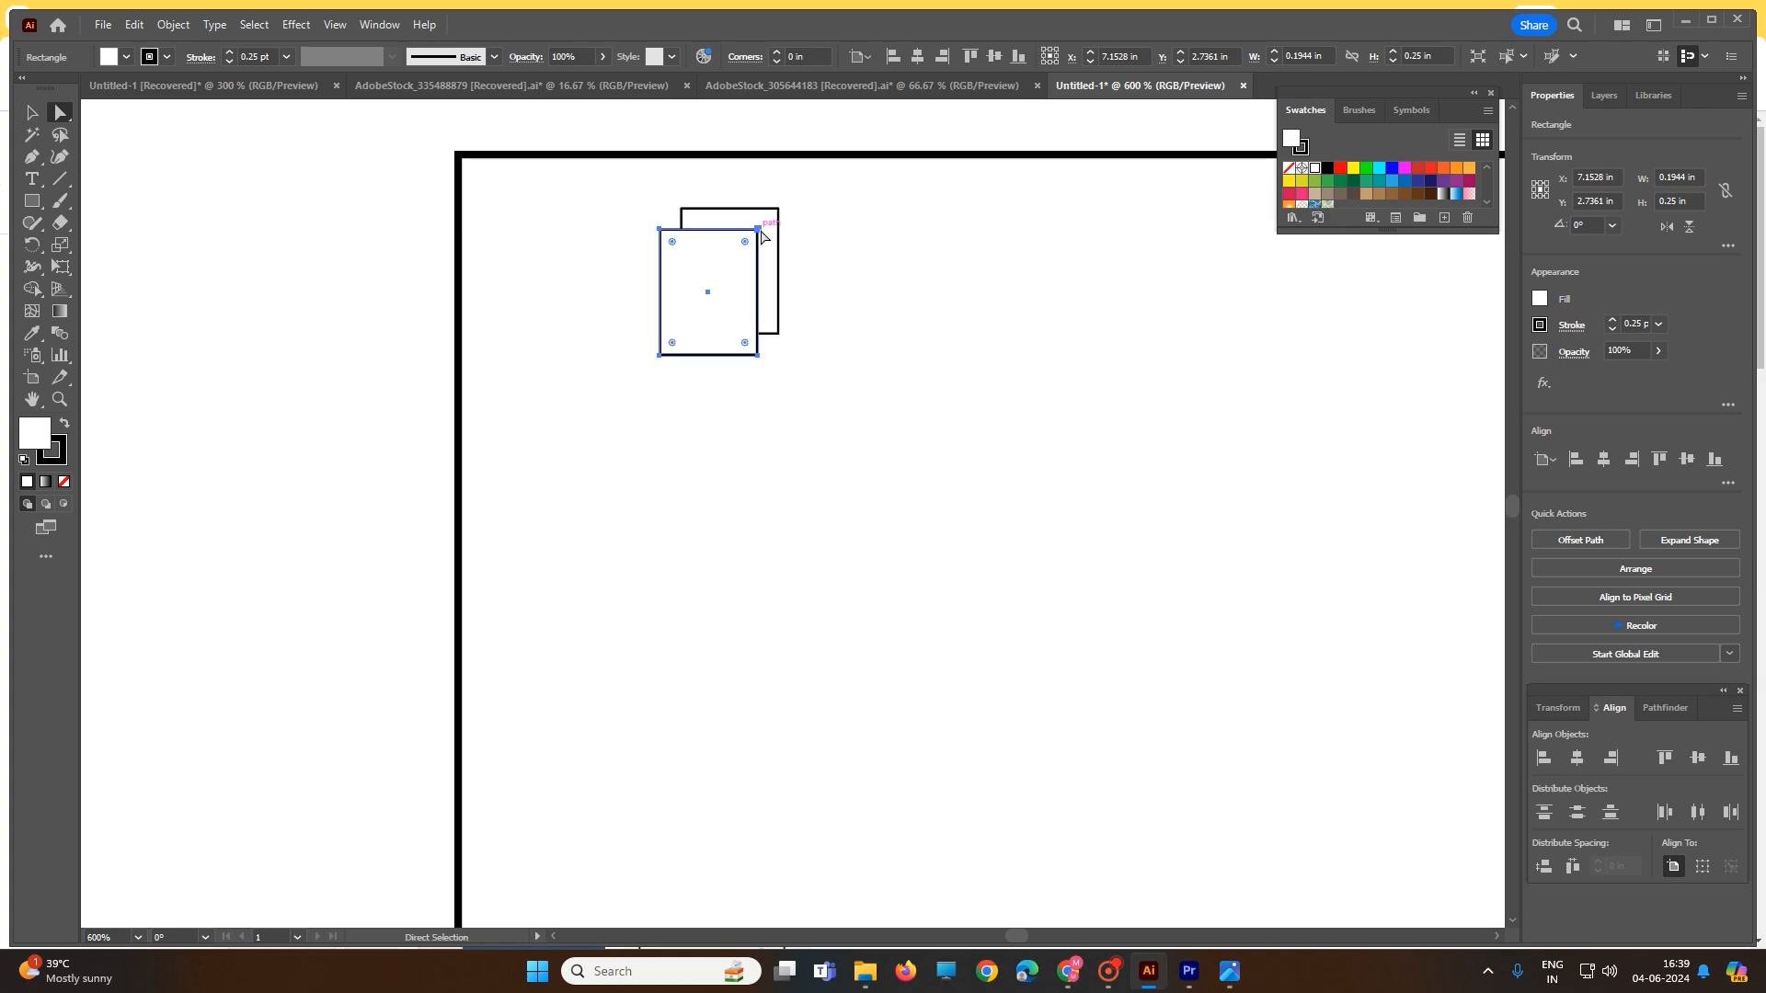
{"action": "left_click", "coordinate": [63, 122]}
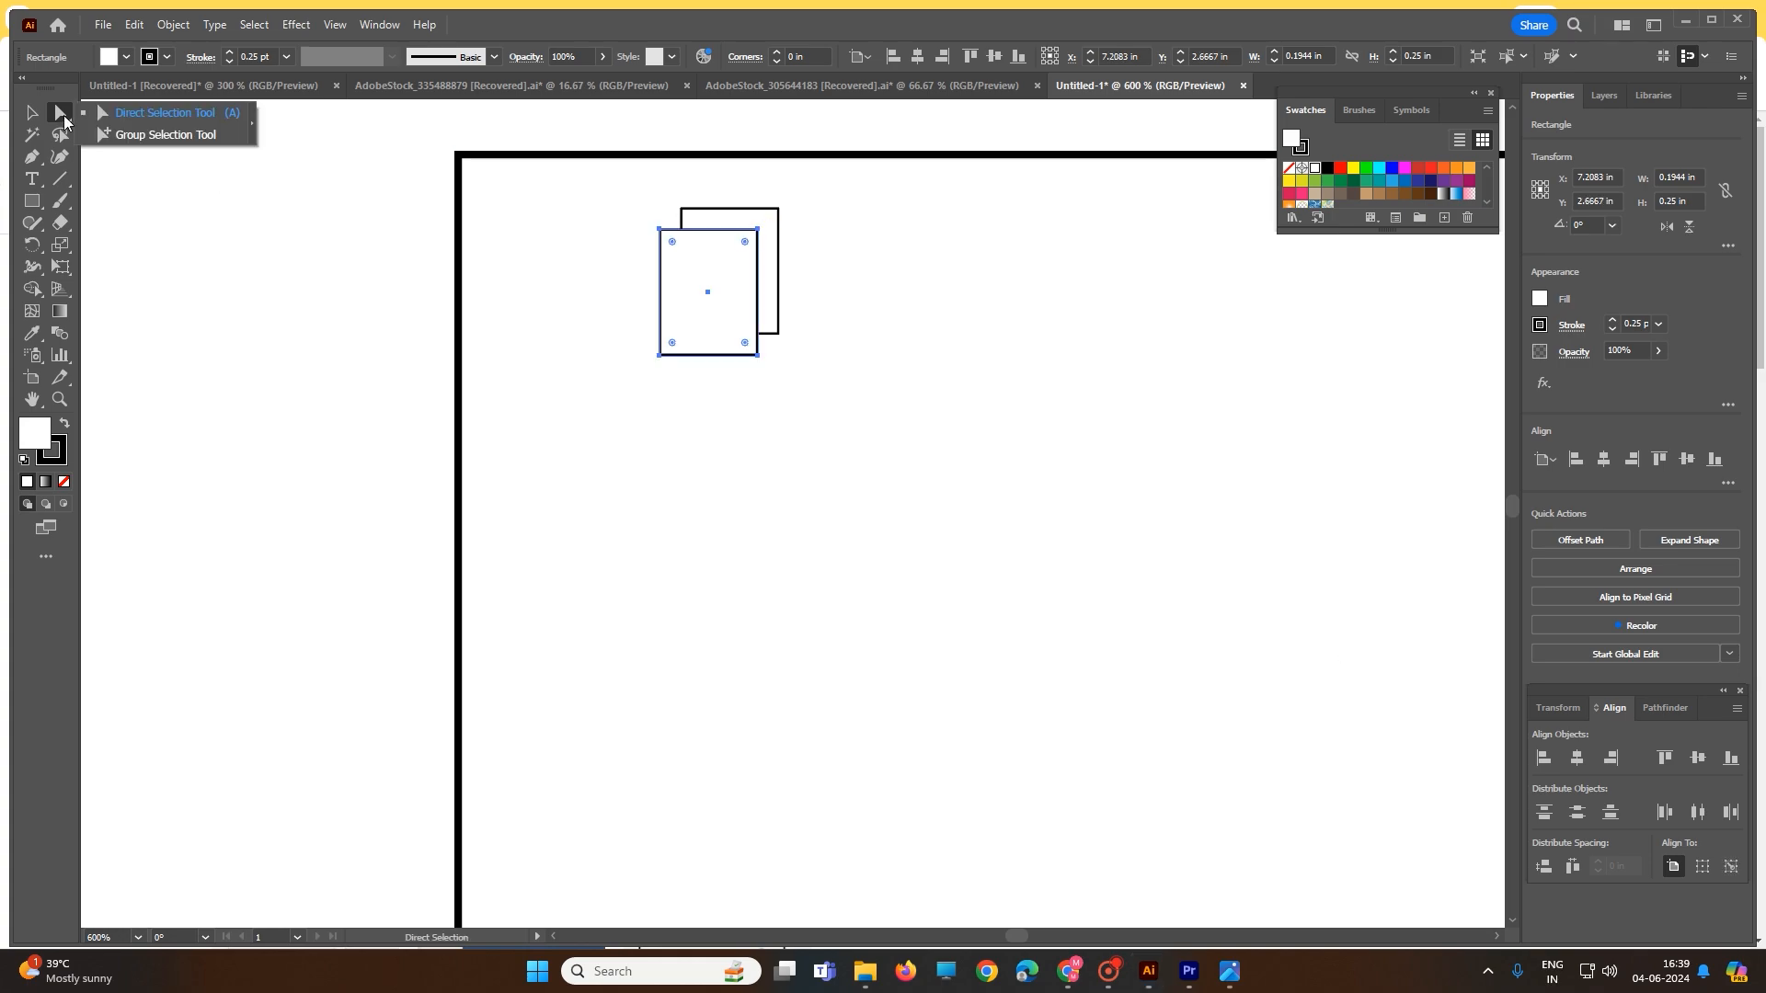
{"action": "left_click", "coordinate": [33, 113]}
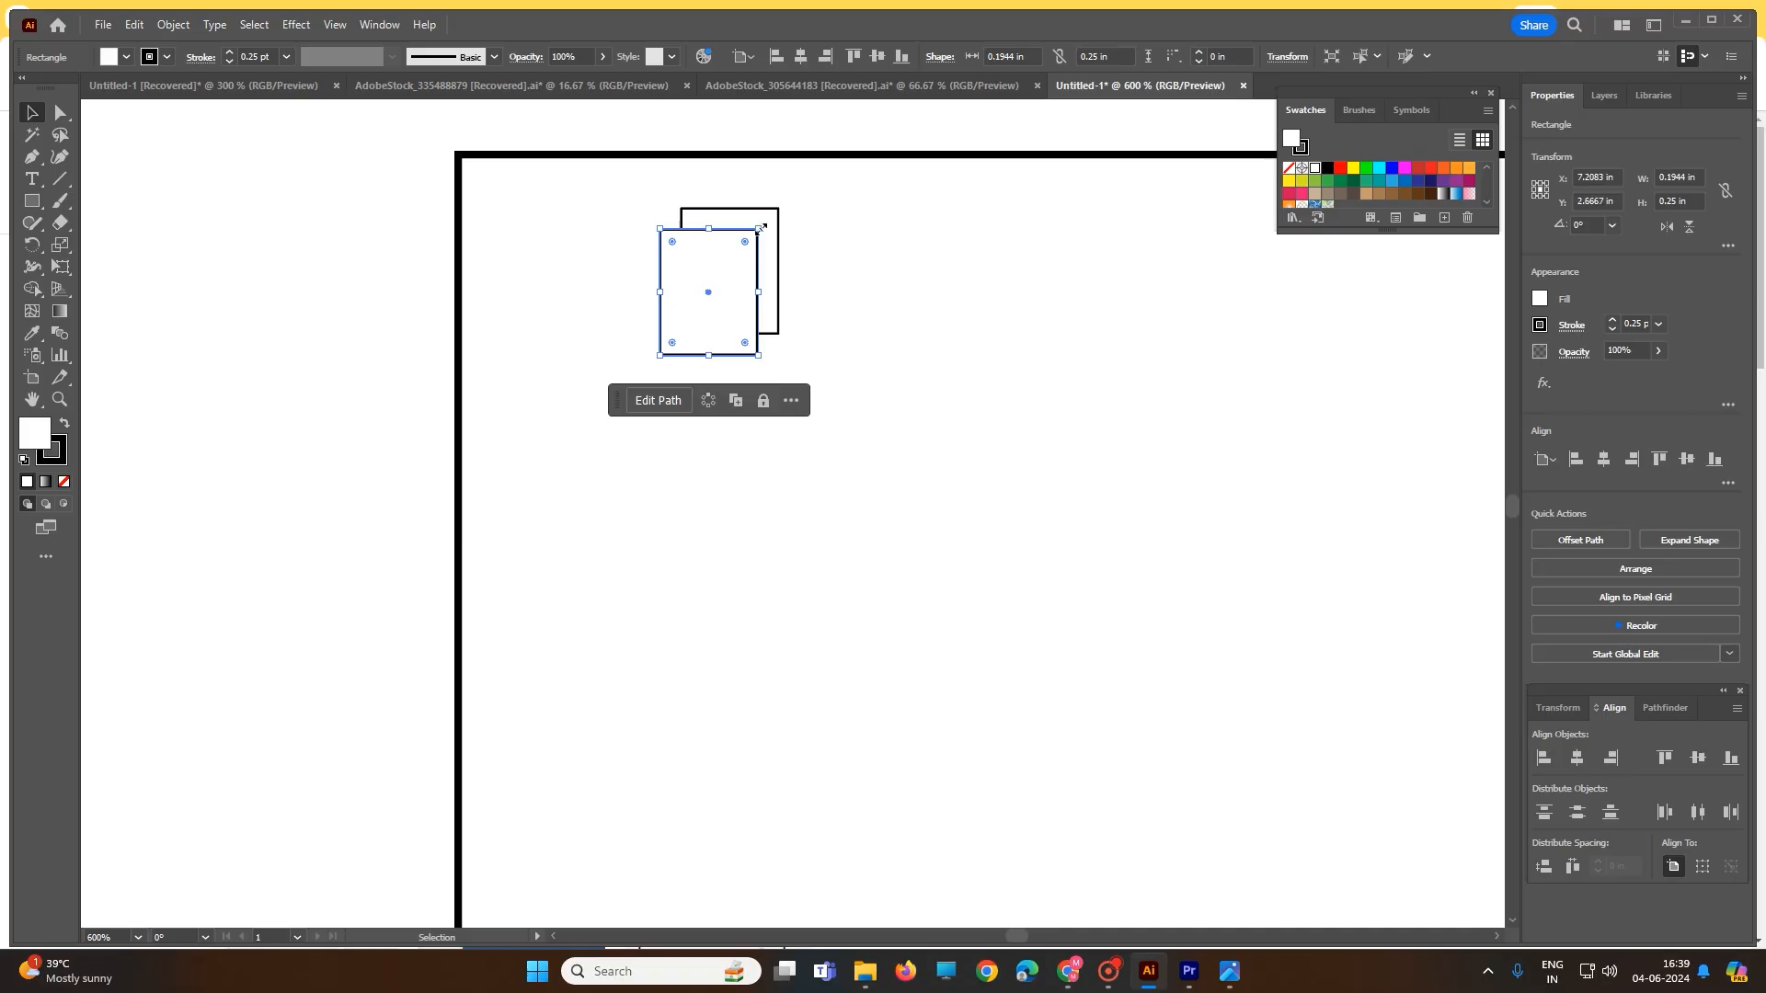
{"action": "mouse_move", "coordinate": [758, 229]}
{"action": "left_mouse_down"}
{"action": "mouse_move", "coordinate": [778, 210]}
{"action": "mouse_move", "coordinate": [773, 230]}
{"action": "left_mouse_up"}
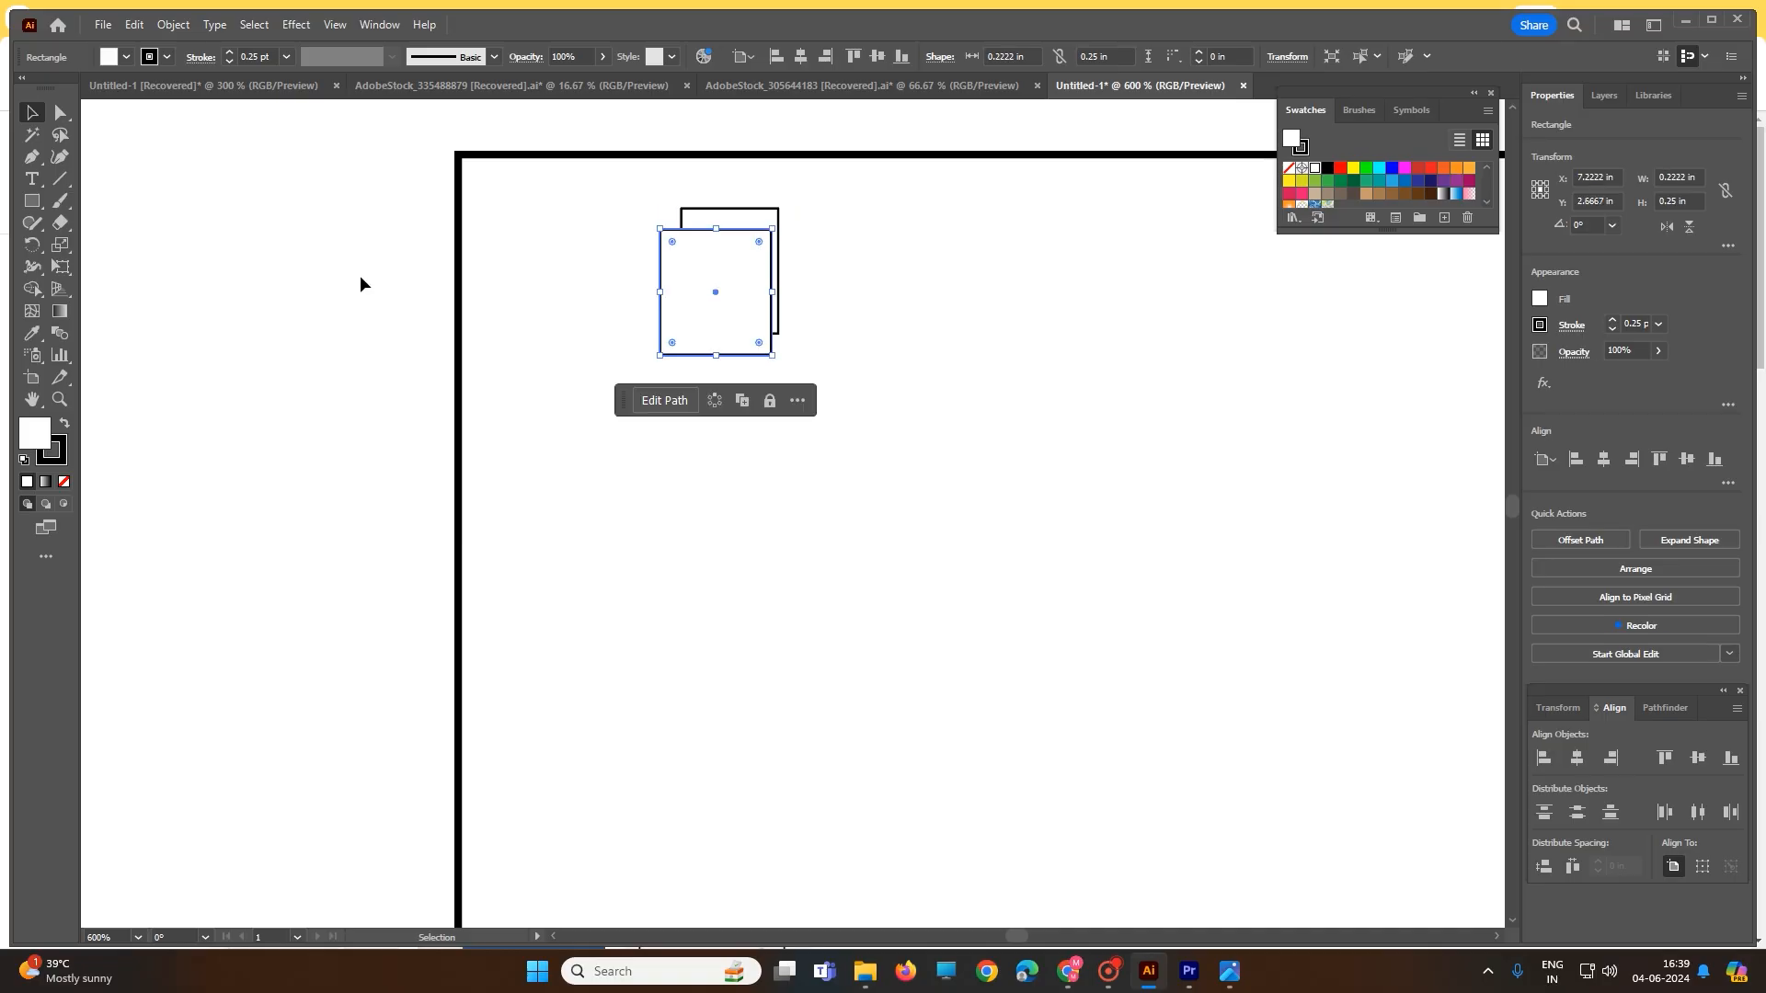
- Shift the widened front rectangle down-left so it overlaps the other's lower-left corner
{"action": "left_click", "coordinate": [60, 112]}
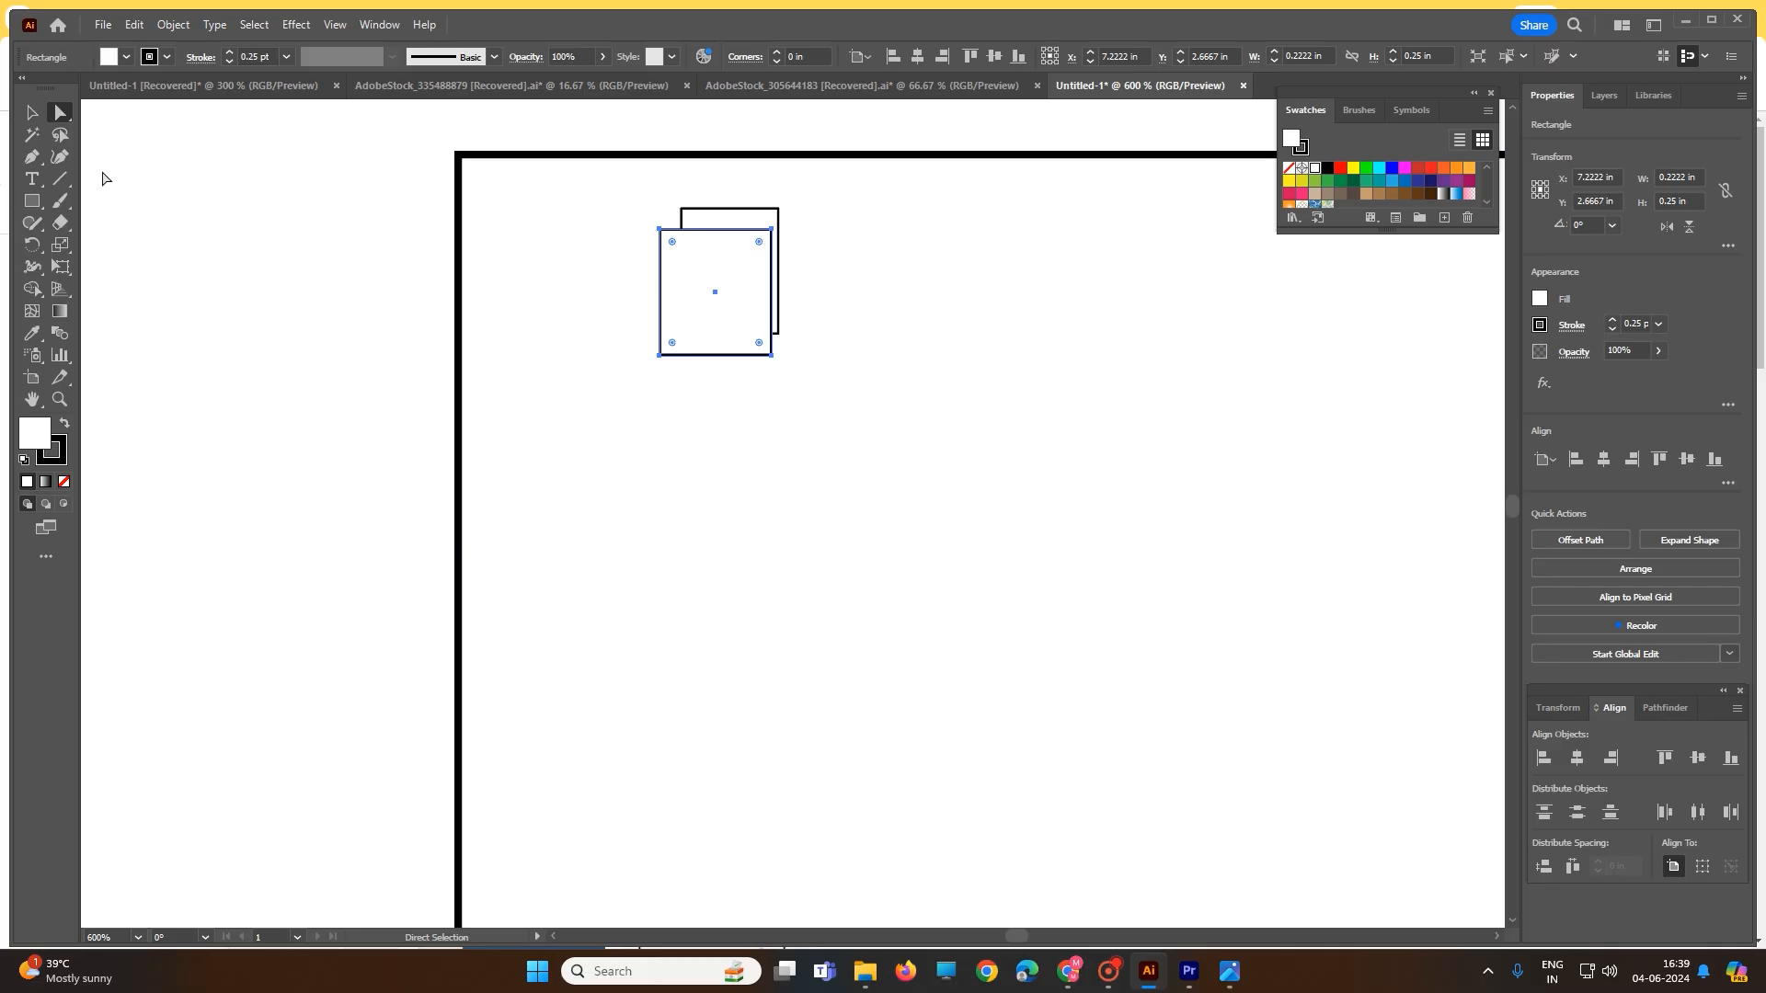
{"action": "left_click", "coordinate": [166, 205]}
{"action": "left_click", "coordinate": [722, 345]}
{"action": "left_click_drag", "start_coordinate": [746, 294], "coordinate": [689, 330]}
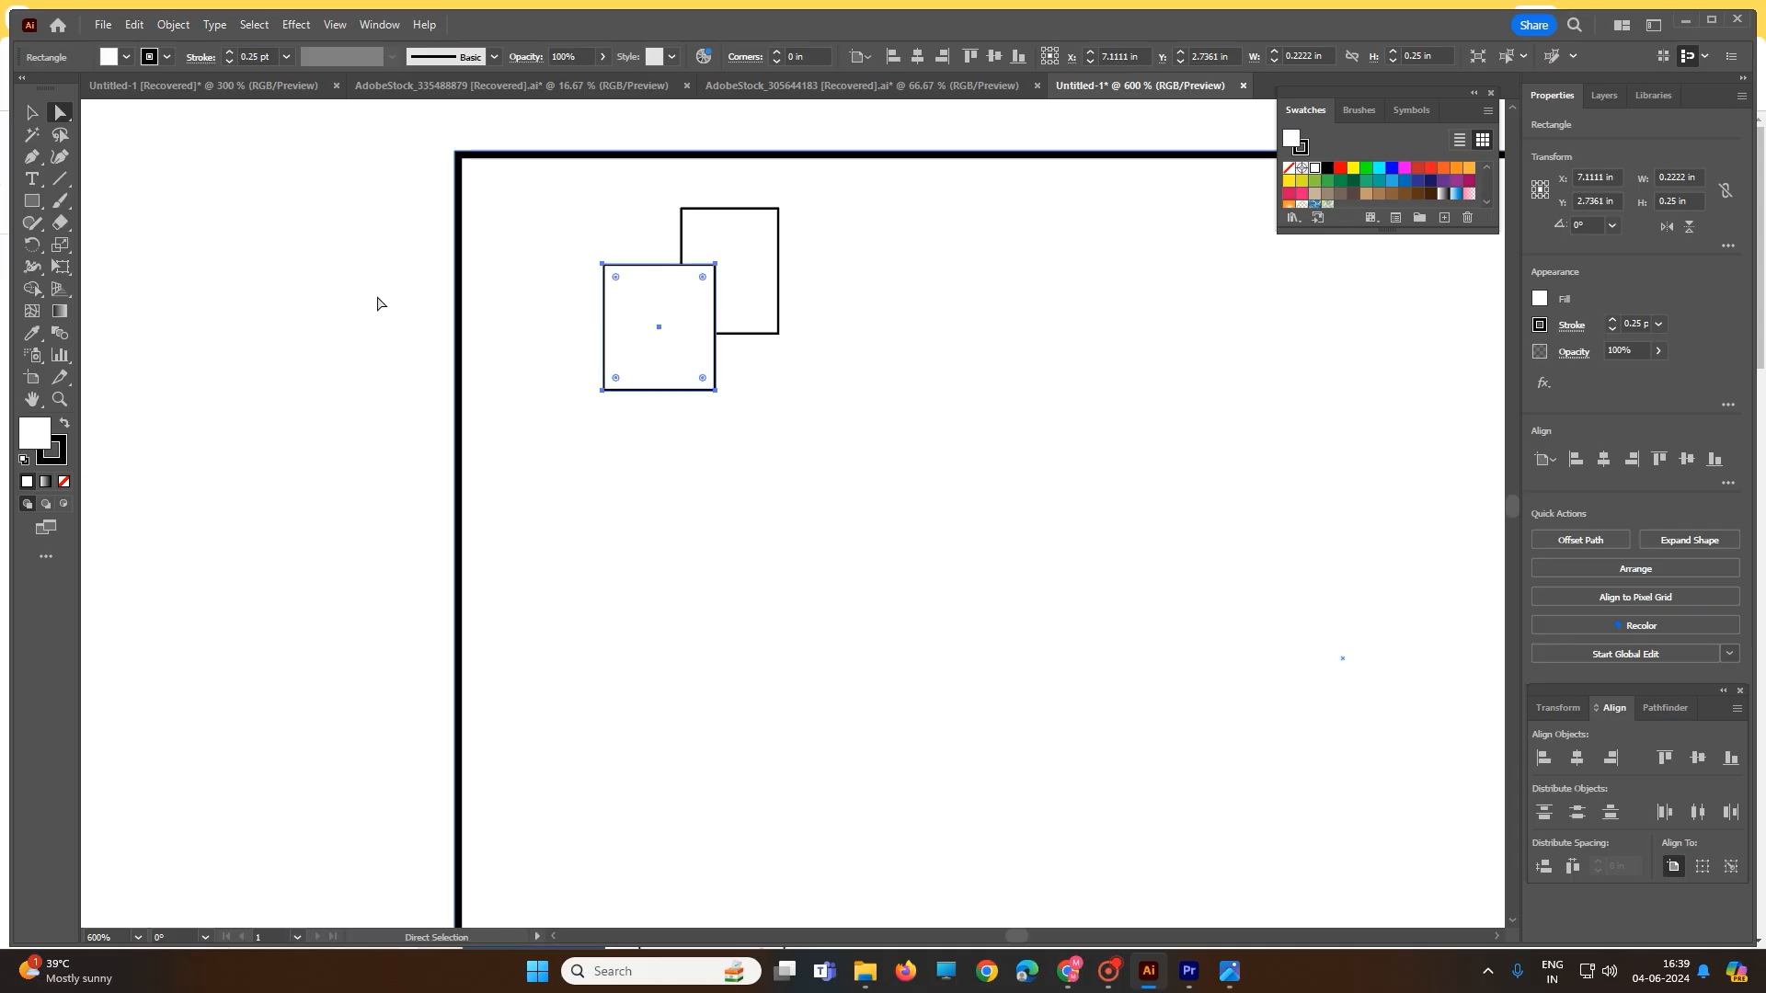
{"action": "left_click", "coordinate": [32, 158]}
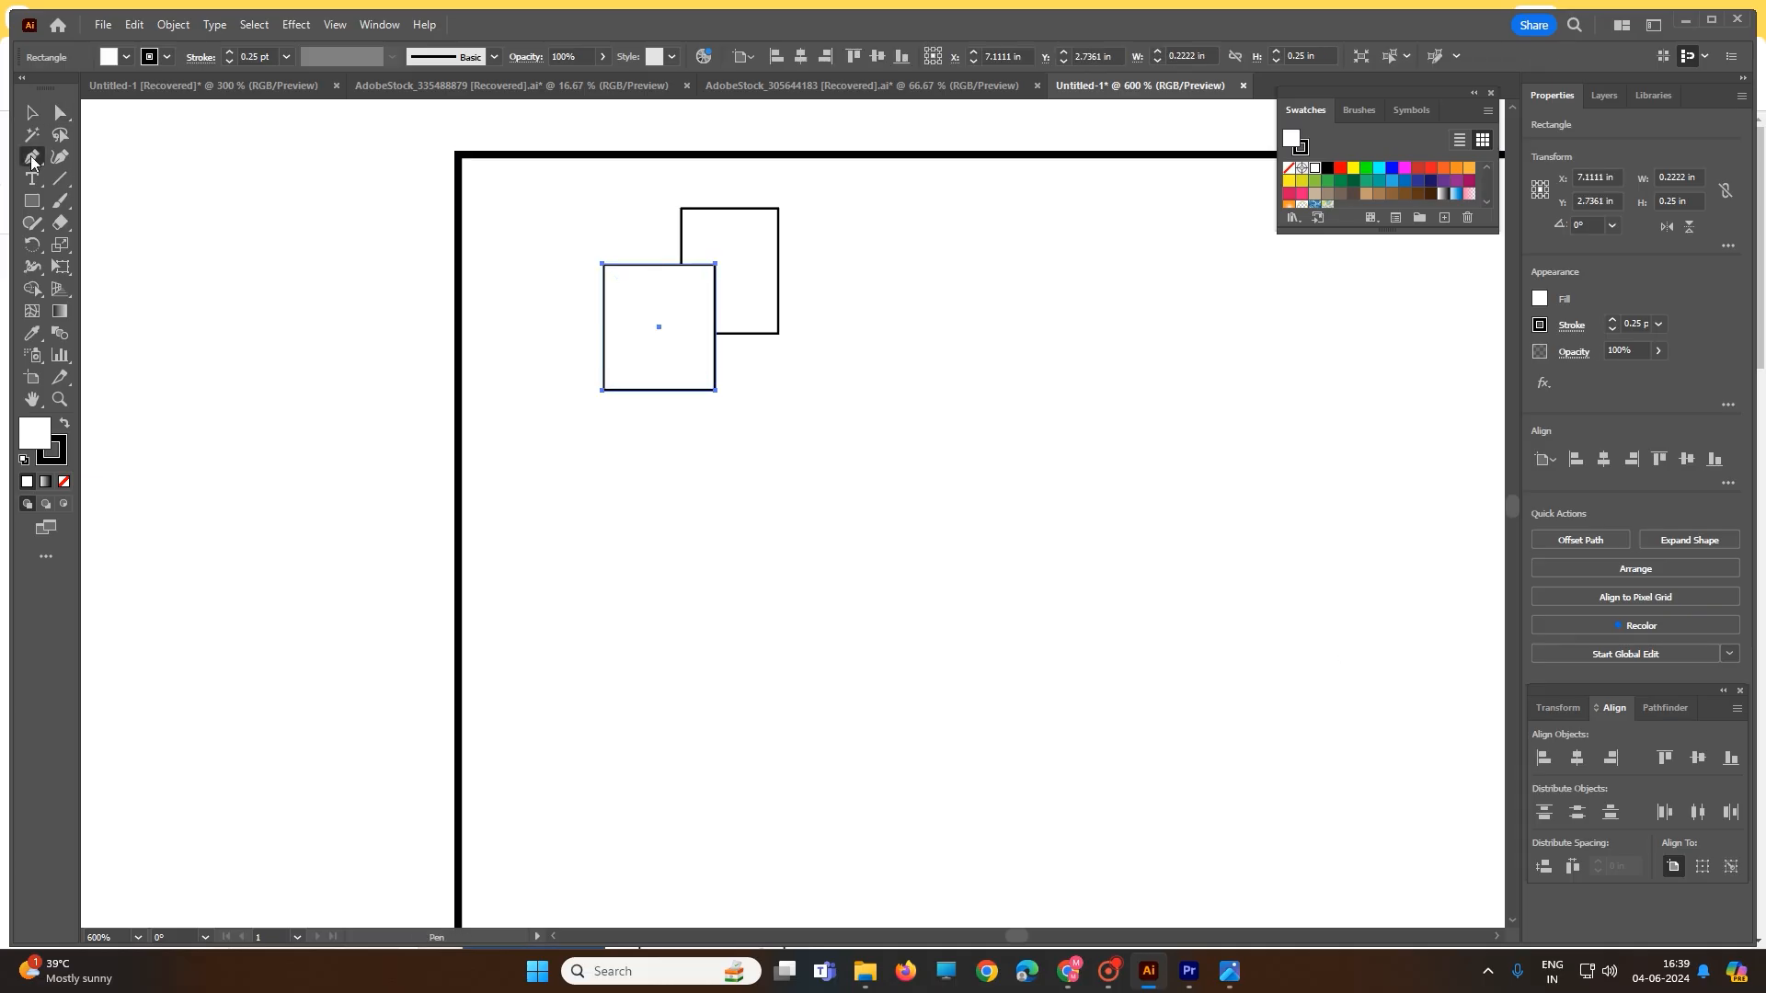
- Turn the front rectangle into a right triangle by deleting its top-right corner point
{"action": "left_click", "coordinate": [717, 265]}
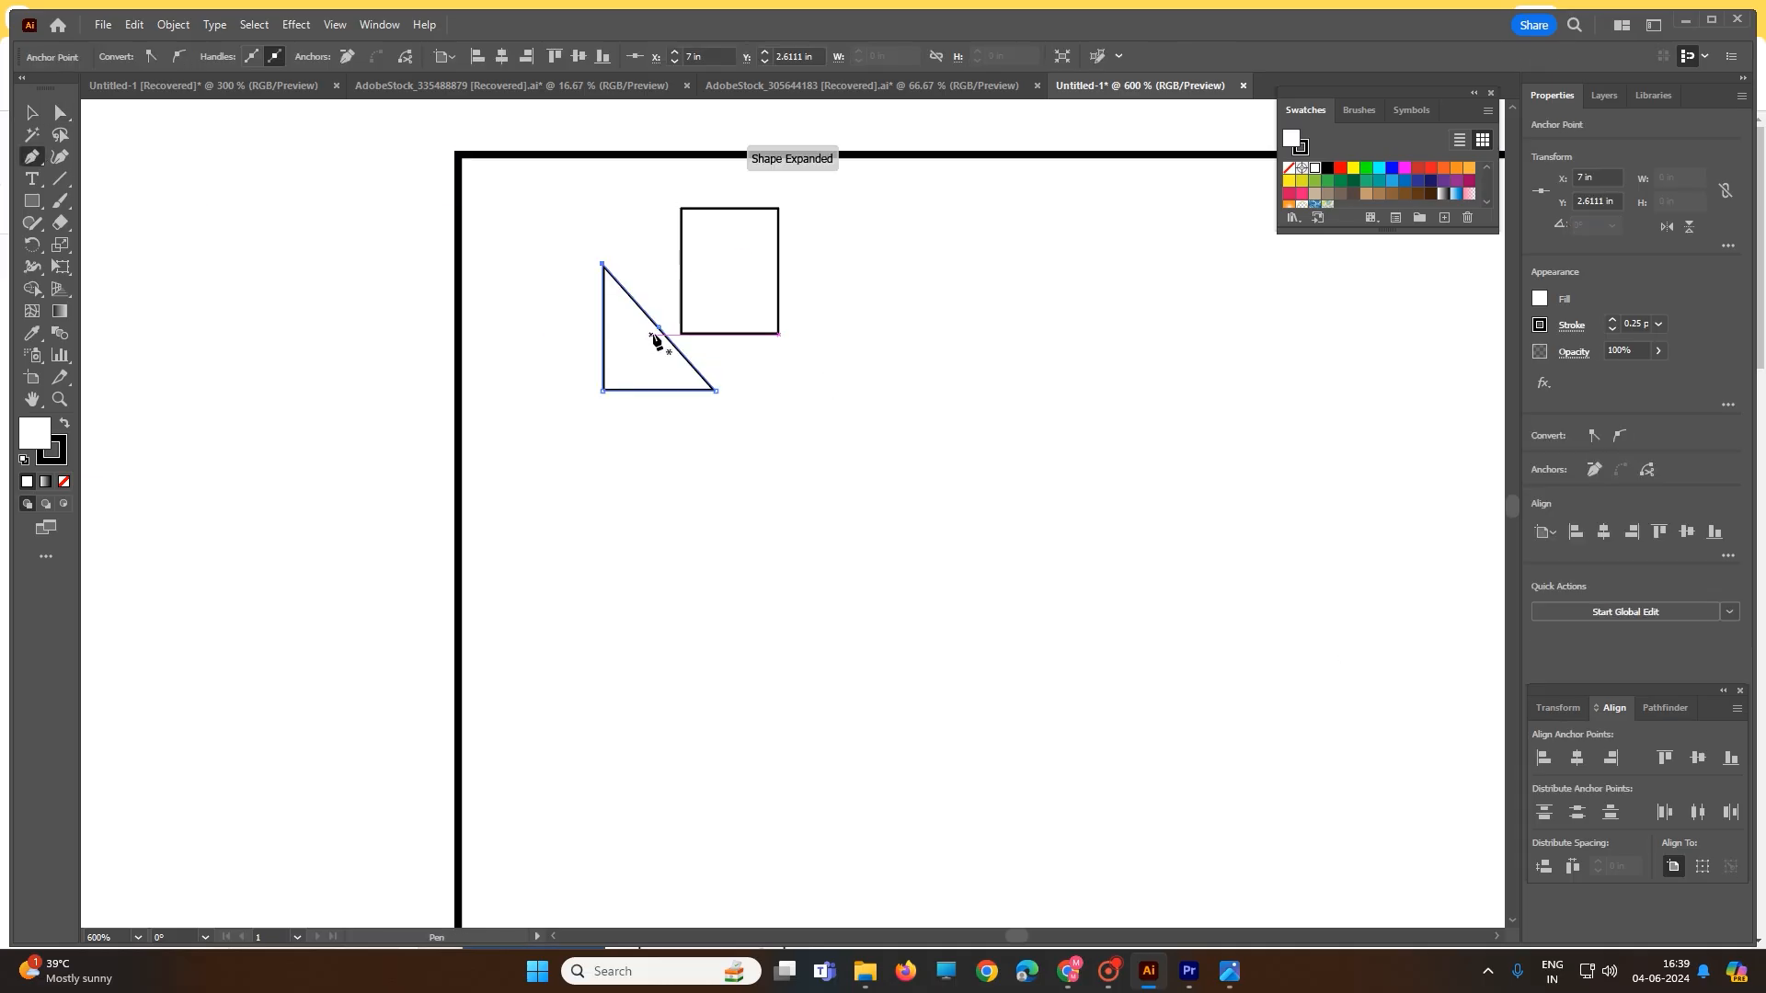
{"action": "left_click", "coordinate": [35, 165]}
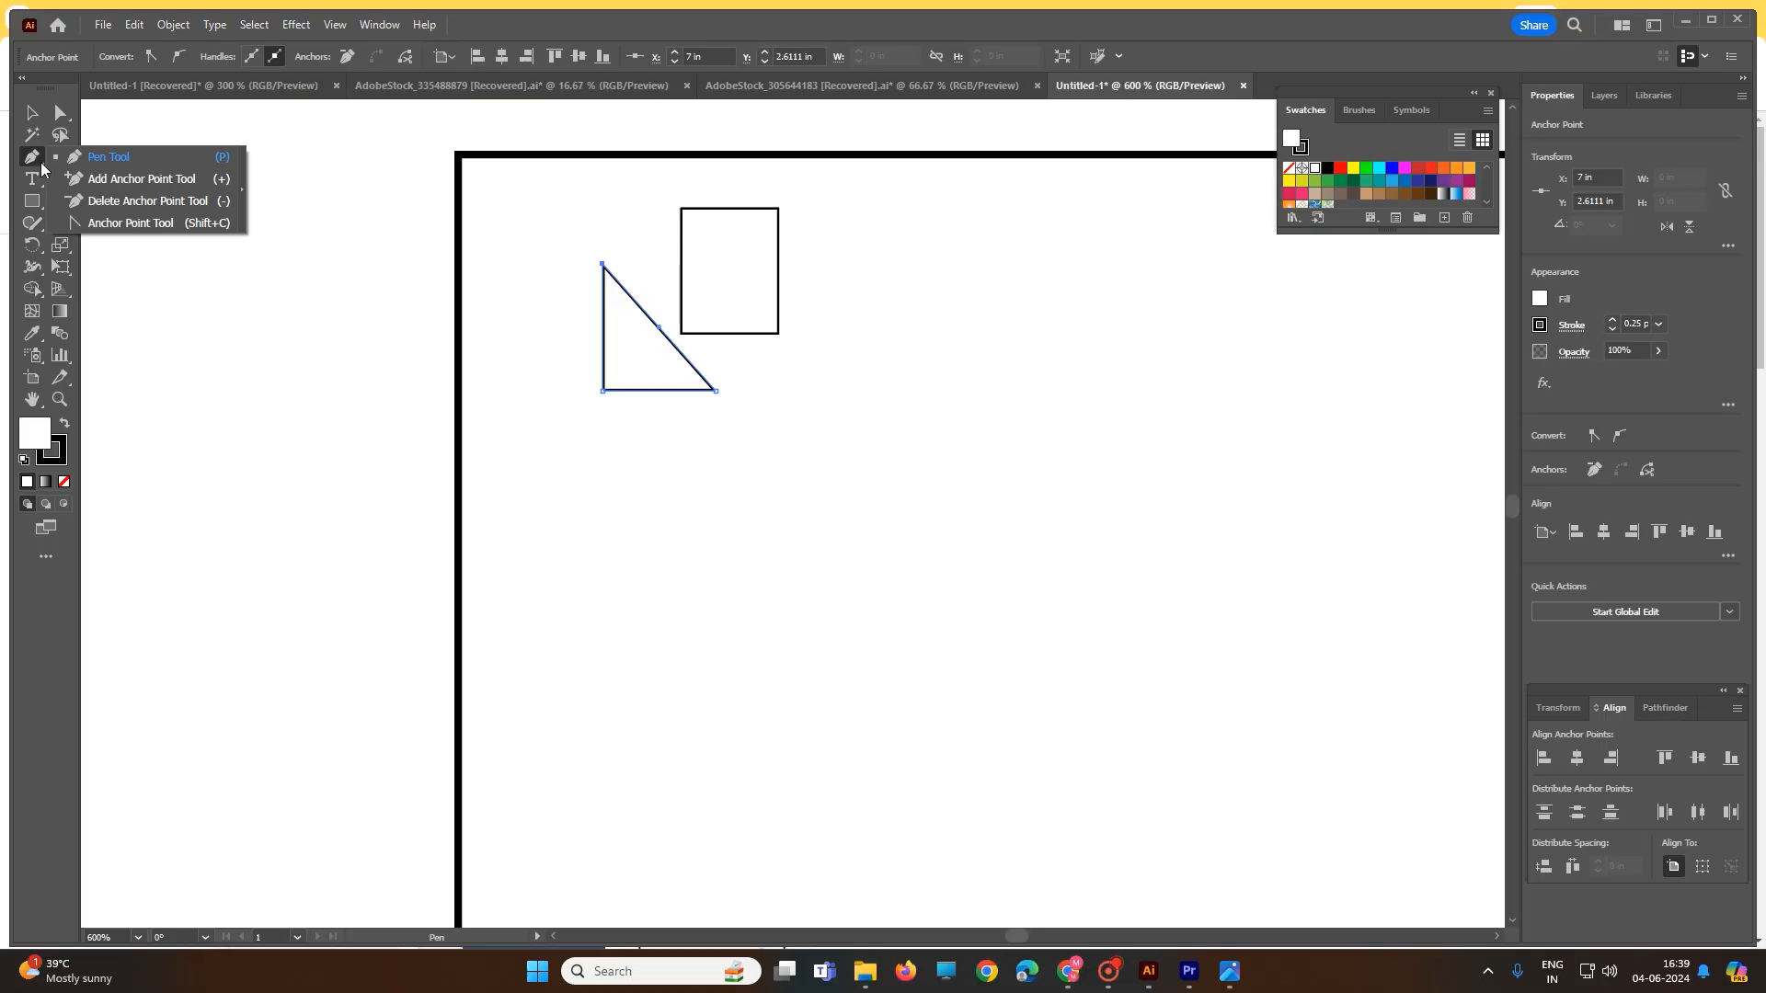
{"action": "left_click", "coordinate": [97, 158]}
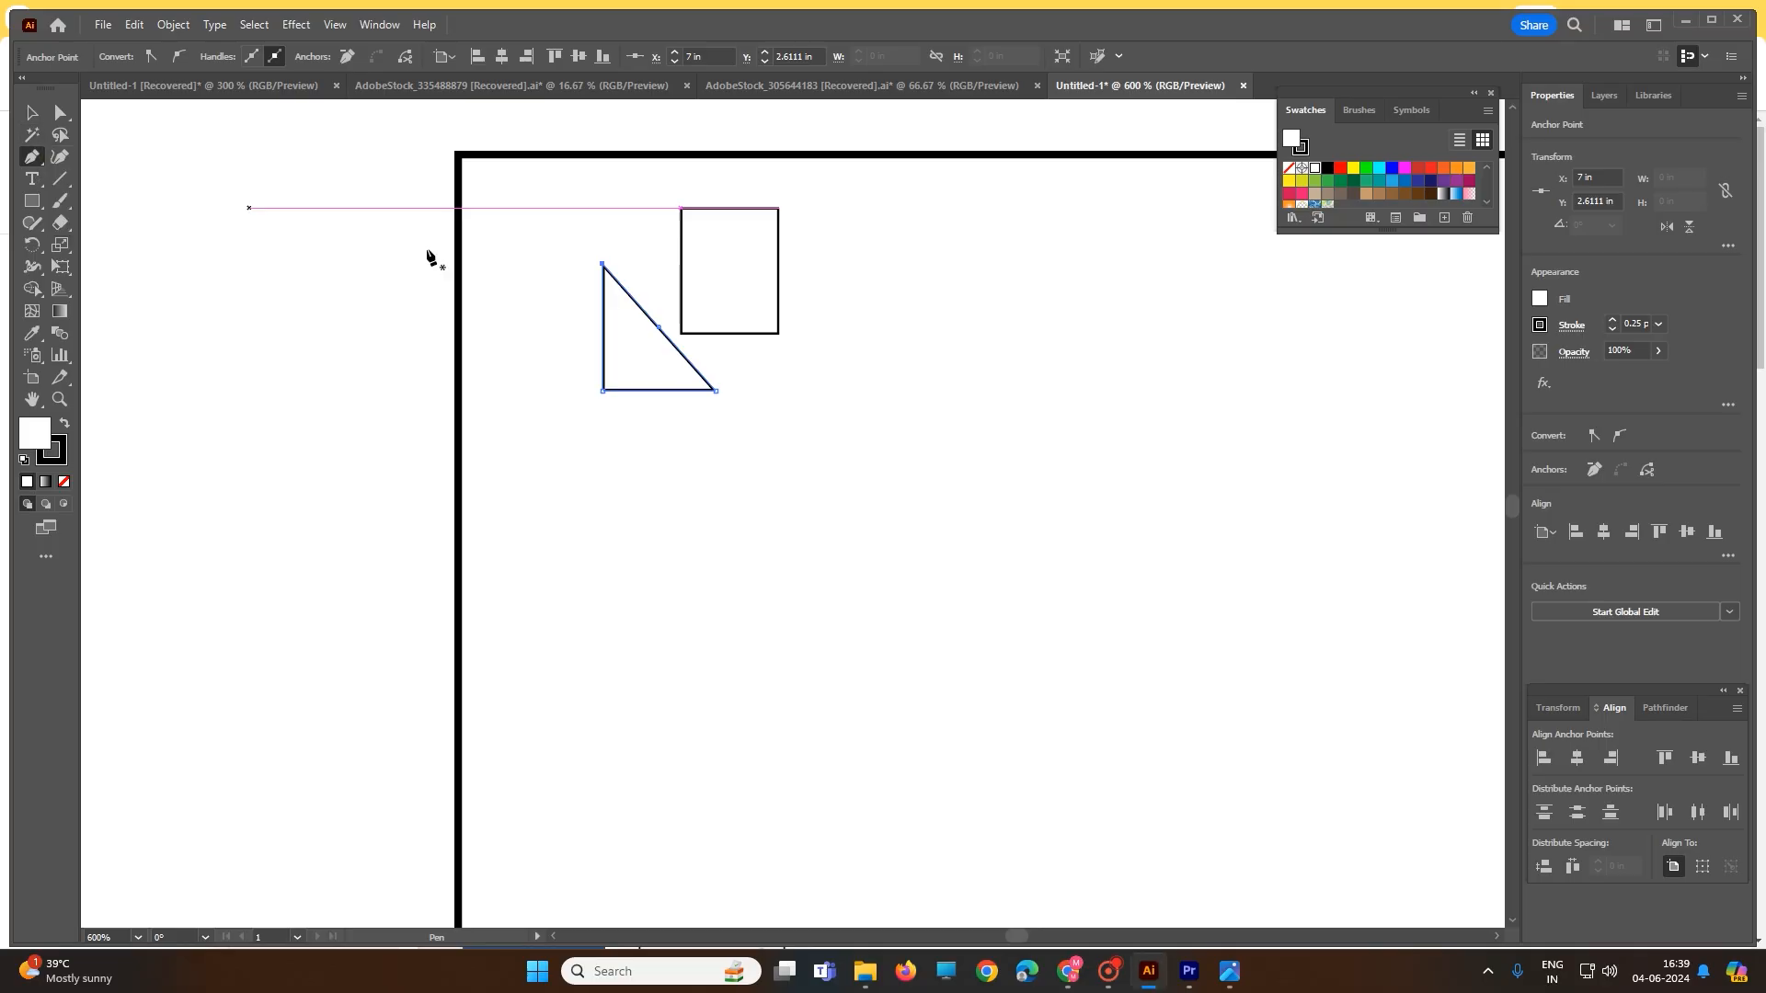
{"action": "left_click_drag", "start_coordinate": [778, 210], "coordinate": [731, 250]}
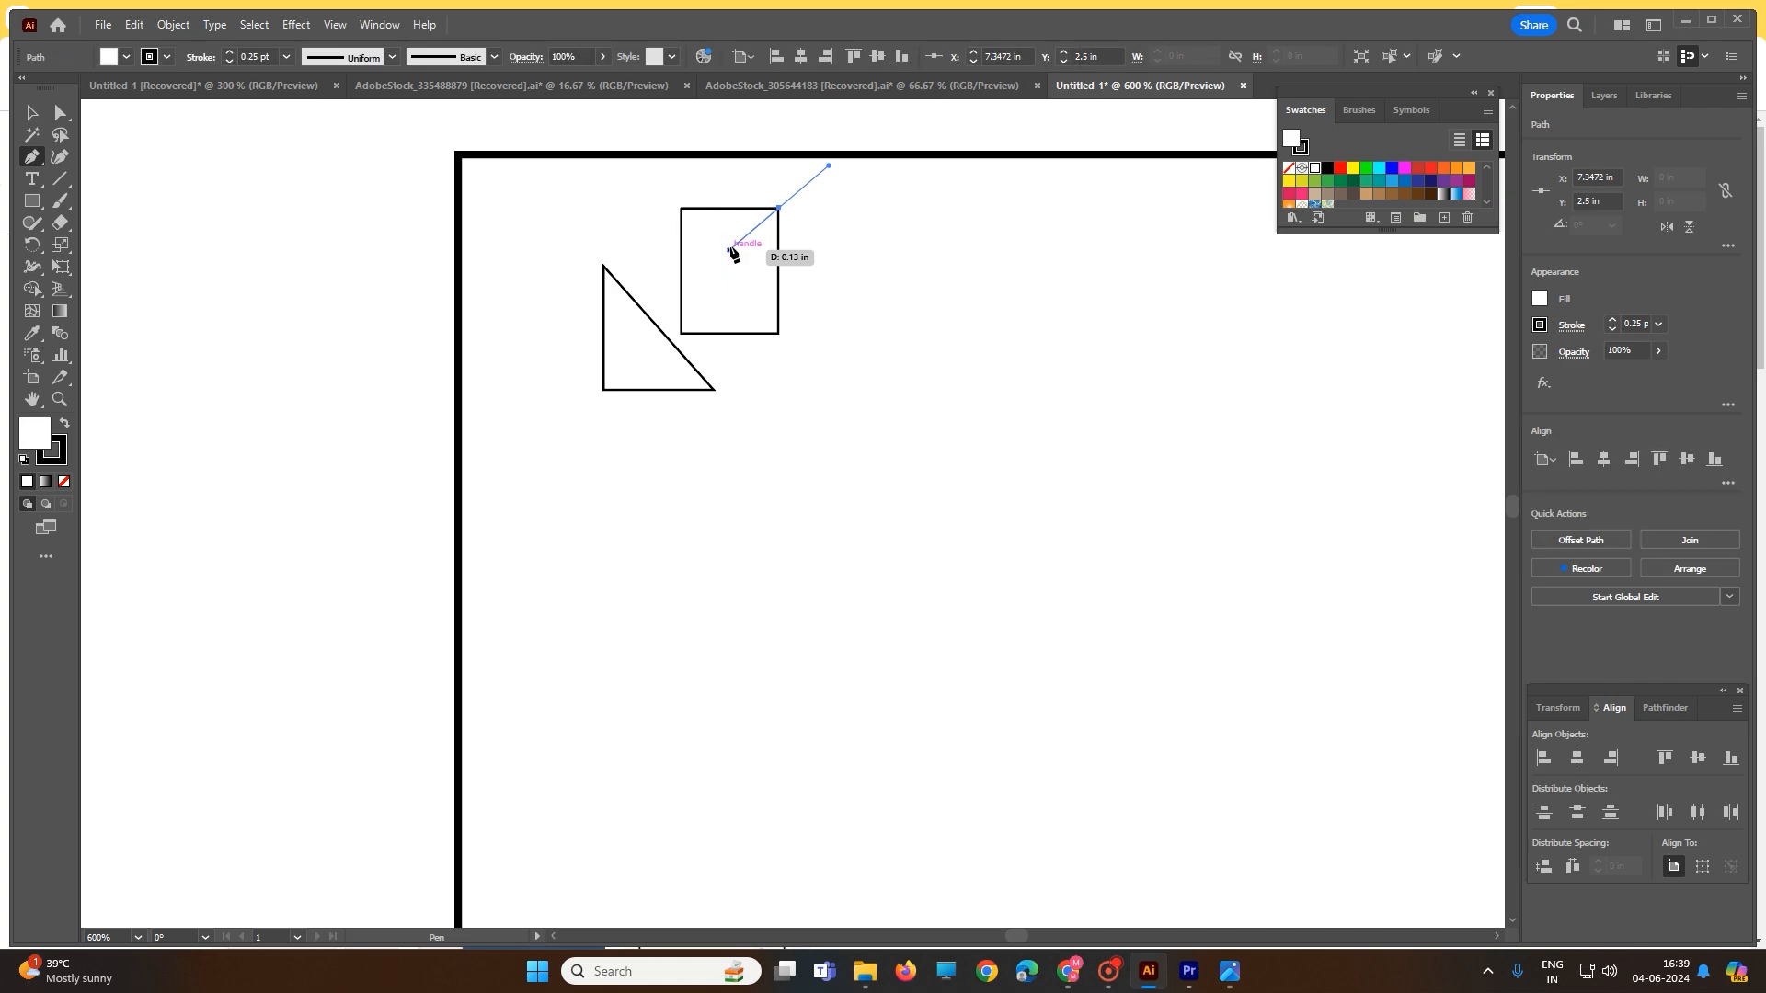
{"action": "key", "text": "ctrl+z"}
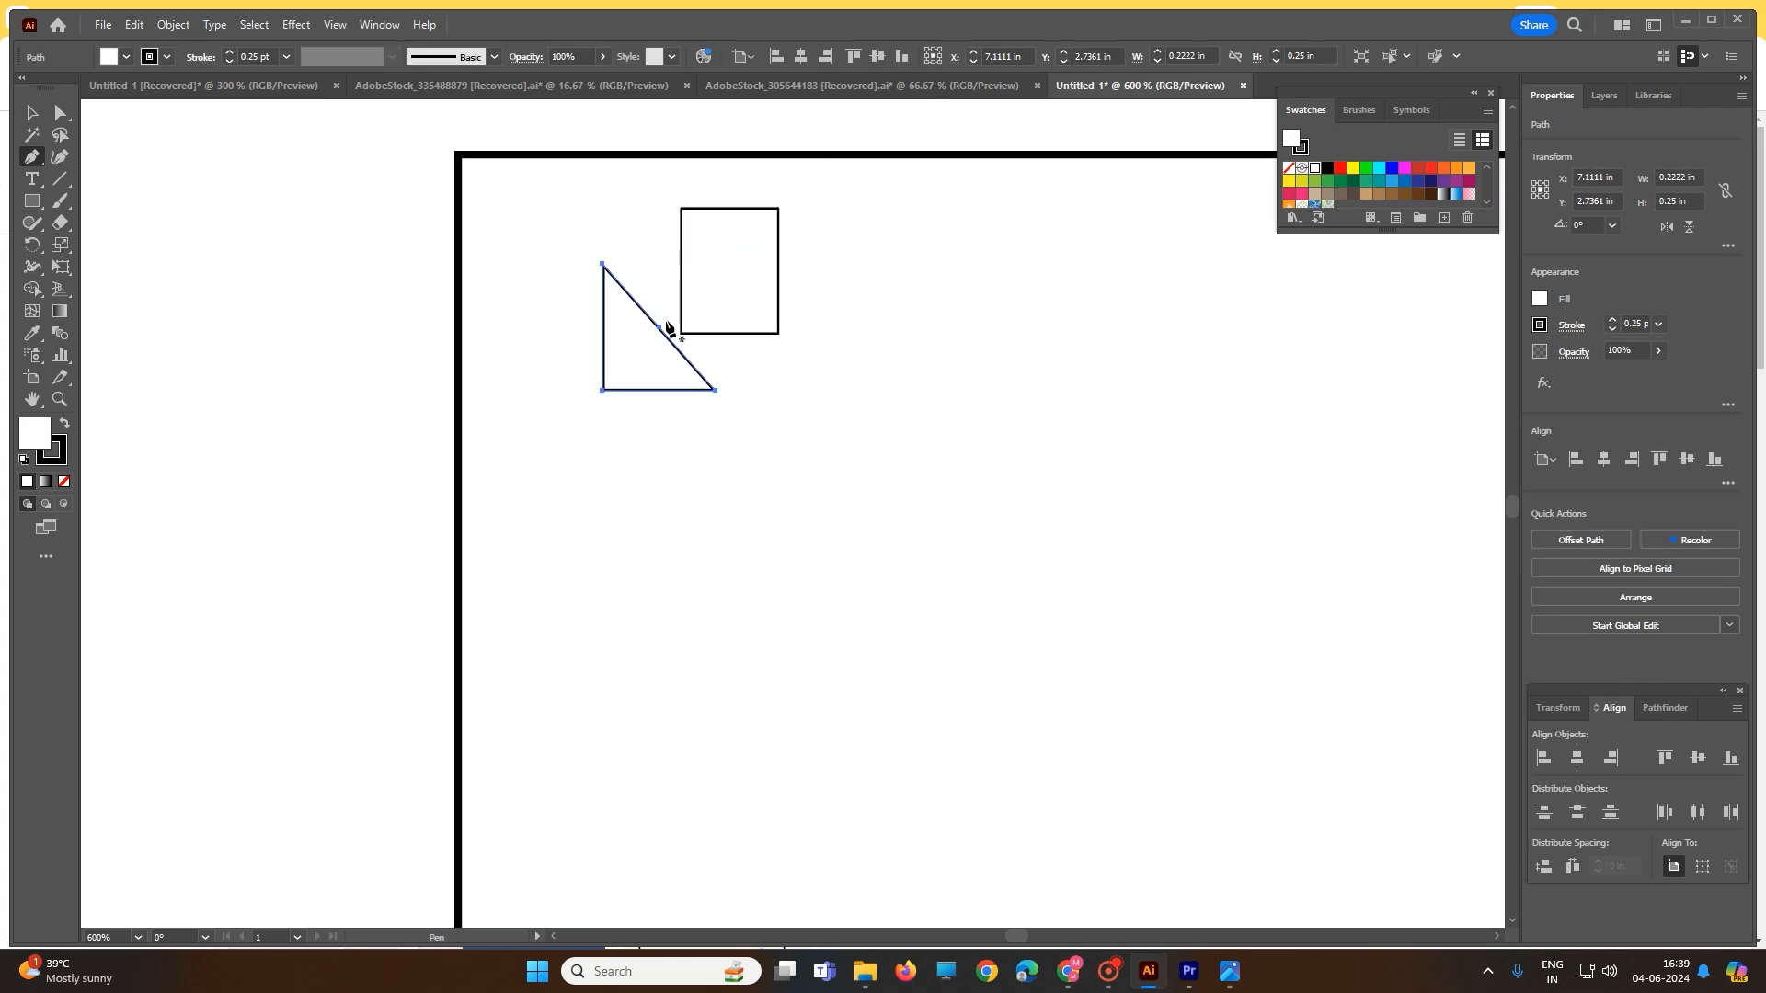
{"action": "left_click_drag", "start_coordinate": [659, 329], "coordinate": [681, 307]}
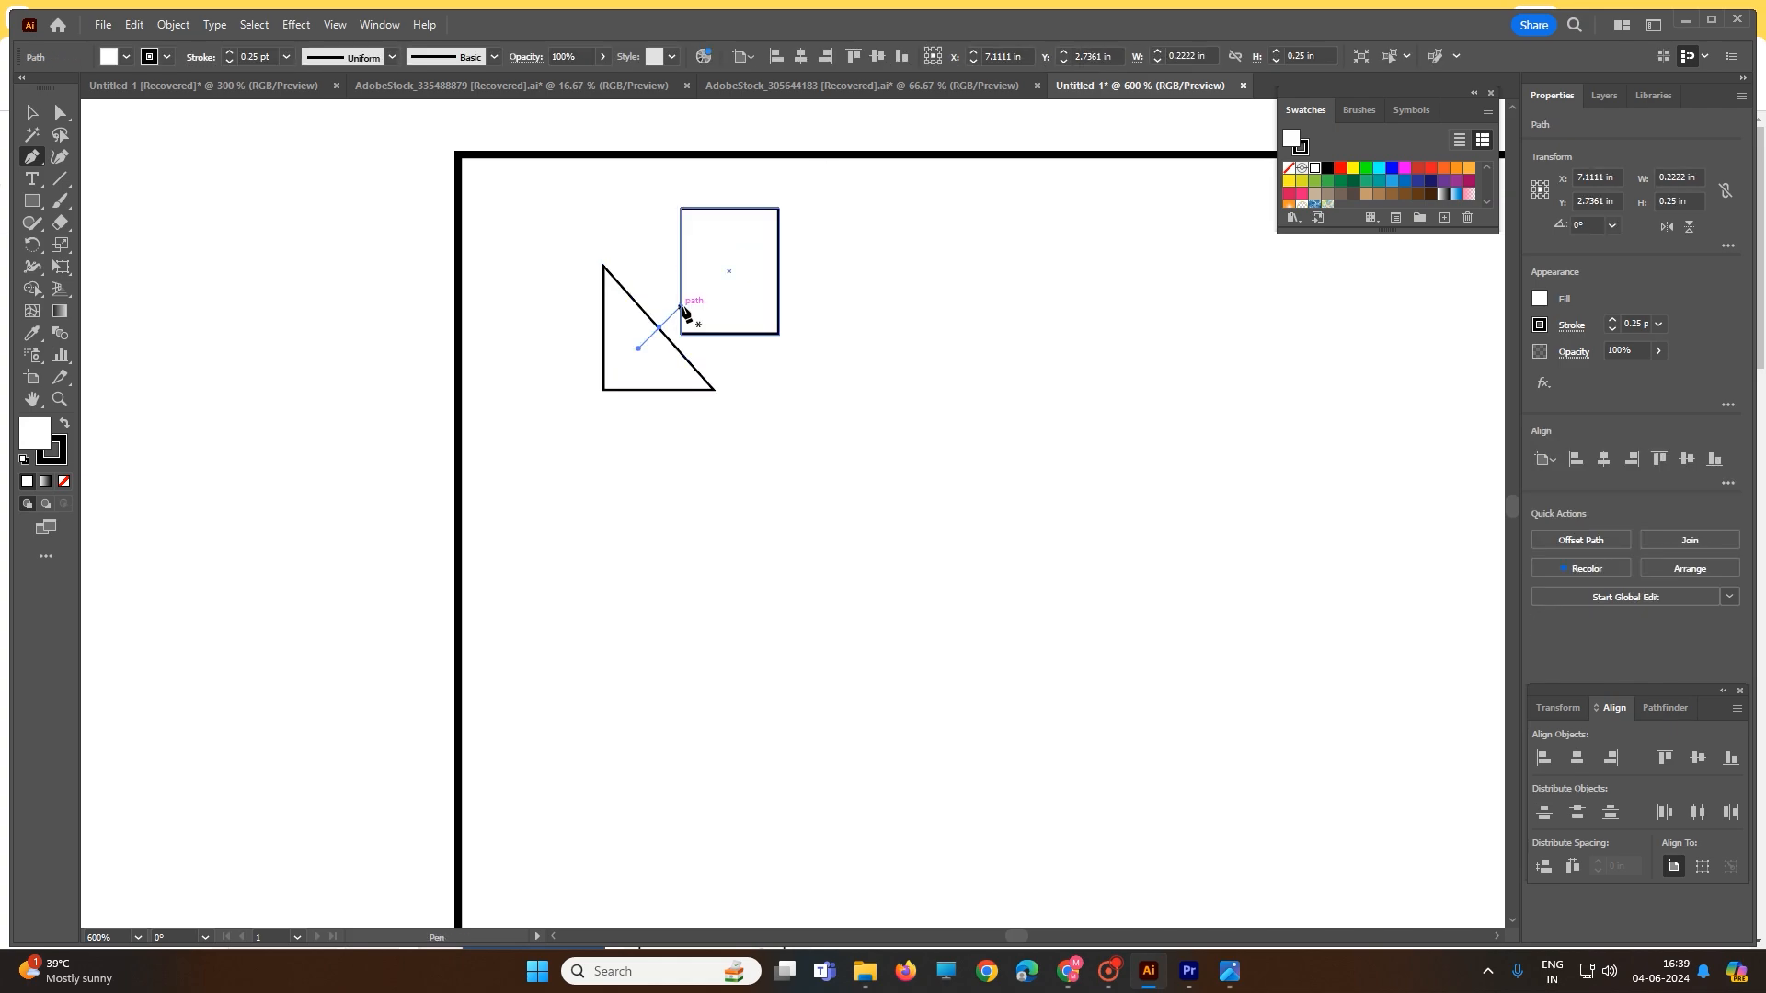
{"action": "key", "text": "ctrl+z"}
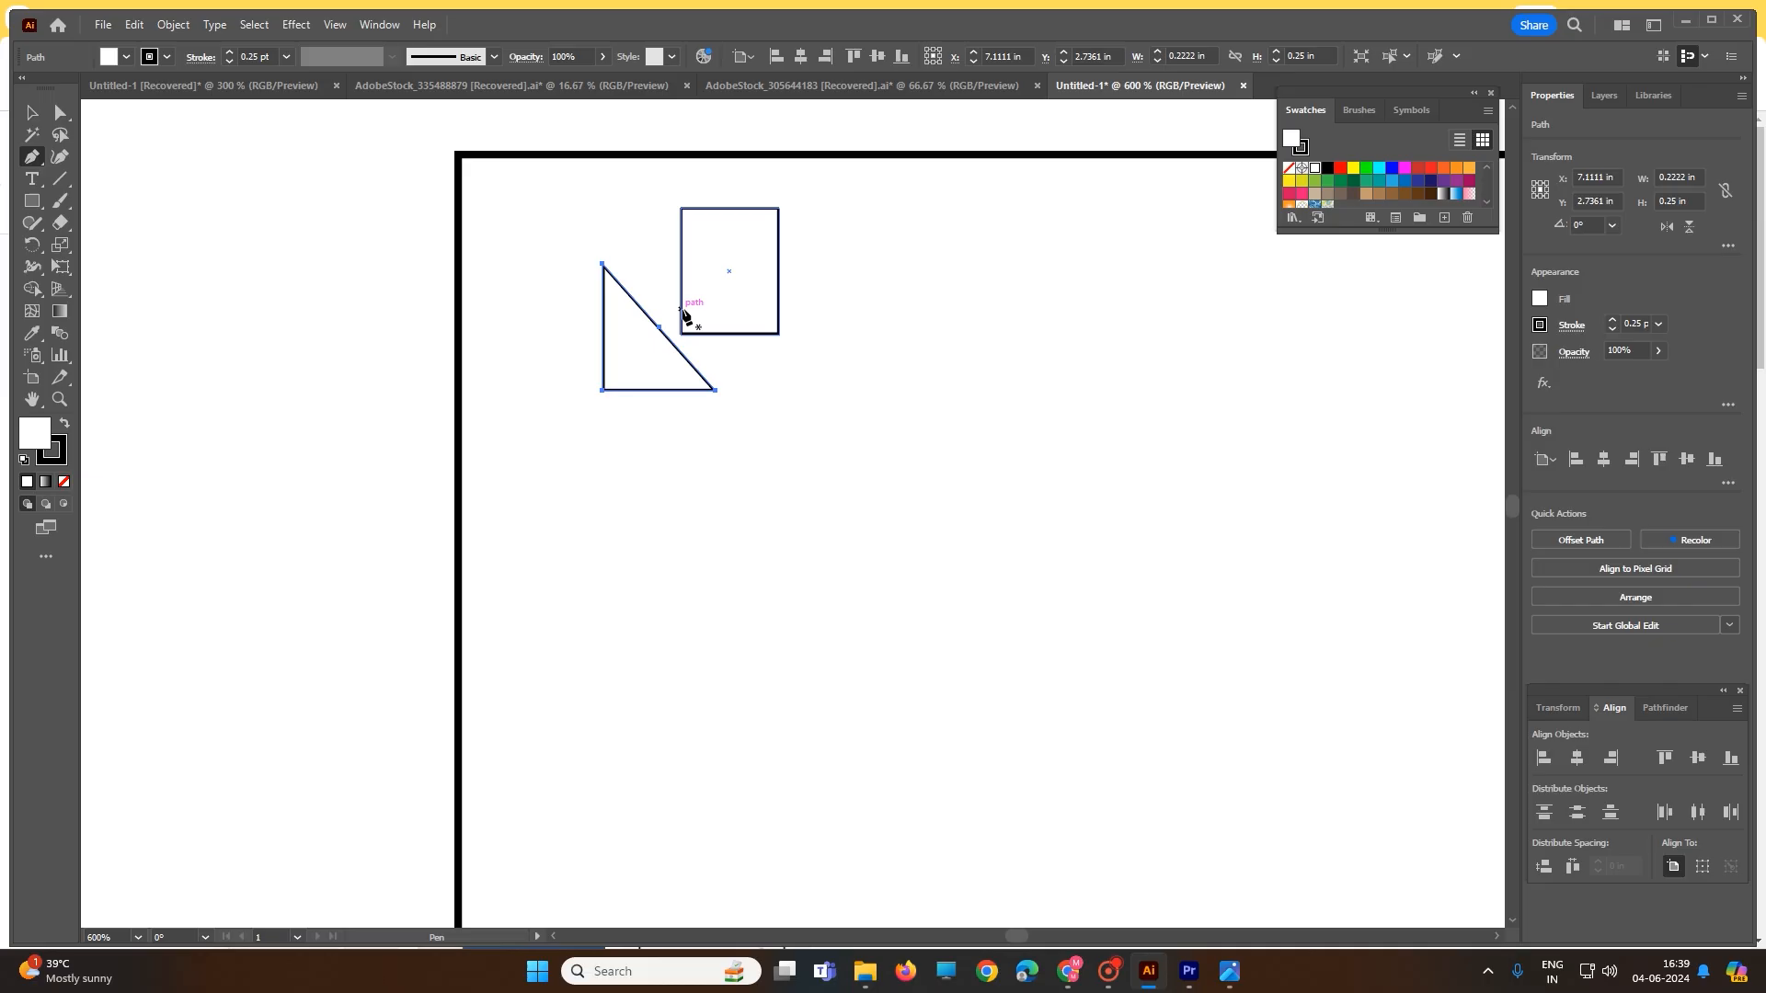
- Move the triangle flush against the small rectangle's right side
{"action": "left_click", "coordinate": [61, 113]}
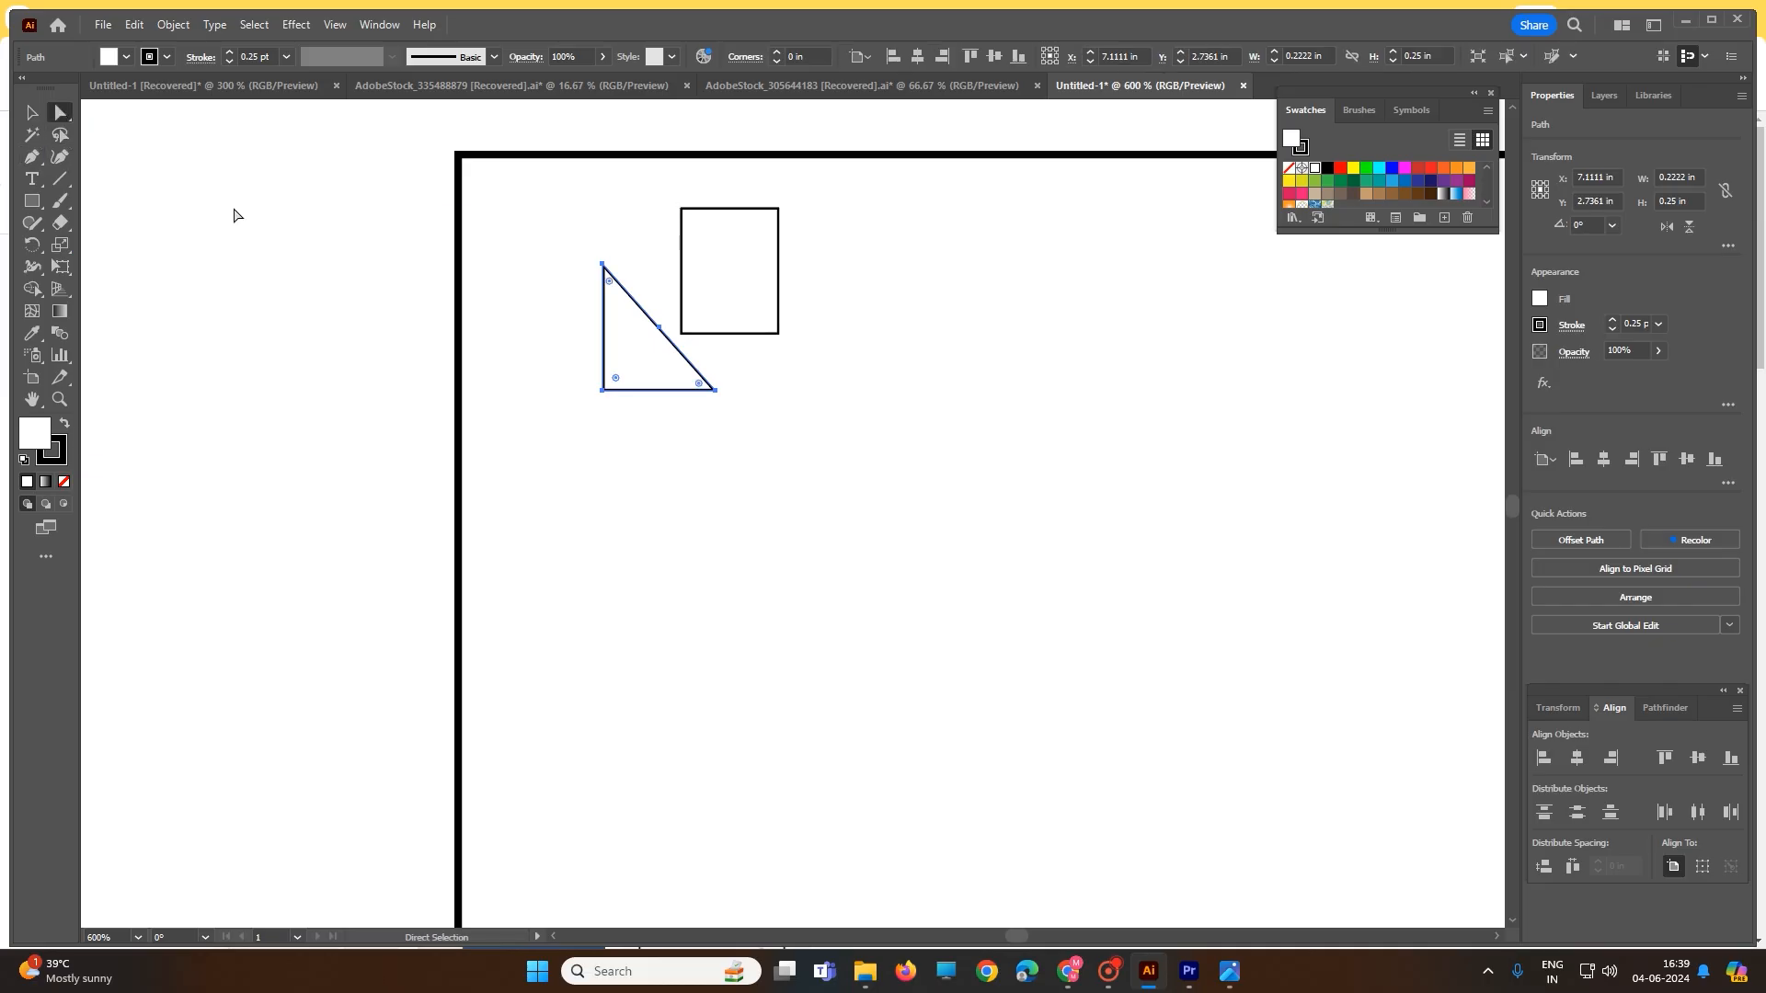
{"action": "left_click_drag", "start_coordinate": [659, 328], "coordinate": [680, 307]}
{"action": "left_click_drag", "start_coordinate": [734, 371], "coordinate": [893, 337]}
{"action": "left_click", "coordinate": [938, 288]}
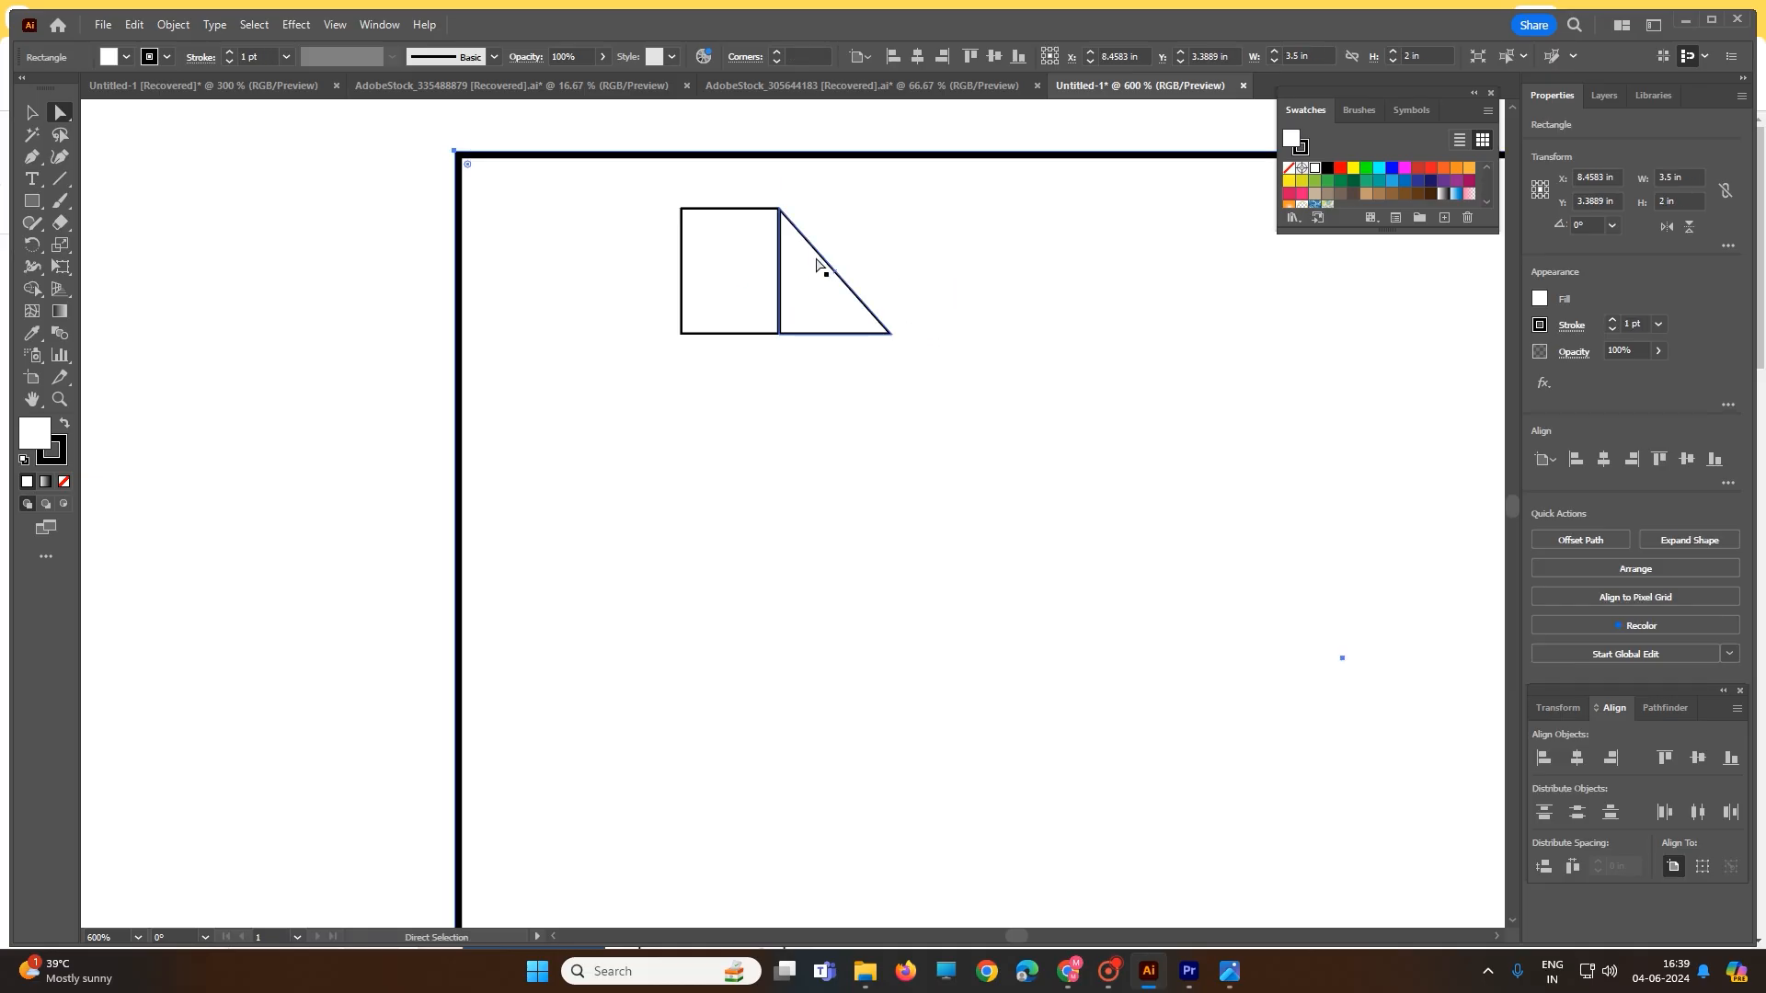
- Undo the triangle's move and shift the card frame toward the lower right
{"action": "scroll", "coordinate": [726, 422], "scroll_direction": "down", "scroll_amount": 2}
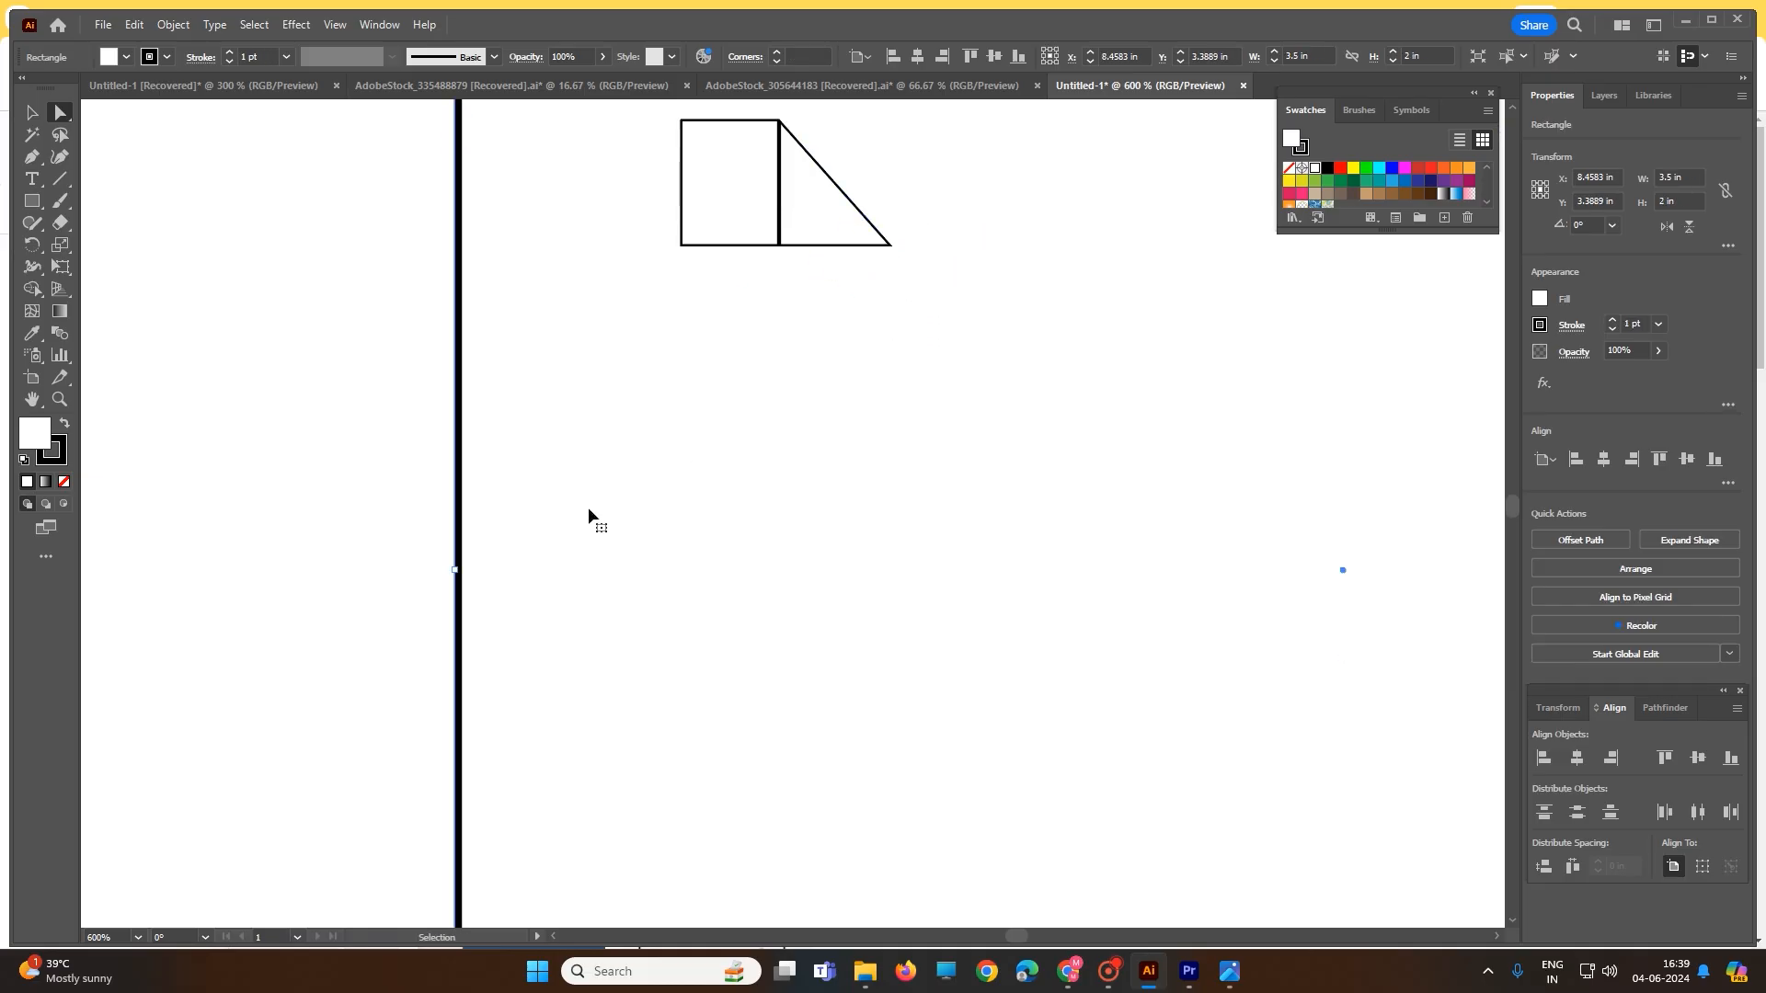
{"action": "key", "text": "ctrl+z"}
{"action": "scroll", "coordinate": [590, 505], "scroll_direction": "down", "scroll_amount": 1}
{"action": "left_click_drag", "start_coordinate": [460, 506], "coordinate": [869, 763]}
{"action": "left_click", "coordinate": [720, 228]}
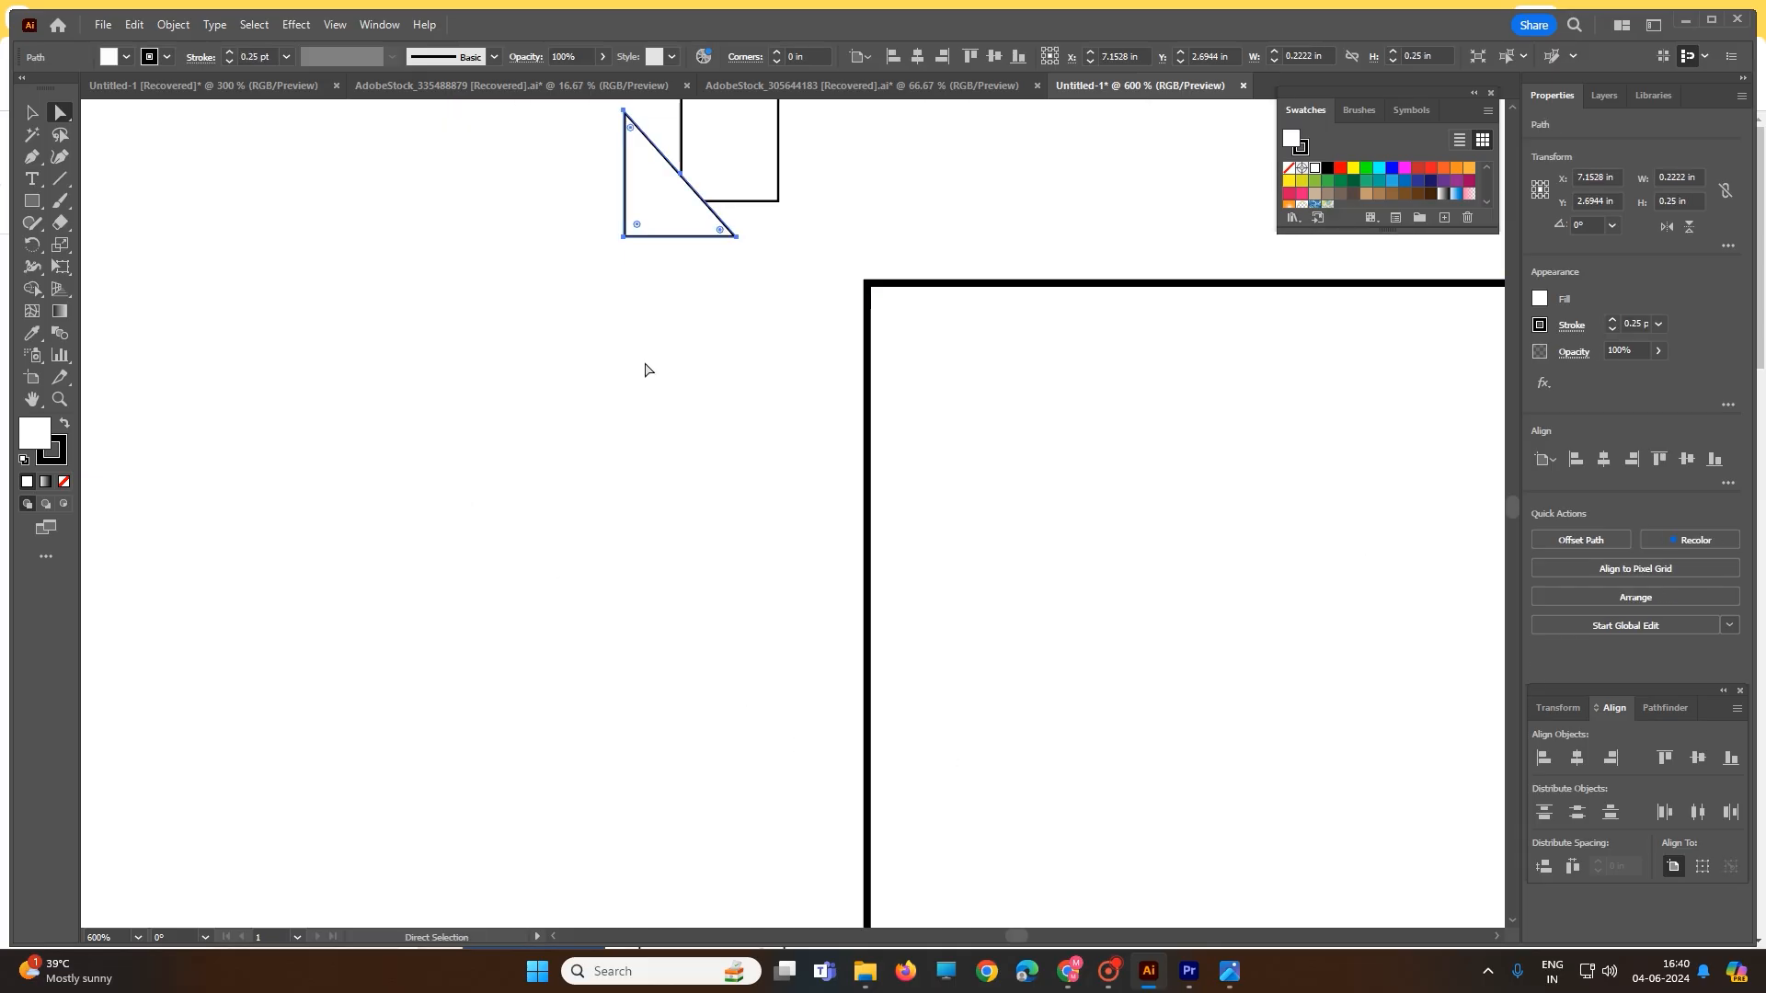
{"action": "scroll", "coordinate": [646, 371], "scroll_direction": "down", "scroll_amount": 2}
{"action": "scroll", "coordinate": [646, 382], "scroll_direction": "up", "scroll_amount": 6}
{"action": "scroll", "coordinate": [698, 295], "scroll_direction": "up", "scroll_amount": 3}
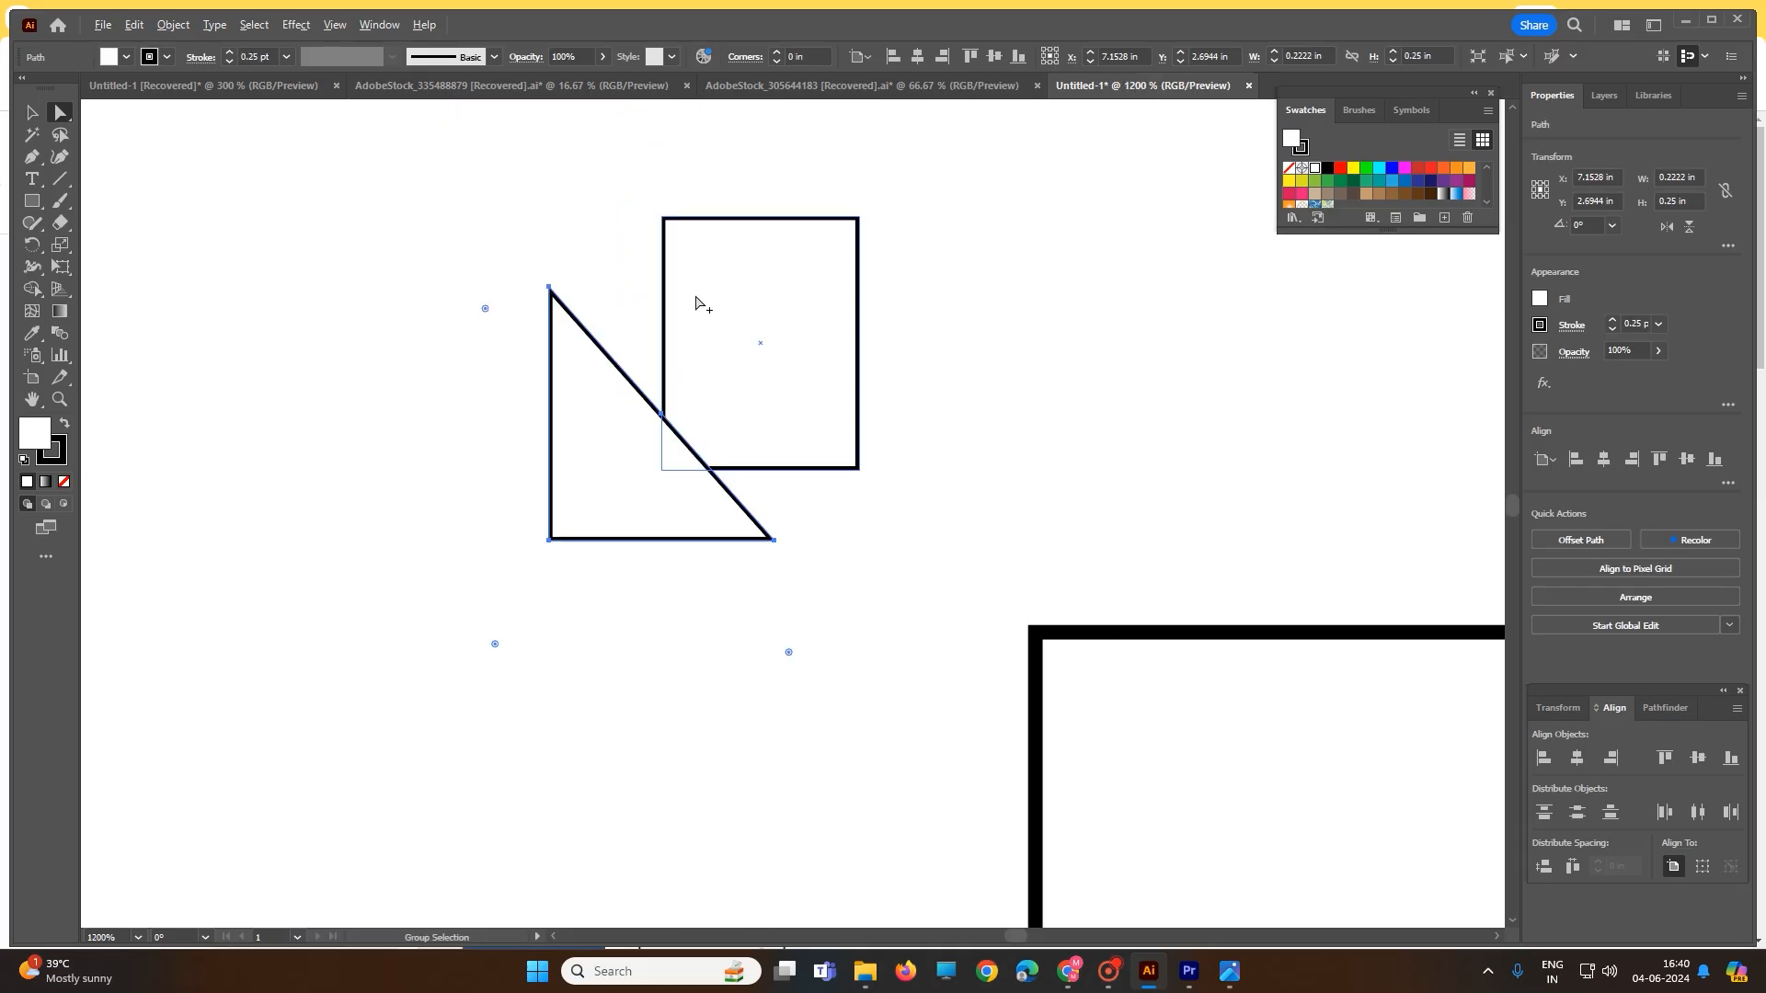
{"action": "left_click", "coordinate": [489, 296]}
- Snap the triangle's anchors to the rectangle's corners and move it against the rectangle's left side
{"action": "left_click", "coordinate": [502, 293]}
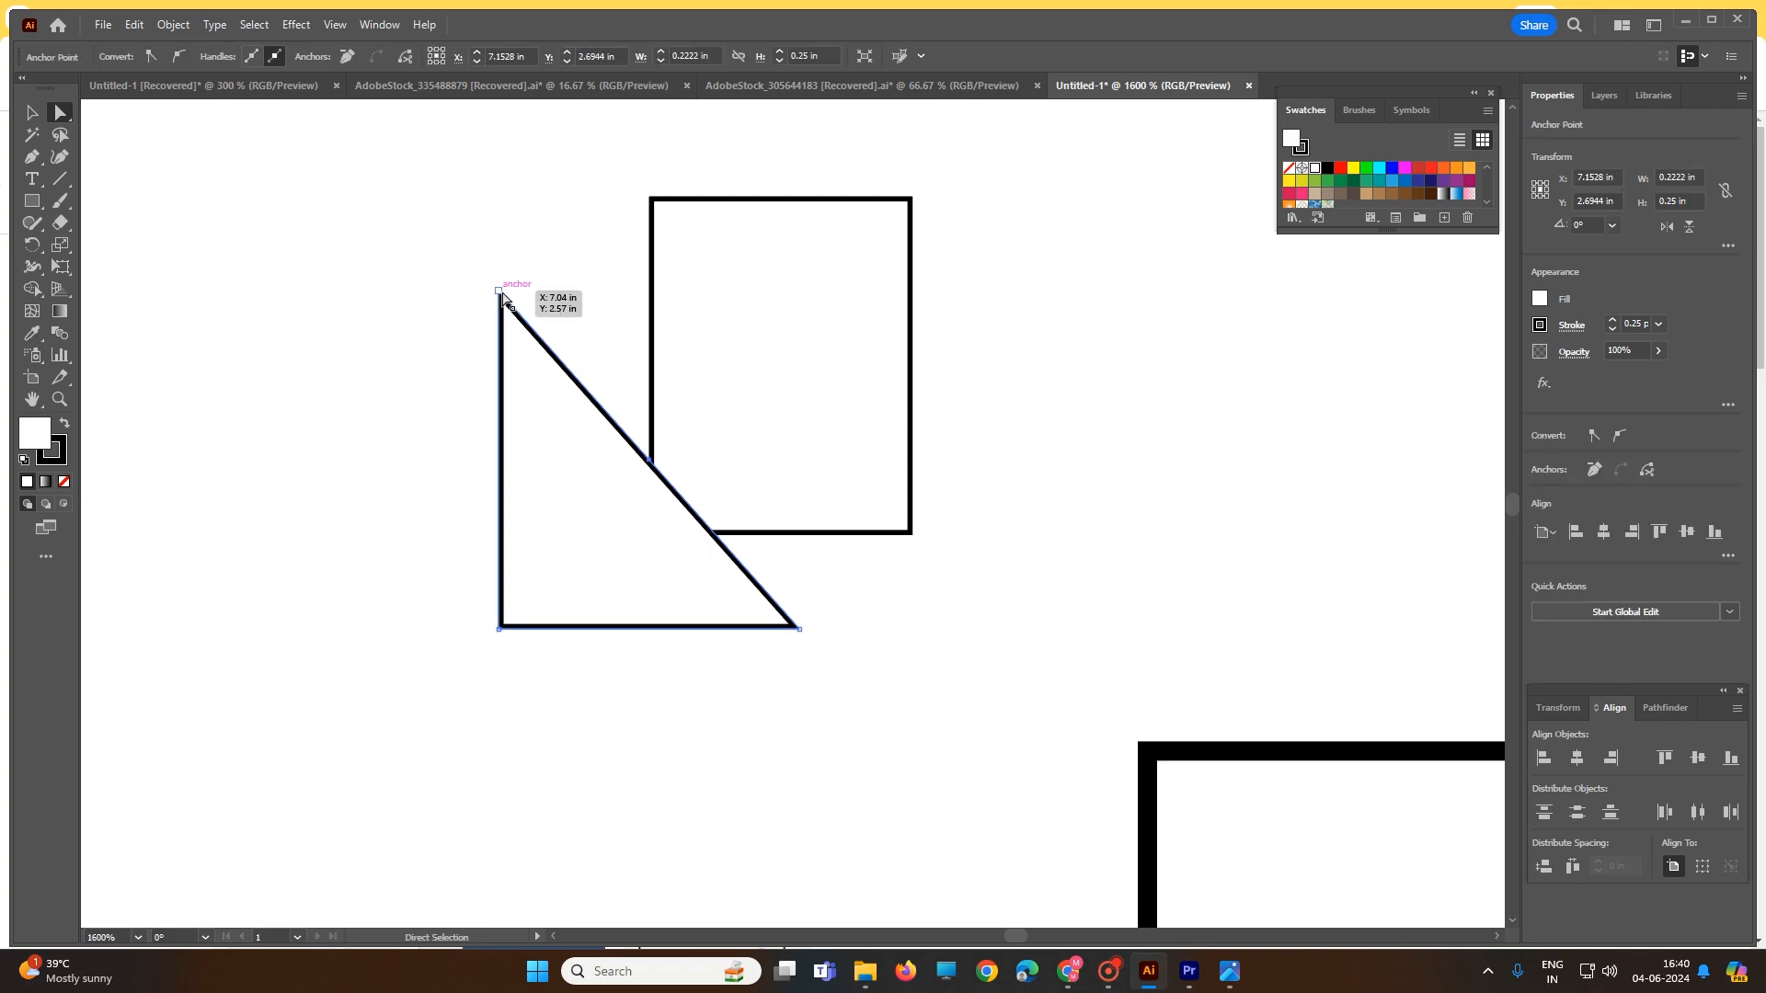
{"action": "left_click_drag", "start_coordinate": [501, 293], "coordinate": [911, 200]}
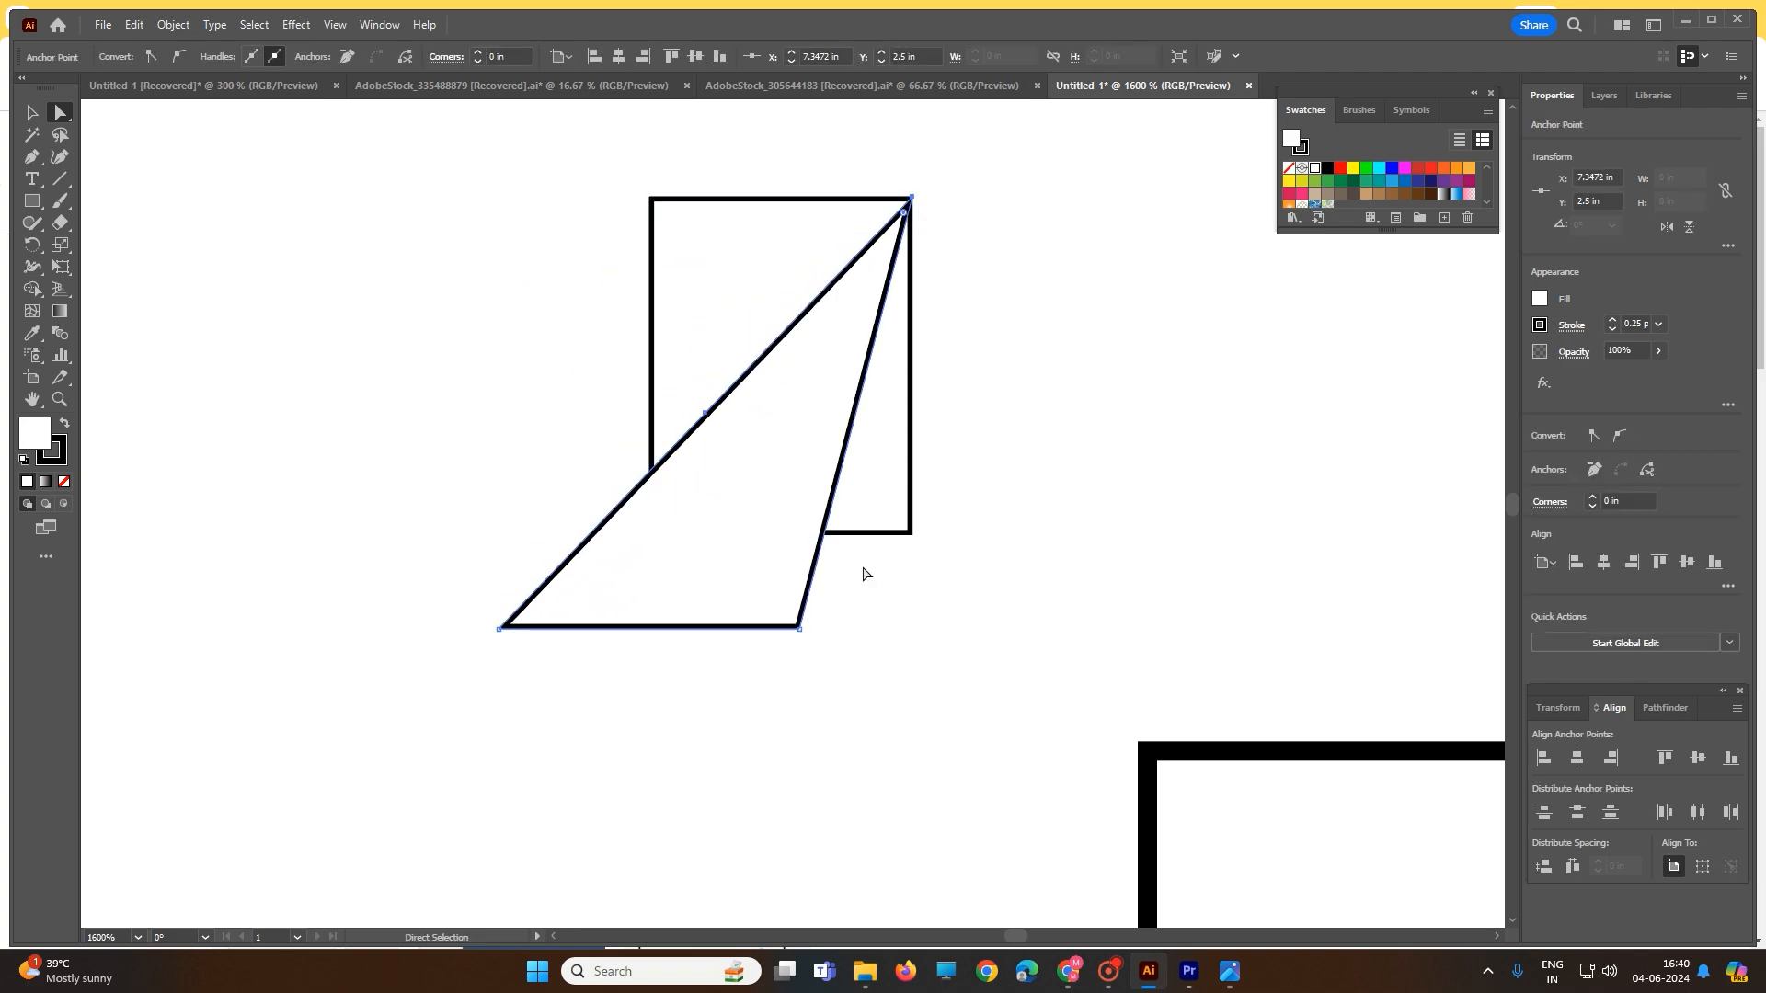
{"action": "left_click_drag", "start_coordinate": [799, 631], "coordinate": [908, 535]}
{"action": "mouse_move", "coordinate": [701, 422]}
{"action": "left_mouse_down"}
{"action": "mouse_move", "coordinate": [682, 331]}
{"action": "mouse_move", "coordinate": [717, 406]}
{"action": "mouse_move", "coordinate": [703, 412]}
{"action": "left_mouse_up"}
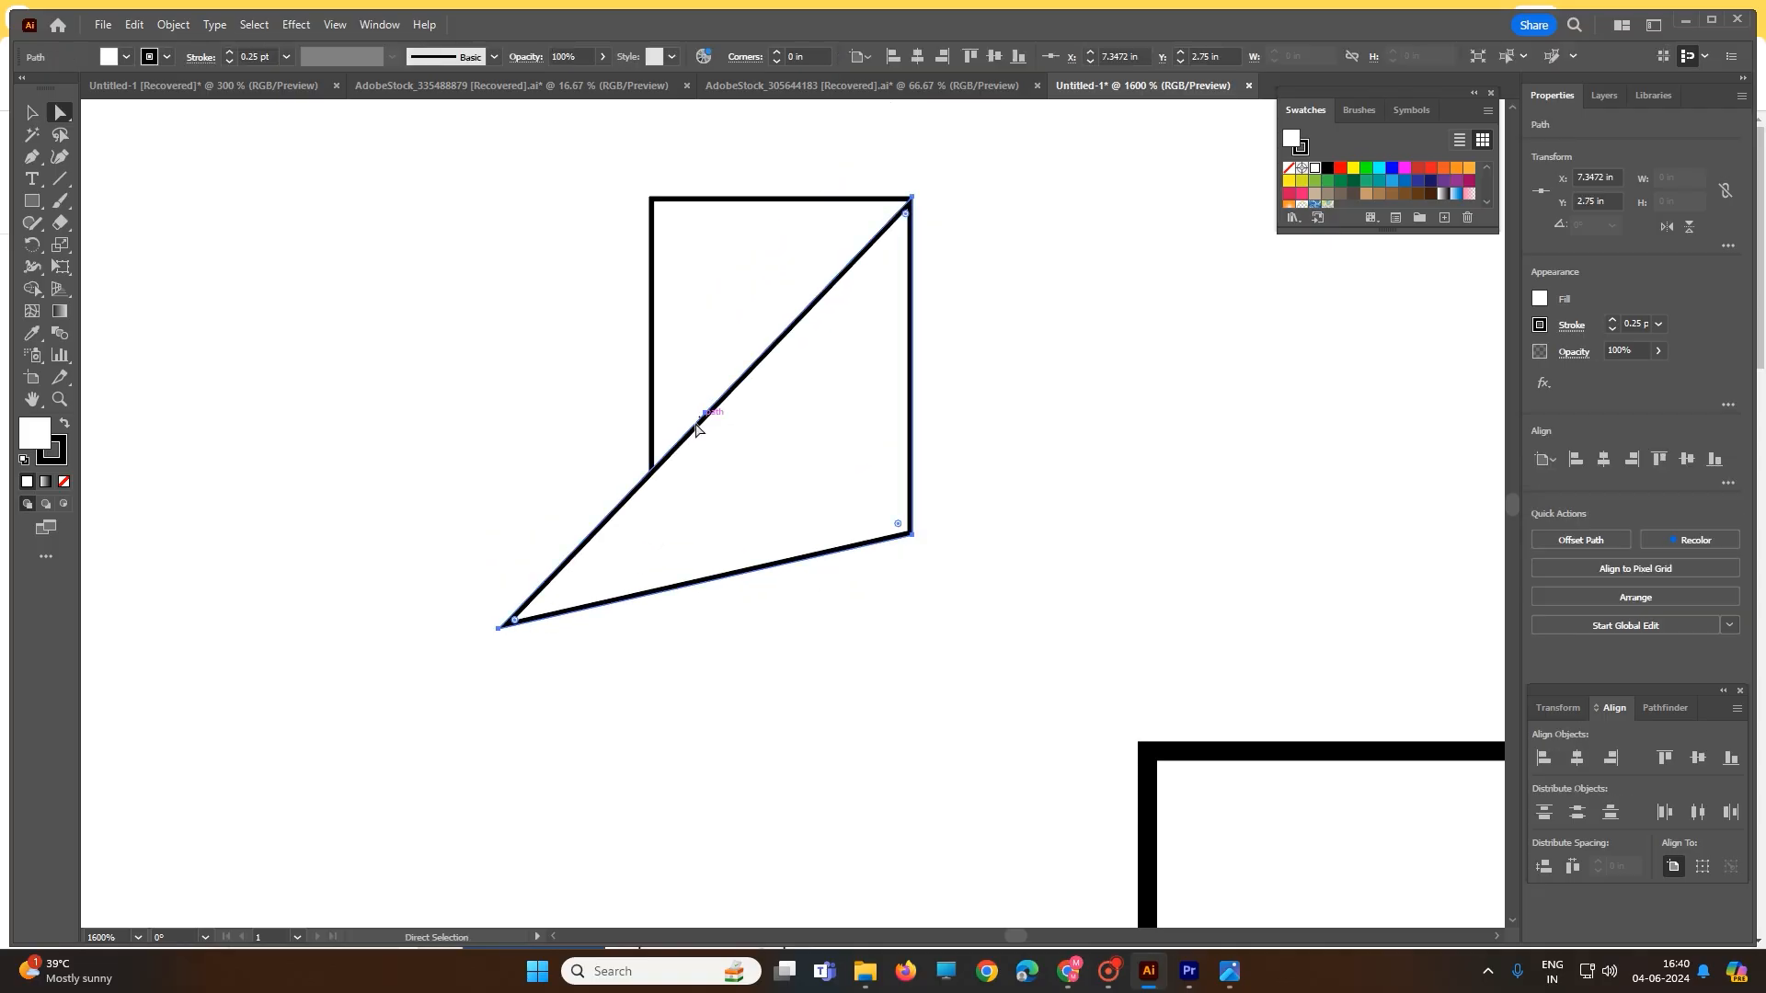
{"action": "left_click", "coordinate": [540, 481]}
{"action": "left_click", "coordinate": [504, 628]}
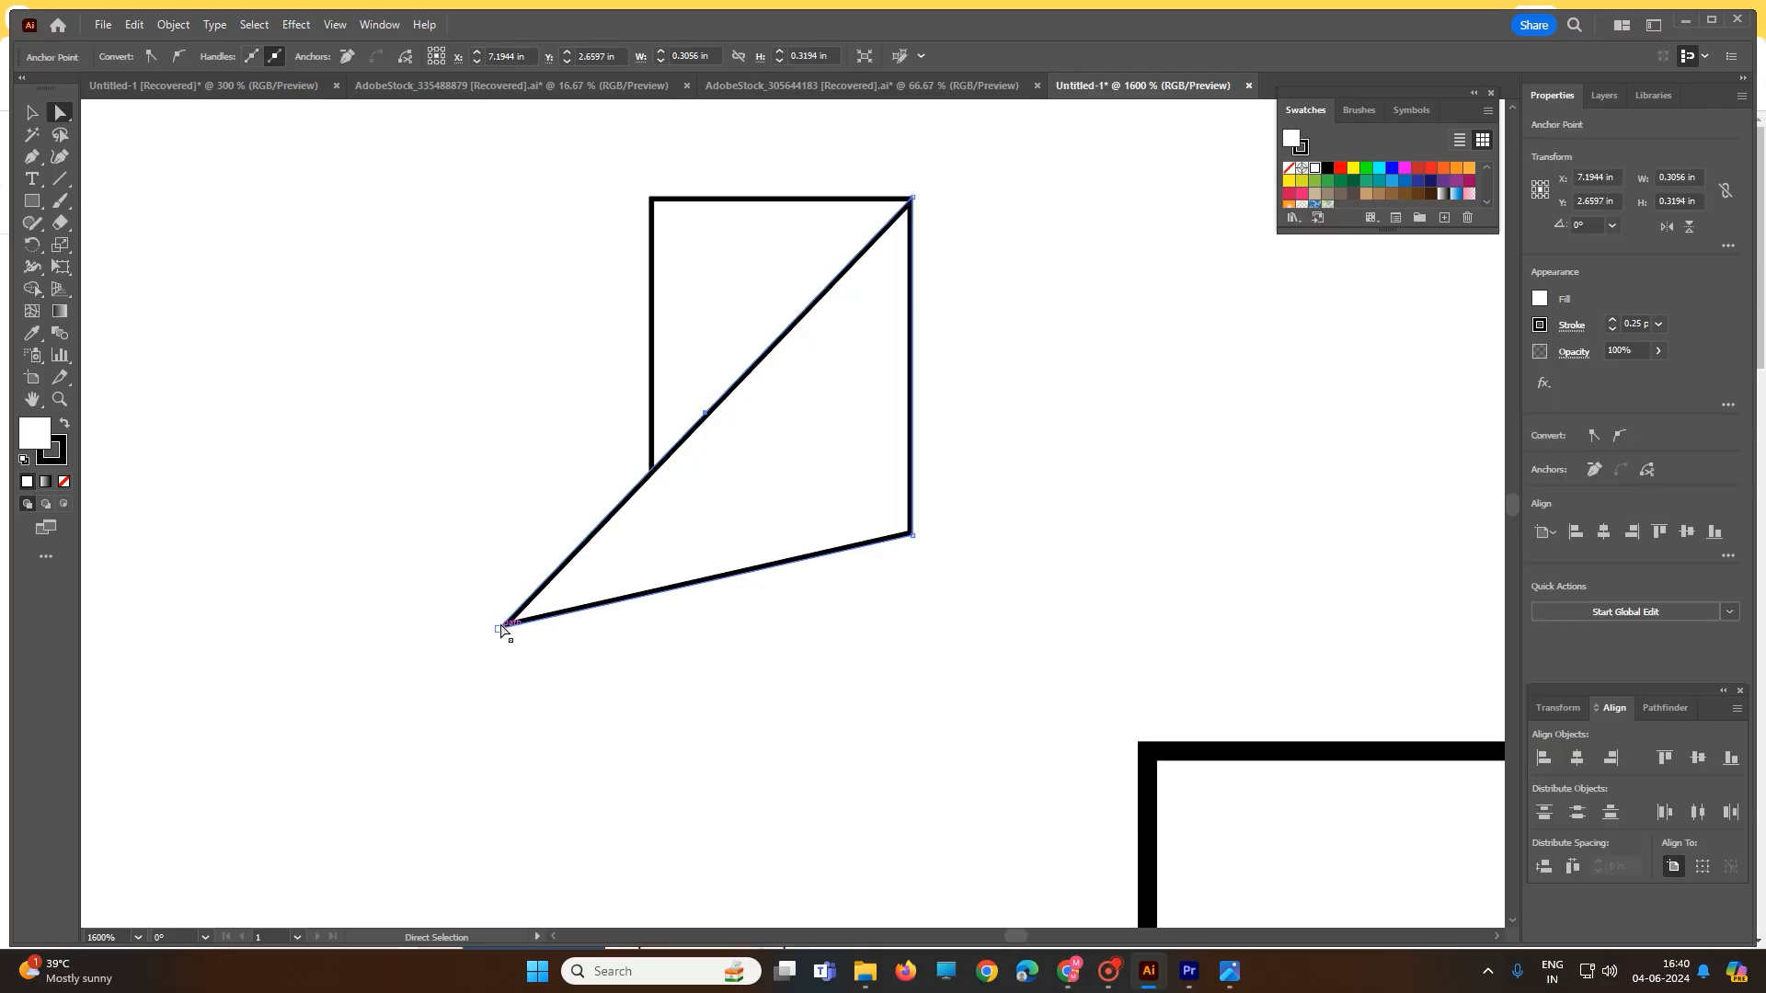
{"action": "left_click_drag", "start_coordinate": [501, 629], "coordinate": [655, 536]}
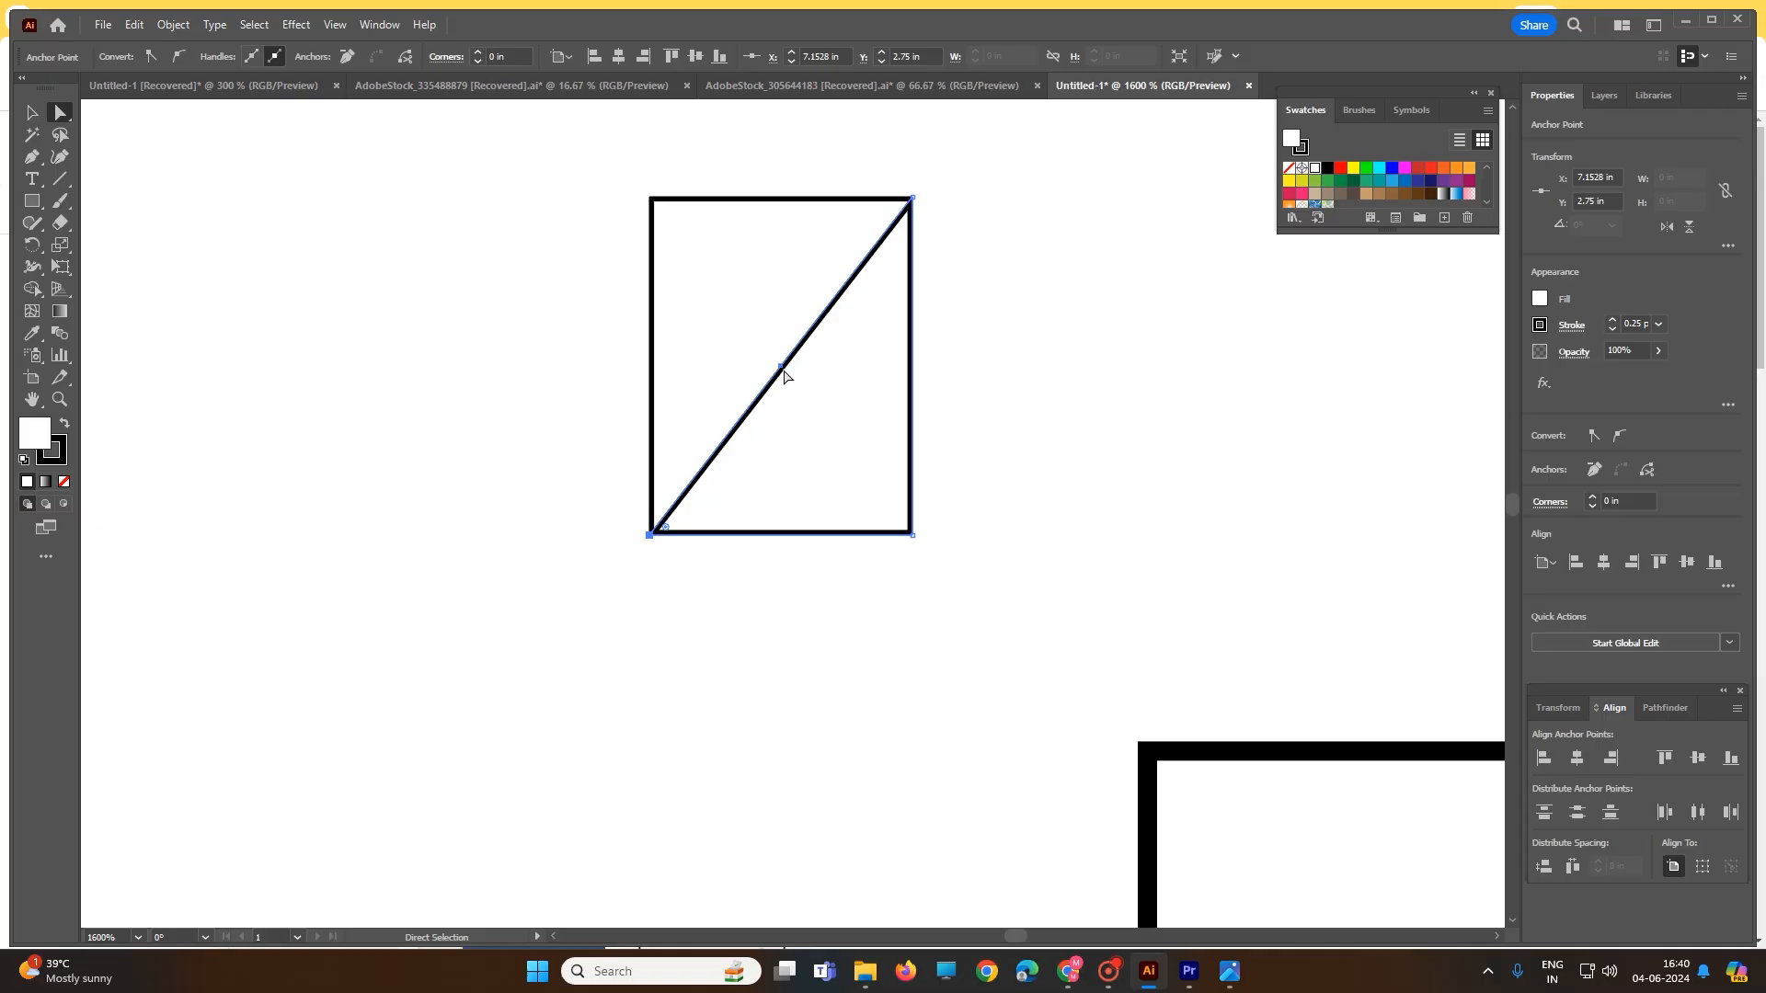
{"action": "left_click_drag", "start_coordinate": [783, 369], "coordinate": [520, 381]}
- Paste a copy of the triangle and move it into the rectangle
{"action": "left_click", "coordinate": [716, 408]}
{"action": "key", "text": "ctrl"}
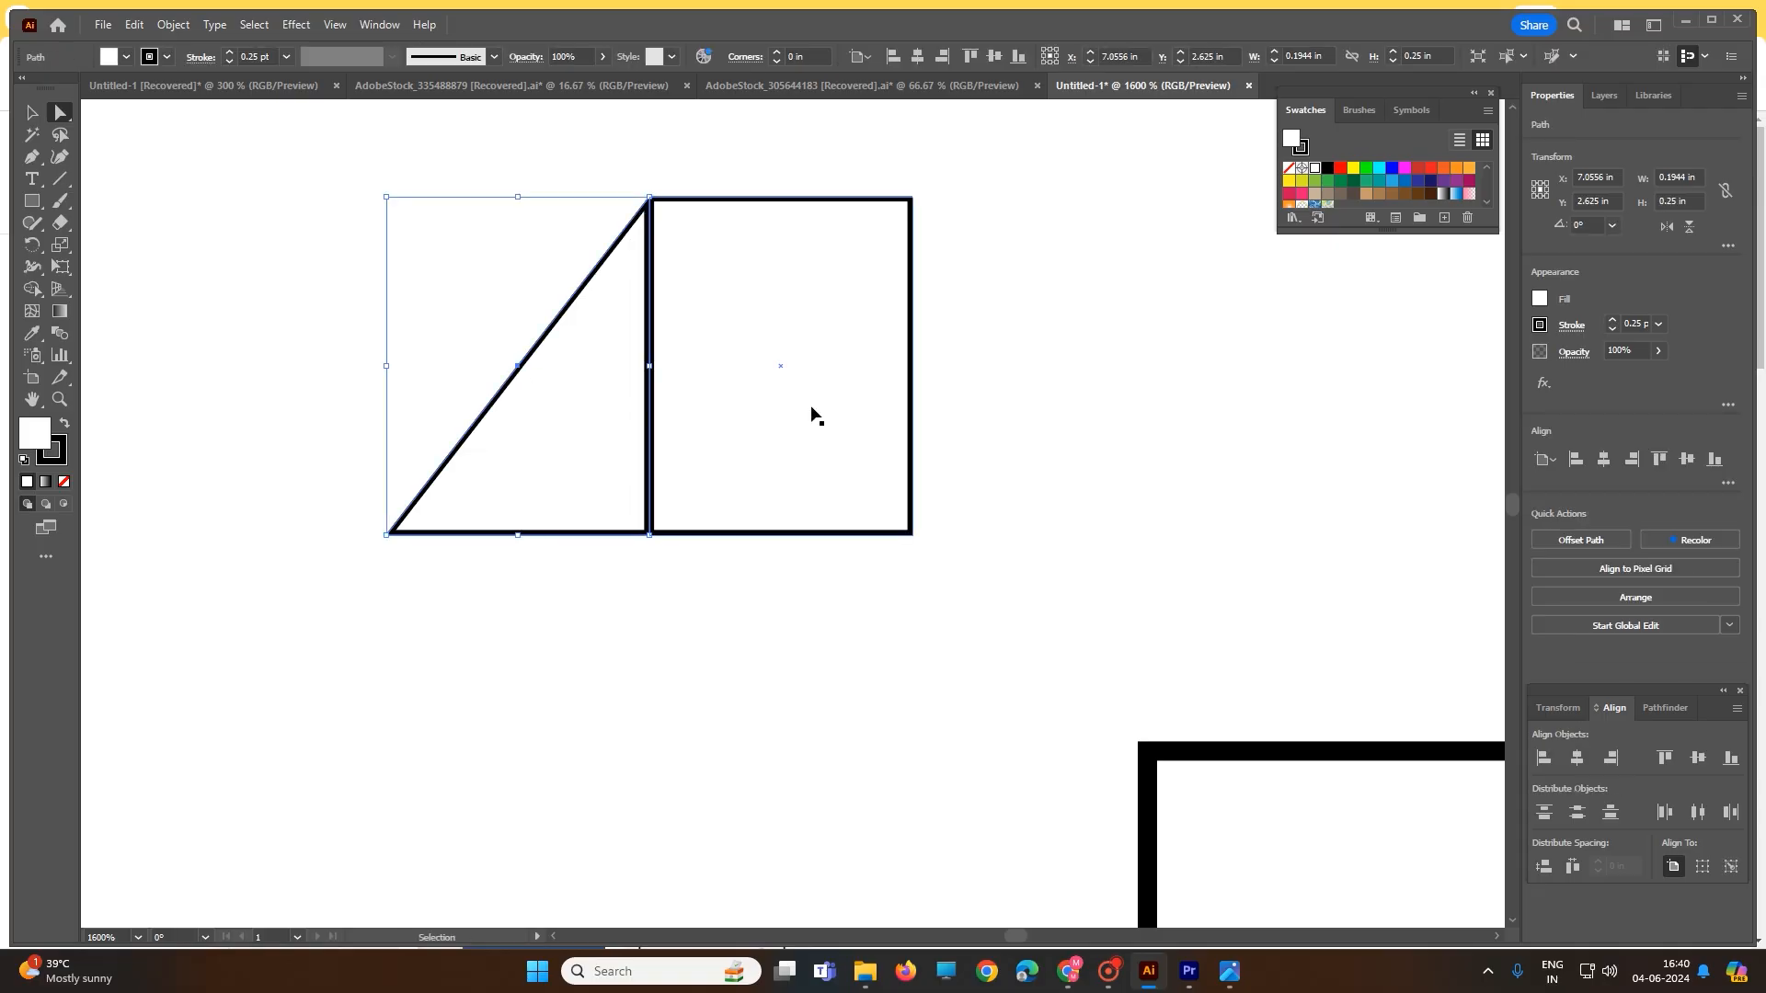
{"action": "key", "text": "ctrl+v"}
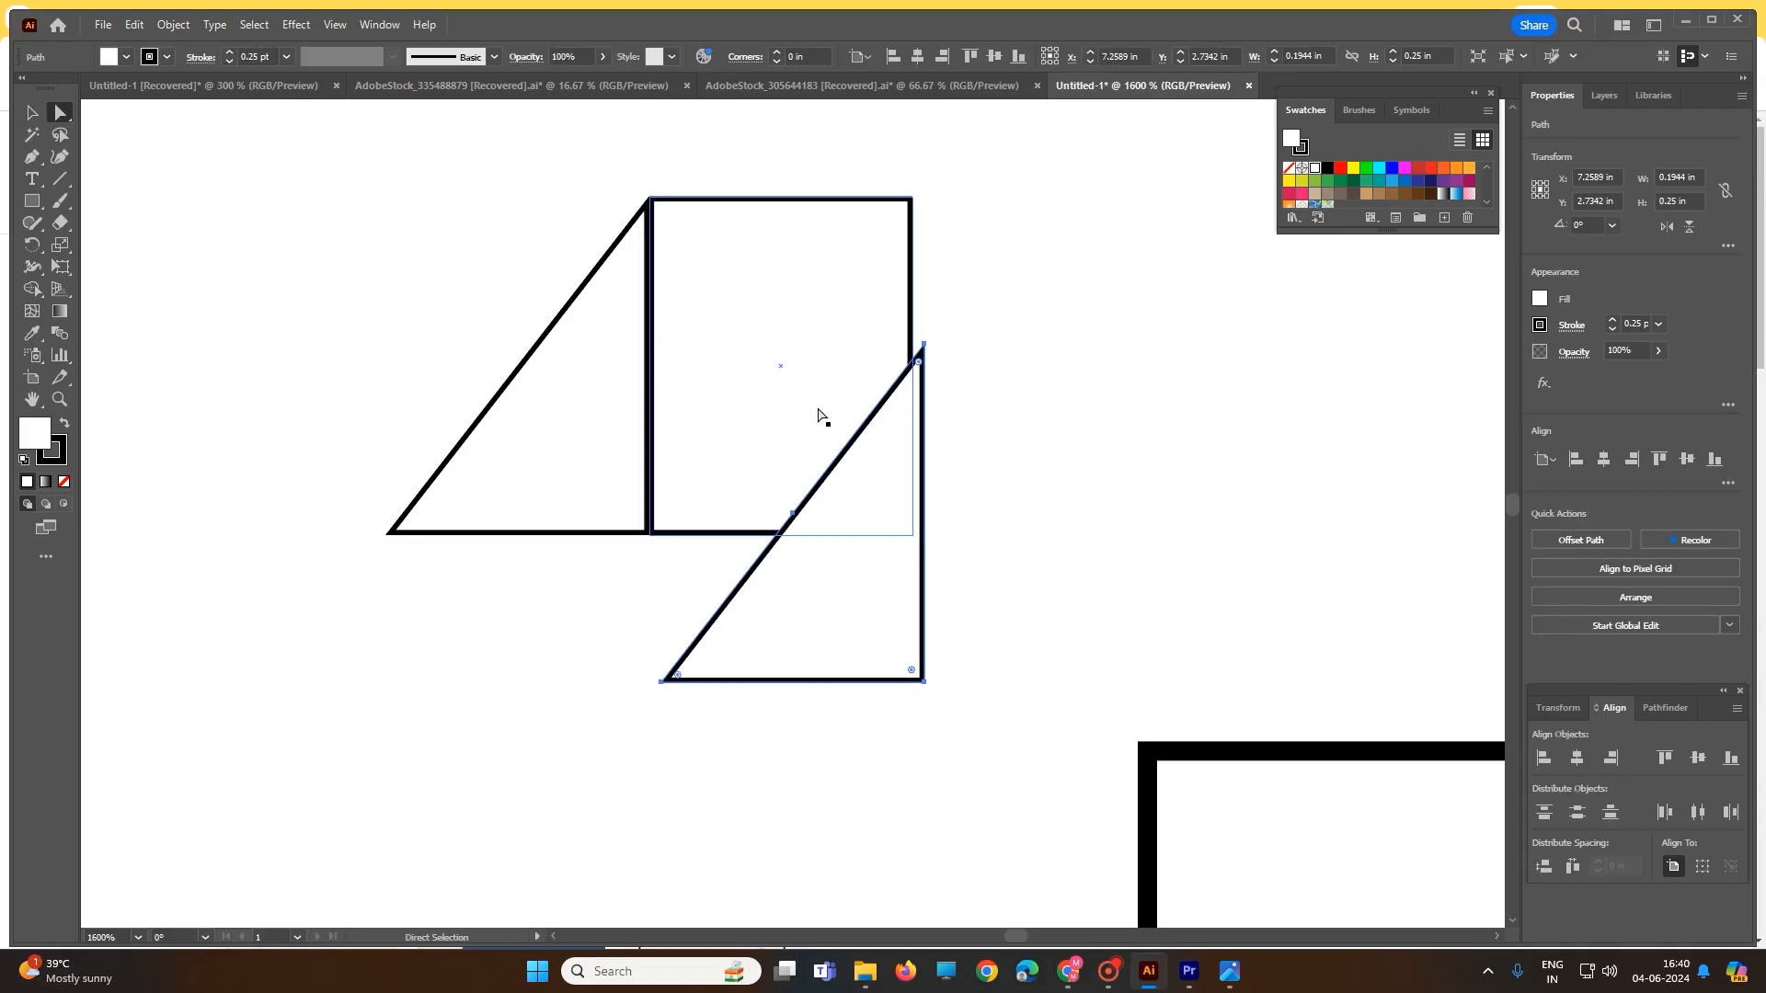
{"action": "left_click_drag", "start_coordinate": [793, 527], "coordinate": [770, 377]}
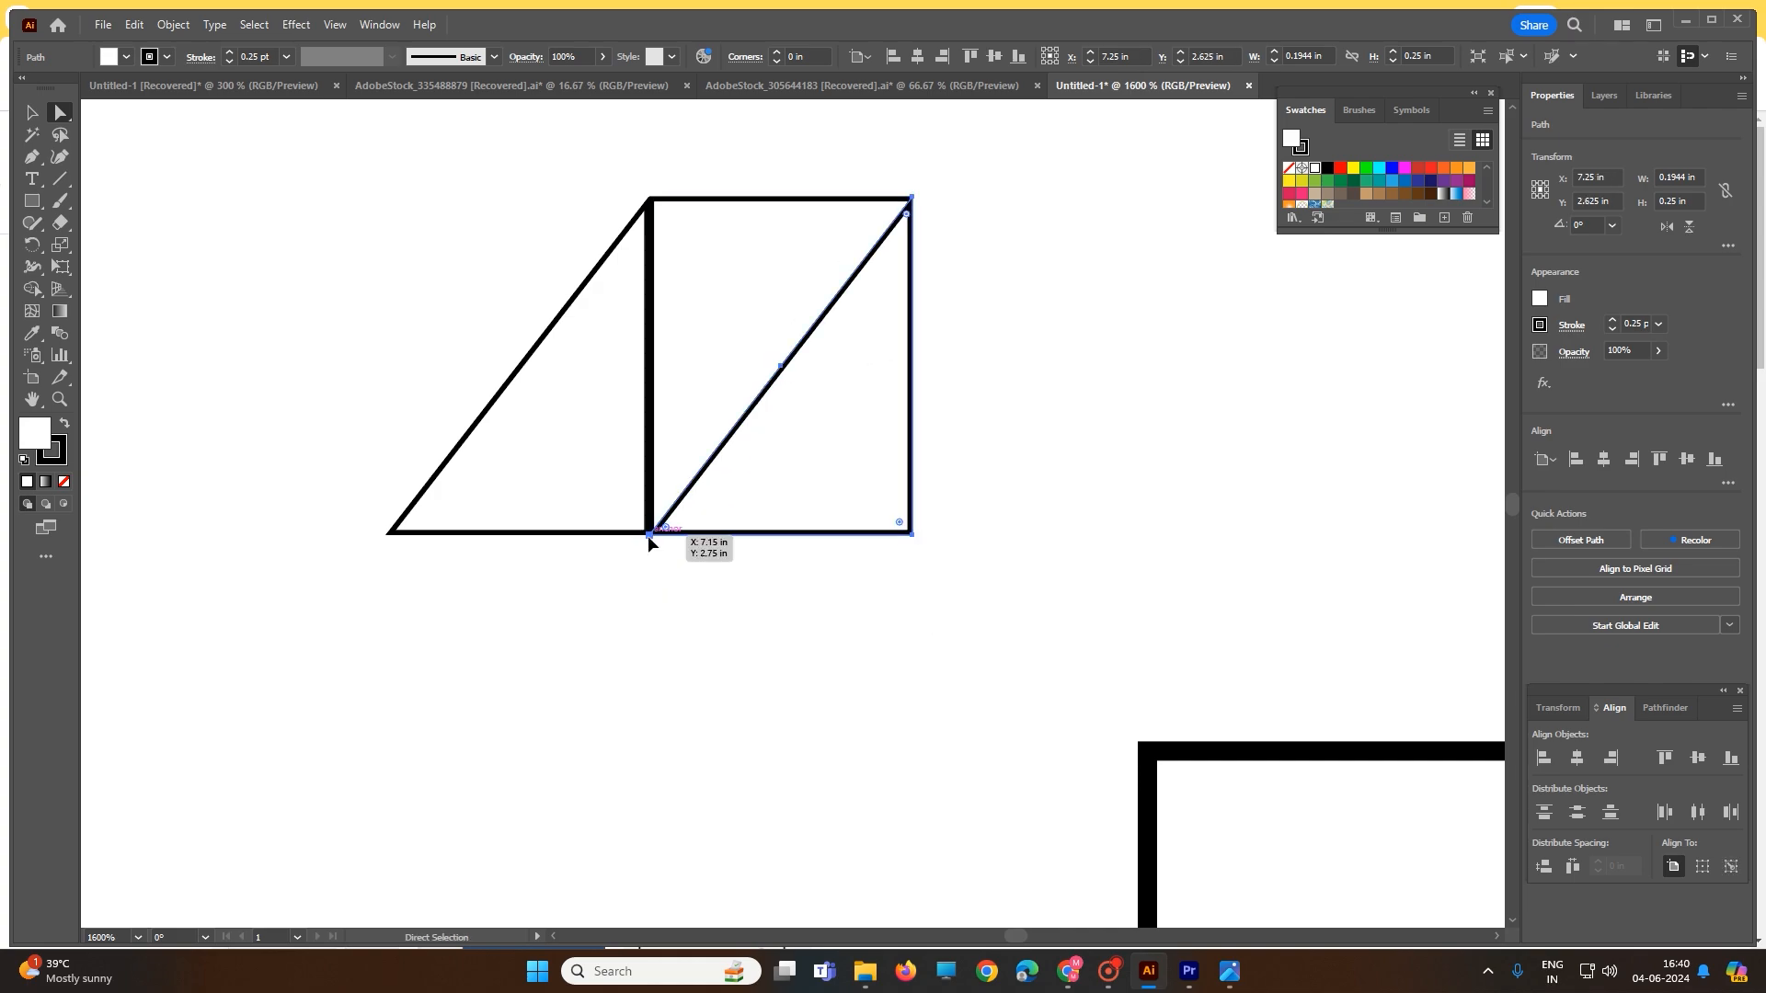
- Drag the copy's corners so its diagonal runs from the bottom-left point to the top-right corner
{"action": "mouse_move", "coordinate": [648, 535]}
{"action": "left_mouse_down"}
{"action": "mouse_move", "coordinate": [598, 543]}
{"action": "mouse_move", "coordinate": [651, 537]}
{"action": "left_mouse_up"}
{"action": "left_click", "coordinate": [683, 598]}
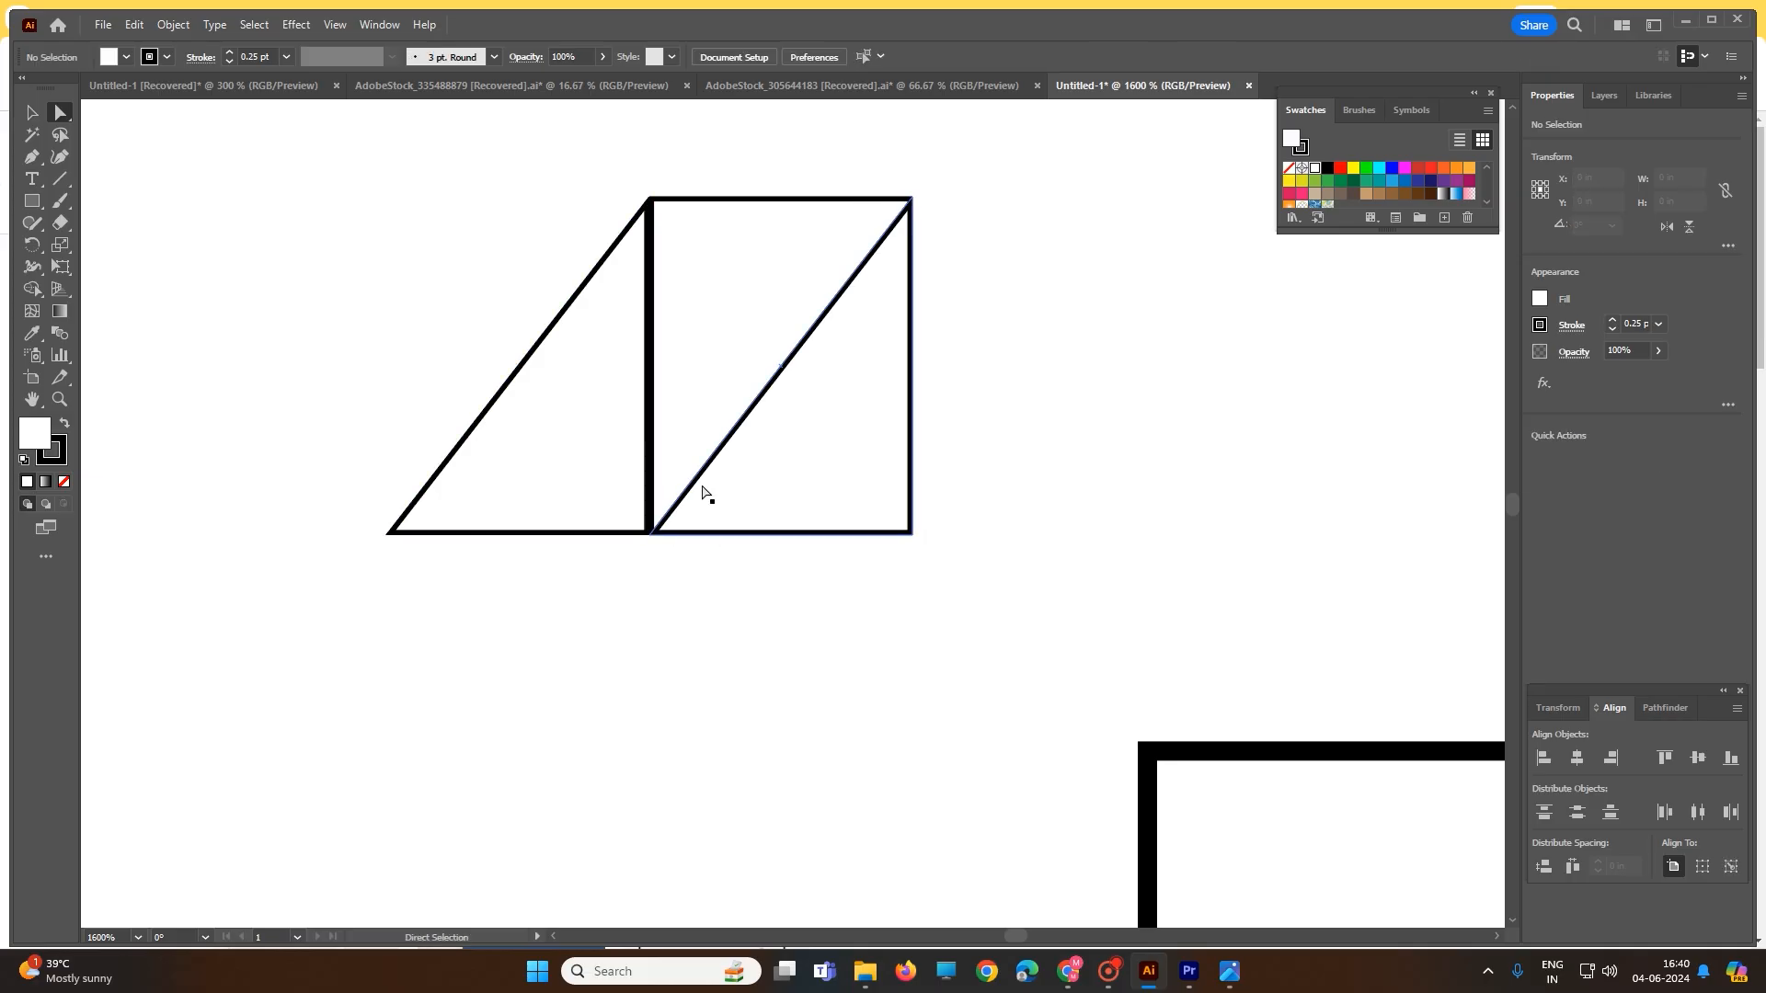
{"action": "left_click", "coordinate": [653, 531]}
{"action": "left_click_drag", "start_coordinate": [654, 532], "coordinate": [575, 535]}
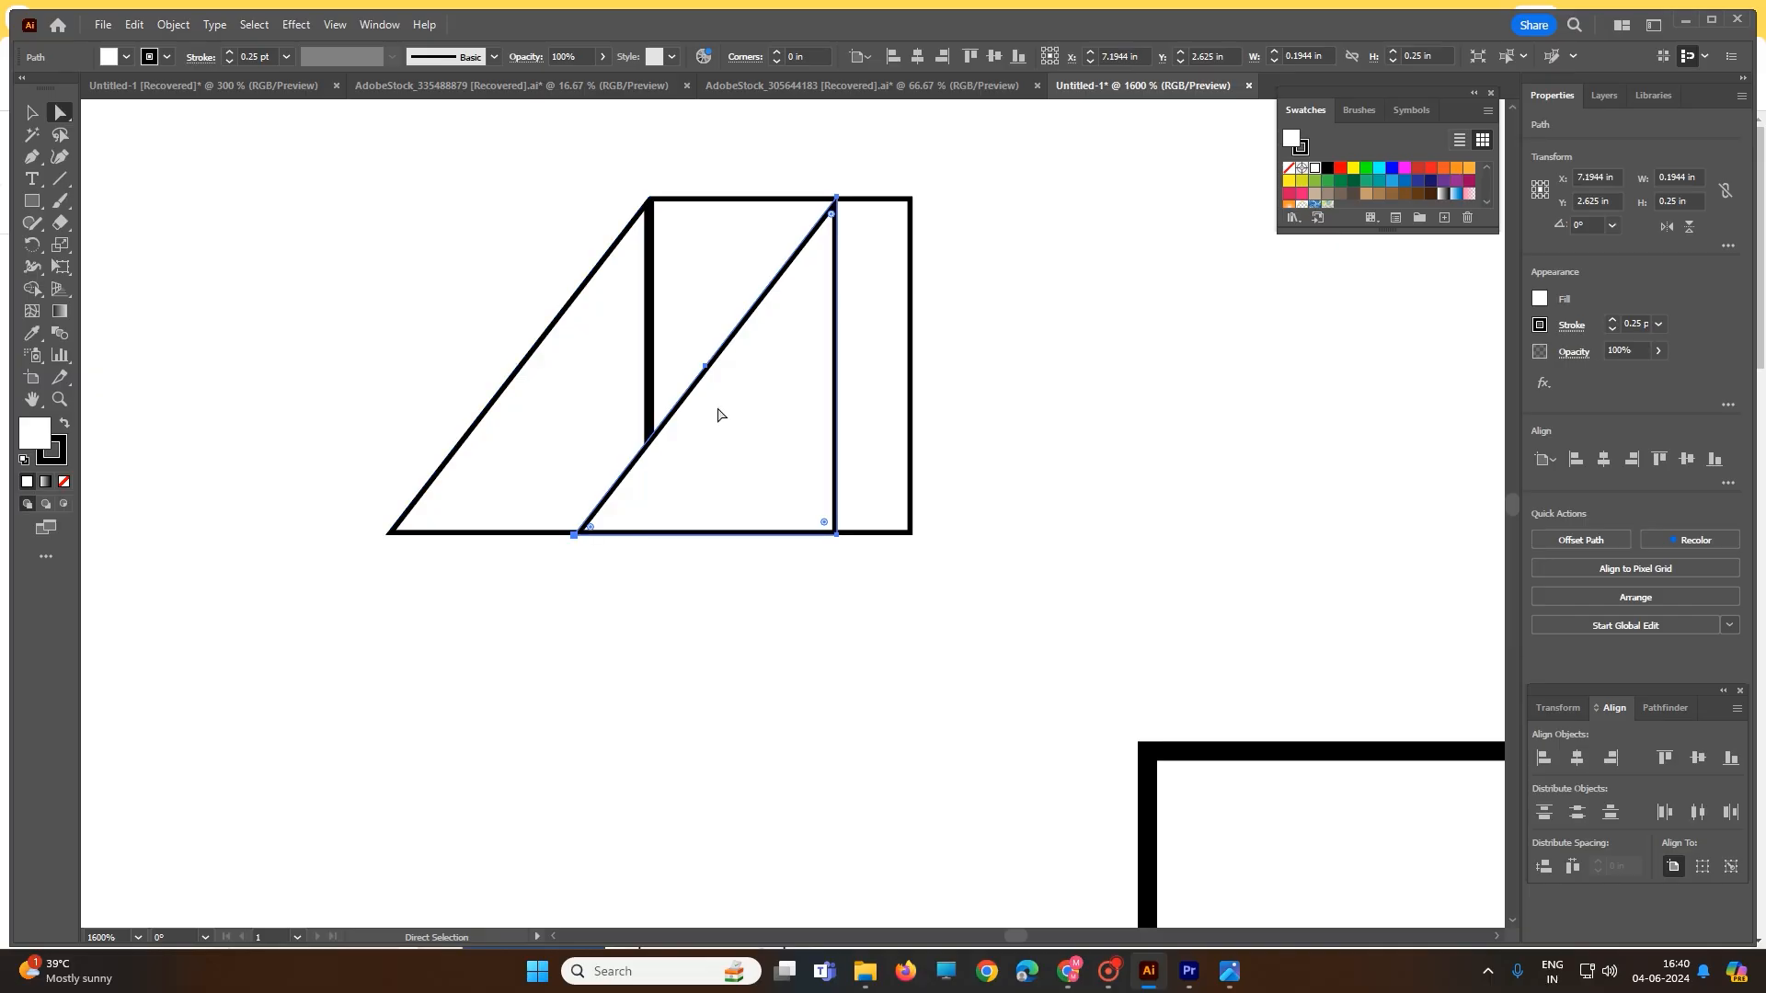
{"action": "key", "text": "ctrl"}
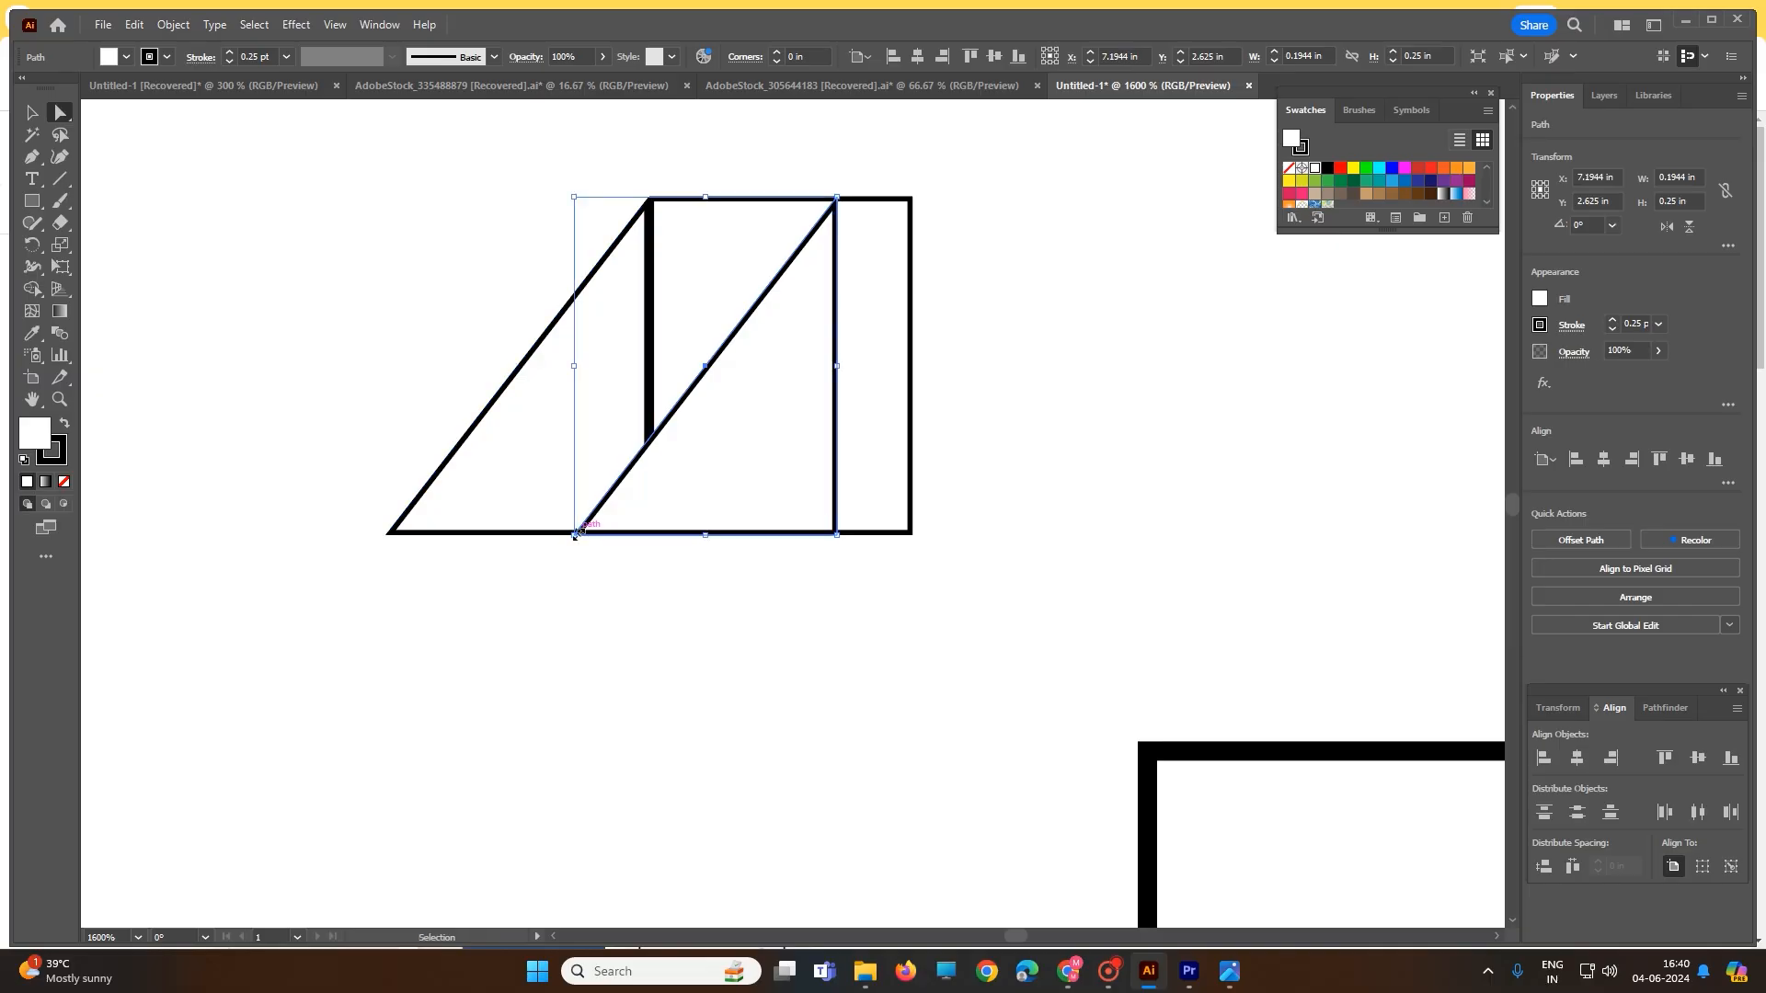
{"action": "left_click_drag", "start_coordinate": [574, 535], "coordinate": [387, 536]}
{"action": "left_click_drag", "start_coordinate": [830, 202], "coordinate": [901, 199]}
{"action": "left_click_drag", "start_coordinate": [909, 199], "coordinate": [911, 197]}
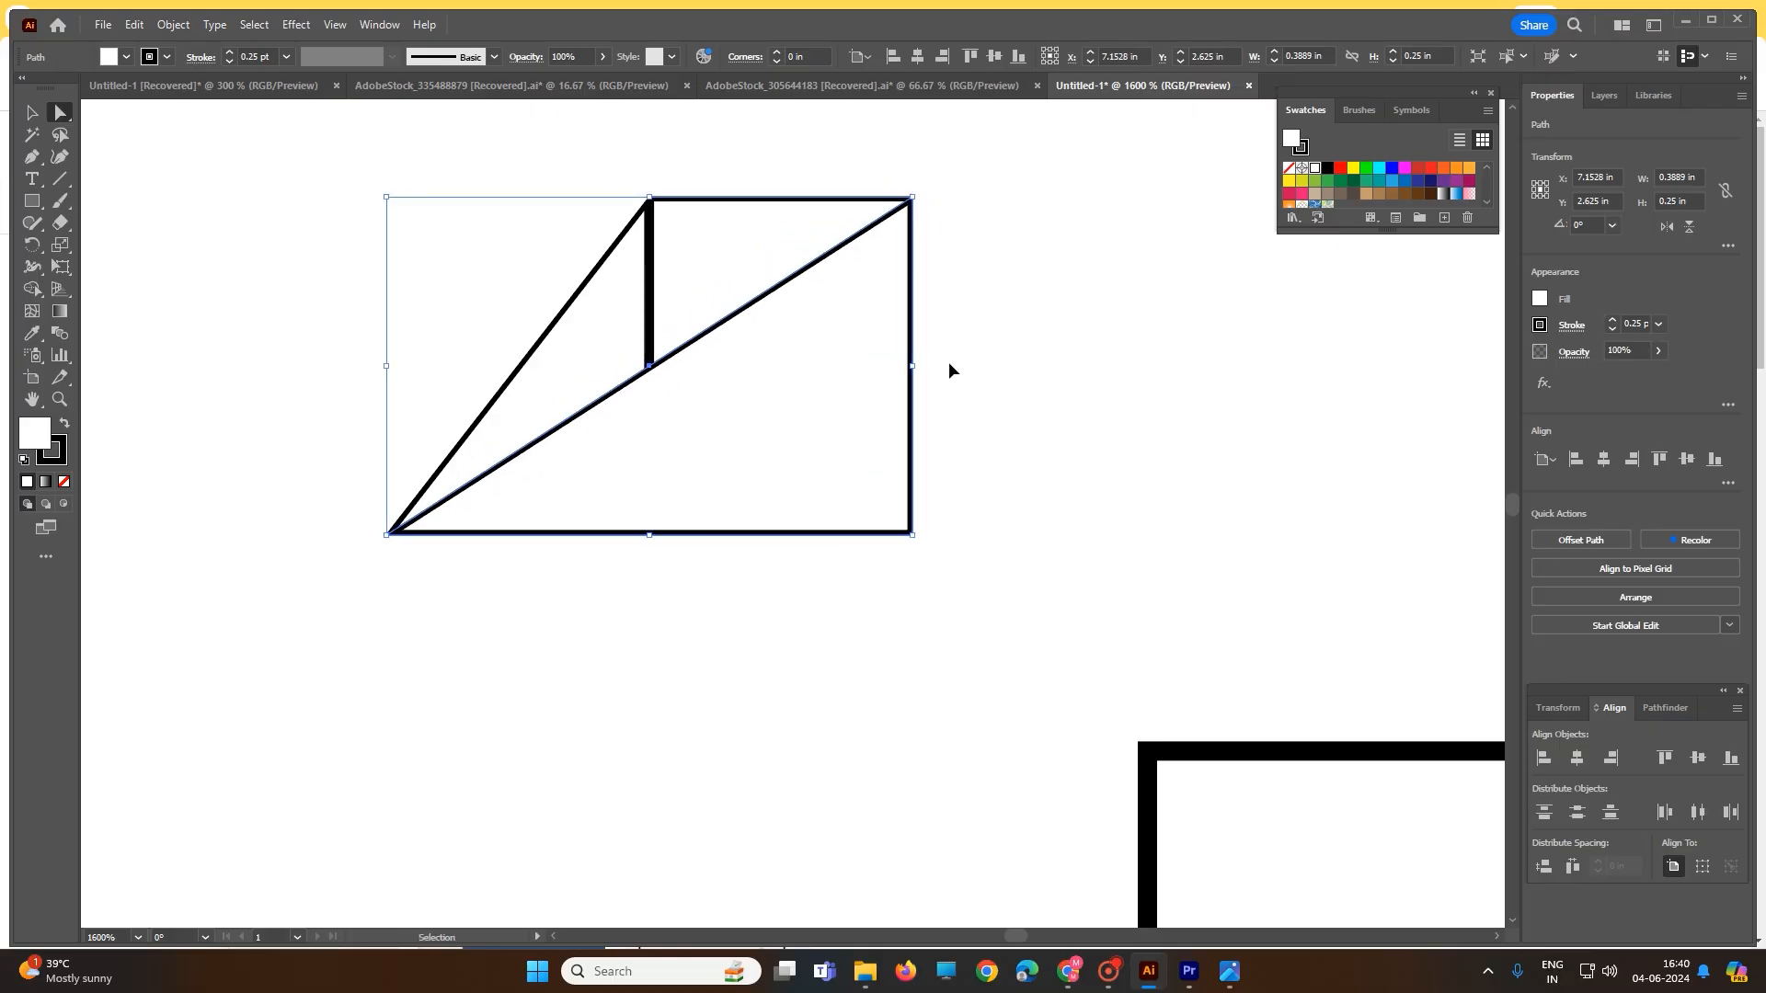
{"action": "mouse_move", "coordinate": [912, 533]}
{"action": "left_mouse_down"}
{"action": "mouse_move", "coordinate": [906, 516]}
{"action": "mouse_move", "coordinate": [907, 531]}
{"action": "left_mouse_up"}
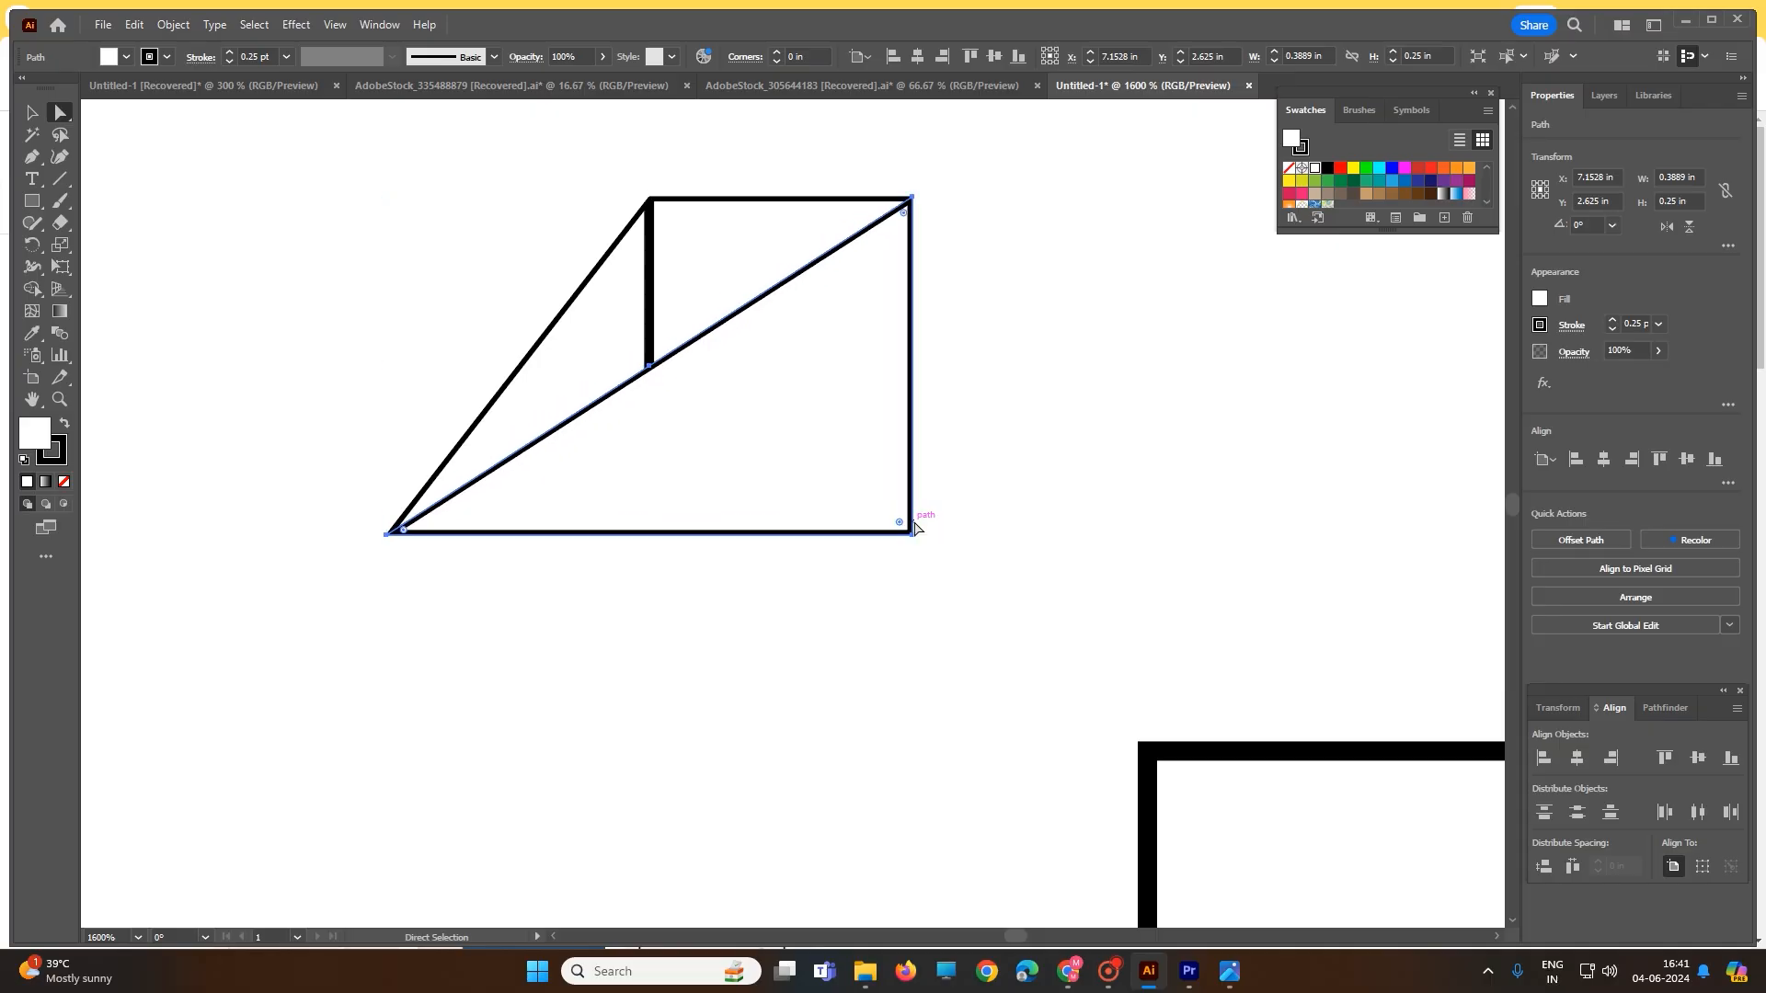
- Fill the rectangle brown and the long diagonal triangle red
{"action": "left_click", "coordinate": [32, 112]}
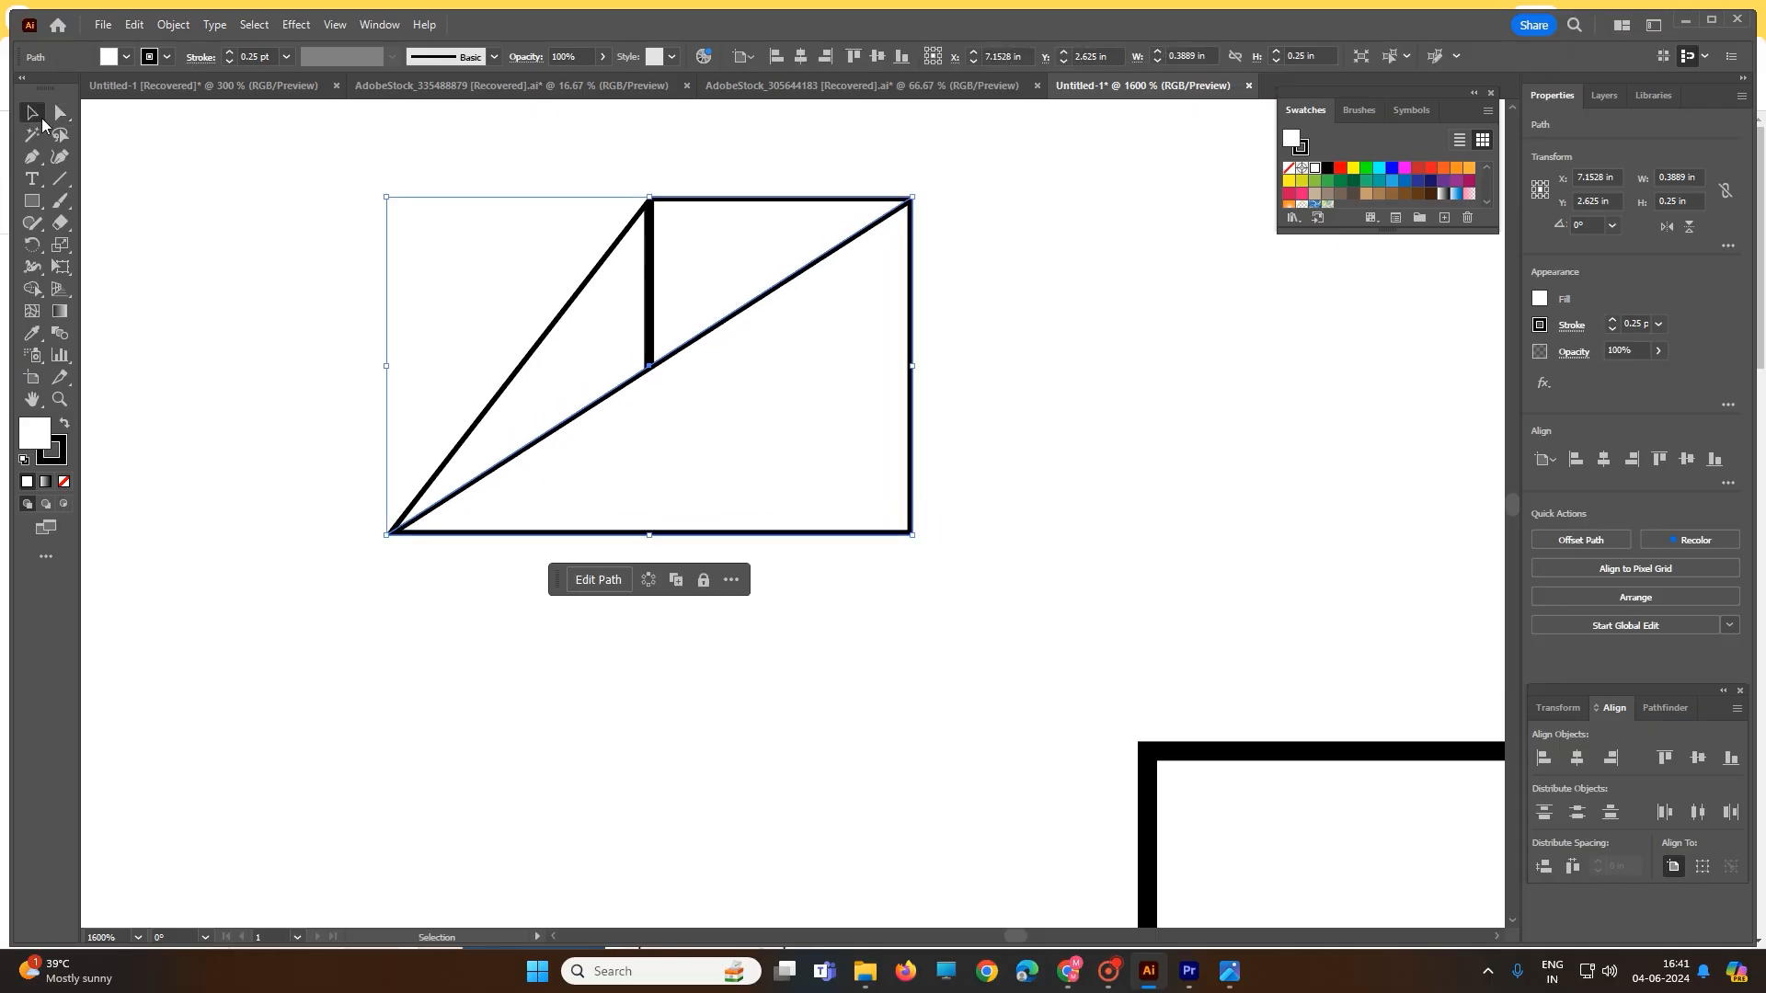
{"action": "left_click", "coordinate": [439, 348]}
{"action": "left_click", "coordinate": [737, 252]}
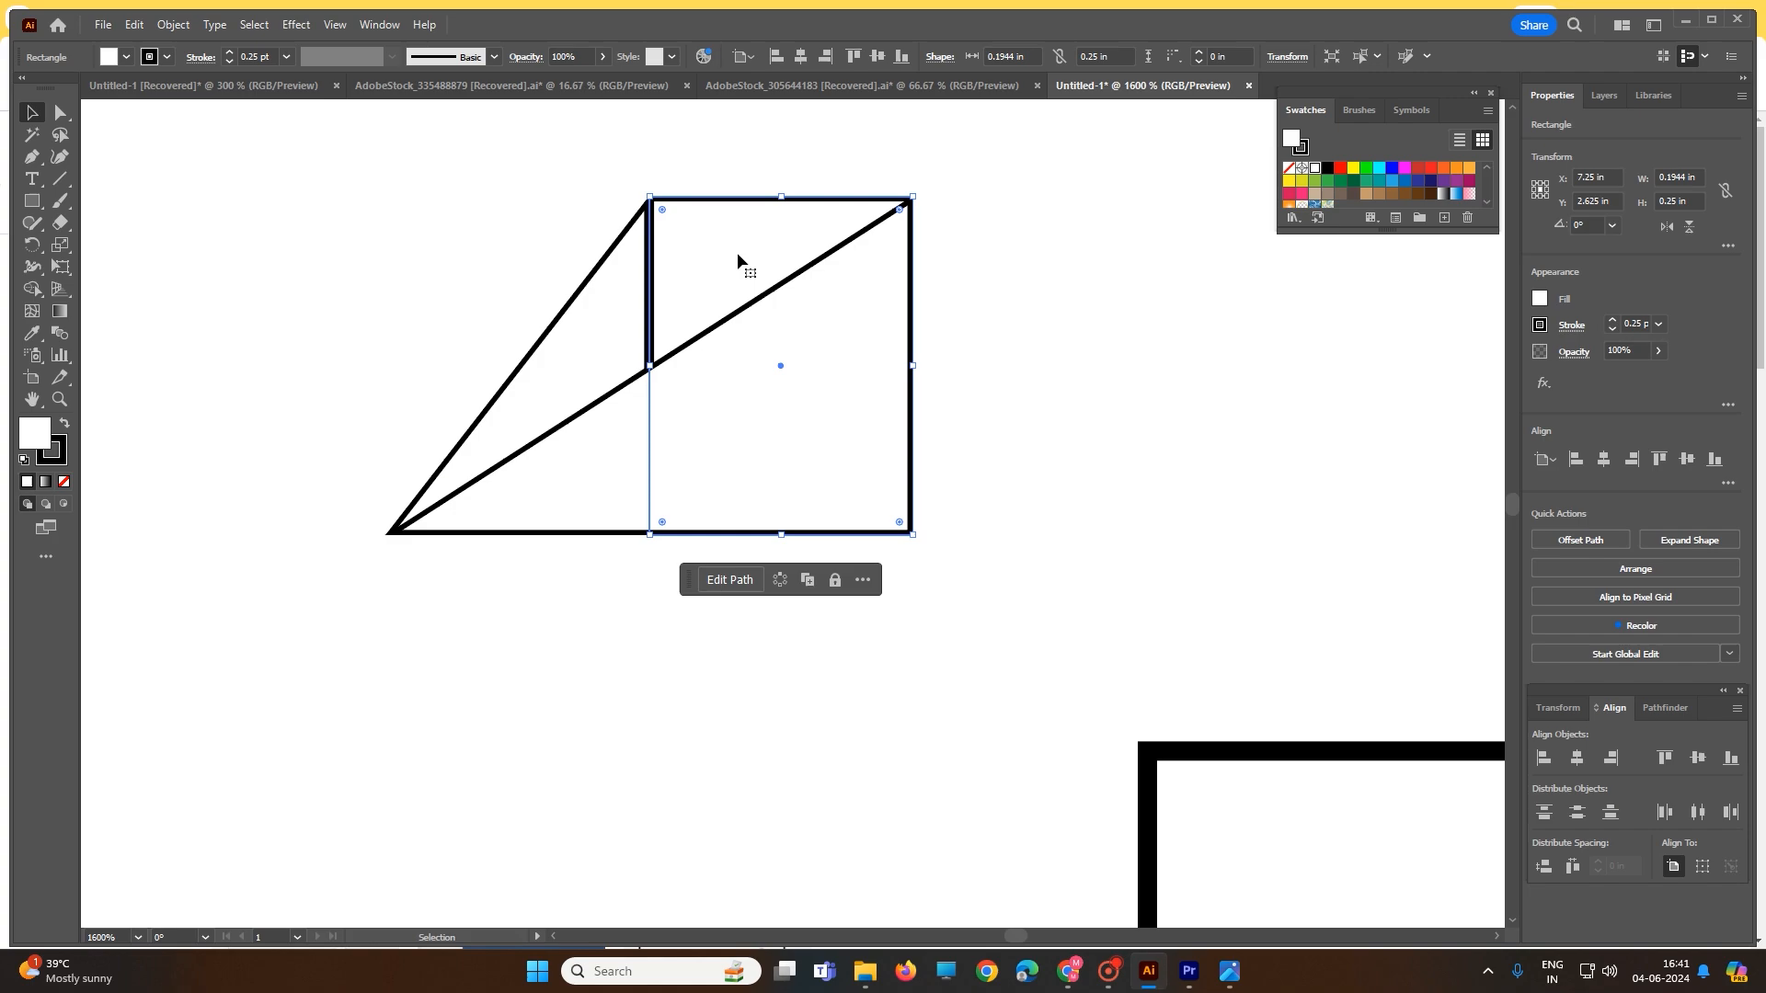
{"action": "left_click", "coordinate": [1420, 193]}
{"action": "left_click", "coordinate": [793, 387]}
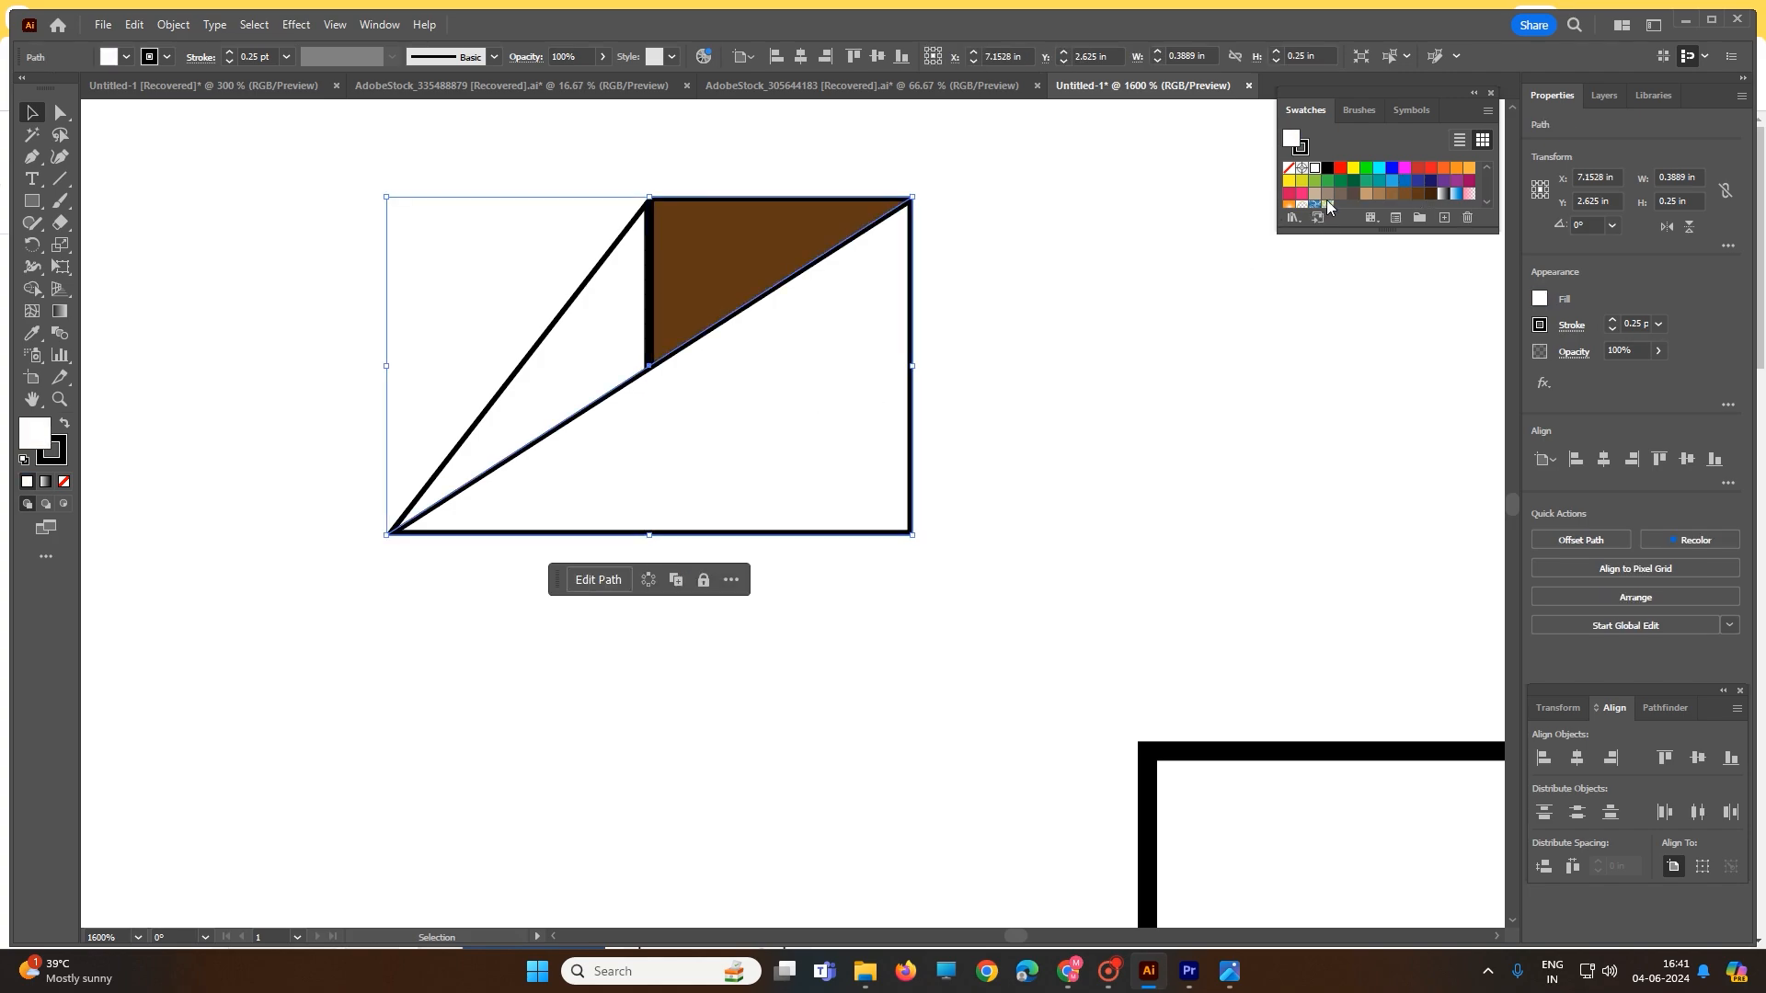
{"action": "left_click", "coordinate": [1434, 175]}
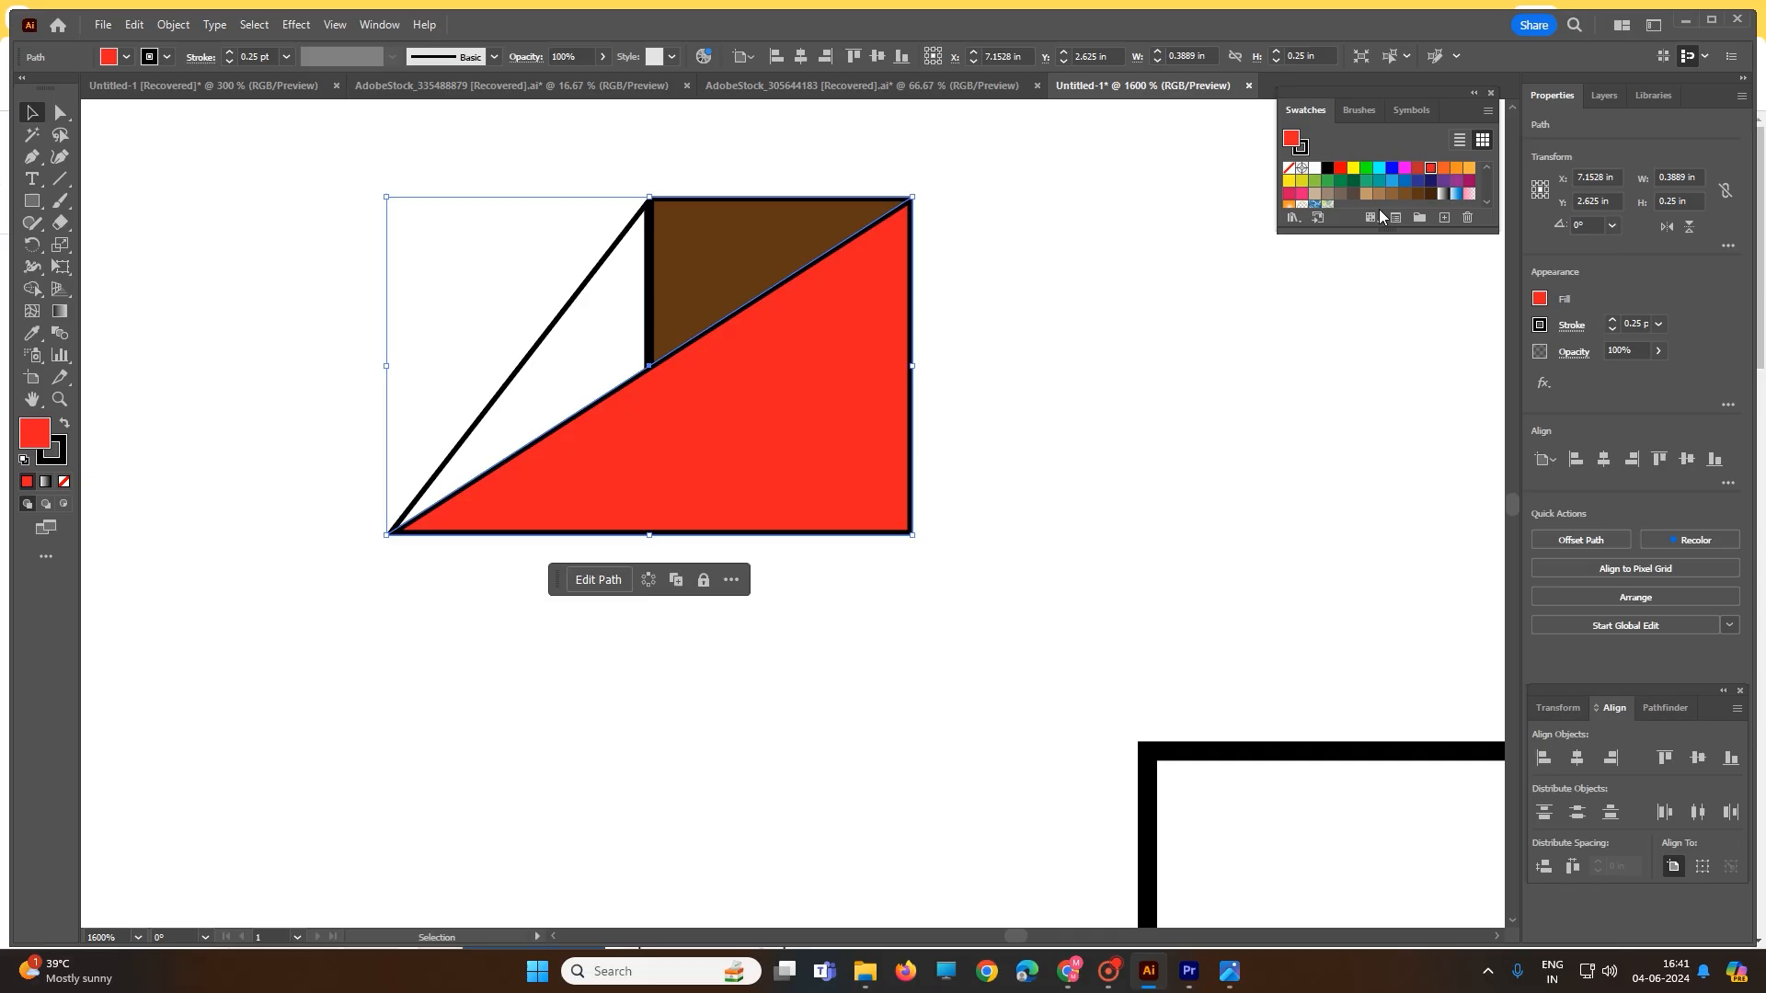
- Fill the left triangle red and change the rectangle's fill to green
{"action": "left_click", "coordinate": [578, 329]}
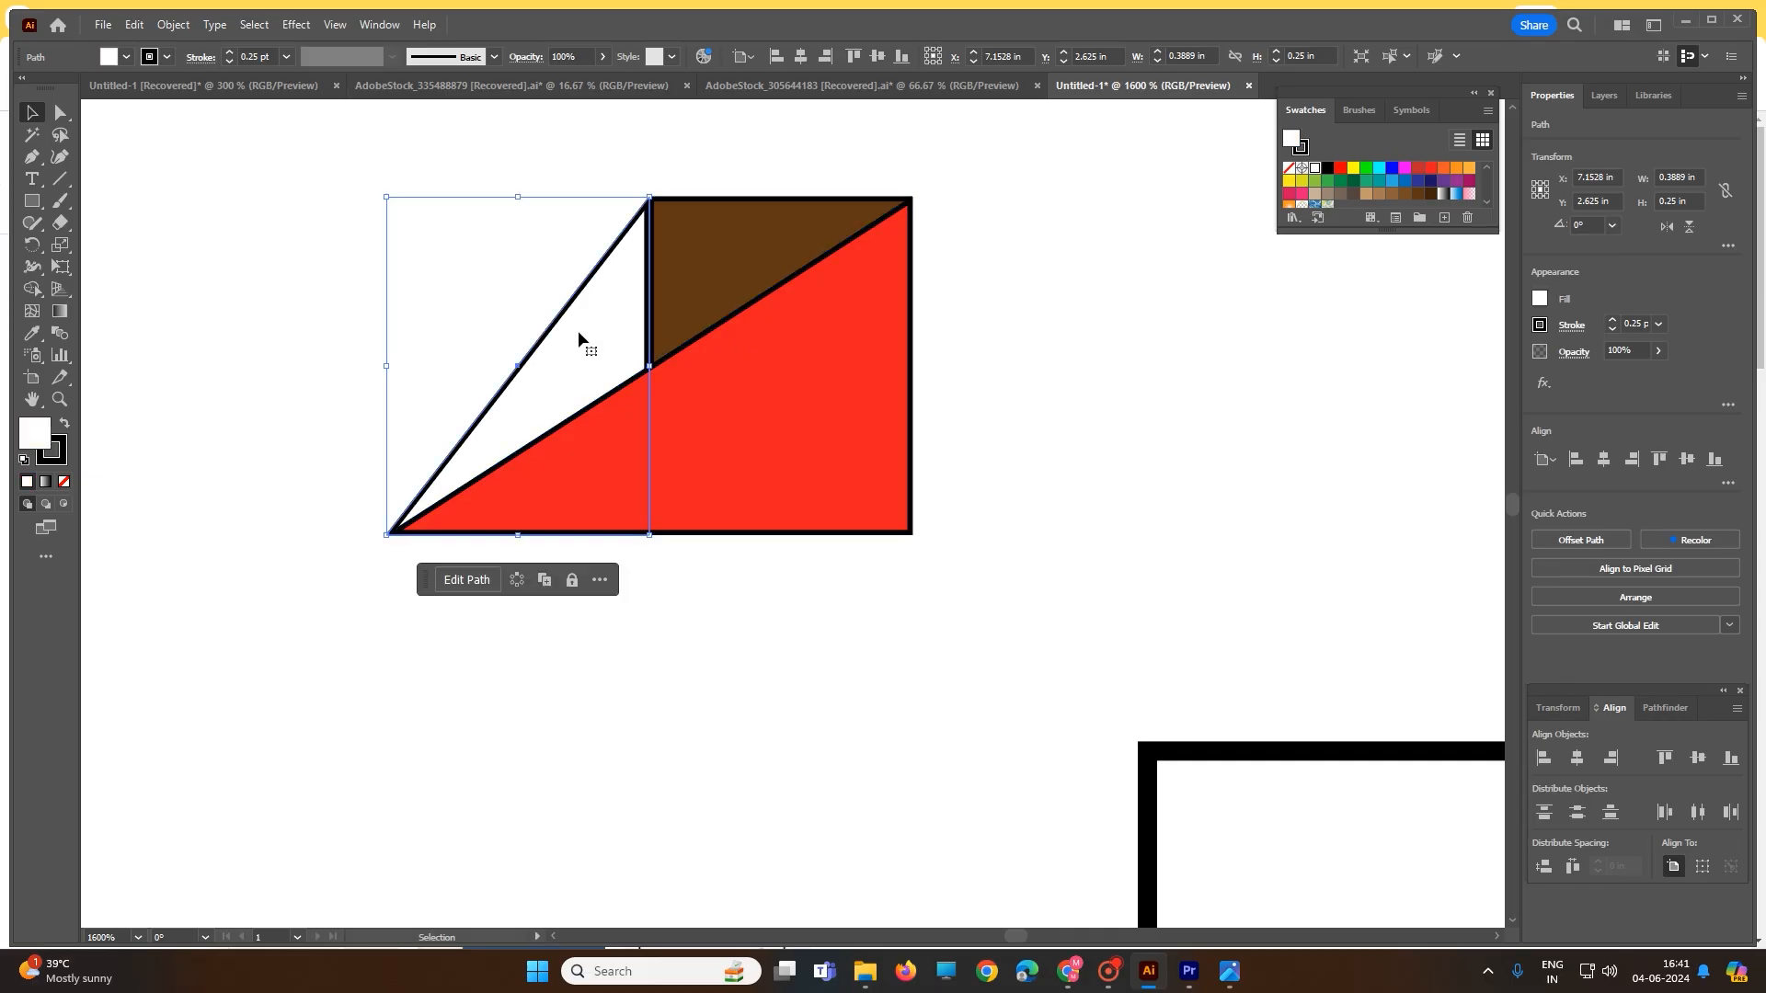
{"action": "left_click", "coordinate": [1431, 168]}
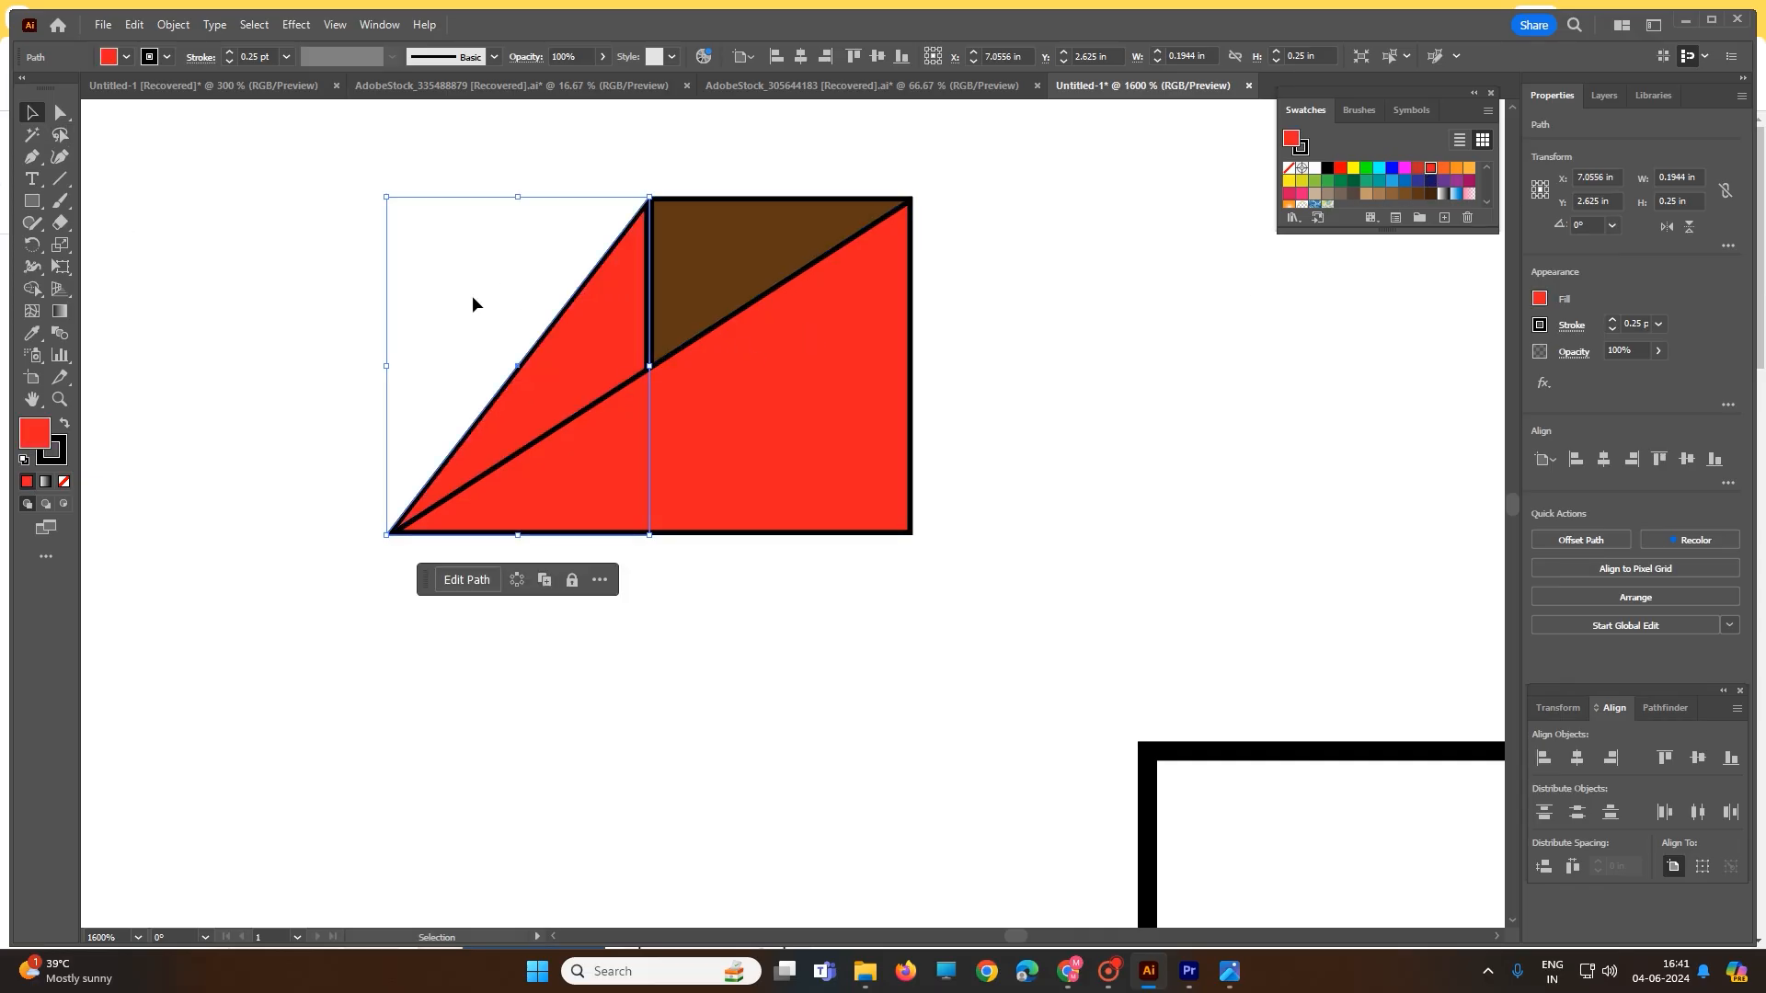
{"action": "left_click", "coordinate": [737, 257]}
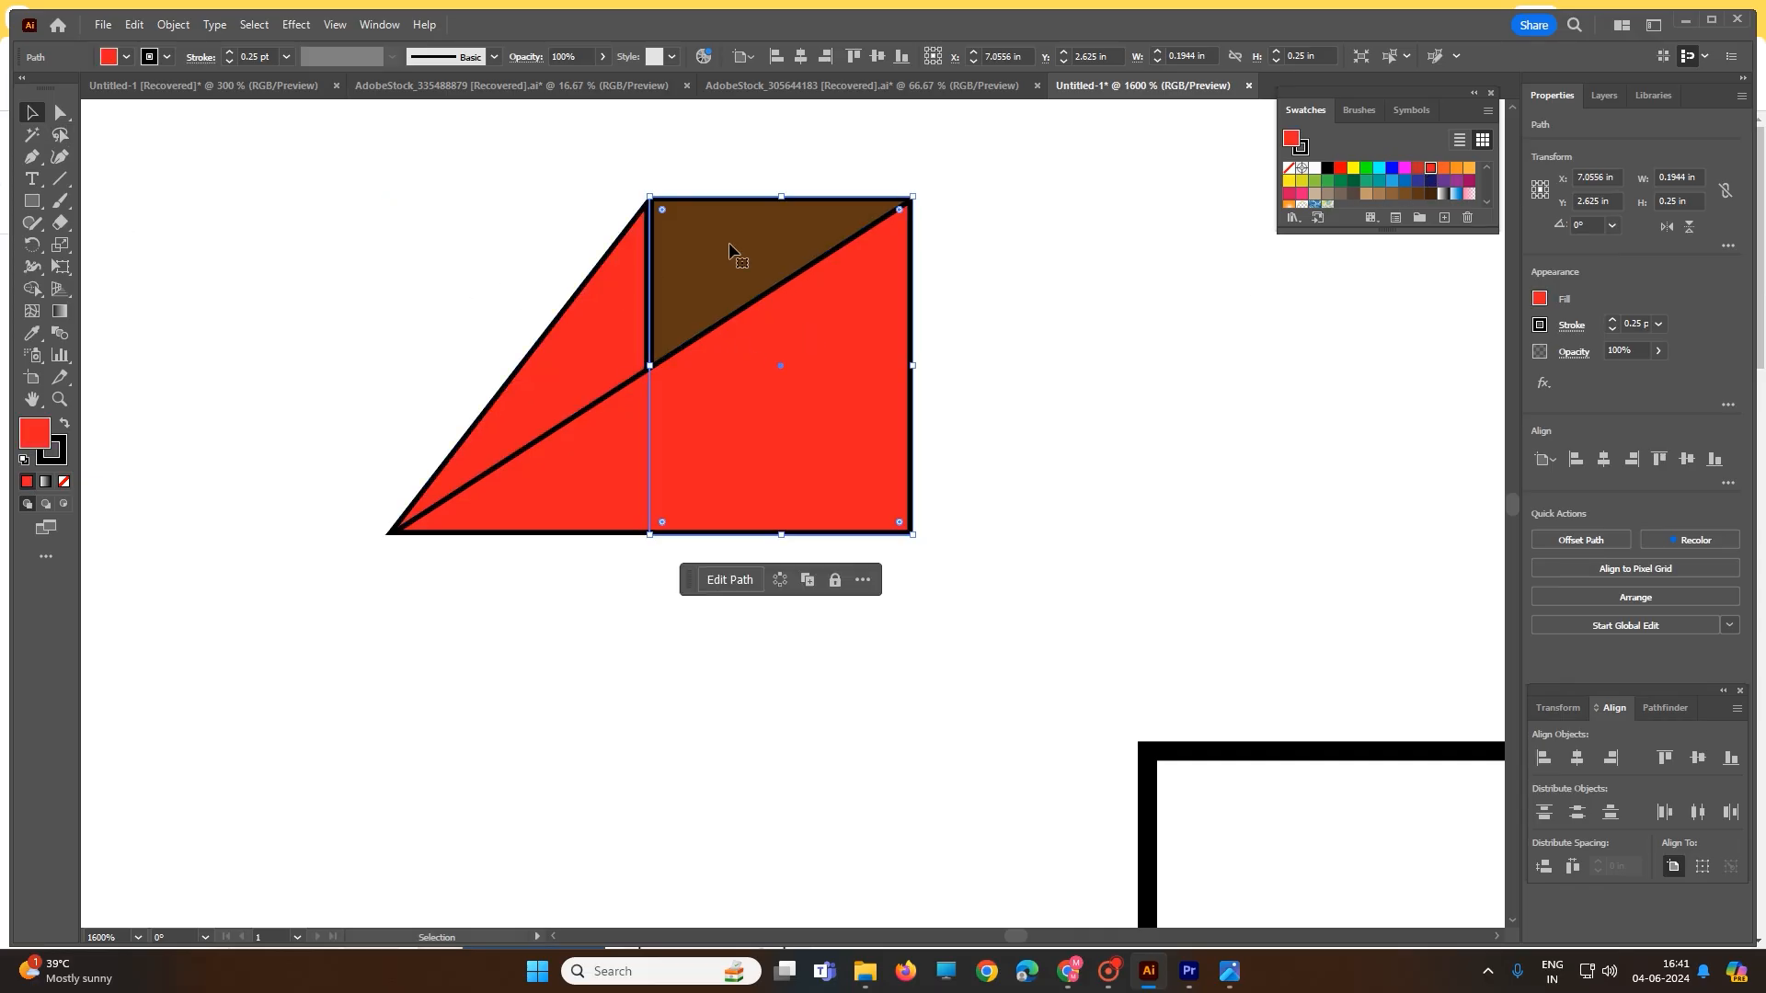
{"action": "left_click", "coordinate": [1366, 168]}
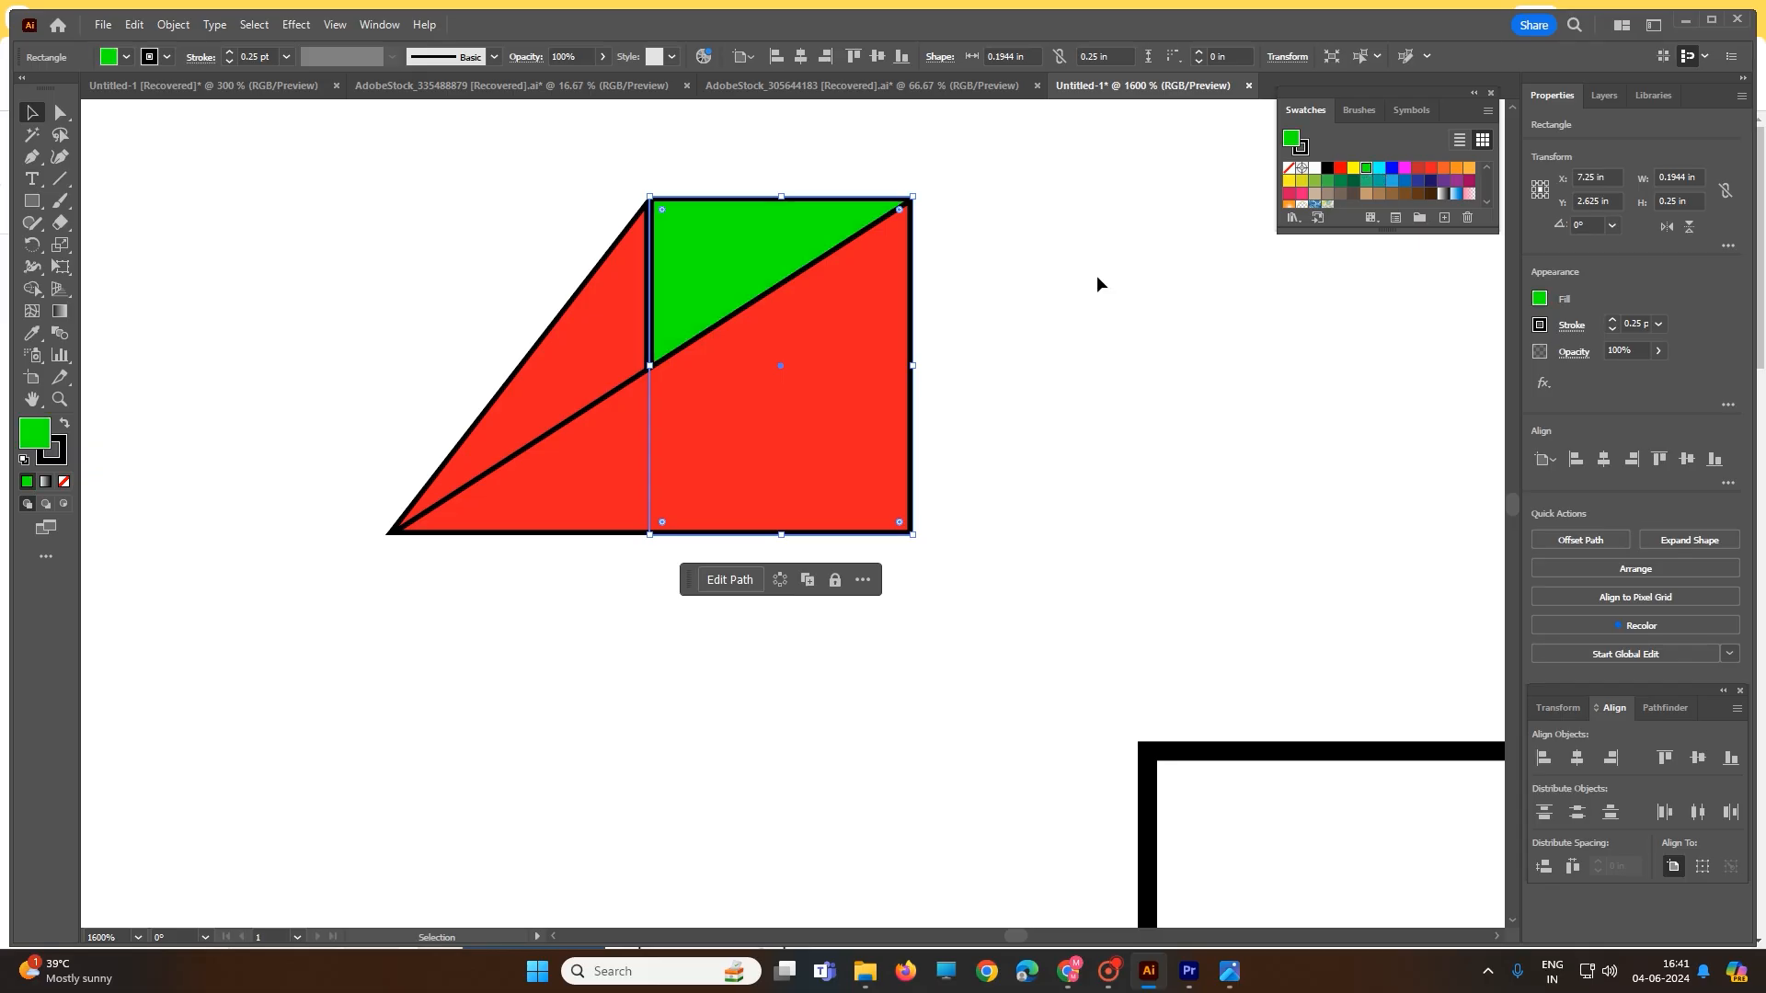
{"action": "left_click", "coordinate": [415, 317]}
{"action": "scroll", "coordinate": [444, 338], "scroll_direction": "down", "scroll_amount": 1}
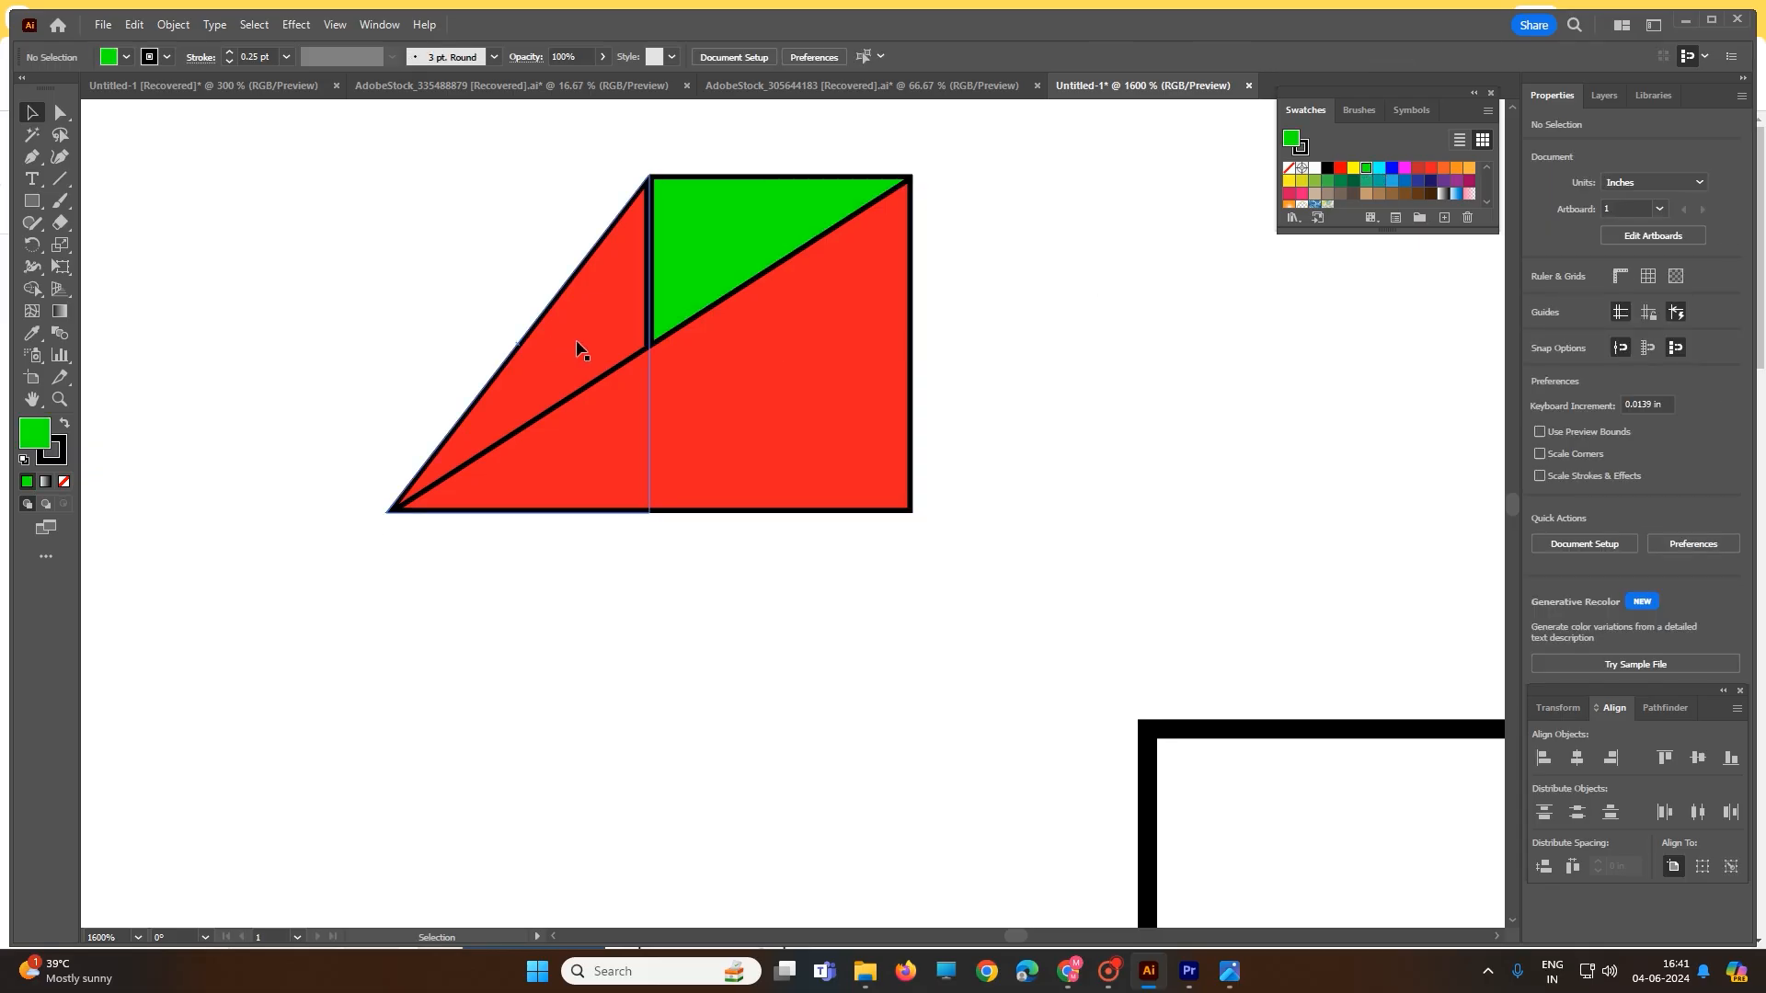
- Move the red-and-green triangle logo onto the card and draw a text box beside it
{"action": "scroll", "coordinate": [579, 347], "scroll_direction": "down", "scroll_amount": 5}
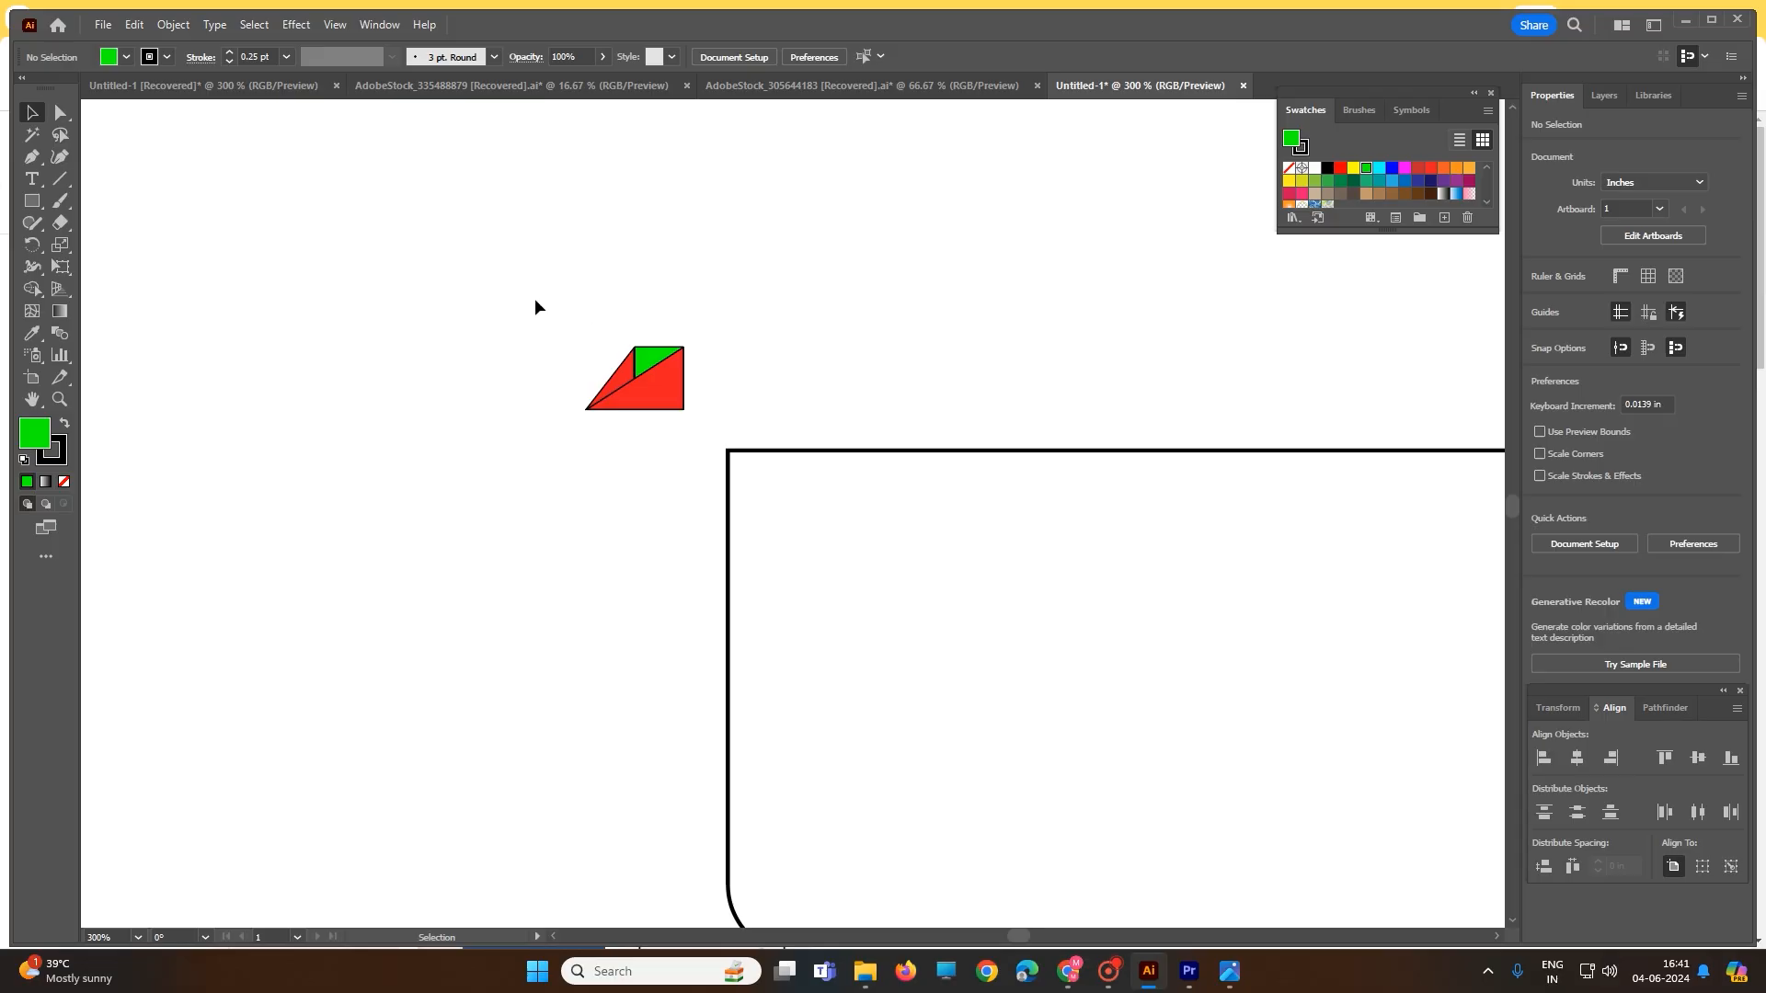
{"action": "left_click_drag", "start_coordinate": [535, 306], "coordinate": [826, 521]}
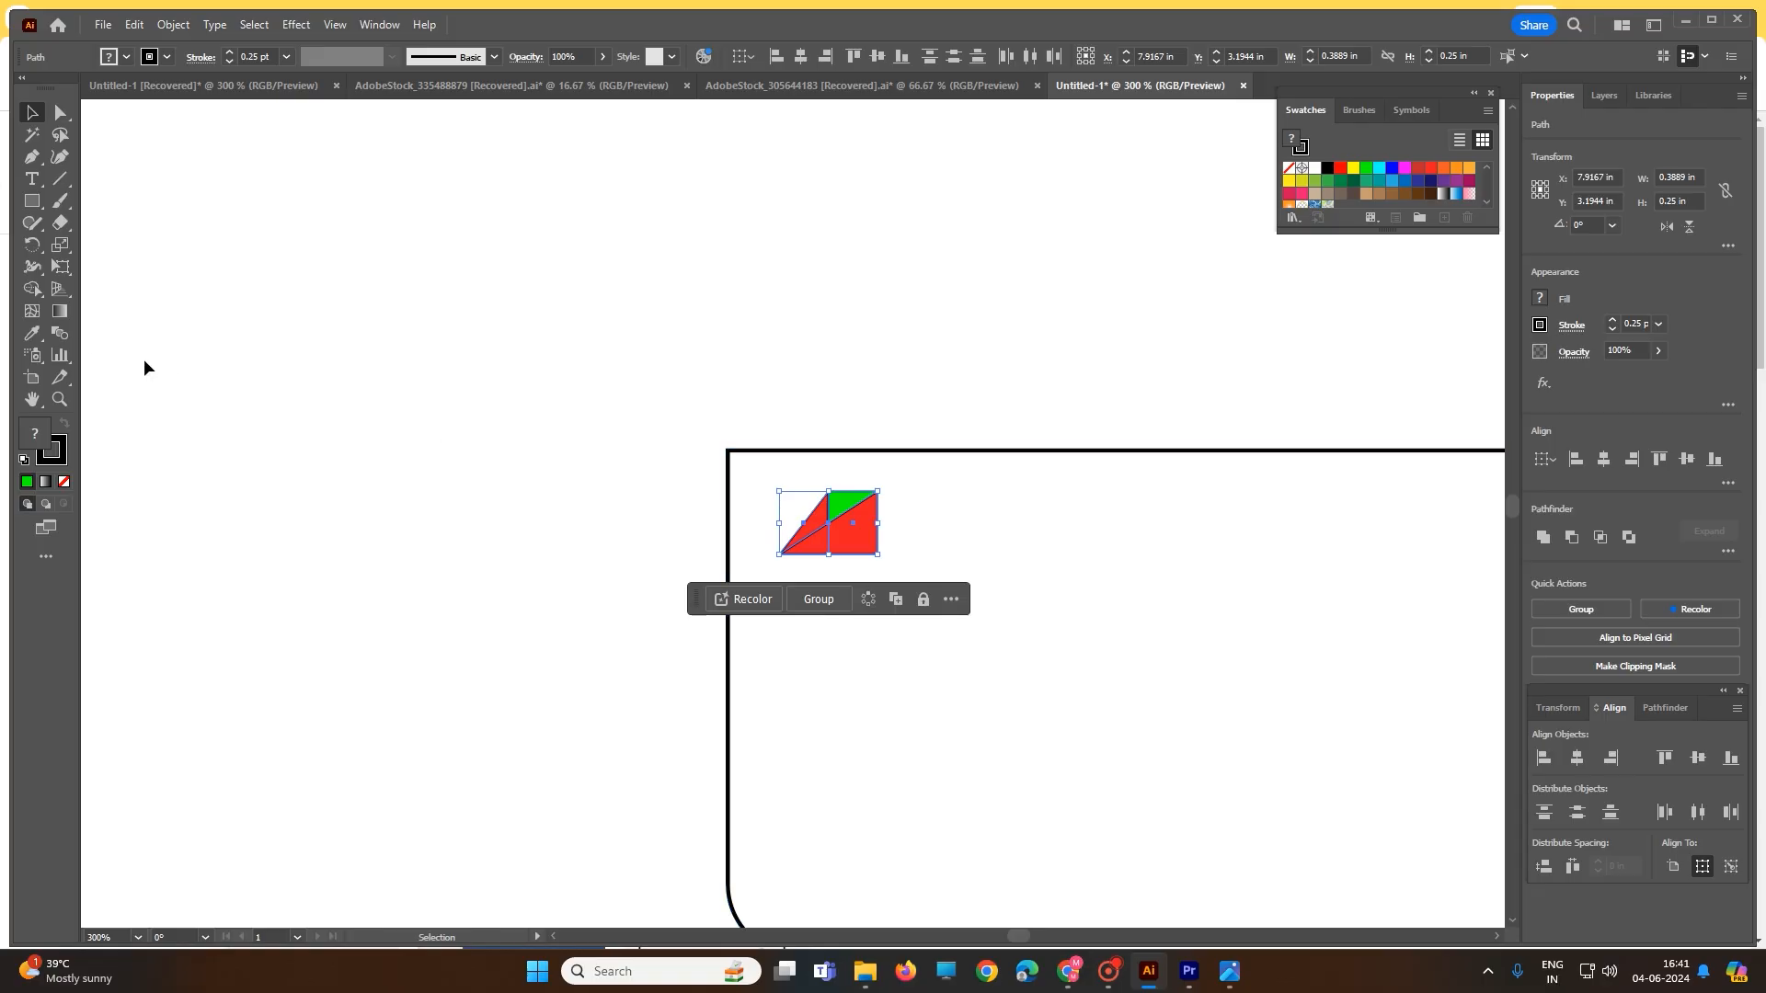
{"action": "left_click", "coordinate": [32, 179]}
{"action": "left_click_drag", "start_coordinate": [931, 490], "coordinate": [1195, 570]}
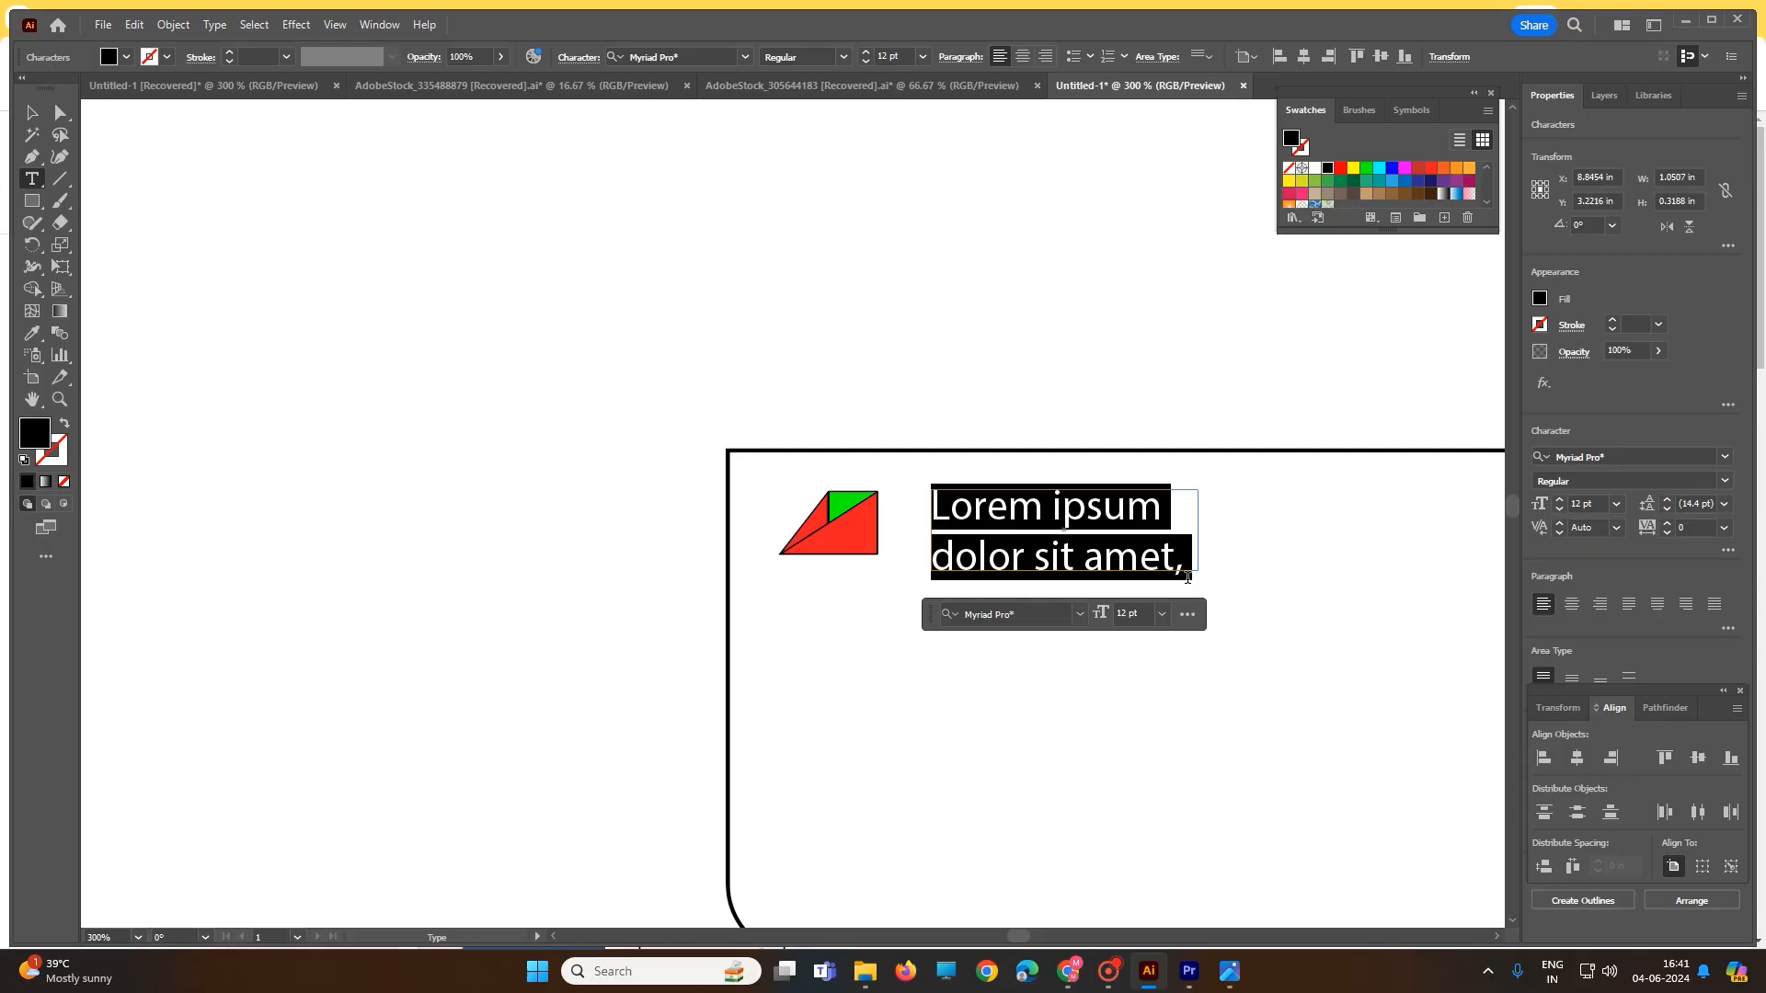
- Type 'ChhapDesign' into the text box, correcting the mistyped lowercase d
{"action": "type", "text": "C"}
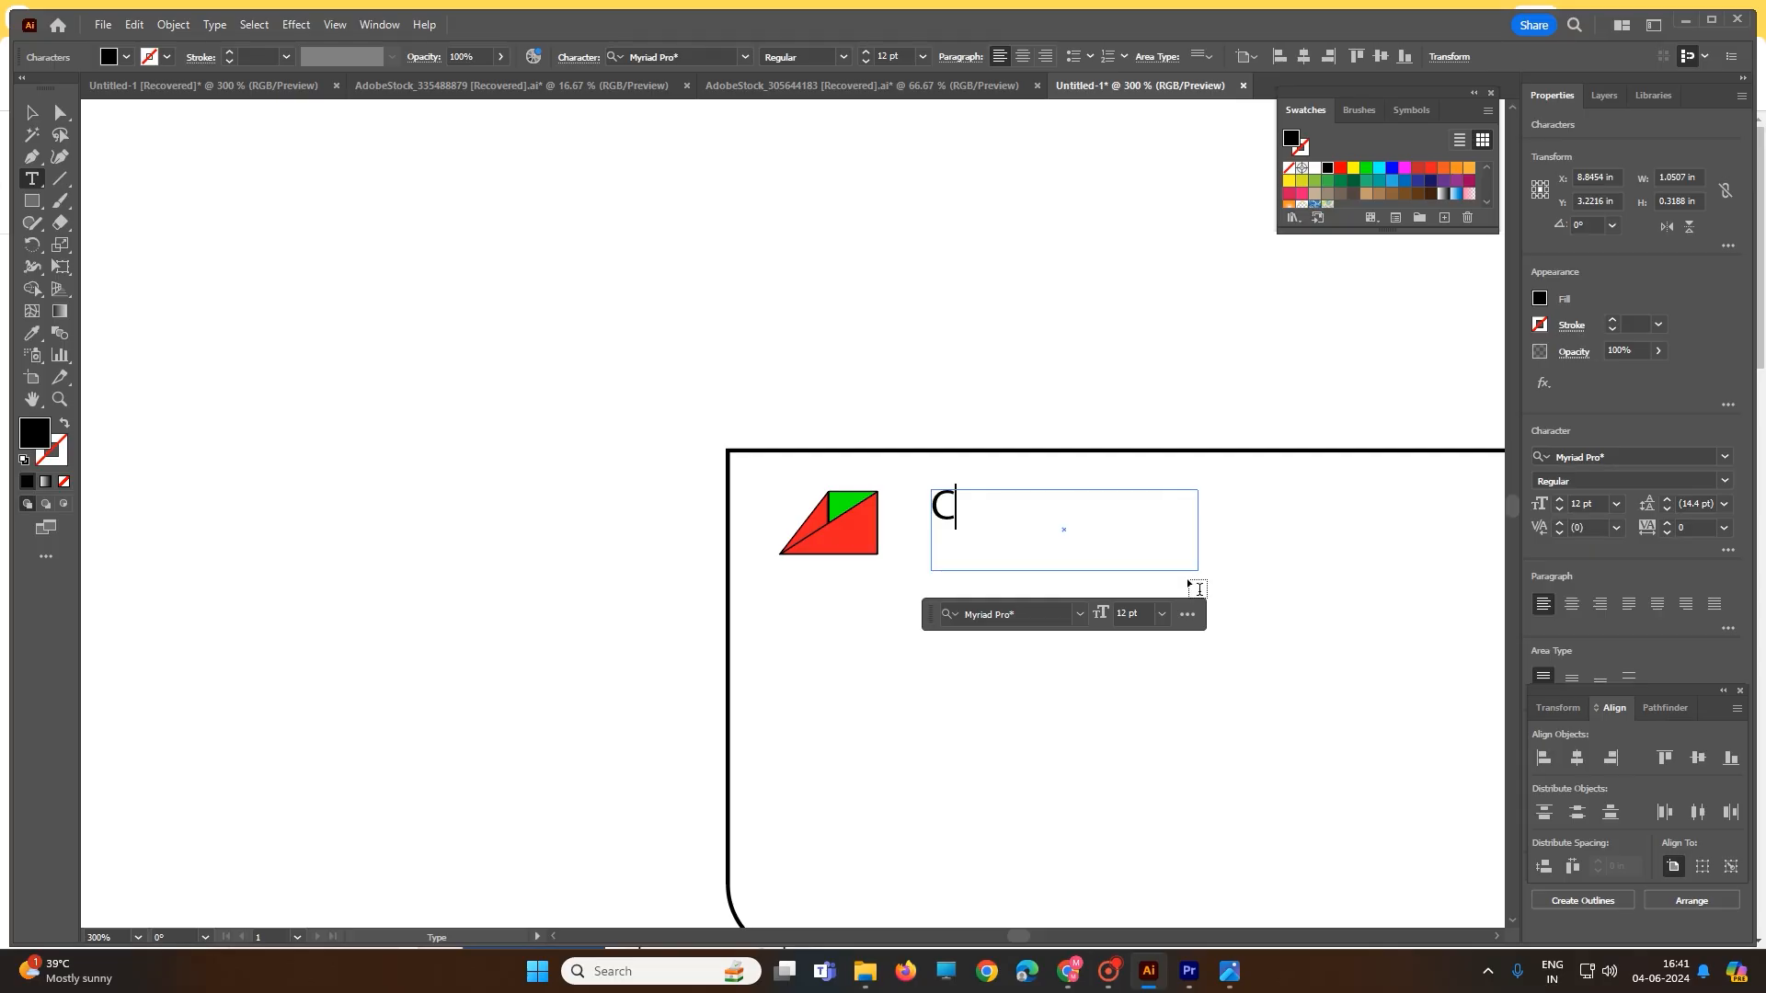
{"action": "type", "text": "hhapDe"}
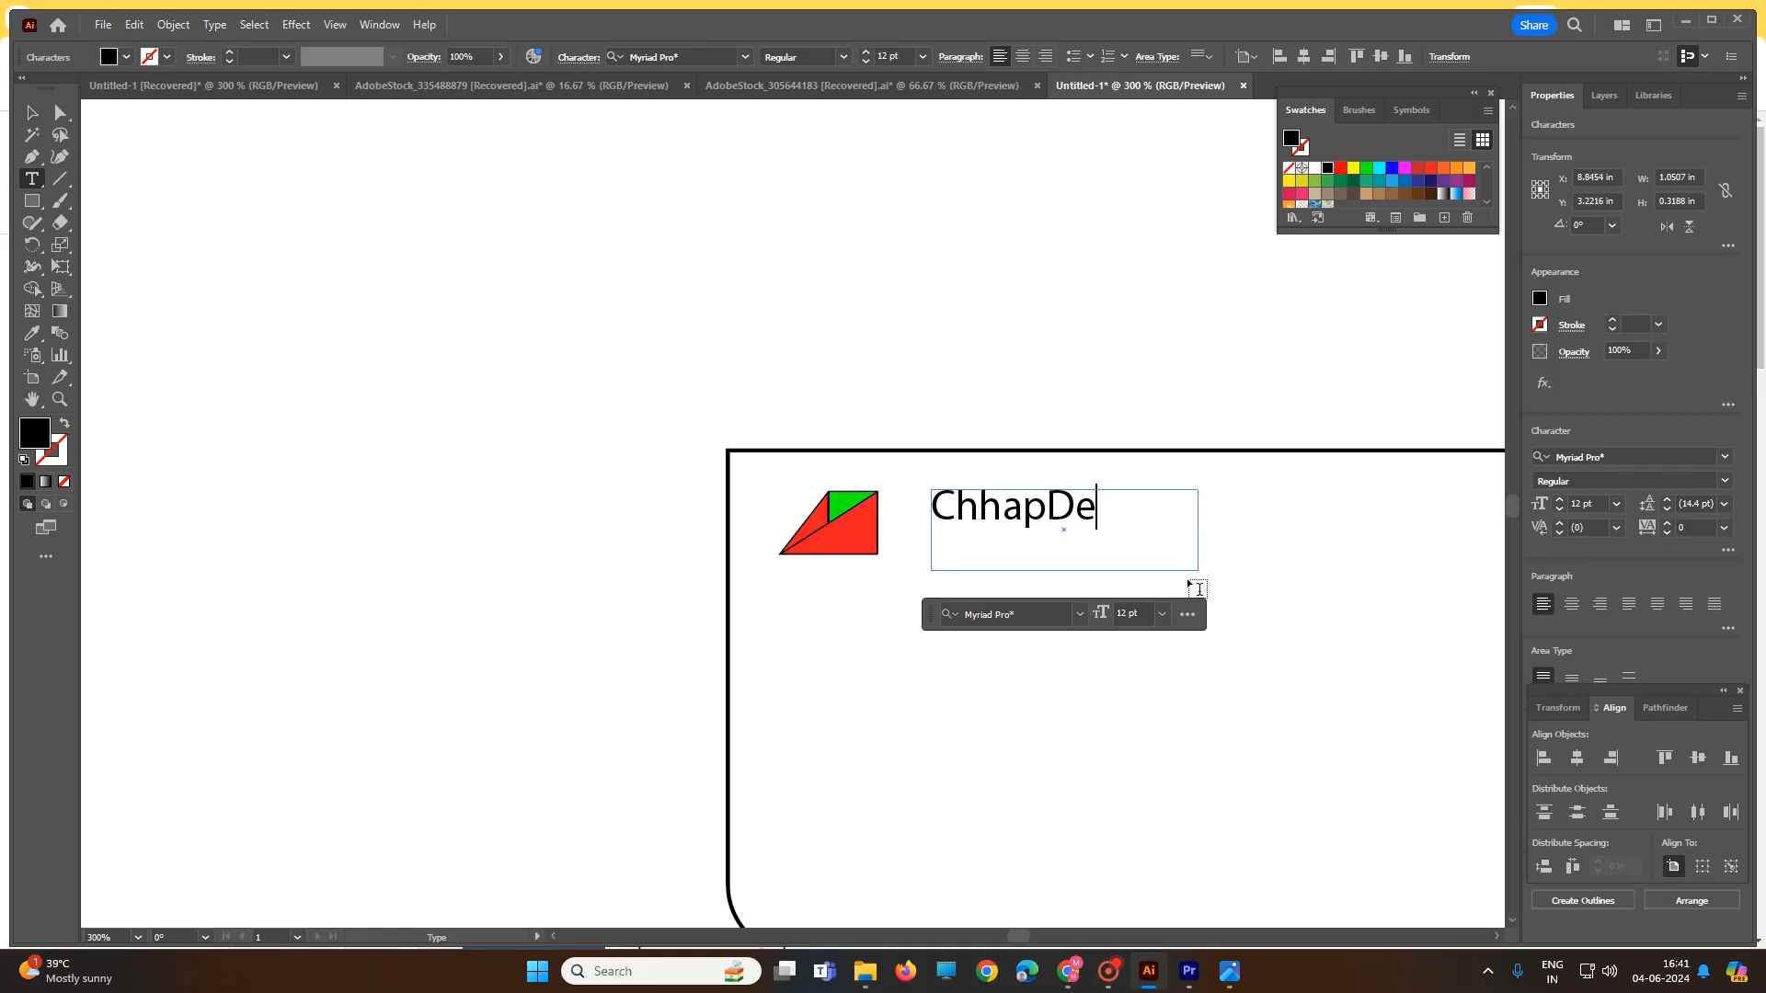
{"action": "type", "text": "sign"}
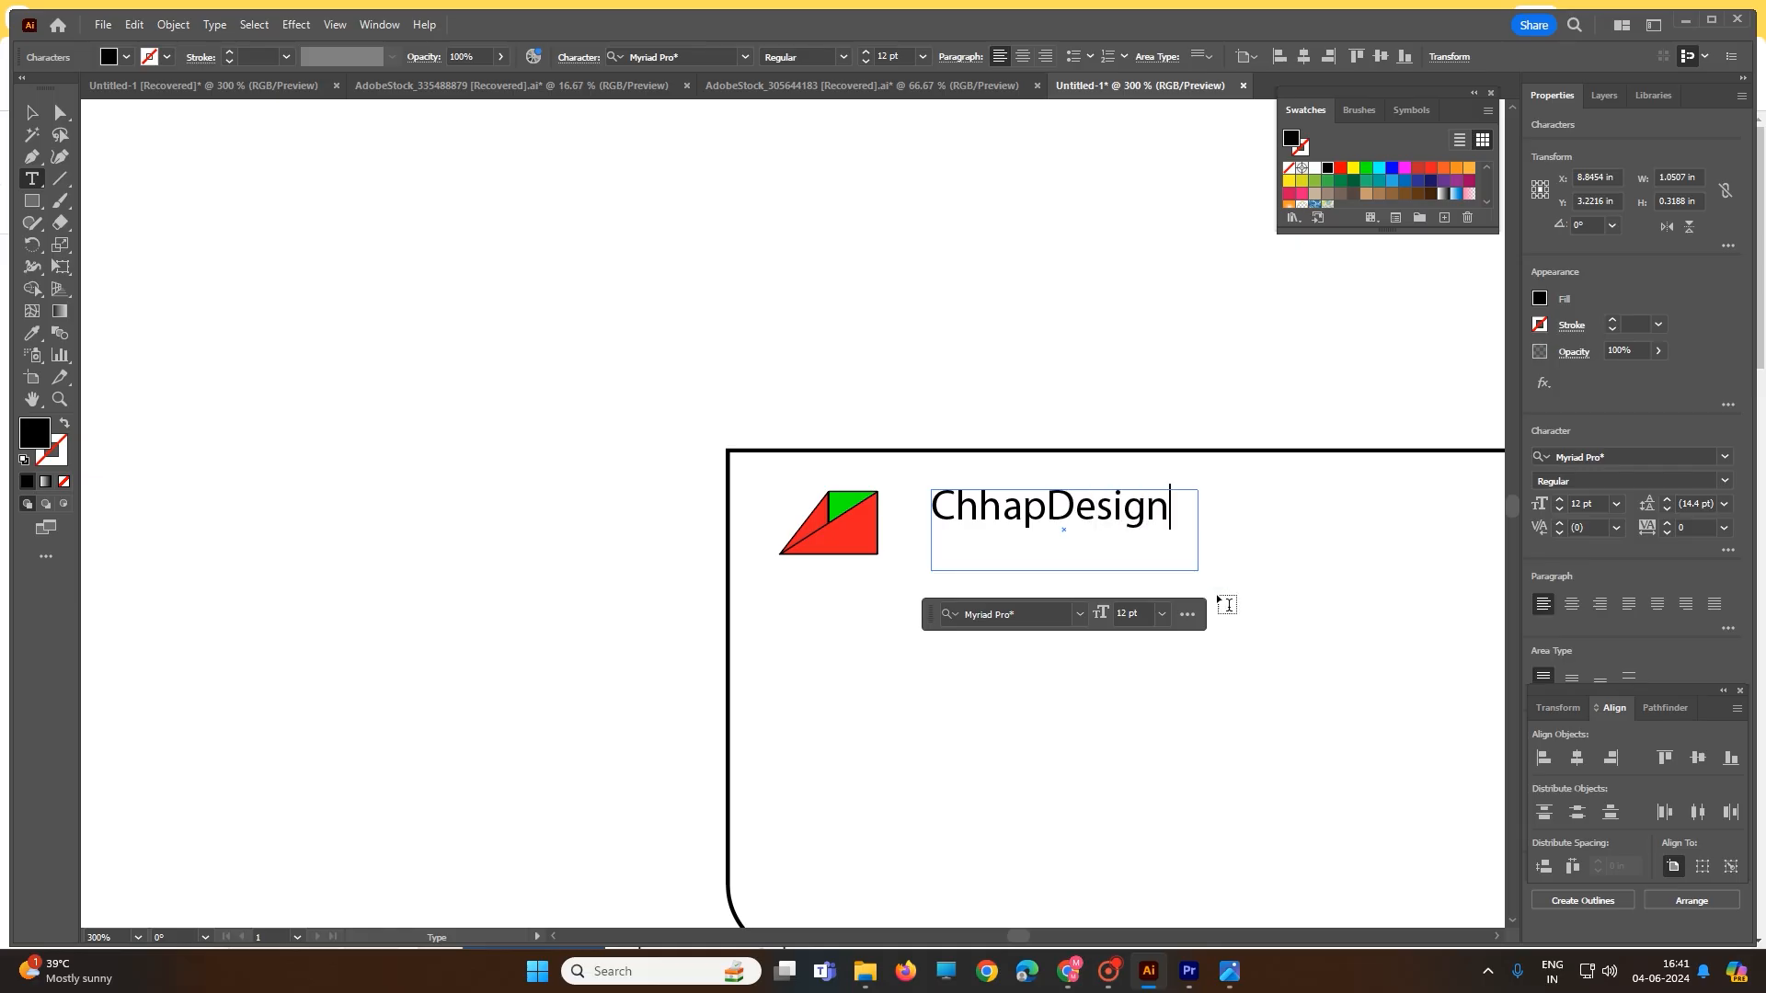
{"action": "left_click_drag", "start_coordinate": [1072, 505], "coordinate": [1058, 508]}
{"action": "left_click", "coordinate": [40, 189]}
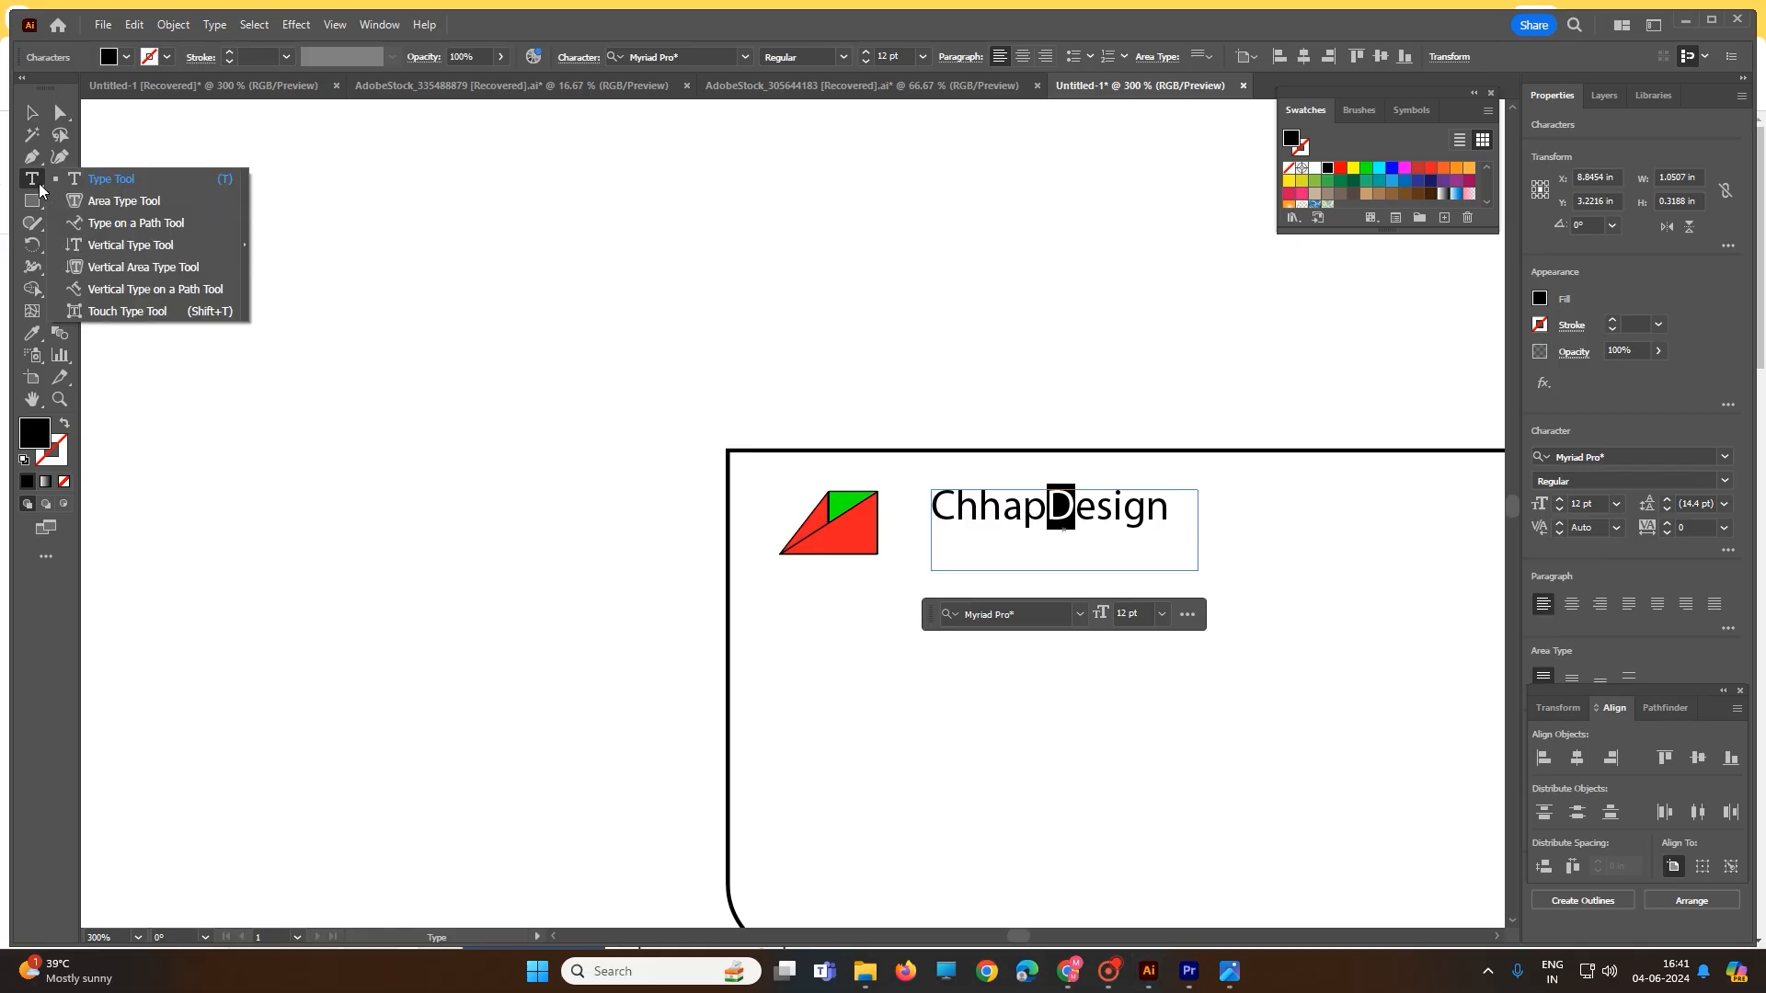
- Enlarge the letter D of ChhapDesign with the Touch Type Tool
{"action": "left_click", "coordinate": [129, 311]}
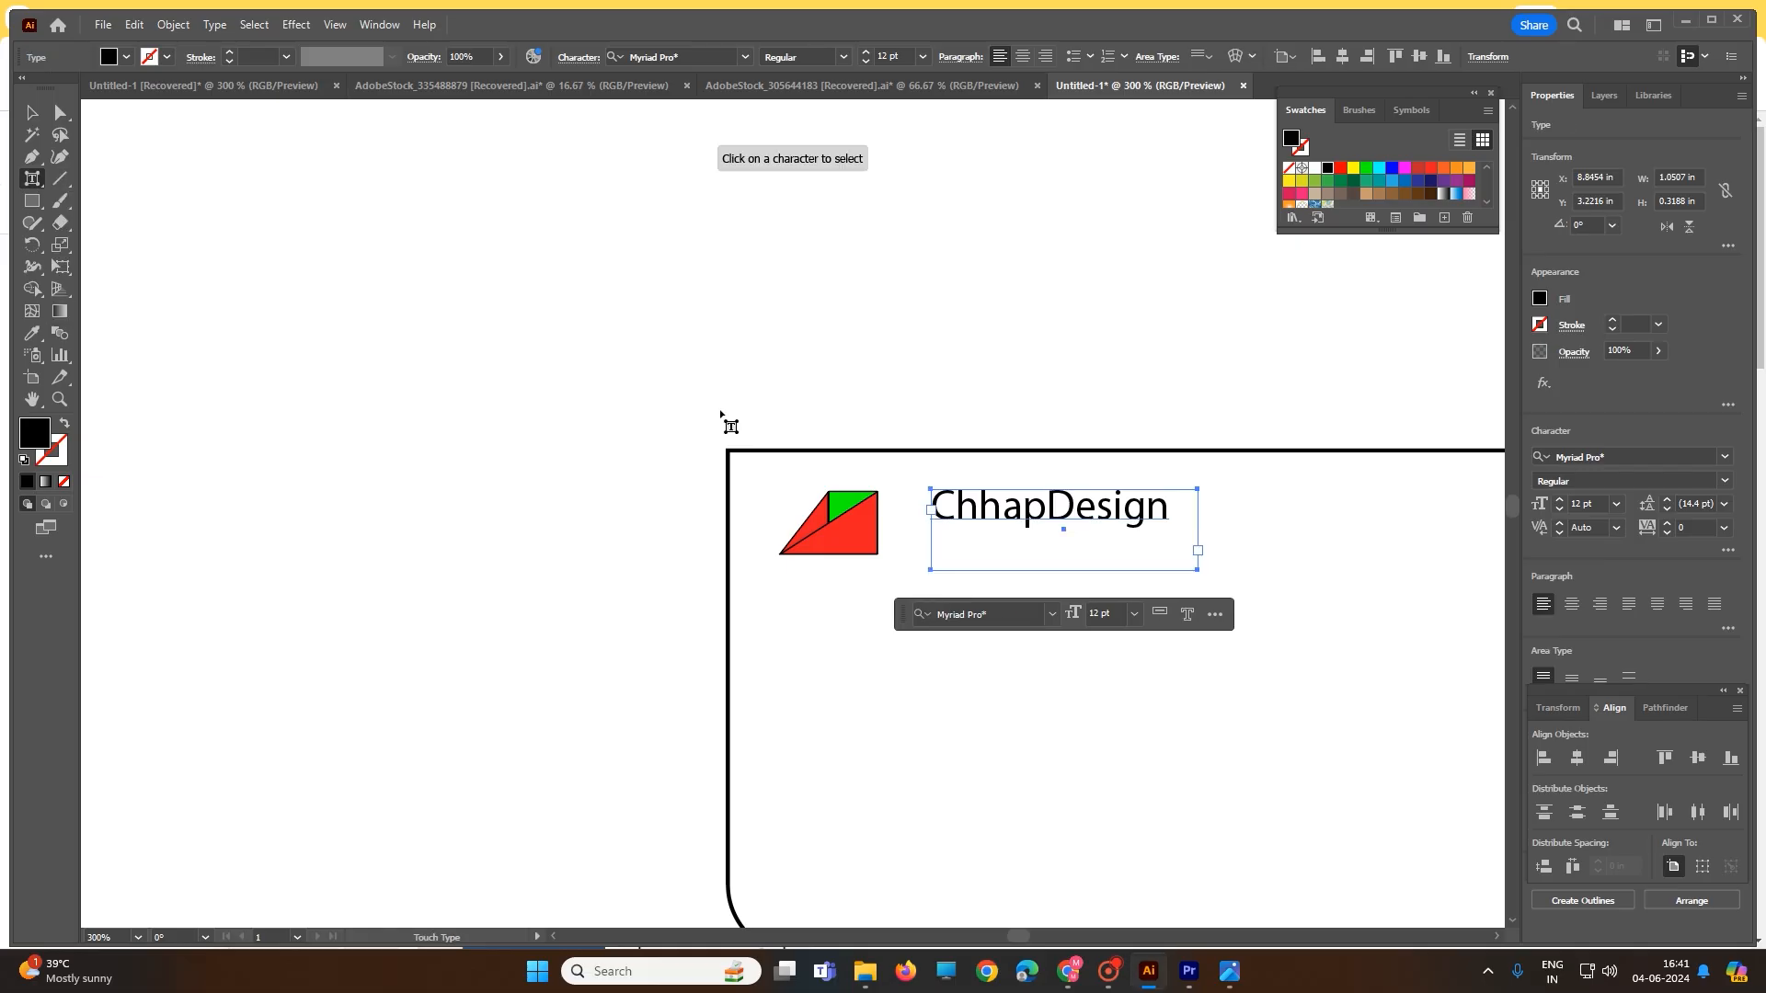
{"action": "left_click", "coordinate": [1060, 509]}
{"action": "left_click_drag", "start_coordinate": [1074, 488], "coordinate": [1085, 460]}
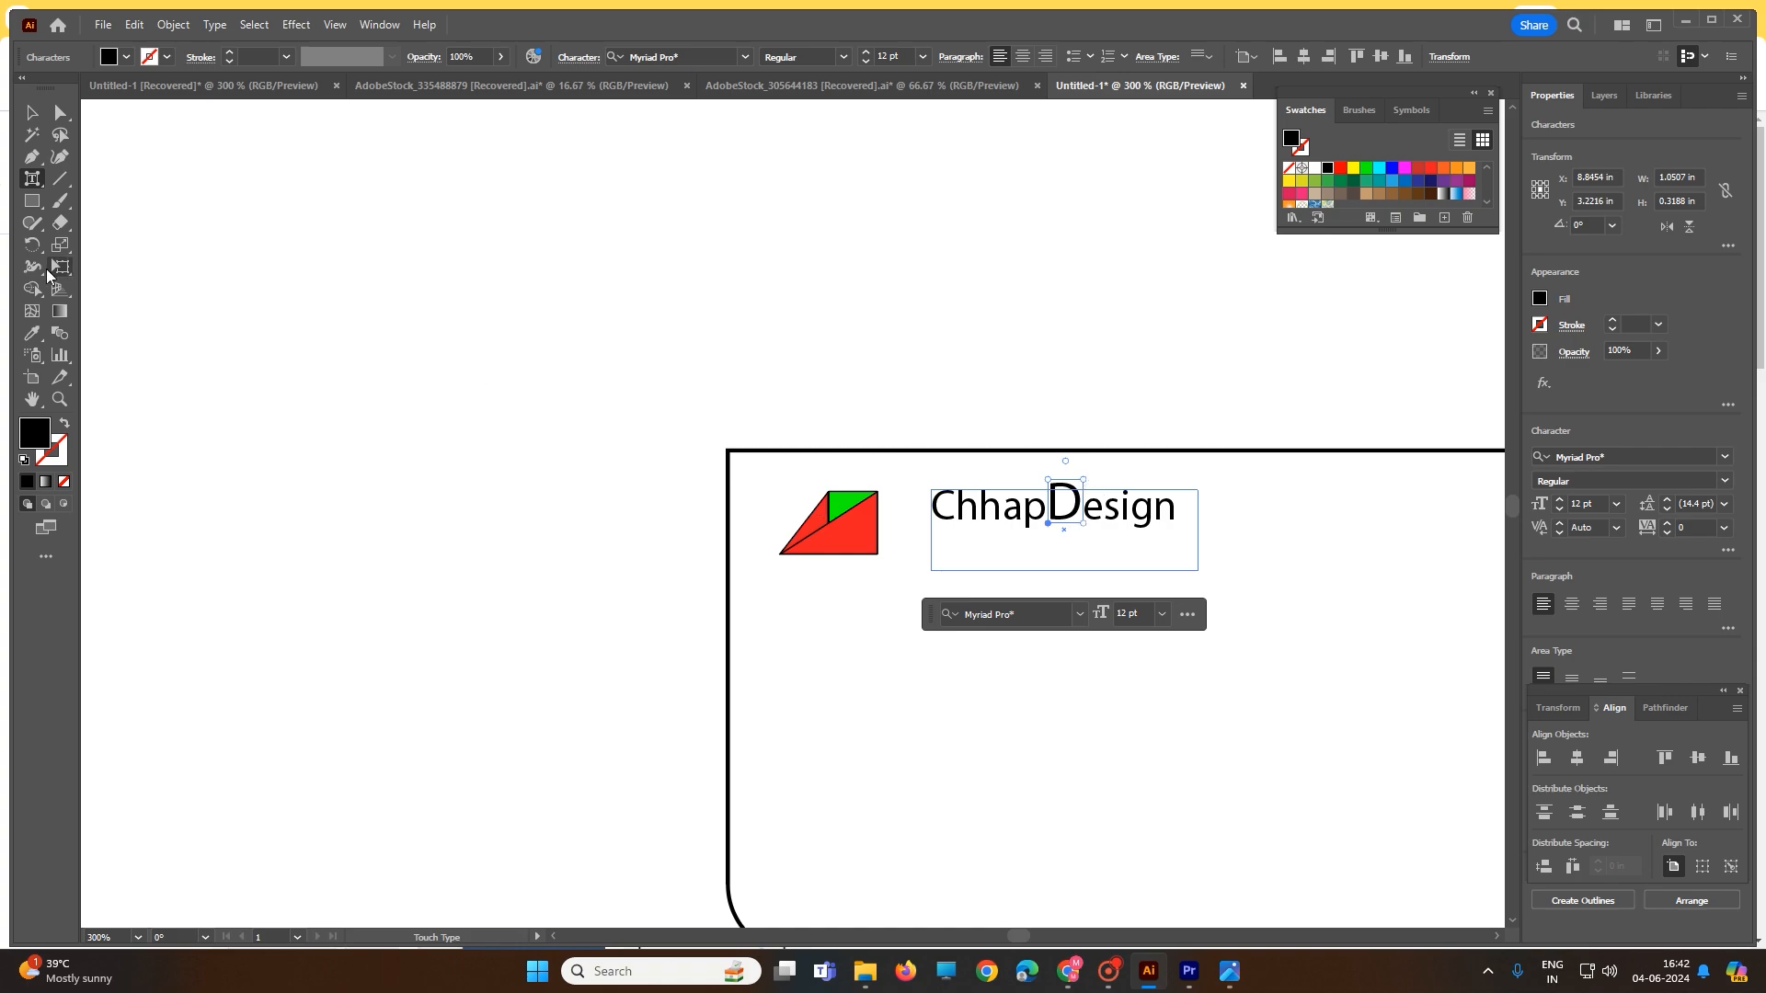
{"action": "left_click", "coordinate": [32, 112]}
{"action": "left_click", "coordinate": [37, 183]}
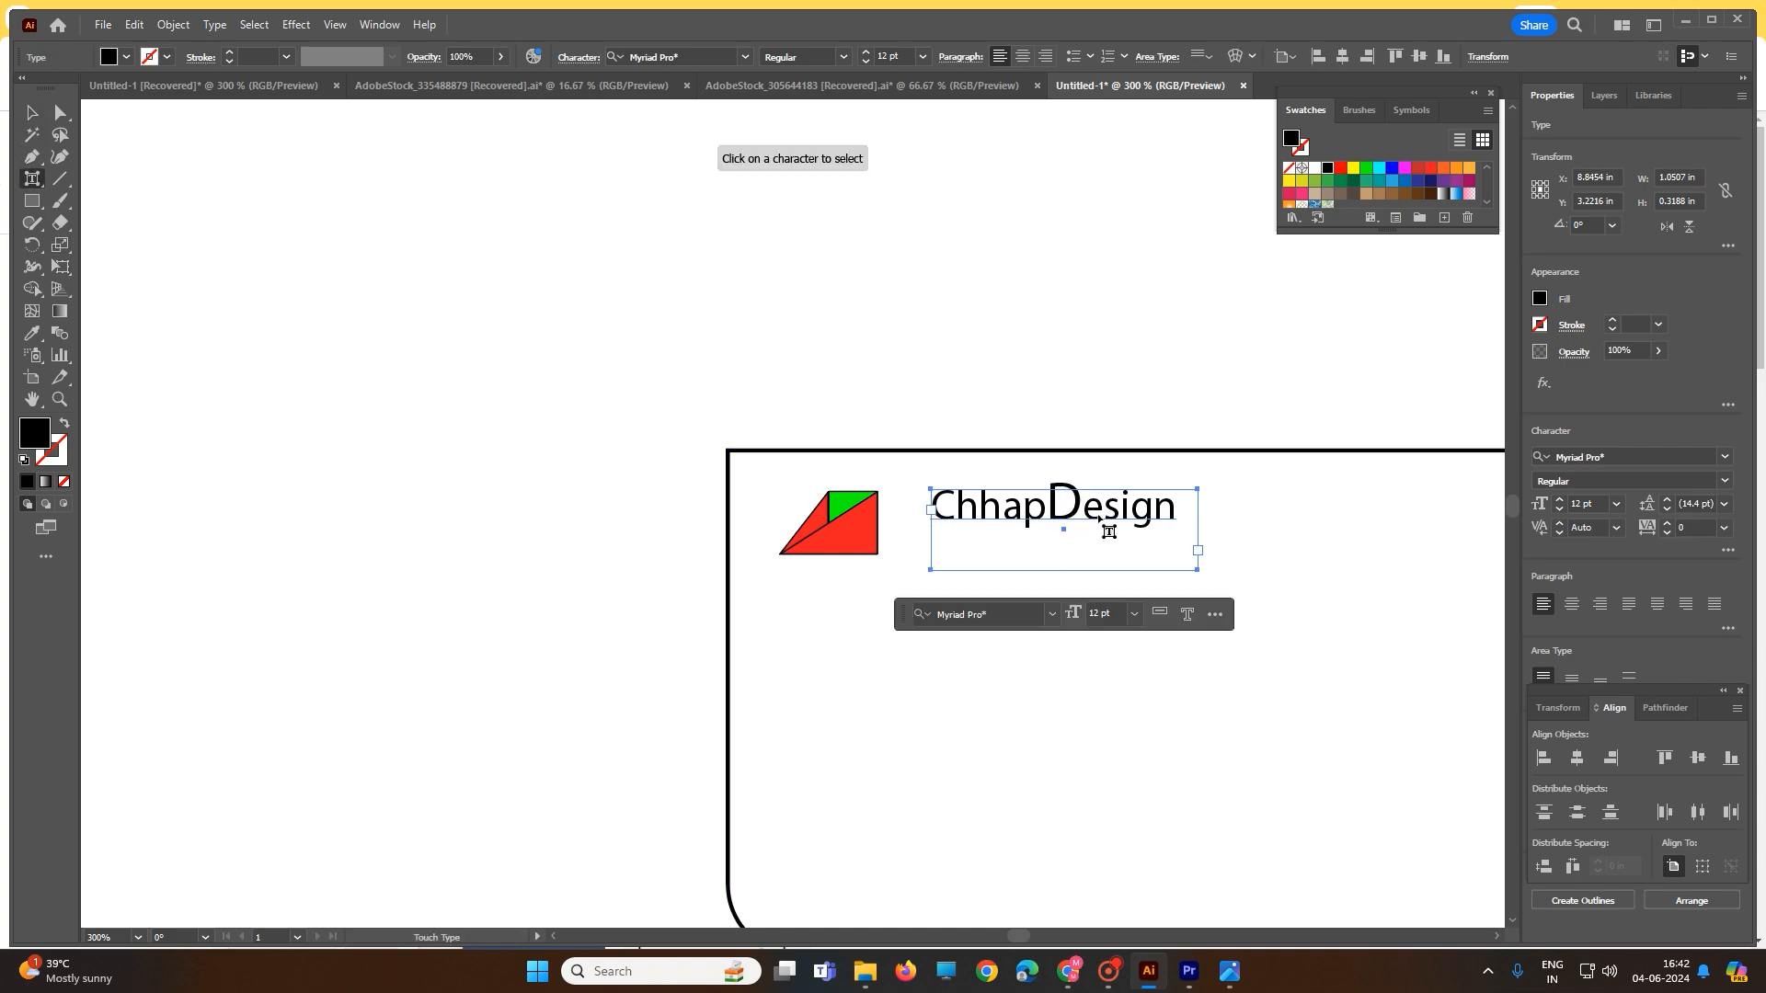
{"action": "left_click", "coordinate": [1066, 497]}
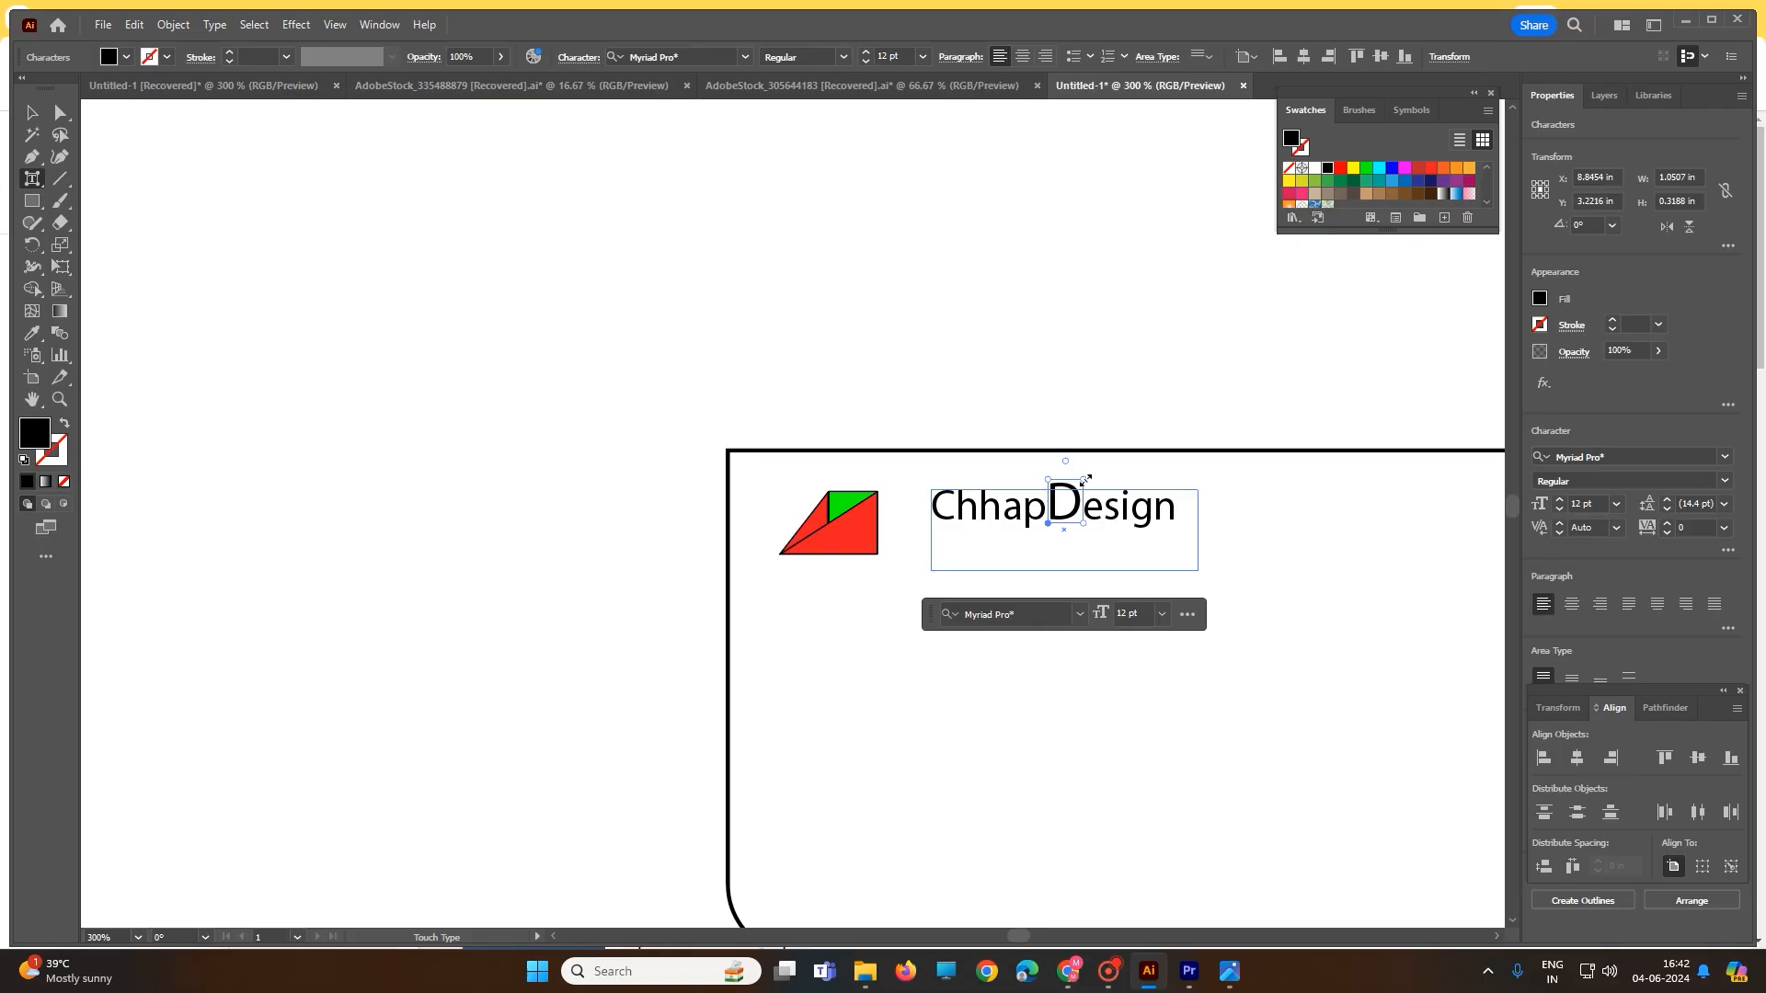
{"action": "left_click_drag", "start_coordinate": [1087, 479], "coordinate": [1090, 476]}
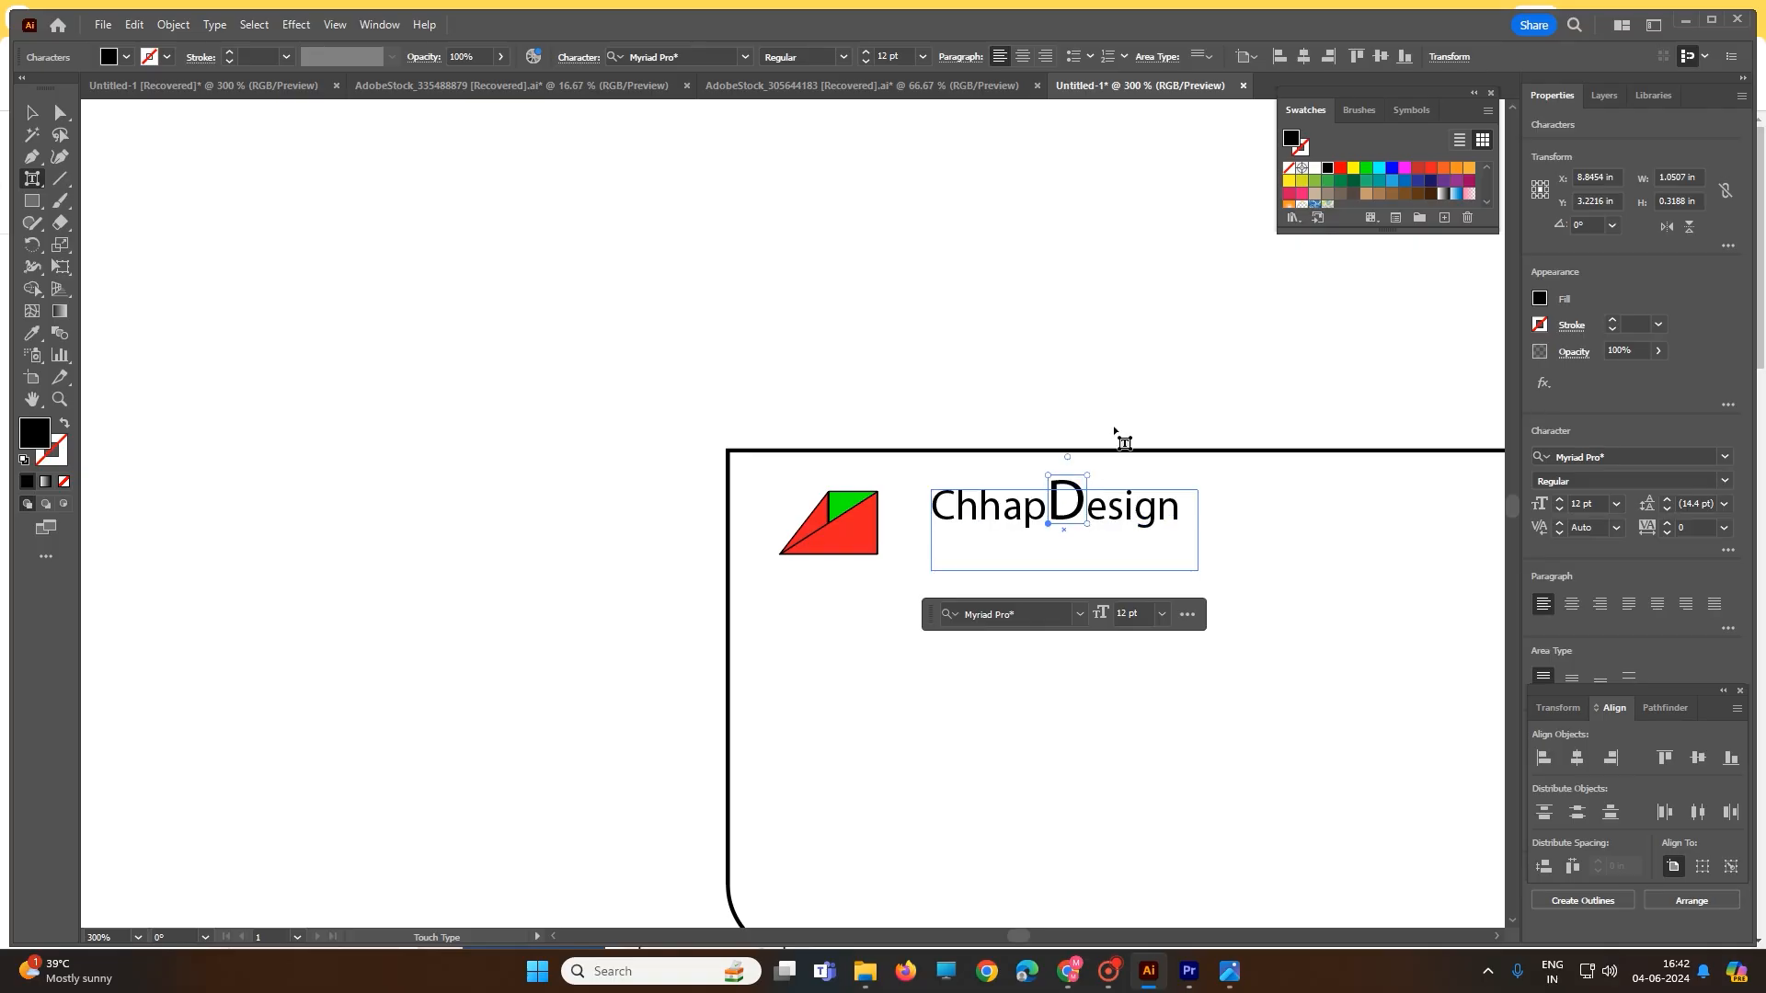
- Tilt the D and rotate the C clockwise
{"action": "left_click", "coordinate": [1114, 430]}
{"action": "left_click", "coordinate": [1081, 495]}
{"action": "left_click_drag", "start_coordinate": [1068, 456], "coordinate": [1079, 461]}
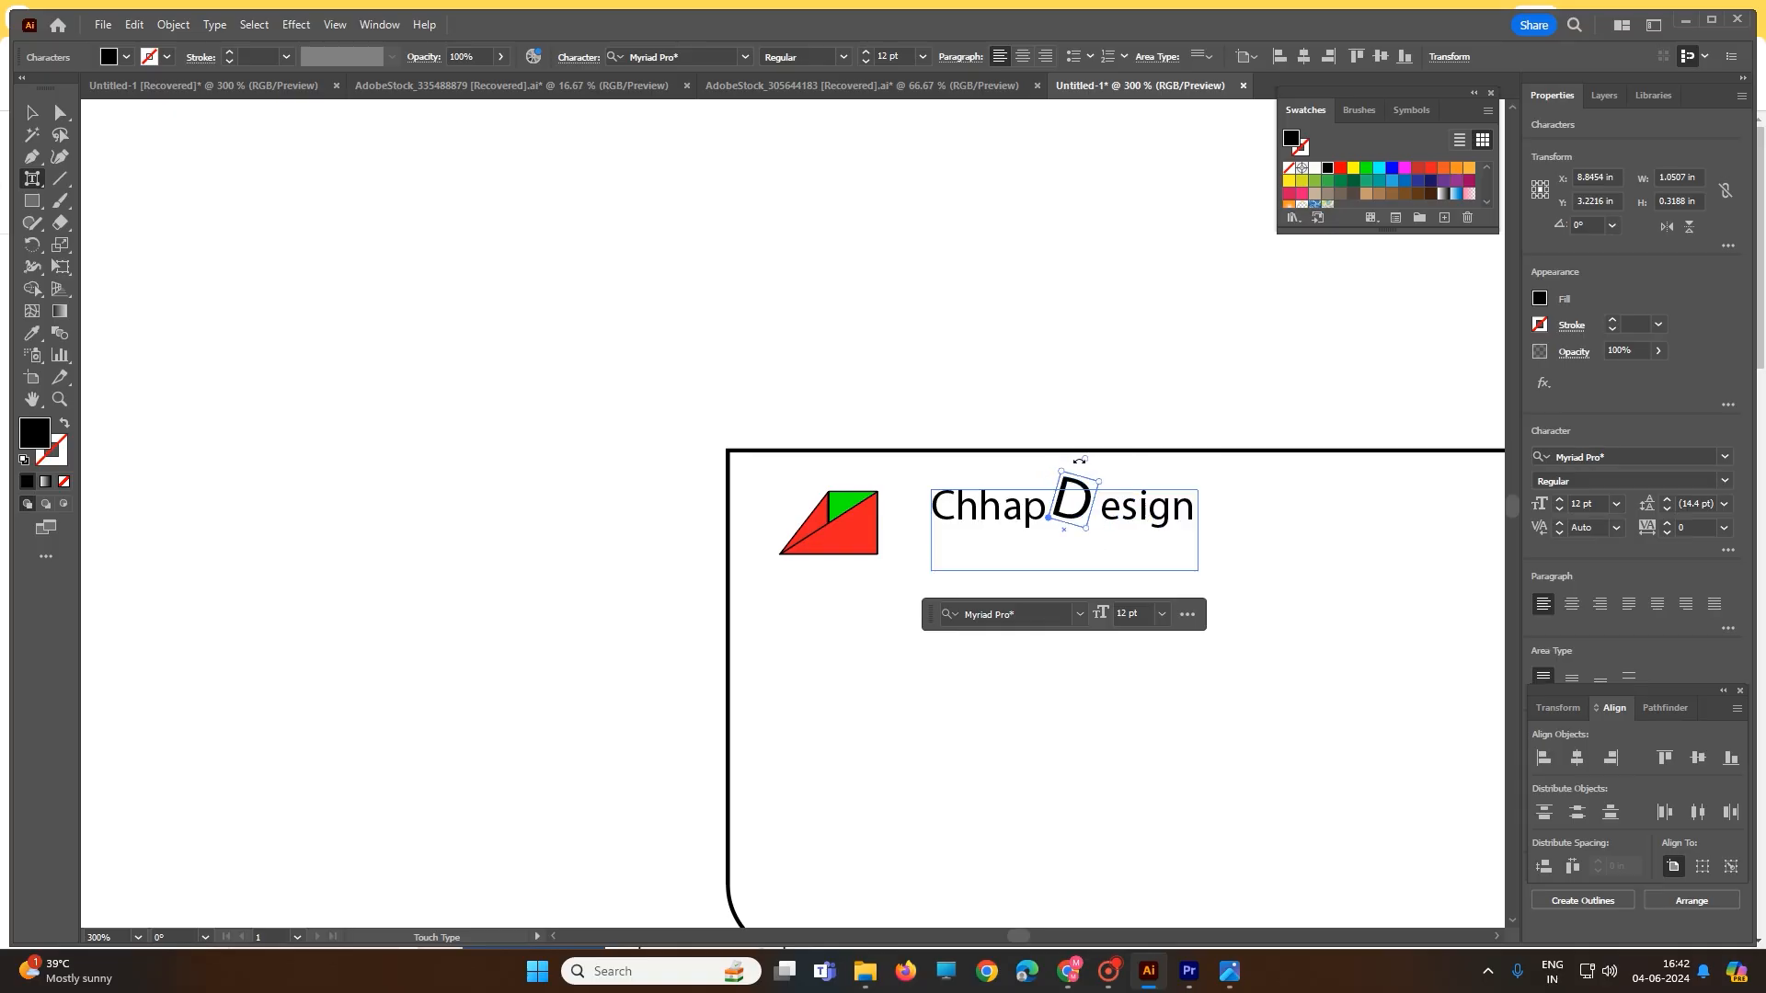
{"action": "left_click", "coordinate": [953, 522]}
{"action": "left_click_drag", "start_coordinate": [941, 467], "coordinate": [956, 470]}
{"action": "left_click", "coordinate": [1198, 541]}
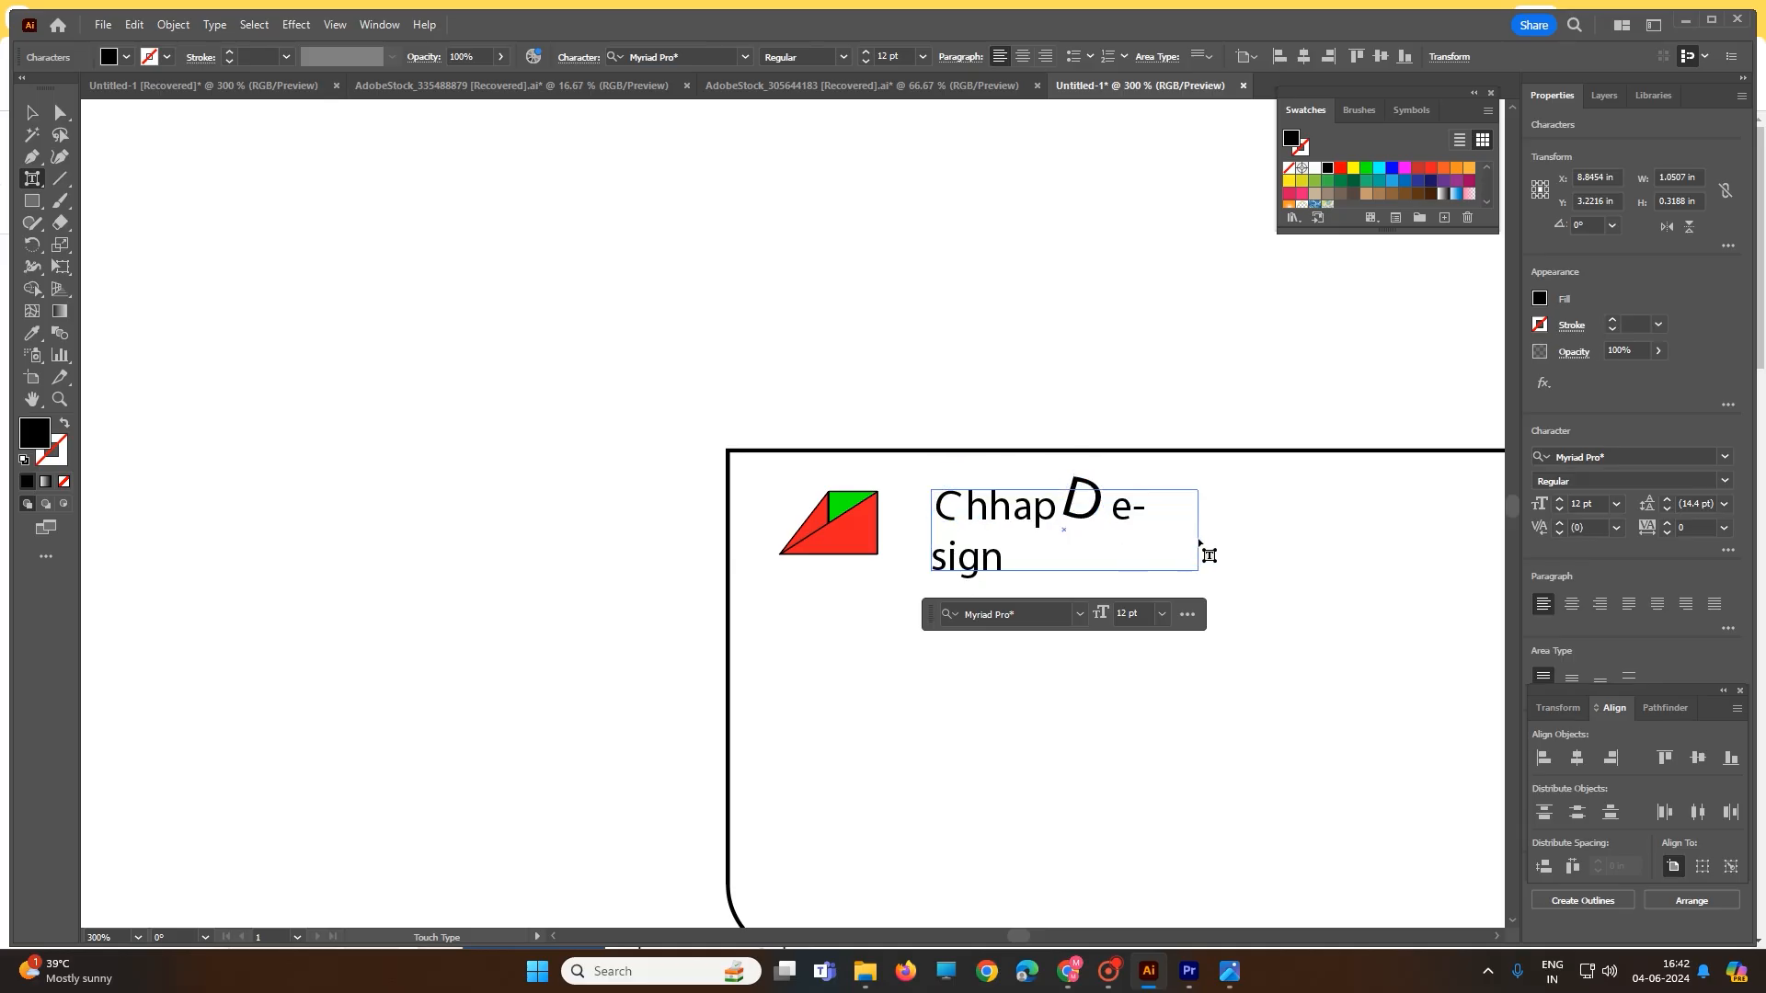
{"action": "left_click", "coordinate": [32, 111]}
{"action": "double_click", "coordinate": [970, 548]}
- Set the whole ChhapDesign wordmark to 14 pt
{"action": "key", "text": "ctrl+a"}
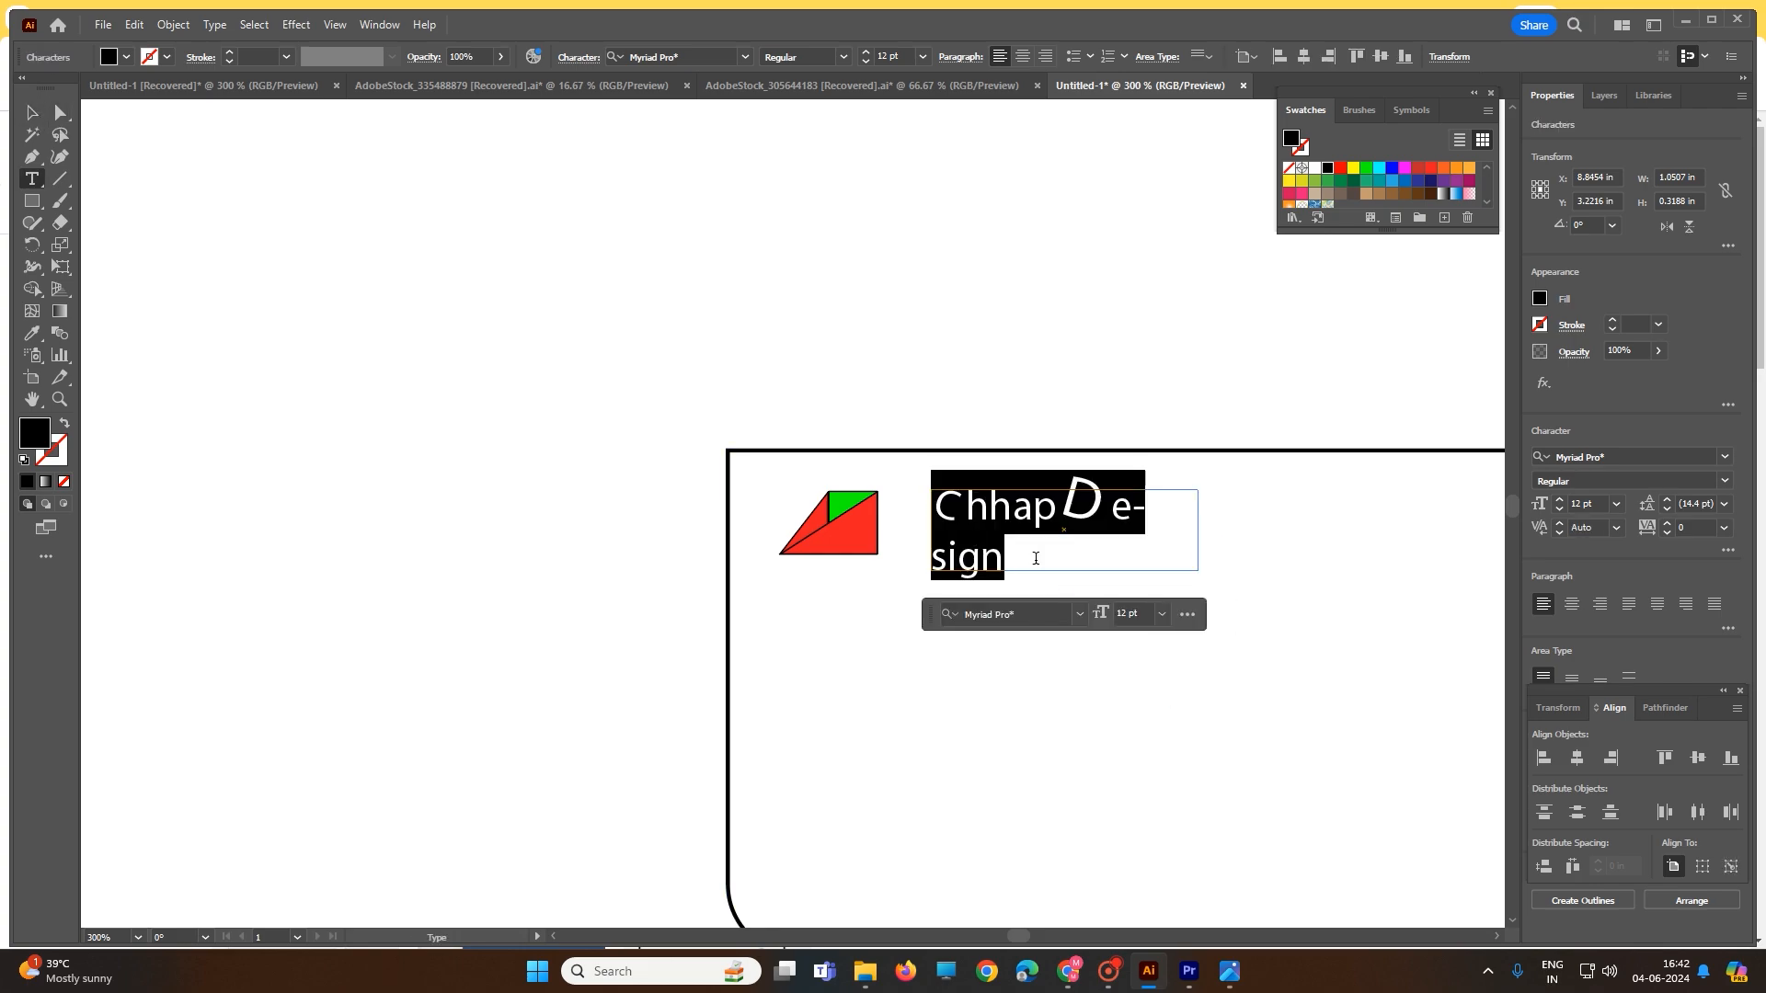
{"action": "left_click", "coordinate": [1161, 614]}
{"action": "left_click", "coordinate": [1181, 536]}
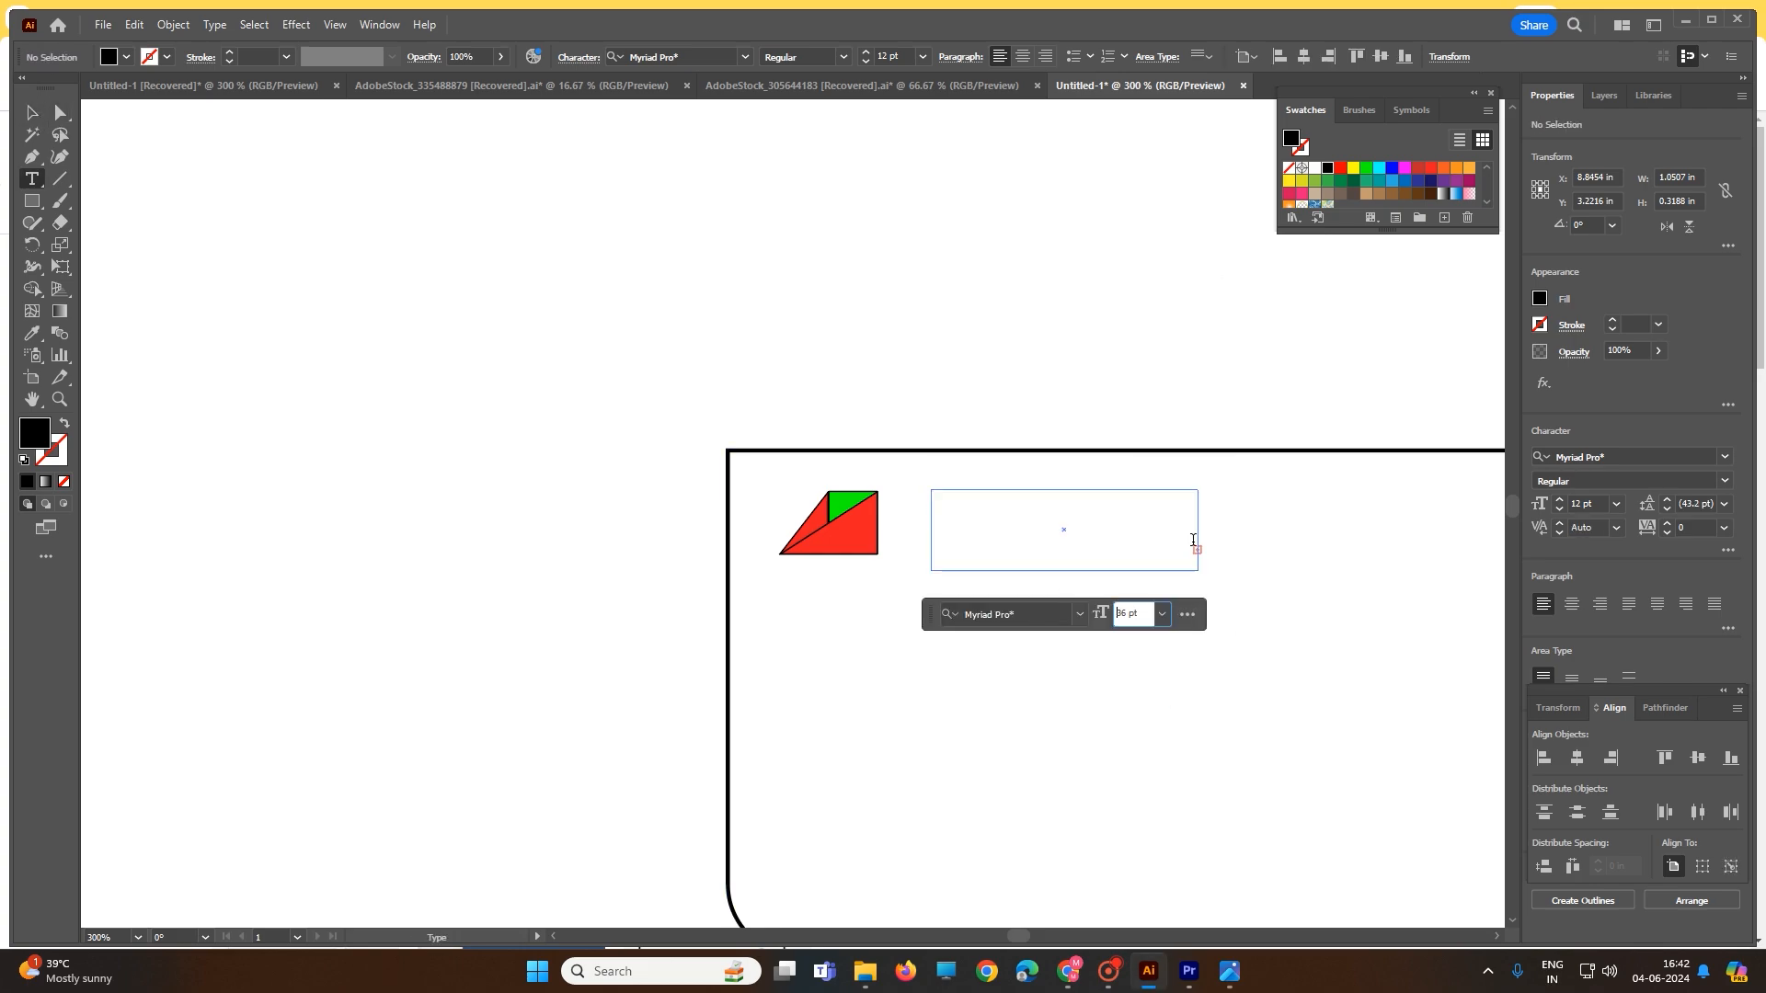
{"action": "left_click", "coordinate": [1162, 614]}
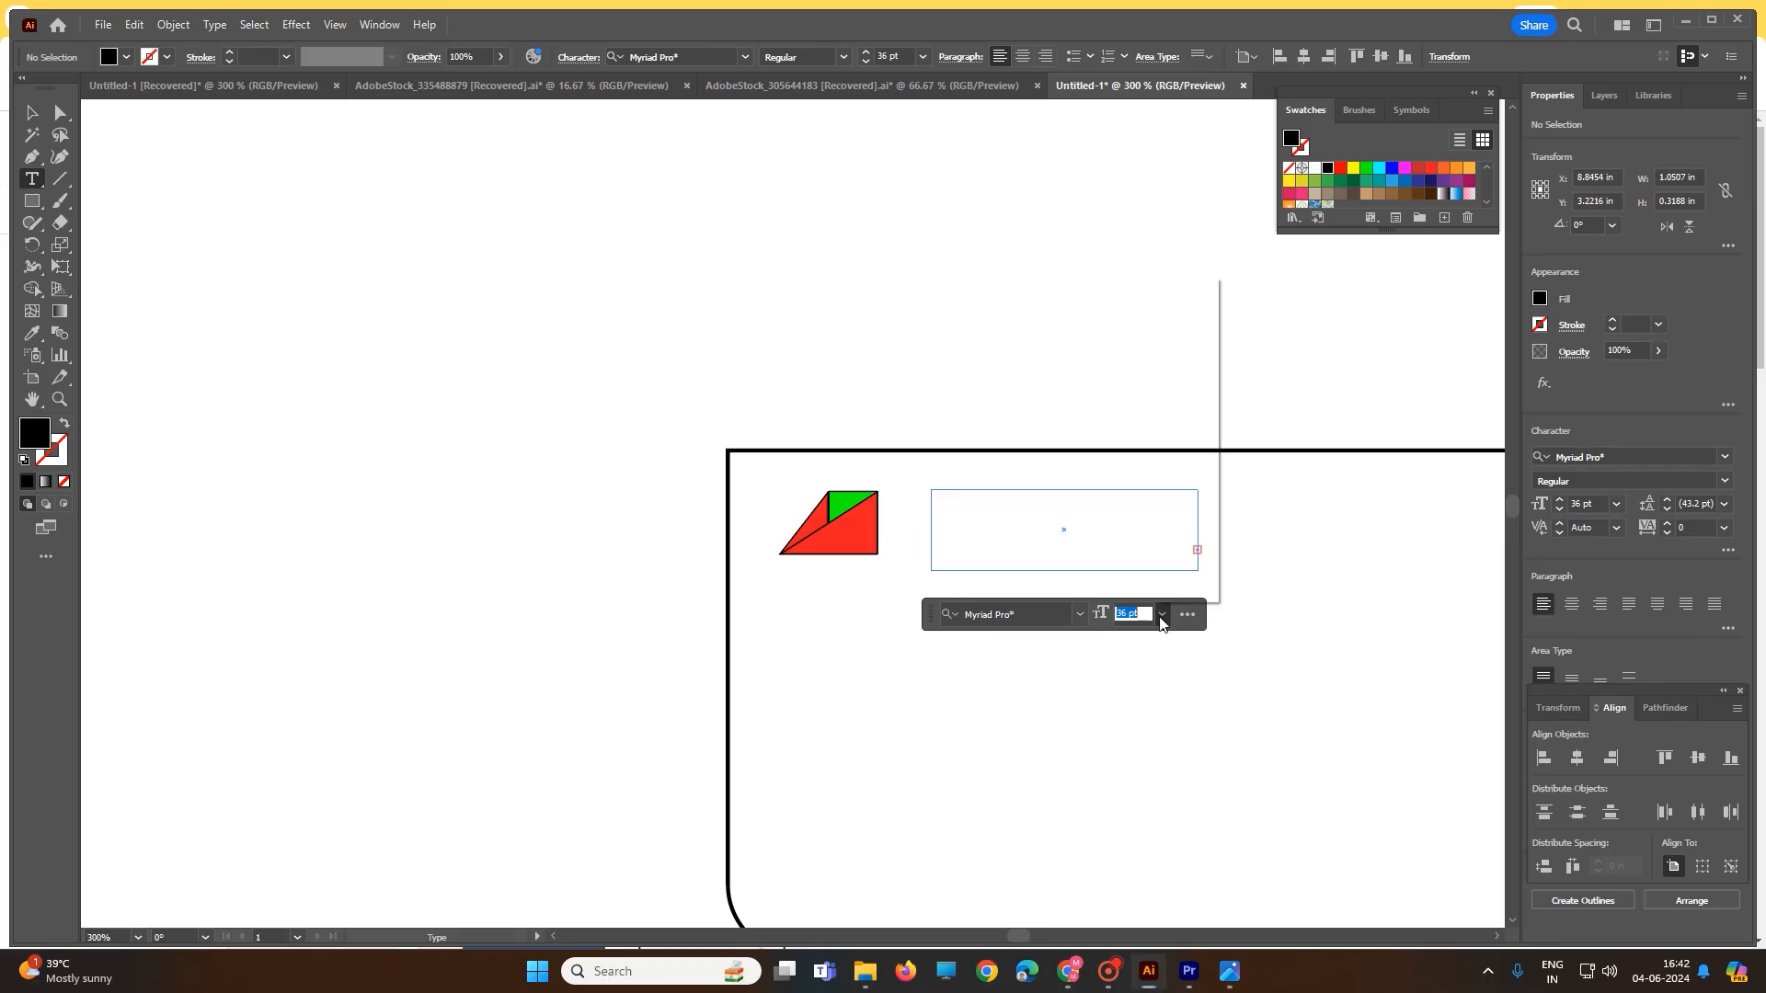
{"action": "left_click", "coordinate": [1186, 450]}
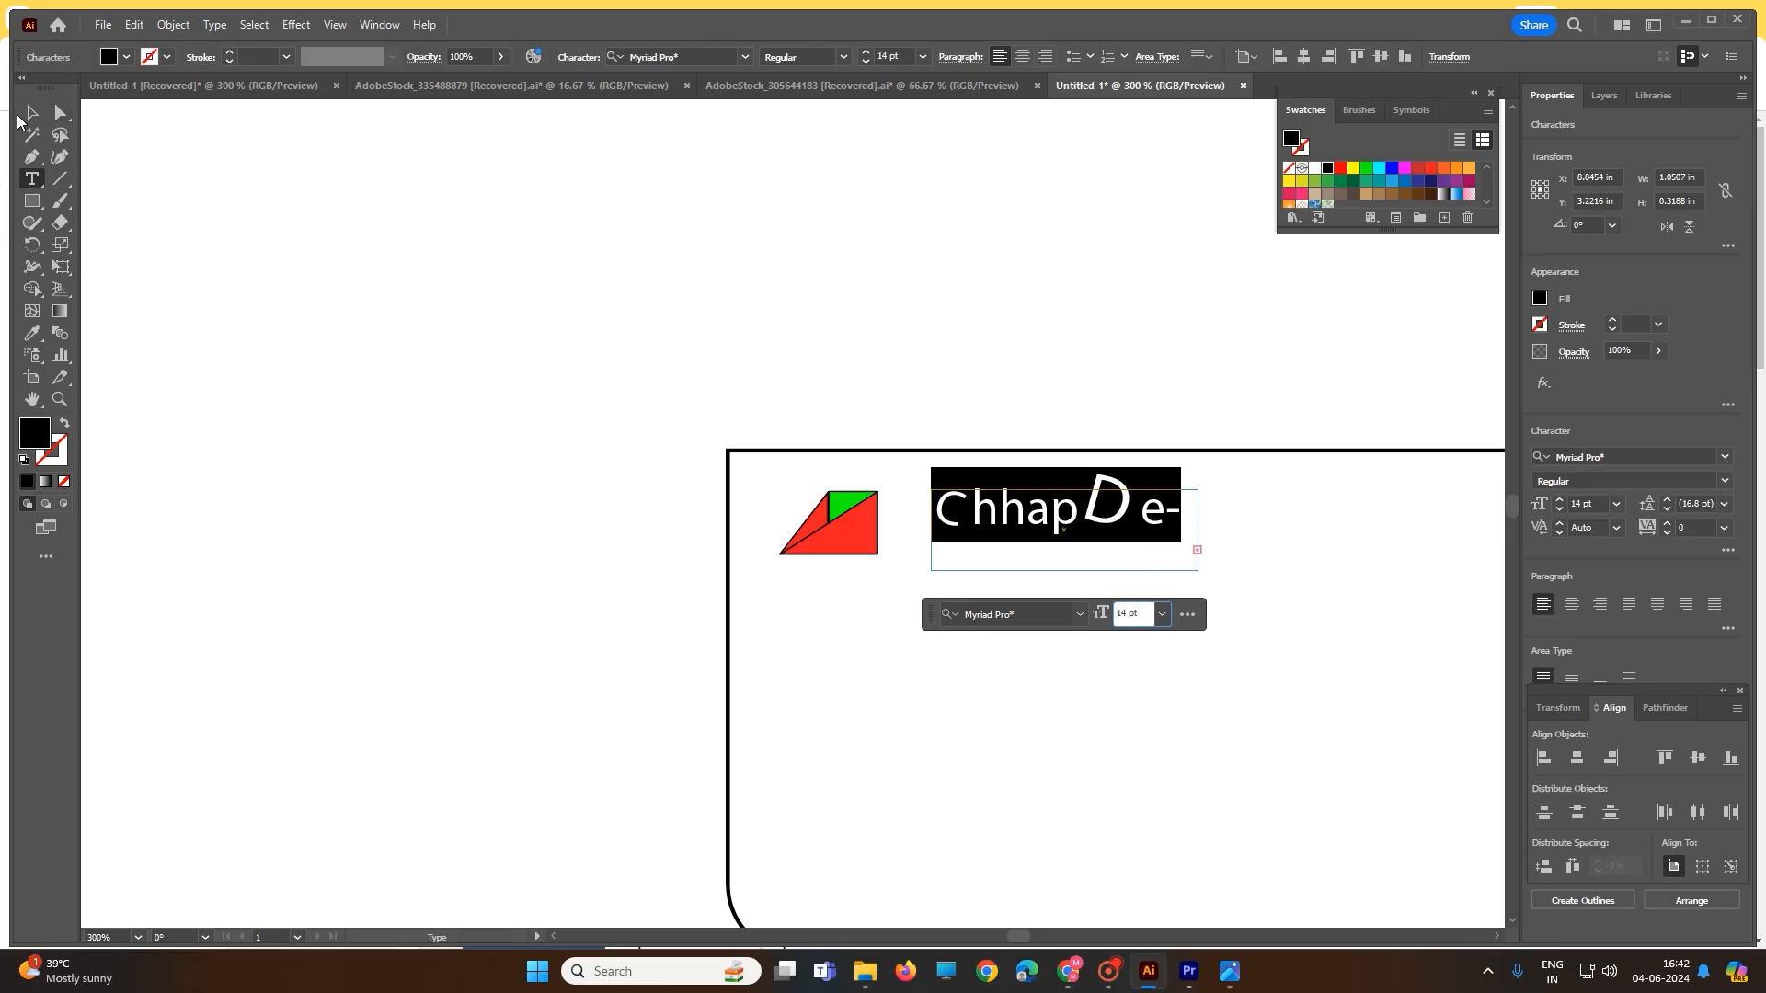
- Widen the wordmark's text box so ChhapDesign fits on one line
{"action": "left_click", "coordinate": [26, 117]}
{"action": "left_click", "coordinate": [973, 548]}
{"action": "left_click", "coordinate": [980, 504]}
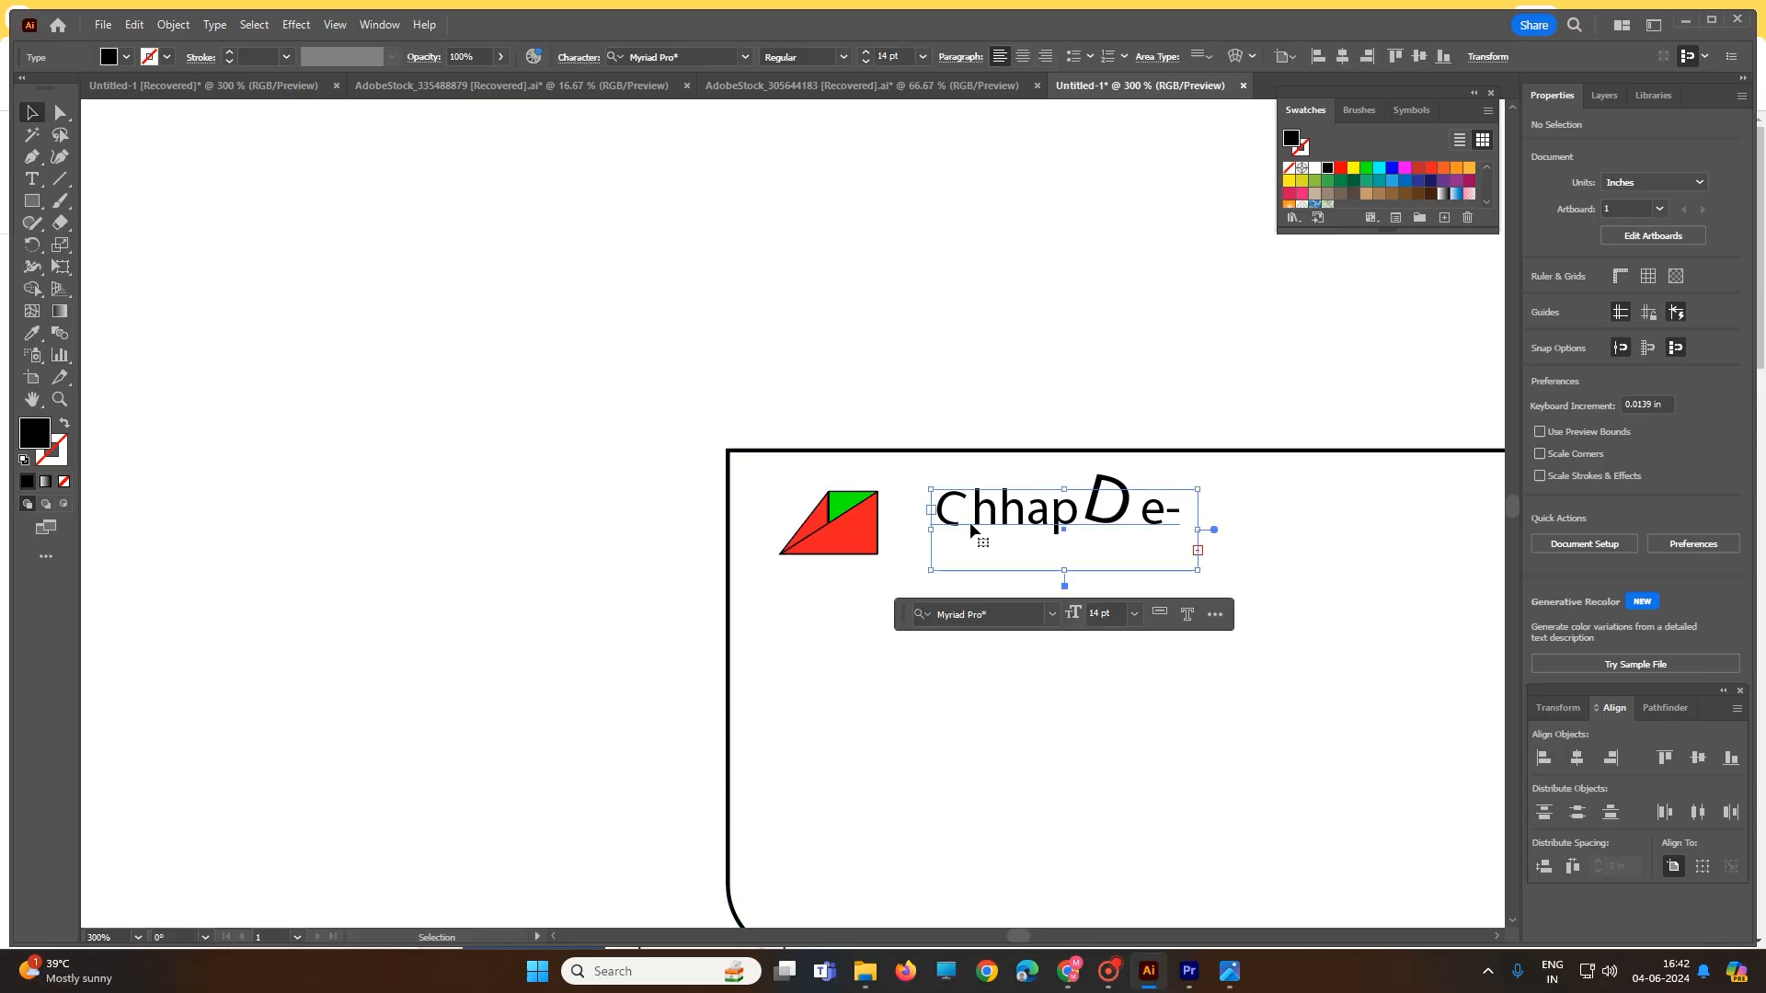
{"action": "left_click_drag", "start_coordinate": [1197, 530], "coordinate": [1313, 527]}
- Tilt the letter C about 24 degrees with the Touch Type Tool
{"action": "key", "text": "t"}
{"action": "triple_click", "coordinate": [942, 519]}
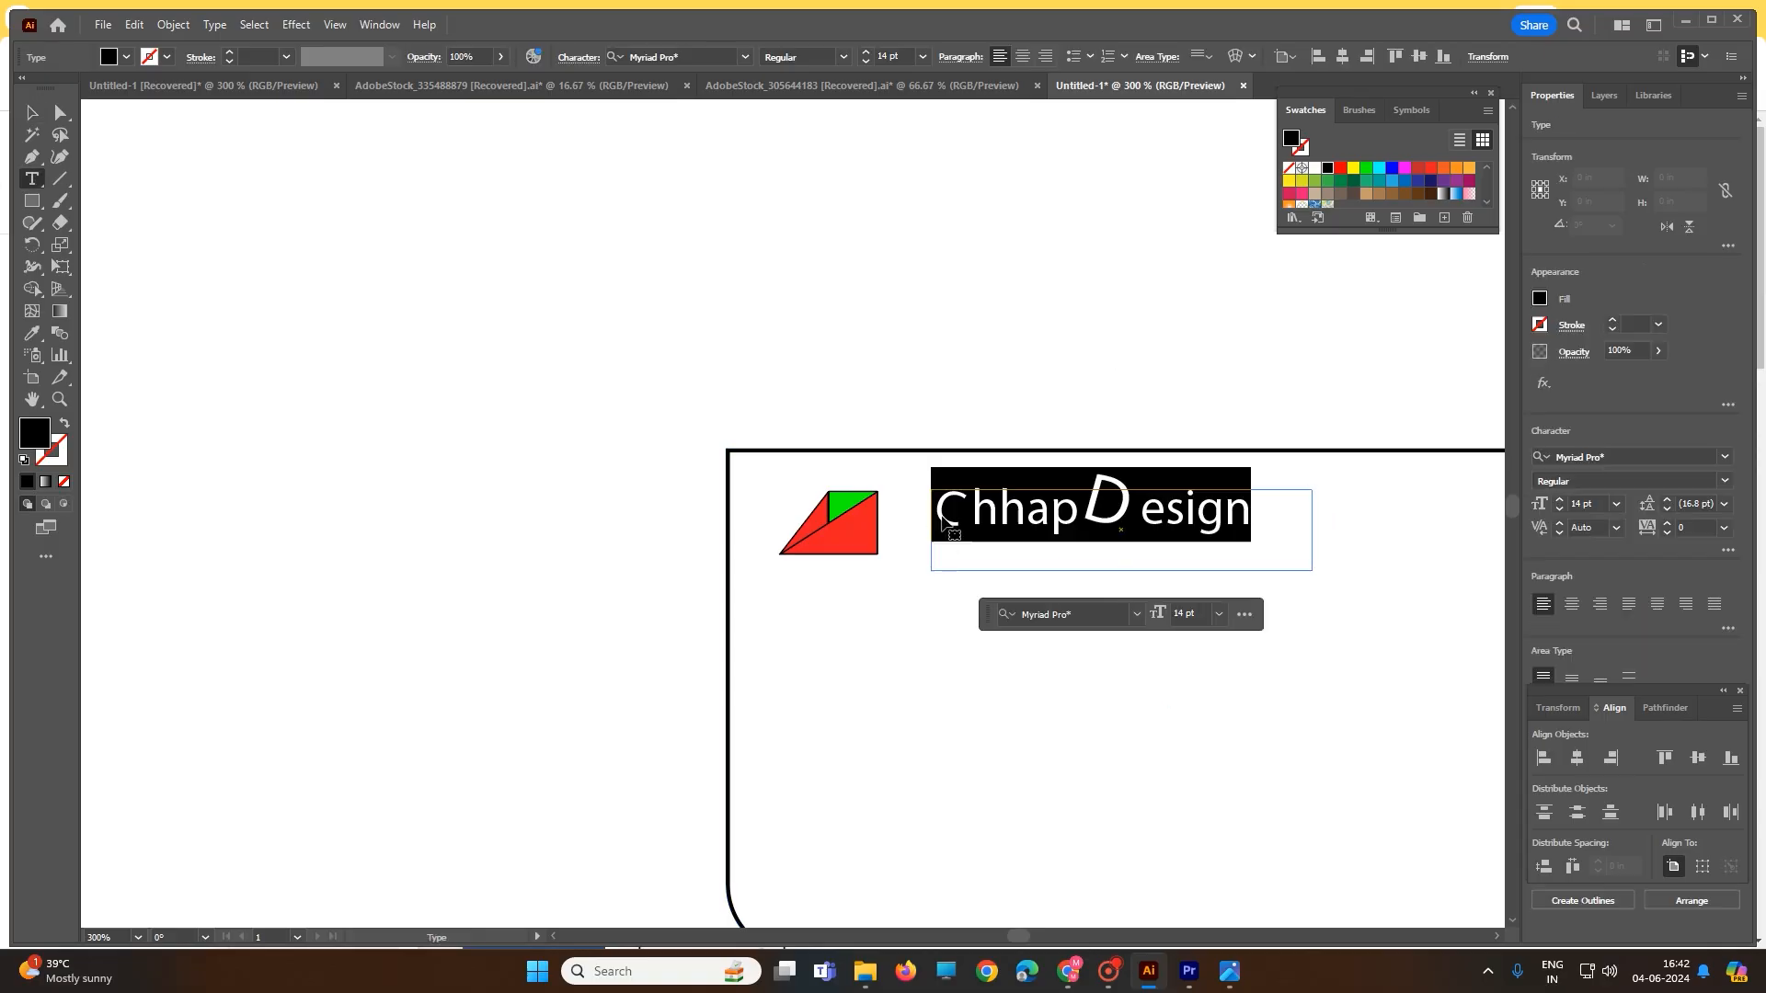
{"action": "left_click_drag", "start_coordinate": [966, 509], "coordinate": [948, 510]}
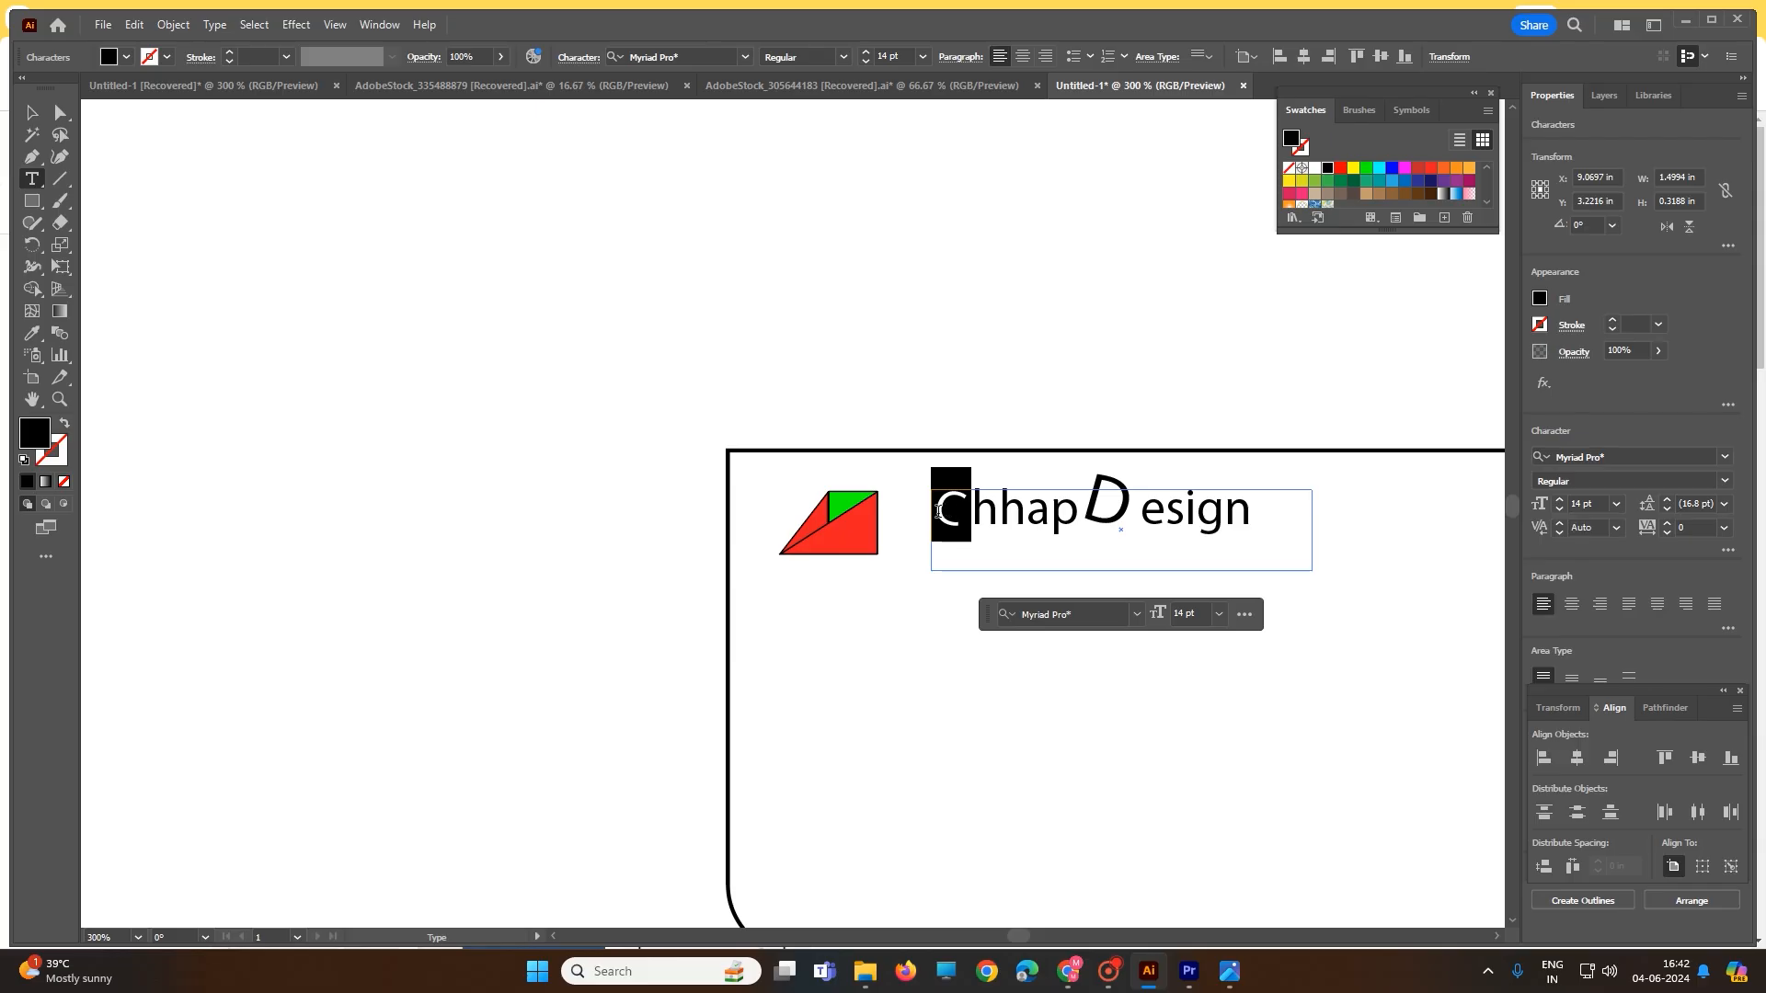
{"action": "left_click", "coordinate": [32, 179]}
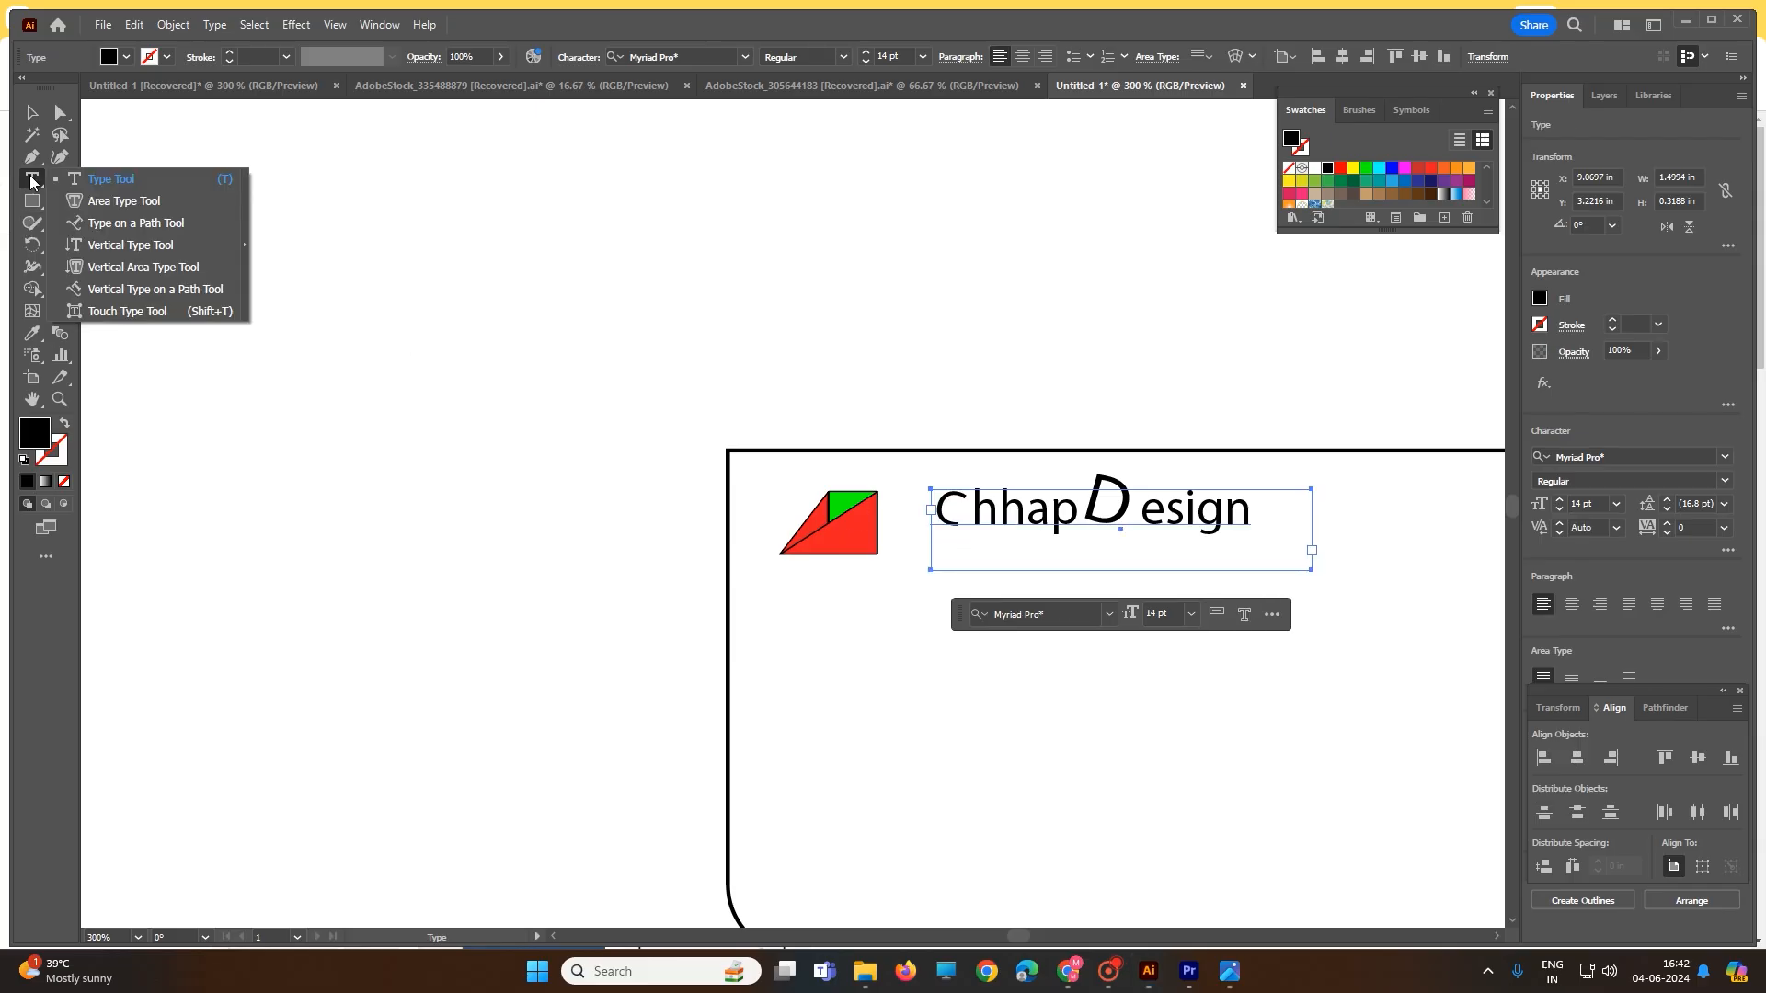
{"action": "left_click", "coordinate": [127, 311]}
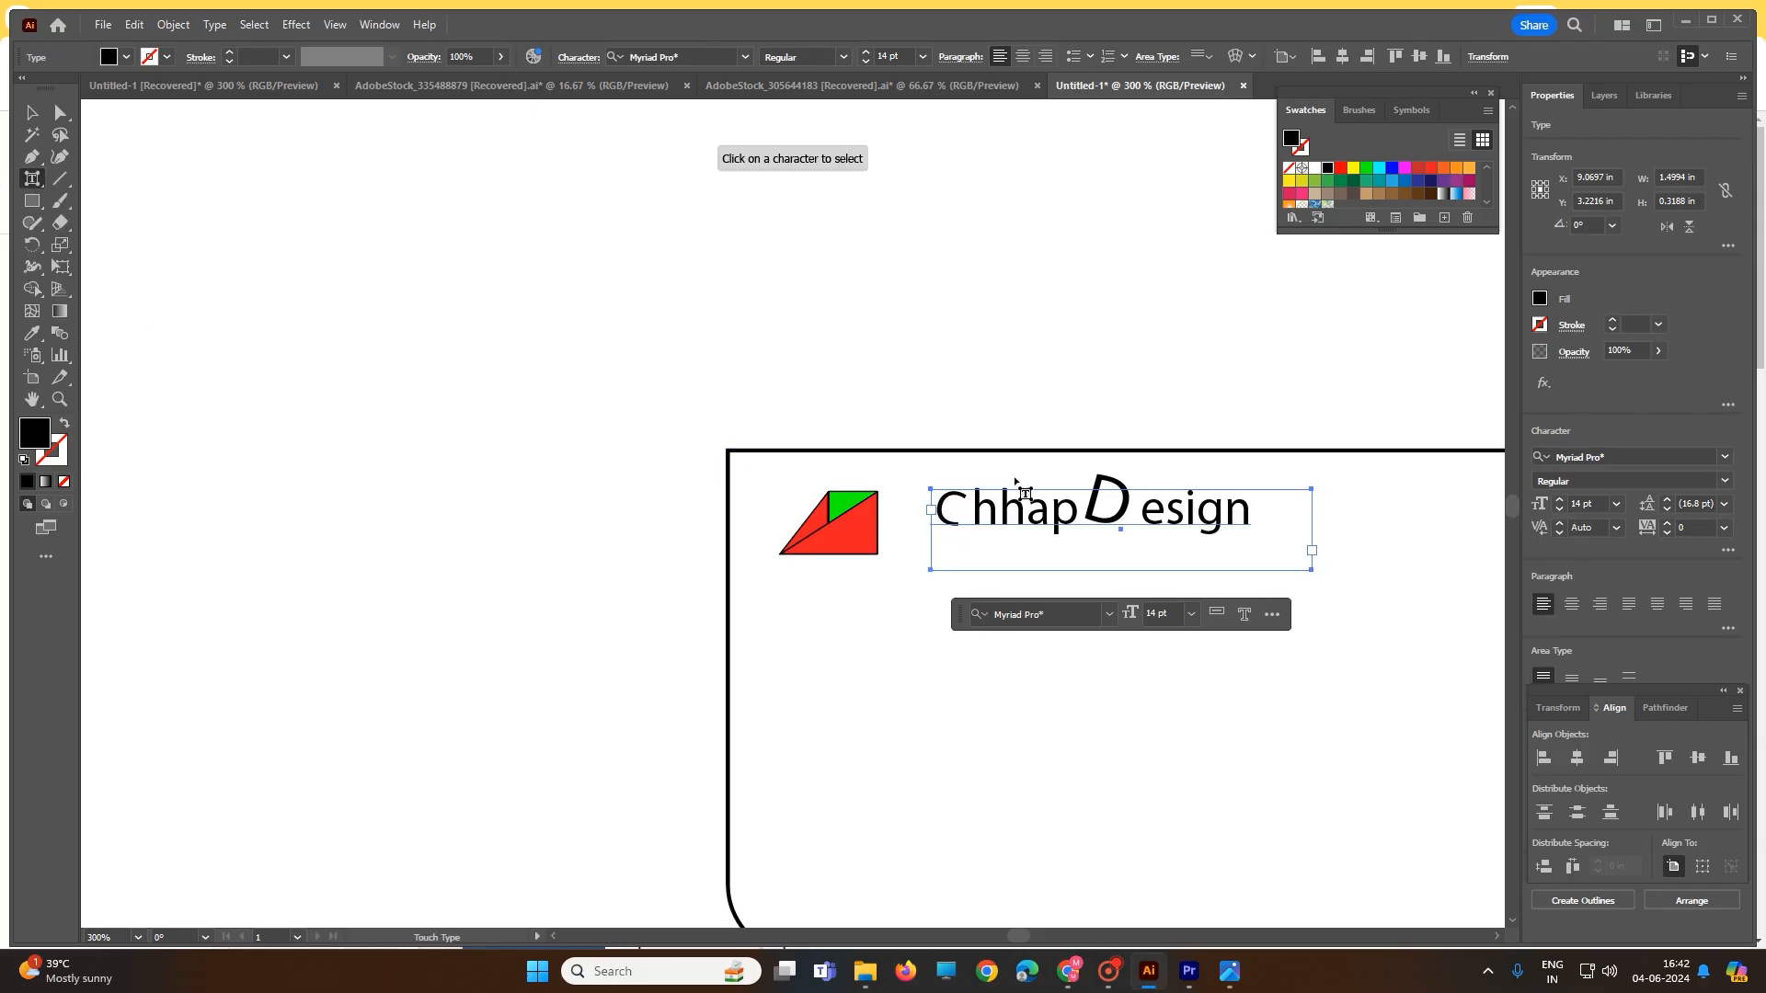
{"action": "left_click", "coordinate": [950, 512]}
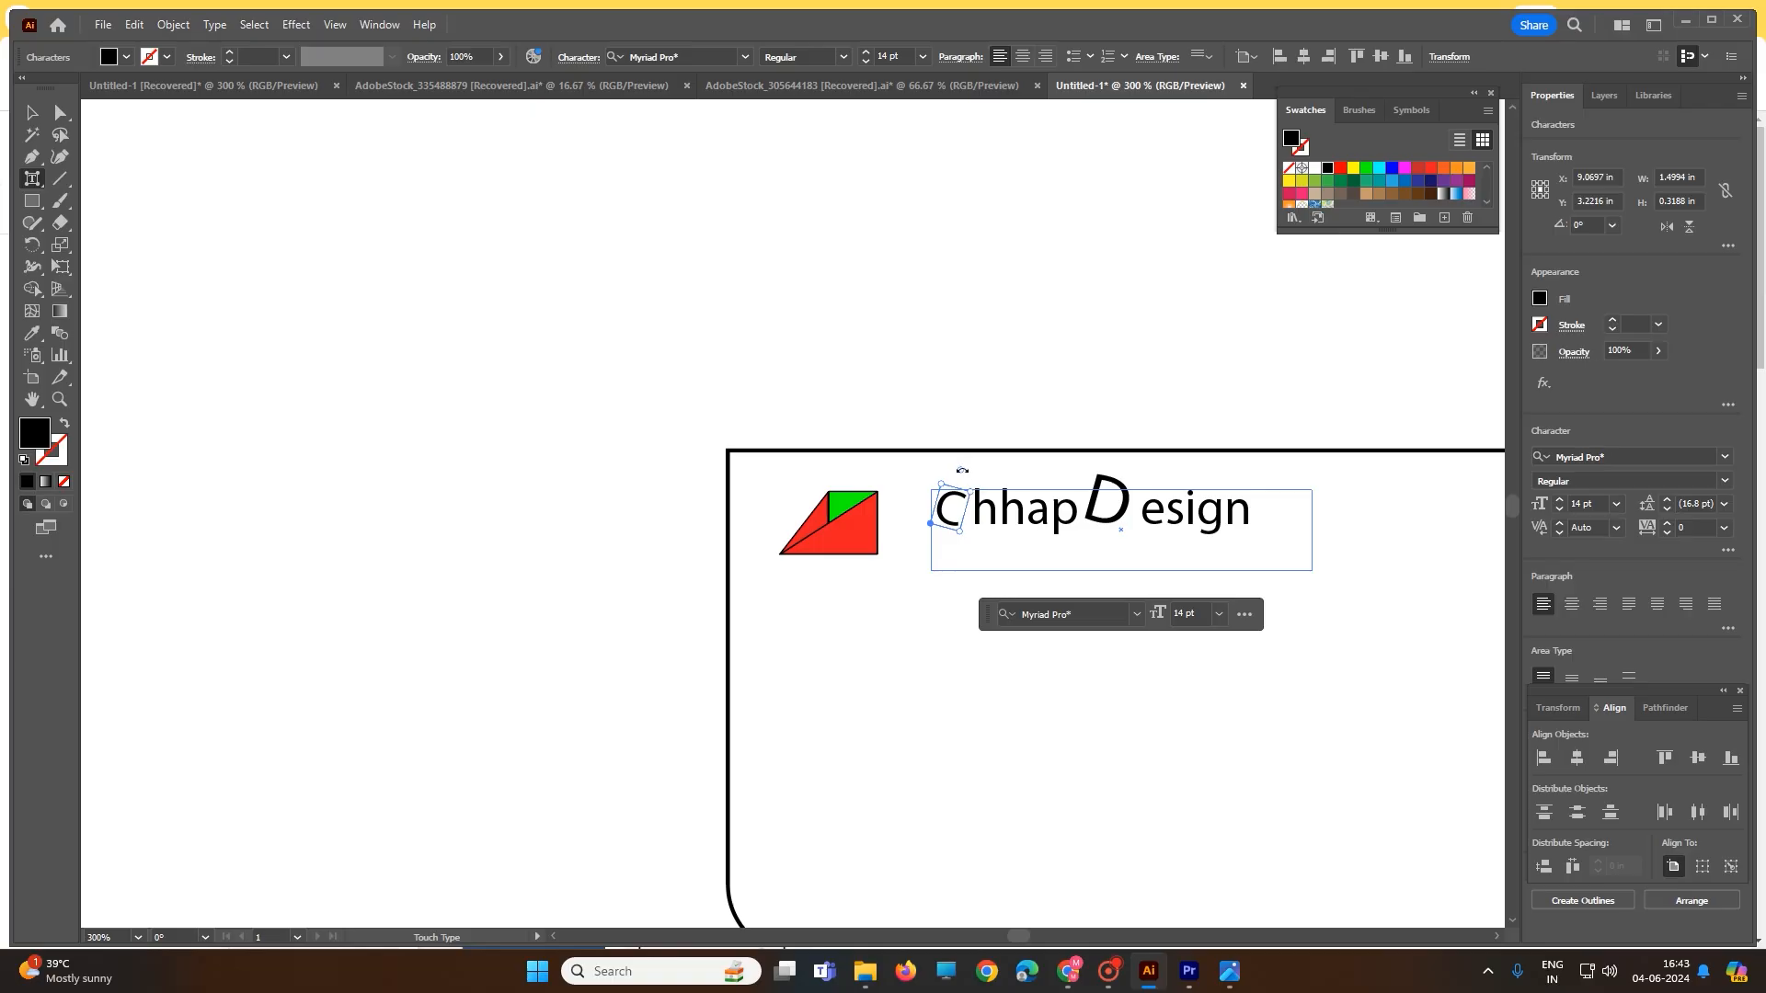
{"action": "left_click_drag", "start_coordinate": [960, 468], "coordinate": [946, 465]}
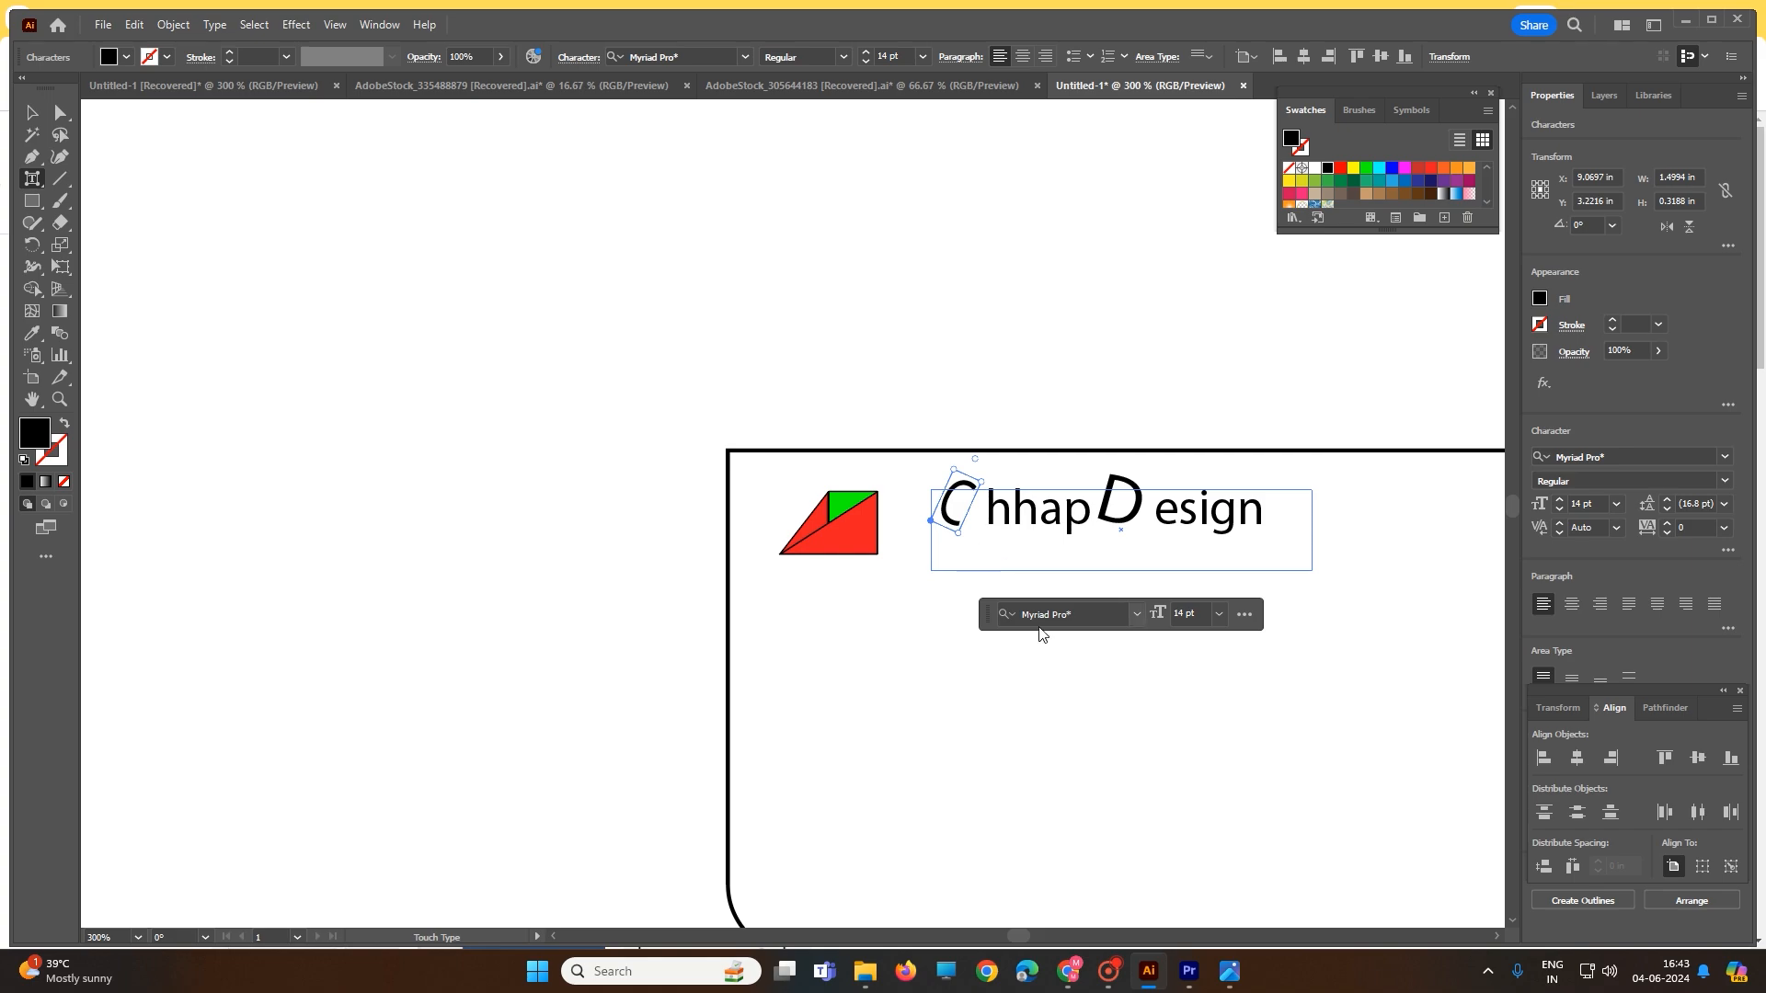
- Set the letter C in the Ravie font
{"action": "left_click", "coordinate": [1105, 615]}
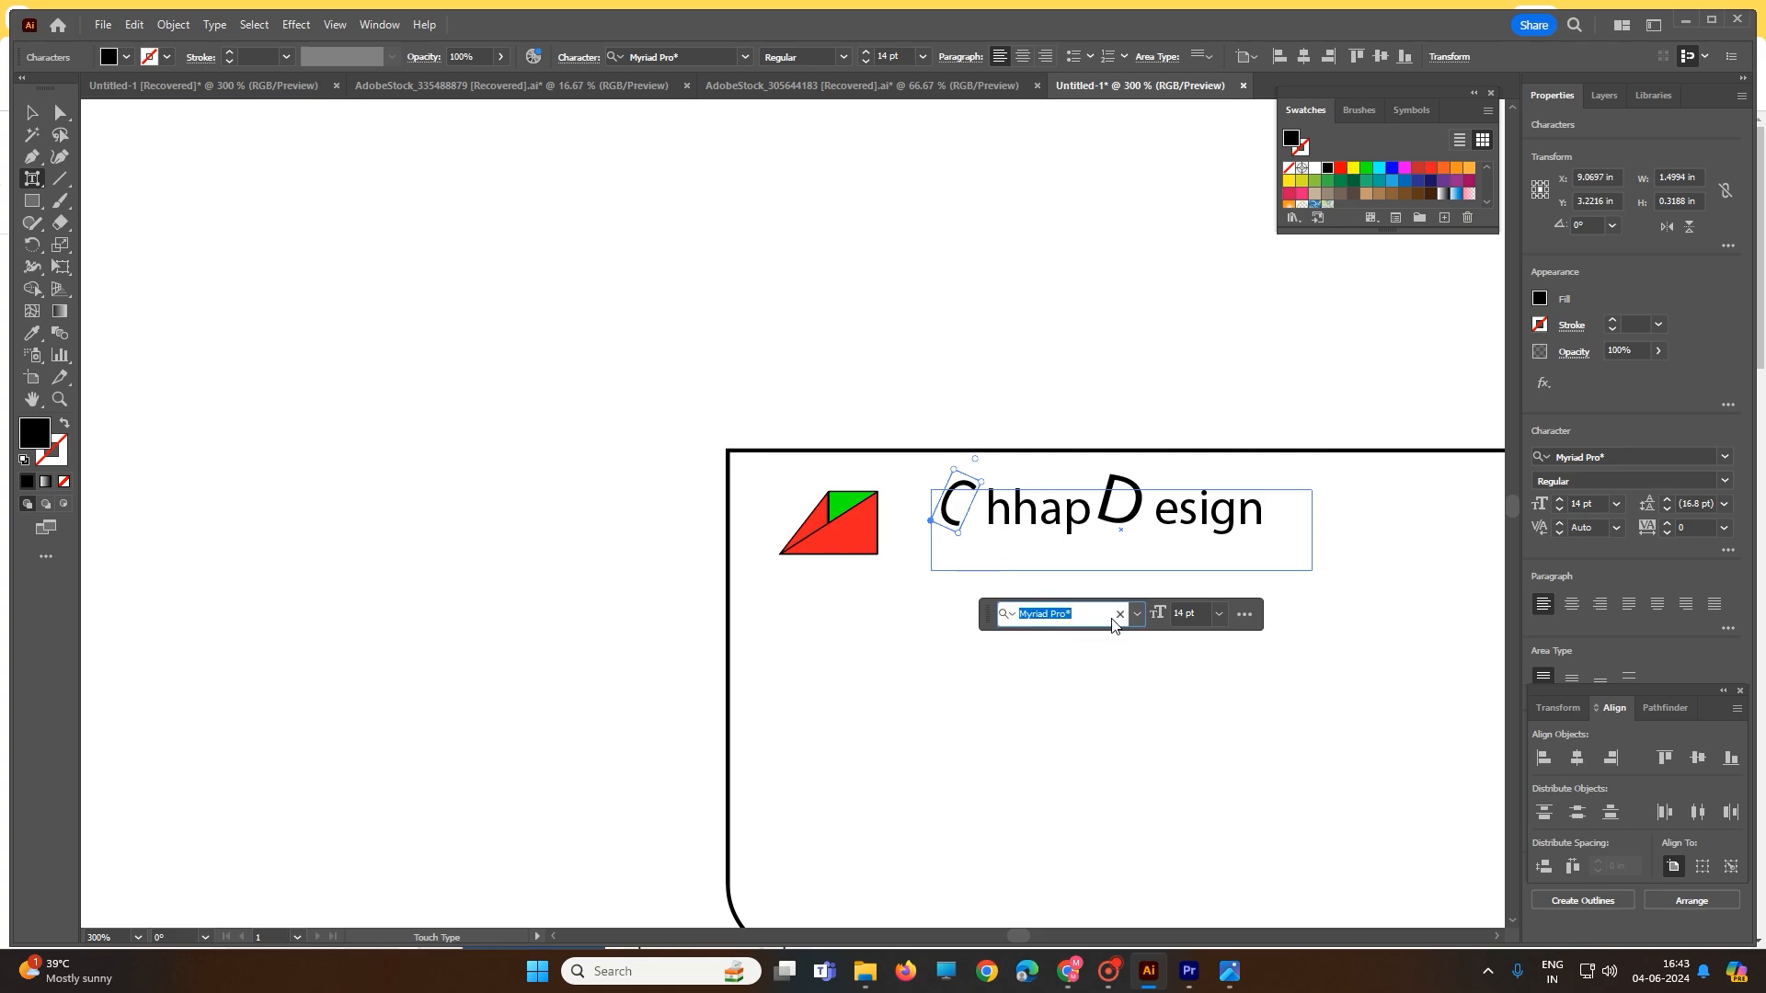
{"action": "left_click", "coordinate": [1139, 618]}
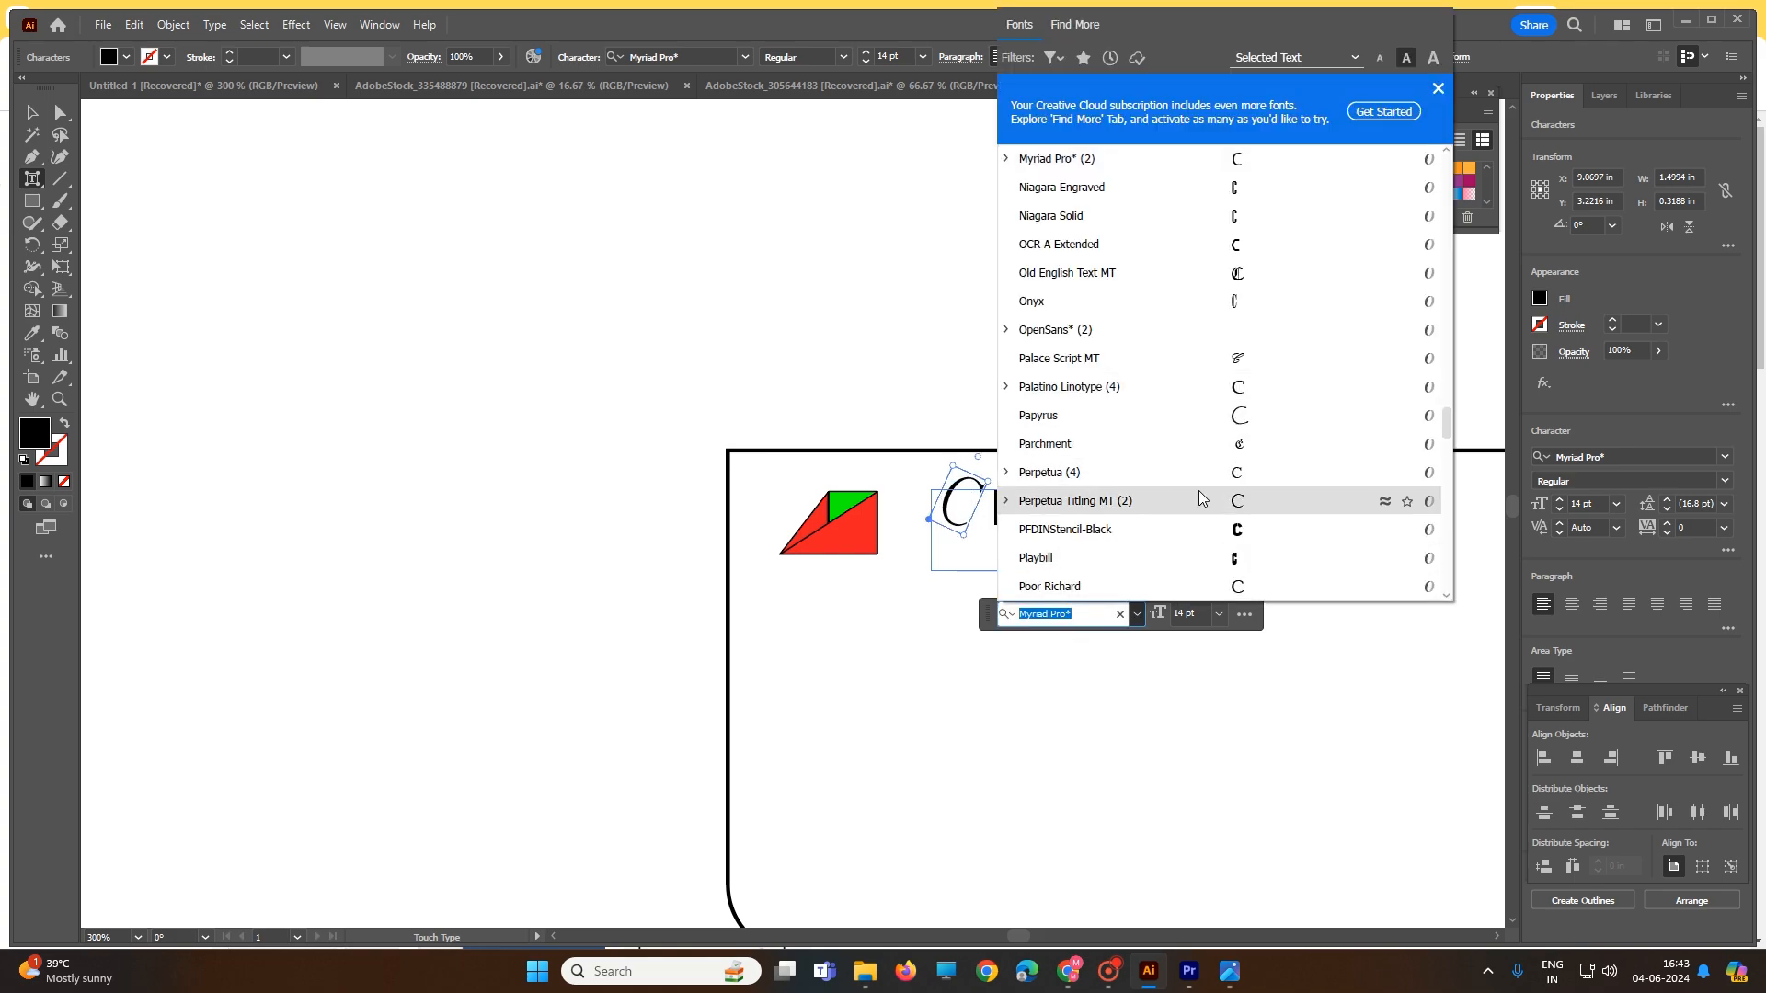
{"action": "left_click", "coordinate": [1222, 558]}
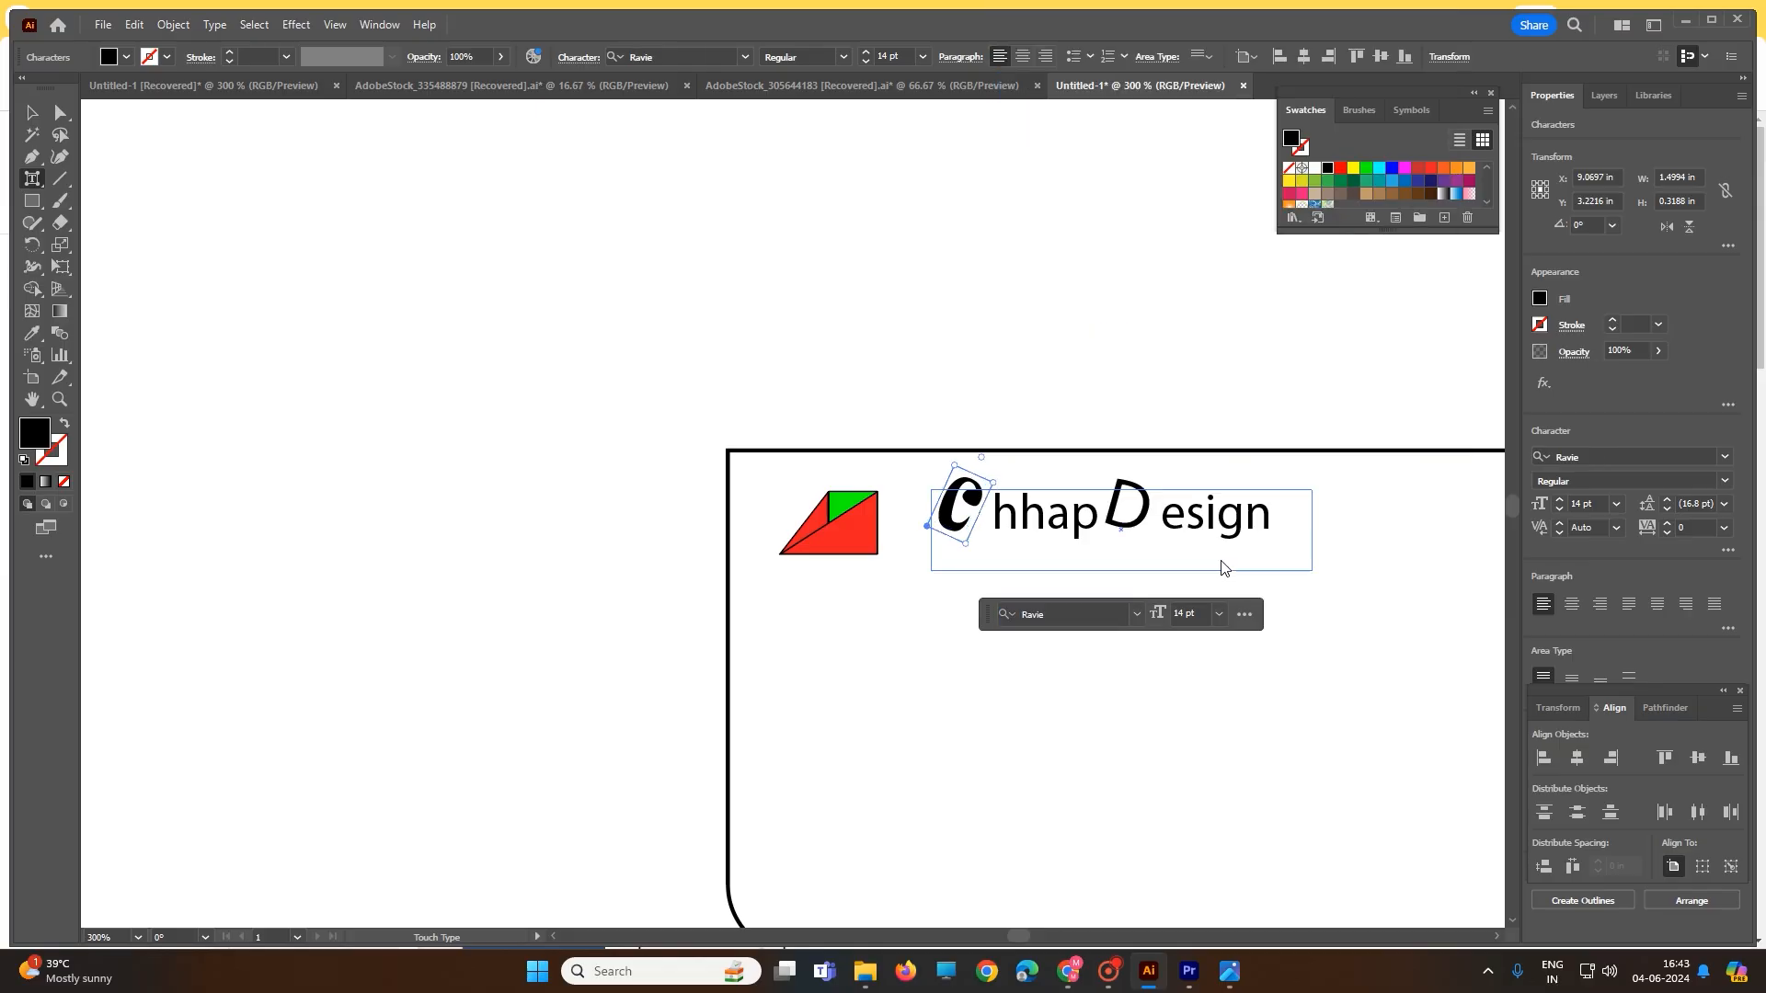
{"action": "left_click", "coordinate": [1138, 530]}
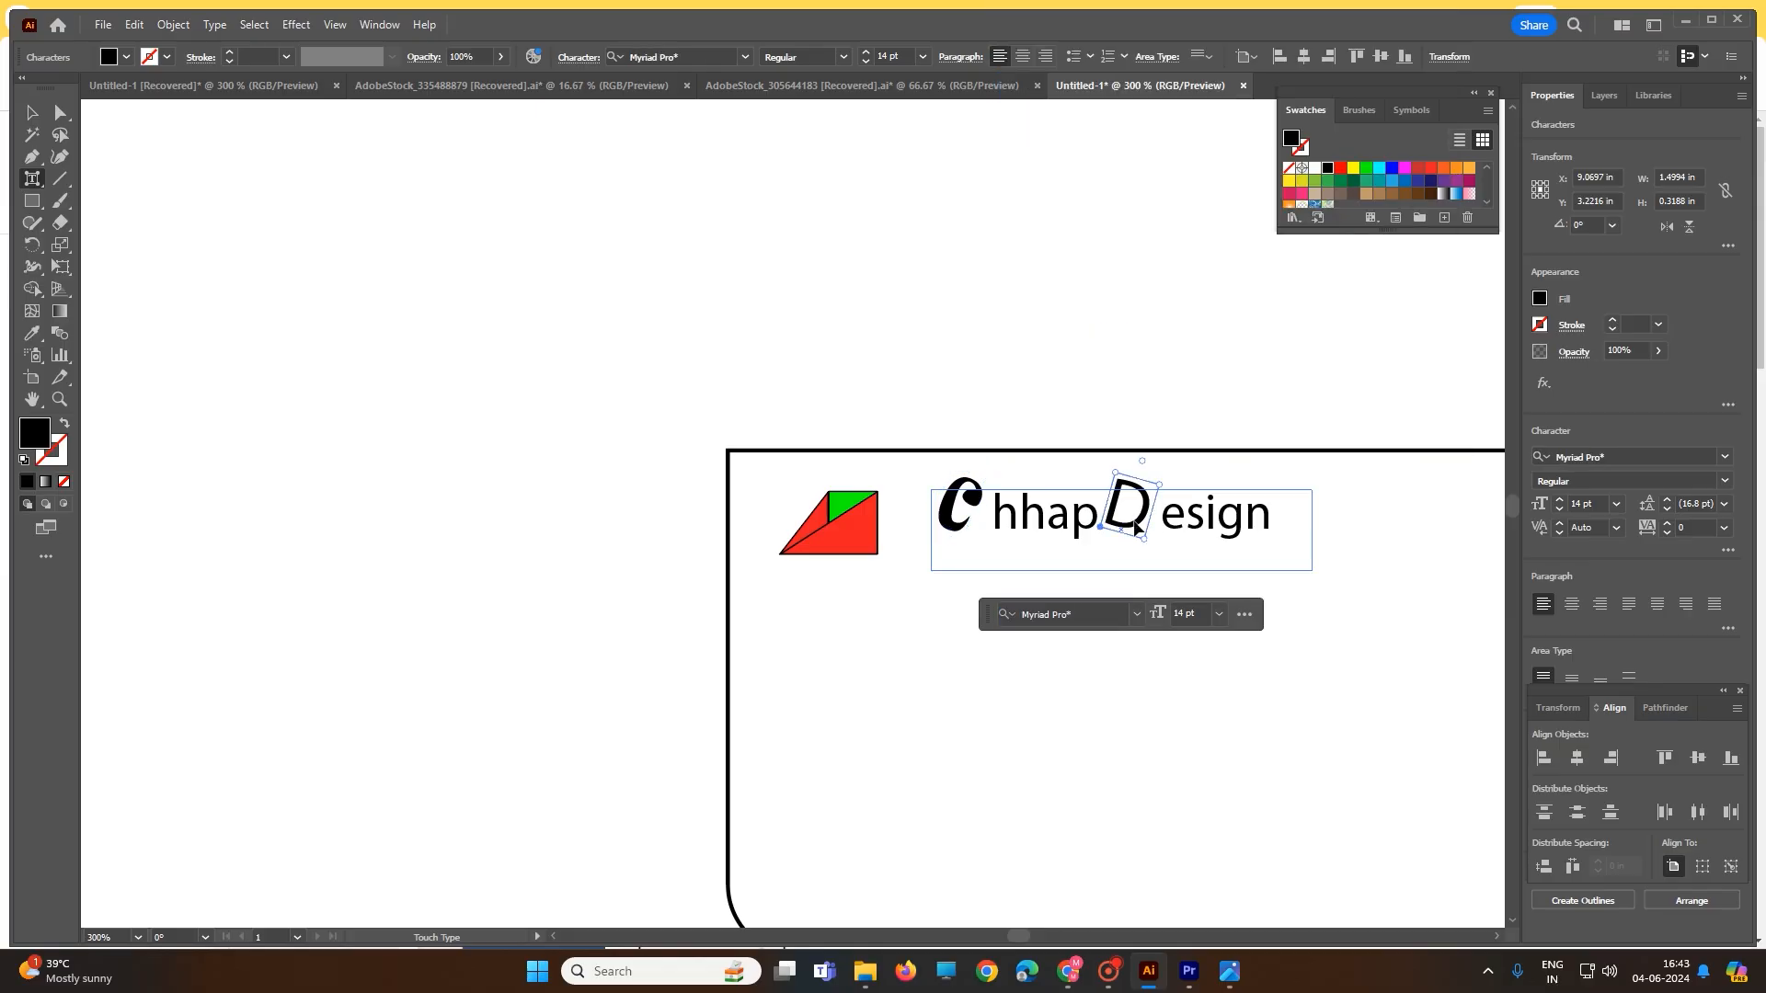
{"action": "left_click", "coordinate": [1138, 614]}
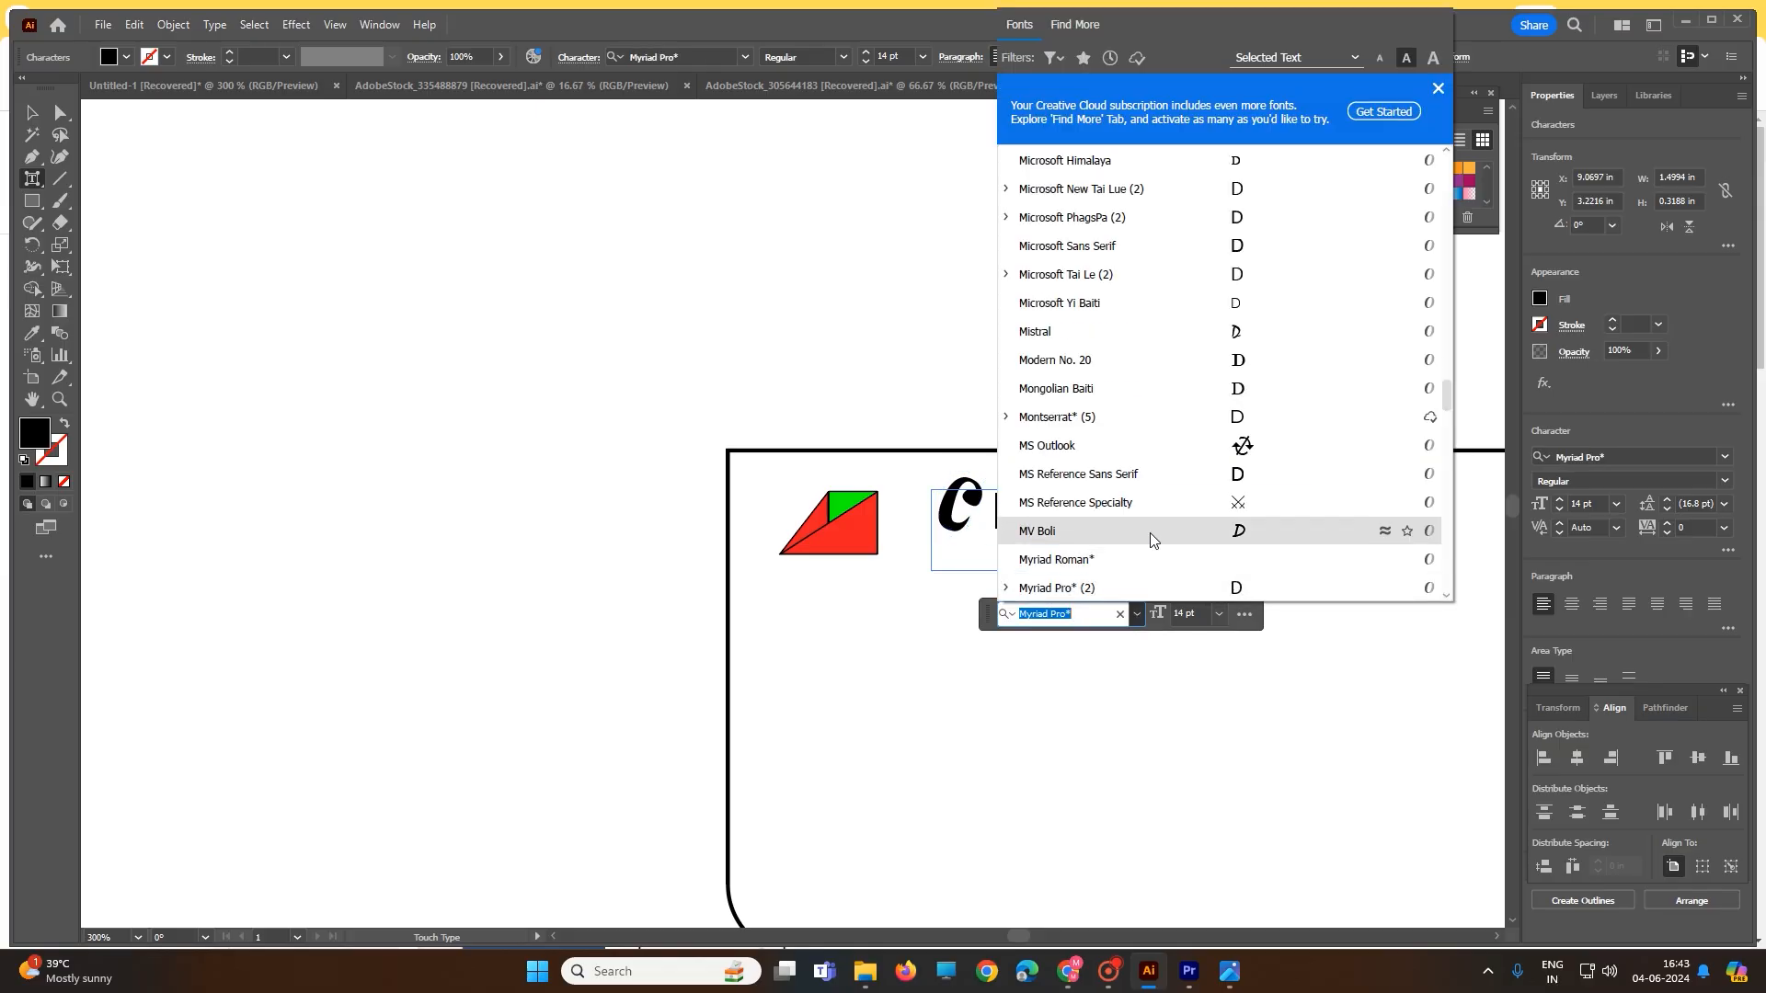
{"action": "scroll", "coordinate": [1149, 532], "scroll_direction": "down", "scroll_amount": 4}
{"action": "scroll", "coordinate": [1157, 521], "scroll_direction": "down", "scroll_amount": 1}
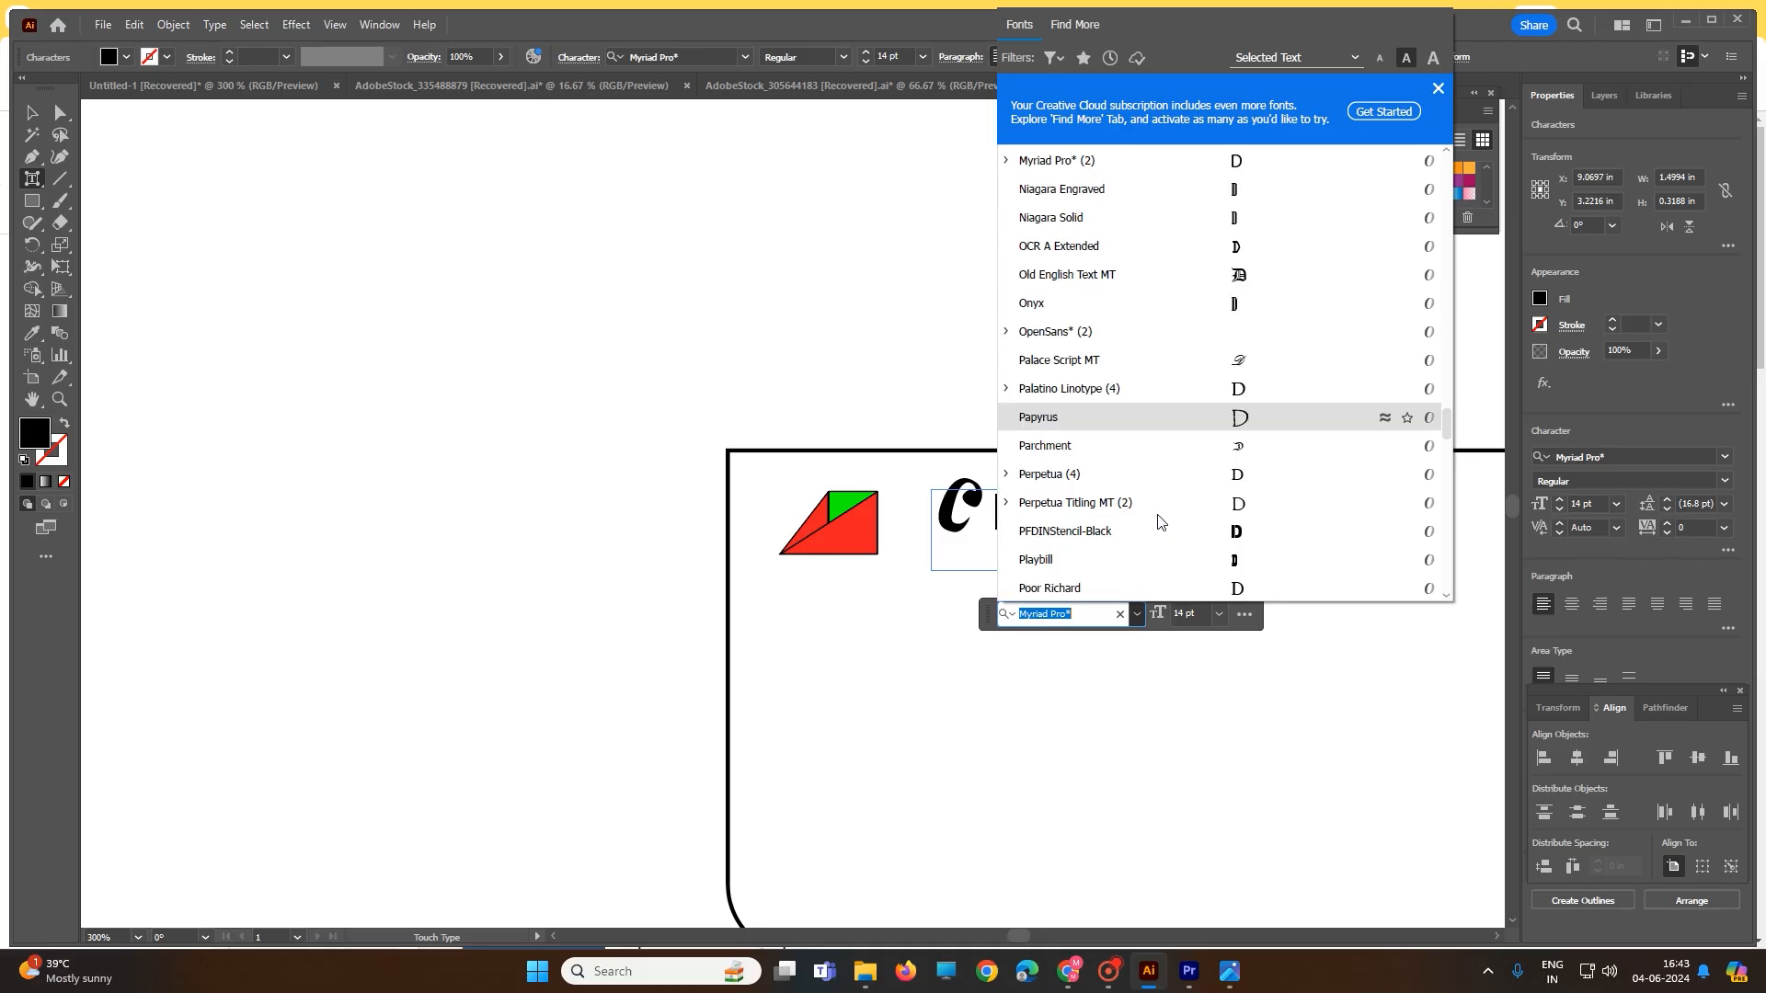
{"action": "scroll", "coordinate": [1158, 522], "scroll_direction": "down", "scroll_amount": 3}
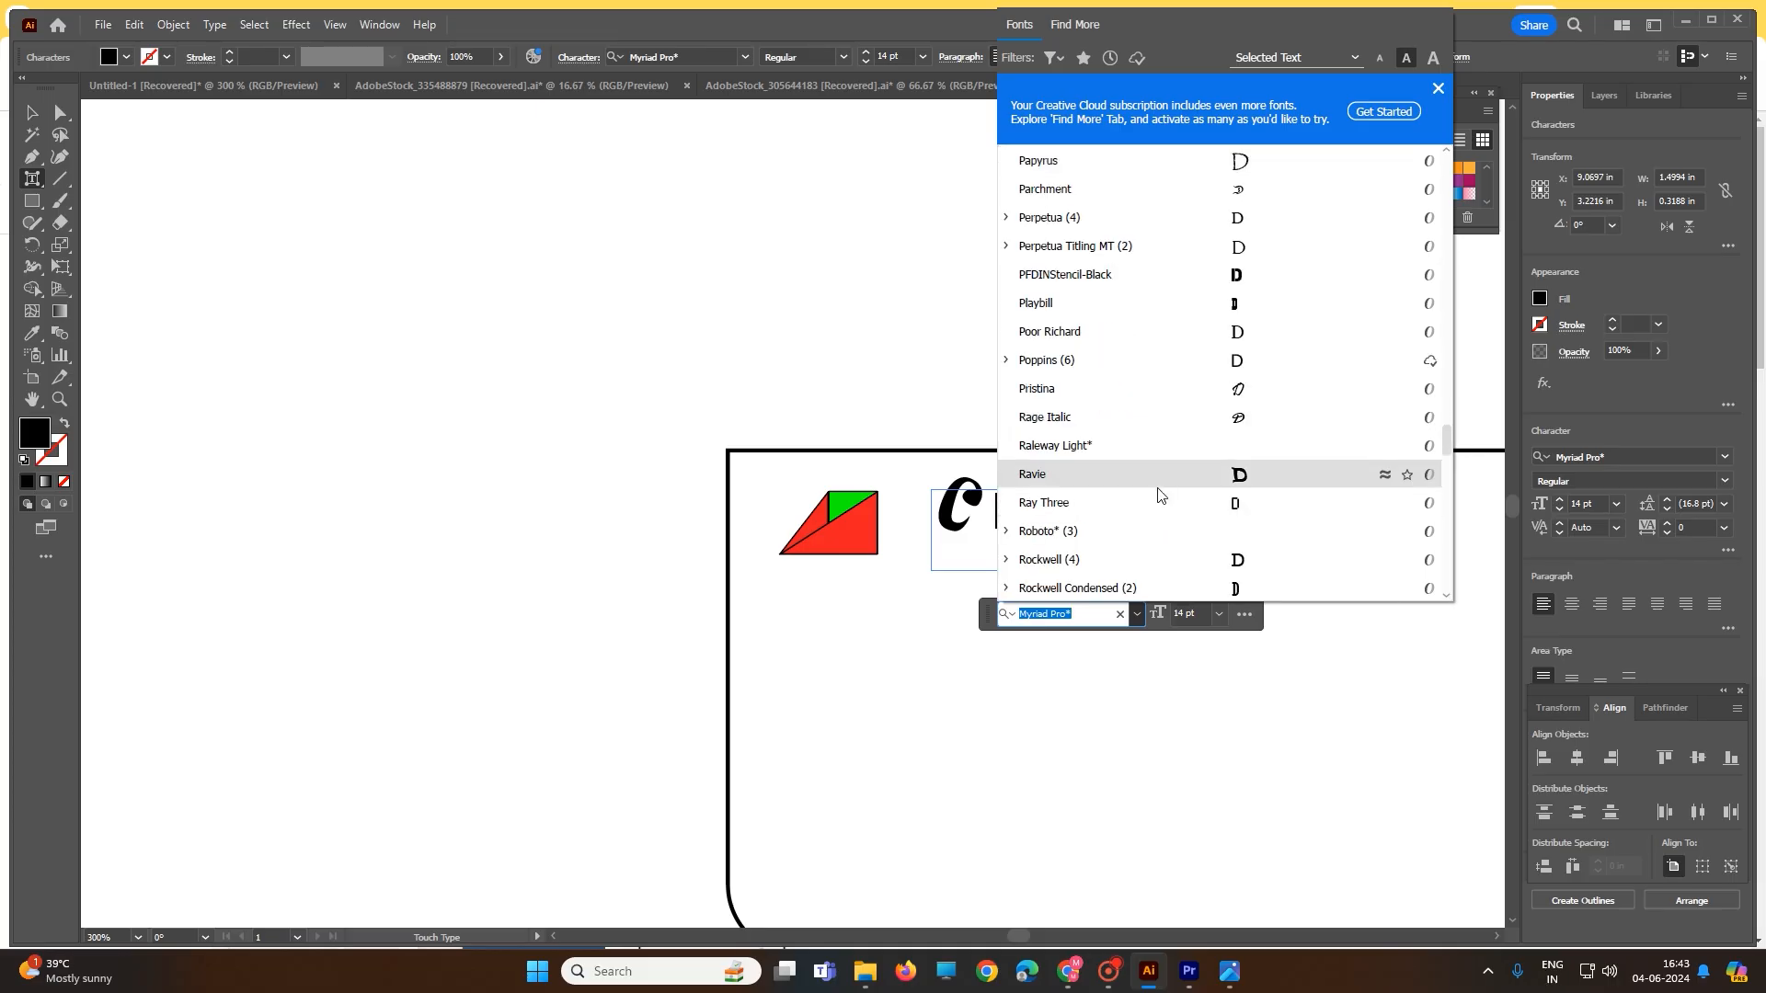
{"action": "left_click", "coordinate": [966, 533]}
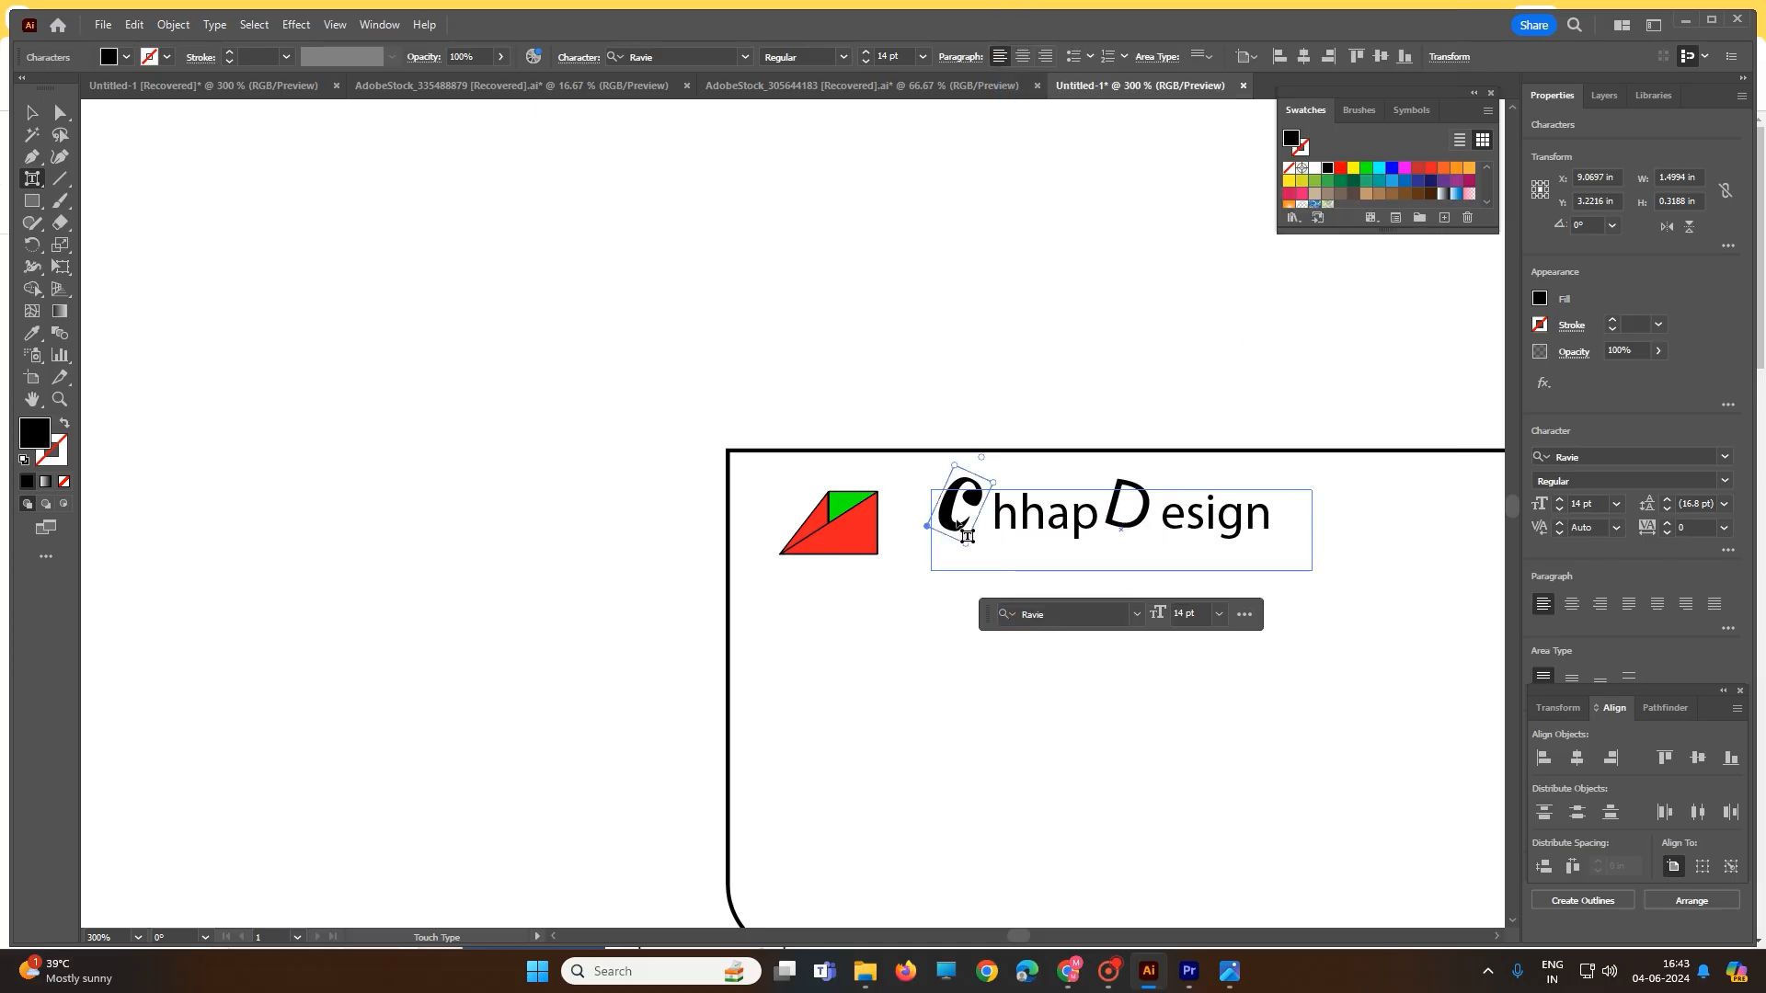
- Set the letter D in the Ravie font as well
{"action": "left_click", "coordinate": [1137, 614]}
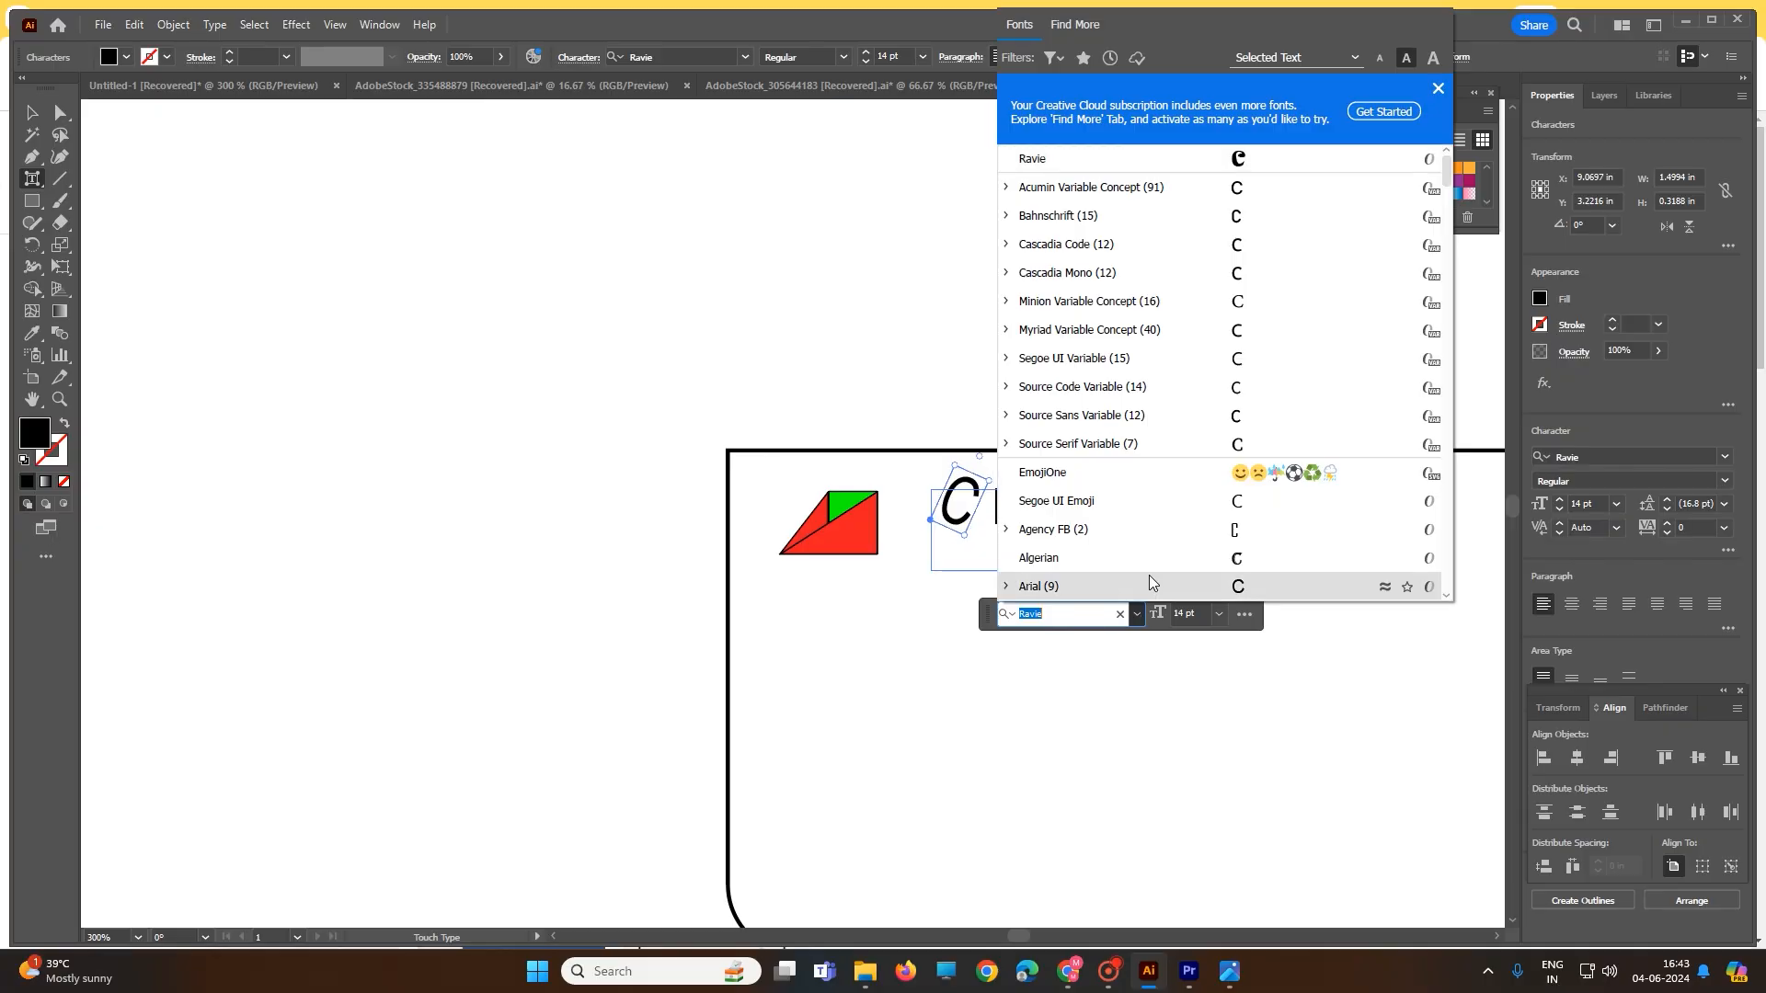
{"action": "left_click", "coordinate": [907, 657]}
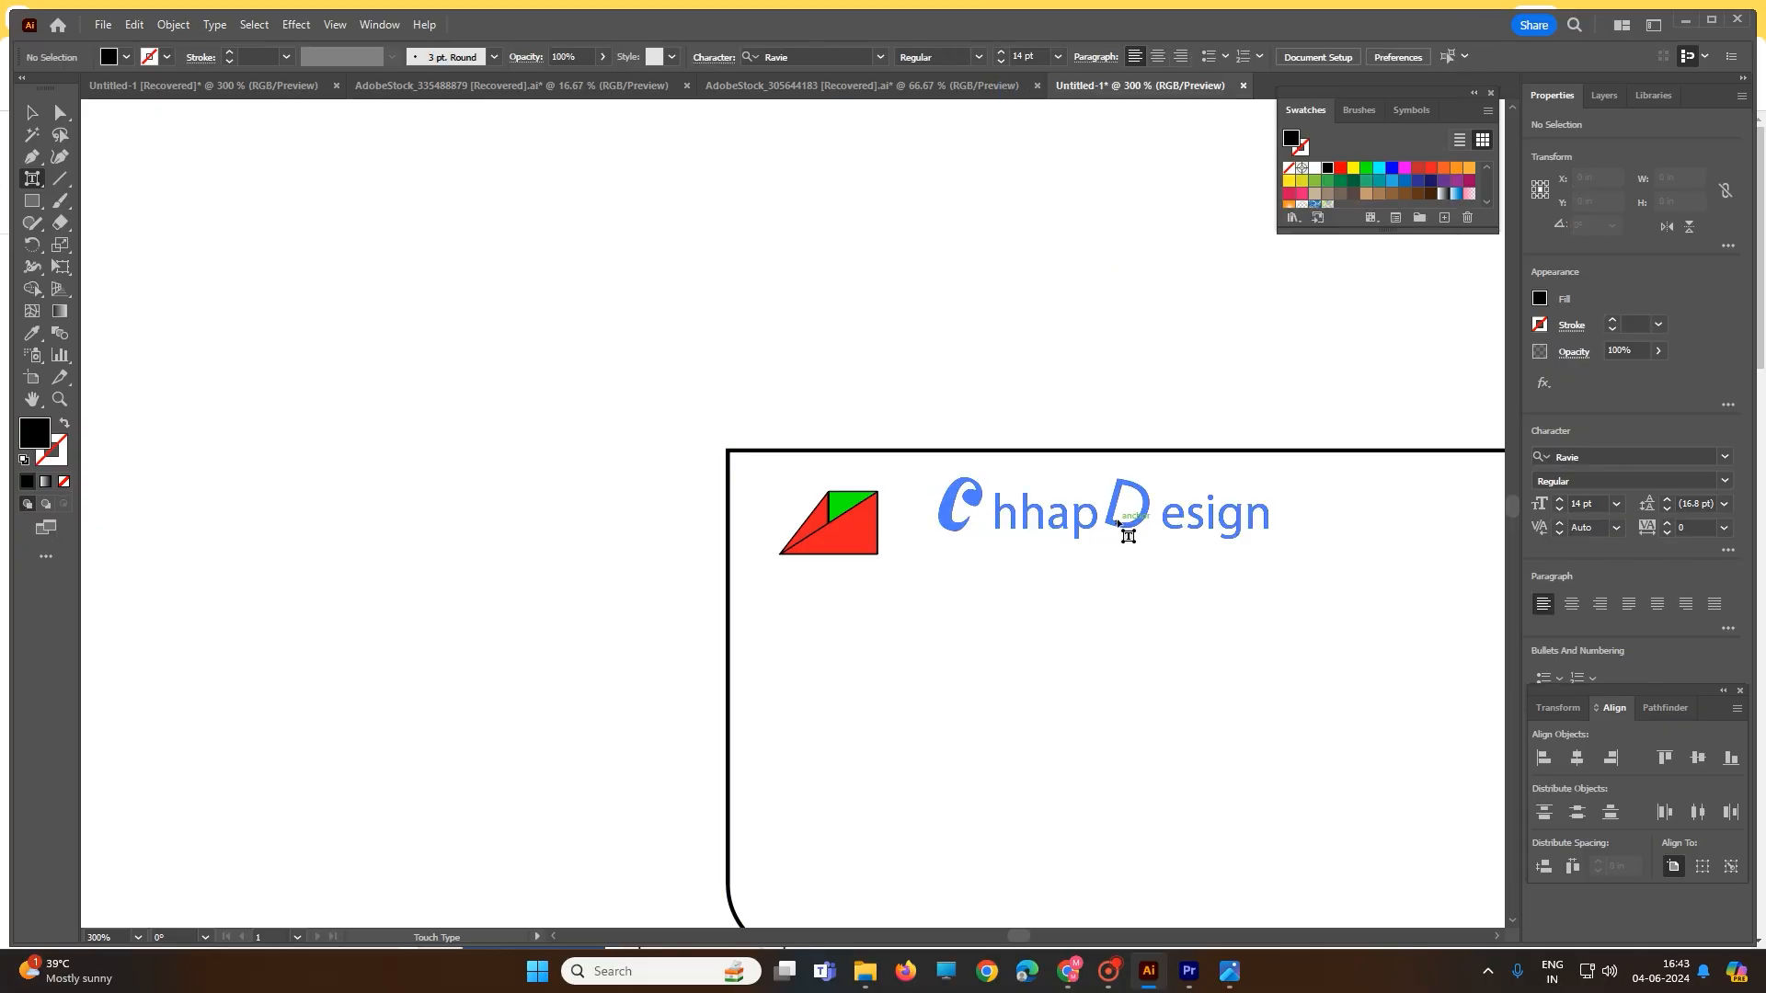
{"action": "left_click", "coordinate": [1122, 529]}
{"action": "left_click", "coordinate": [1137, 615]}
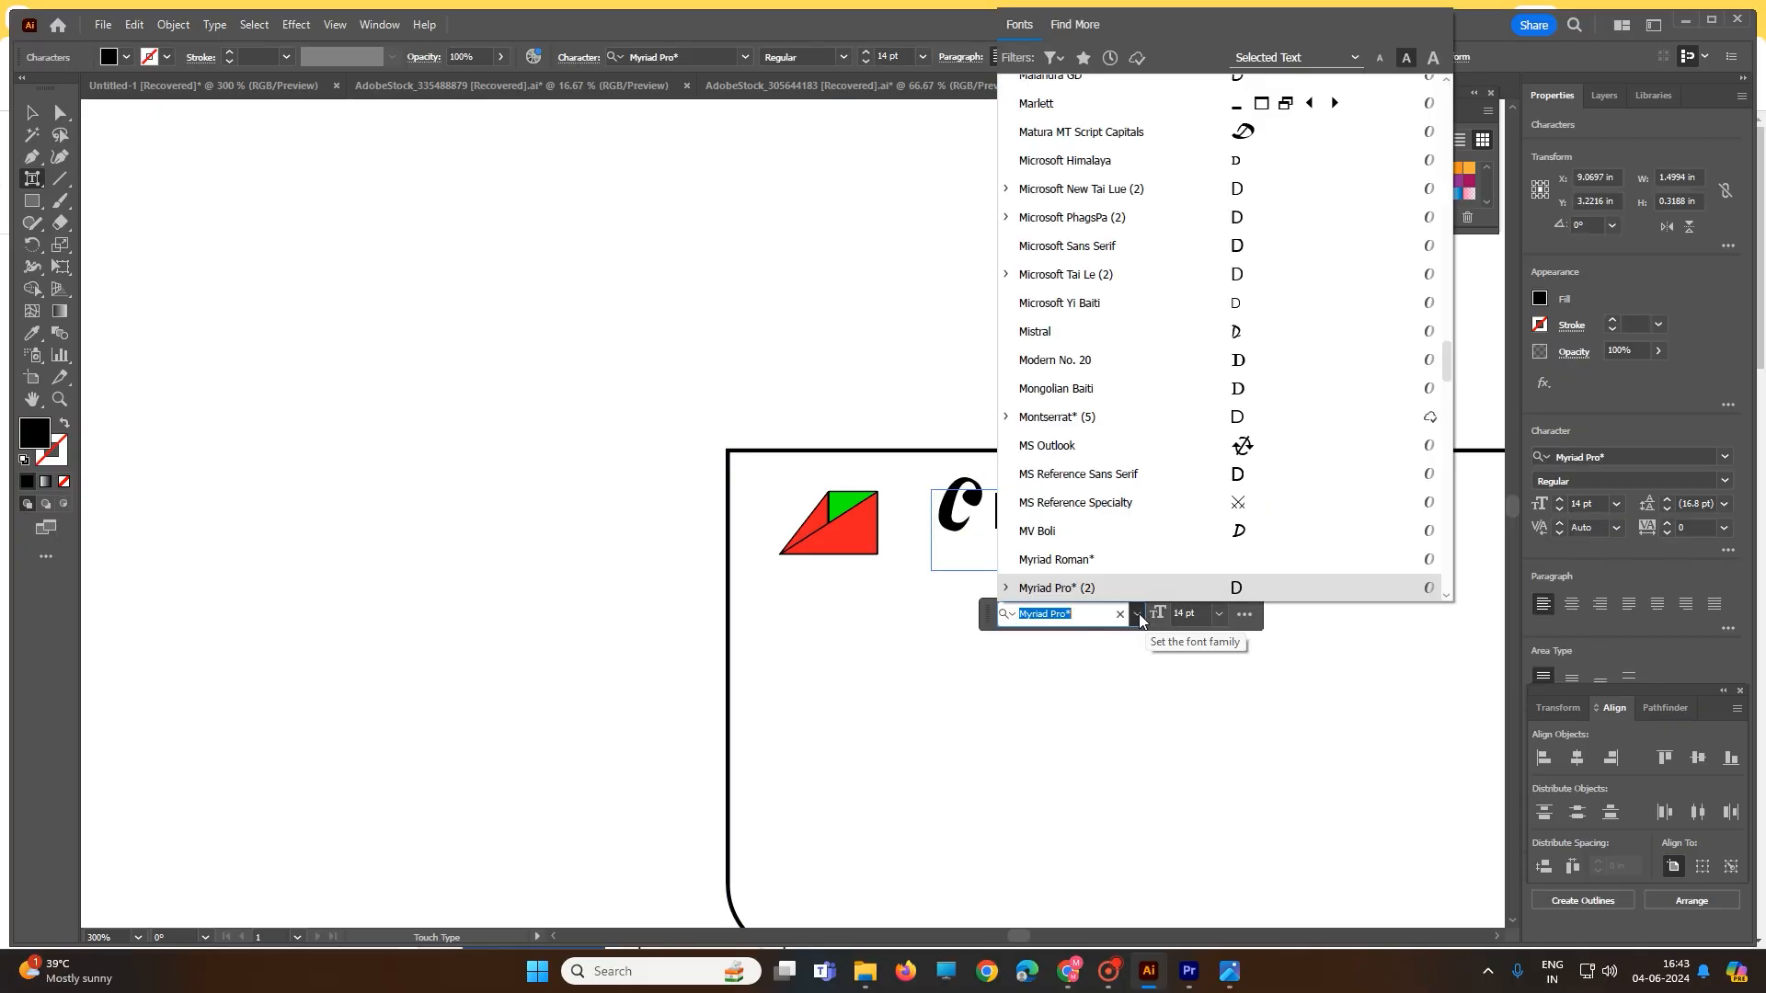
{"action": "type", "text": "r"}
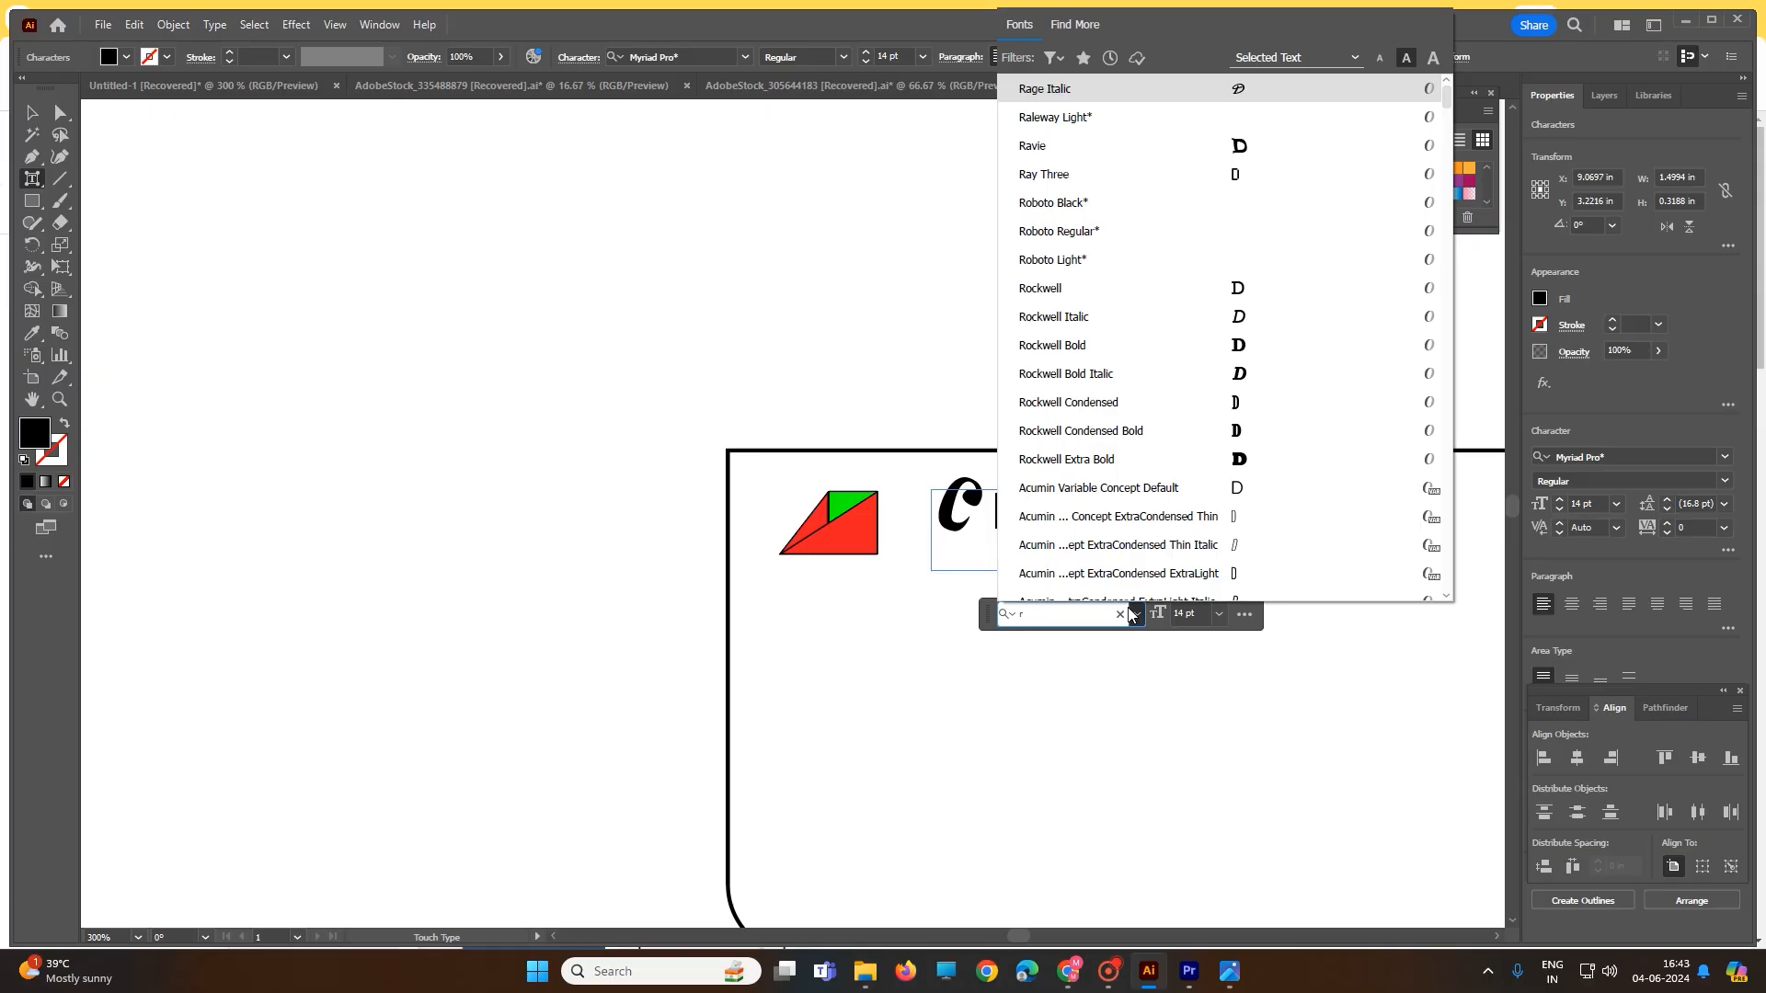
{"action": "left_click", "coordinate": [1064, 147]}
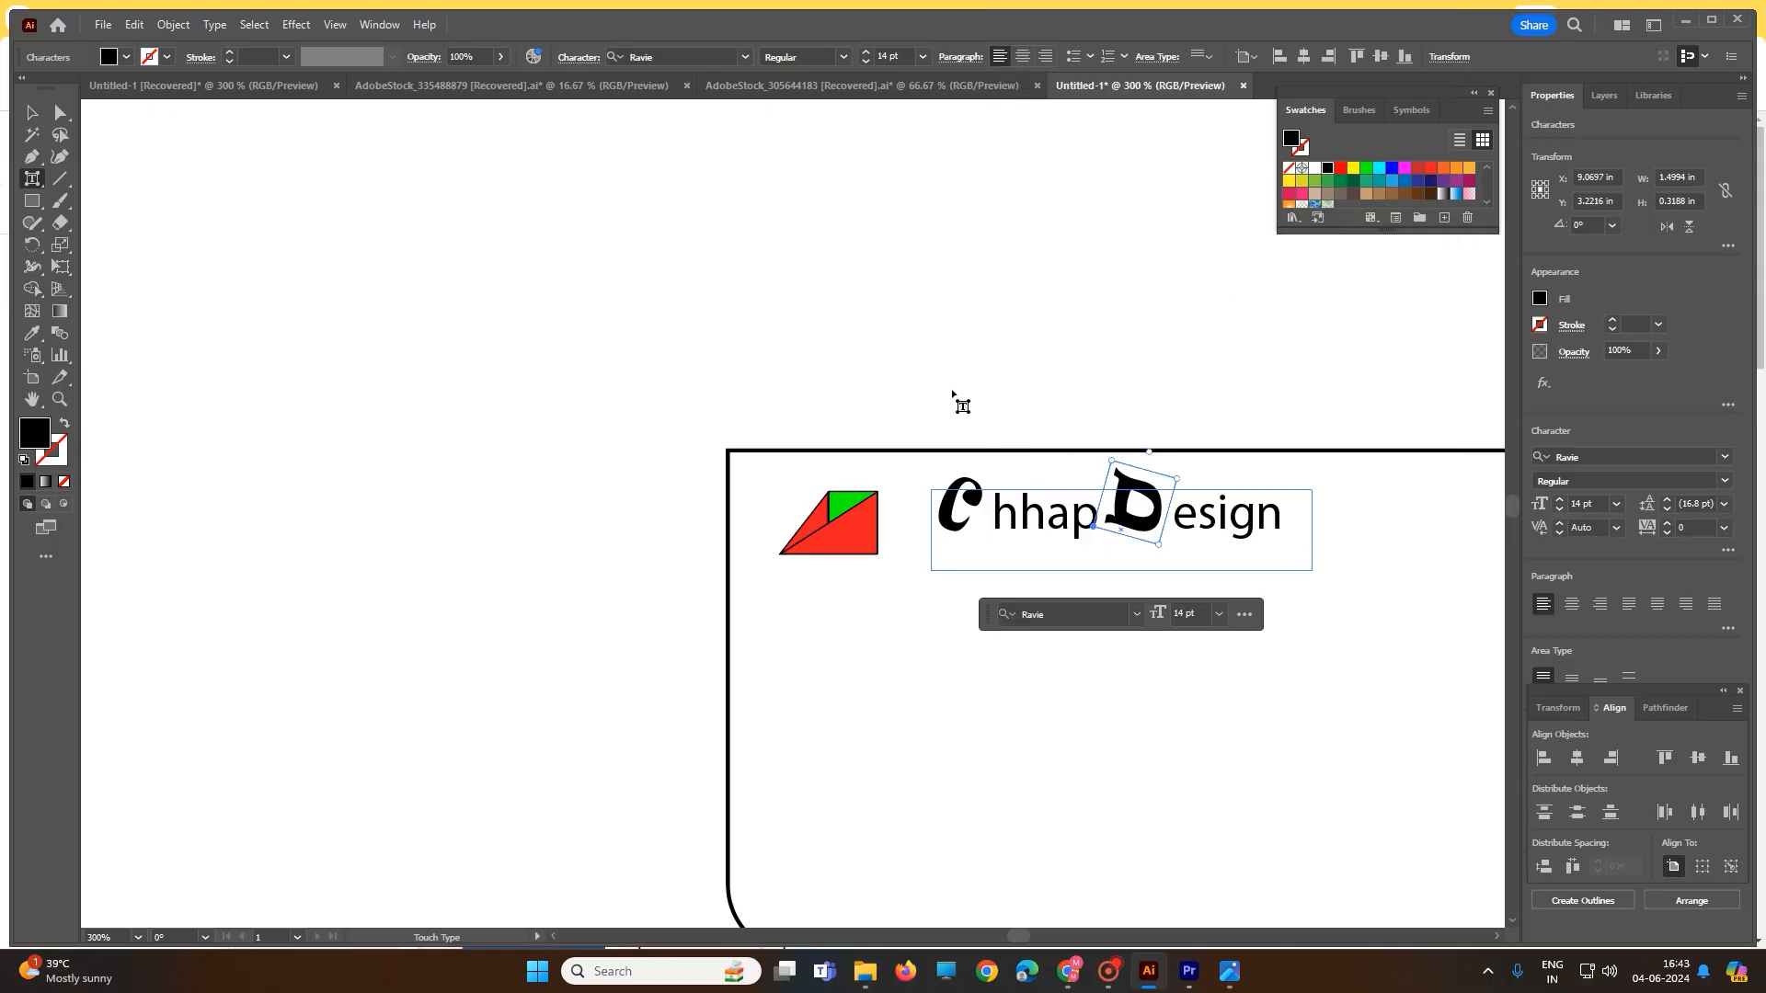
{"action": "left_click", "coordinate": [31, 112]}
- Colour the D of ChhapDesign blue
{"action": "left_click", "coordinate": [690, 405]}
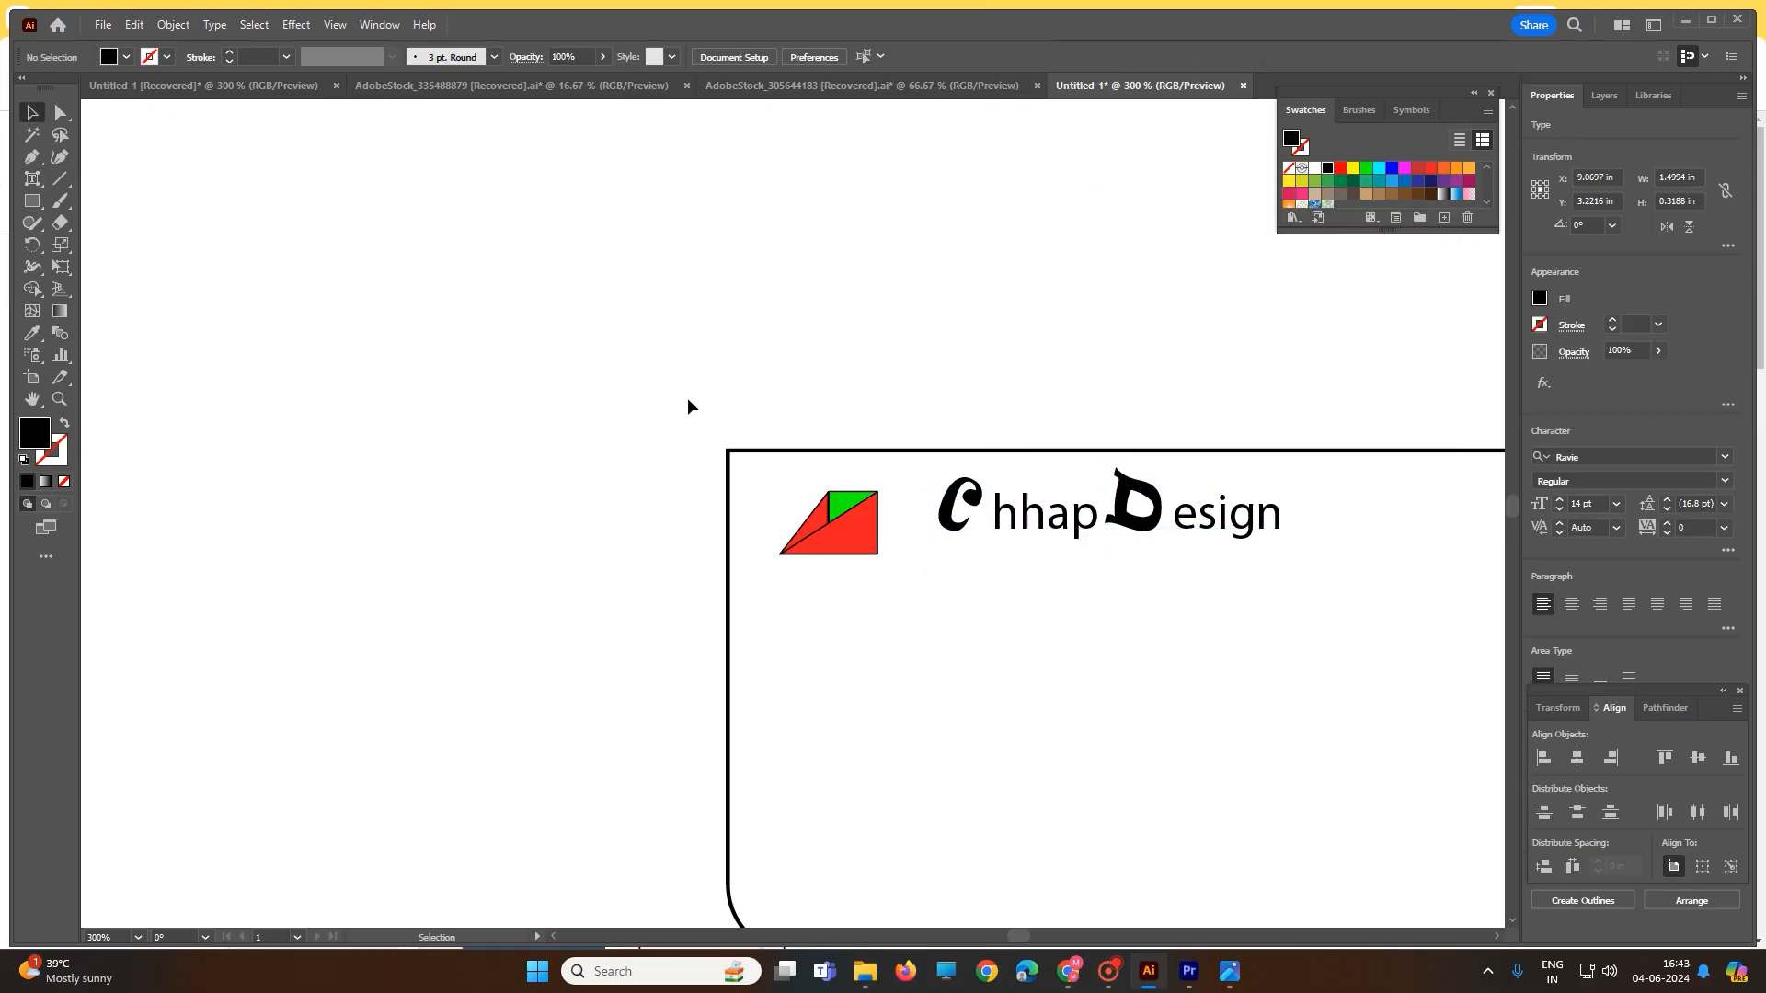
{"action": "left_click", "coordinate": [1141, 520]}
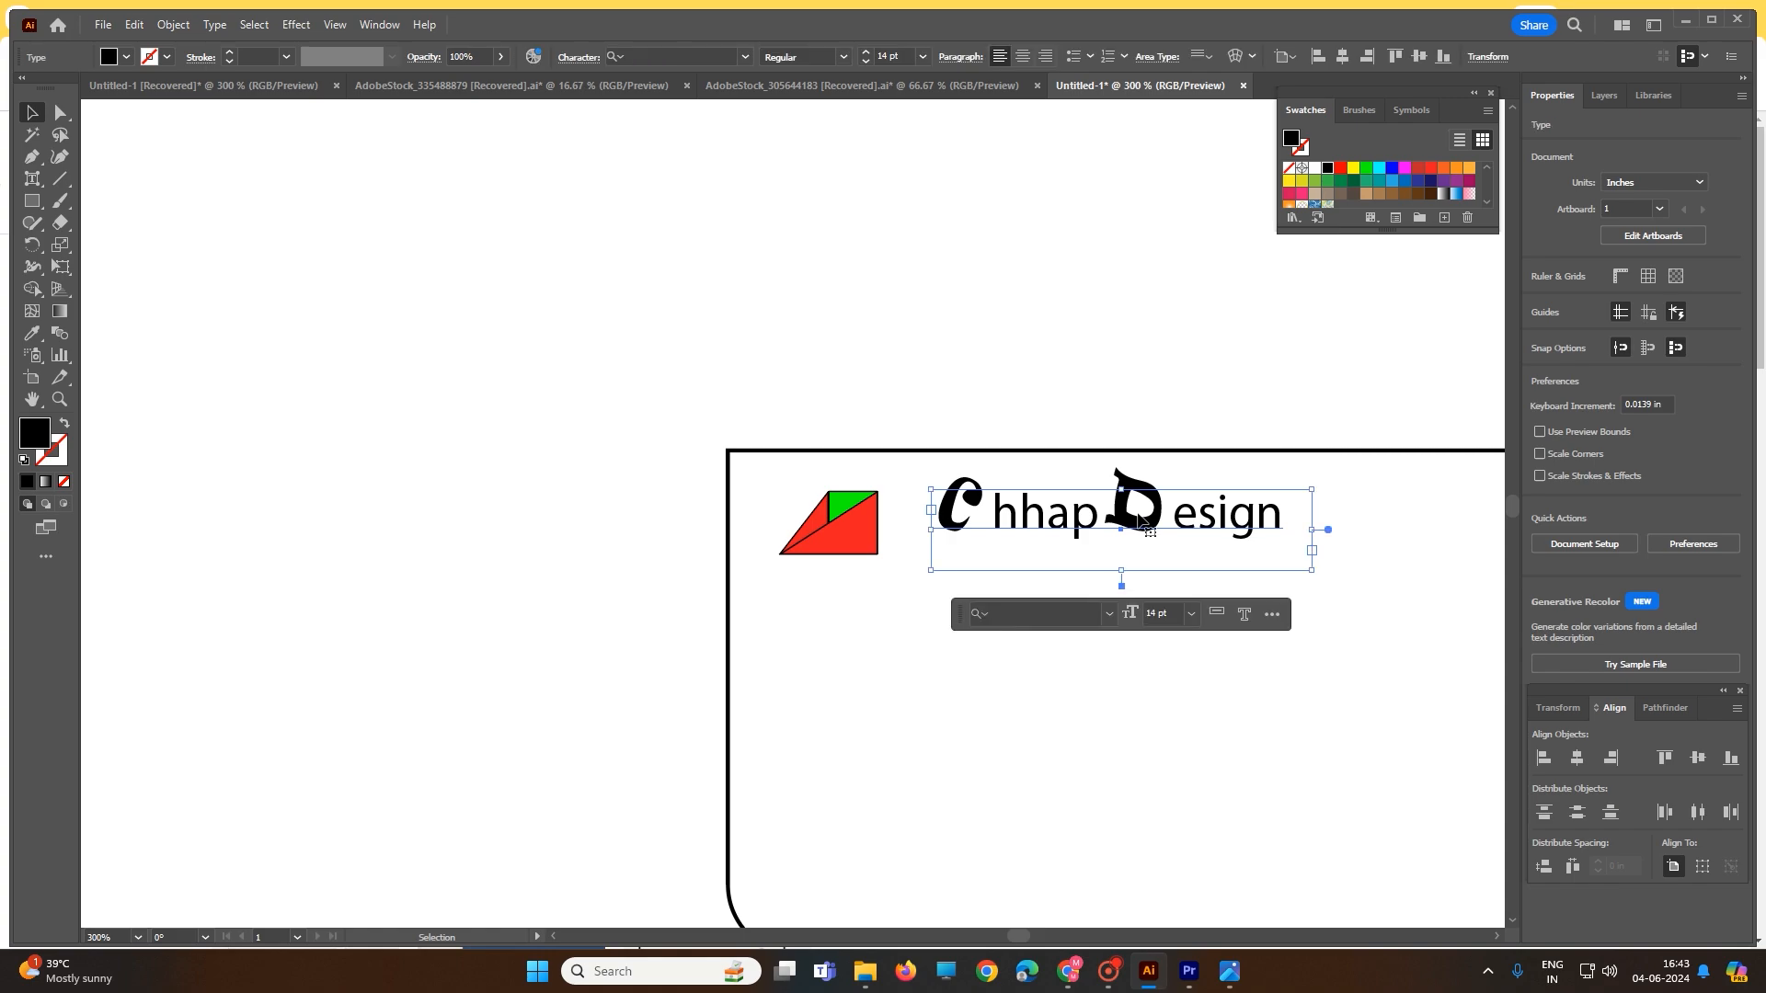
{"action": "double_click", "coordinate": [1138, 521]}
{"action": "left_click", "coordinate": [1140, 480]}
{"action": "left_click_drag", "start_coordinate": [1121, 492], "coordinate": [1156, 501]}
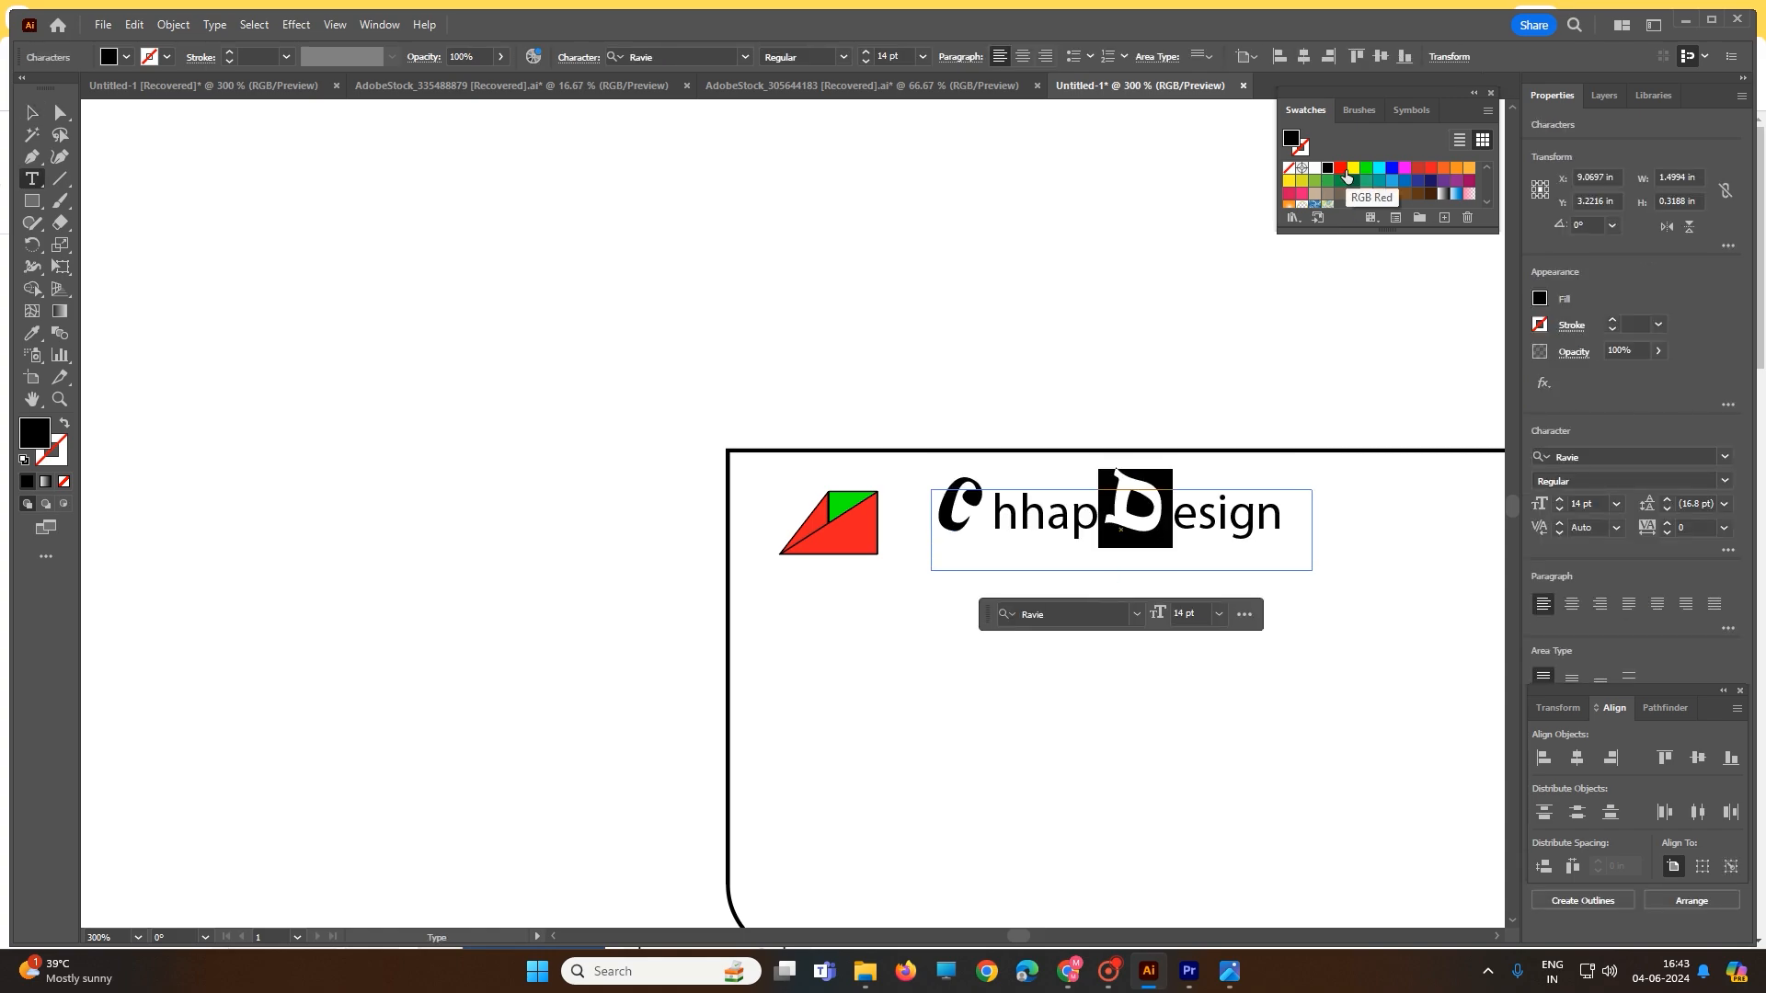
{"action": "left_click", "coordinate": [1393, 175]}
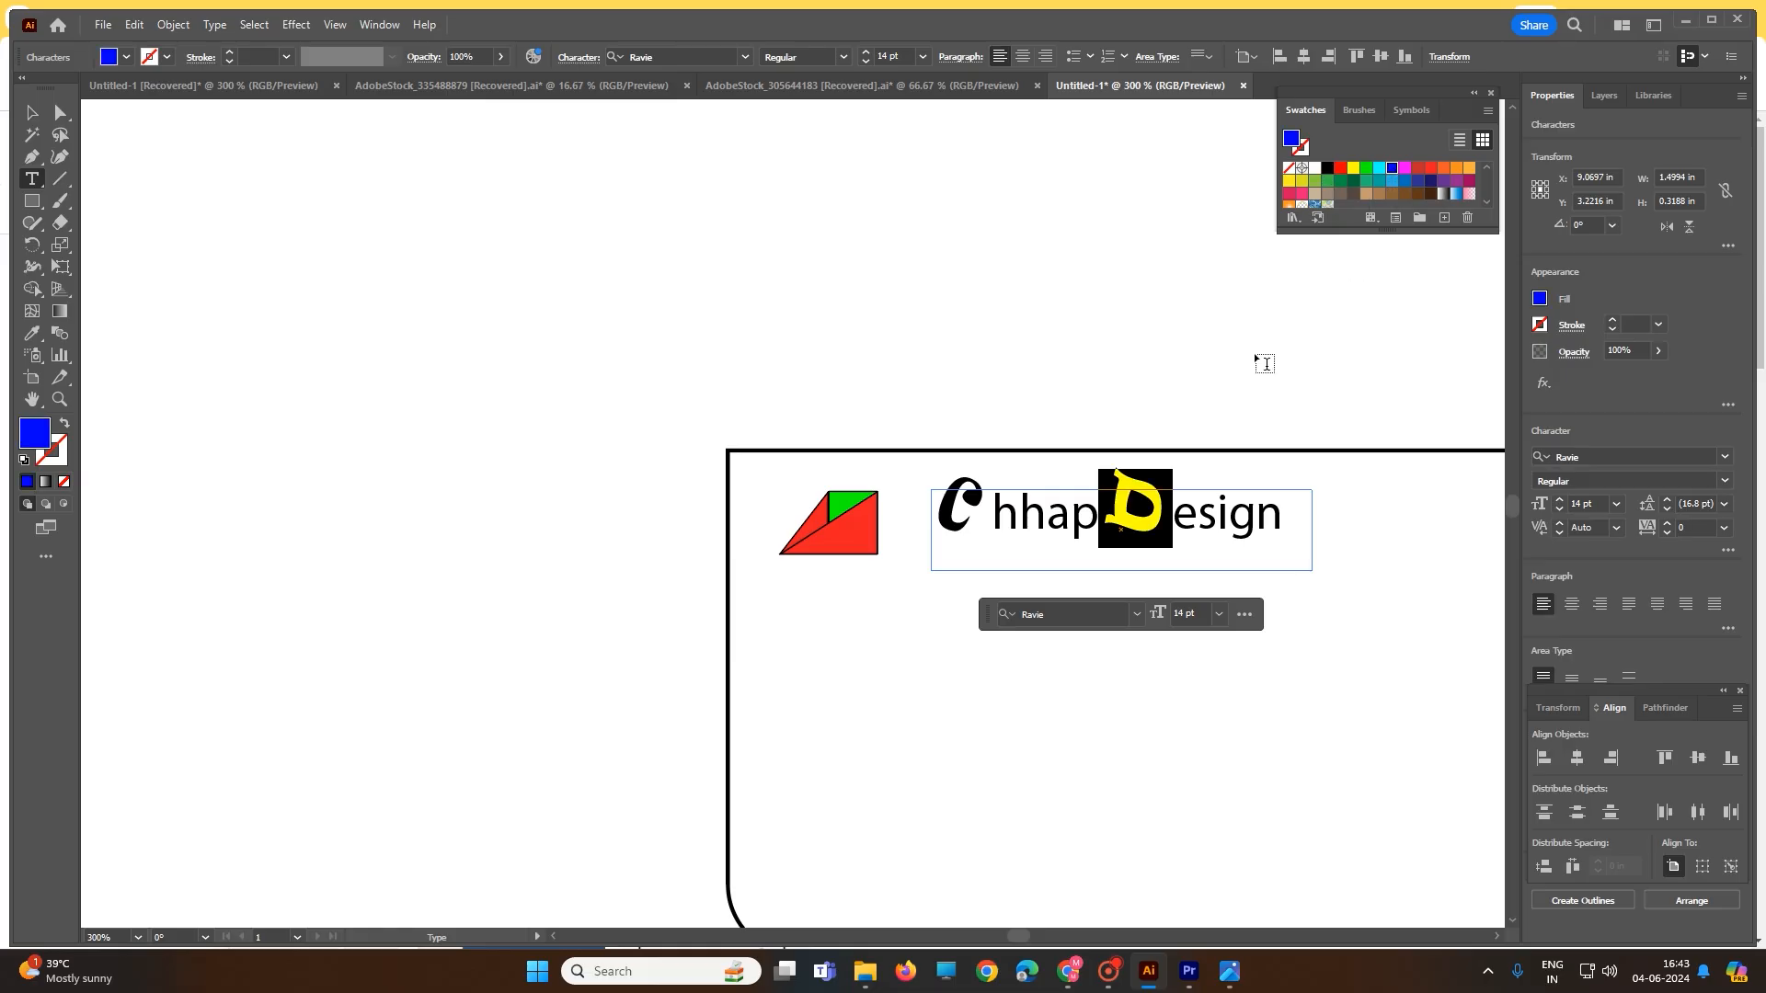
- Colour the C of ChhapDesign blue as well
{"action": "left_click", "coordinate": [957, 498]}
{"action": "key", "text": "ctrl+a"}
{"action": "left_click", "coordinate": [988, 502]}
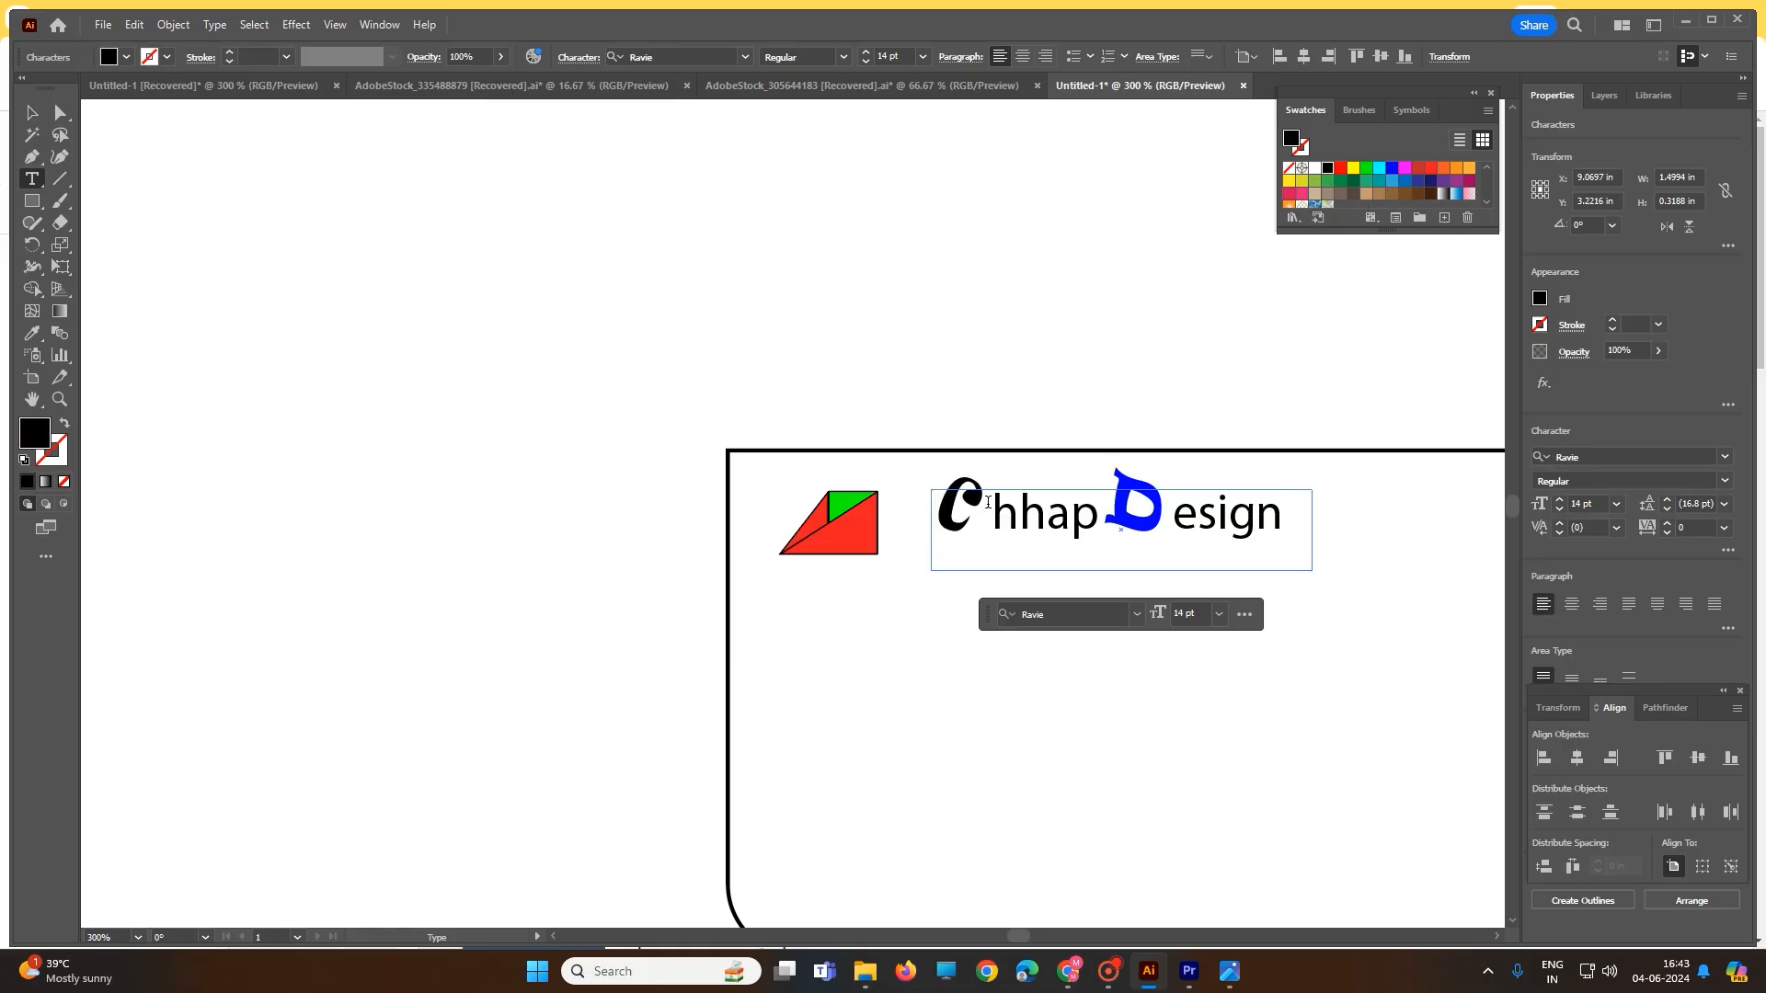
{"action": "left_click_drag", "start_coordinate": [982, 500], "coordinate": [932, 503]}
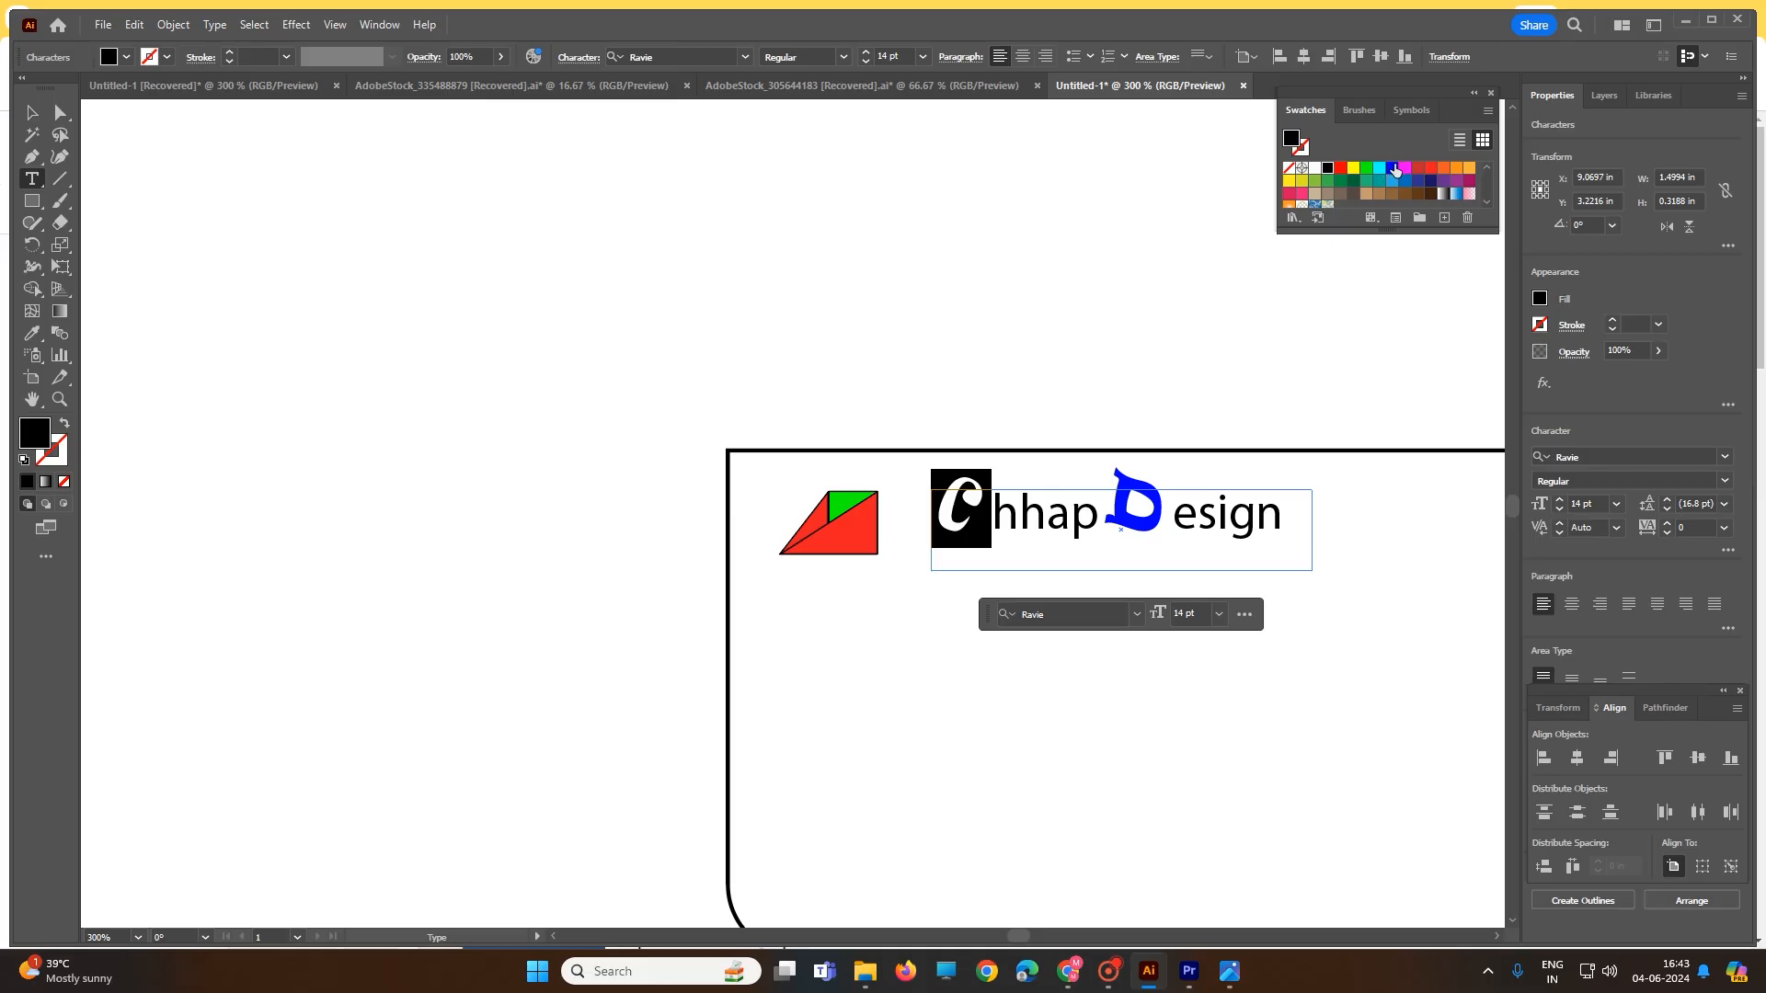
{"action": "left_click", "coordinate": [1395, 169]}
{"action": "left_click", "coordinate": [31, 112]}
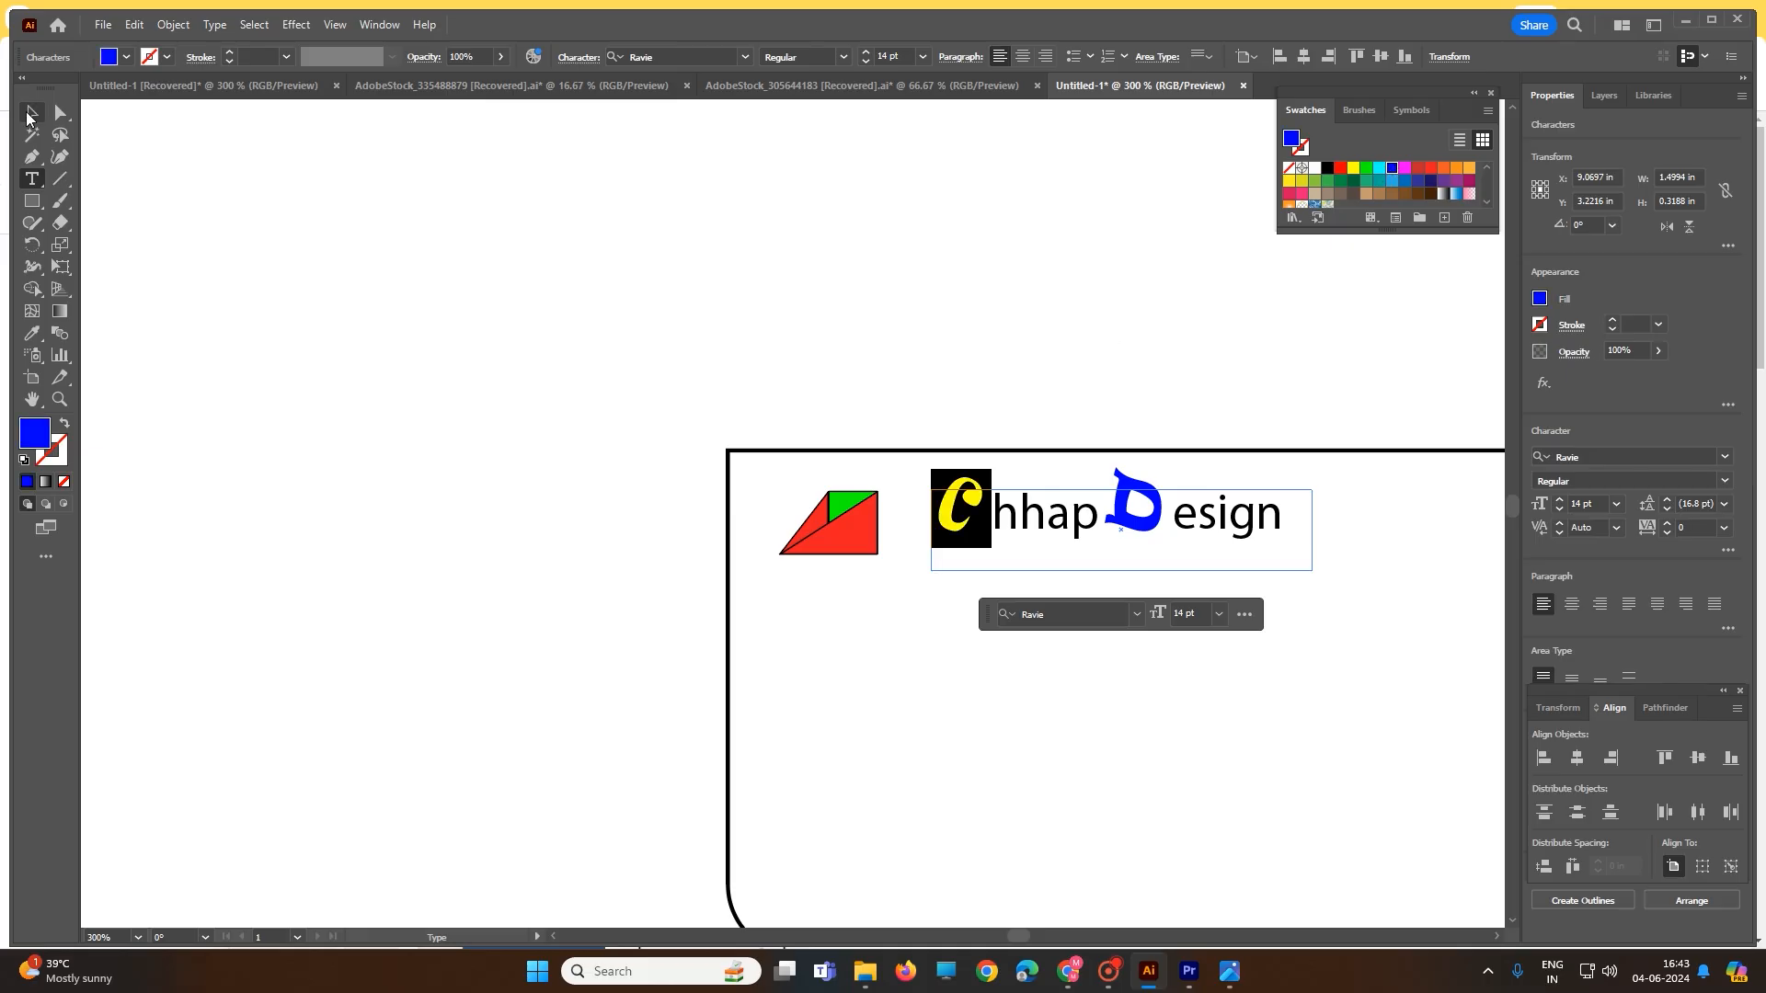
{"action": "left_click", "coordinate": [502, 314]}
- Highlight the blue C in the wordmark and copy it
{"action": "left_click", "coordinate": [954, 521]}
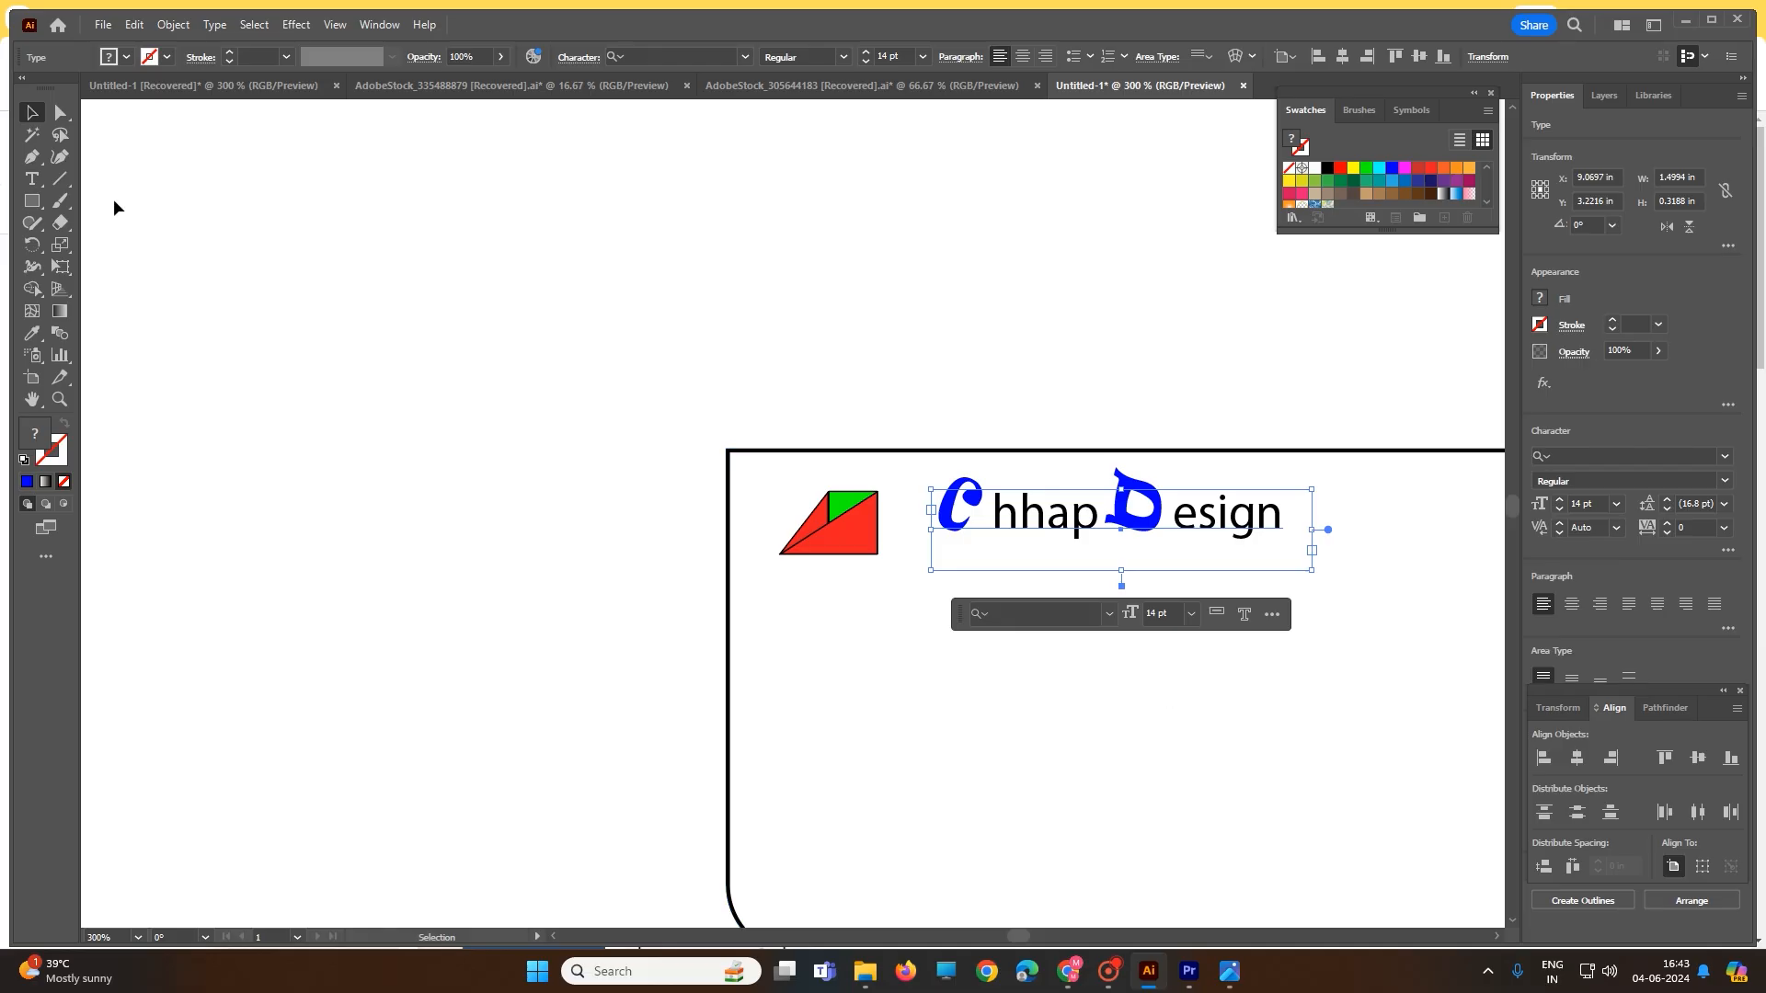
{"action": "left_click", "coordinate": [495, 340]}
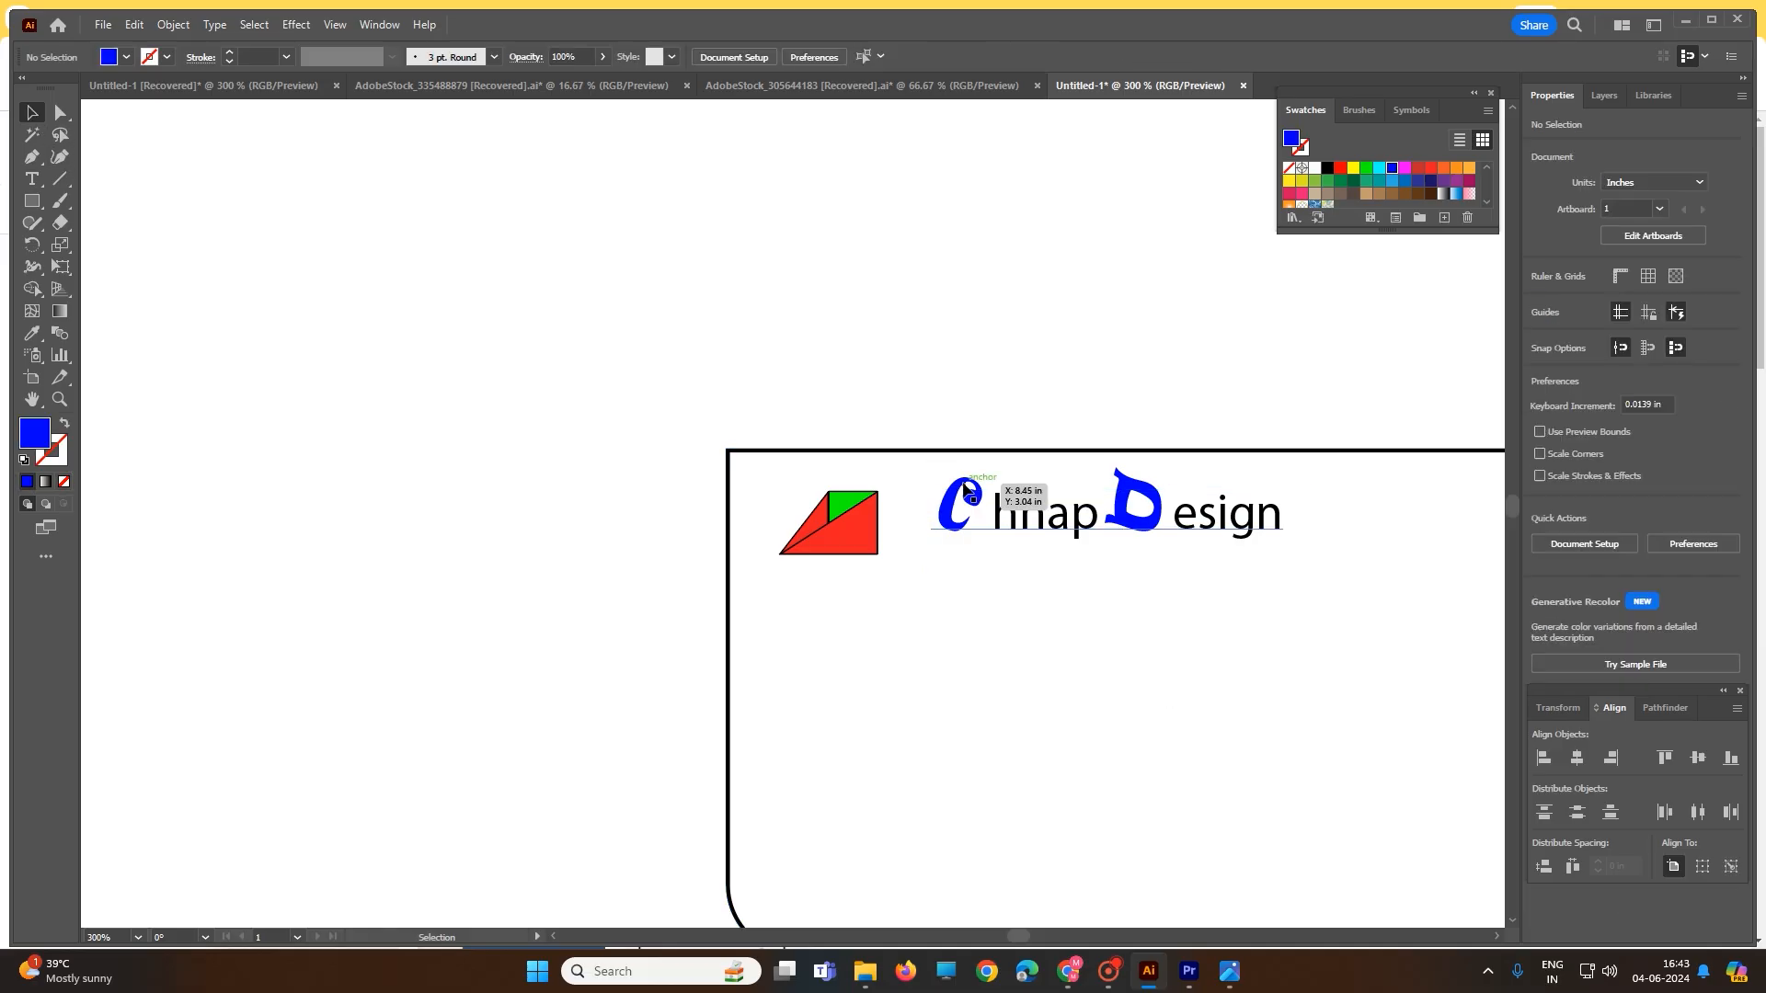
{"action": "double_click", "coordinate": [960, 480]}
{"action": "key", "text": "ctrl+a"}
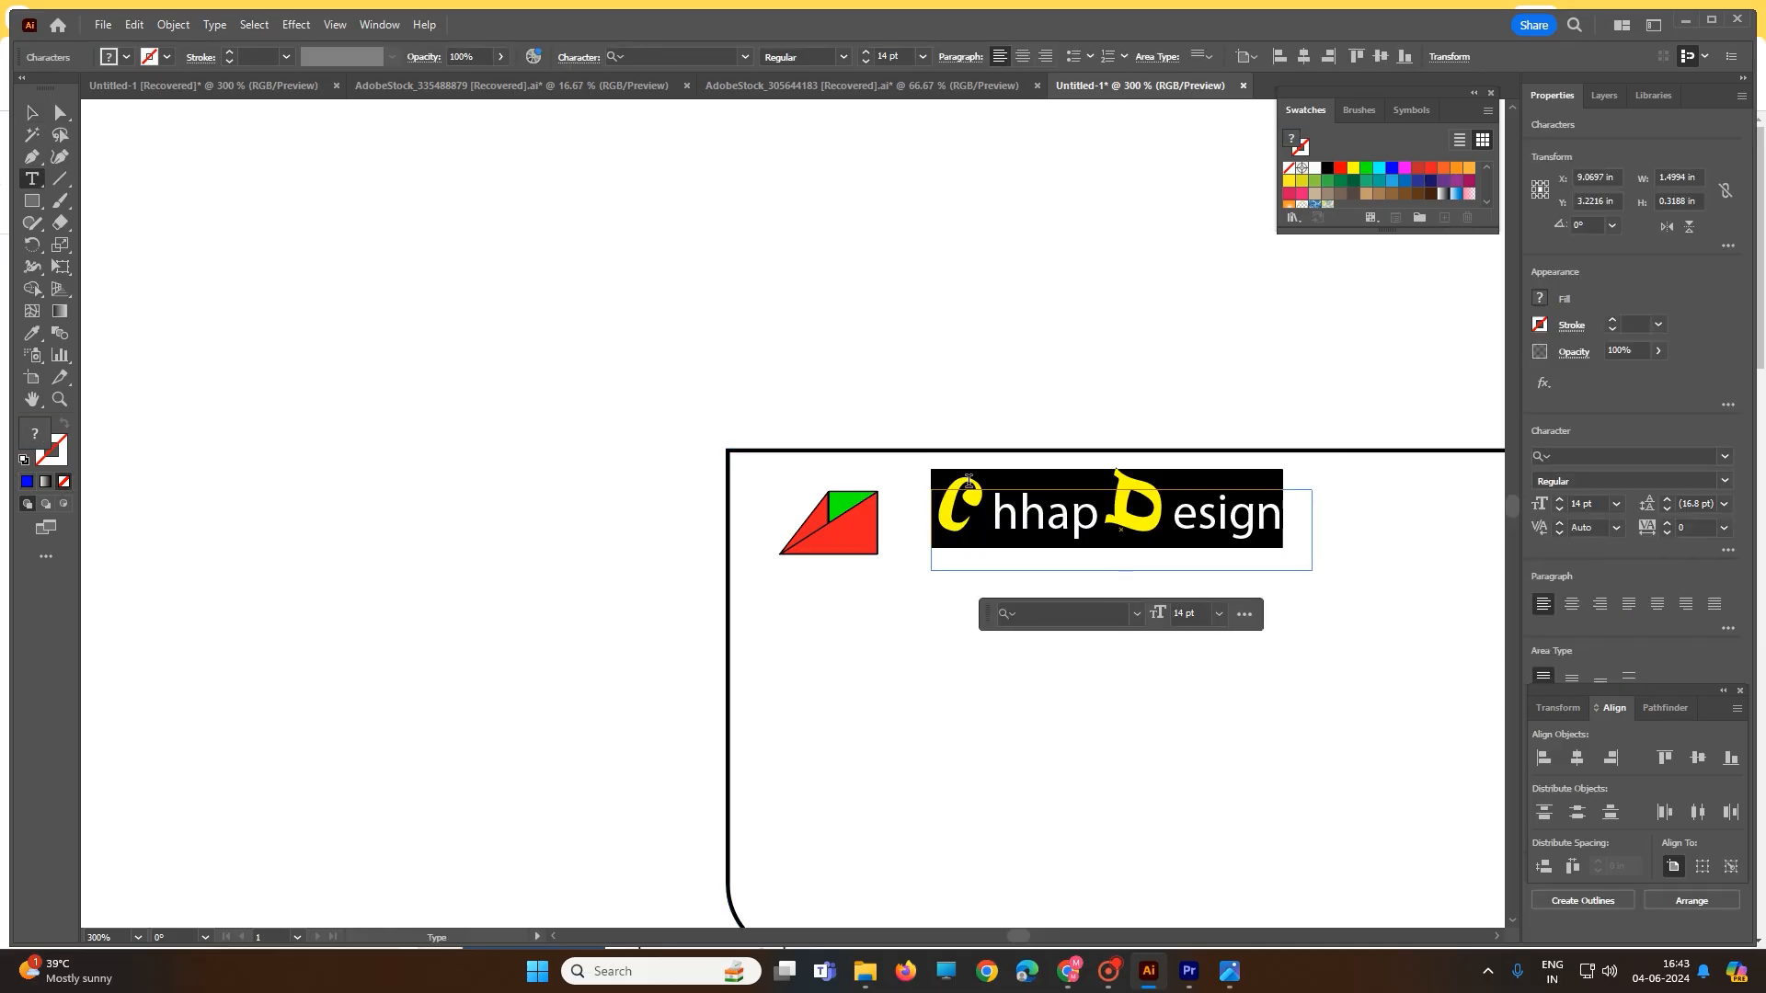
{"action": "left_click_drag", "start_coordinate": [968, 480], "coordinate": [928, 497]}
{"action": "key", "text": "ctrl+c"}
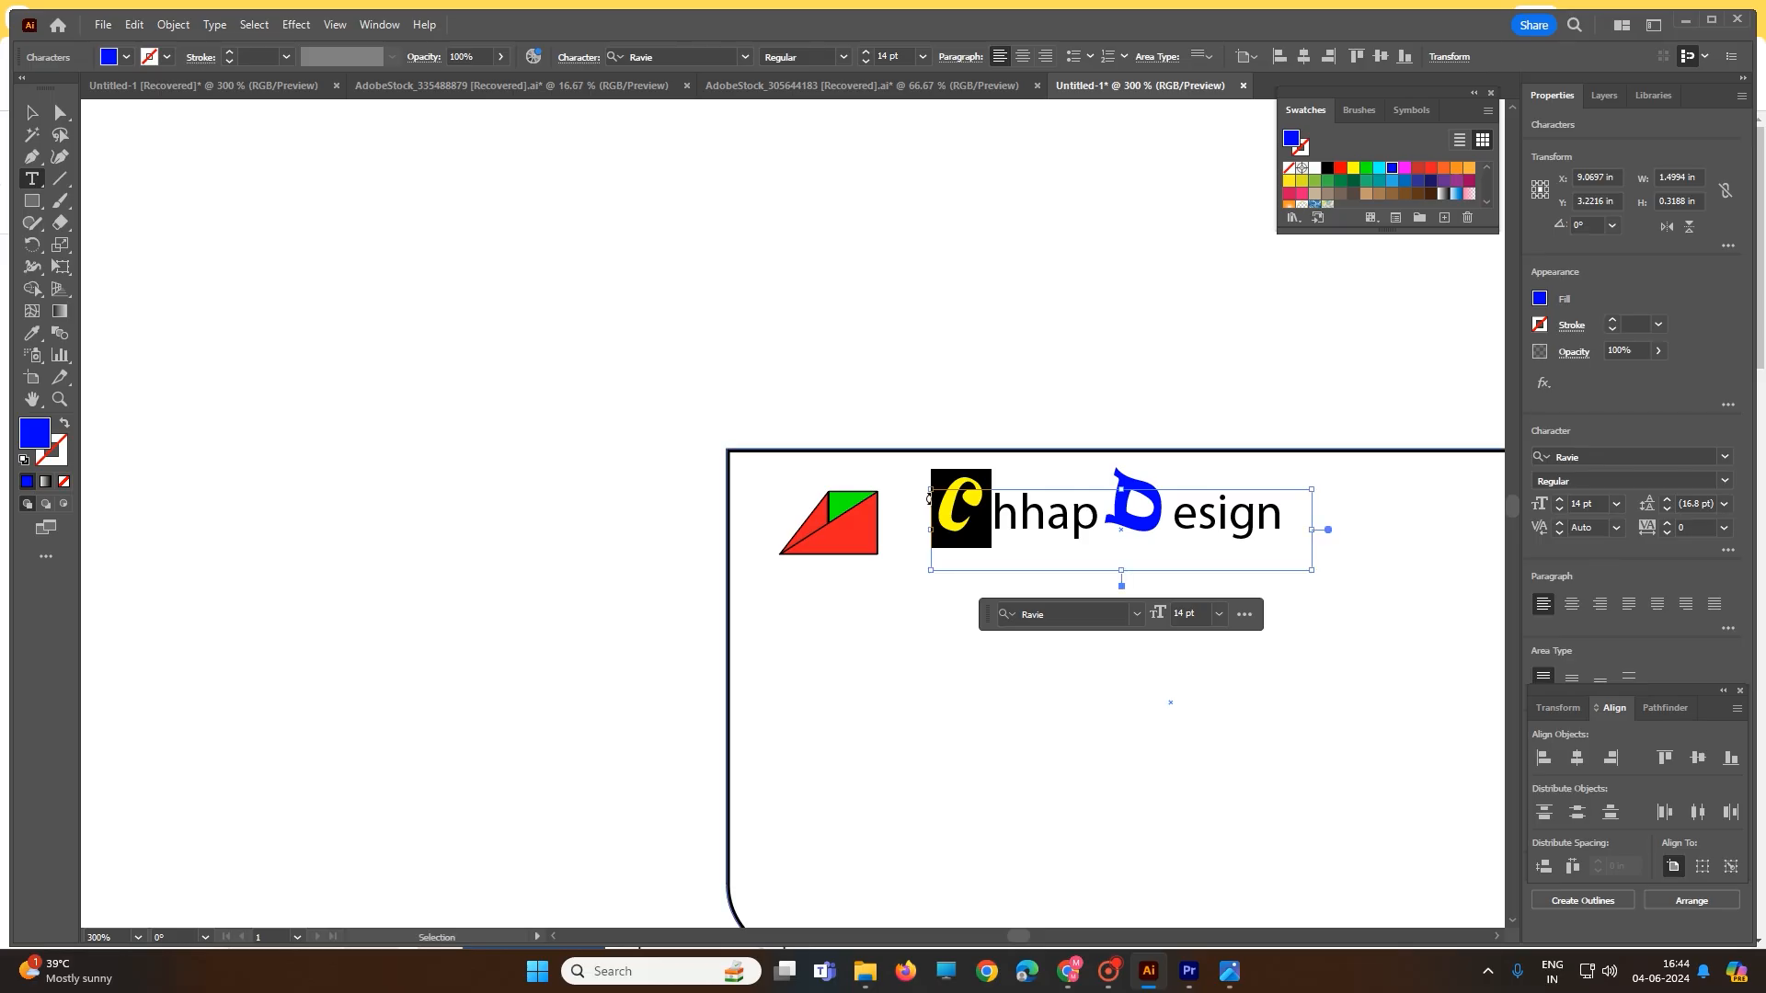
{"action": "key", "text": "ctrl+shift+a"}
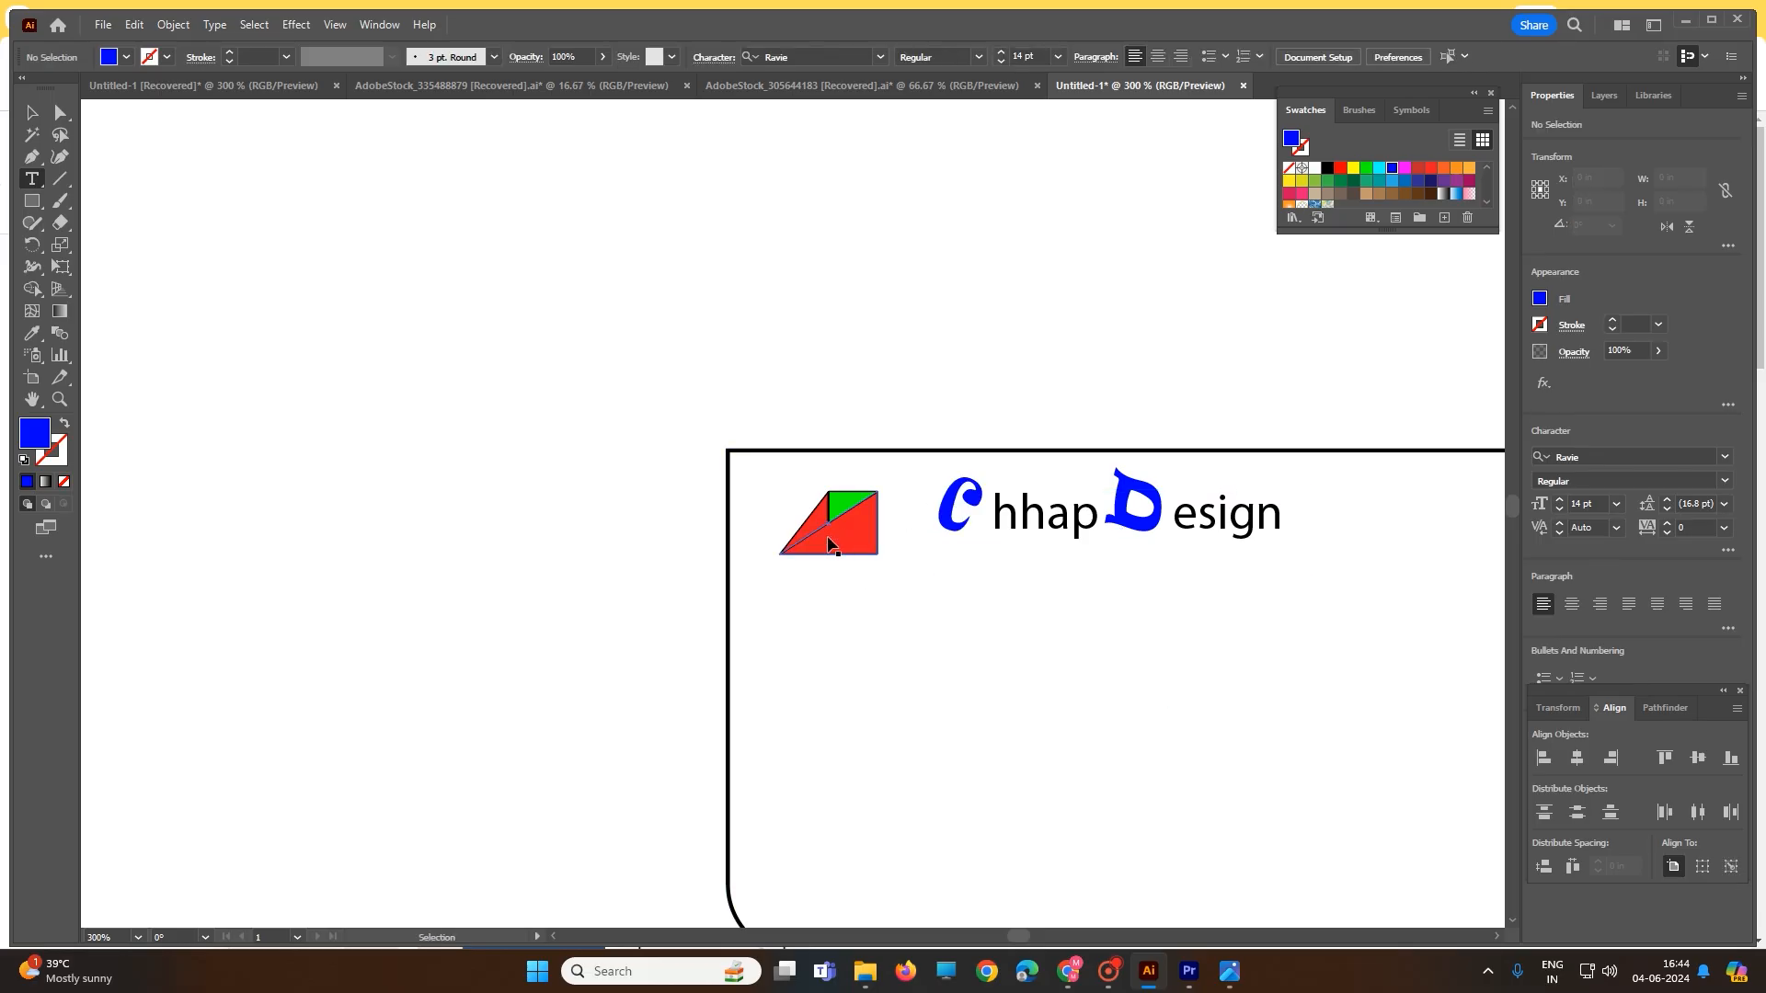
- Paste the copied C as separate text and set it to 10 pt
{"action": "key", "text": "ctrl+v"}
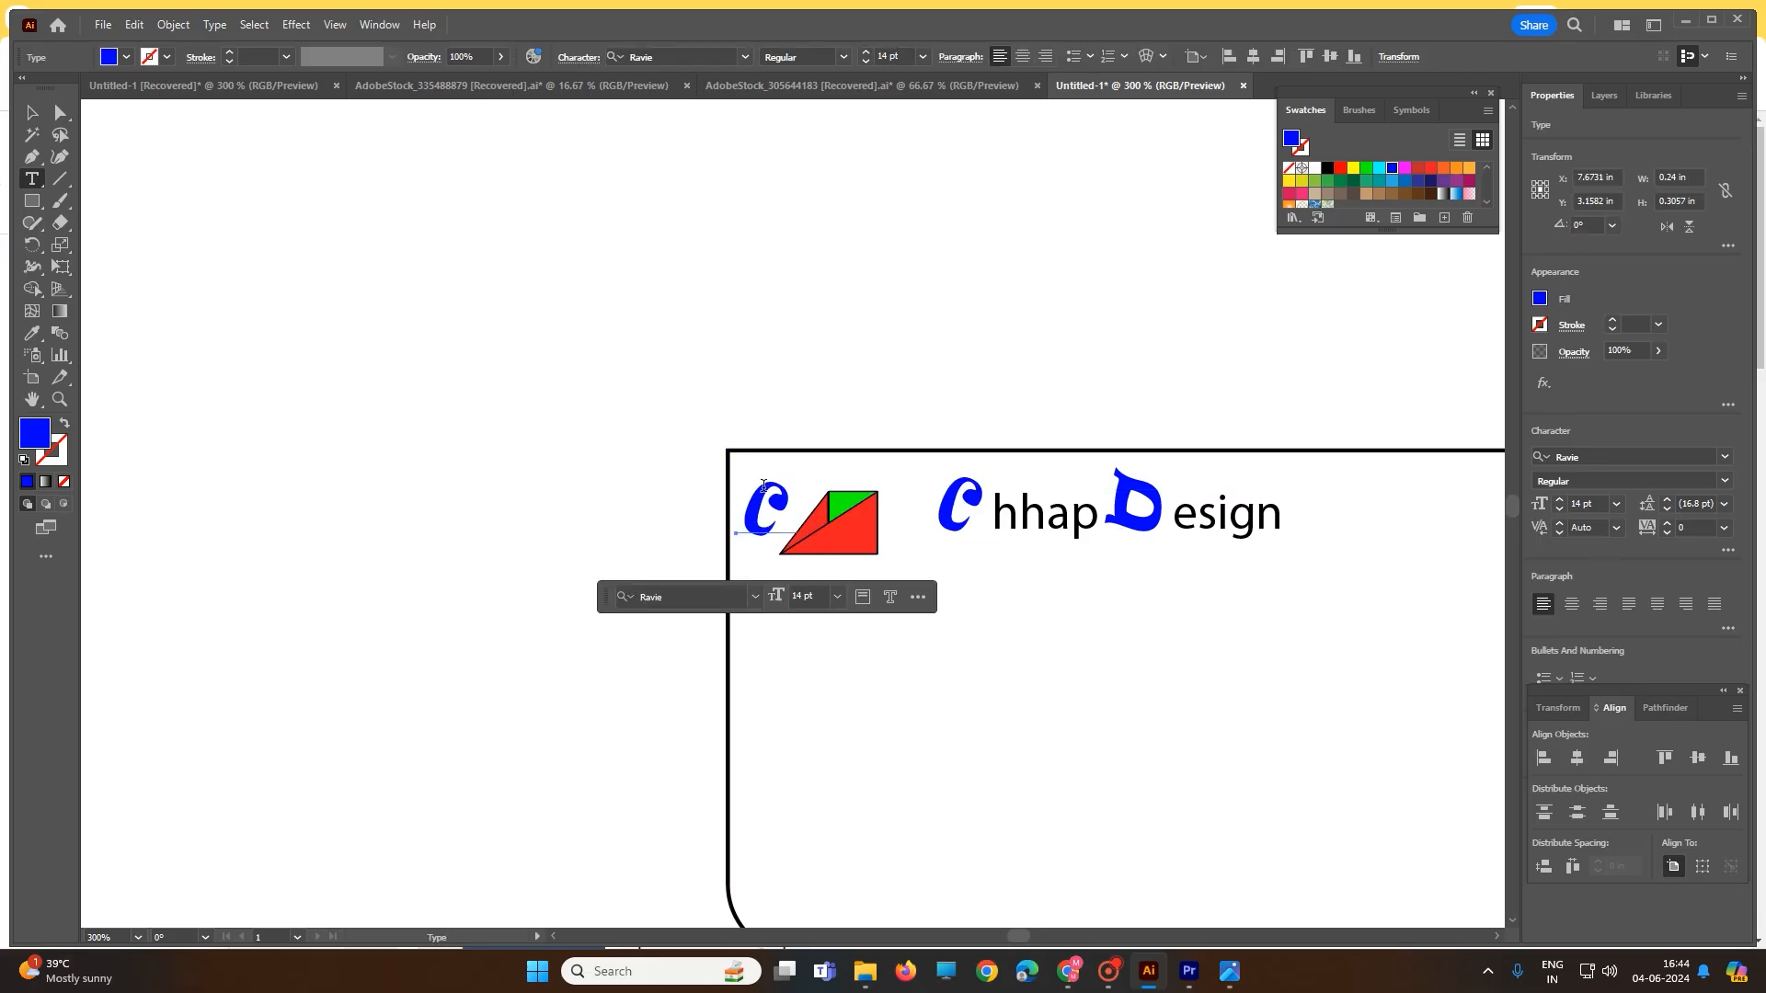
{"action": "double_click", "coordinate": [763, 486]}
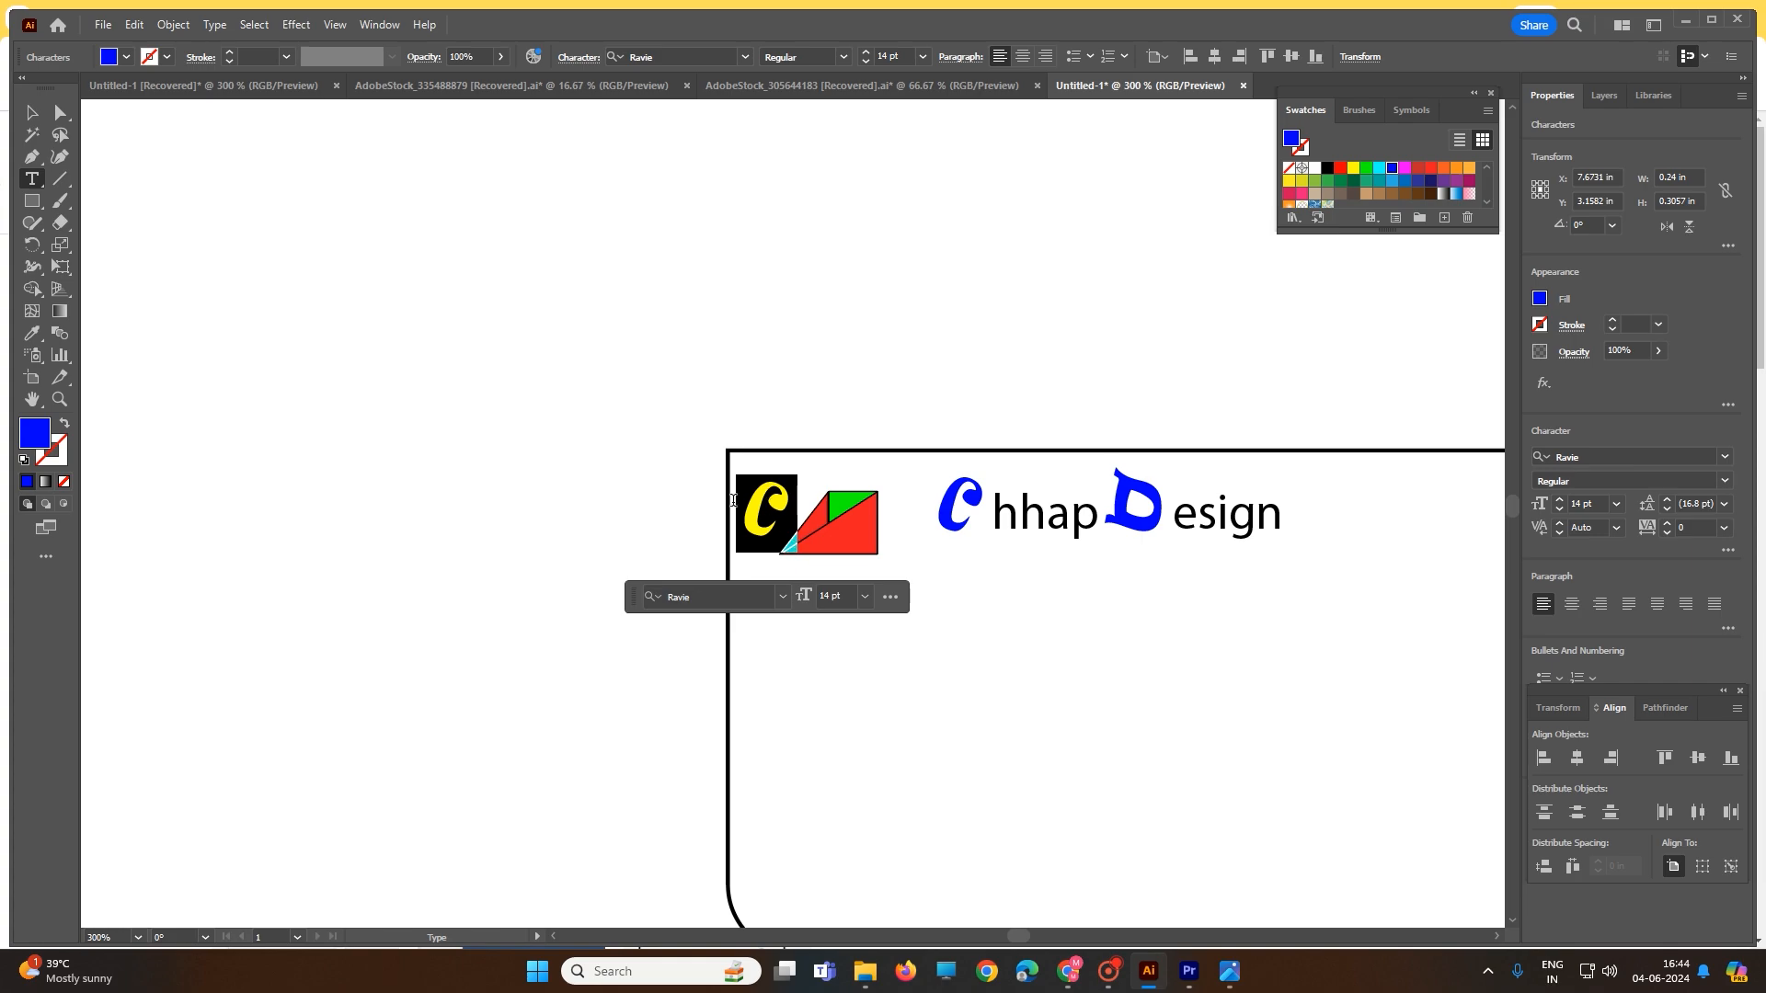
{"action": "left_click", "coordinate": [861, 598]}
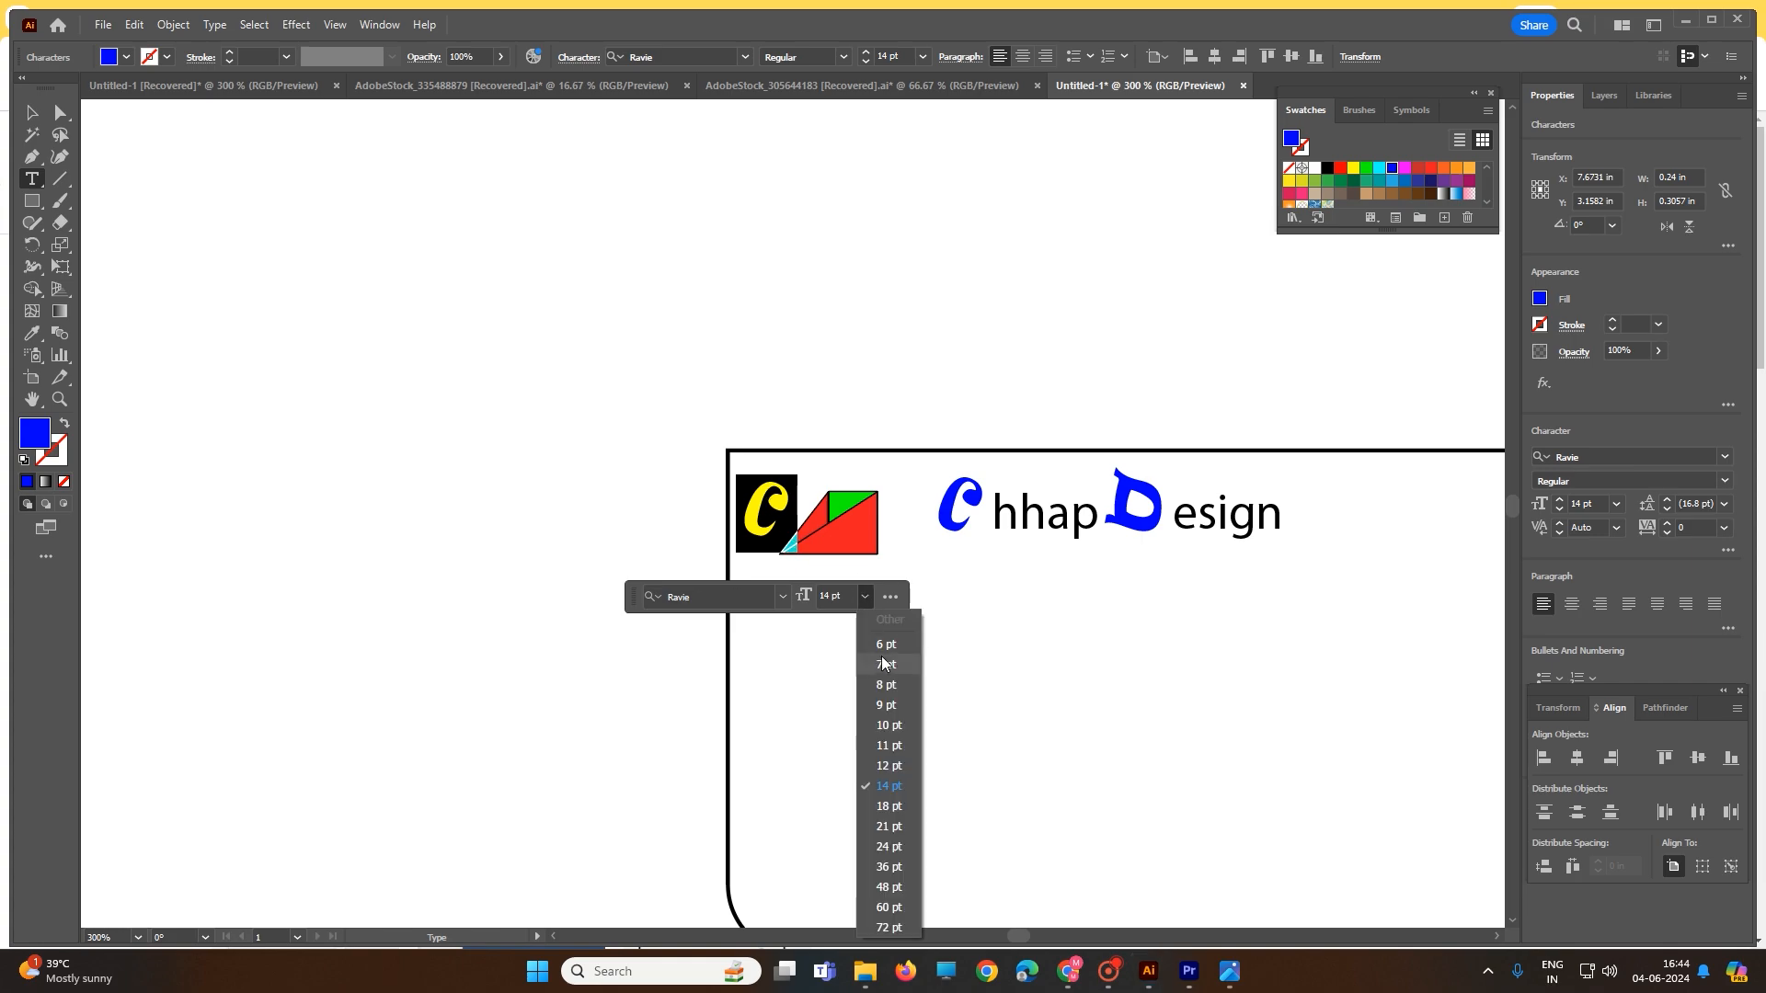
{"action": "left_click", "coordinate": [888, 724]}
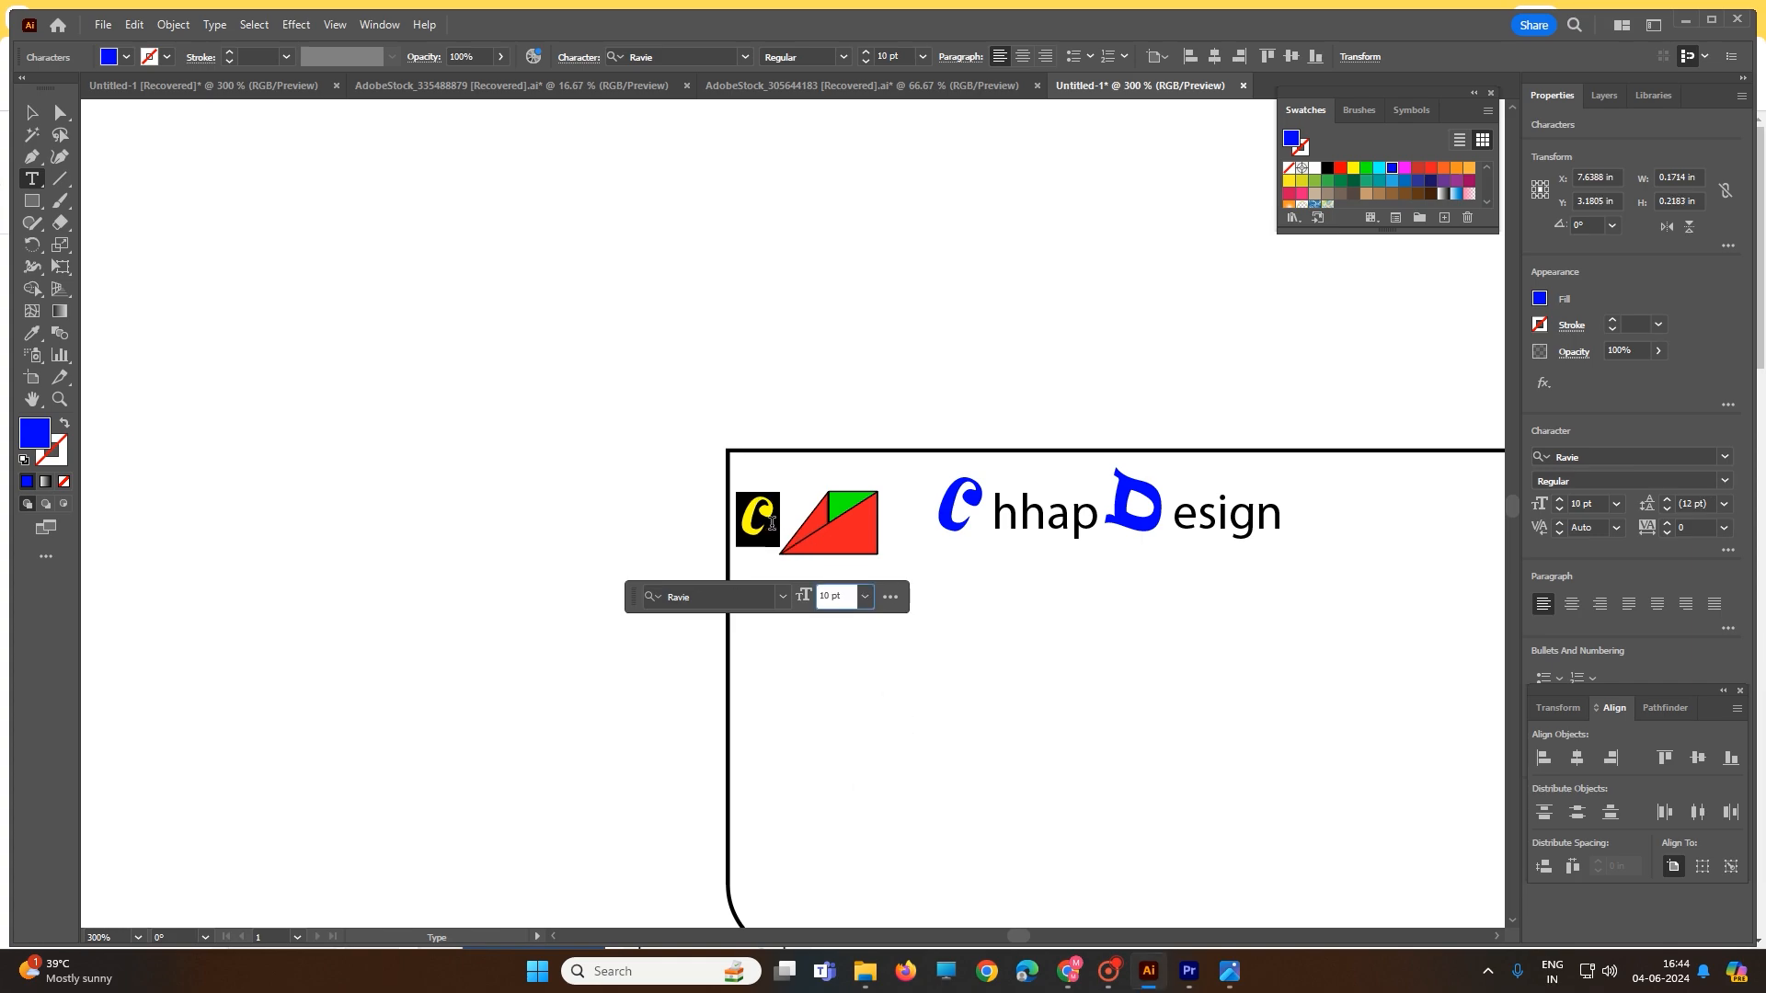
{"action": "left_click", "coordinate": [31, 112]}
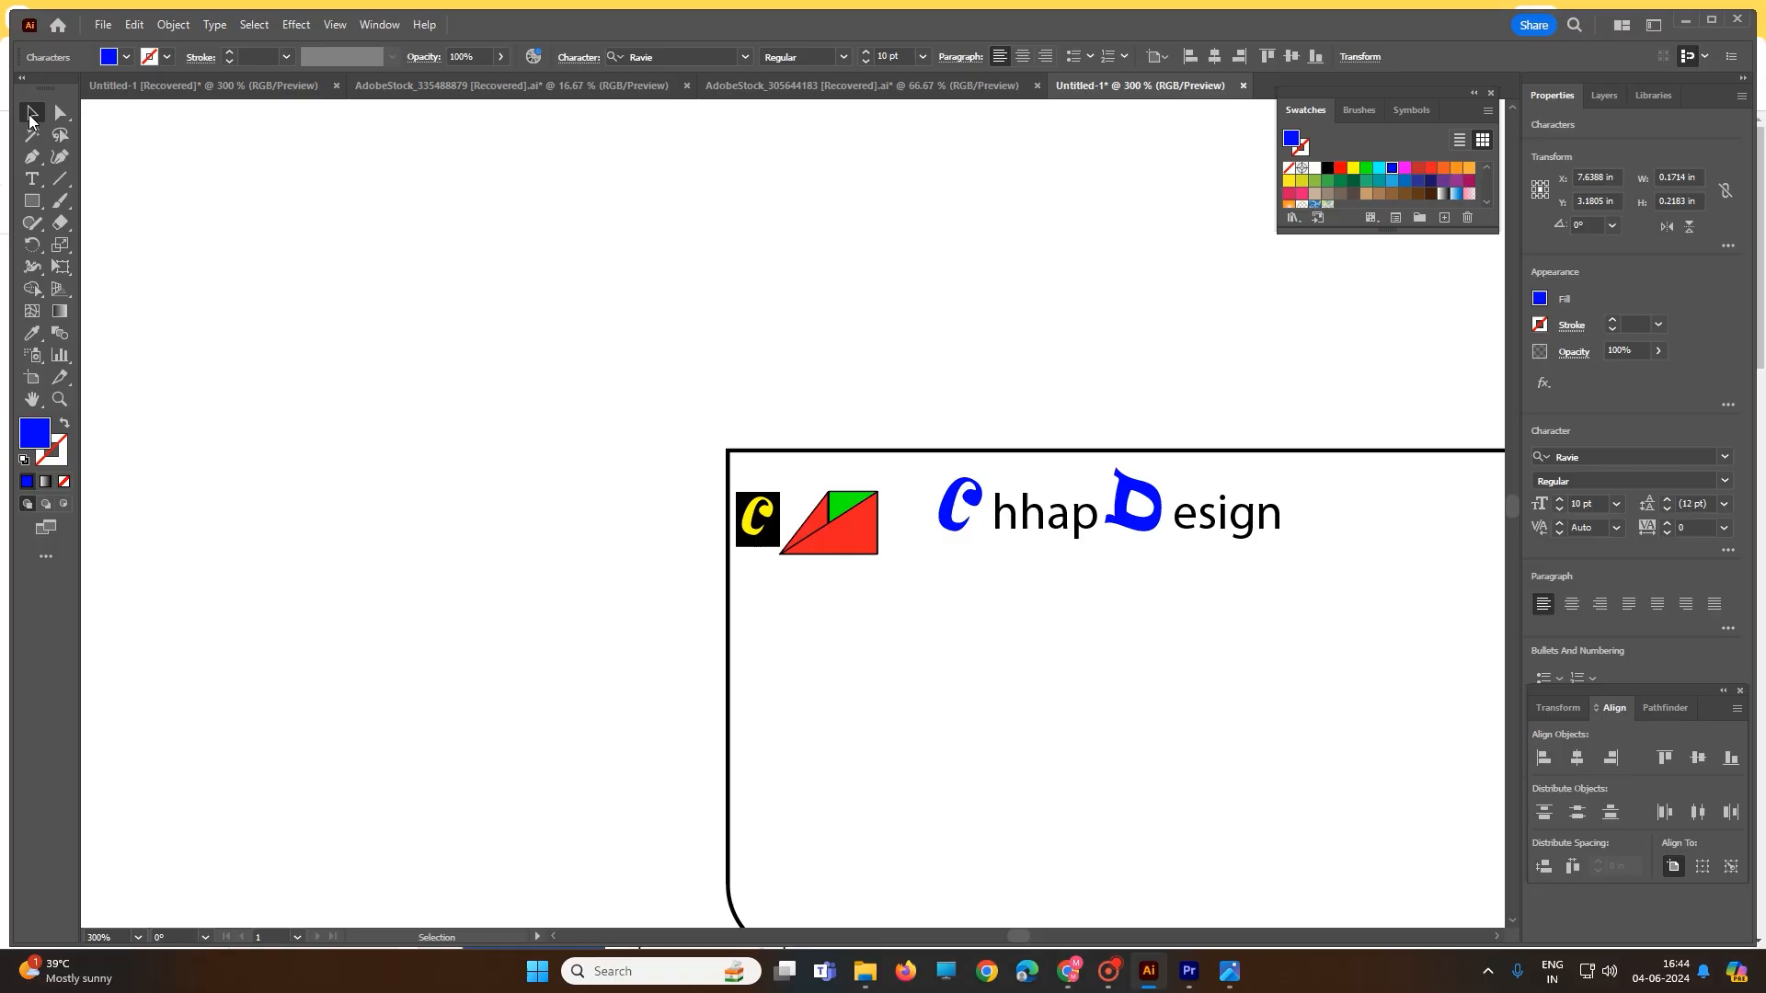
- Move the small C to the left of the card and shift the card rectangle lower
{"action": "left_click", "coordinate": [572, 401]}
{"action": "left_click", "coordinate": [844, 521]}
{"action": "left_click_drag", "start_coordinate": [880, 556], "coordinate": [920, 581]}
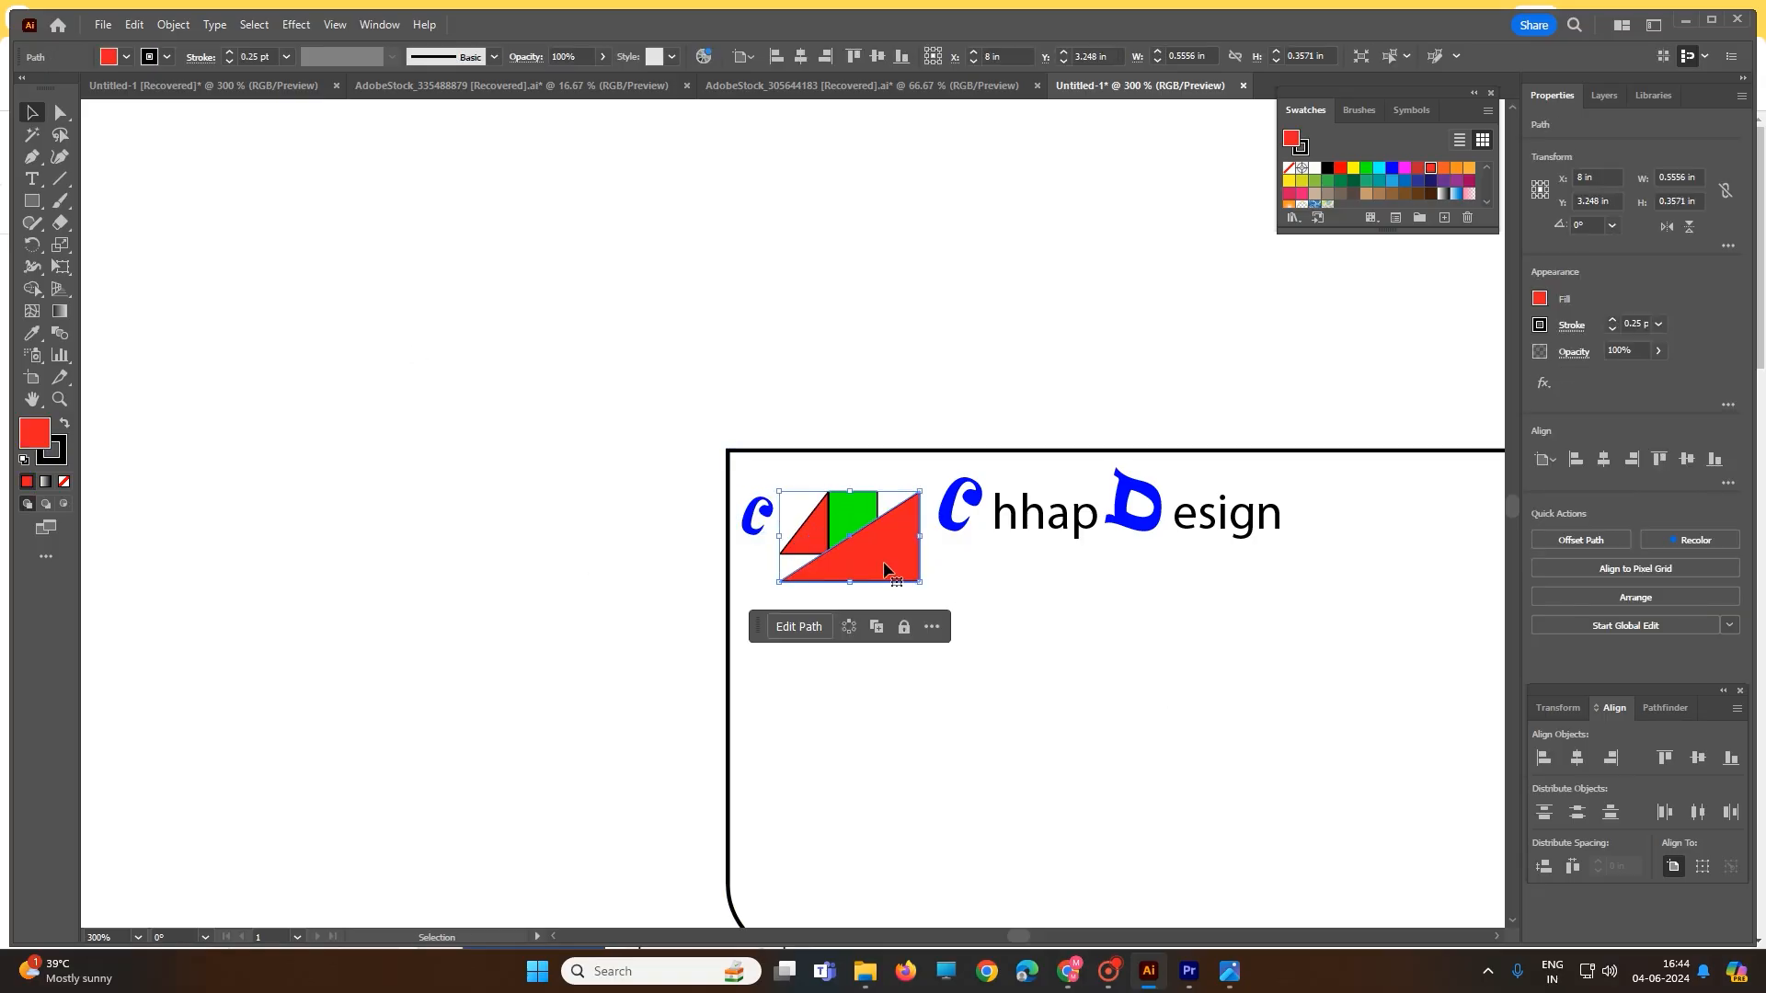
{"action": "key", "text": "ctrl+z"}
{"action": "left_click_drag", "start_coordinate": [770, 411], "coordinate": [902, 577]}
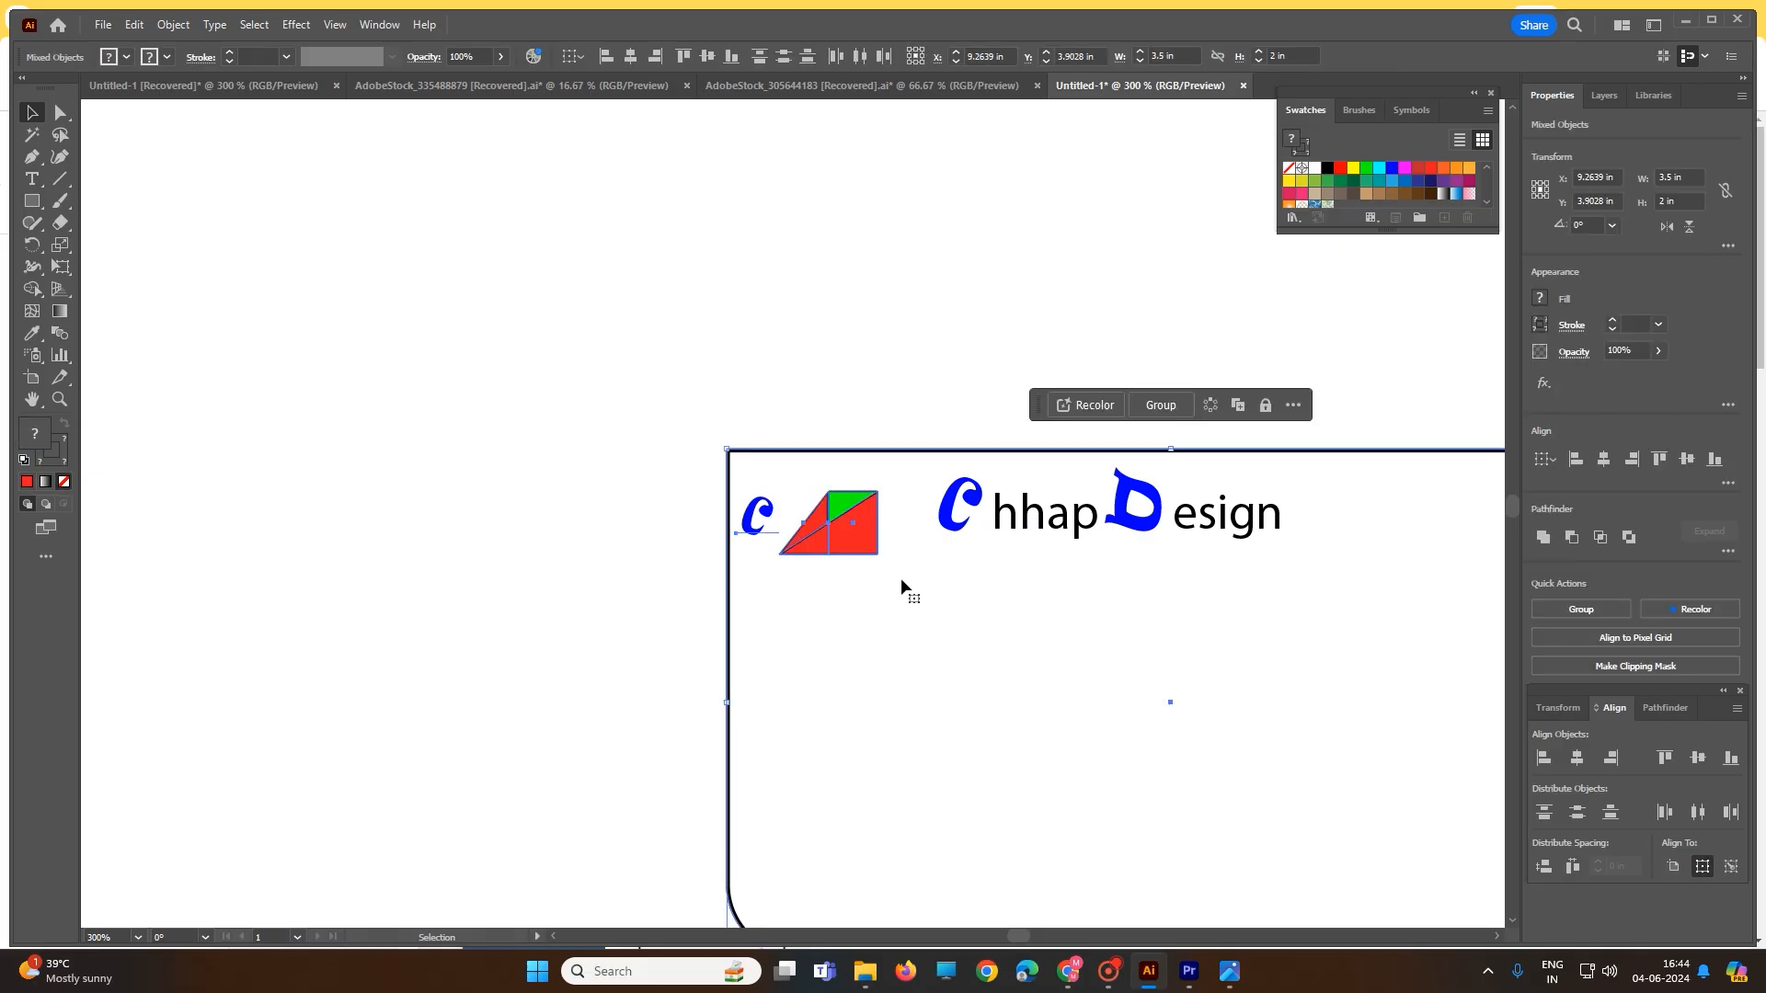
{"action": "left_click", "coordinate": [793, 415]}
{"action": "left_click_drag", "start_coordinate": [771, 508], "coordinate": [591, 477]}
{"action": "left_click_drag", "start_coordinate": [747, 403], "coordinate": [887, 561]}
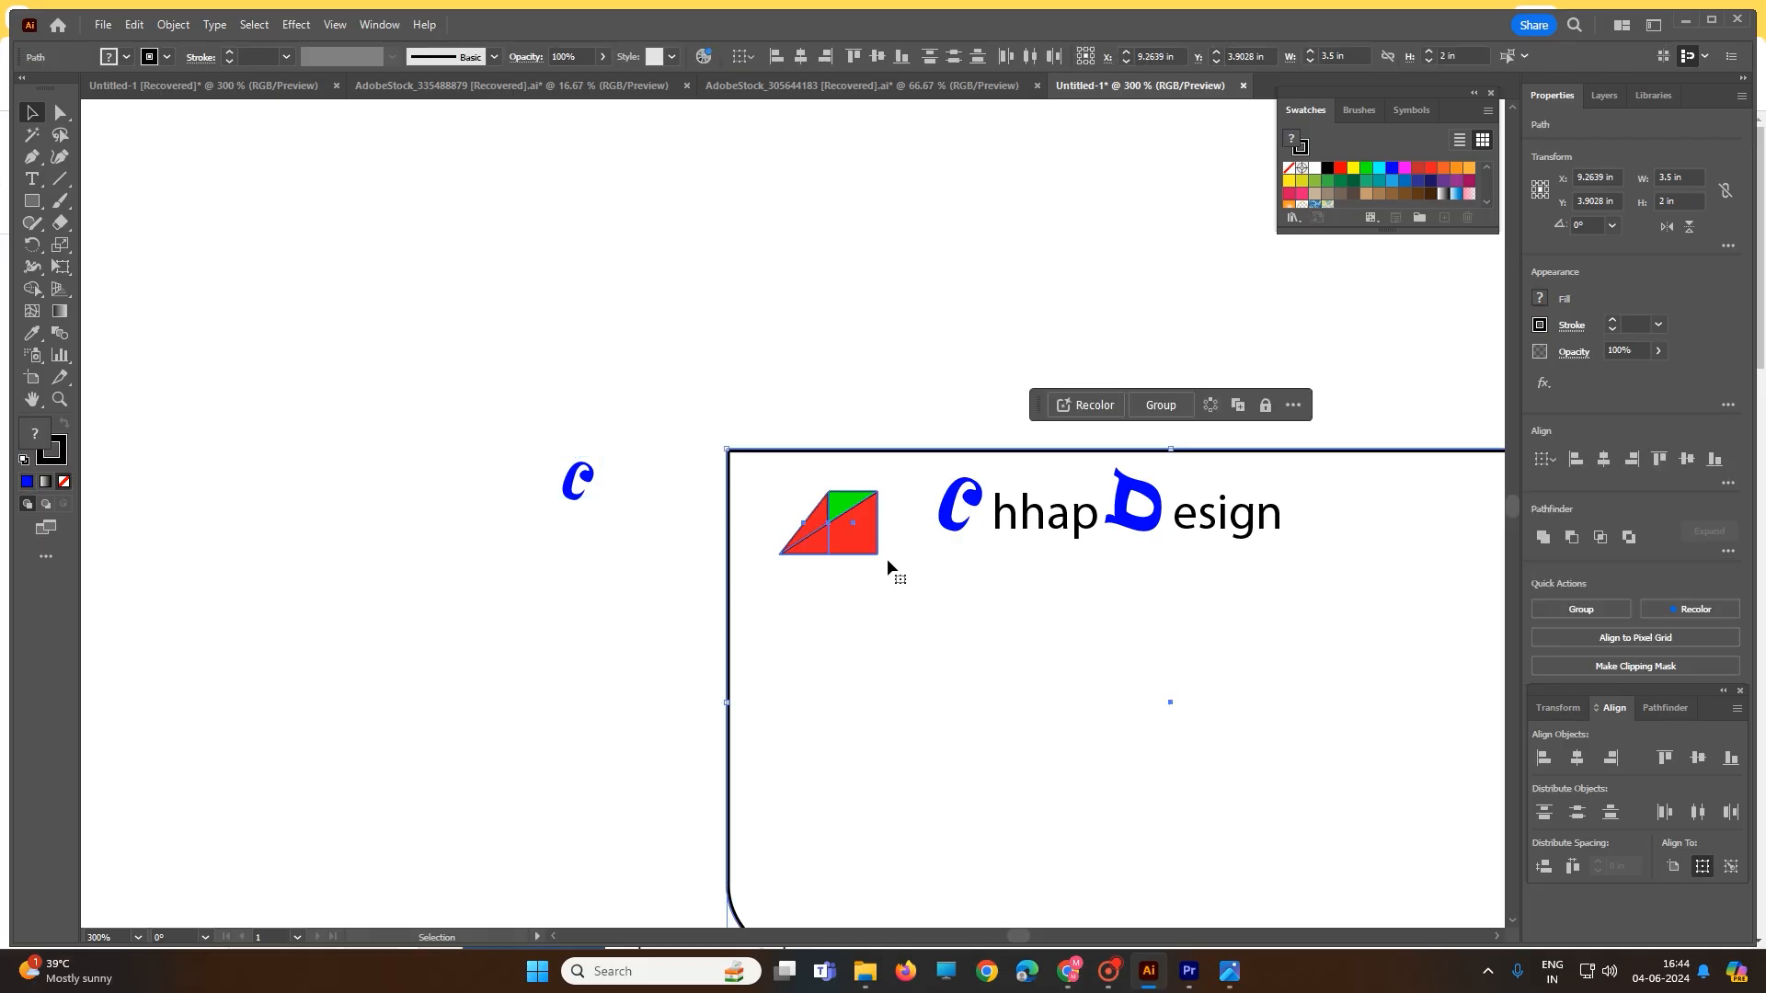
{"action": "left_click", "coordinate": [809, 370]}
{"action": "left_click_drag", "start_coordinate": [779, 469], "coordinate": [881, 572]}
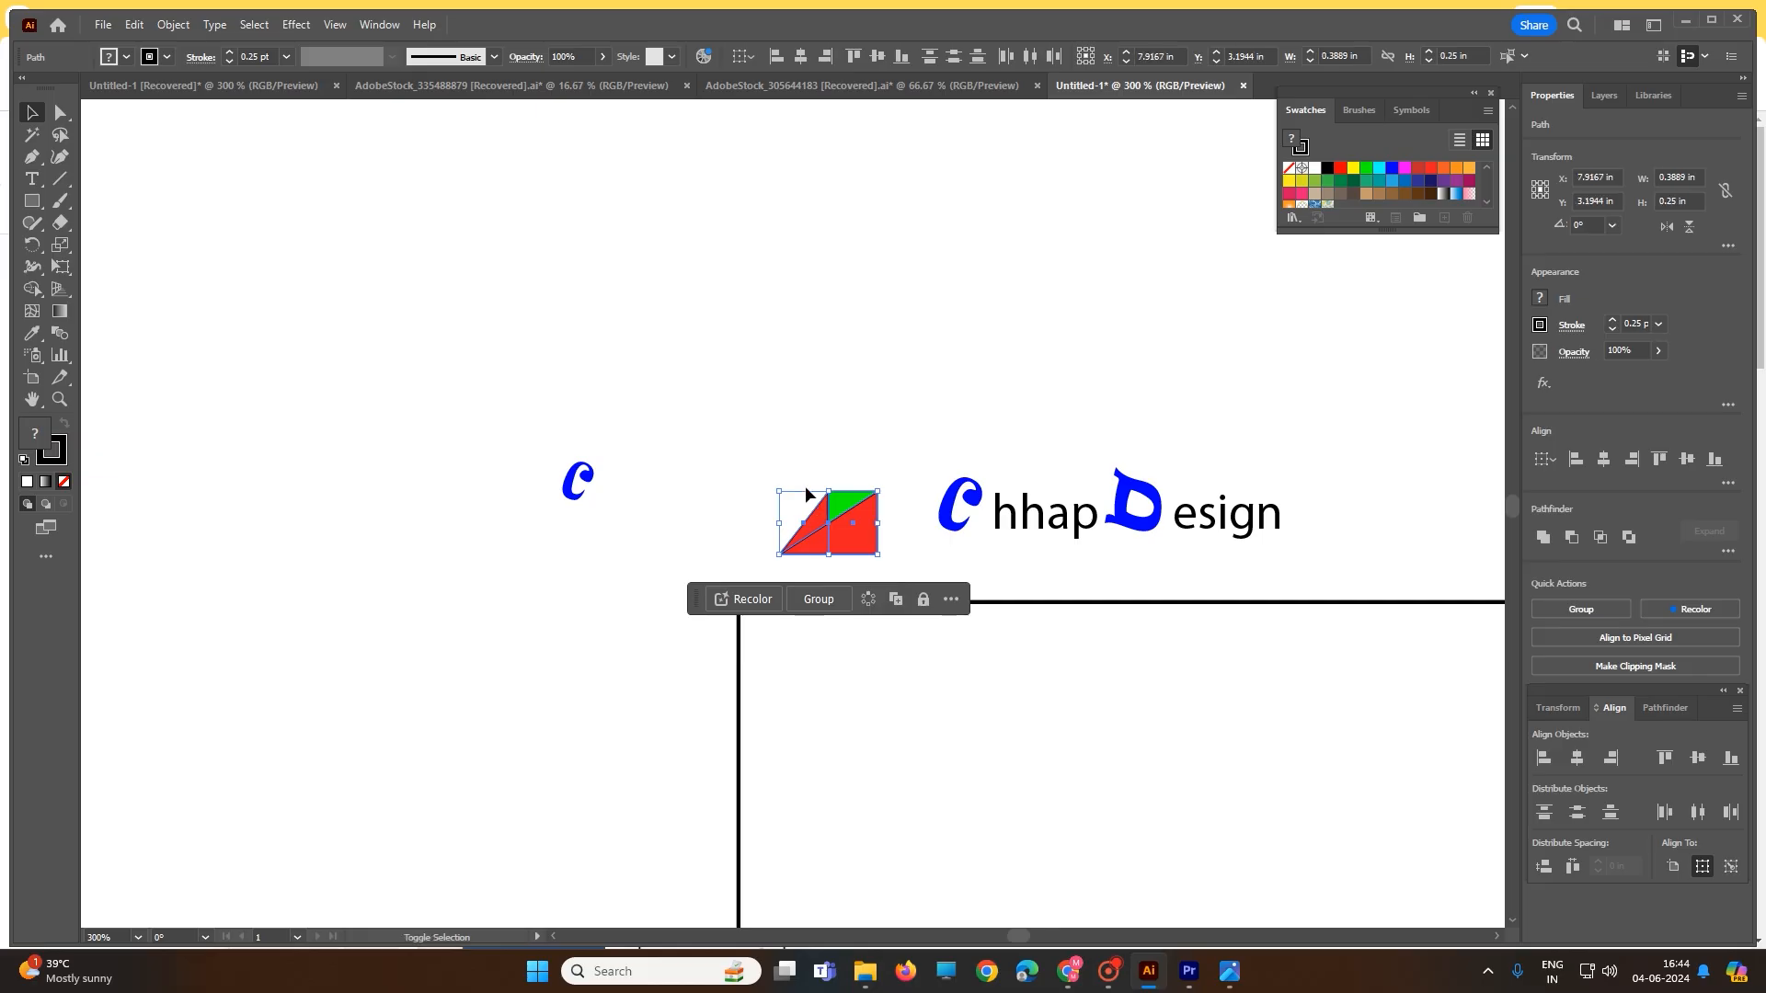
- Enlarge the triangle logo and scale the blue C down onto it
{"action": "left_click_drag", "start_coordinate": [775, 494], "coordinate": [740, 470]}
{"action": "left_click", "coordinate": [579, 484]}
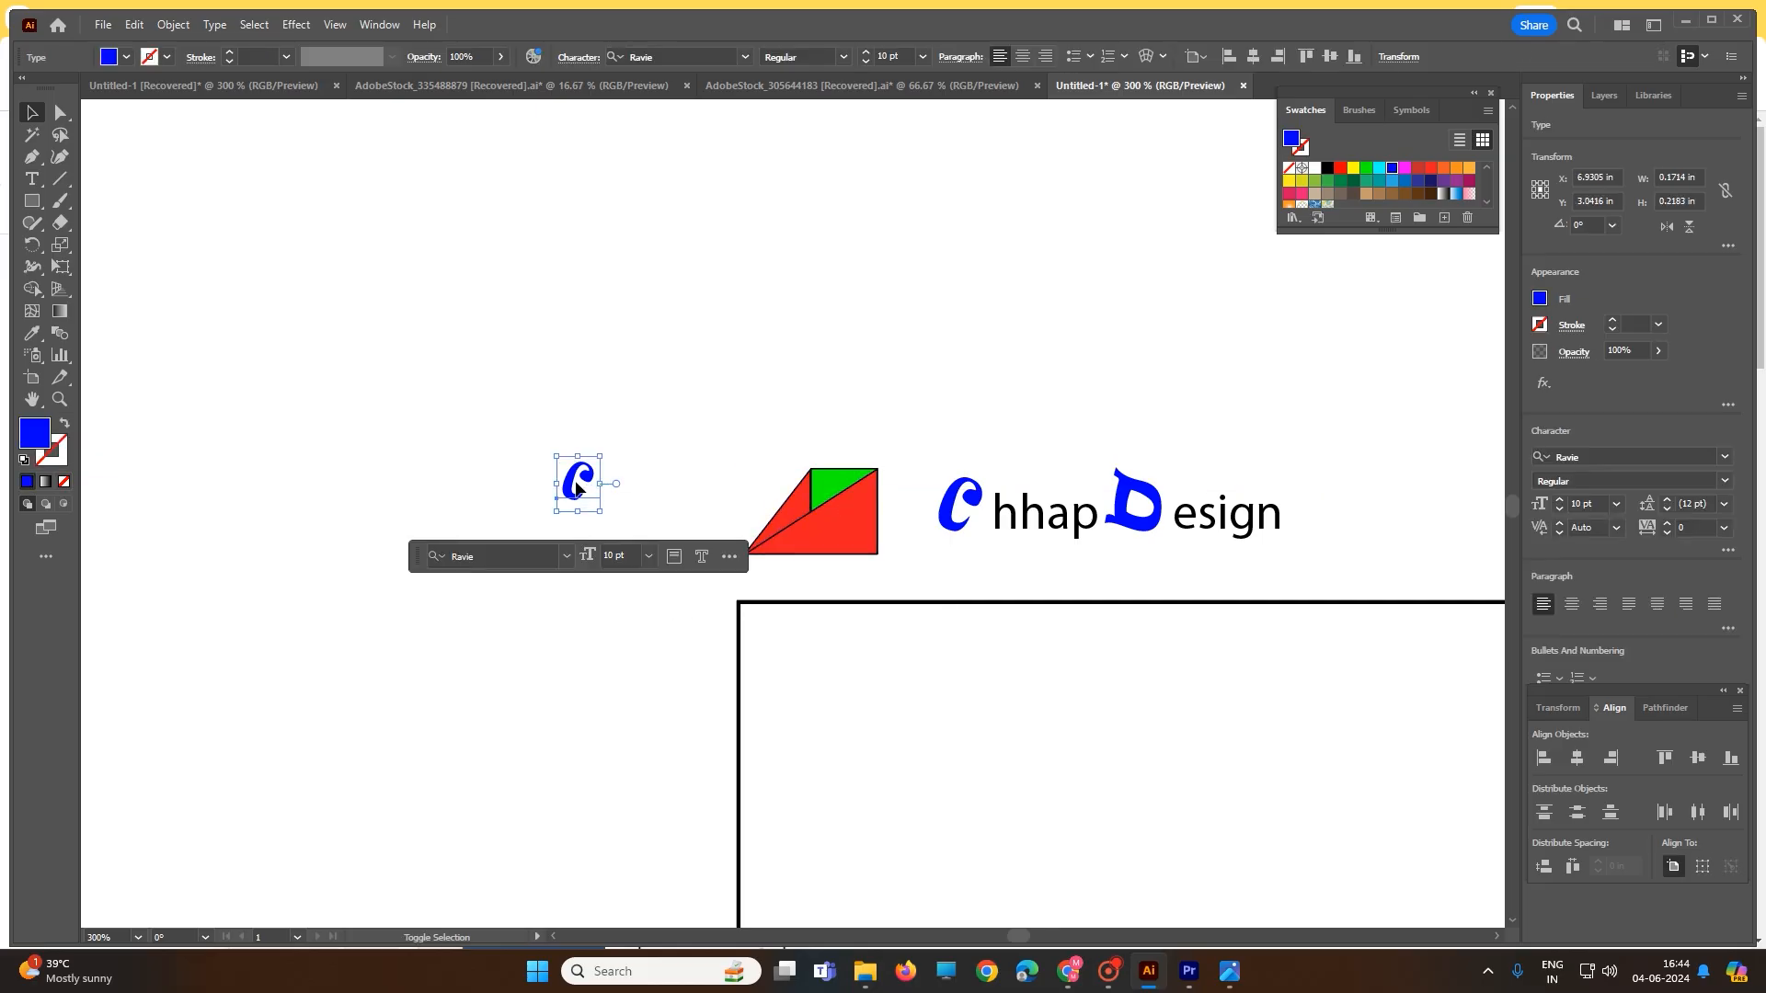
{"action": "left_click_drag", "start_coordinate": [600, 509], "coordinate": [821, 536]}
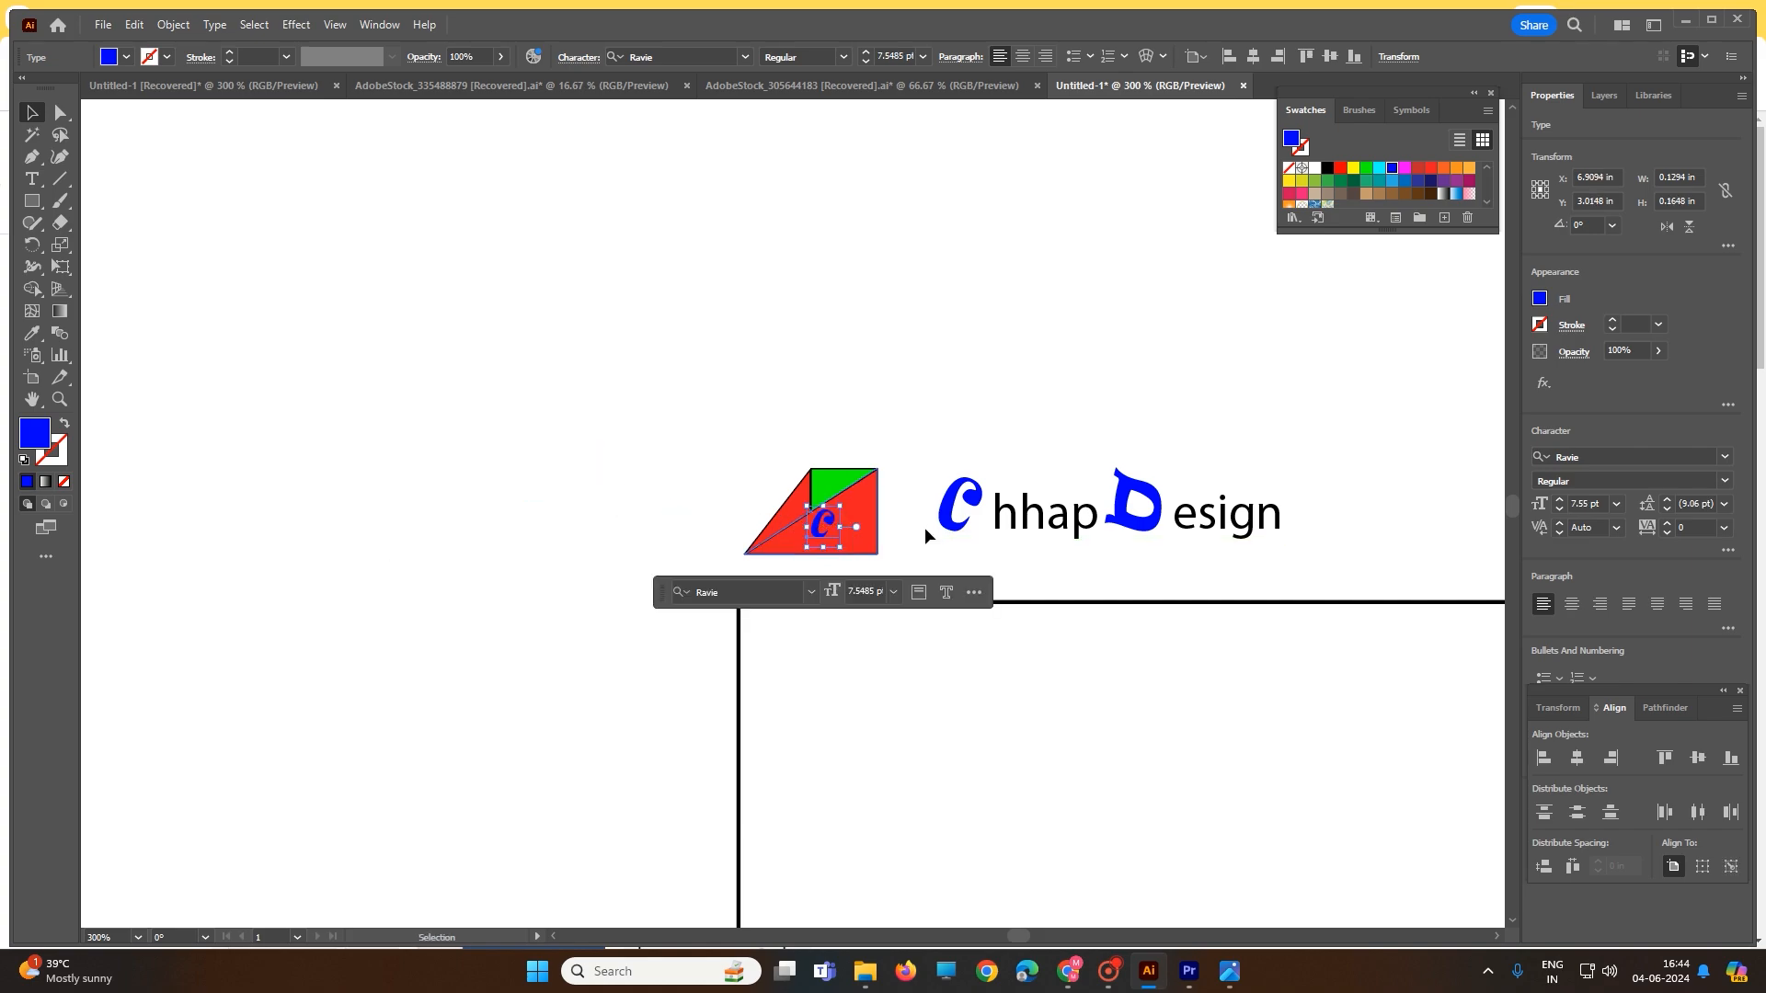
{"action": "left_click", "coordinate": [1127, 528]}
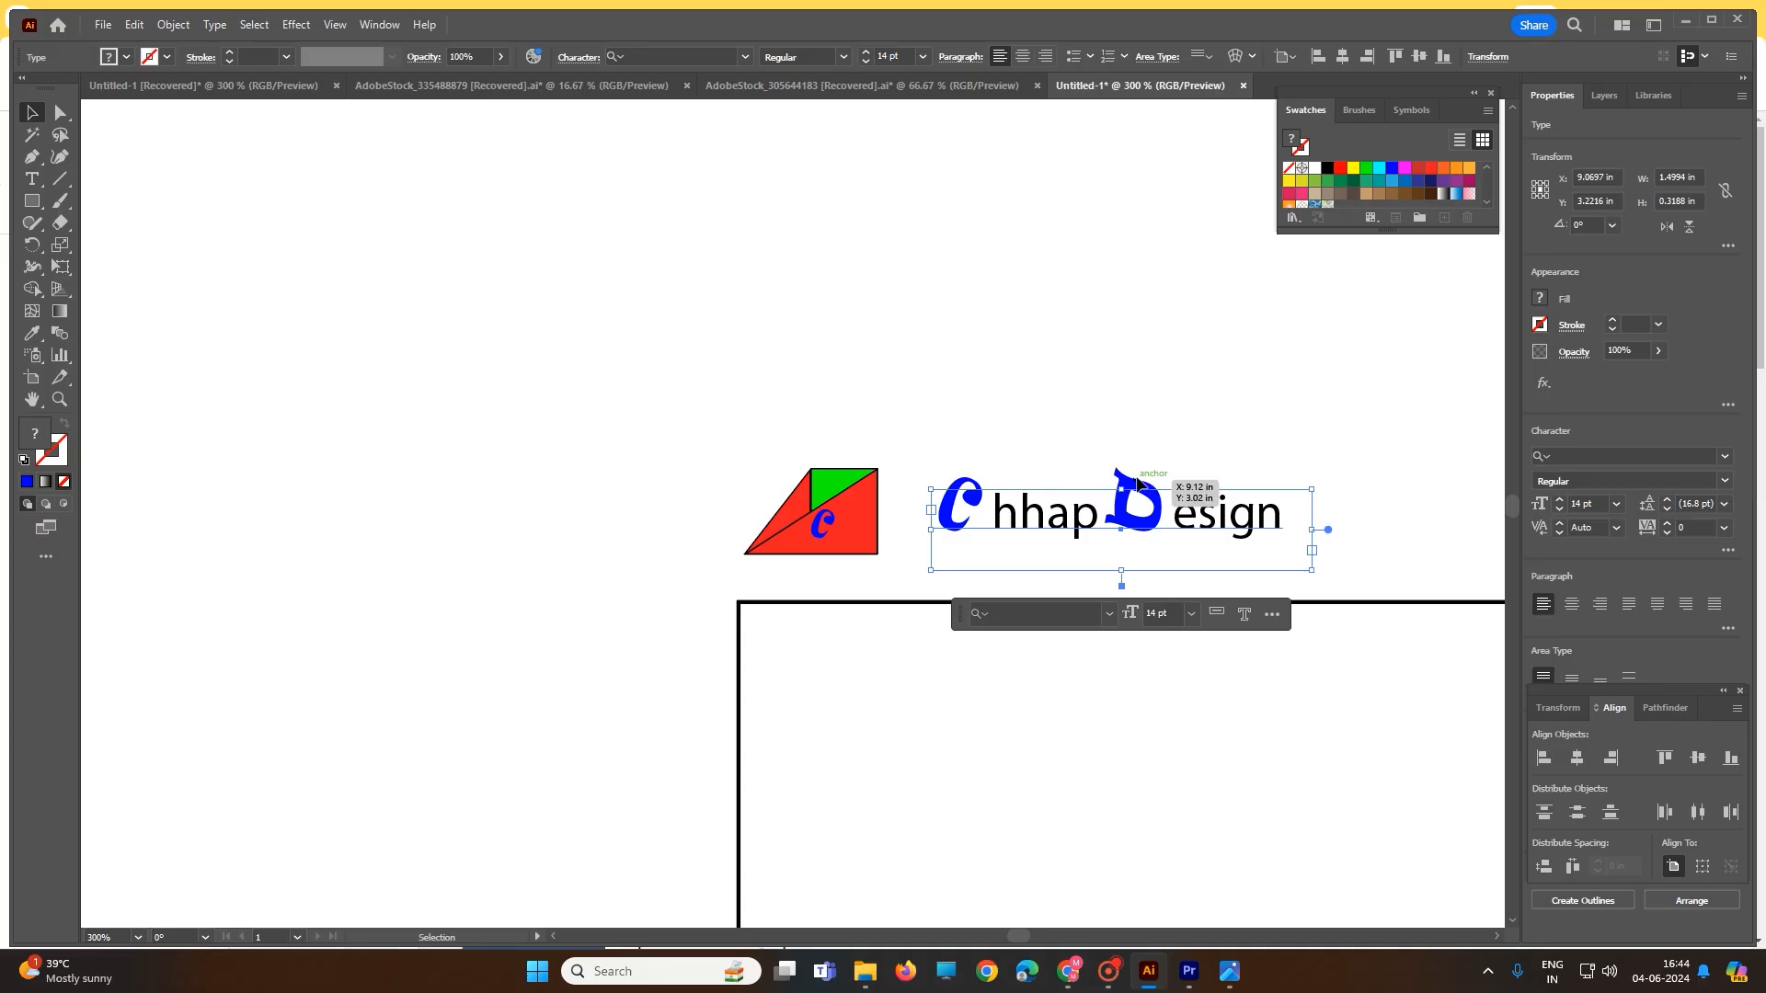
- Tilt the wordmark text box, then undo the rotation
{"action": "left_click", "coordinate": [1138, 440]}
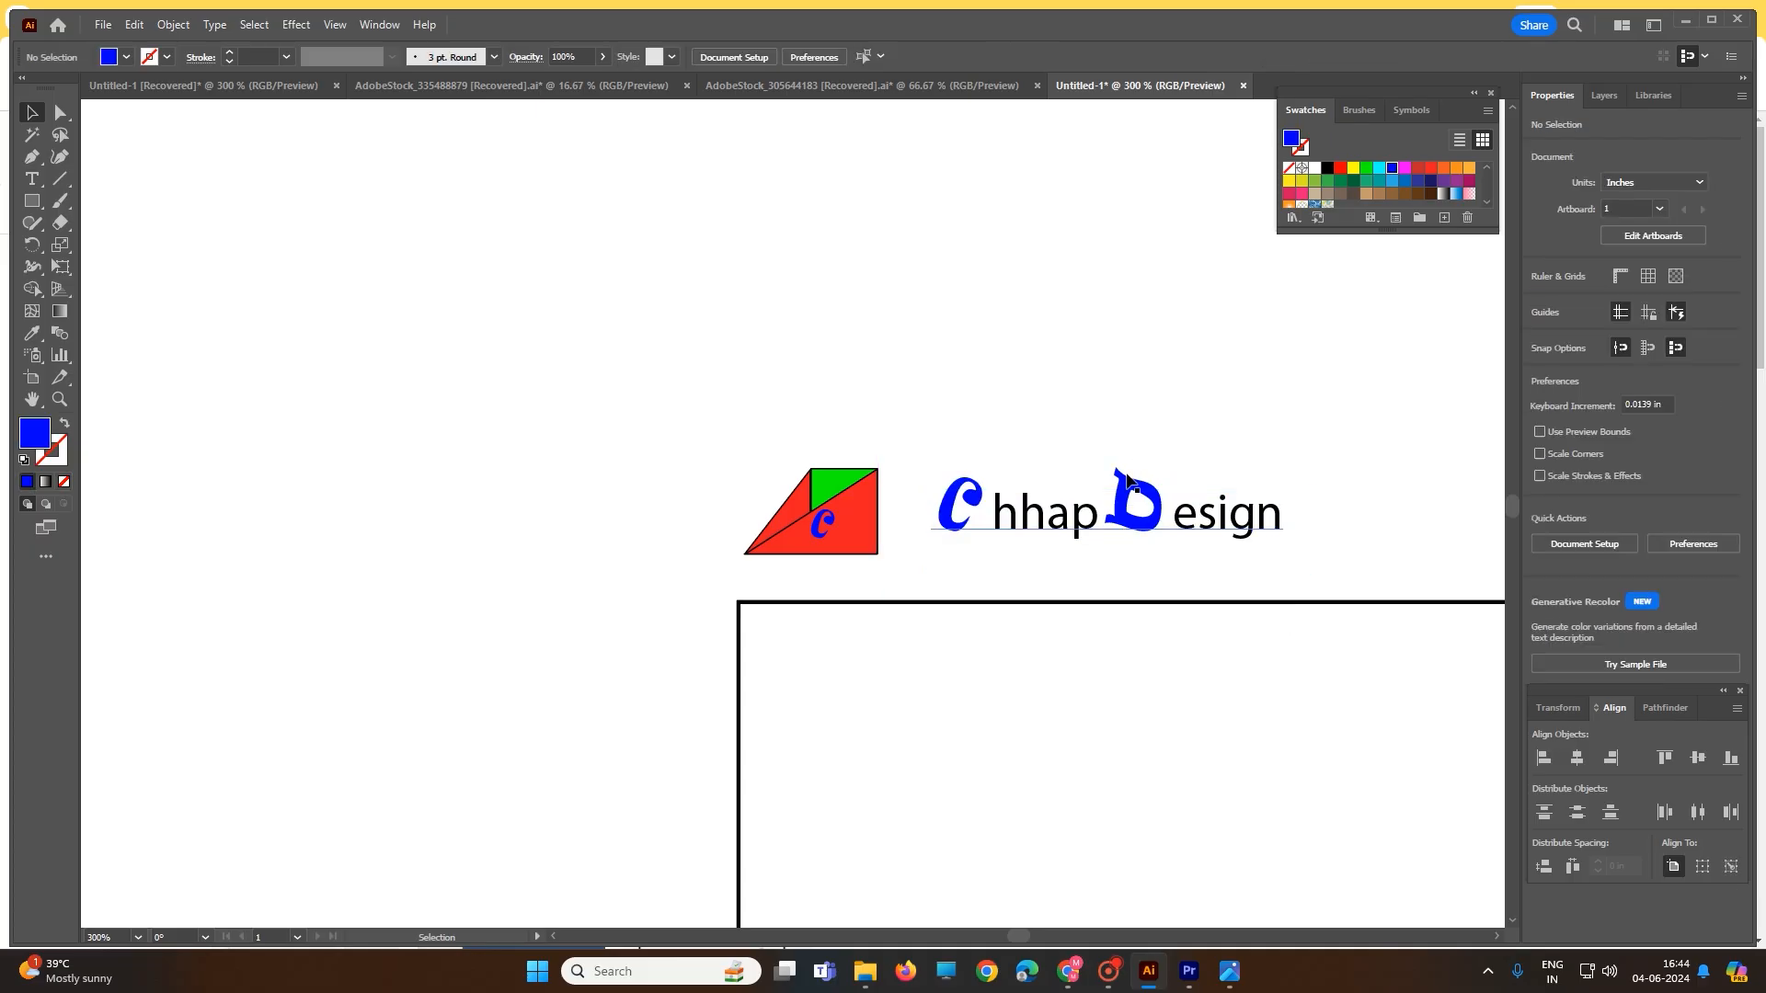
{"action": "left_click", "coordinate": [1130, 485]}
{"action": "left_click_drag", "start_coordinate": [1130, 482], "coordinate": [1064, 501]}
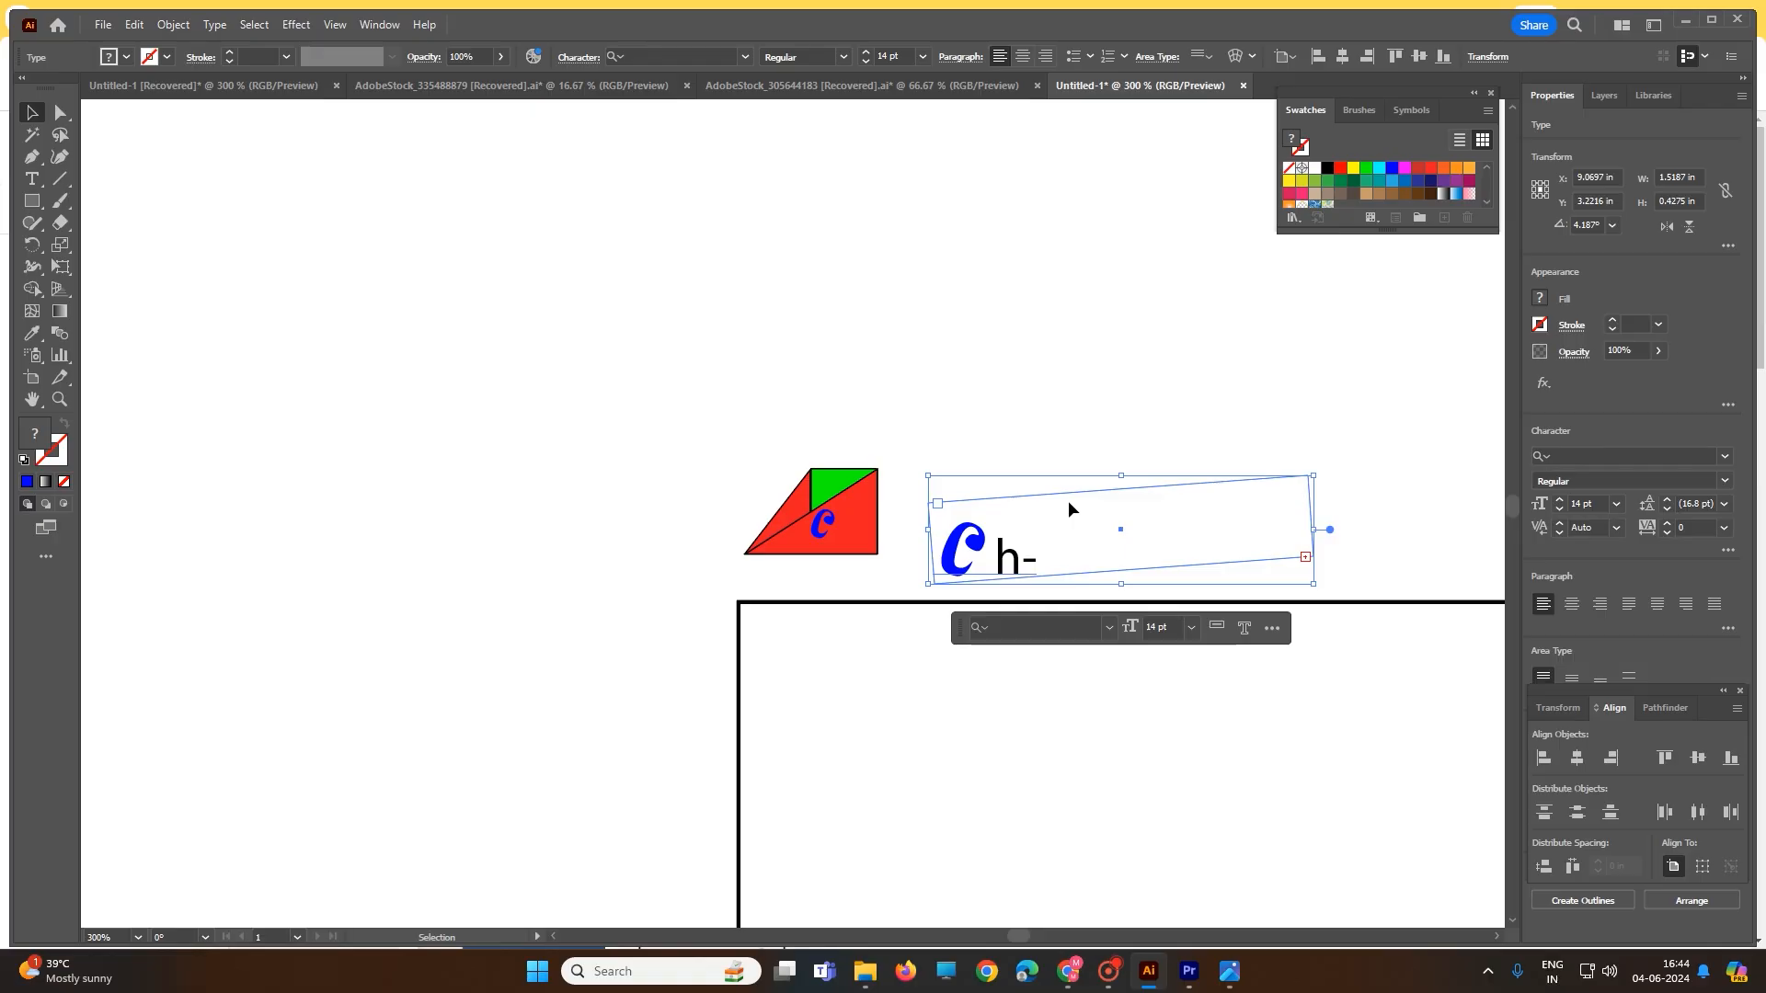
{"action": "key", "text": "ctrl+z"}
{"action": "key", "text": "ctrl+z"}
{"action": "key", "text": "ctrl+z"}
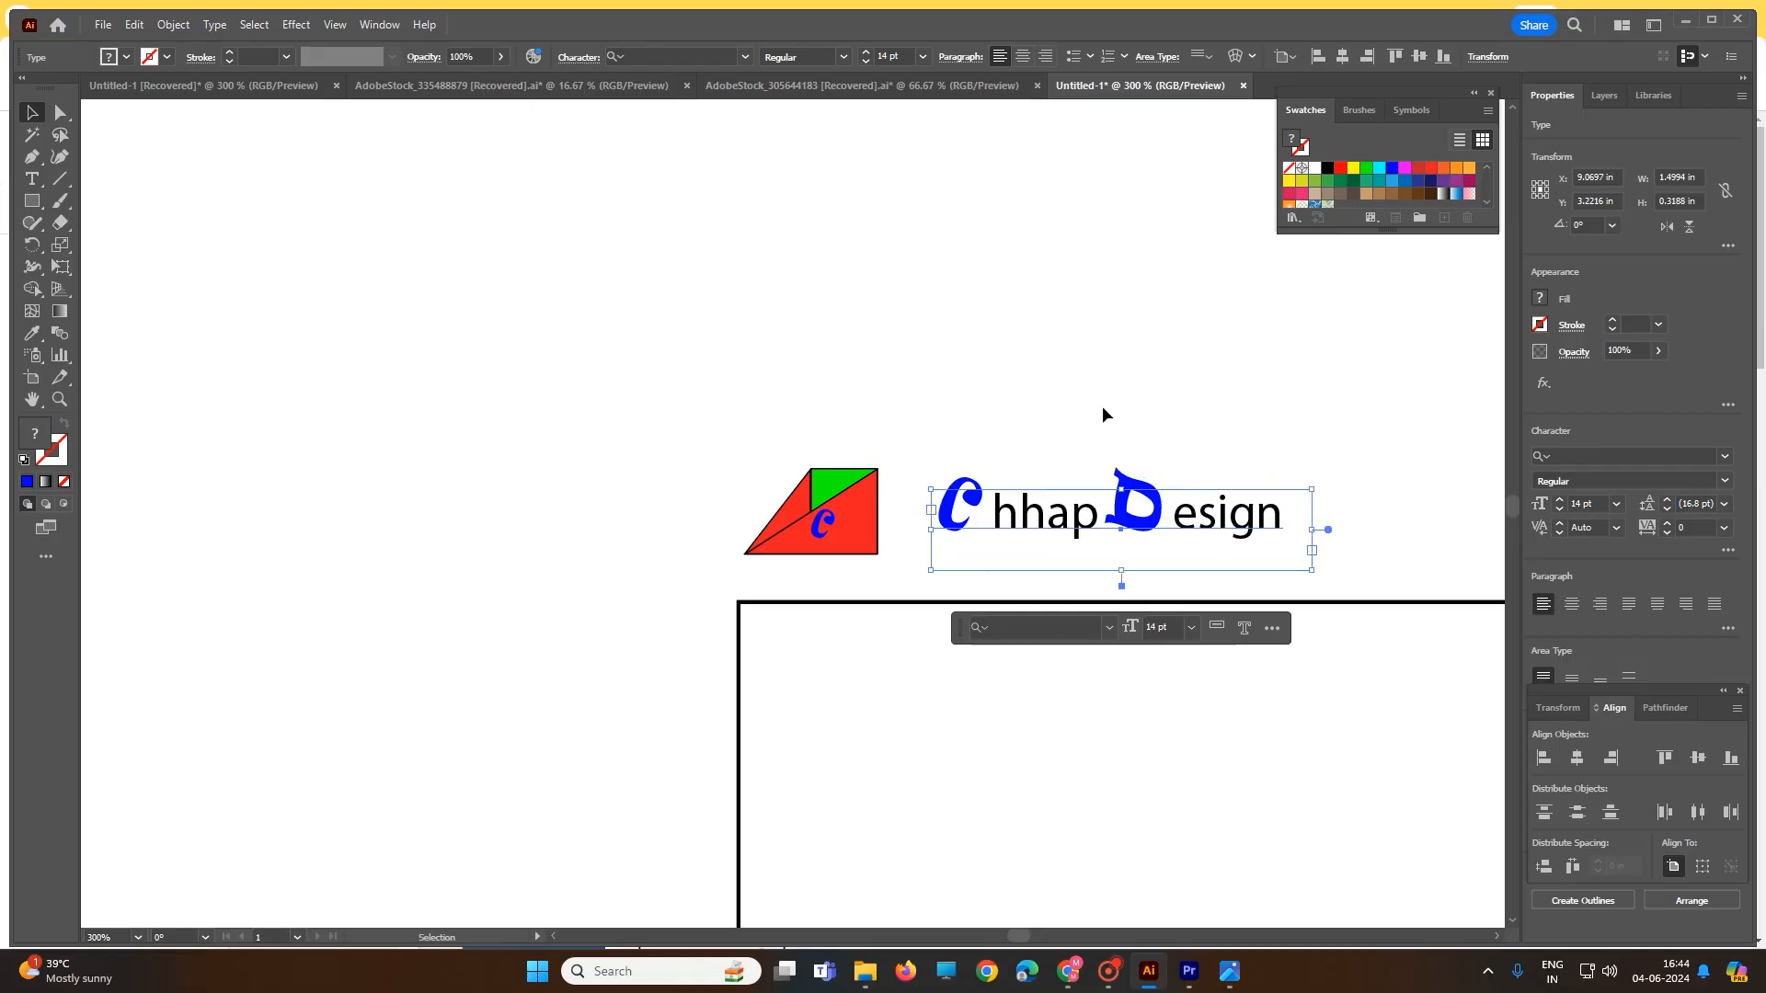
{"action": "left_click", "coordinate": [1091, 397]}
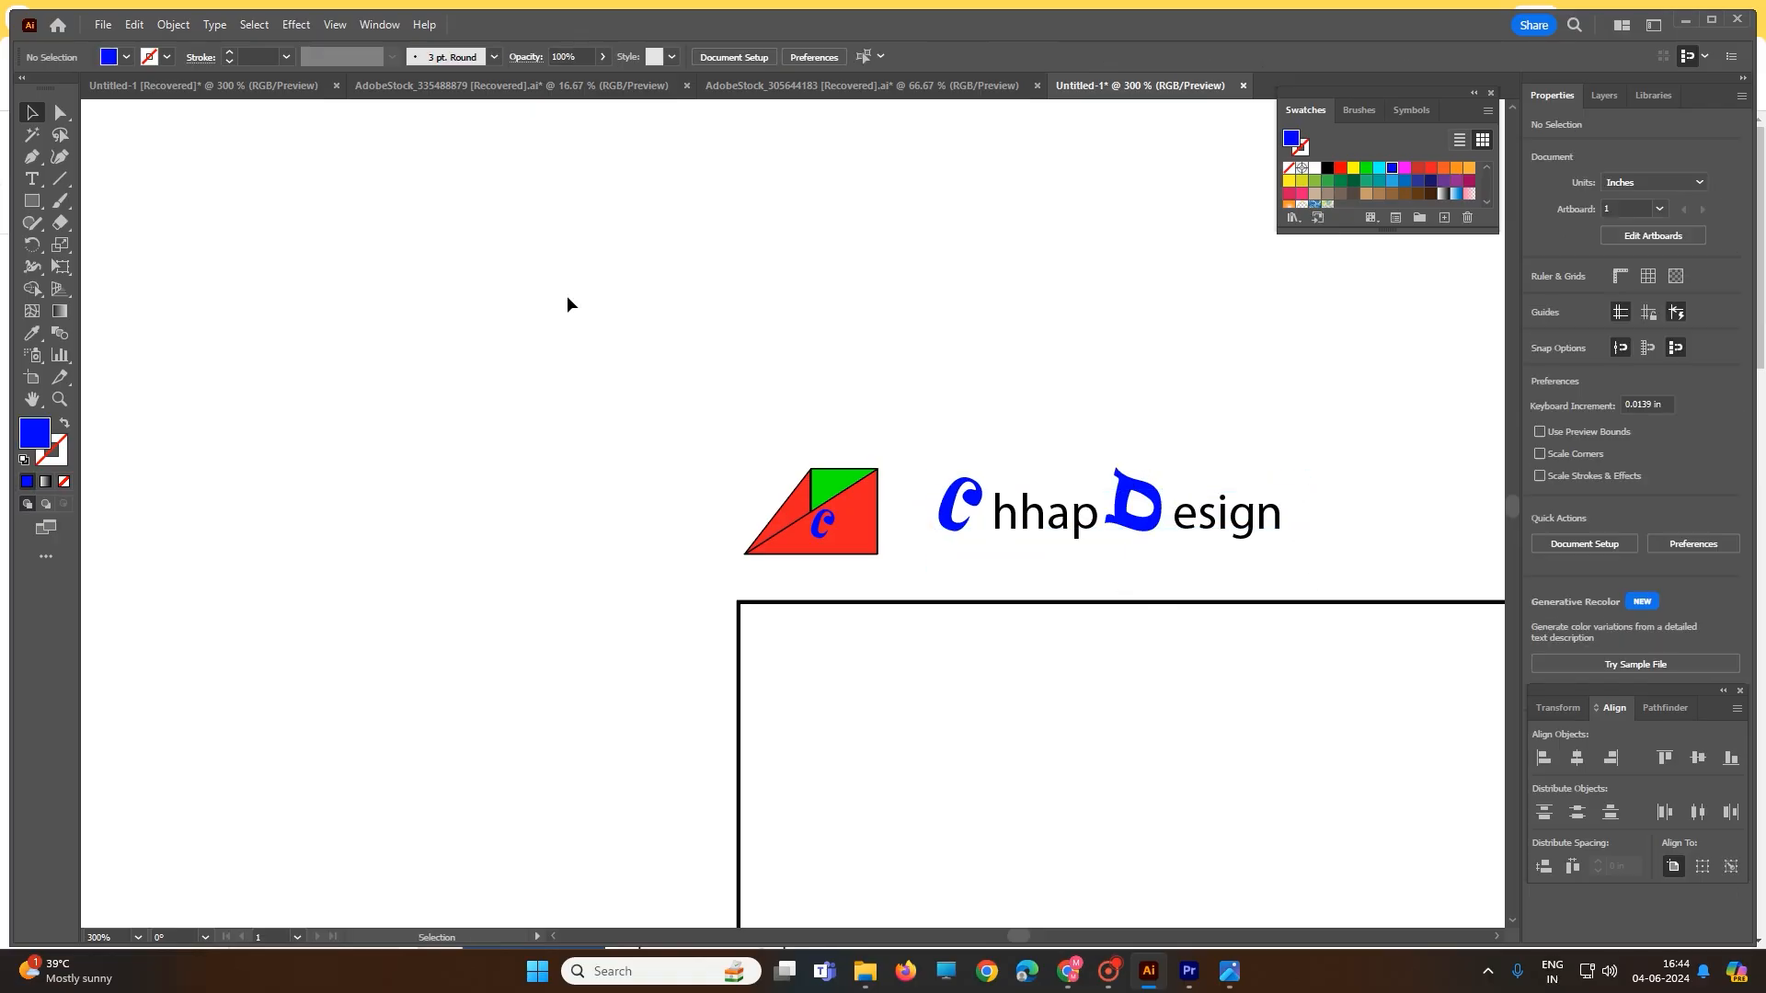
- Pick the D of the wordmark with the Touch Type Tool
{"action": "left_click", "coordinate": [32, 158]}
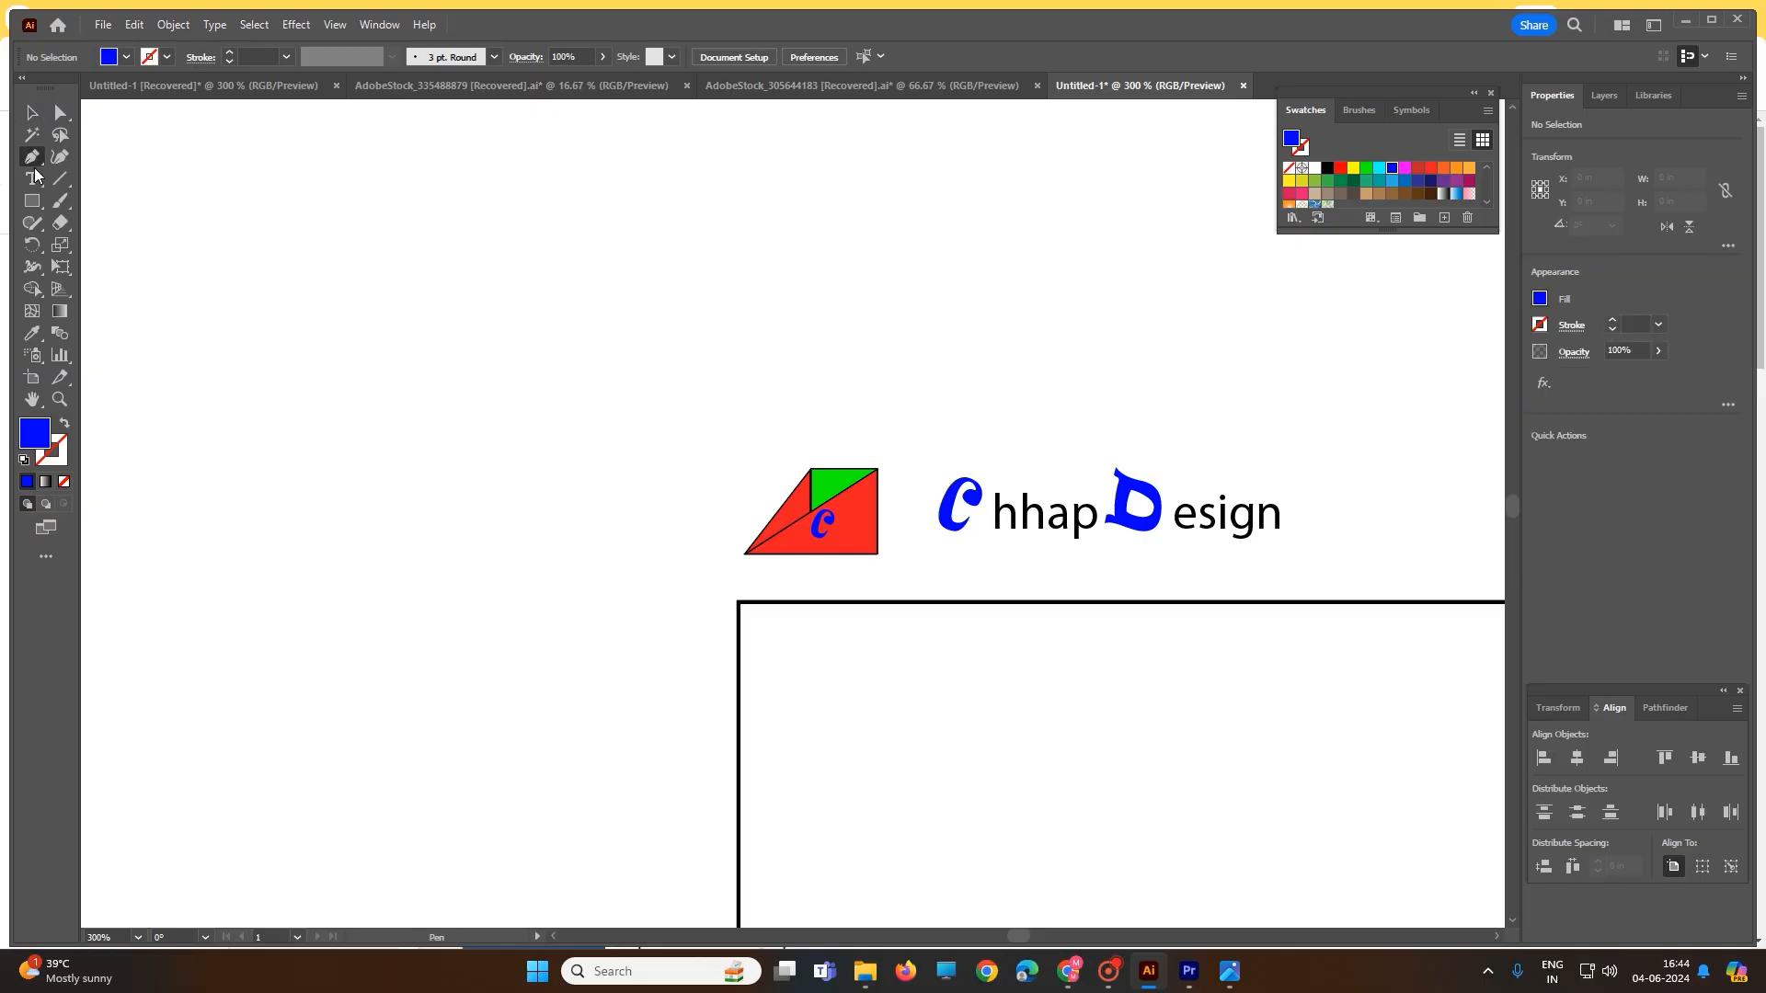
{"action": "left_click", "coordinate": [33, 178]}
{"action": "left_click", "coordinate": [31, 181]}
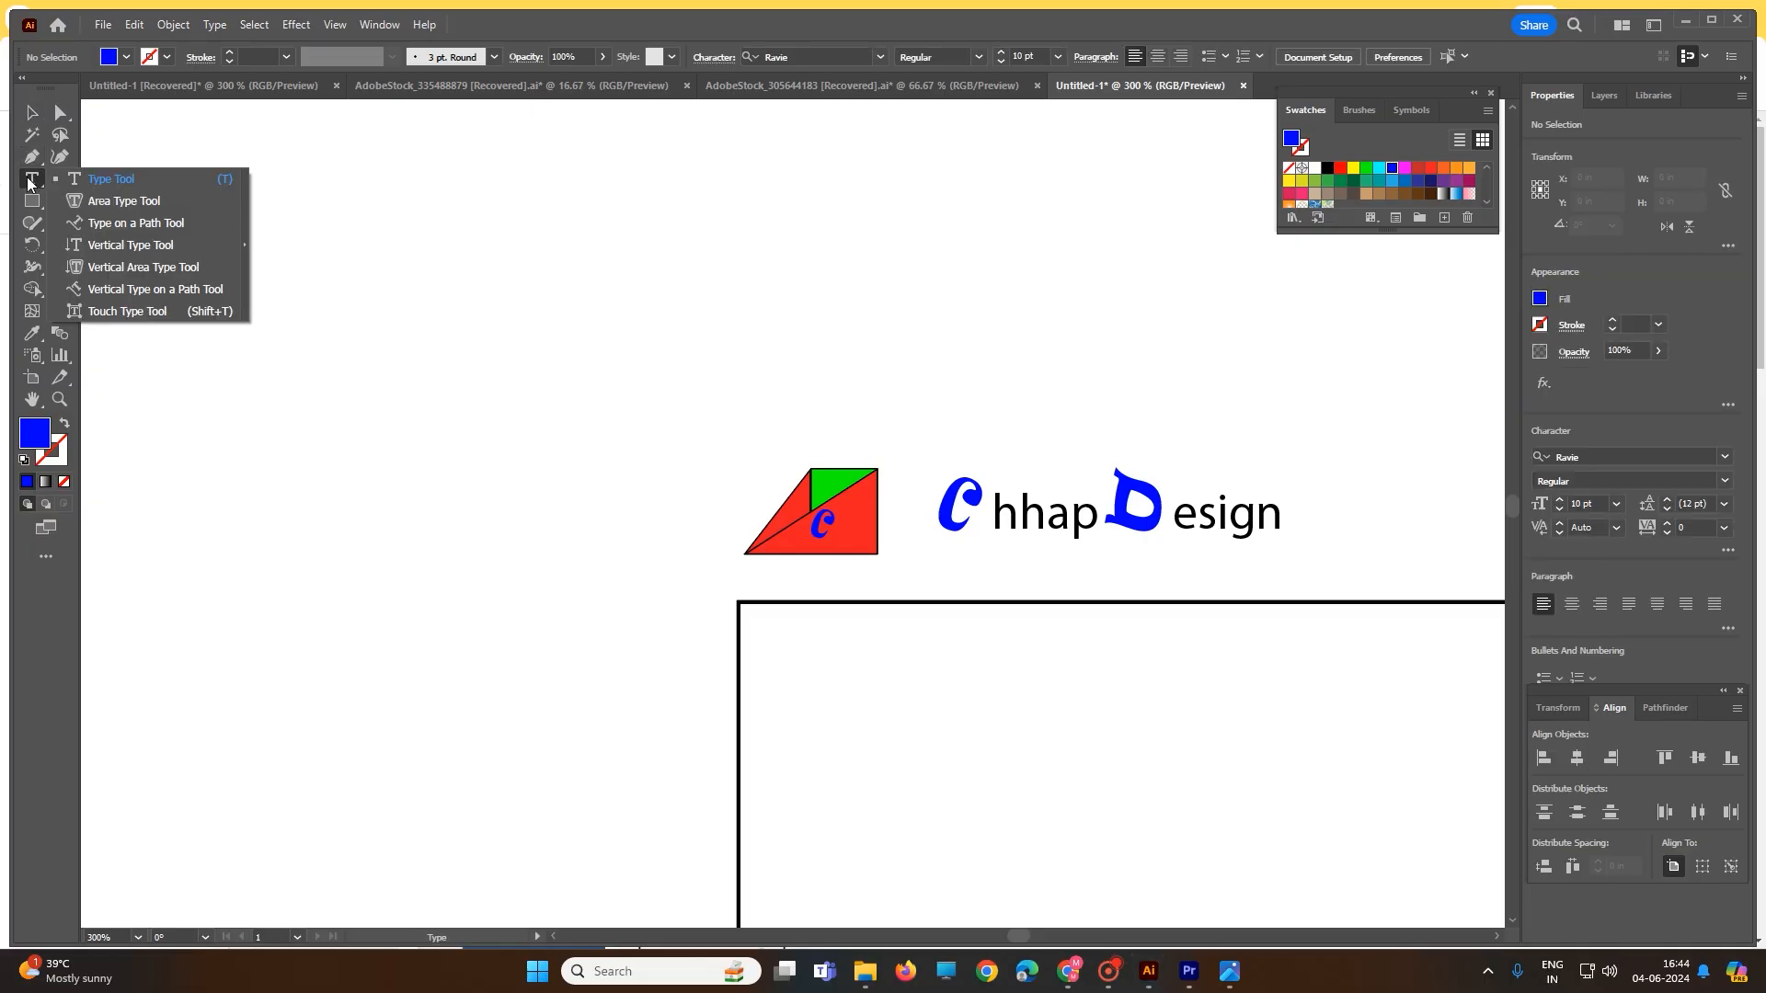
{"action": "left_click", "coordinate": [128, 311]}
{"action": "left_click", "coordinate": [1142, 513]}
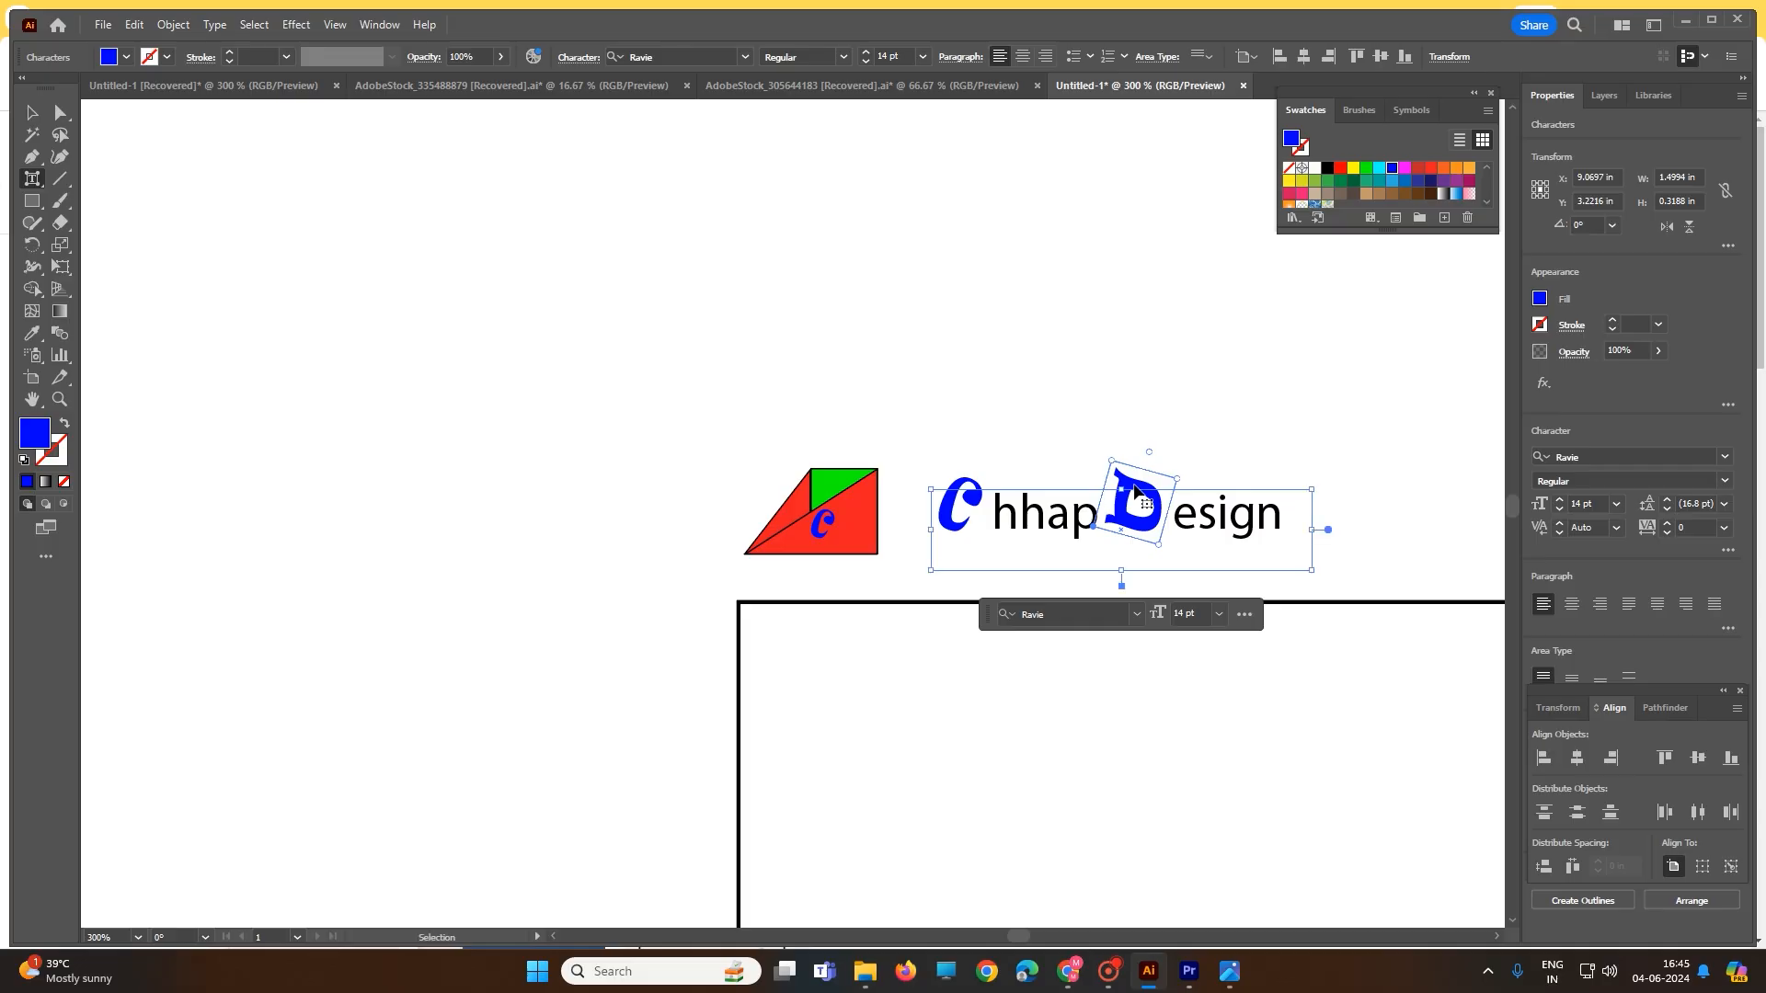
{"action": "left_click", "coordinate": [527, 416]}
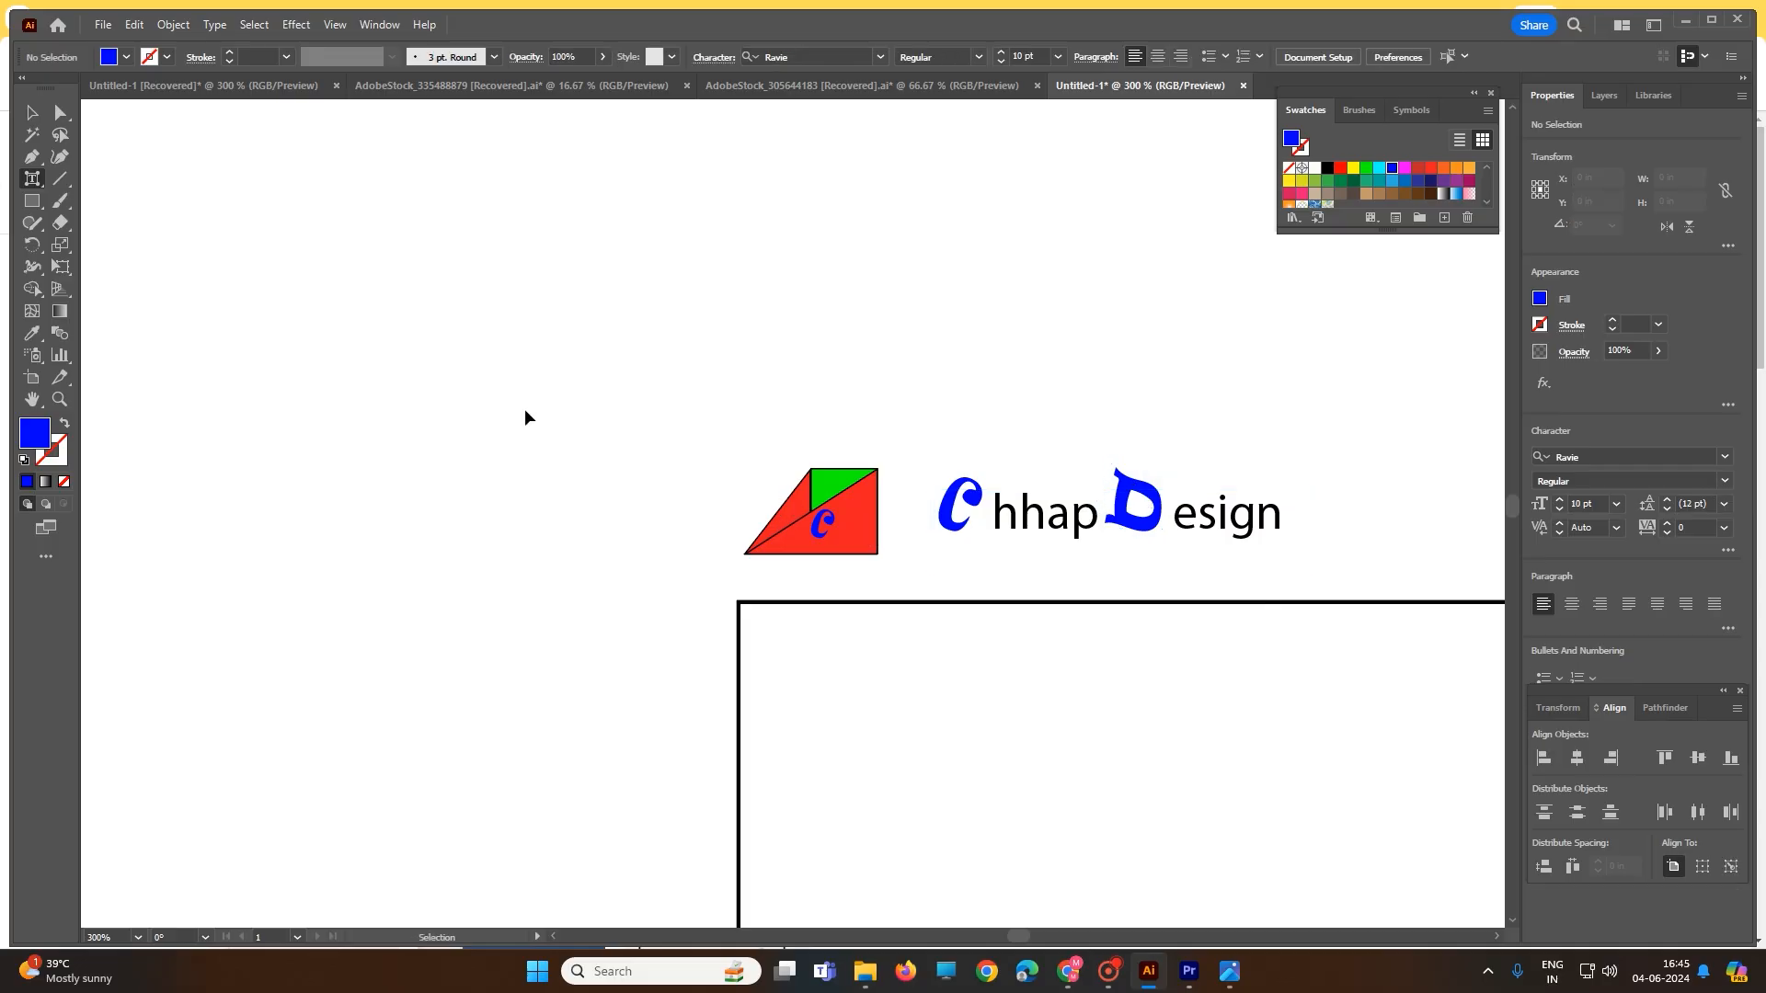
- Paste the blue D and shrink it to about 6 pt beside the c on the triangle
{"action": "type", "text": "D"}
{"action": "left_click", "coordinate": [762, 498]}
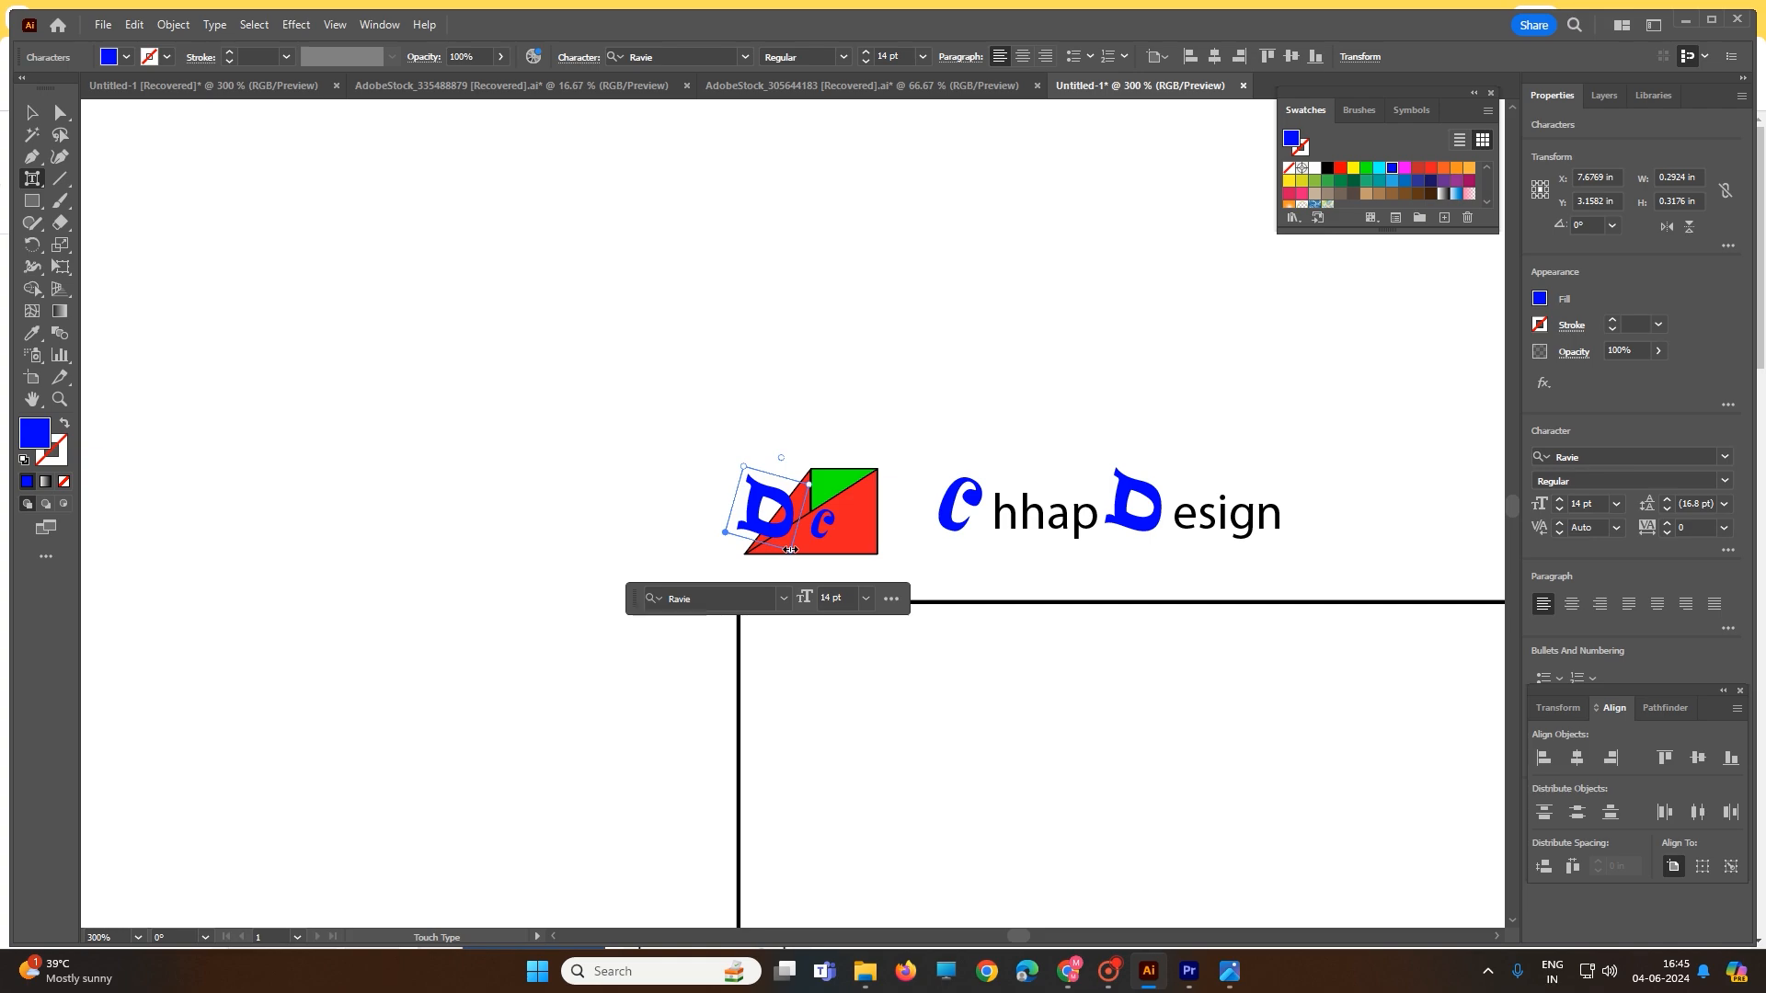
{"action": "left_click", "coordinate": [33, 112]}
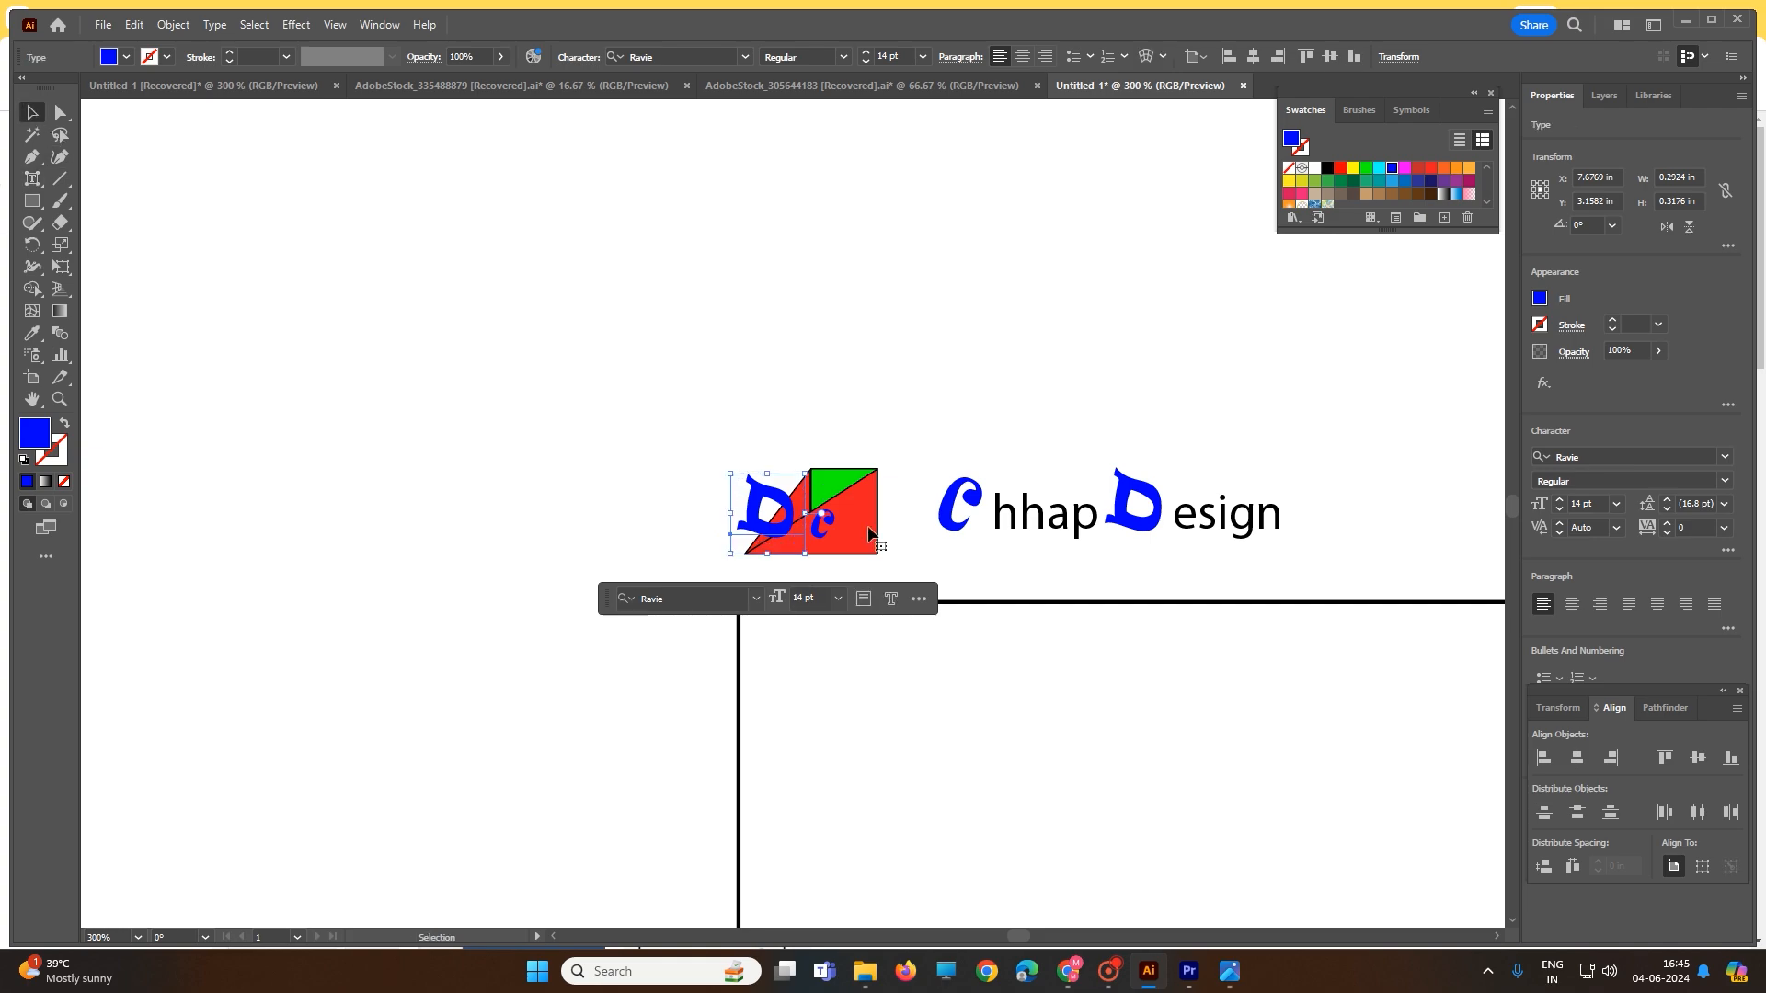
{"action": "mouse_move", "coordinate": [806, 553]}
{"action": "left_mouse_down"}
{"action": "mouse_move", "coordinate": [756, 499]}
{"action": "mouse_move", "coordinate": [830, 511]}
{"action": "mouse_move", "coordinate": [858, 540]}
{"action": "mouse_move", "coordinate": [827, 544]}
{"action": "left_mouse_up"}
- Nudge the ChhapDesign wordmark left so it sits closer to the CD logo
{"action": "left_click", "coordinate": [666, 454]}
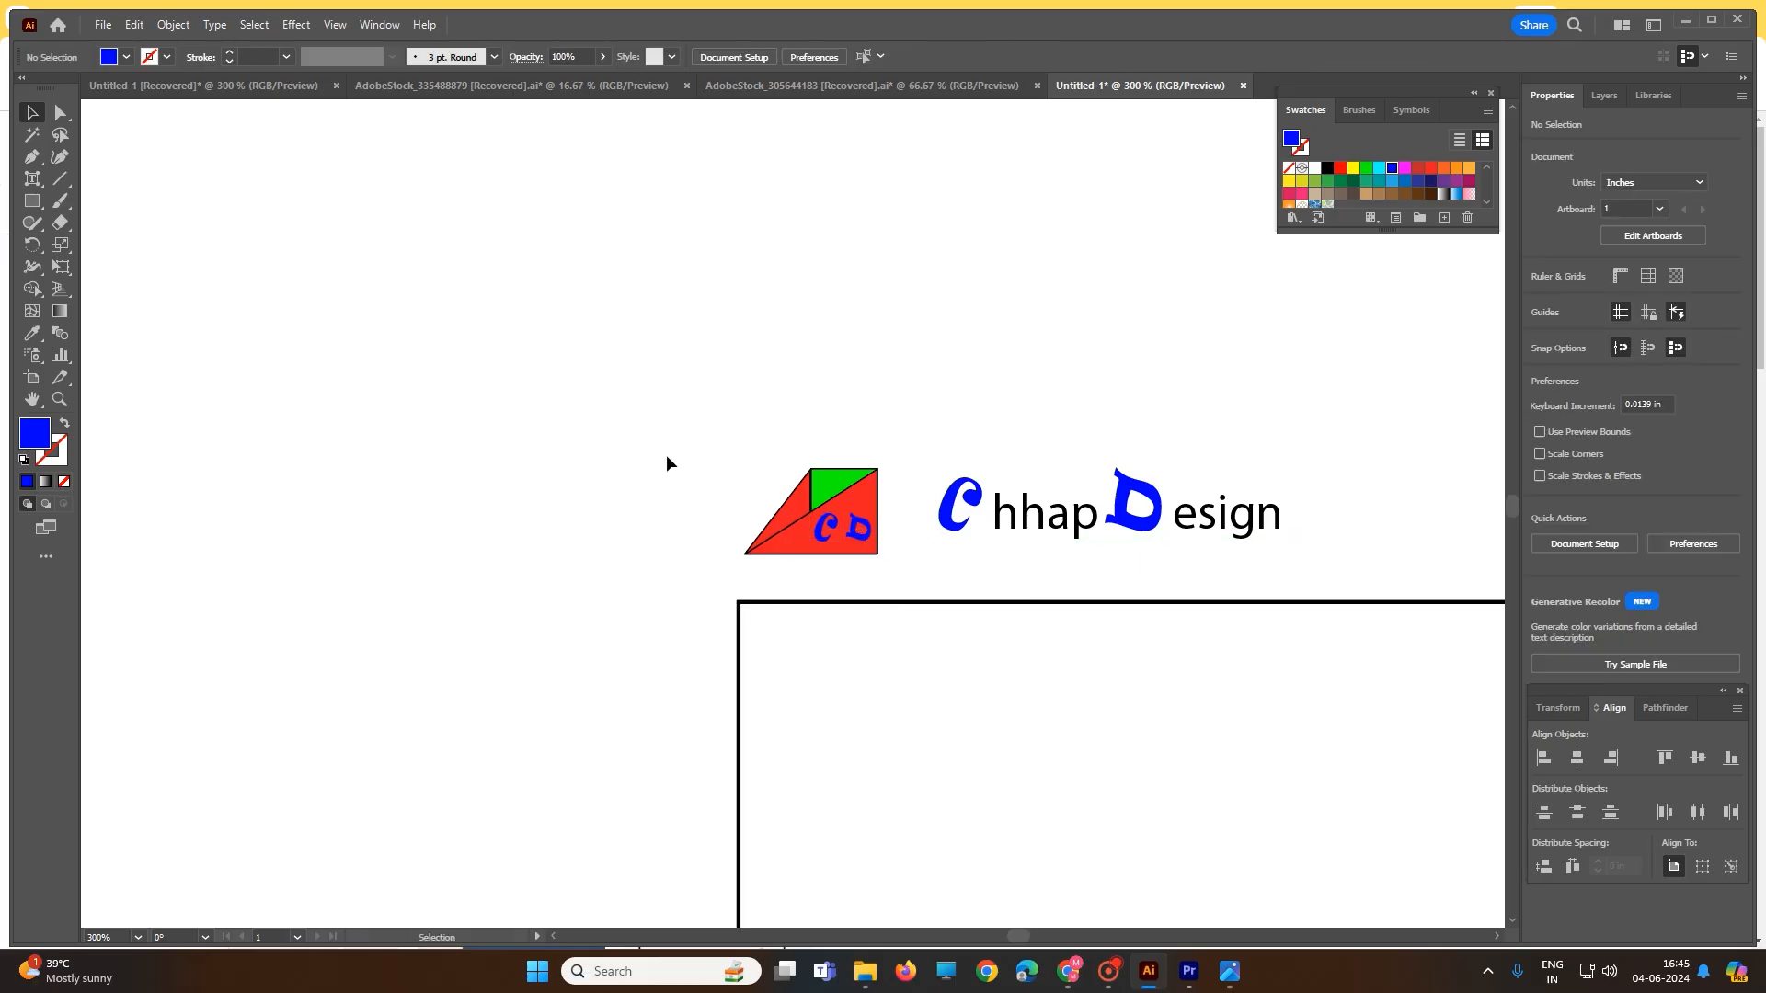
{"action": "left_click_drag", "start_coordinate": [920, 405], "coordinate": [1333, 563]}
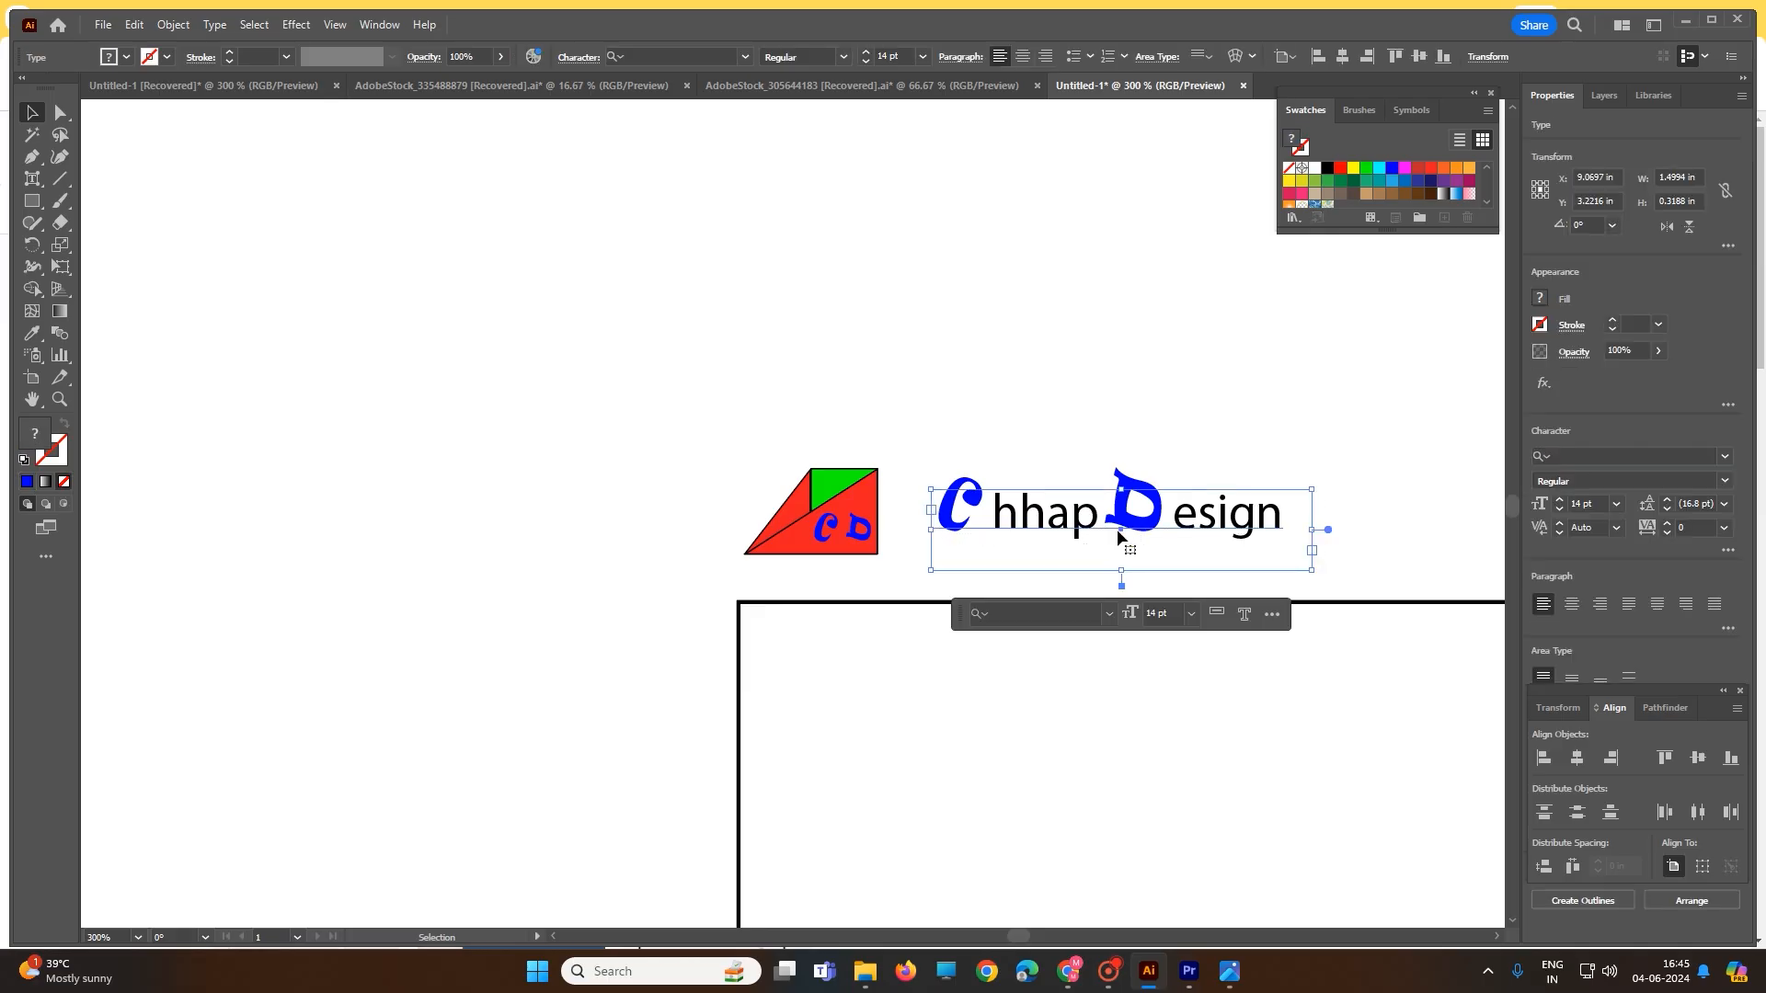
{"action": "left_click_drag", "start_coordinate": [1116, 528], "coordinate": [1079, 535]}
- Move the logo and wordmark together into the card's top-left corner and zoom out to 150%
{"action": "left_click_drag", "start_coordinate": [671, 353], "coordinate": [1258, 560]}
{"action": "left_click_drag", "start_coordinate": [1044, 521], "coordinate": [1101, 708]}
{"action": "scroll", "coordinate": [683, 513], "scroll_direction": "down", "scroll_amount": 5}
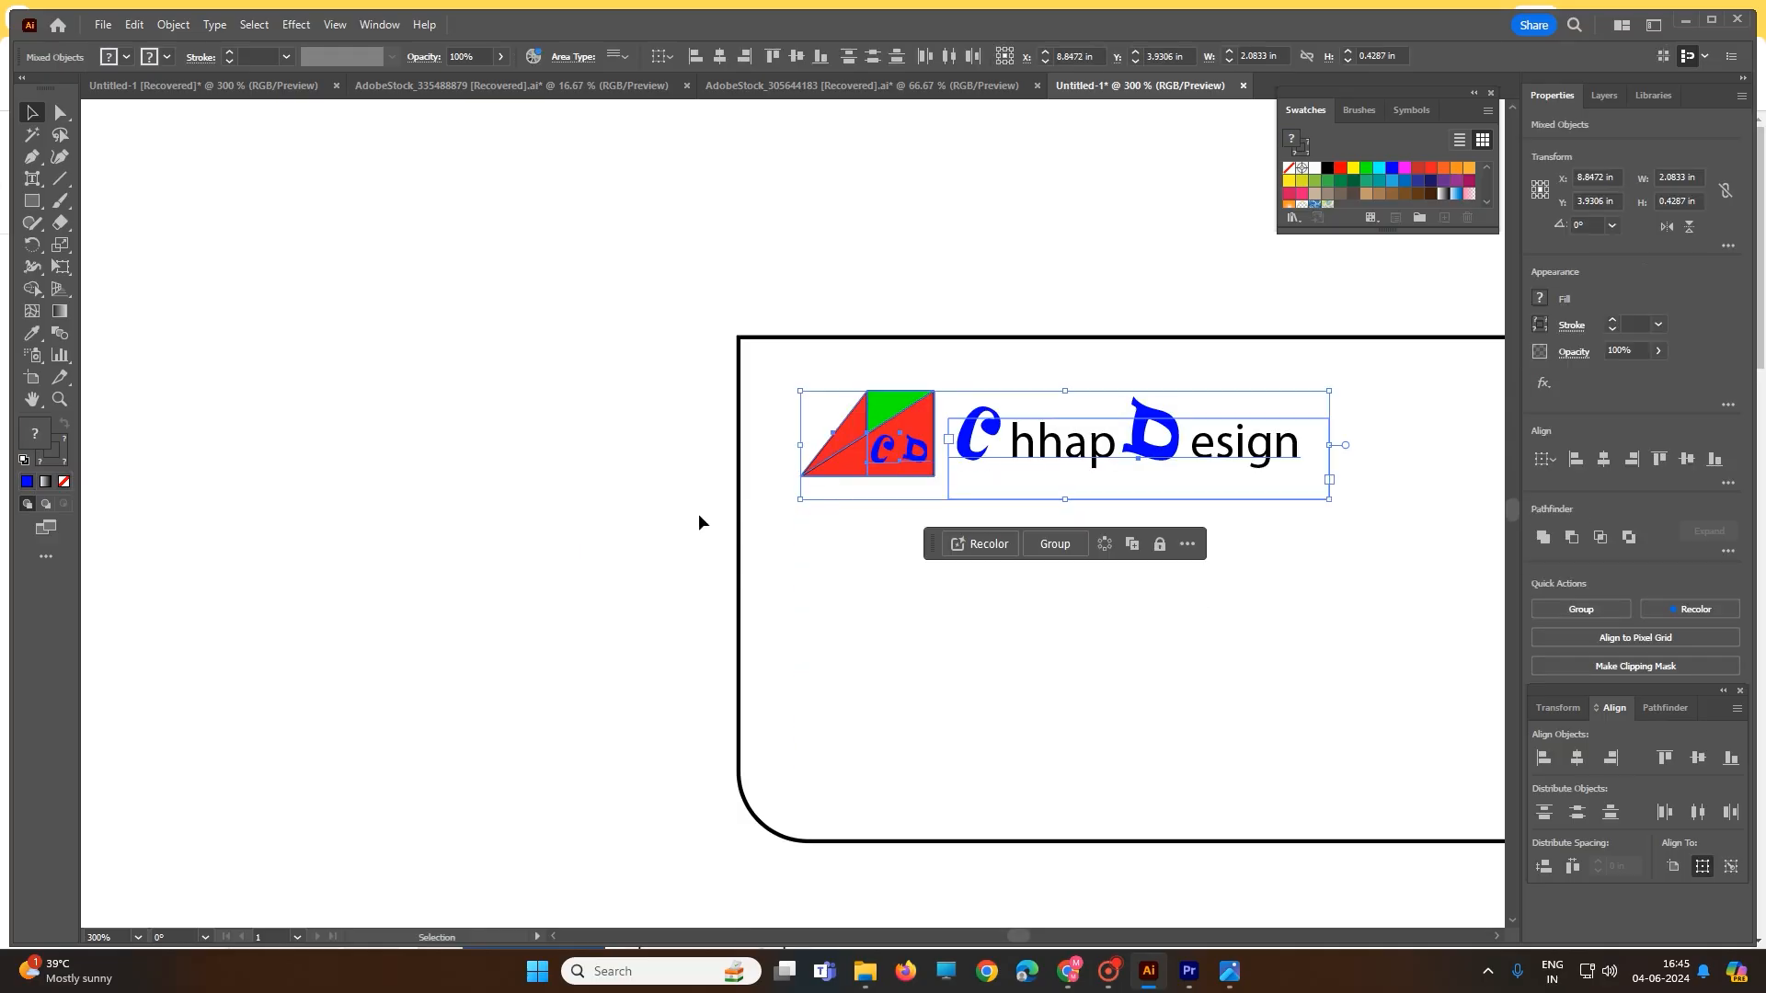
{"action": "left_click", "coordinate": [518, 365]}
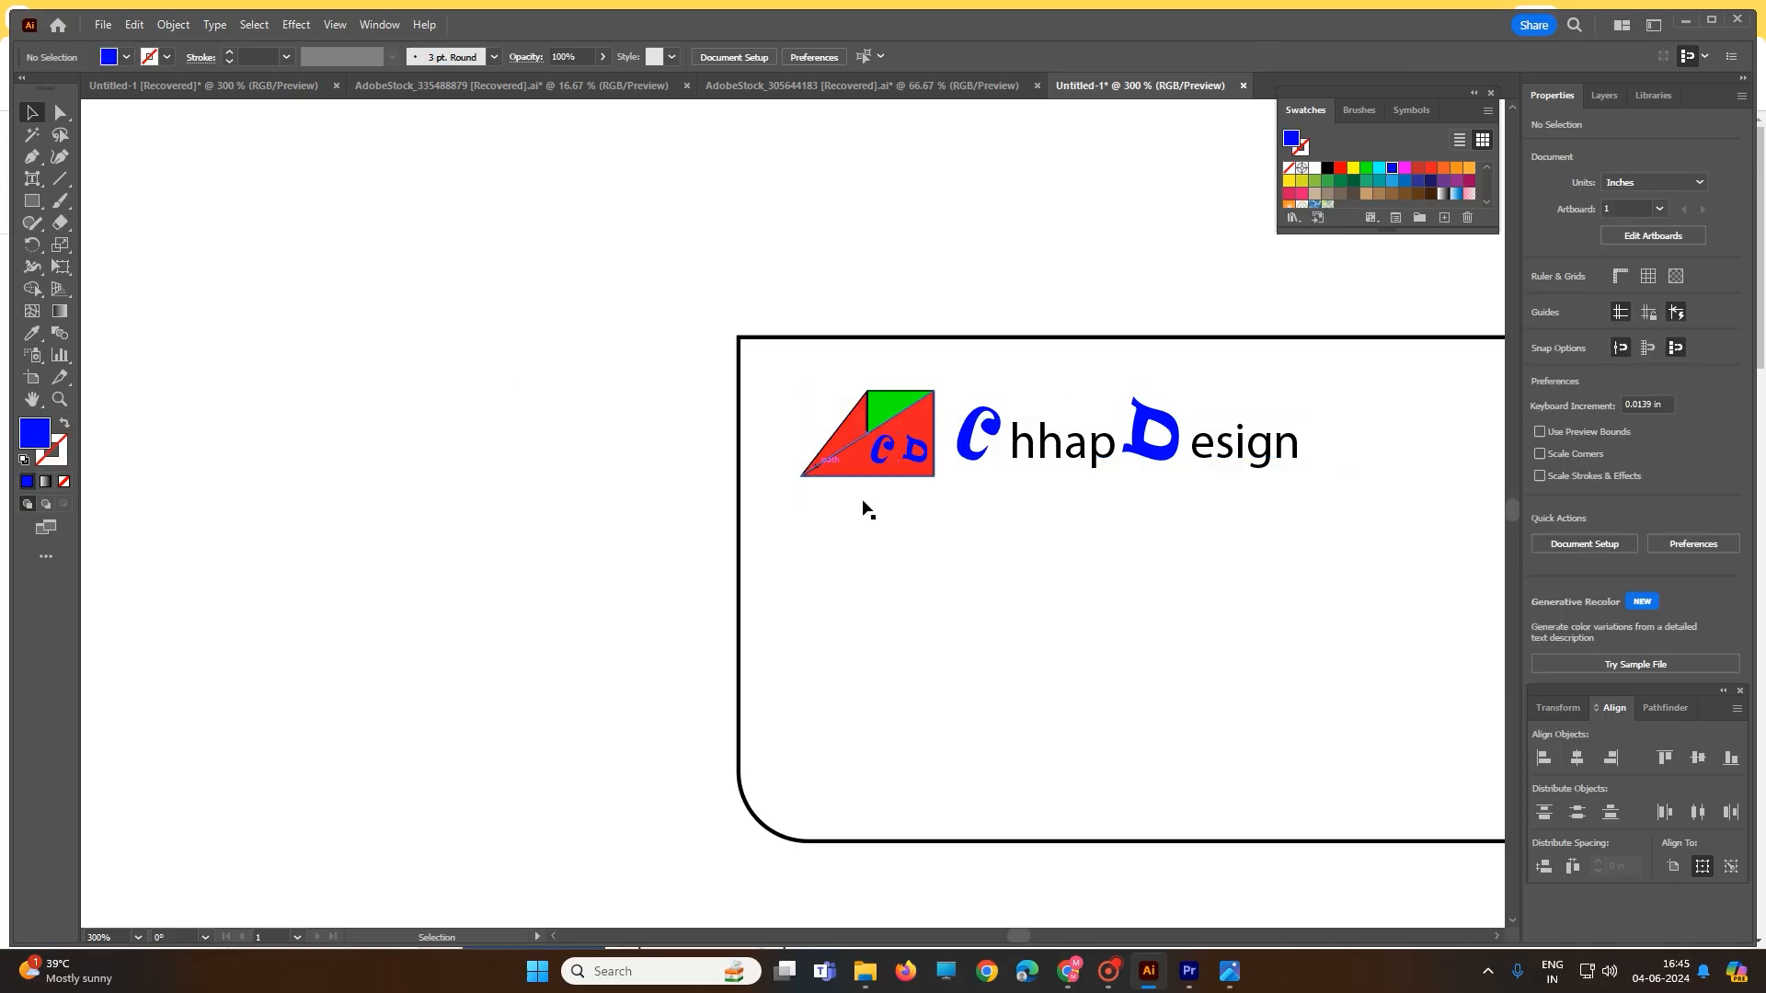
{"action": "scroll", "coordinate": [892, 565], "scroll_direction": "down", "scroll_amount": 2}
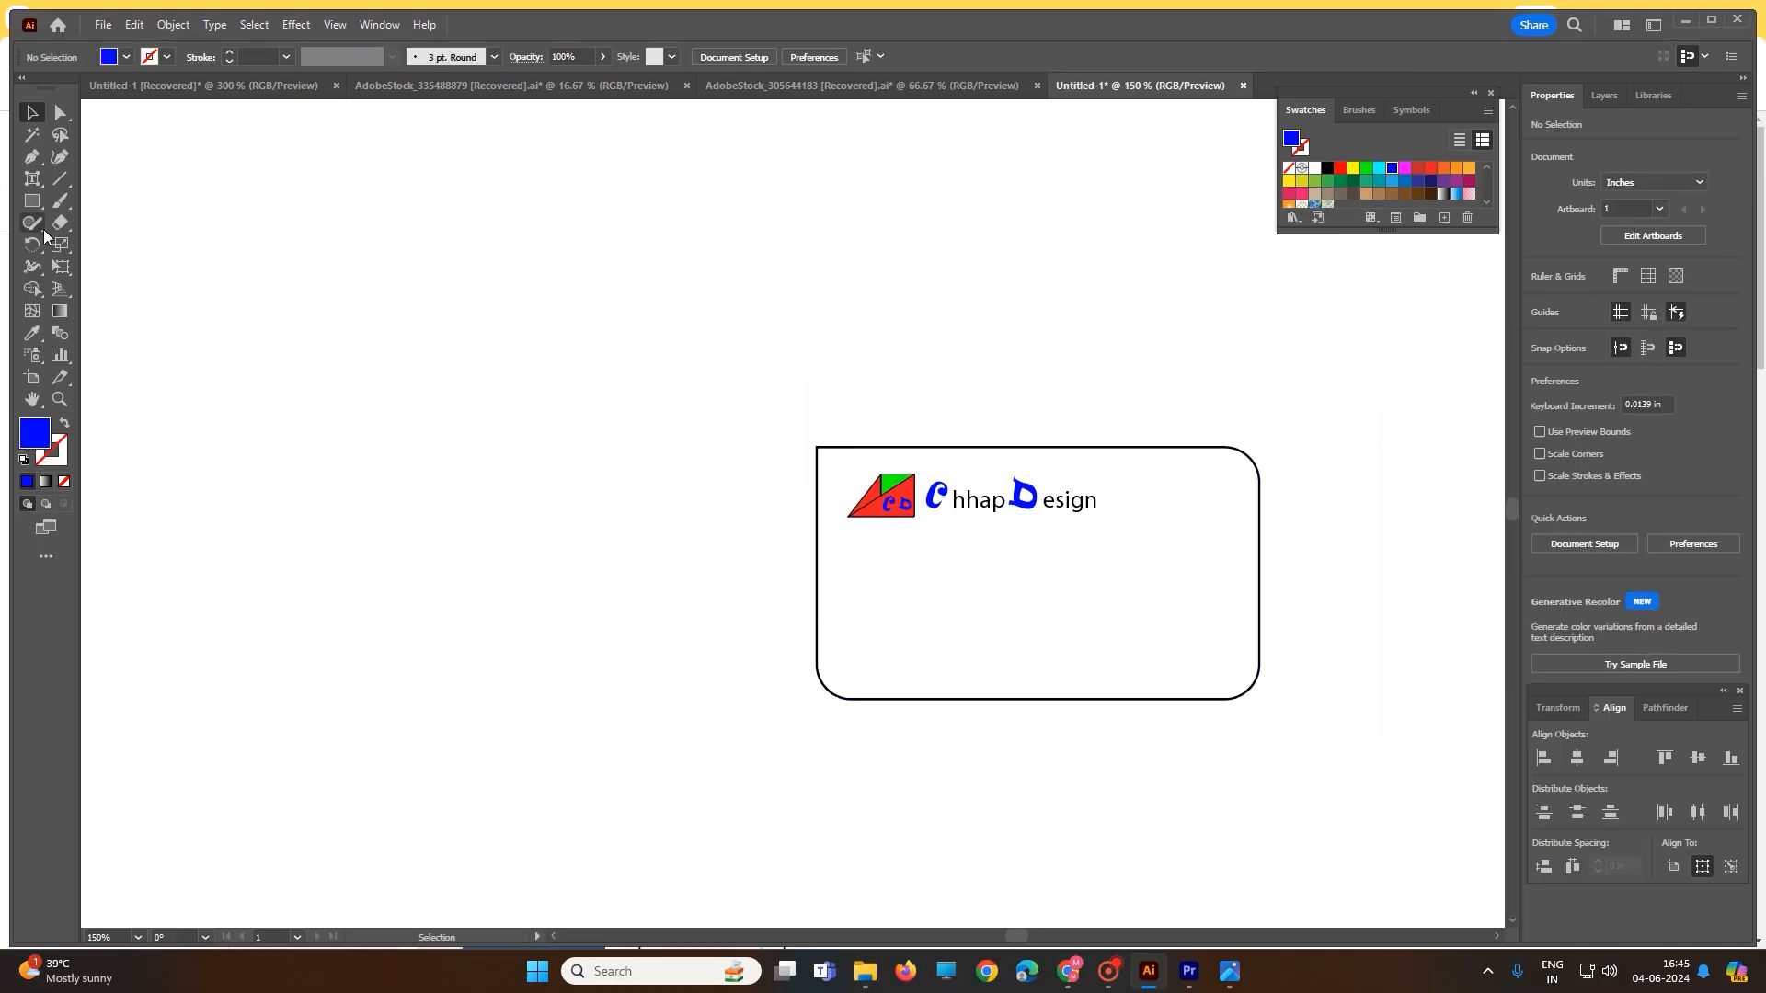
- Add a two-line text block below the logo with the person's name over 'Creative Director'
{"action": "right_click", "coordinate": [35, 180]}
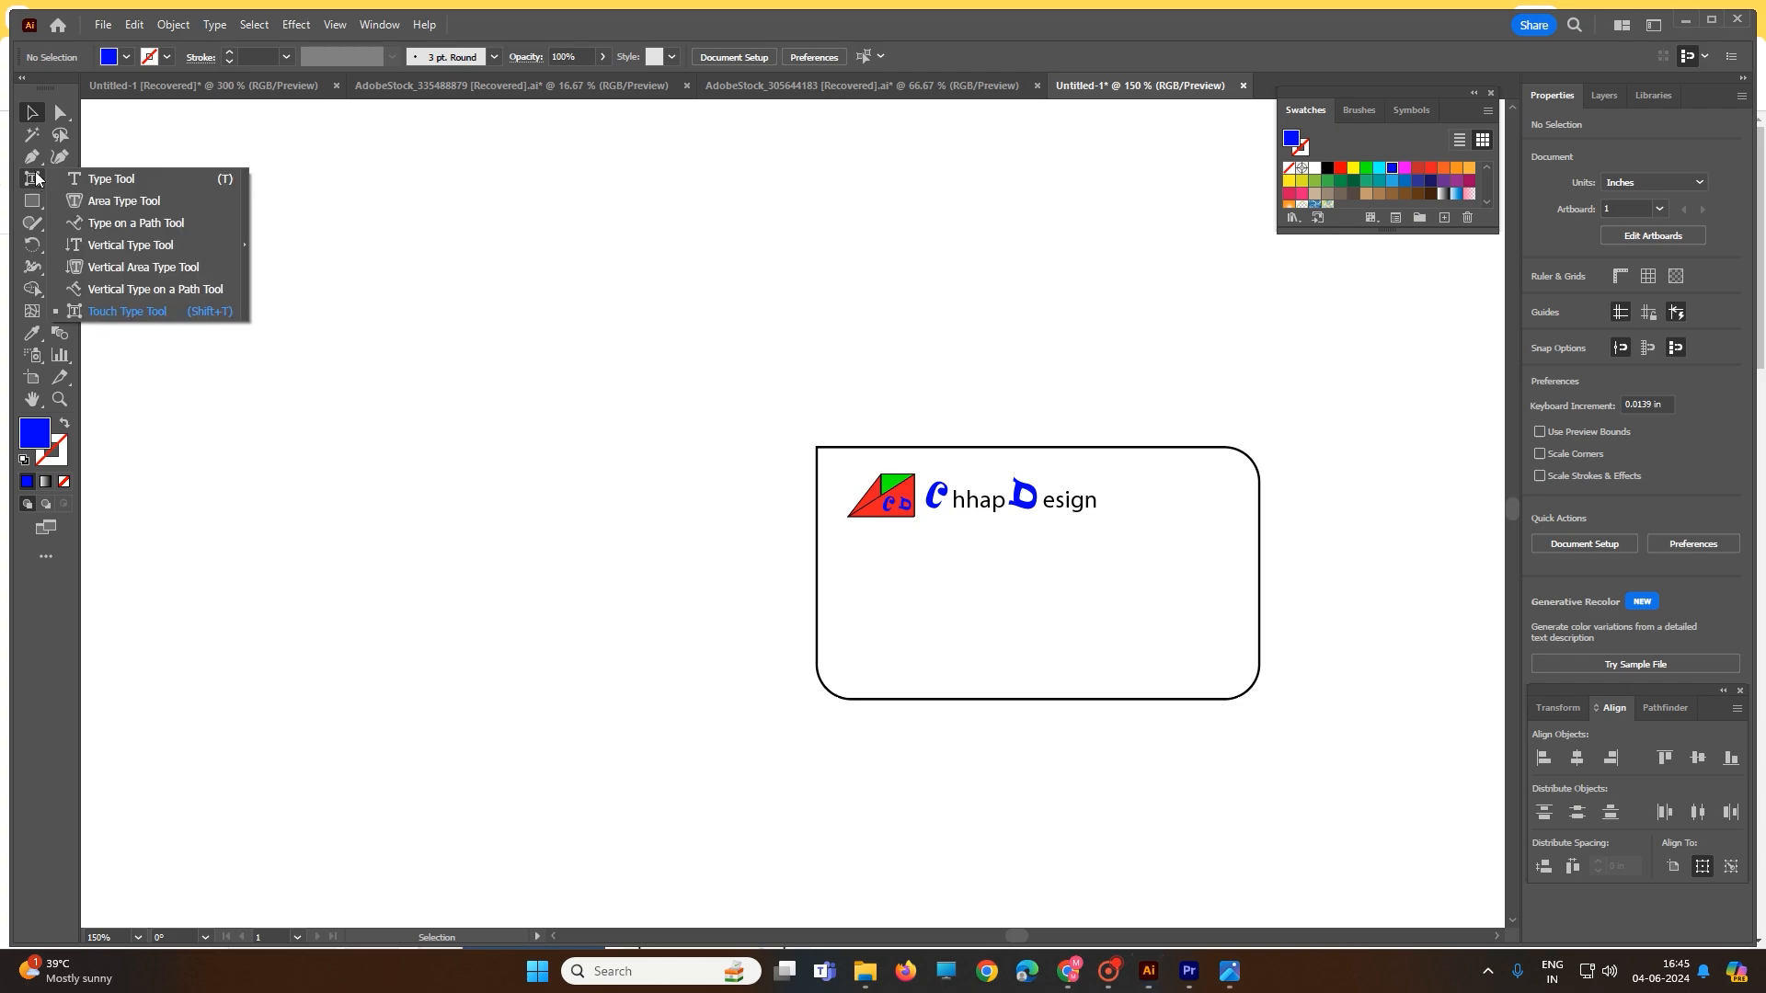
{"action": "left_click", "coordinate": [102, 179]}
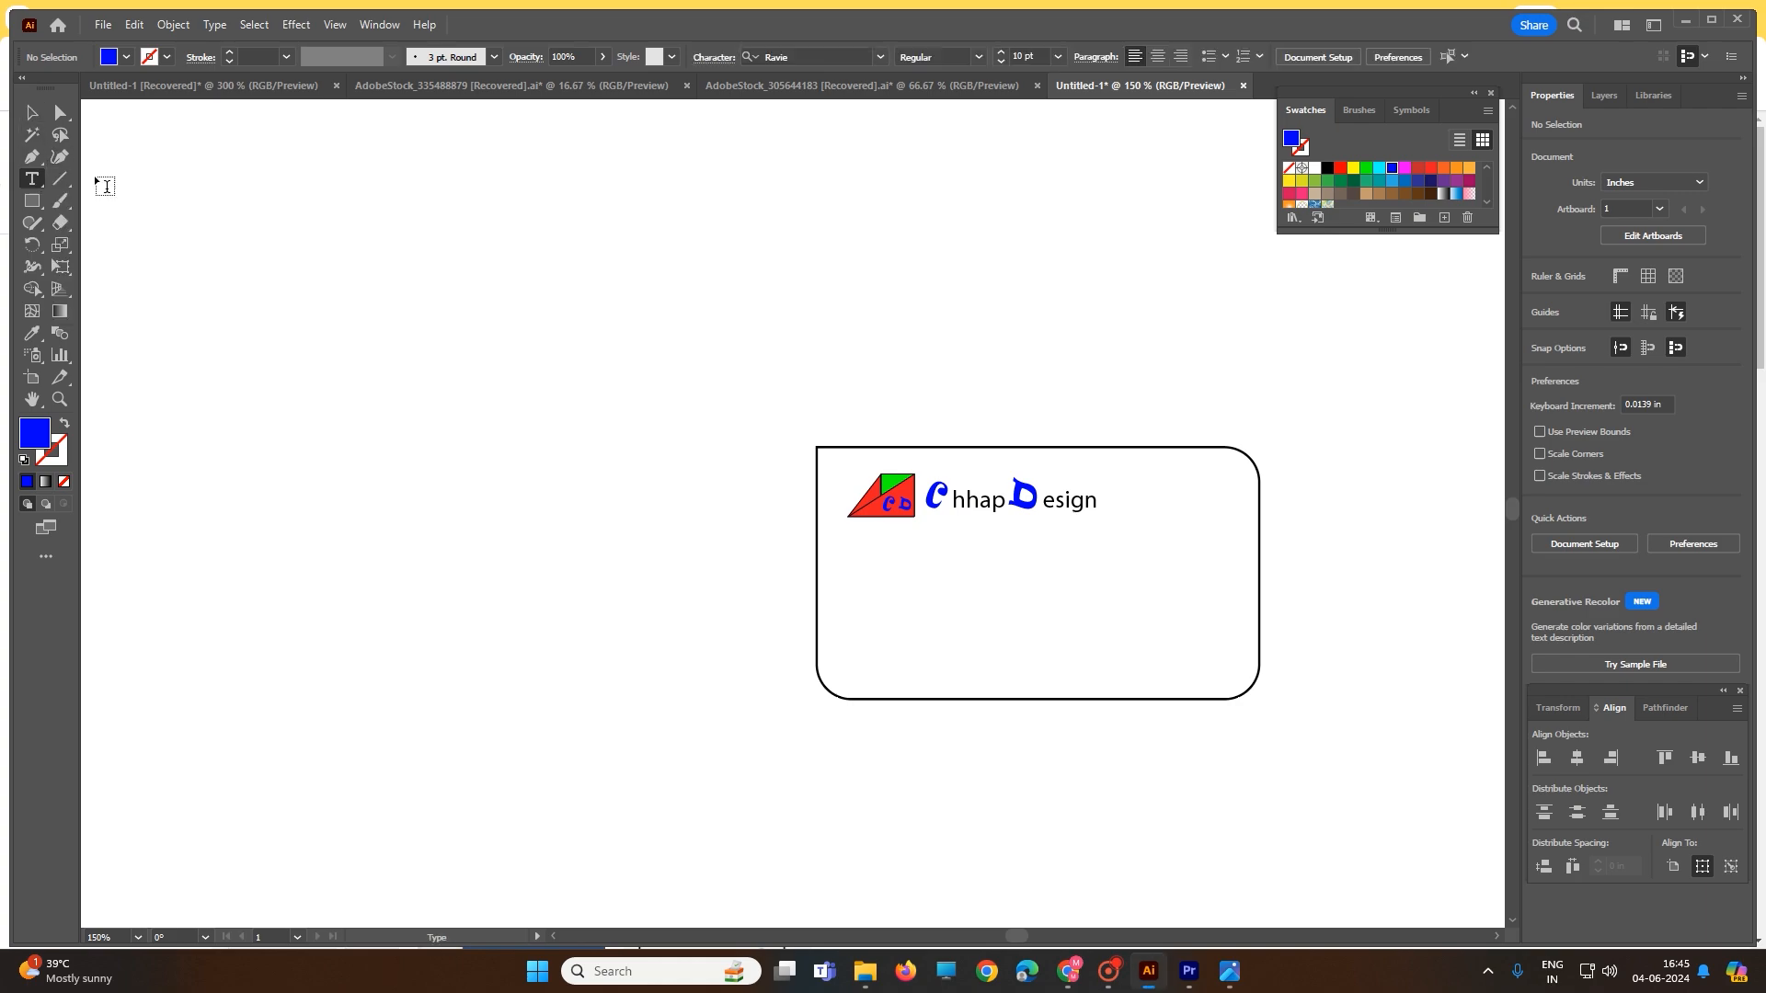
{"action": "left_click", "coordinate": [883, 580]}
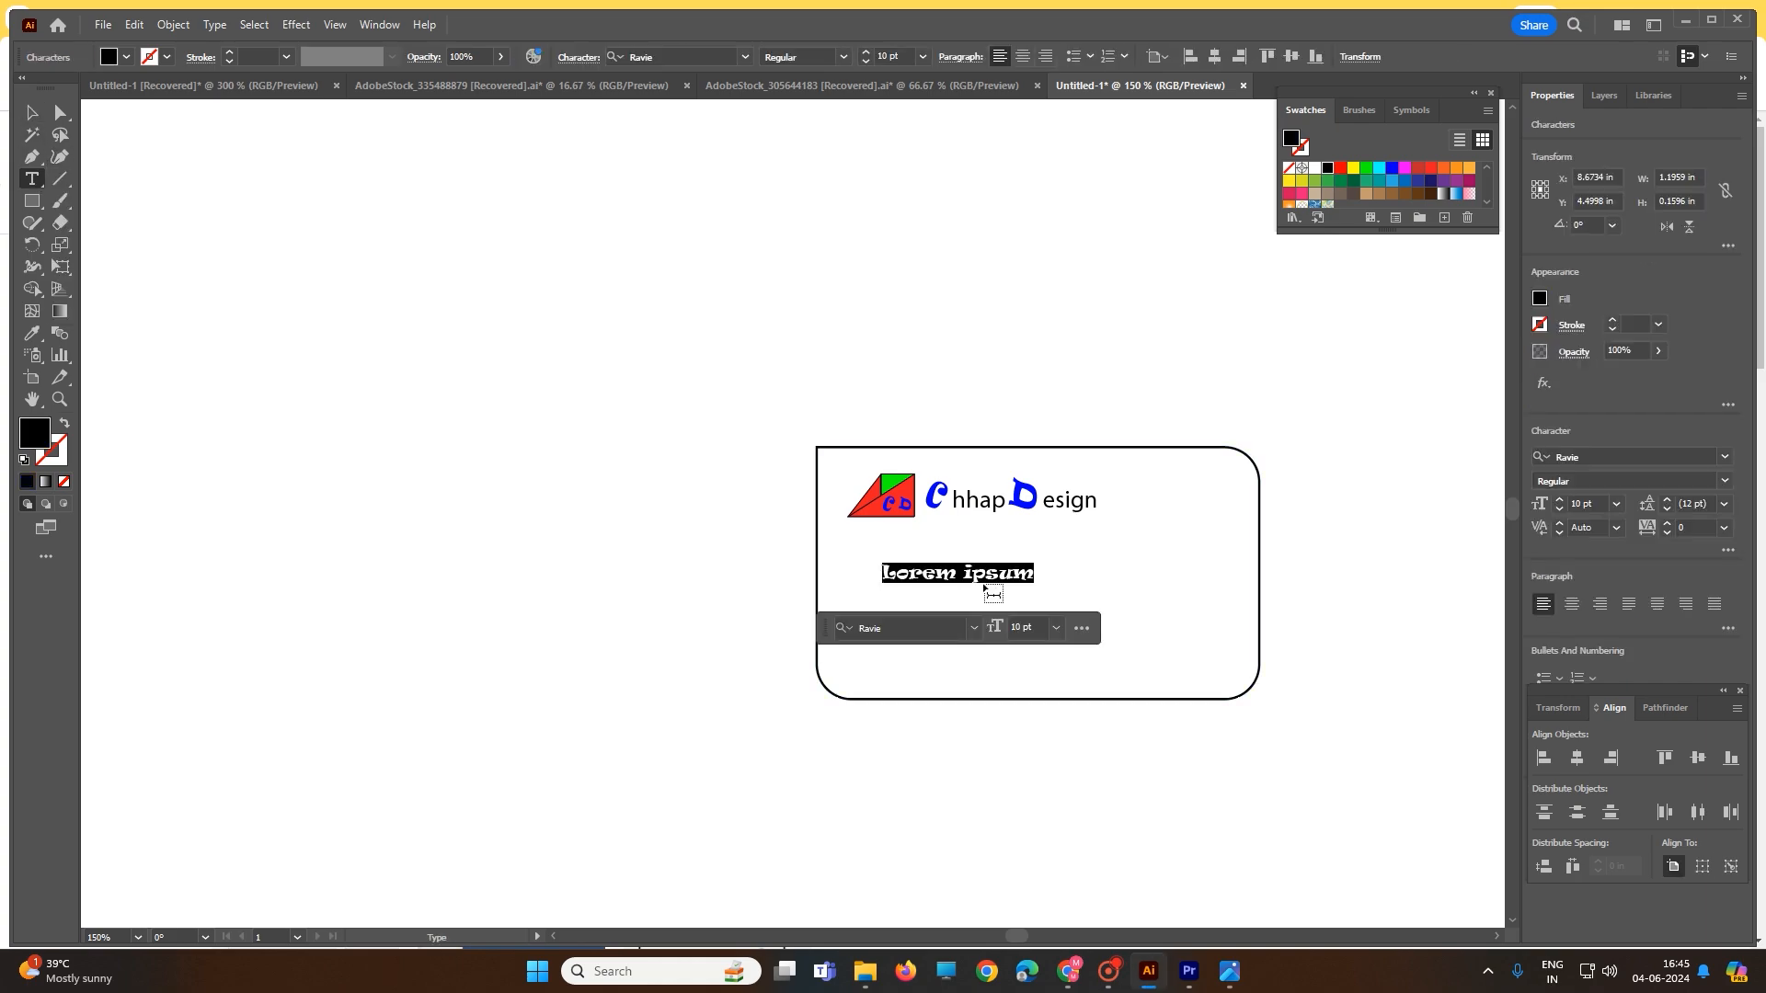
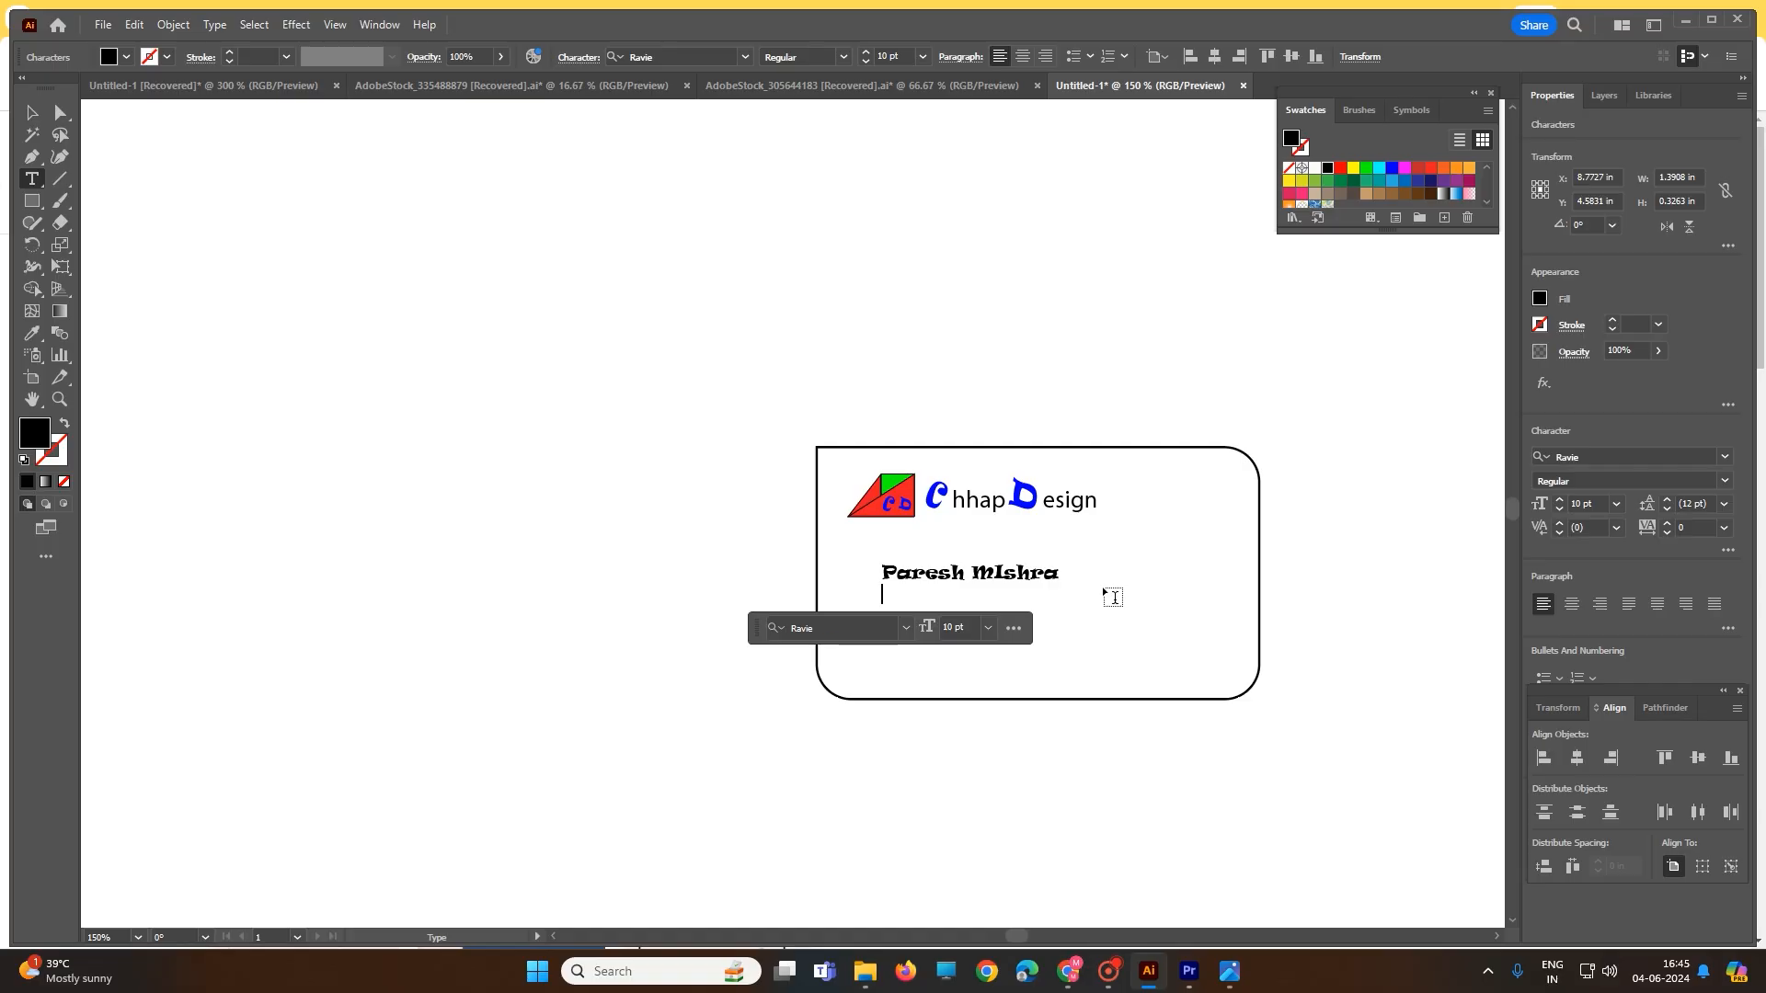
{"action": "type", "text": "Creative "}
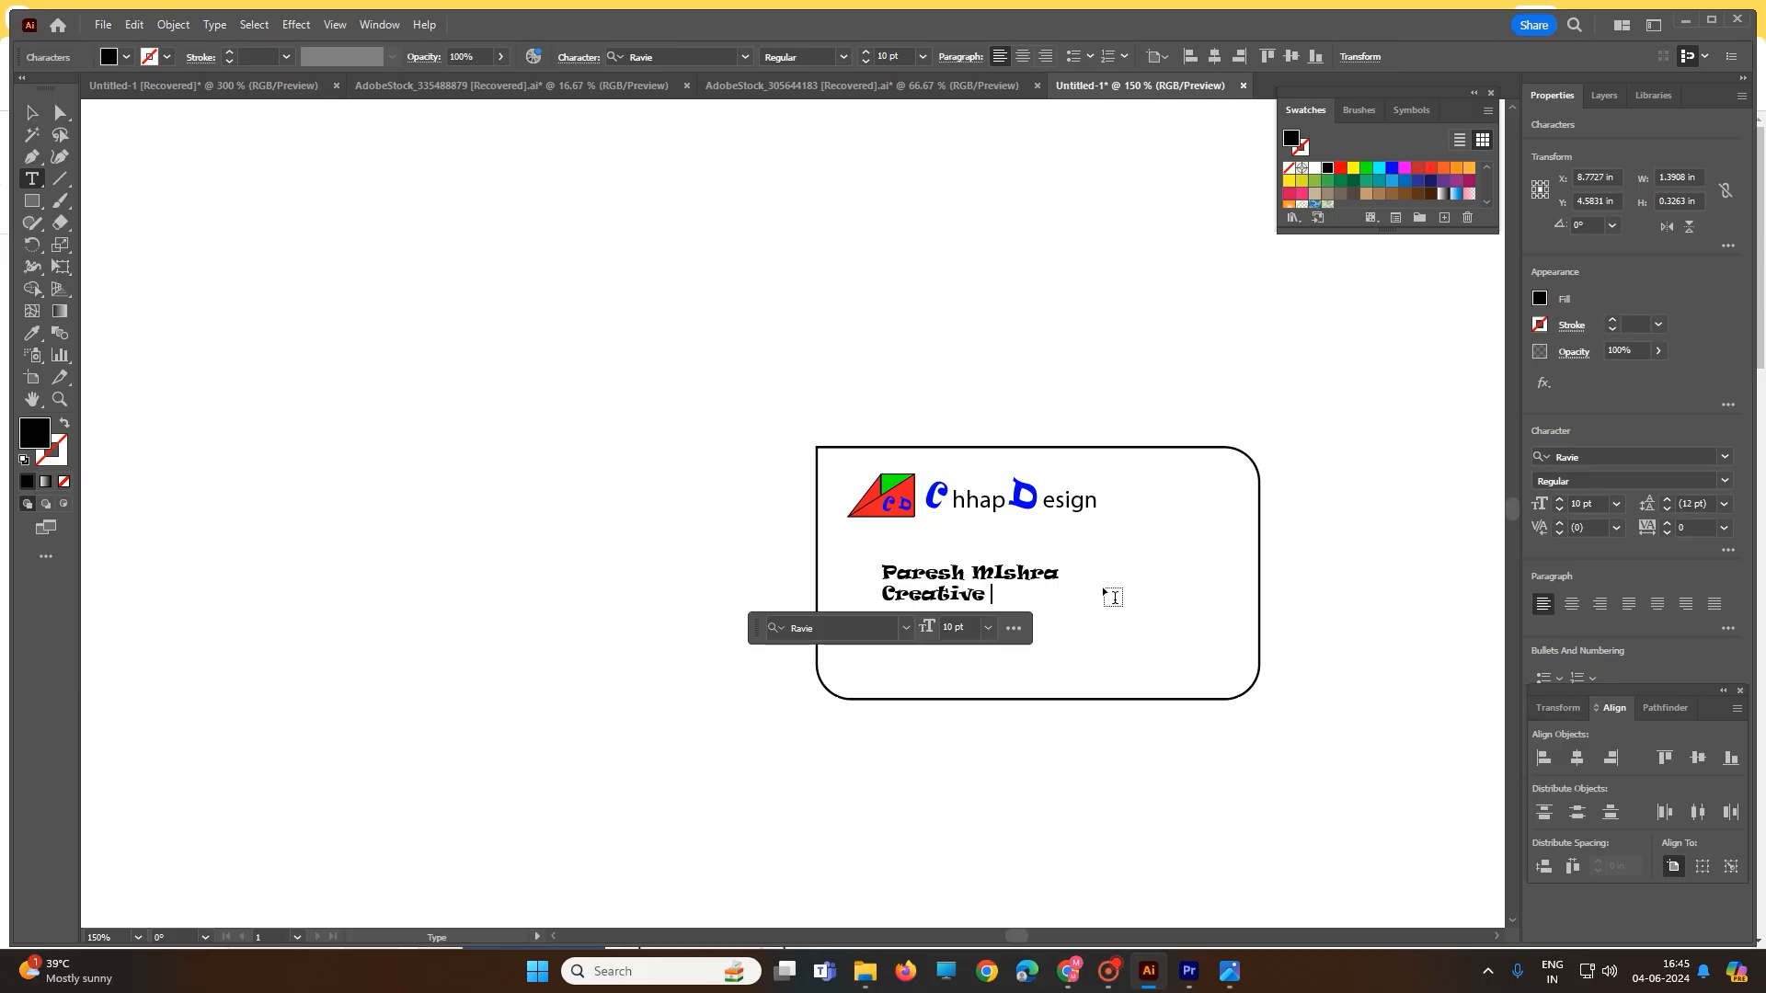
{"action": "type", "text": "Director"}
{"action": "triple_click", "coordinate": [913, 575]}
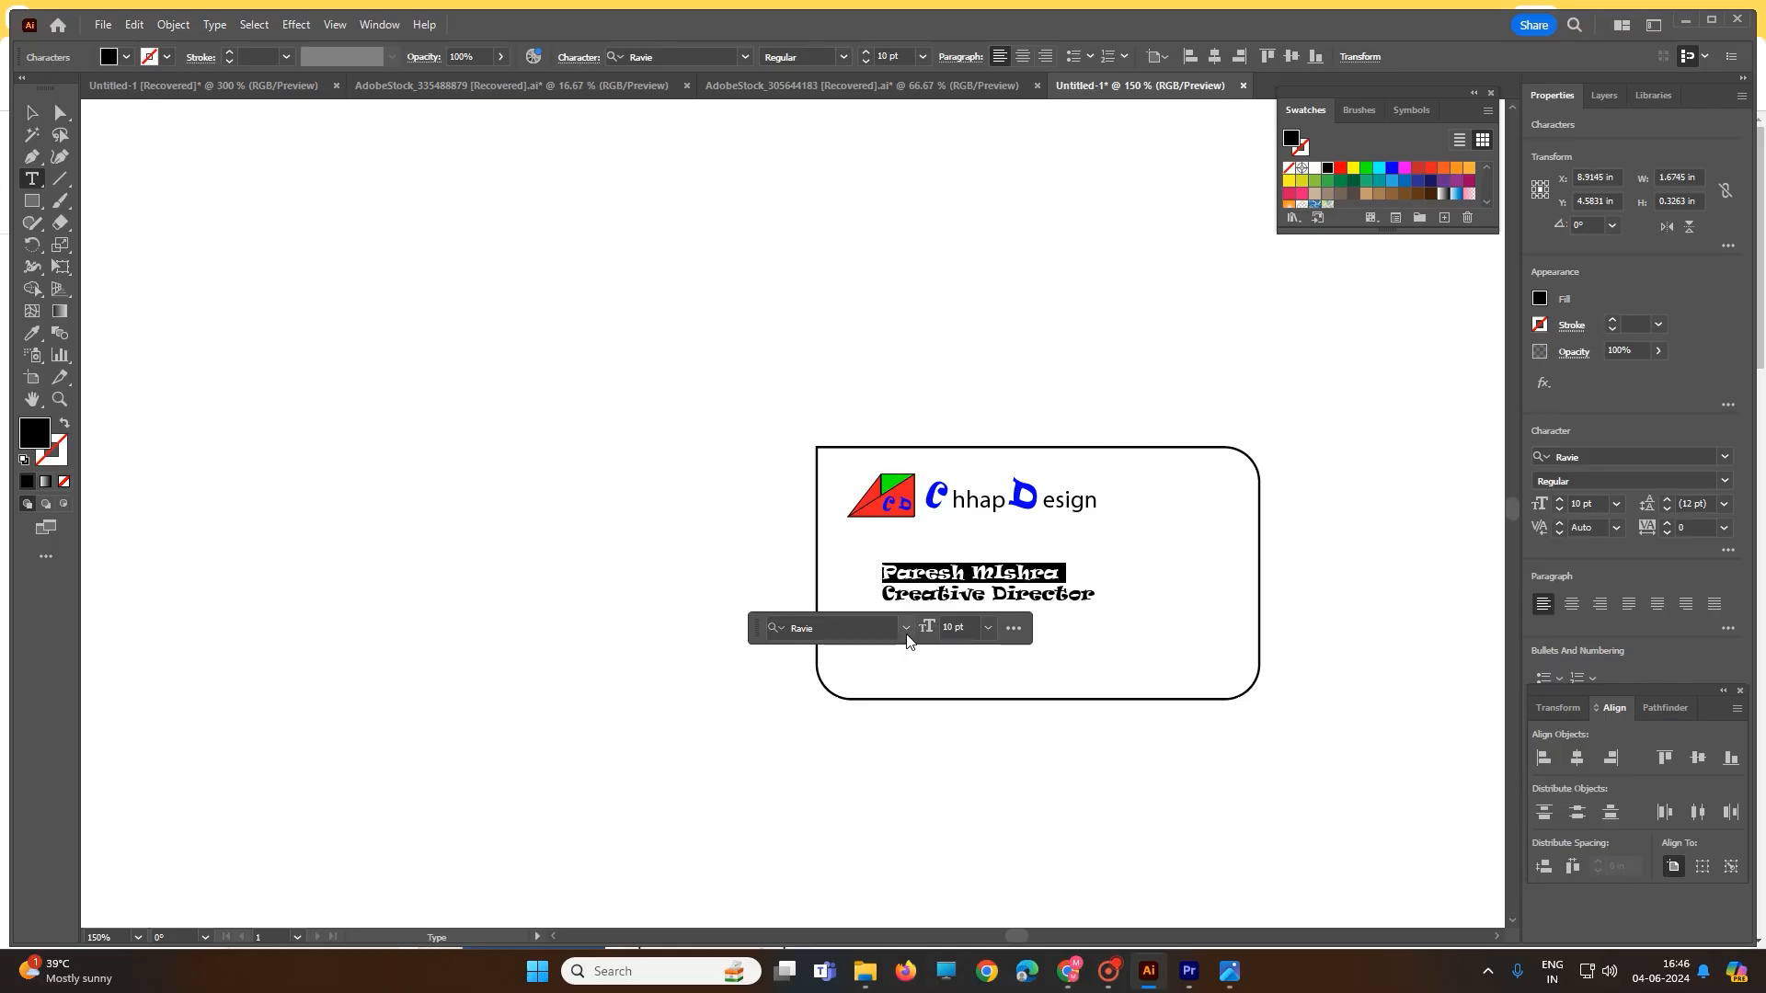
- Set both the name line and the Creative Director line to Arial
{"action": "left_click", "coordinate": [906, 629]}
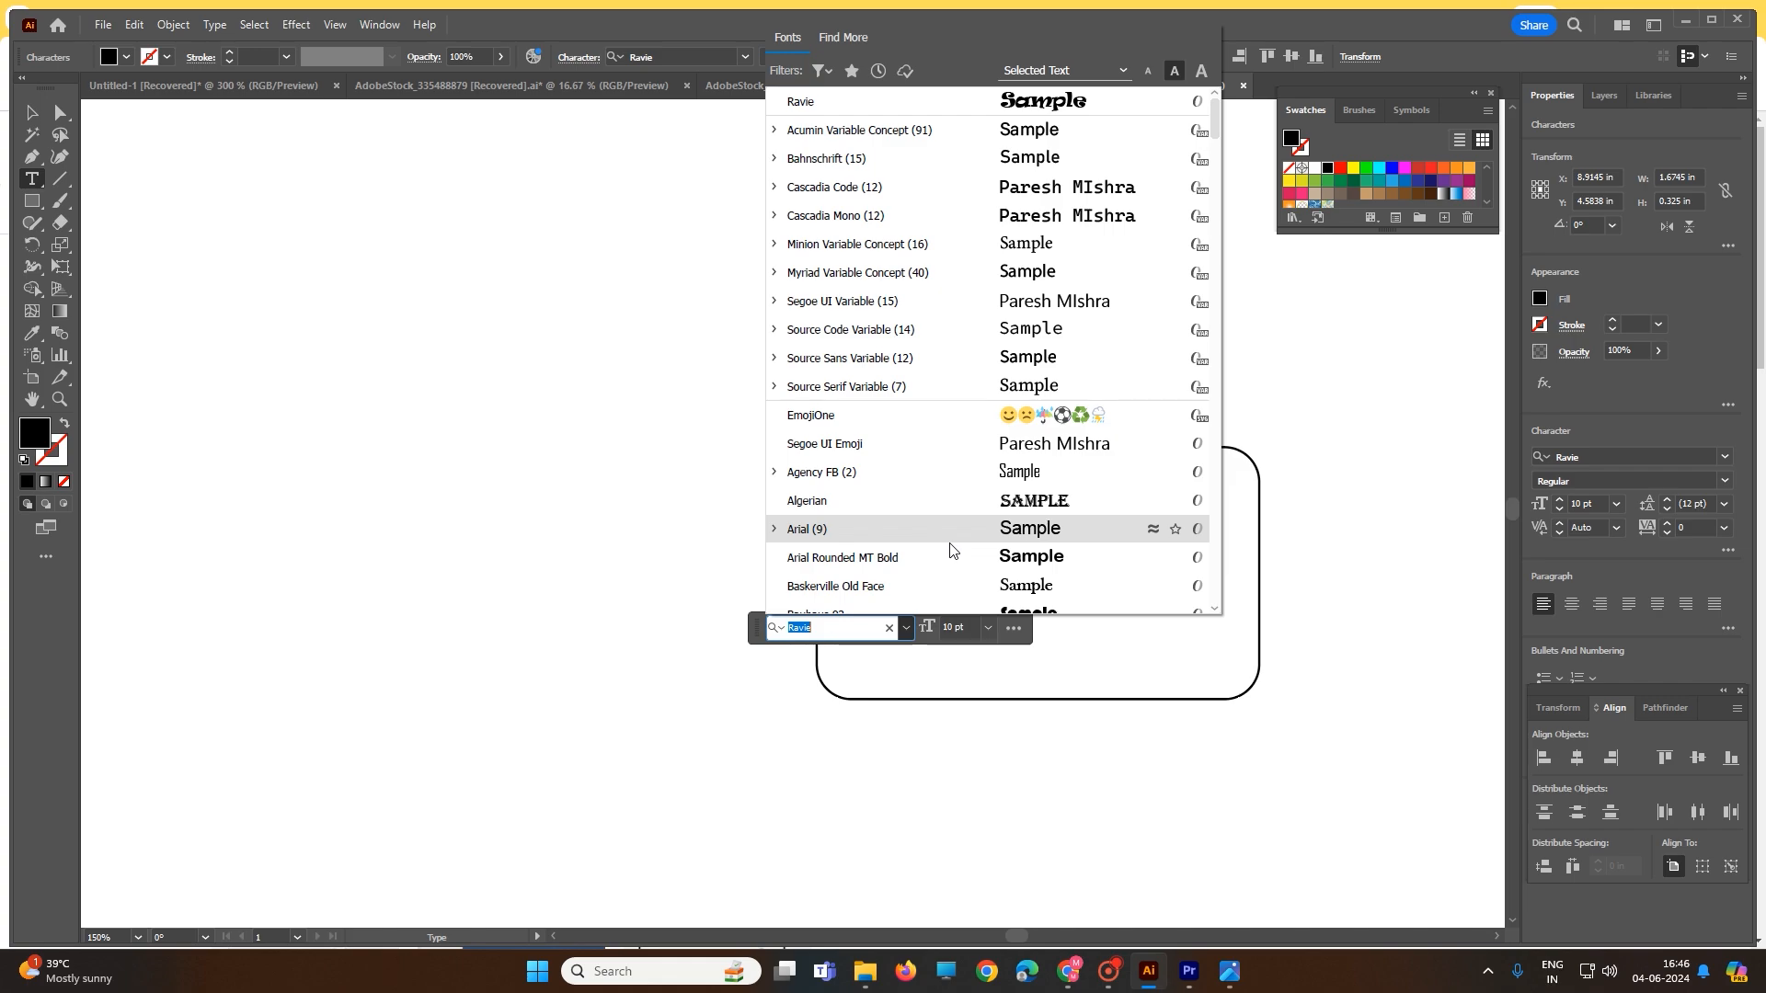
{"action": "left_click", "coordinate": [874, 530]}
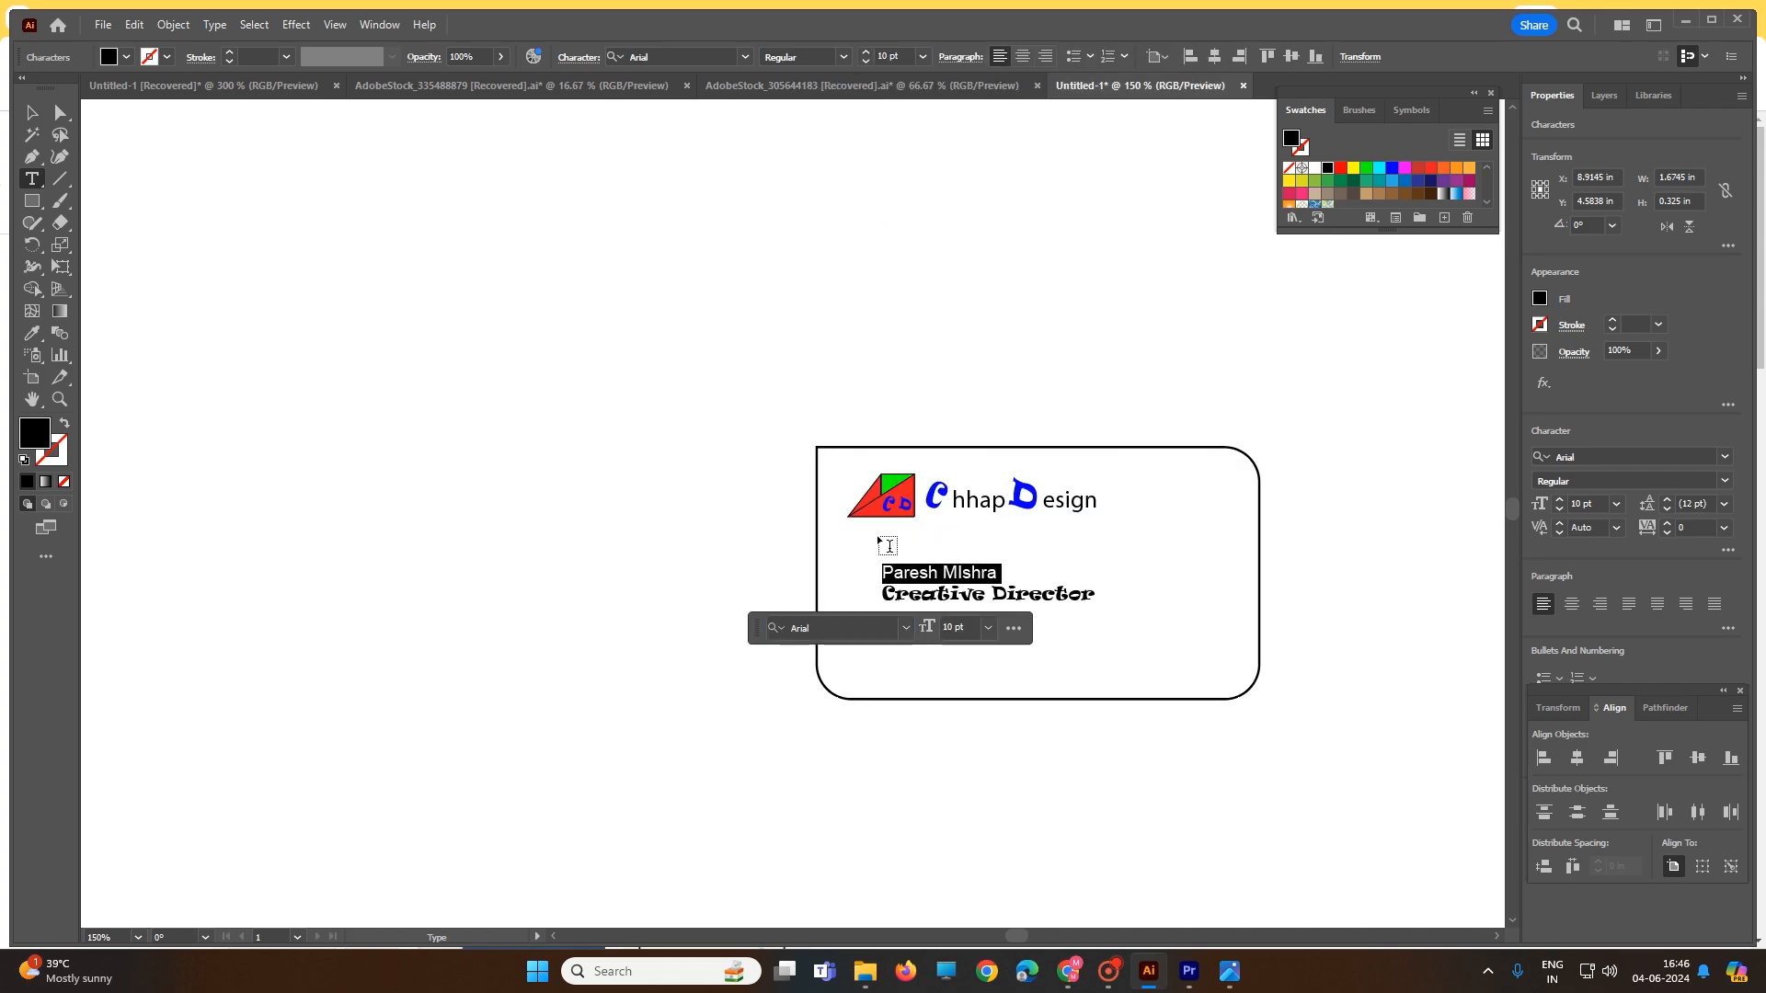
{"action": "triple_click", "coordinate": [953, 593]}
{"action": "left_click", "coordinate": [906, 629]}
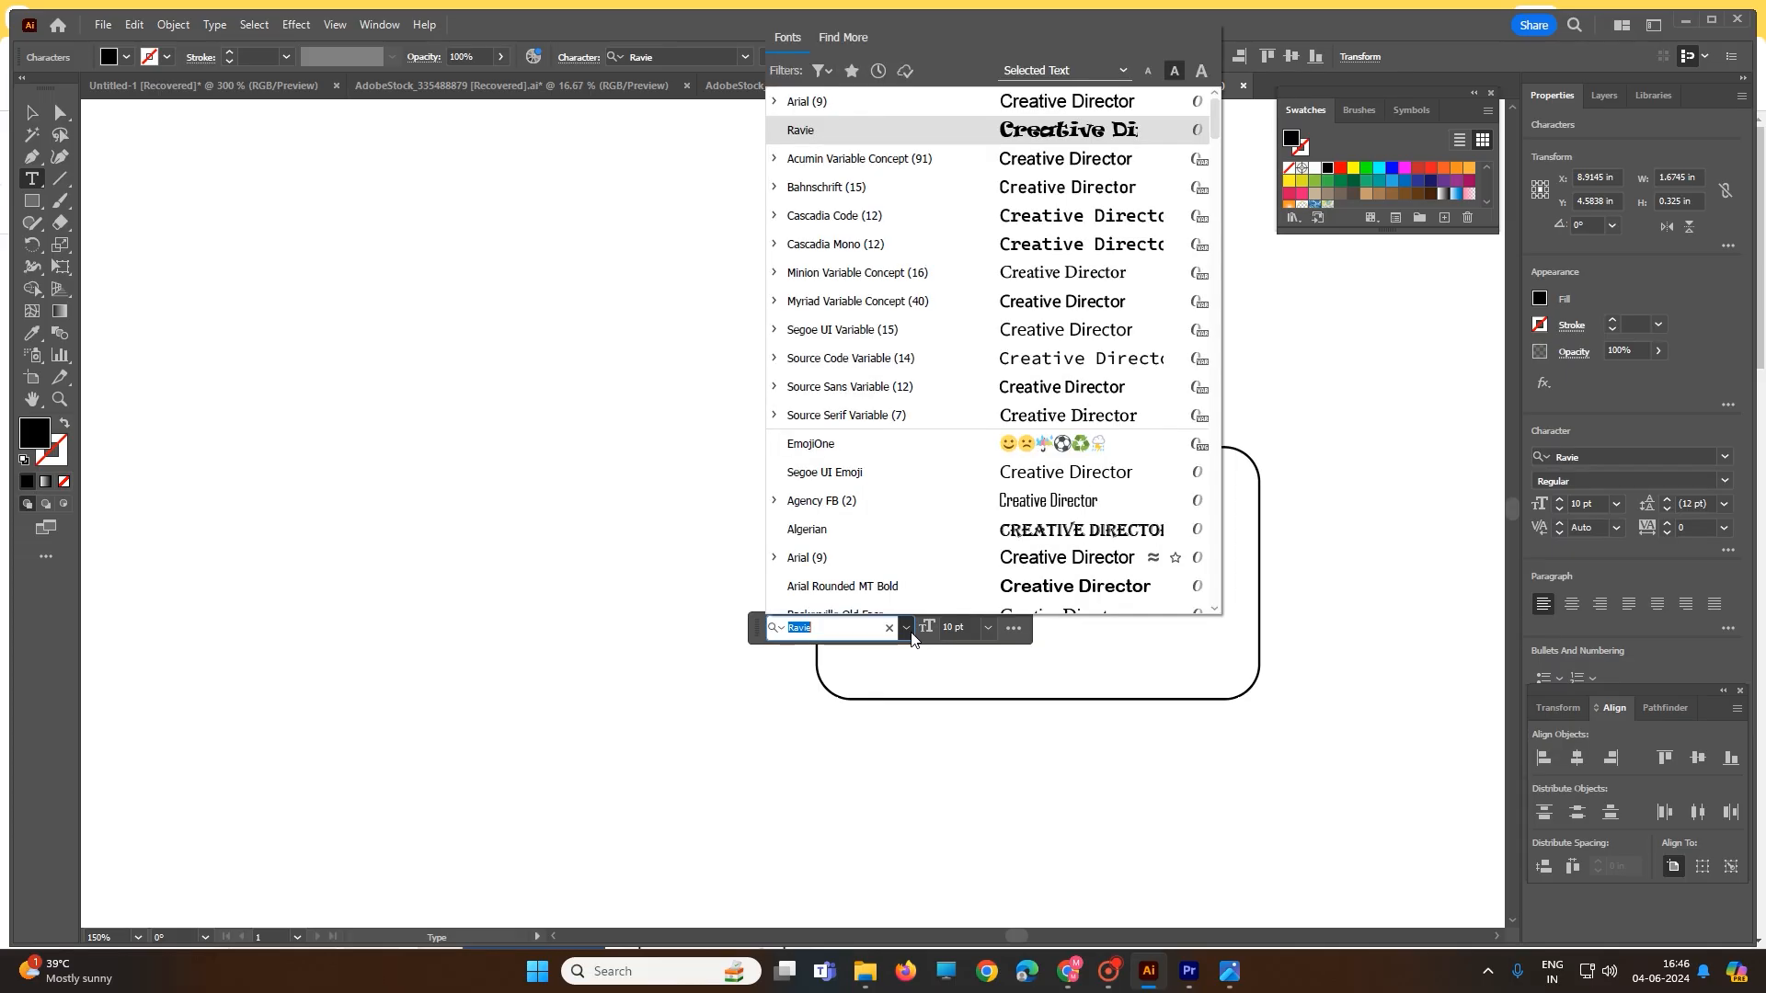
{"action": "left_click", "coordinate": [872, 557]}
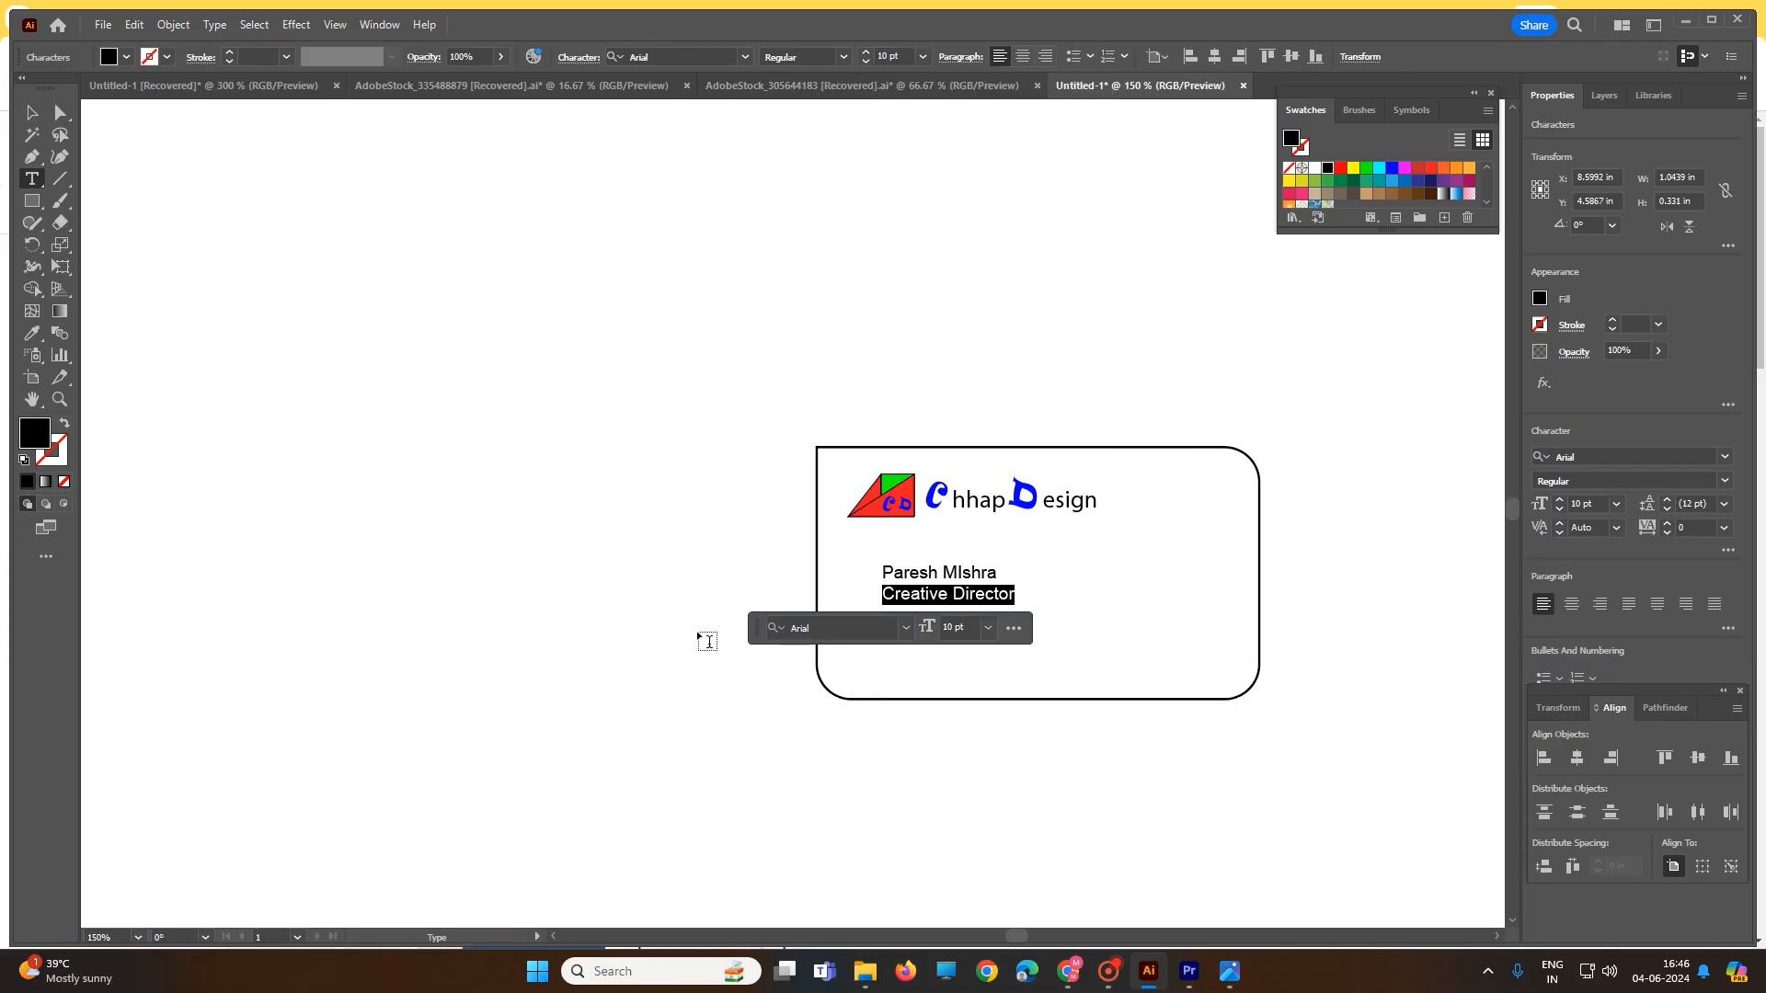
{"action": "left_click", "coordinate": [33, 114]}
- Scale the name and title block up to about 14.4 pt and shift it slightly left
{"action": "left_click", "coordinate": [454, 355]}
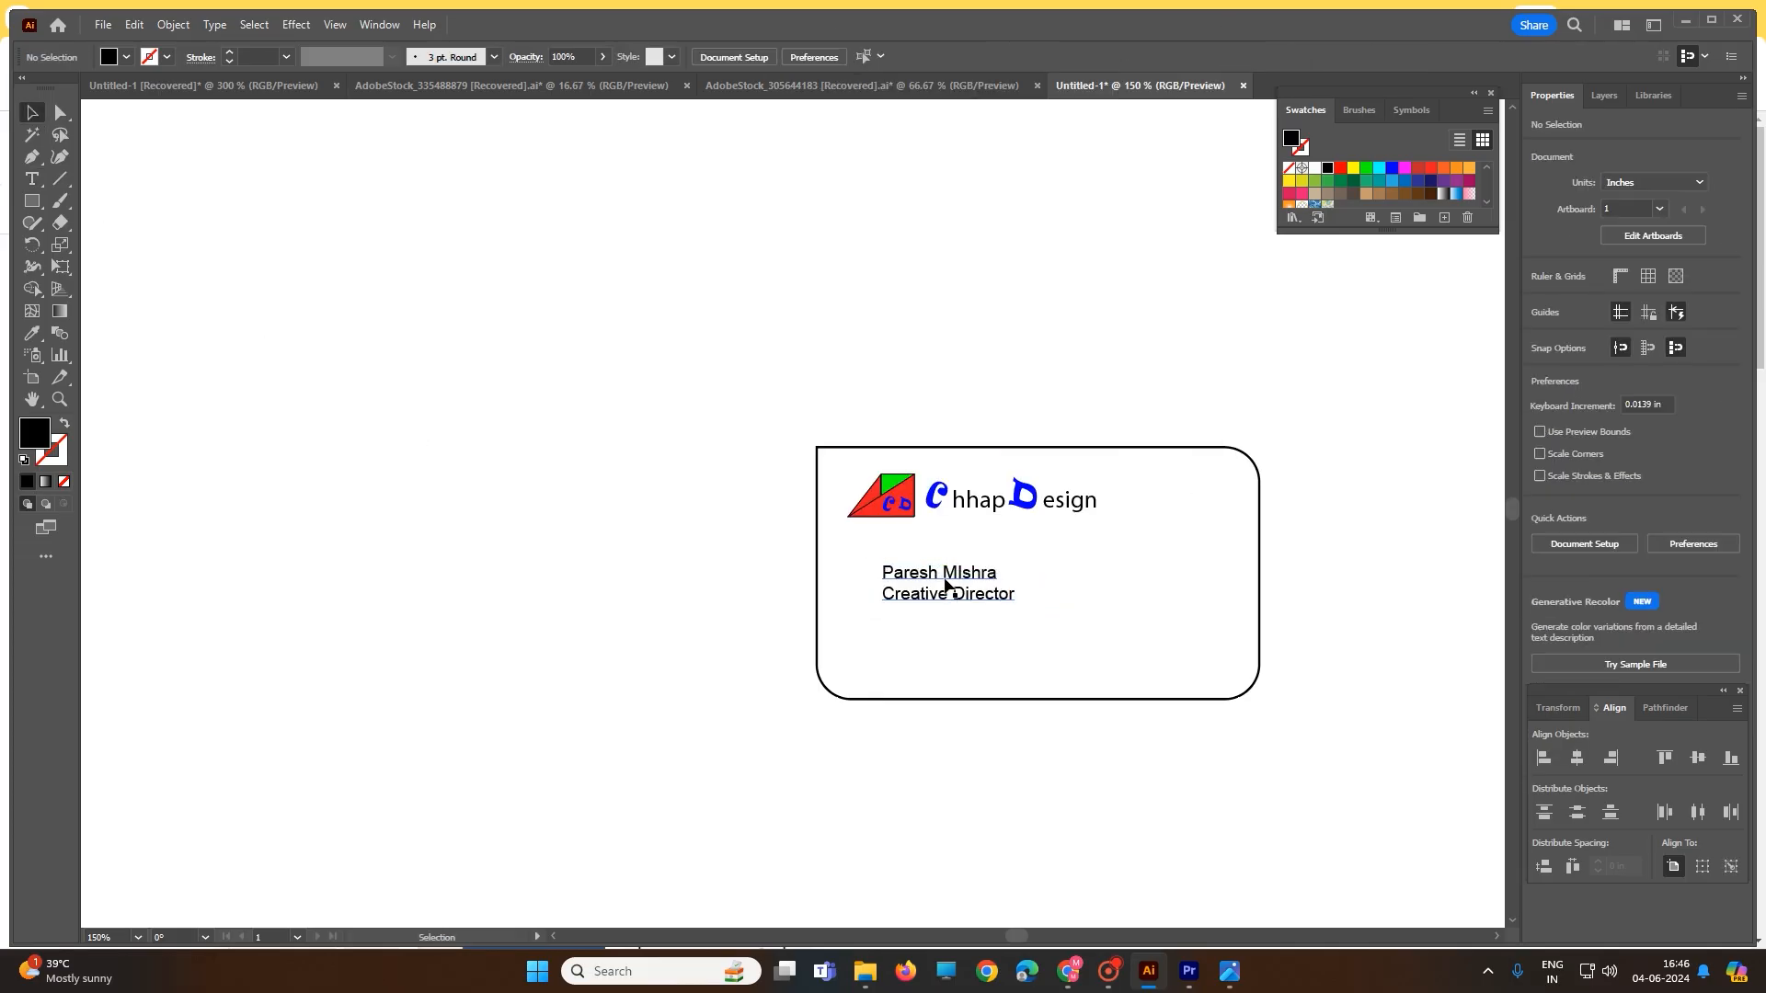
{"action": "left_click", "coordinate": [949, 587]}
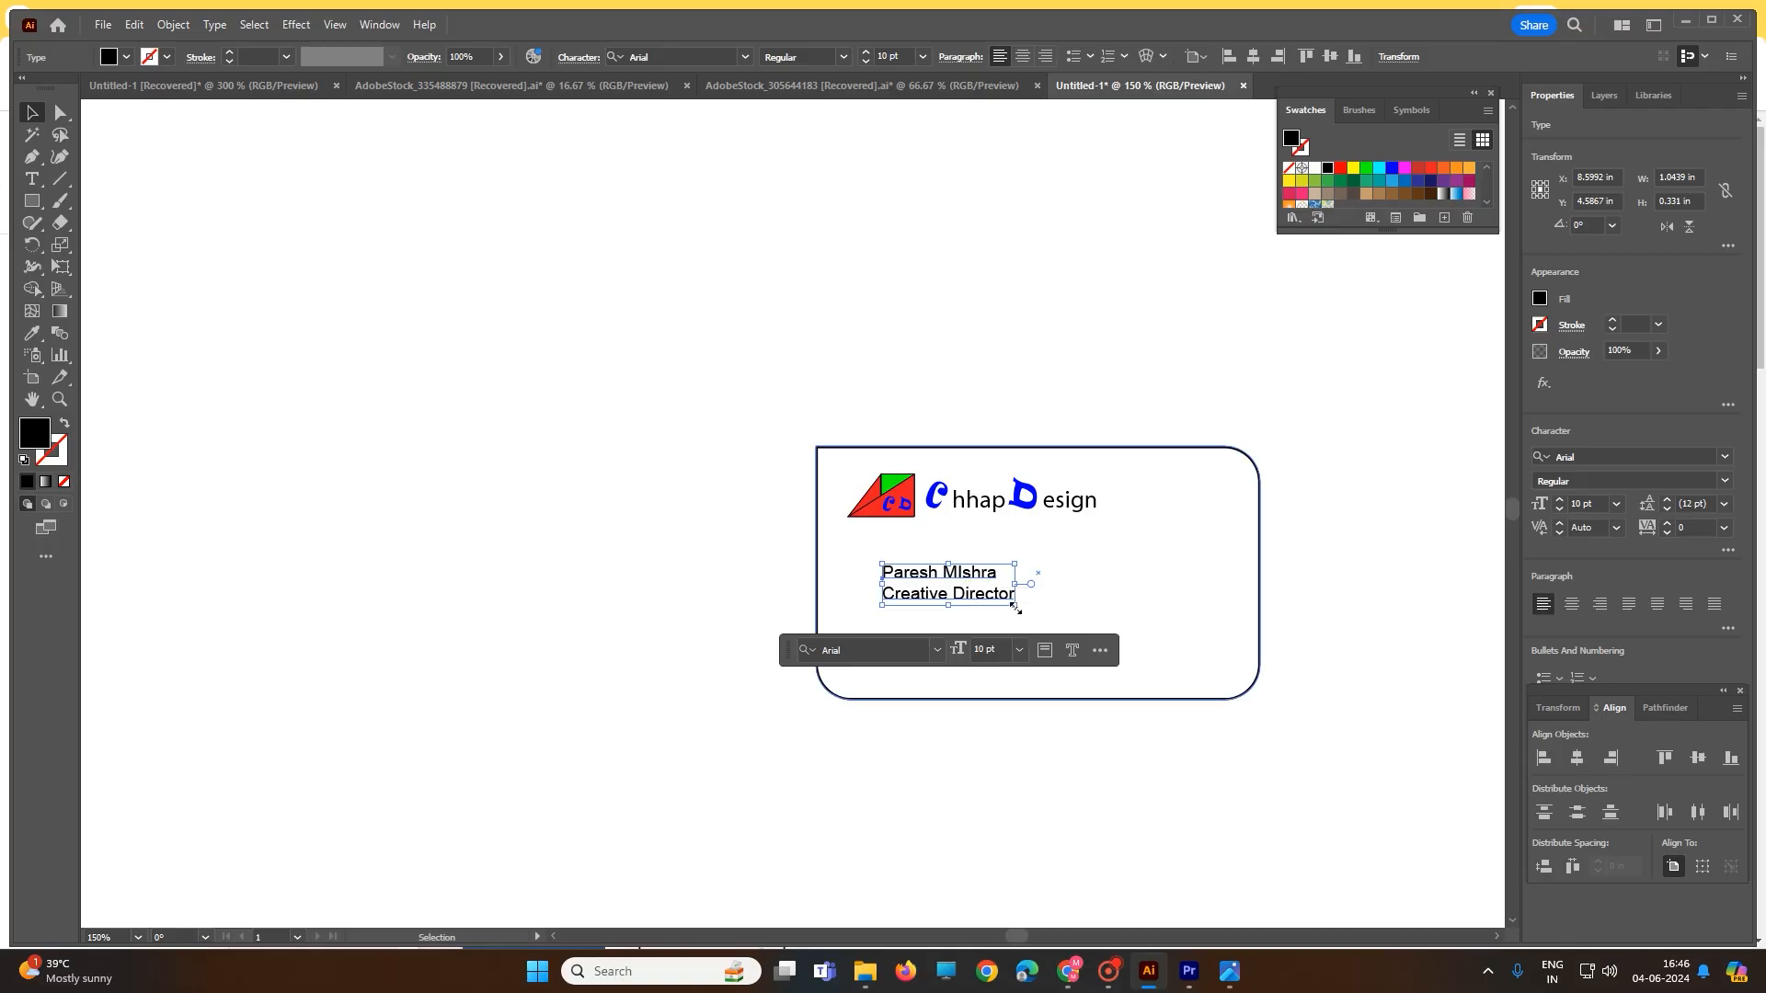
{"action": "left_click_drag", "start_coordinate": [1015, 608], "coordinate": [1074, 639]}
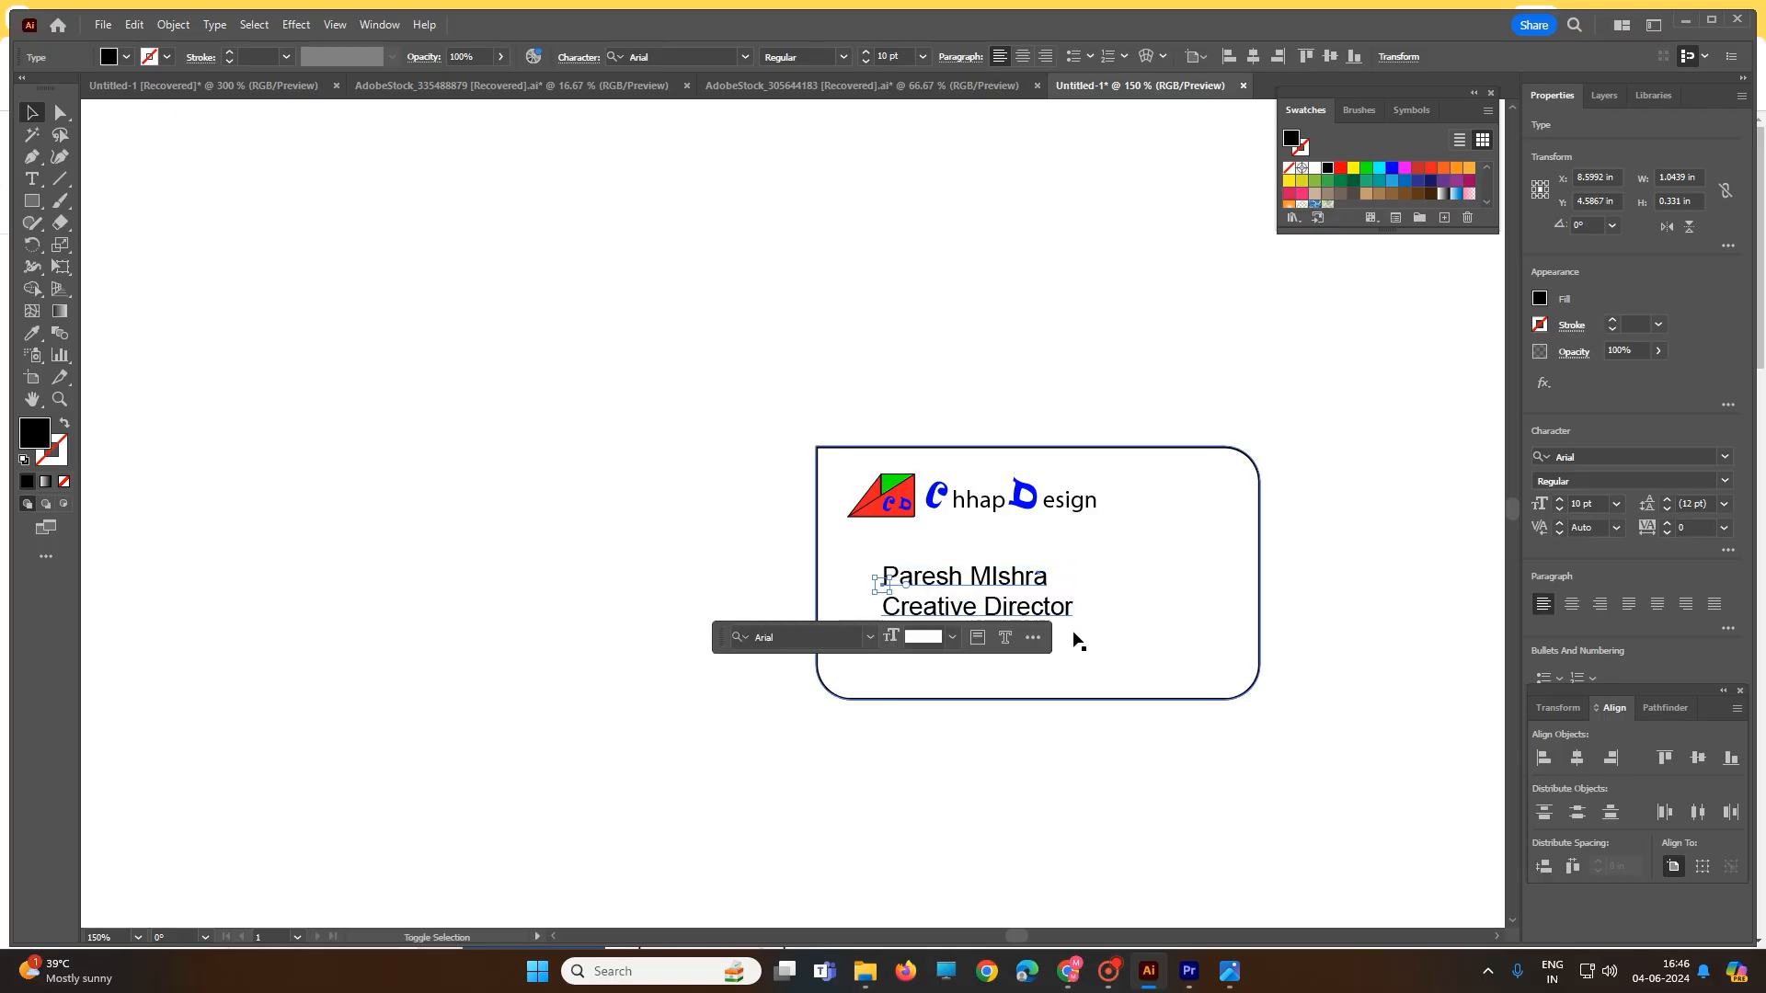
{"action": "left_click_drag", "start_coordinate": [989, 595], "coordinate": [972, 600]}
- Select the name line and paste a copy of the blue D with Ctrl+B
{"action": "double_click", "coordinate": [973, 602]}
{"action": "triple_click", "coordinate": [974, 603]}
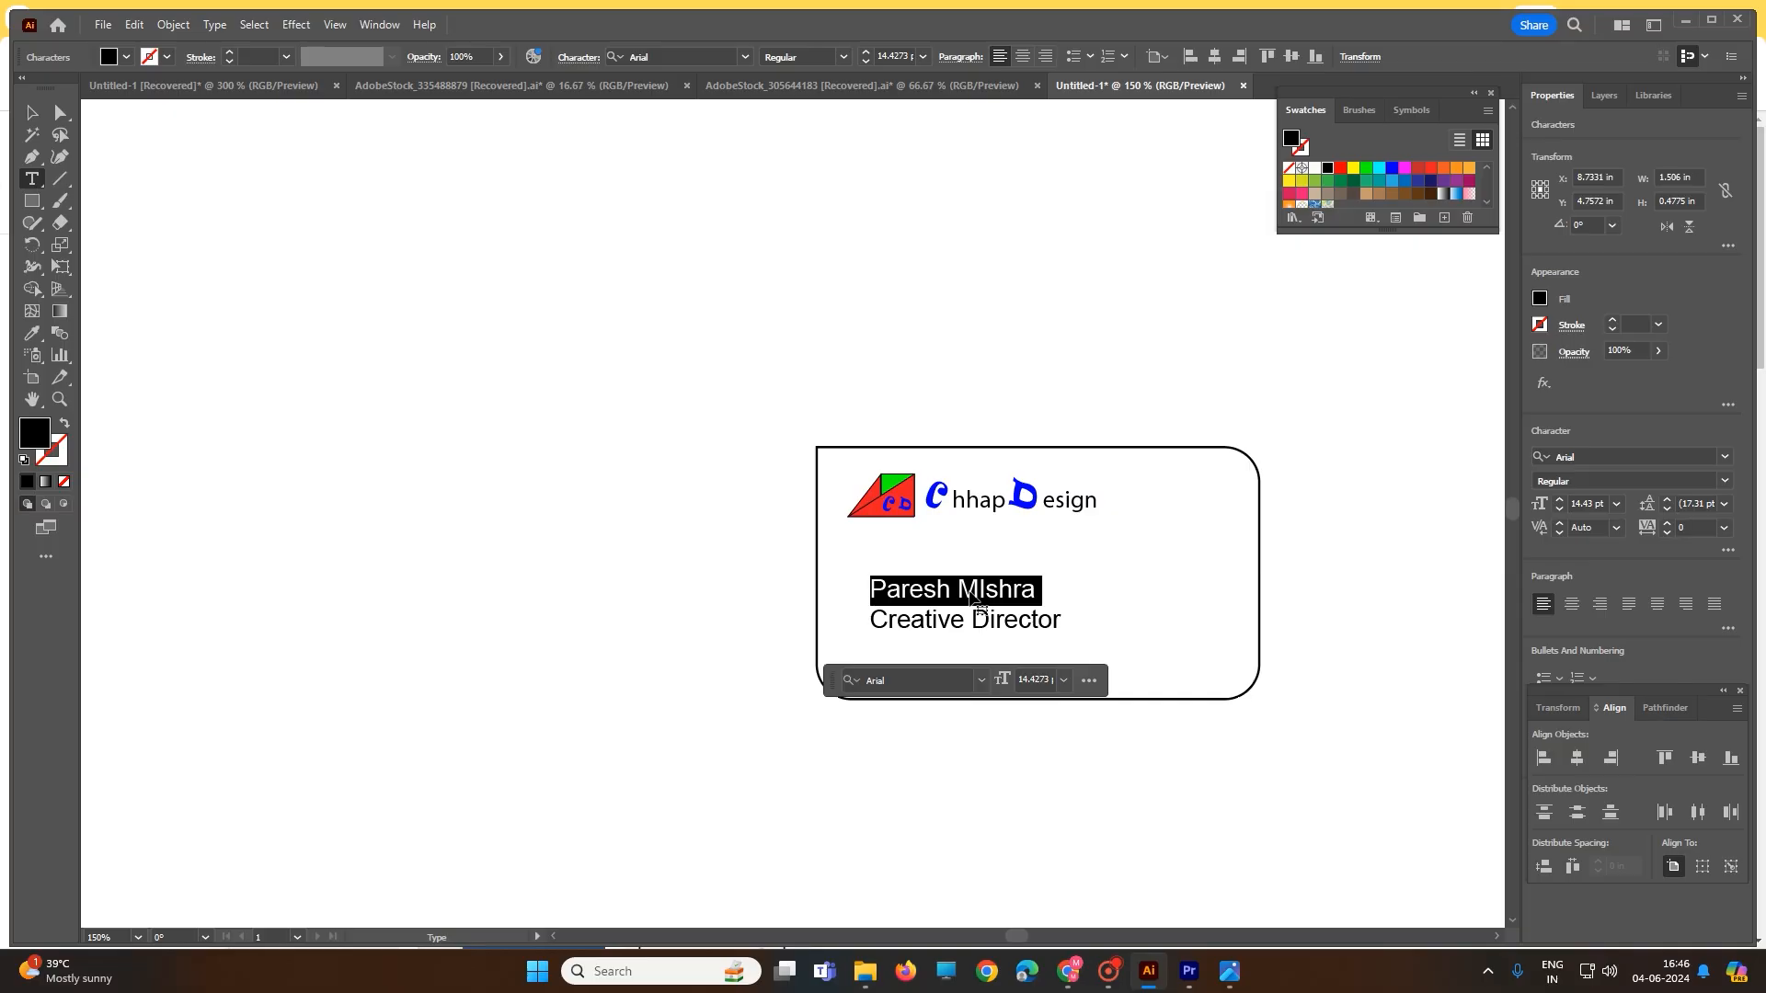
{"action": "key", "text": "ctrl+b"}
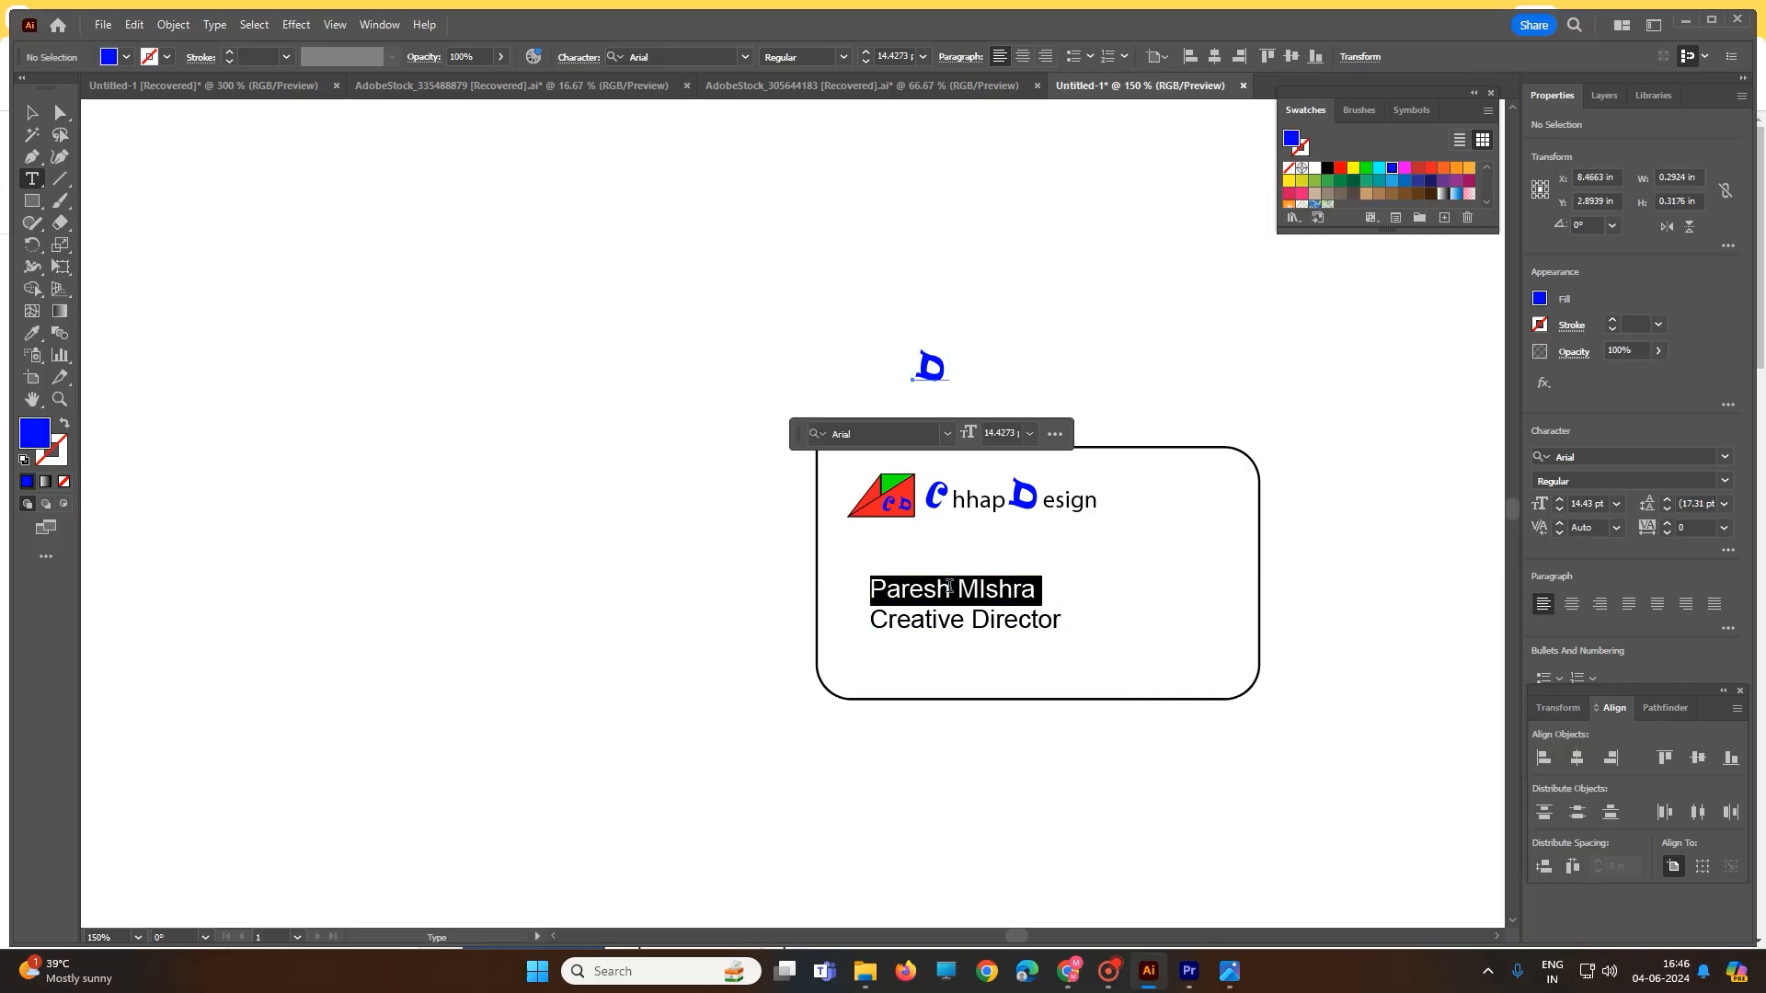
- Change the name line's font from Arial to Berlin Sans FB Demi Bold, leaving Creative Director in Arial
{"action": "left_click", "coordinate": [37, 111]}
{"action": "left_click", "coordinate": [642, 386]}
{"action": "left_click", "coordinate": [957, 591]}
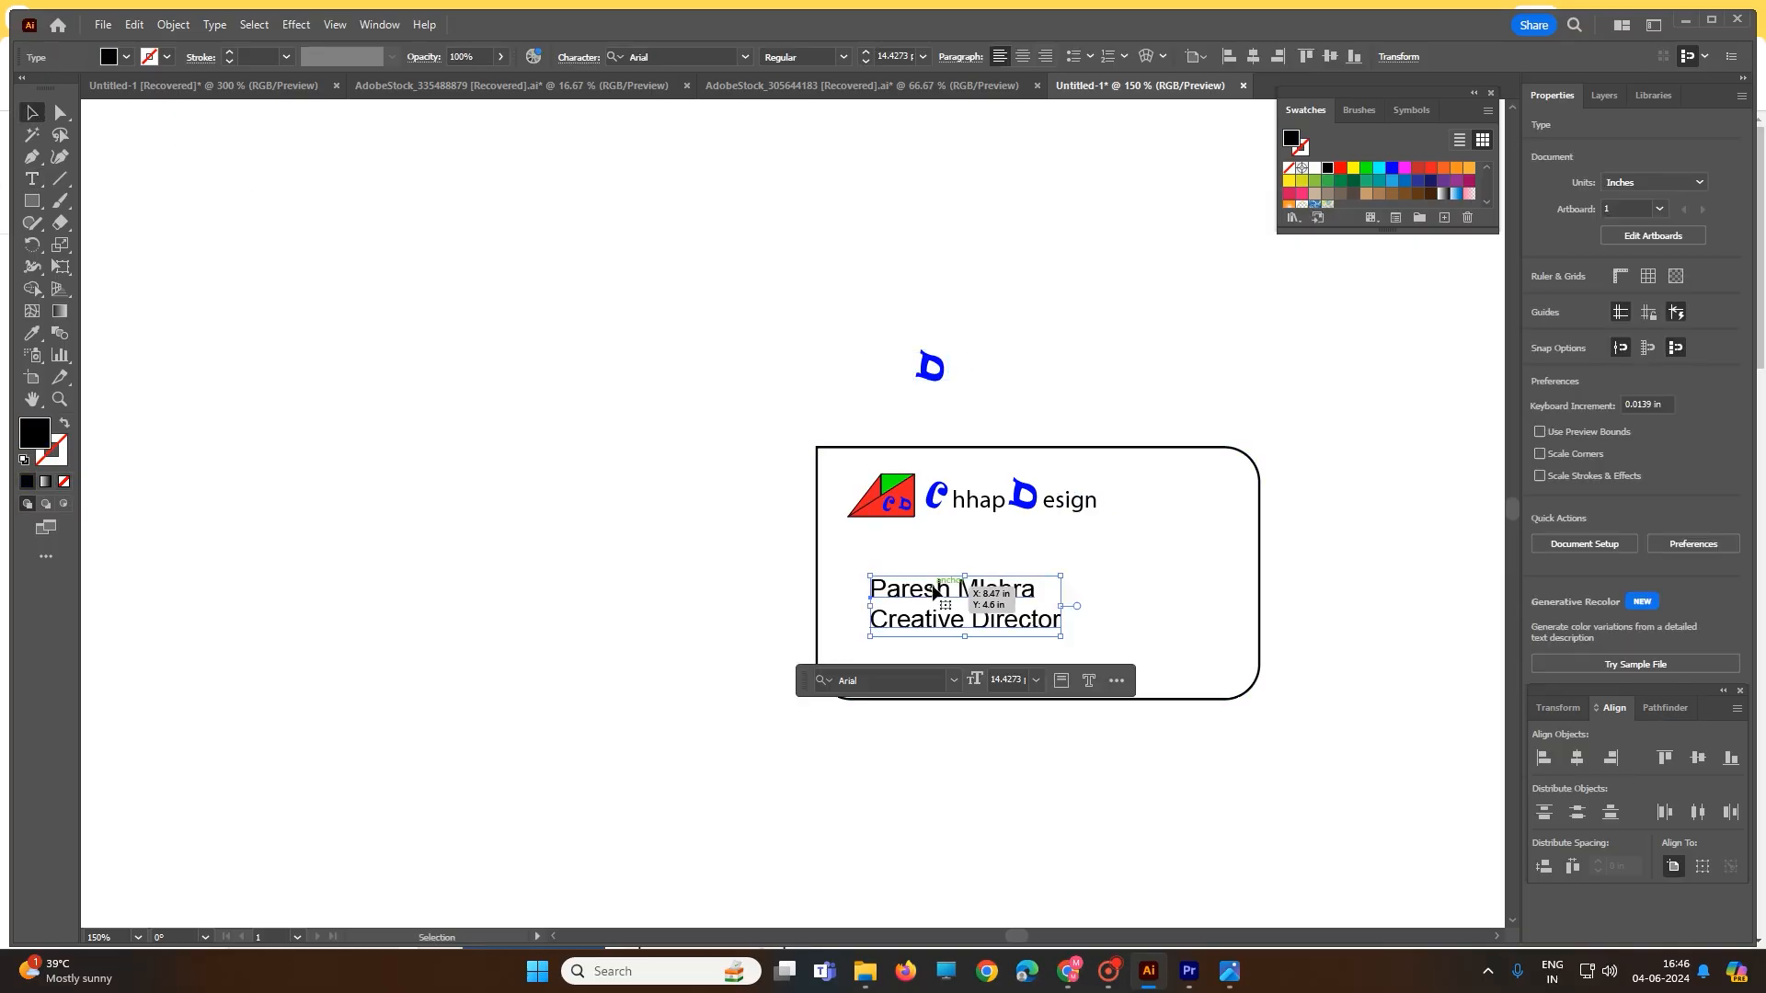
{"action": "triple_click", "coordinate": [933, 590]}
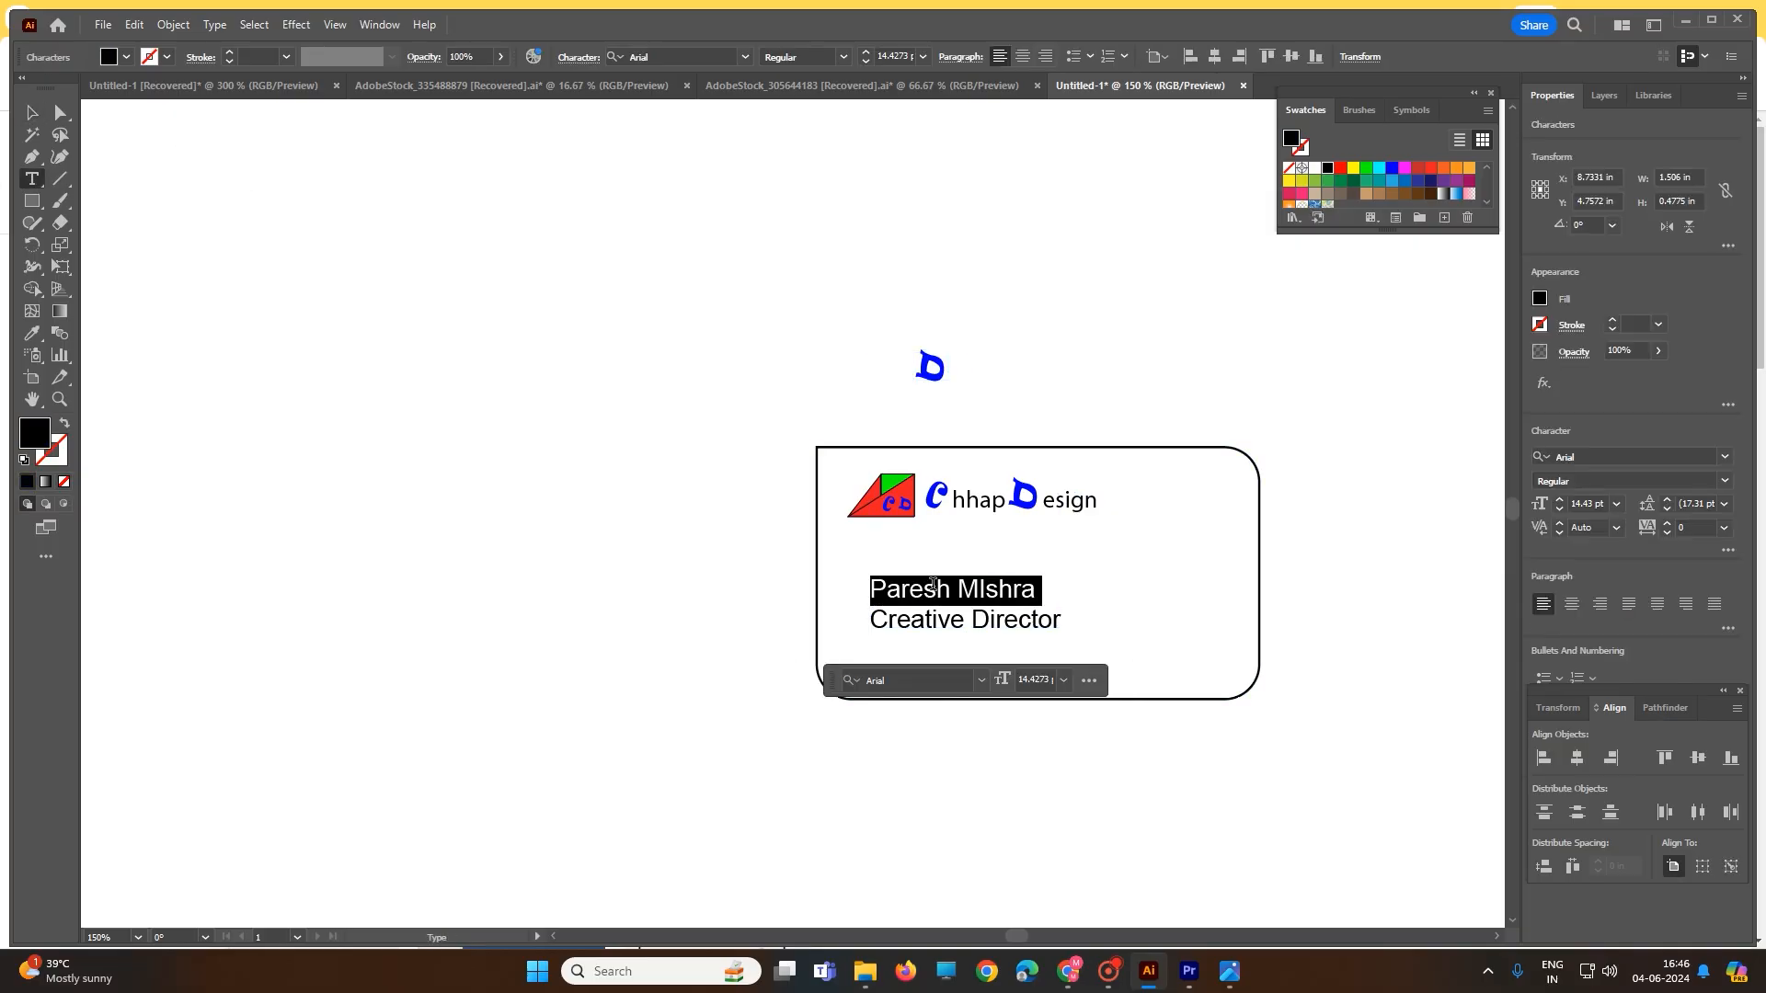
{"action": "left_click", "coordinate": [967, 681]}
{"action": "left_click", "coordinate": [981, 681]}
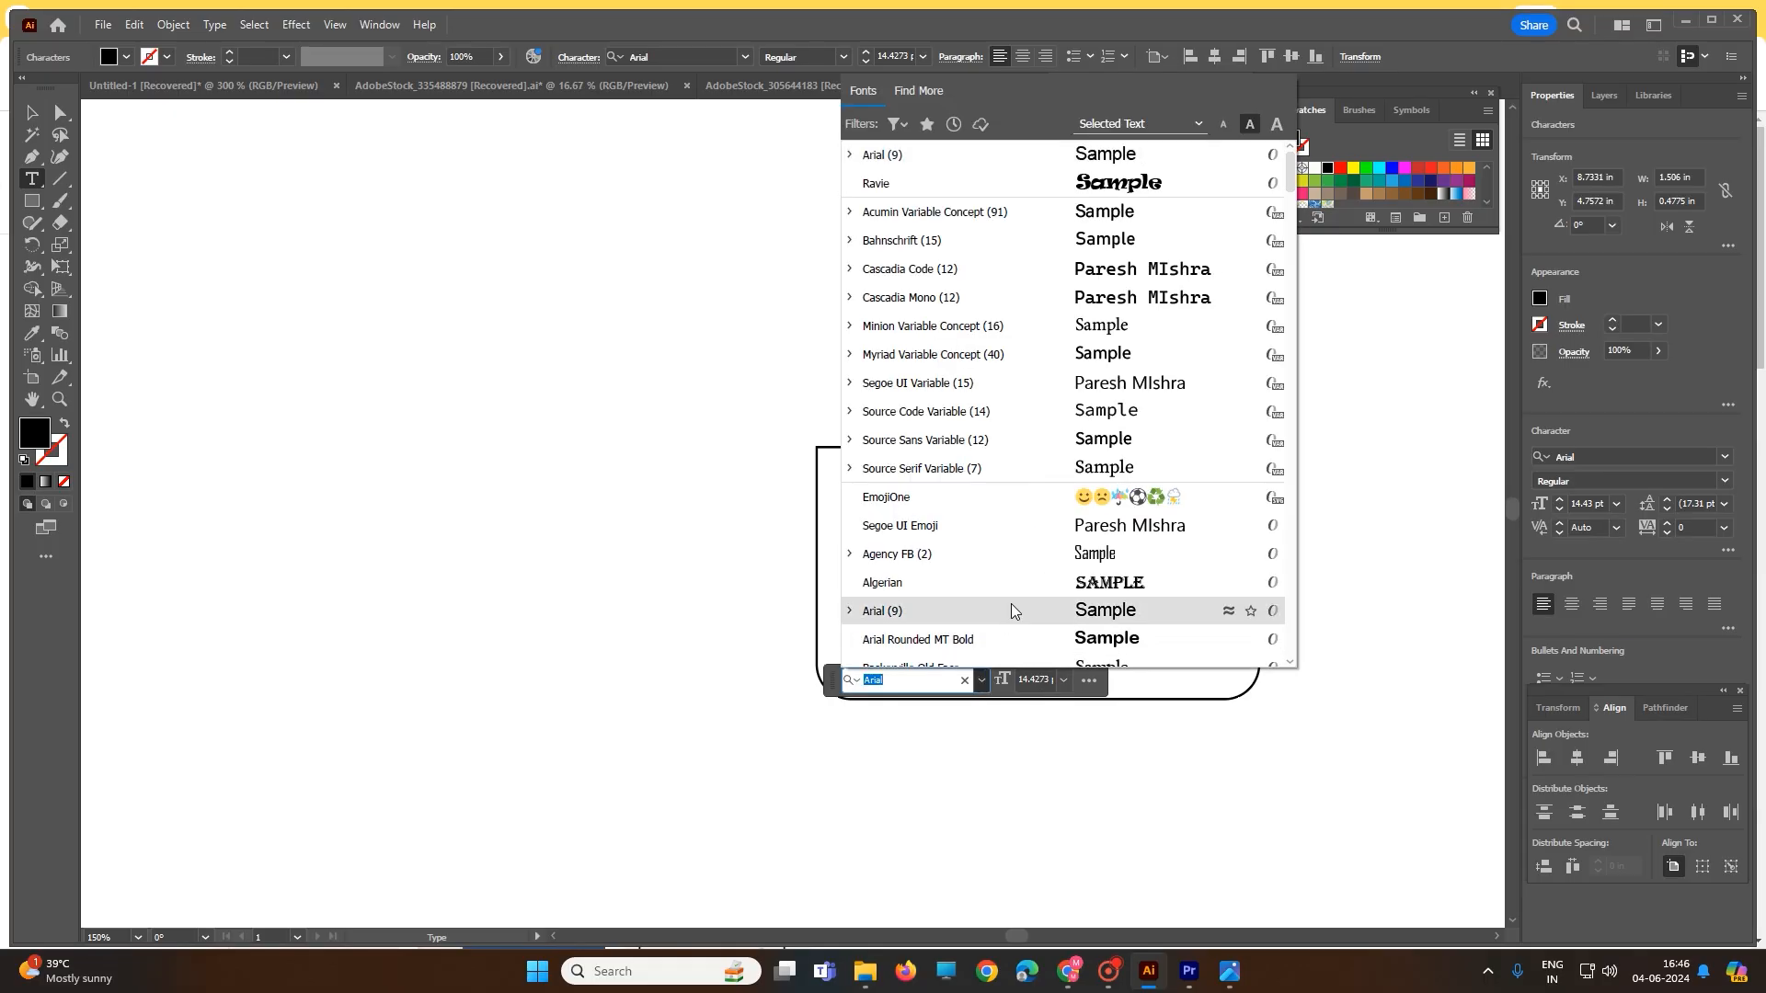
{"action": "scroll", "coordinate": [1010, 490], "scroll_direction": "down", "scroll_amount": 4}
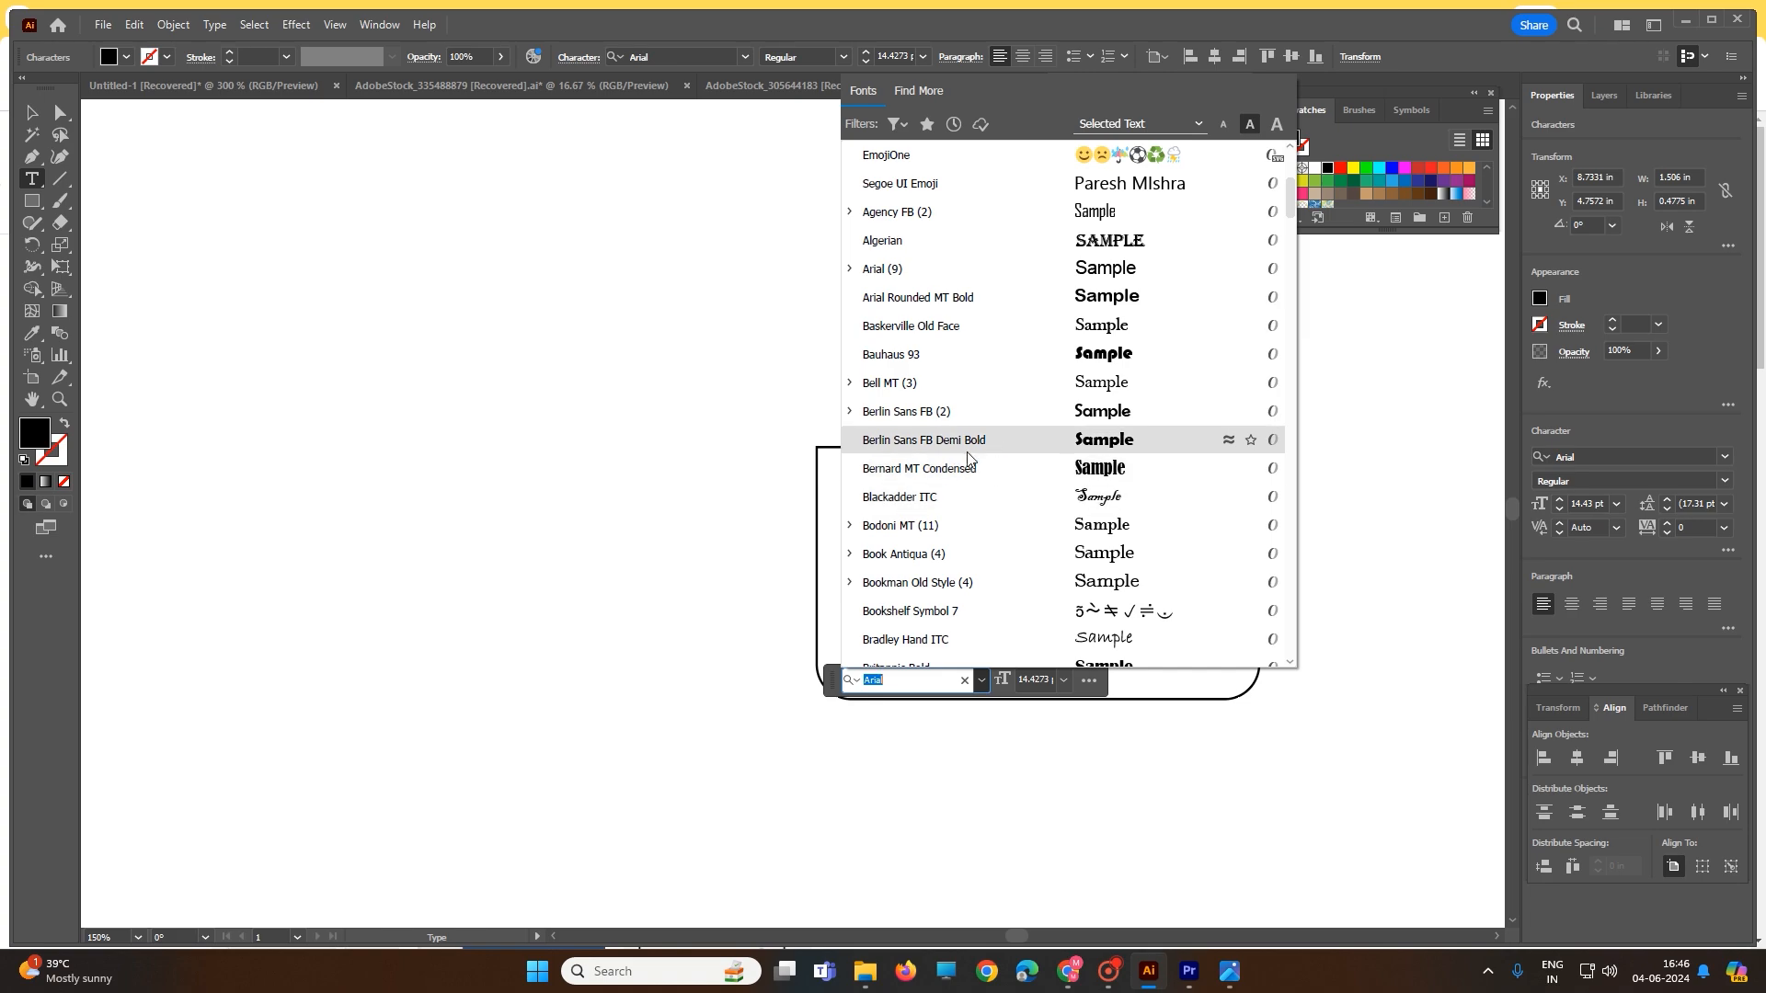
{"action": "left_click", "coordinate": [968, 442]}
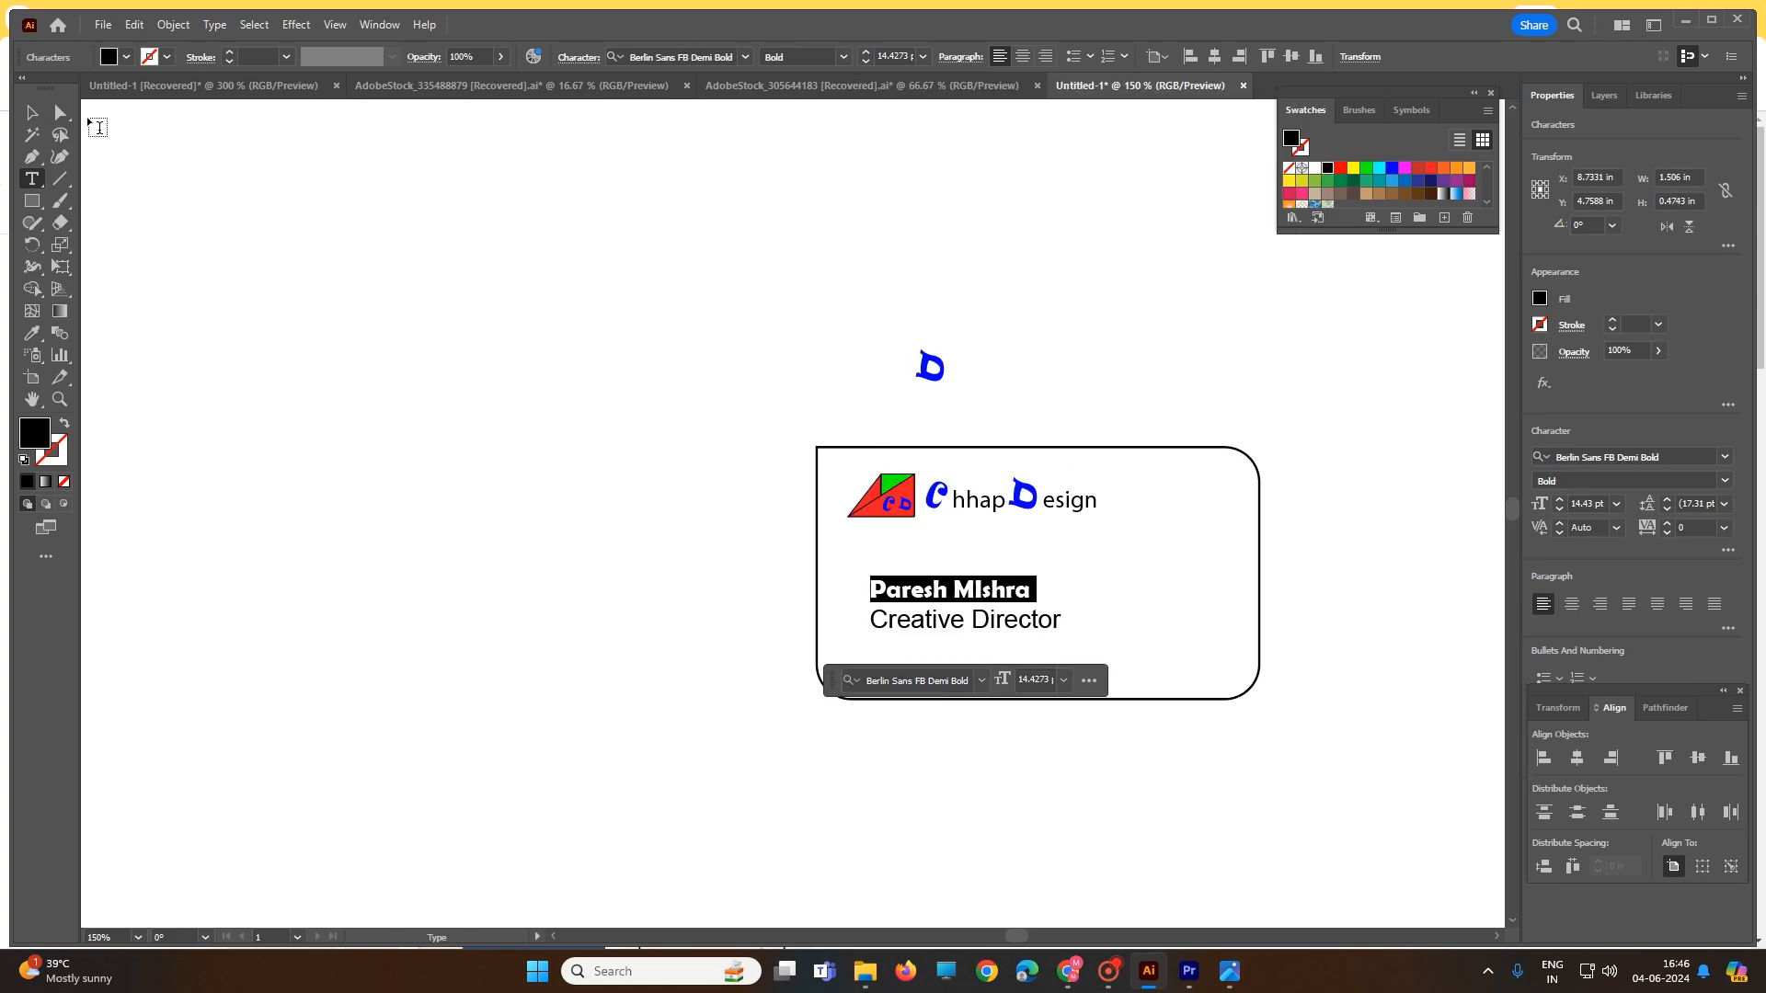
{"action": "left_click", "coordinate": [32, 115]}
{"action": "left_click", "coordinate": [461, 350]}
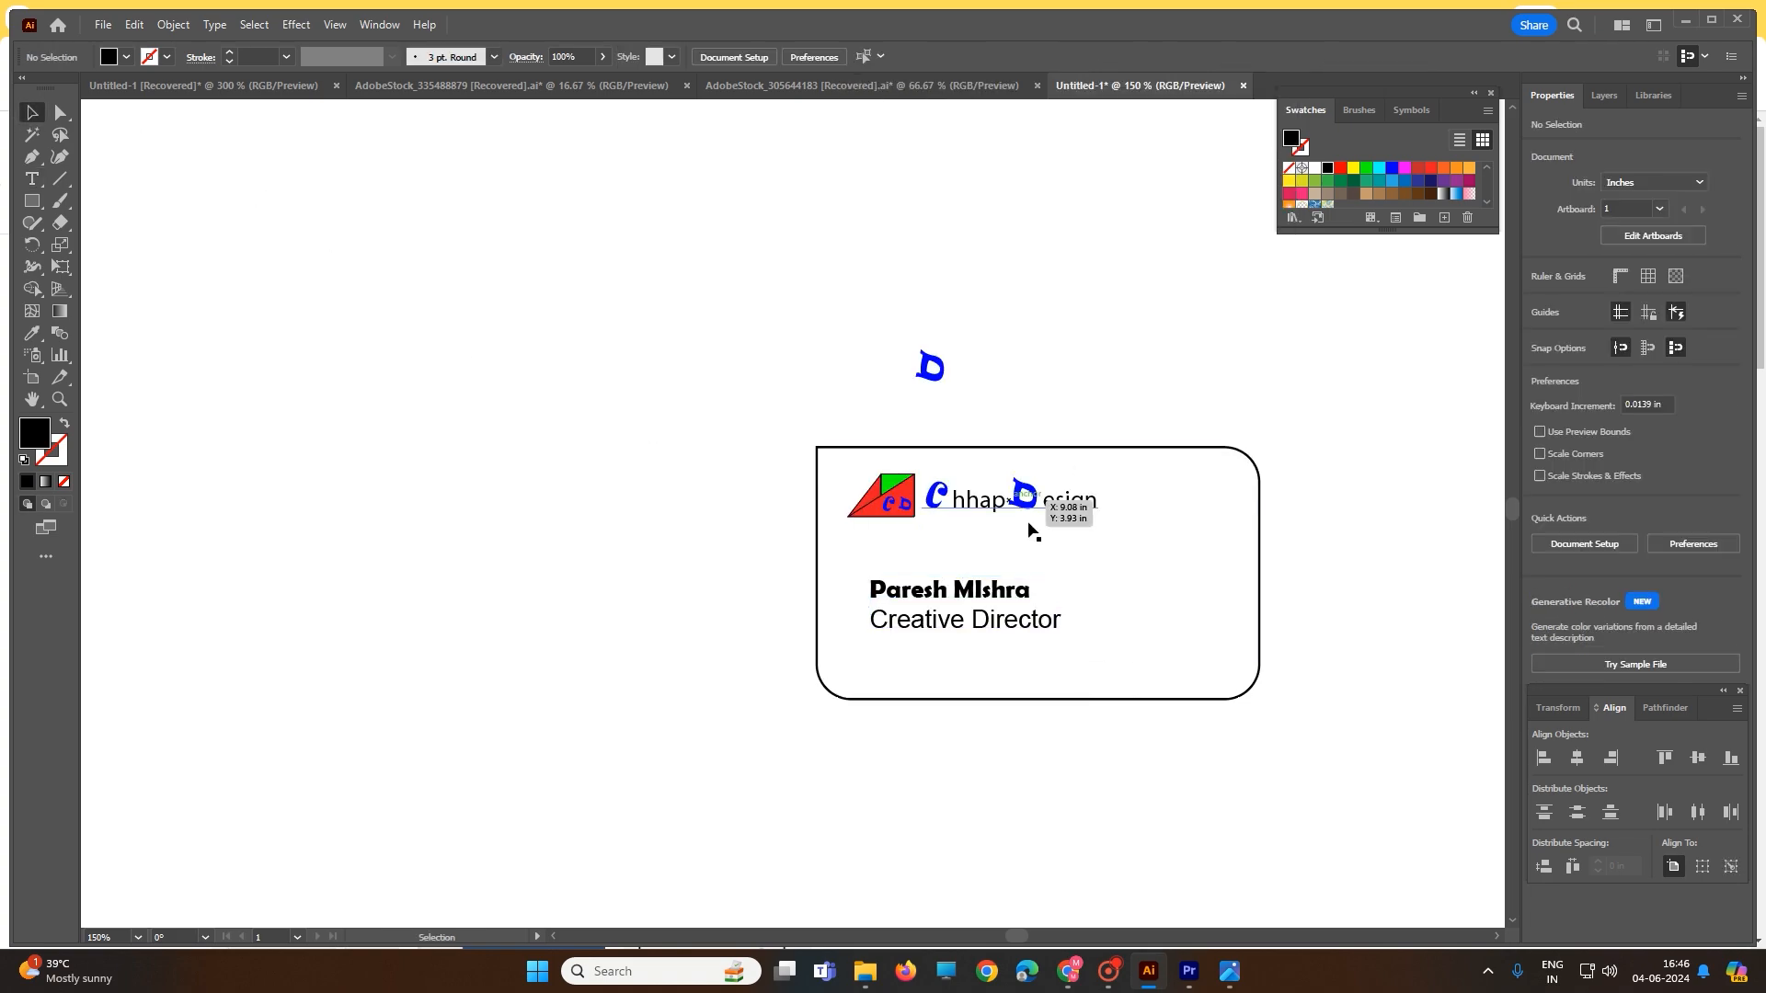
{"action": "left_click", "coordinate": [1044, 631]}
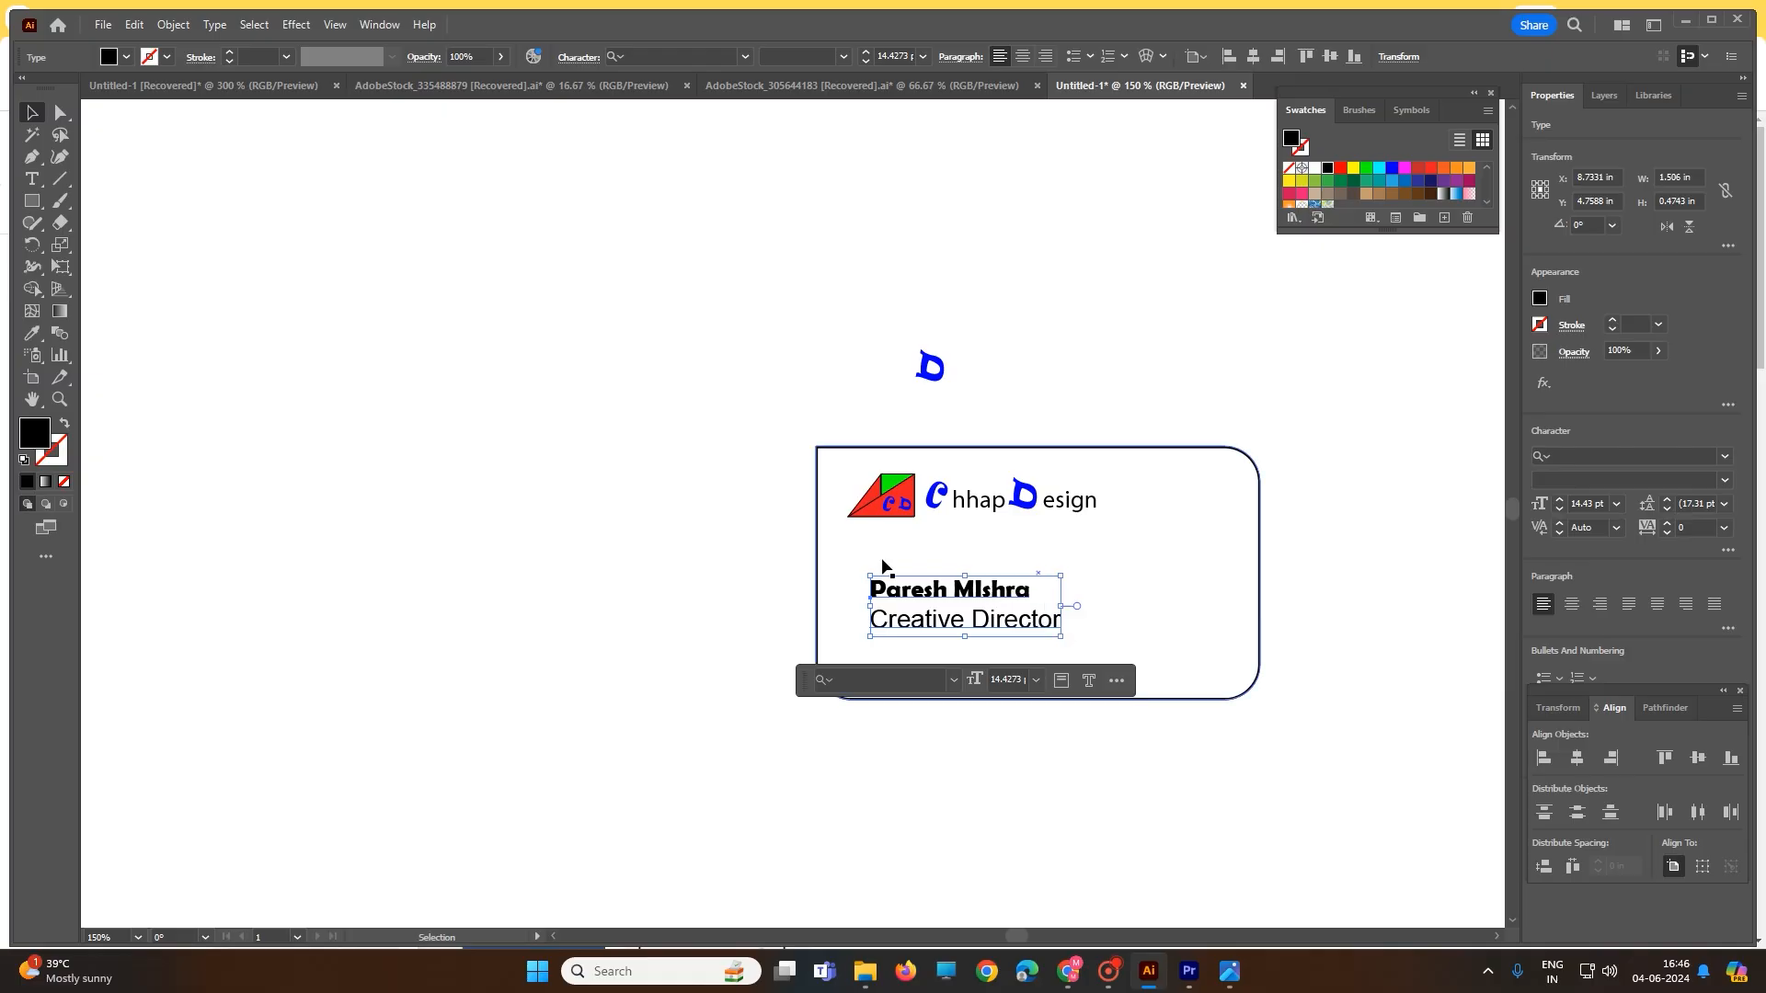
{"action": "left_click_drag", "start_coordinate": [855, 293], "coordinate": [1050, 409]}
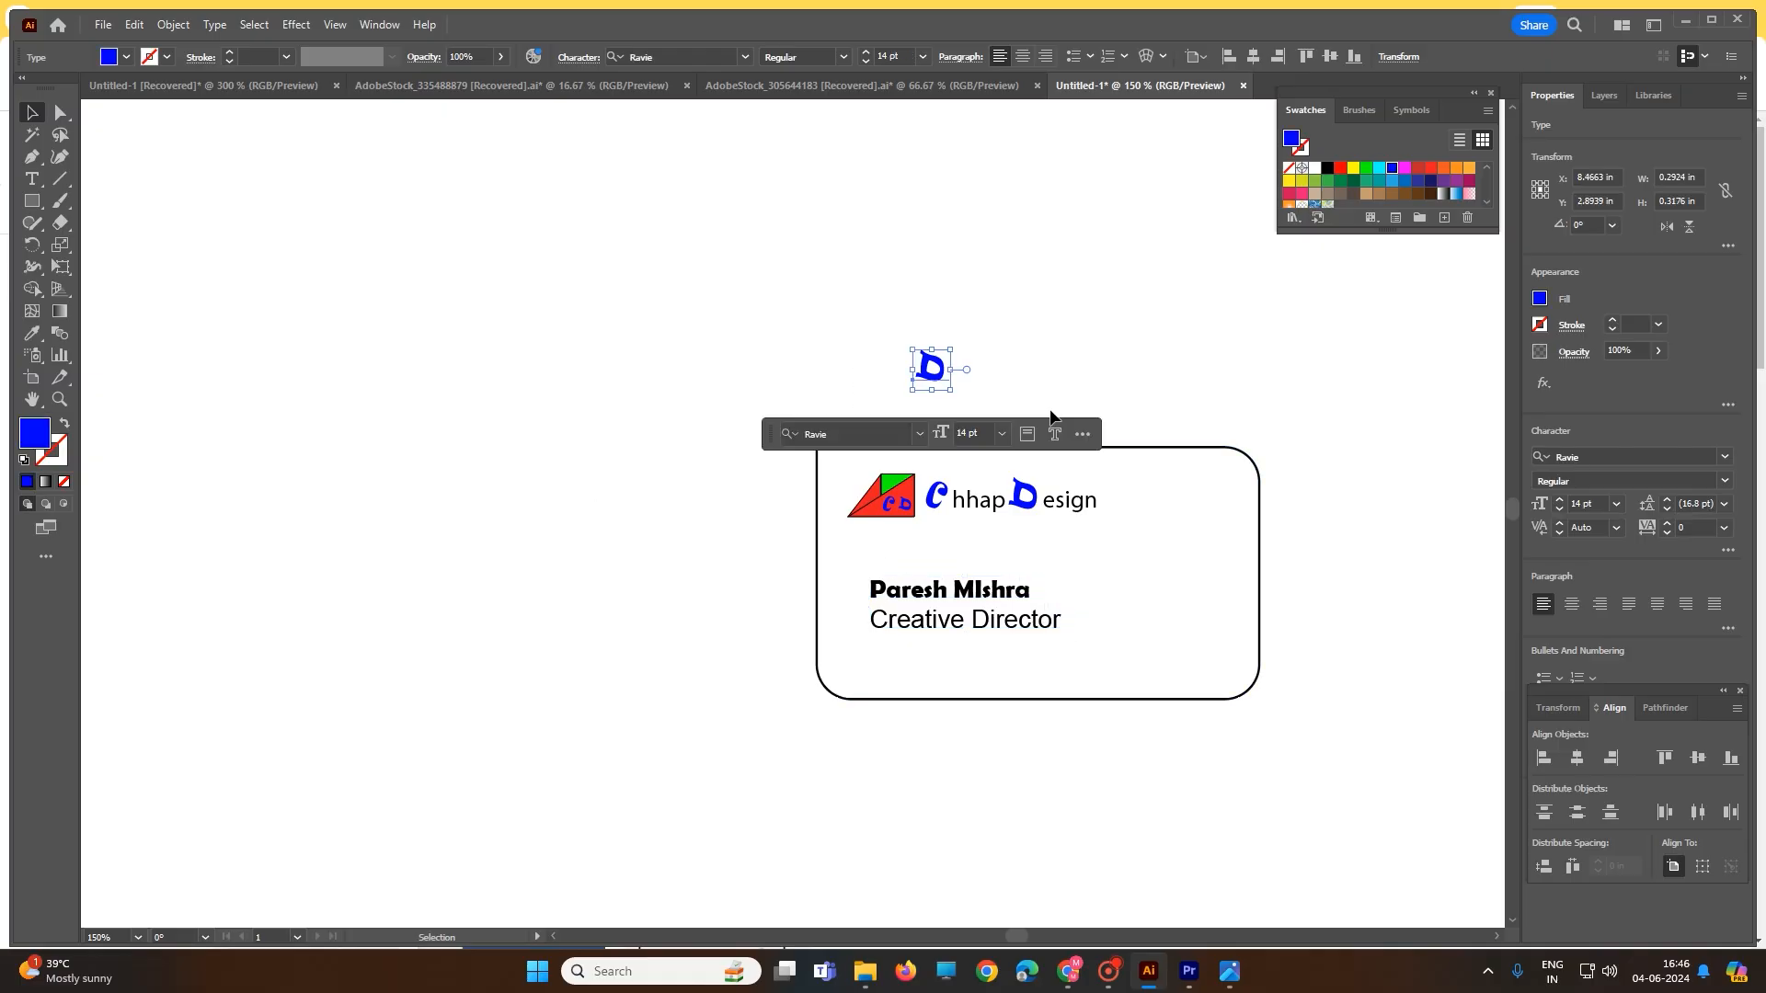
{"action": "left_click", "coordinate": [1050, 407]}
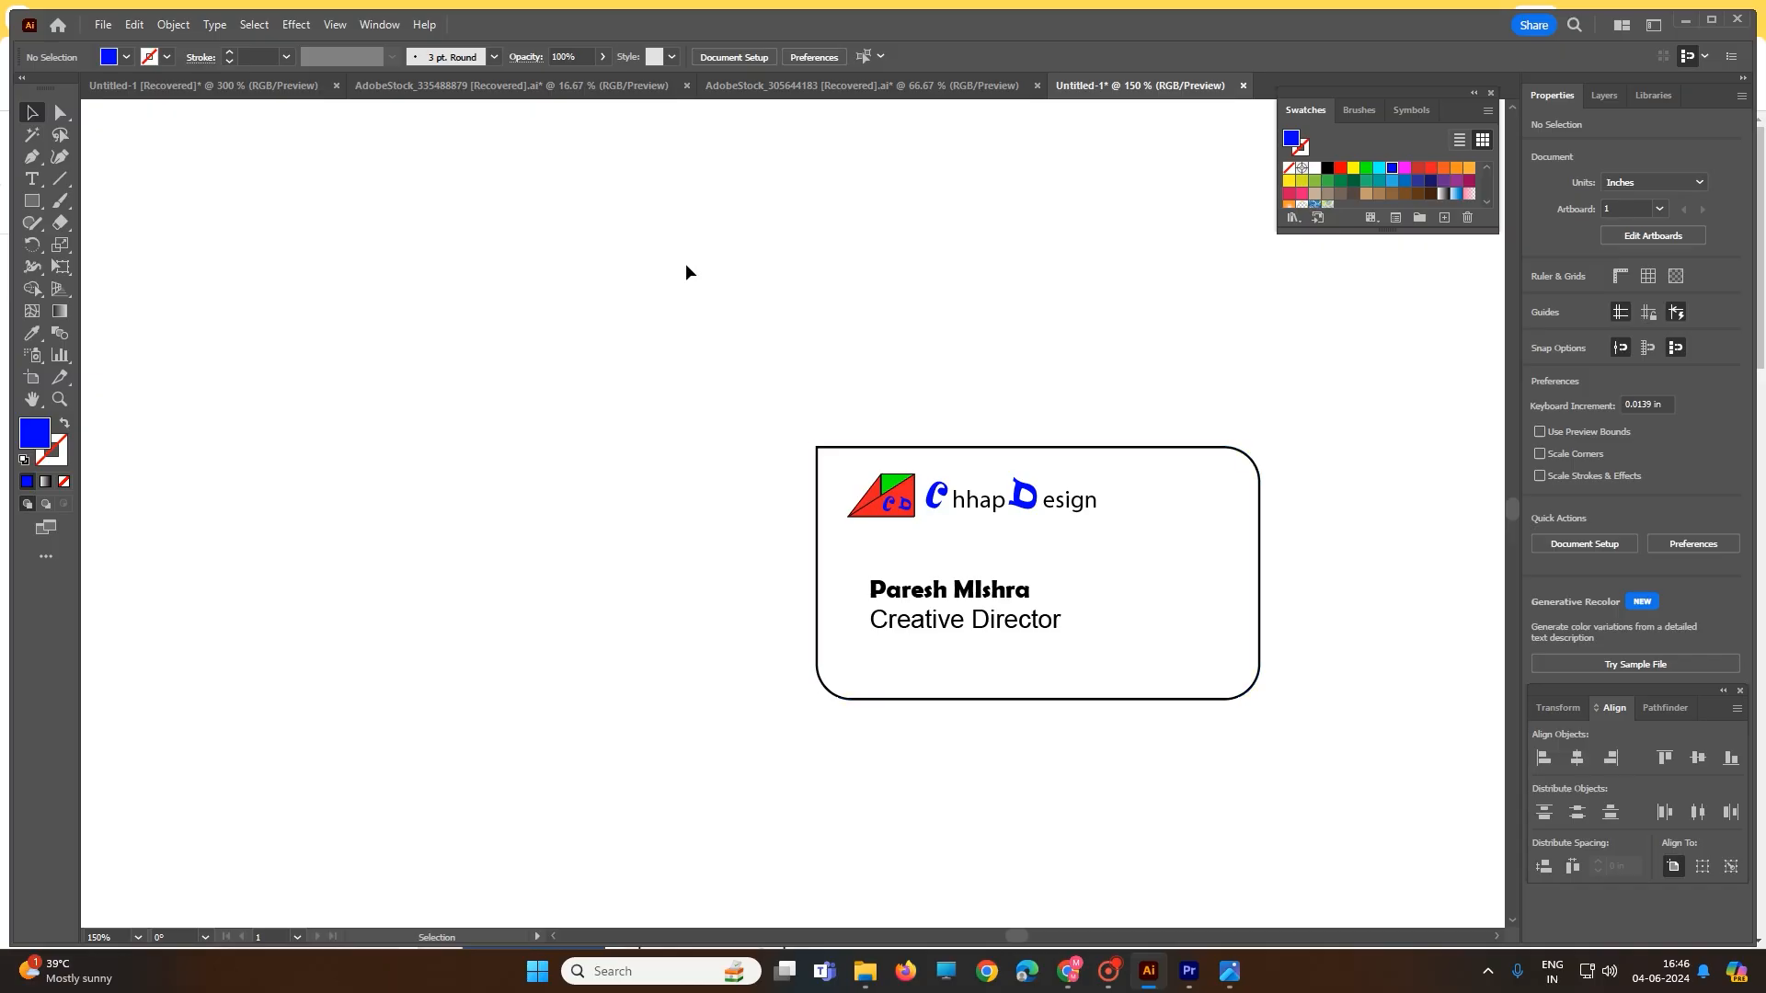
{"action": "left_click", "coordinate": [201, 85]}
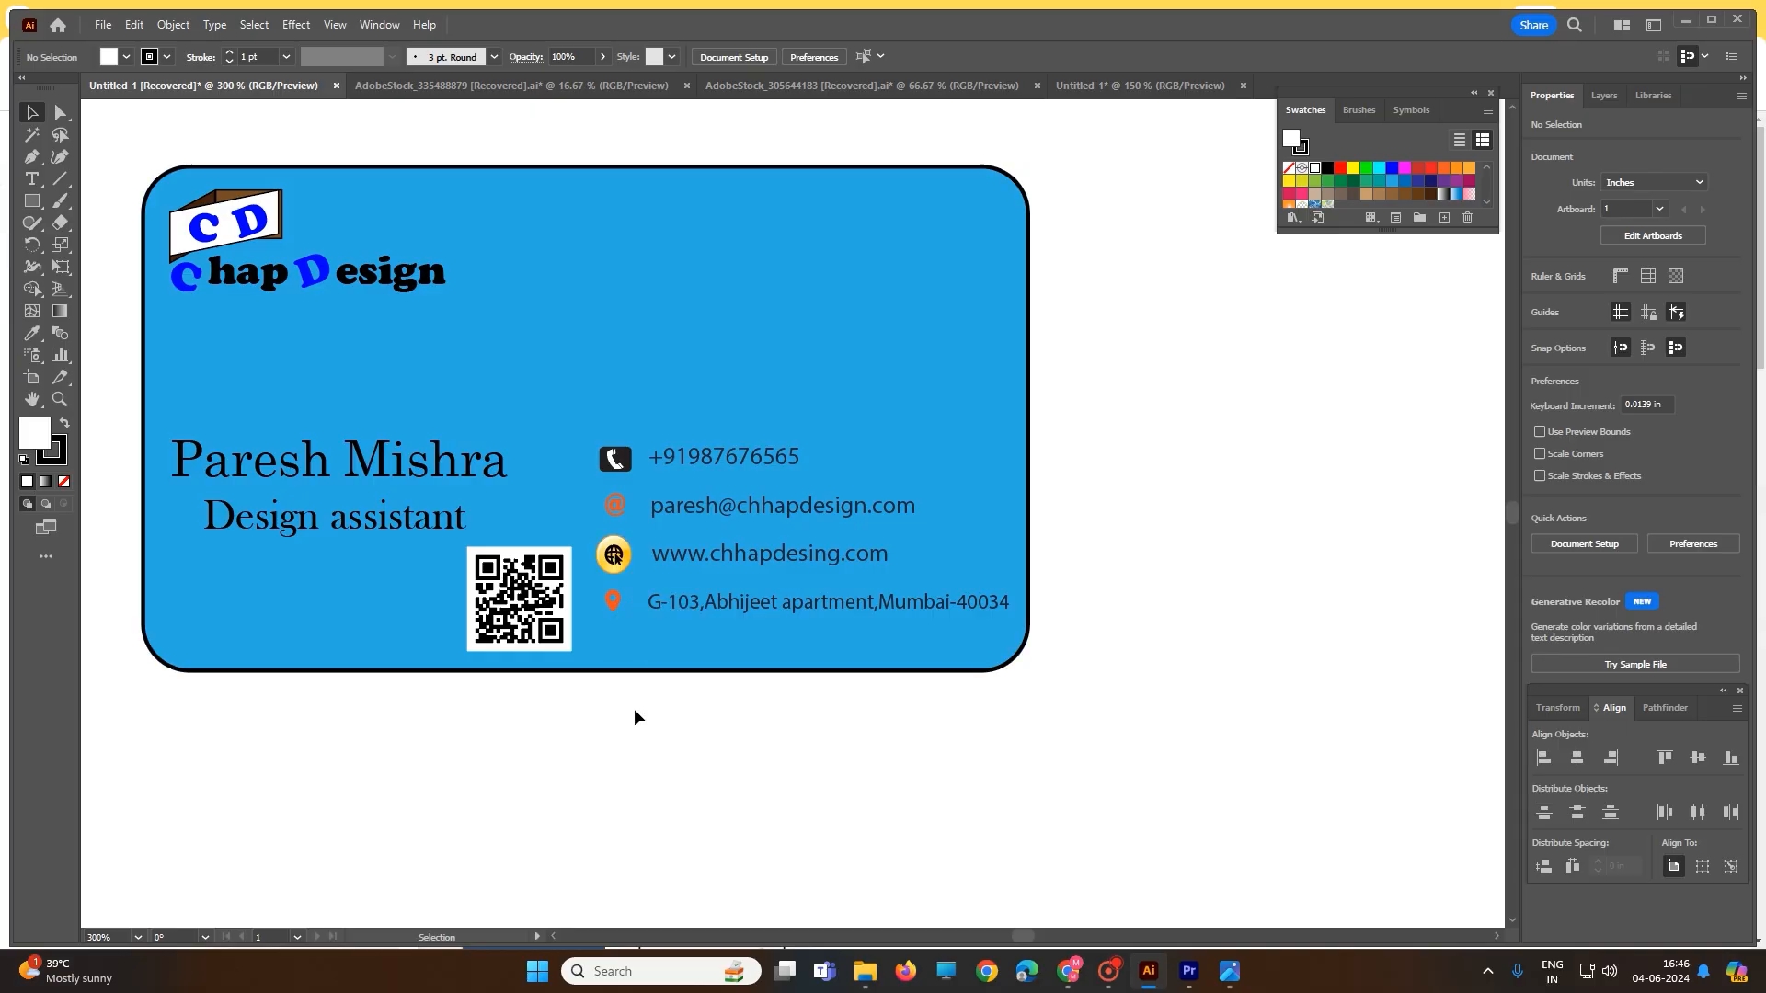
{"action": "left_click_drag", "start_coordinate": [610, 577], "coordinate": [598, 421]}
{"action": "key", "text": "a"}
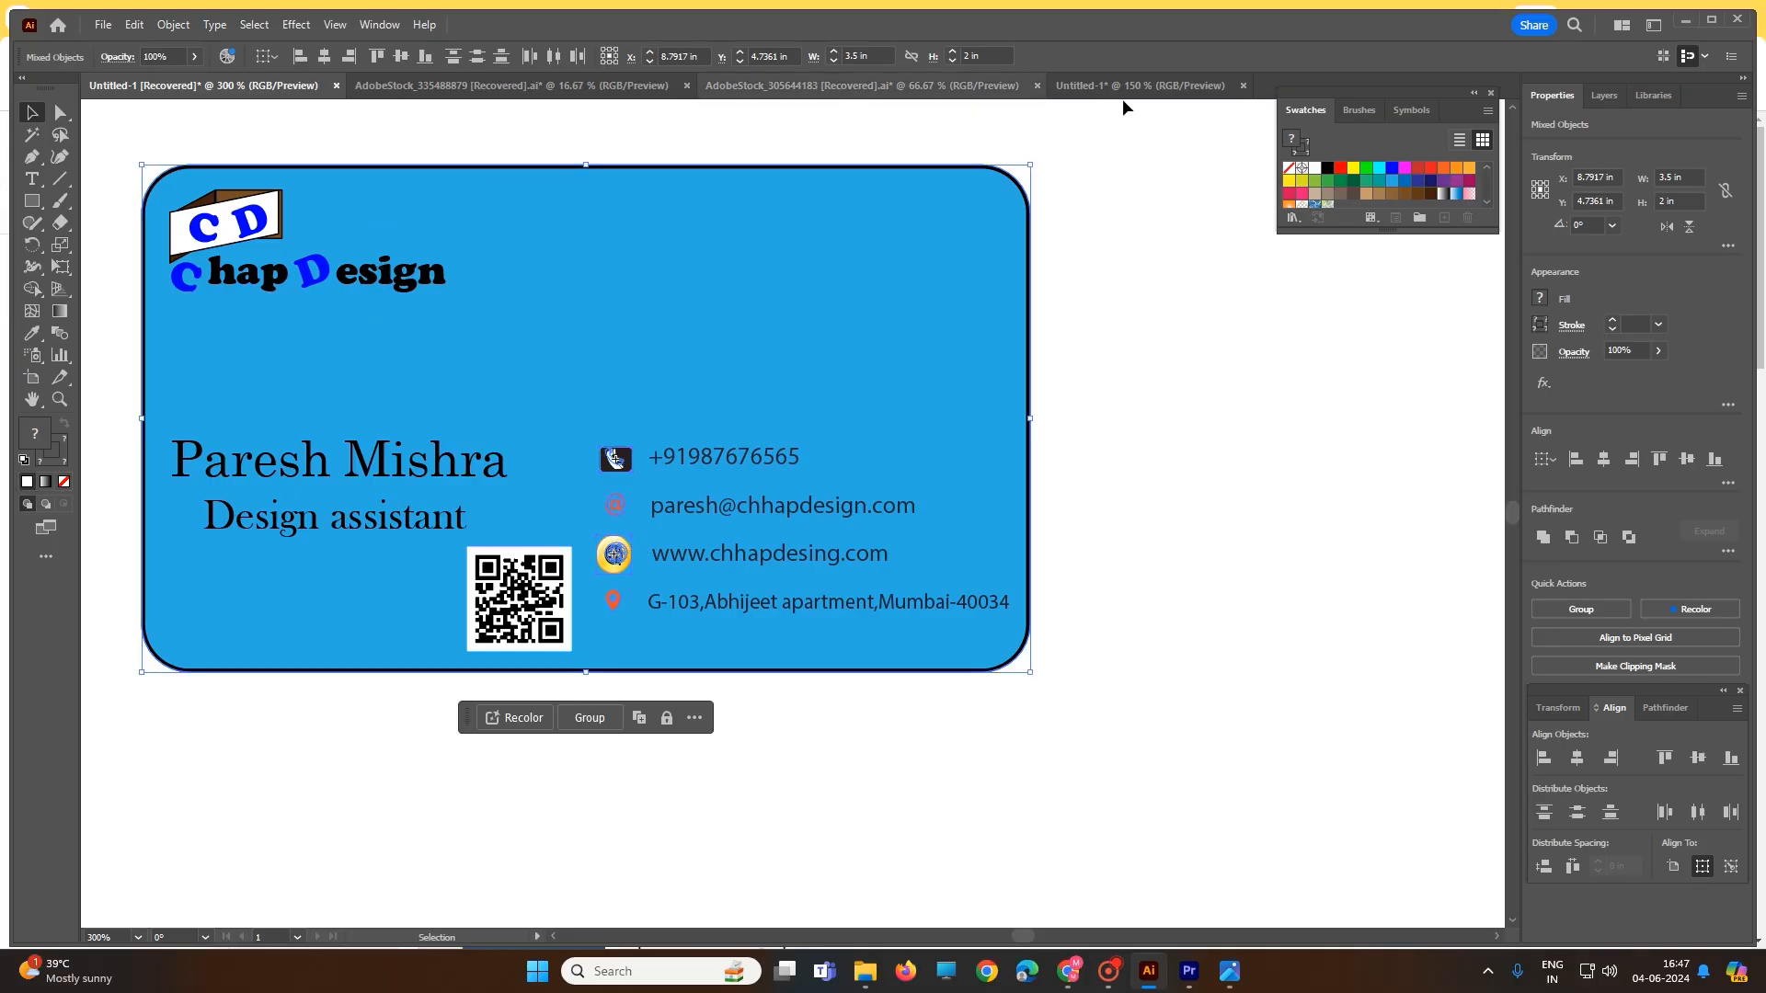
{"action": "left_click", "coordinate": [1143, 89]}
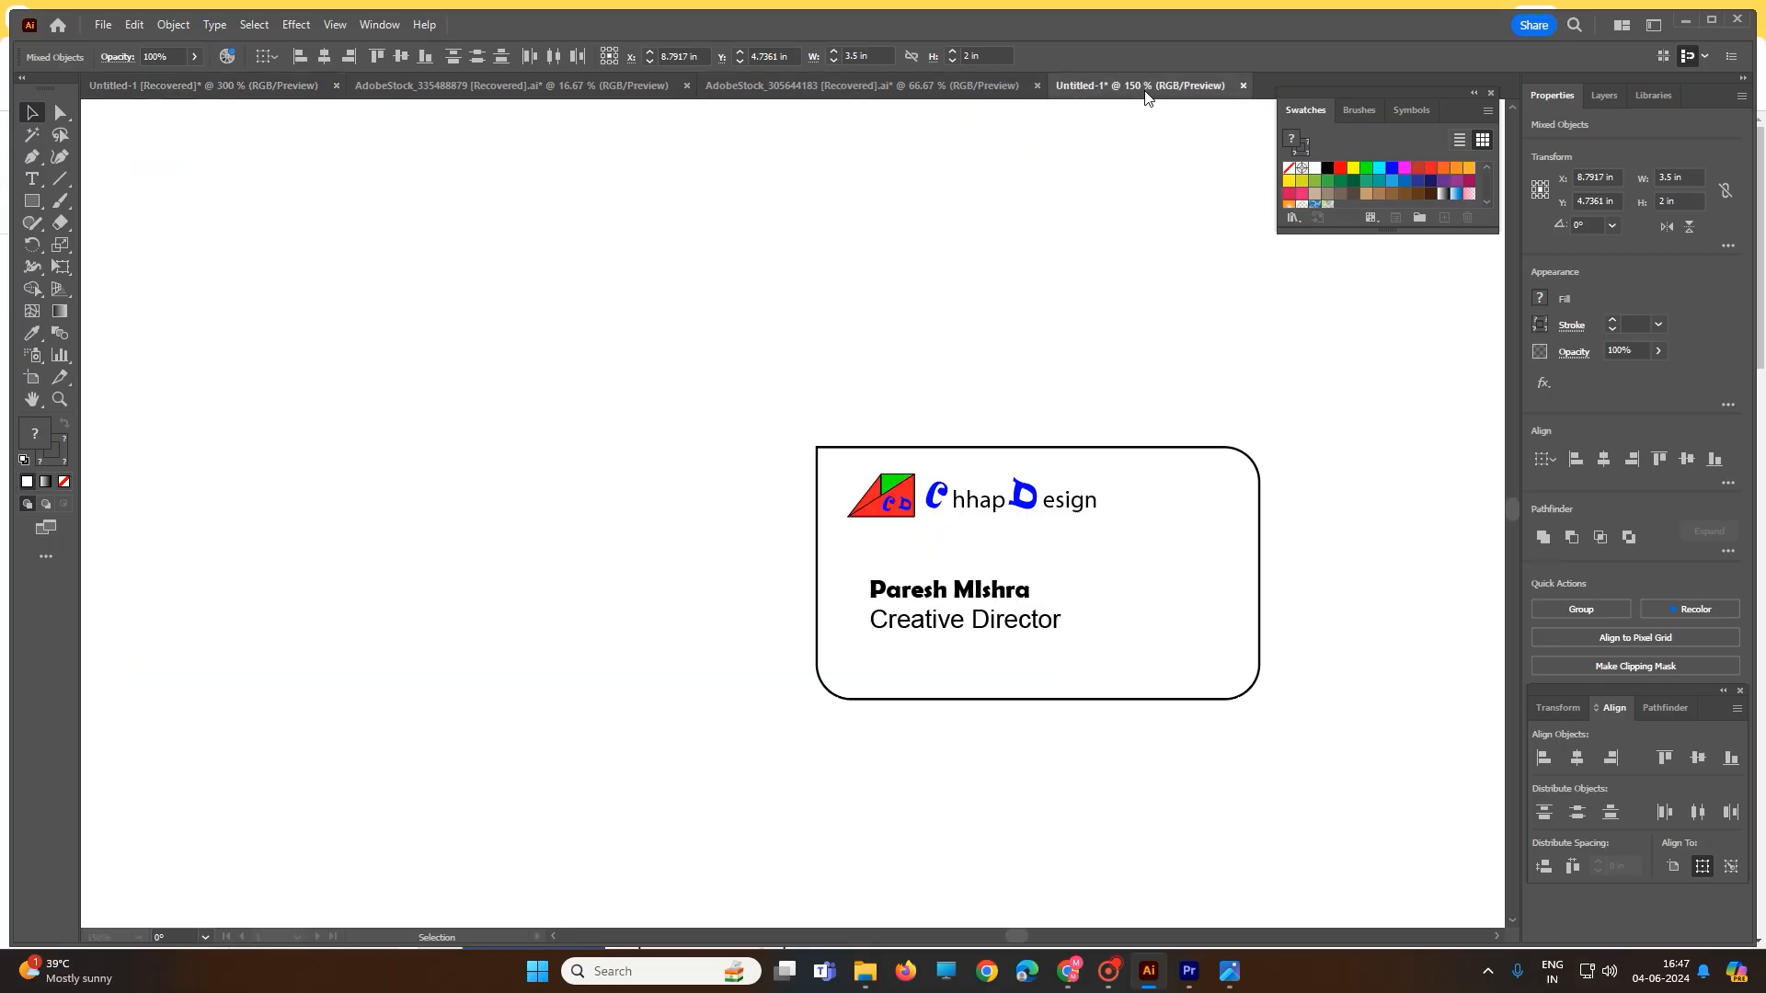
- Place the Home - Orange symbol from the Mobile symbol library on the card beside the name line
{"action": "left_click", "coordinate": [1410, 111]}
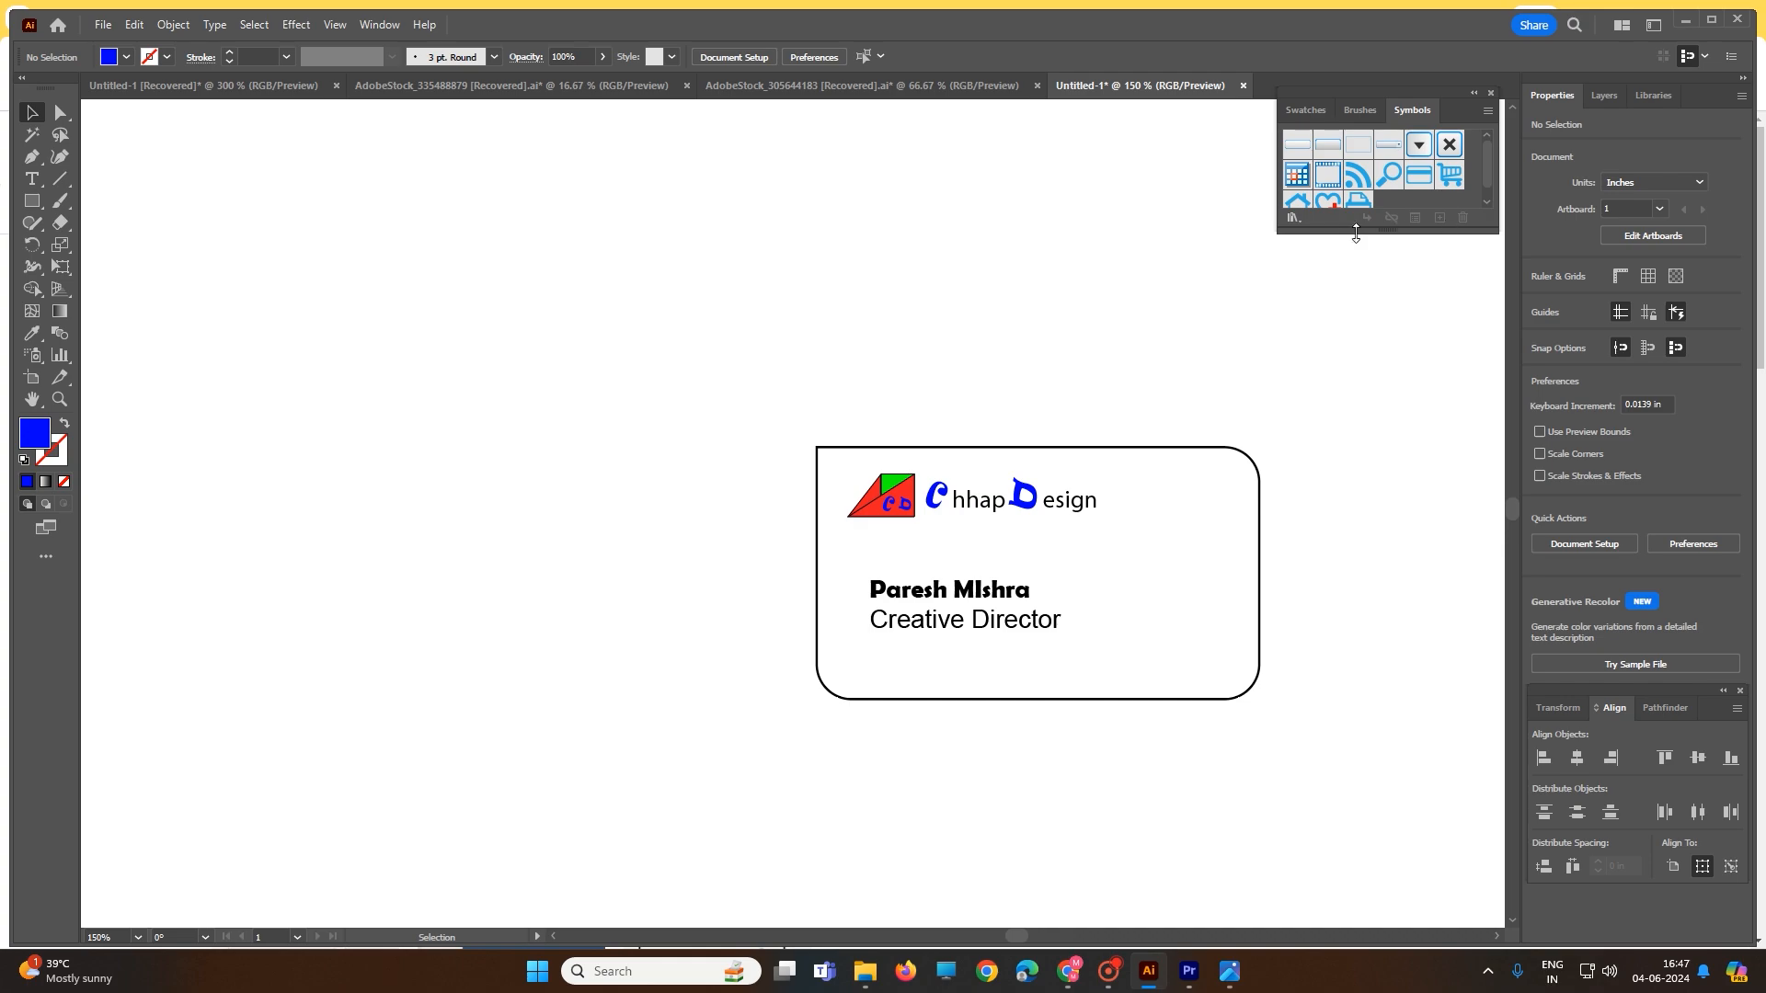
{"action": "left_click", "coordinate": [1293, 218]}
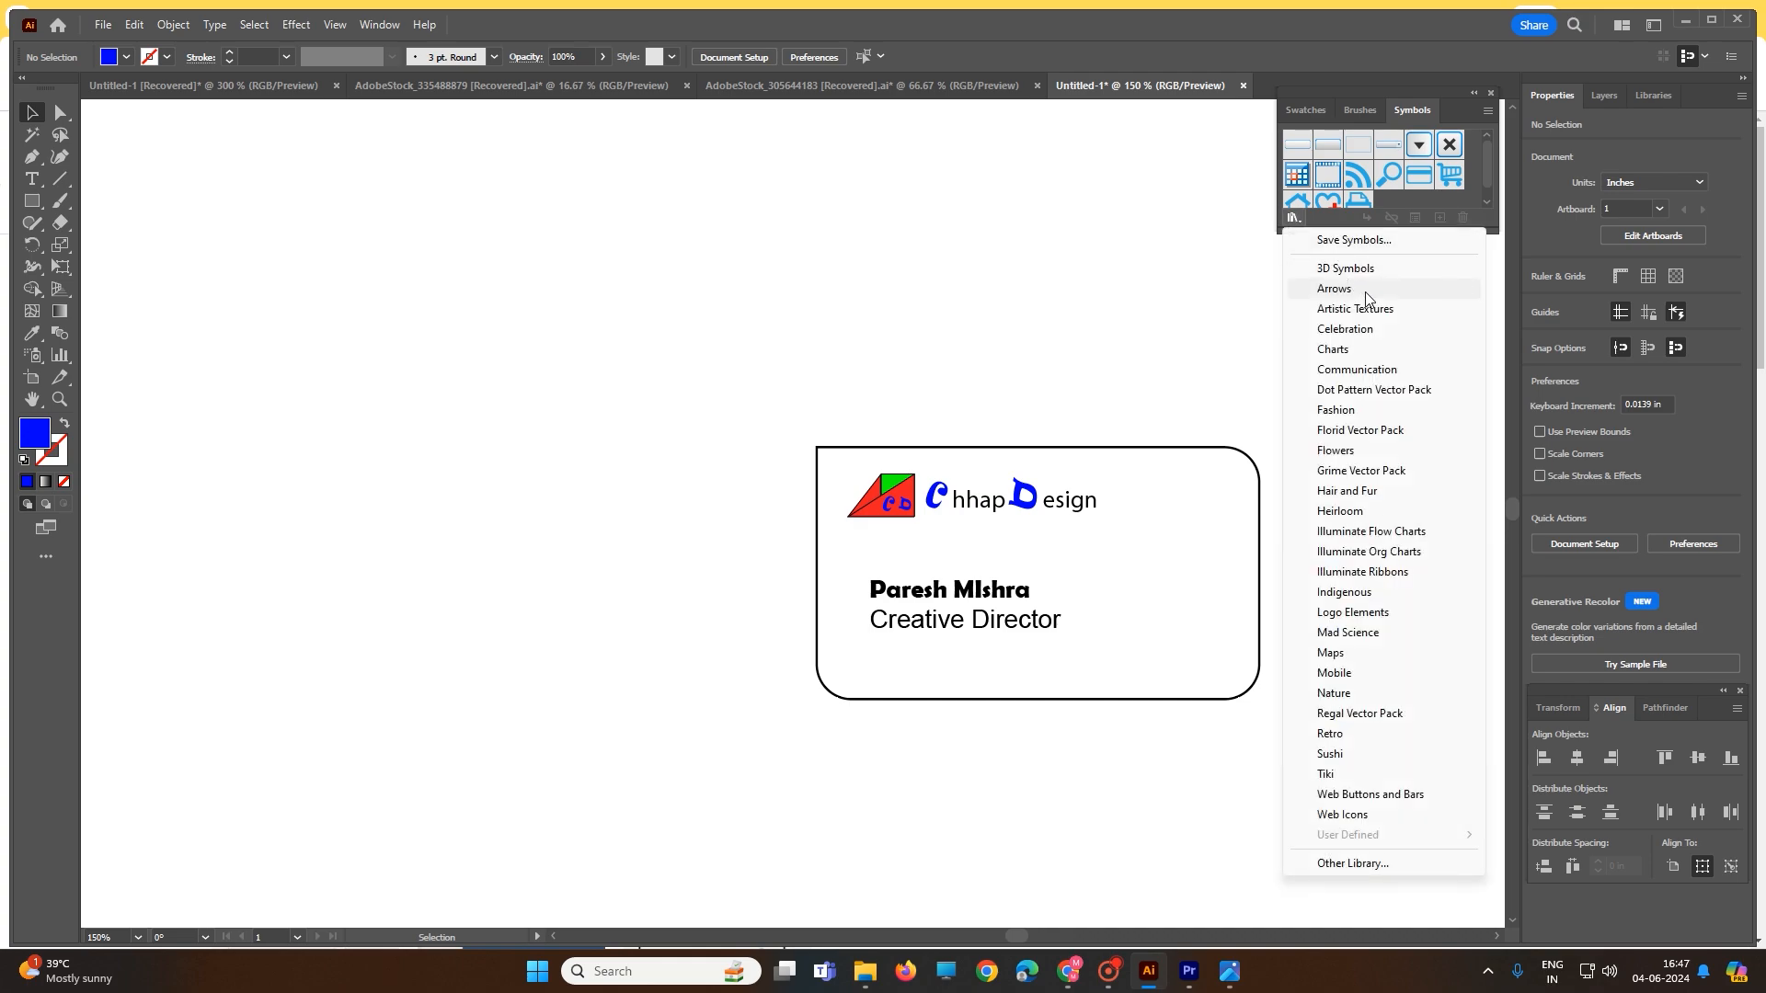
{"action": "left_click", "coordinate": [1334, 672]}
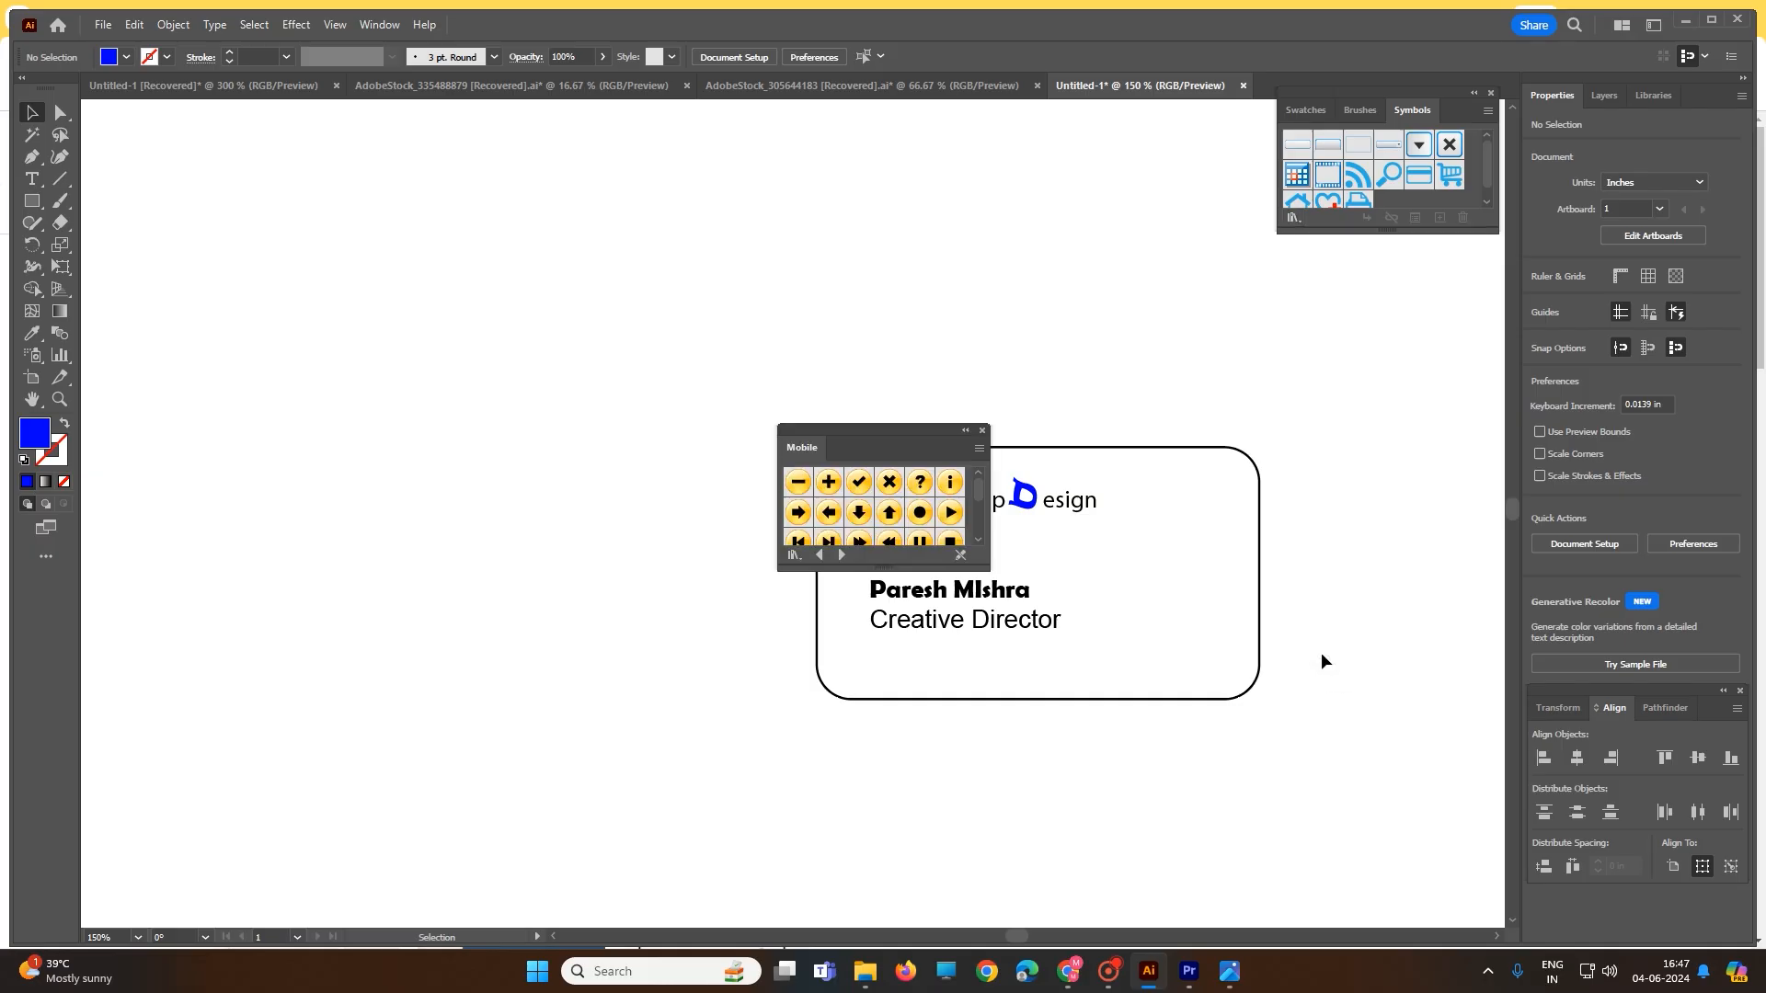
{"action": "scroll", "coordinate": [908, 513], "scroll_direction": "down", "scroll_amount": 3}
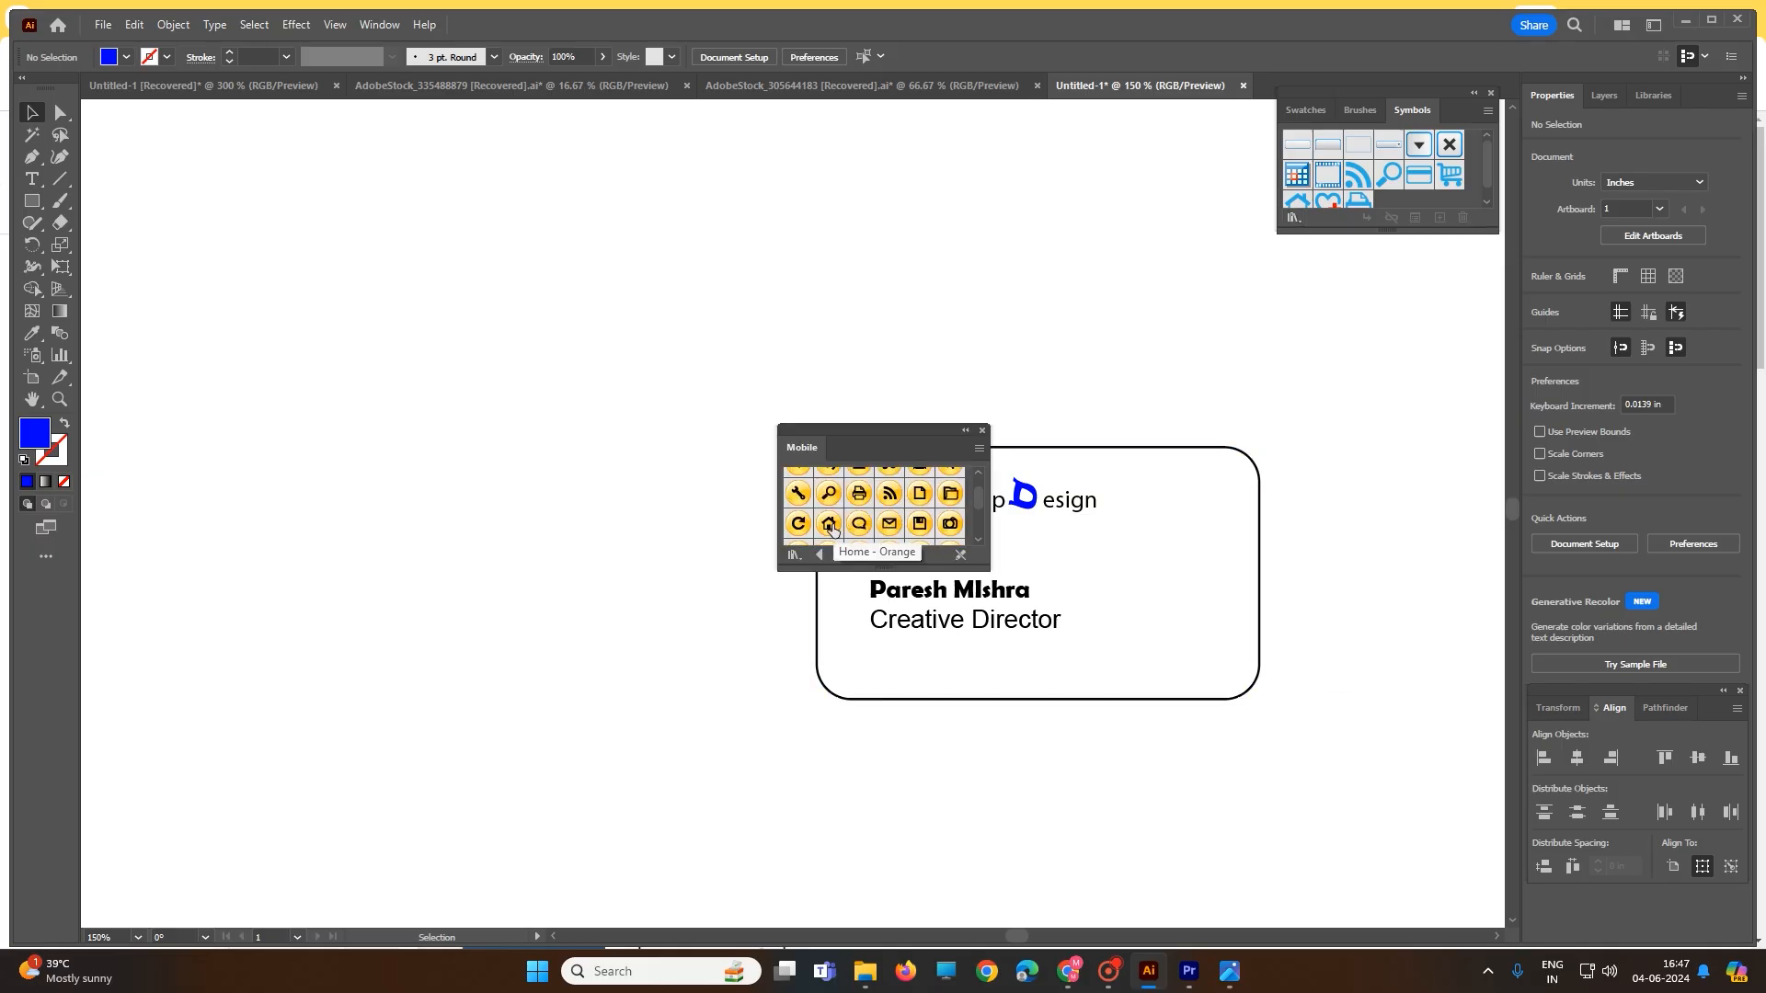
{"action": "left_click_drag", "start_coordinate": [830, 529], "coordinate": [1106, 580]}
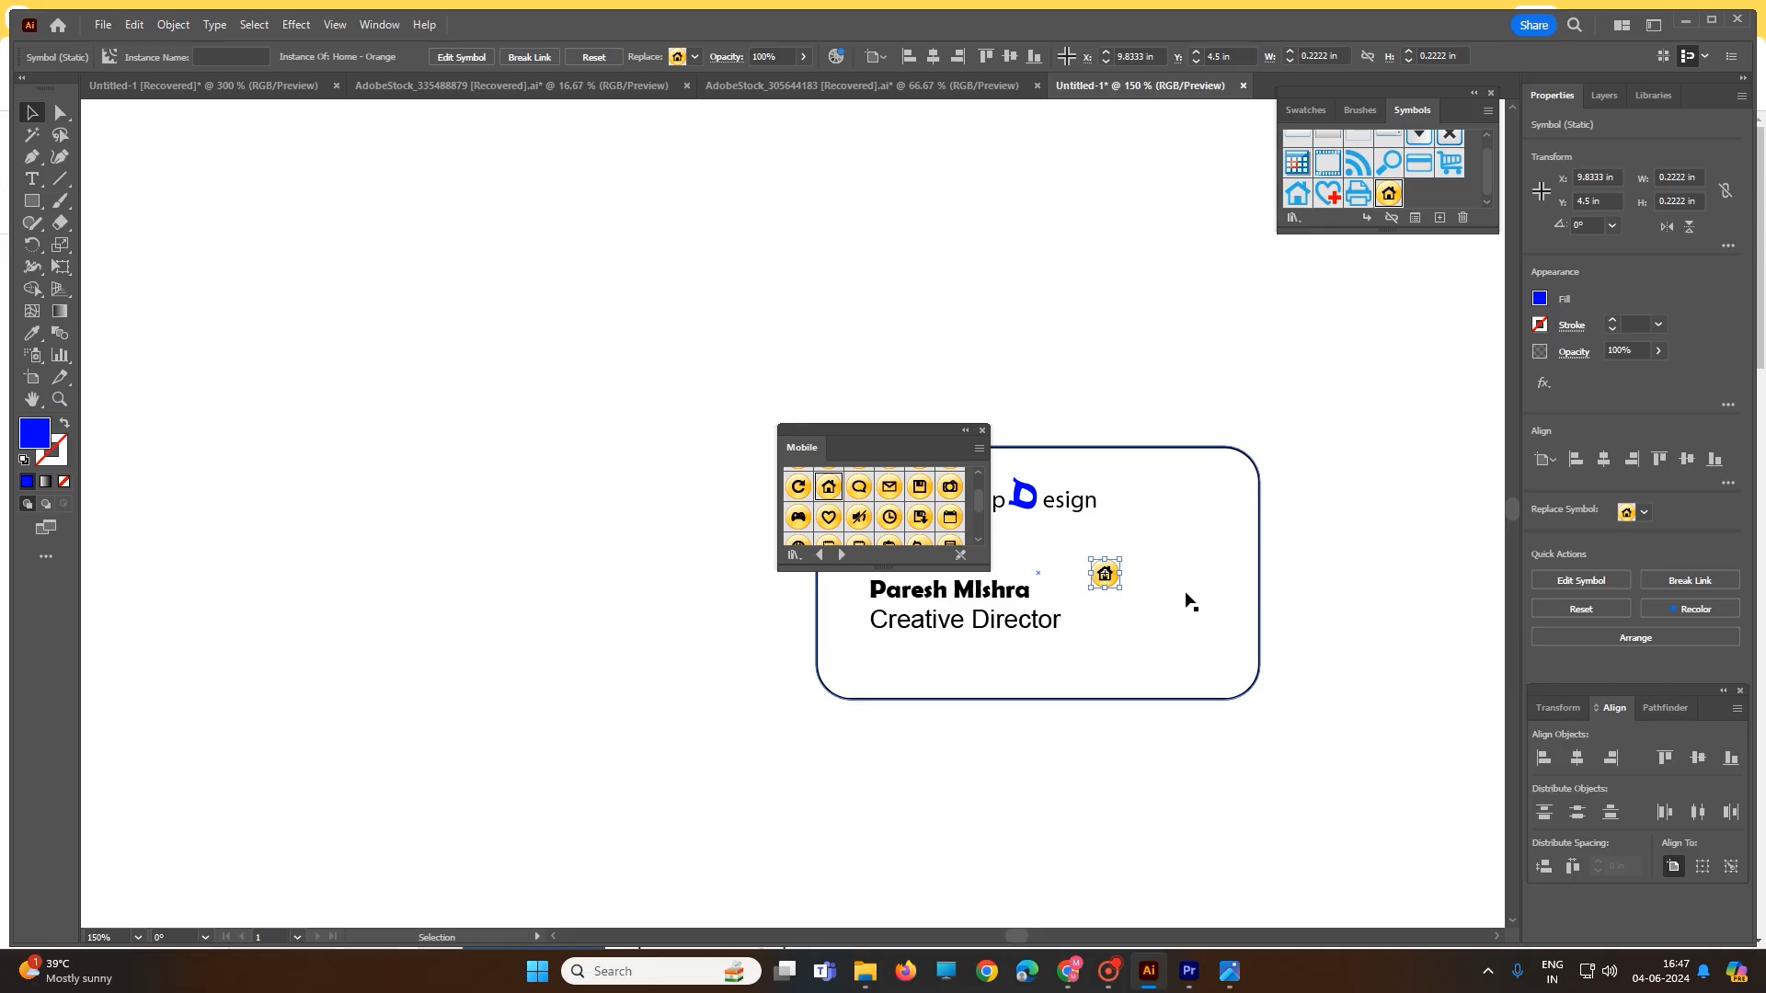
{"action": "scroll", "coordinate": [897, 520], "scroll_direction": "down", "scroll_amount": 3}
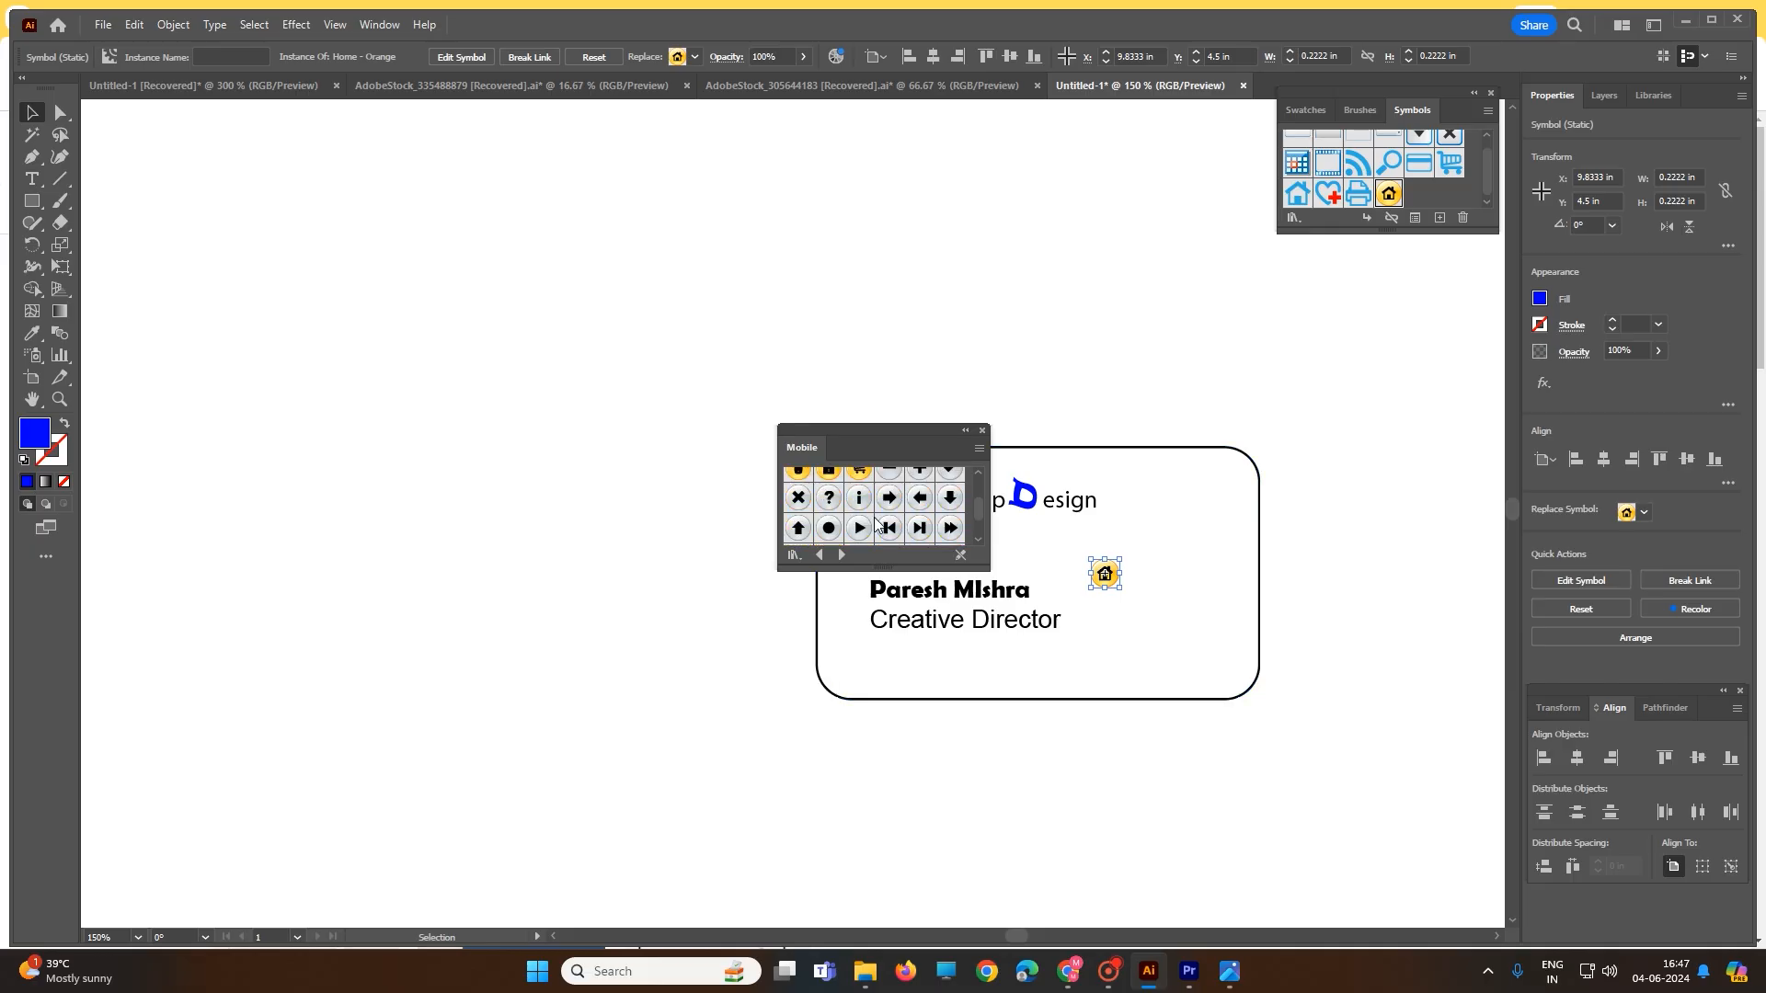
{"action": "scroll", "coordinate": [885, 524], "scroll_direction": "down", "scroll_amount": 2}
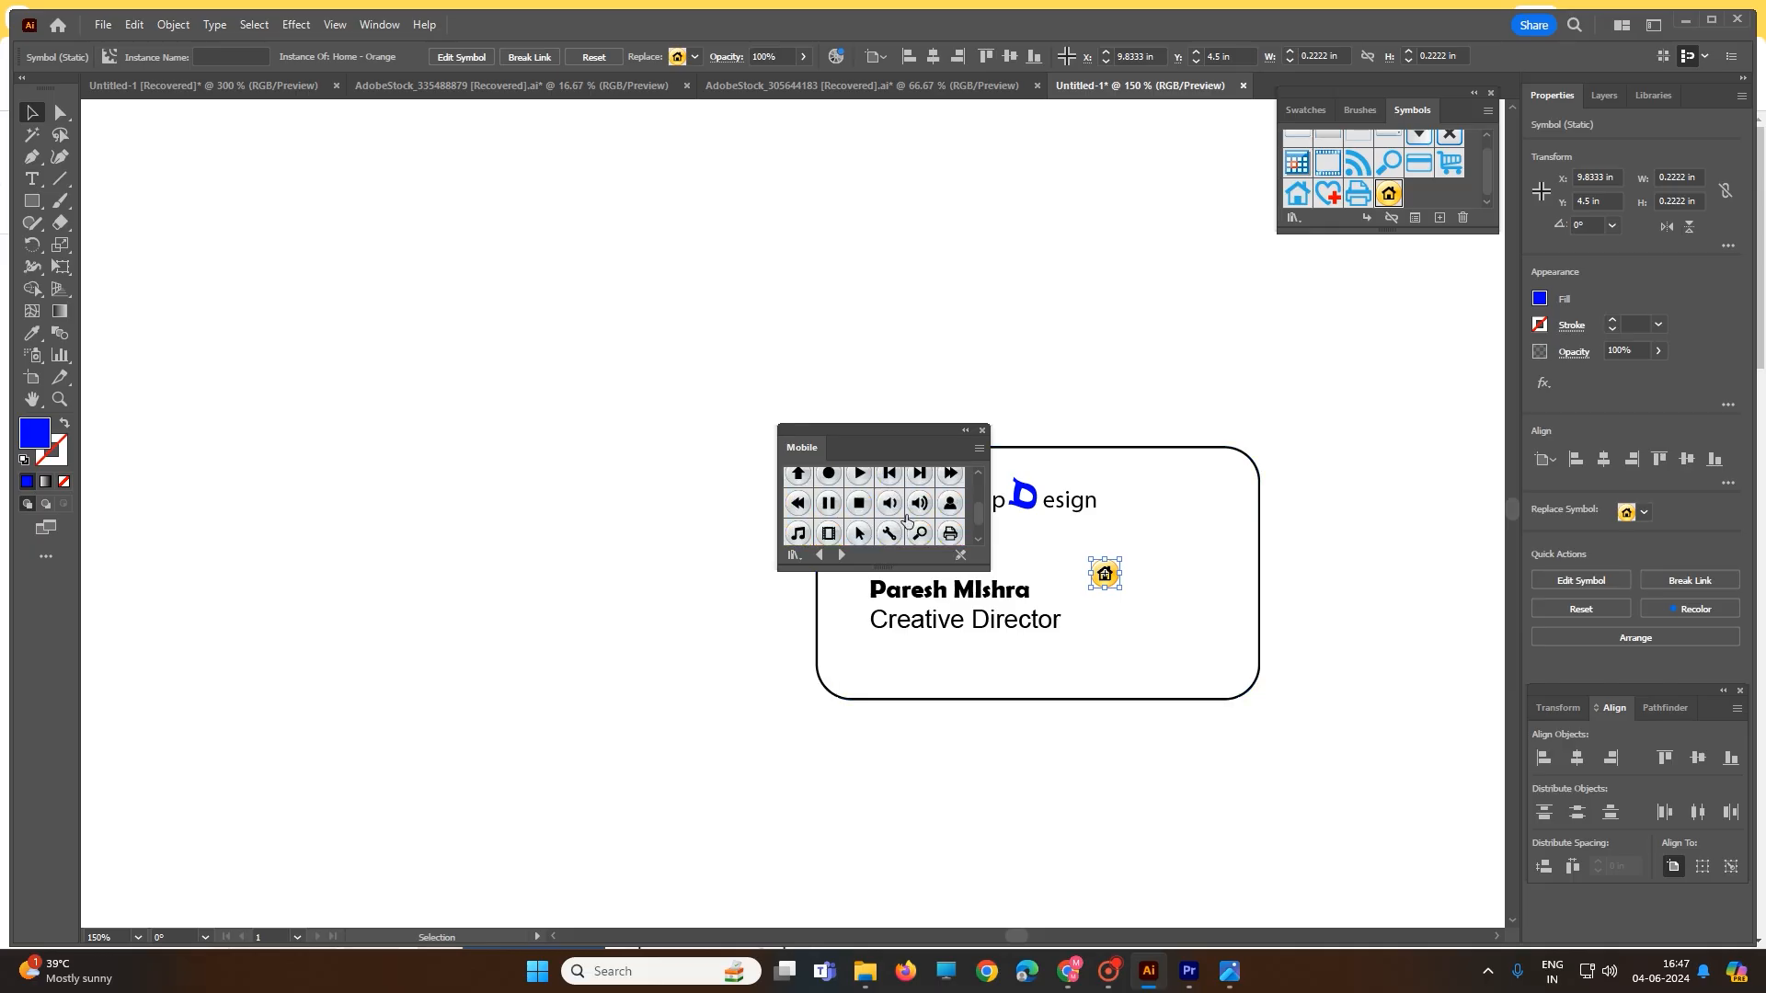
{"action": "scroll", "coordinate": [908, 520], "scroll_direction": "down", "scroll_amount": 3}
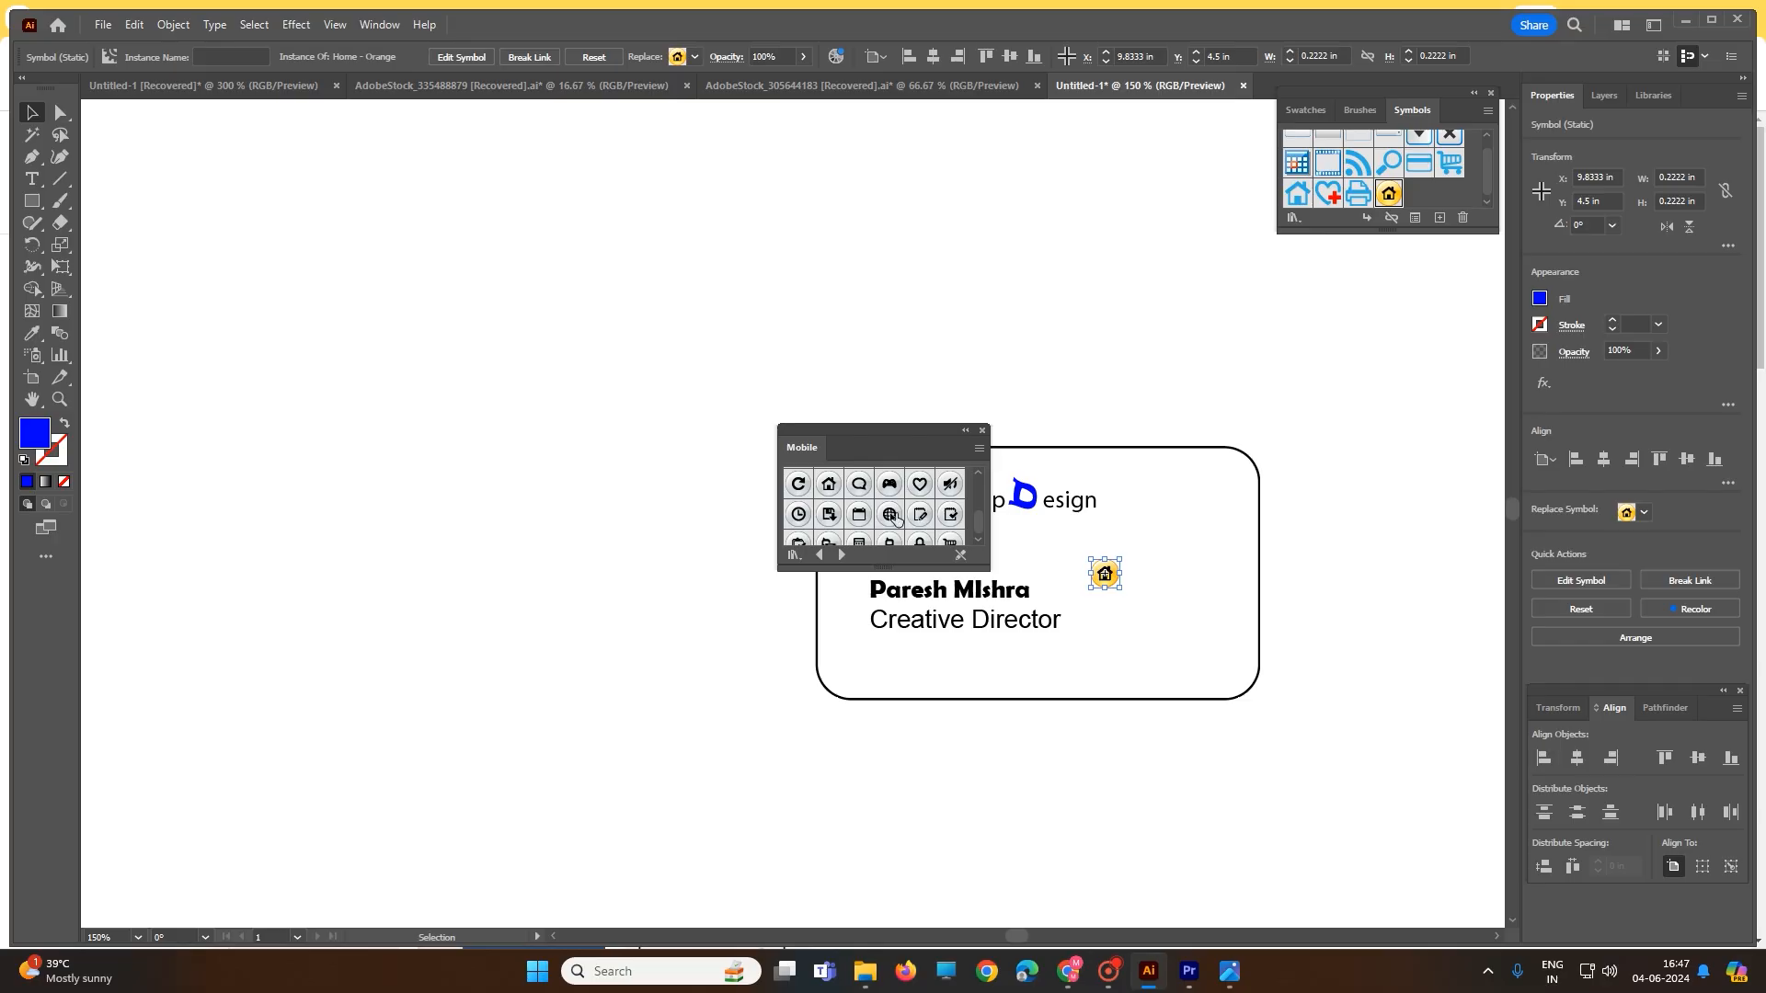
{"action": "scroll", "coordinate": [897, 520], "scroll_direction": "down", "scroll_amount": 1}
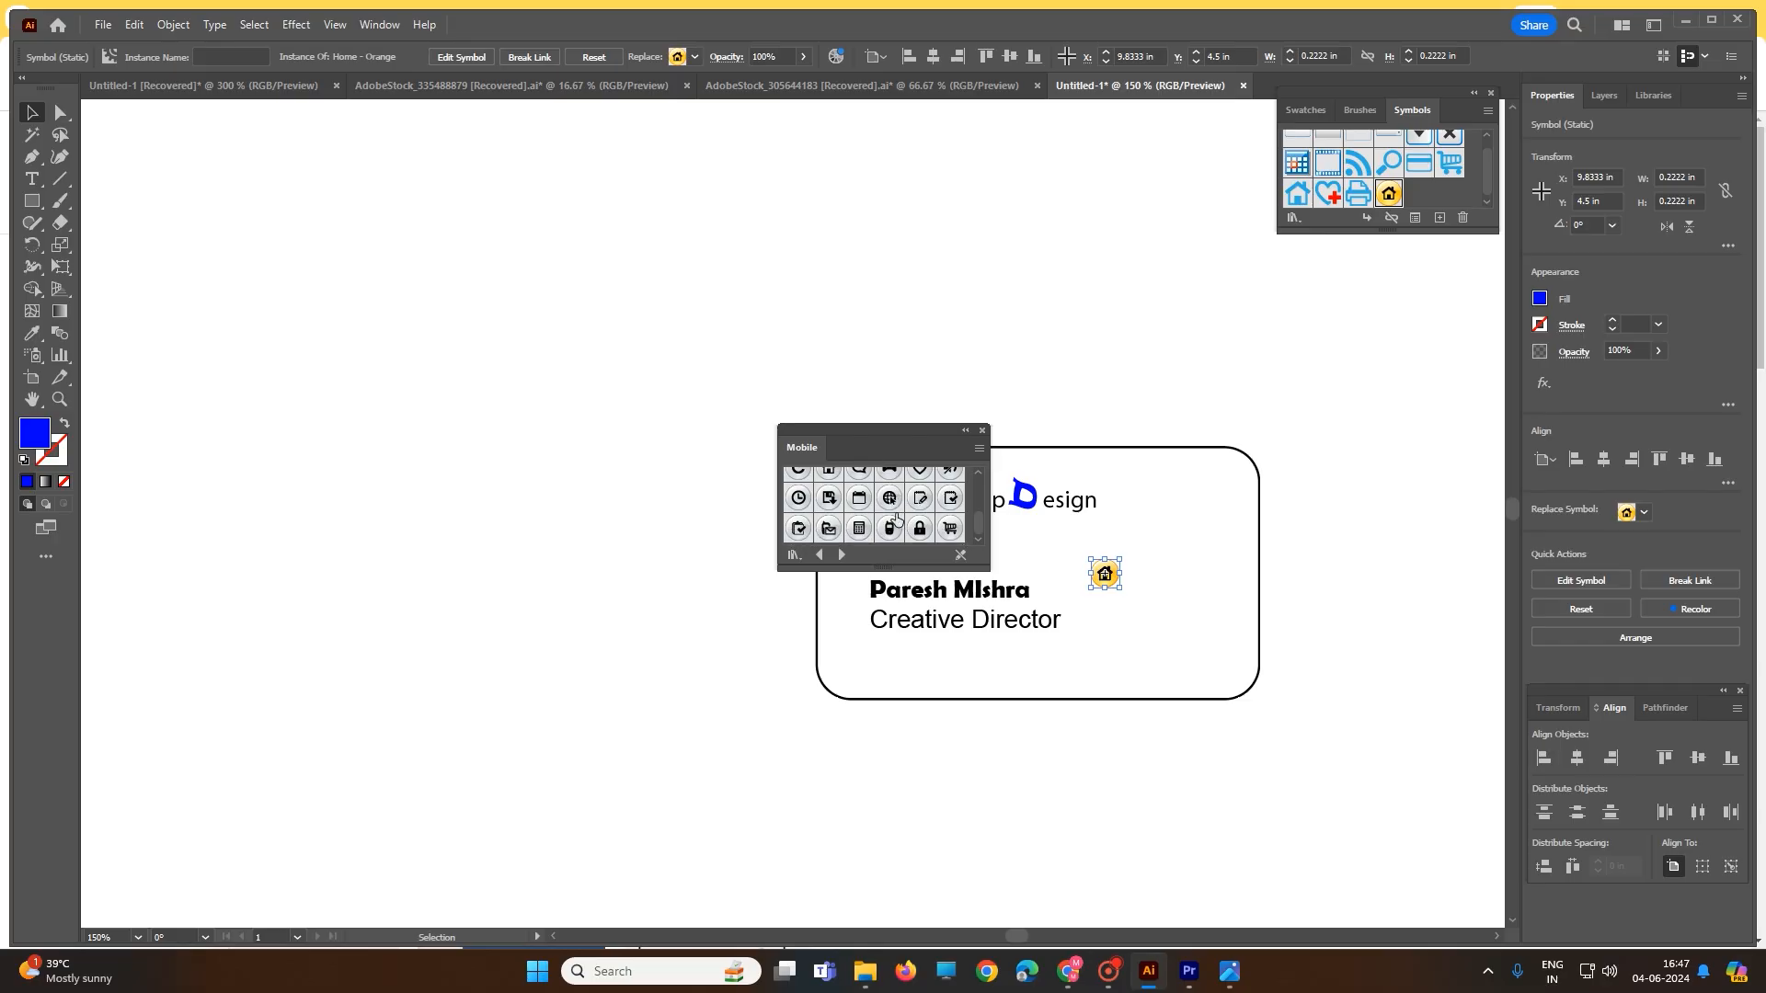
- Add the SMS - Grey symbol at 0.25 in below the home icon, then close the Mobile library
{"action": "left_click", "coordinate": [830, 531]}
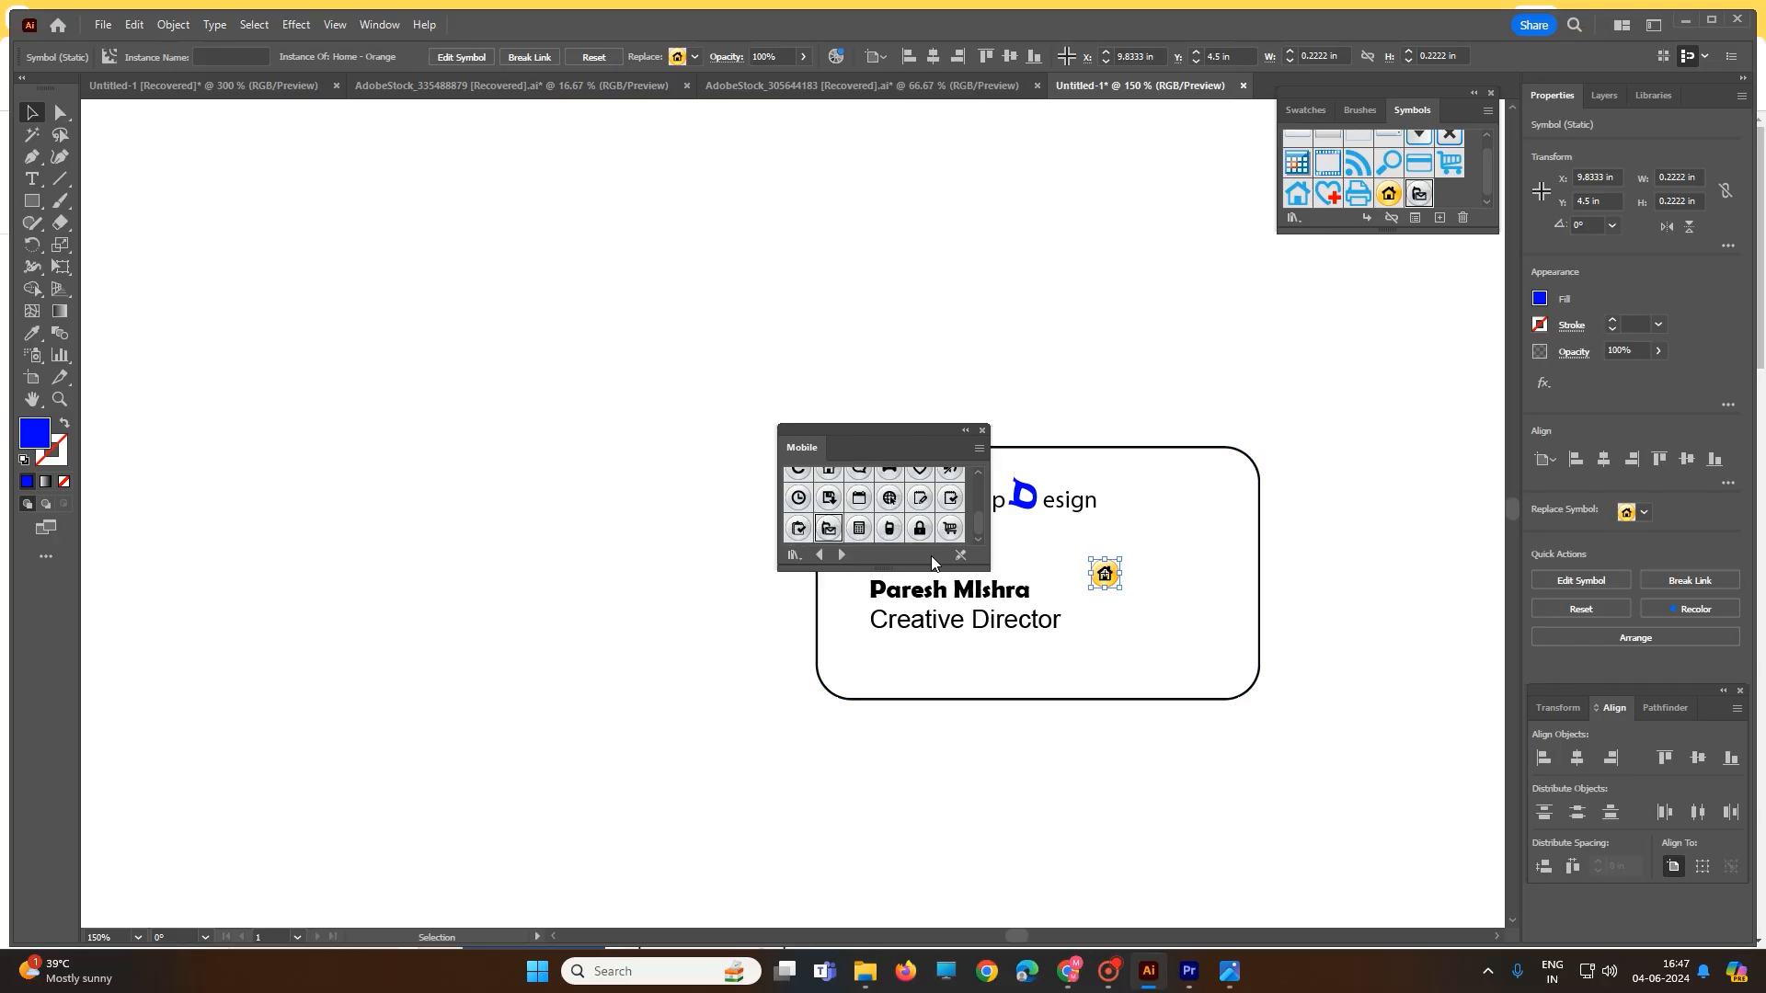
{"action": "left_click_drag", "start_coordinate": [833, 532], "coordinate": [1109, 609]}
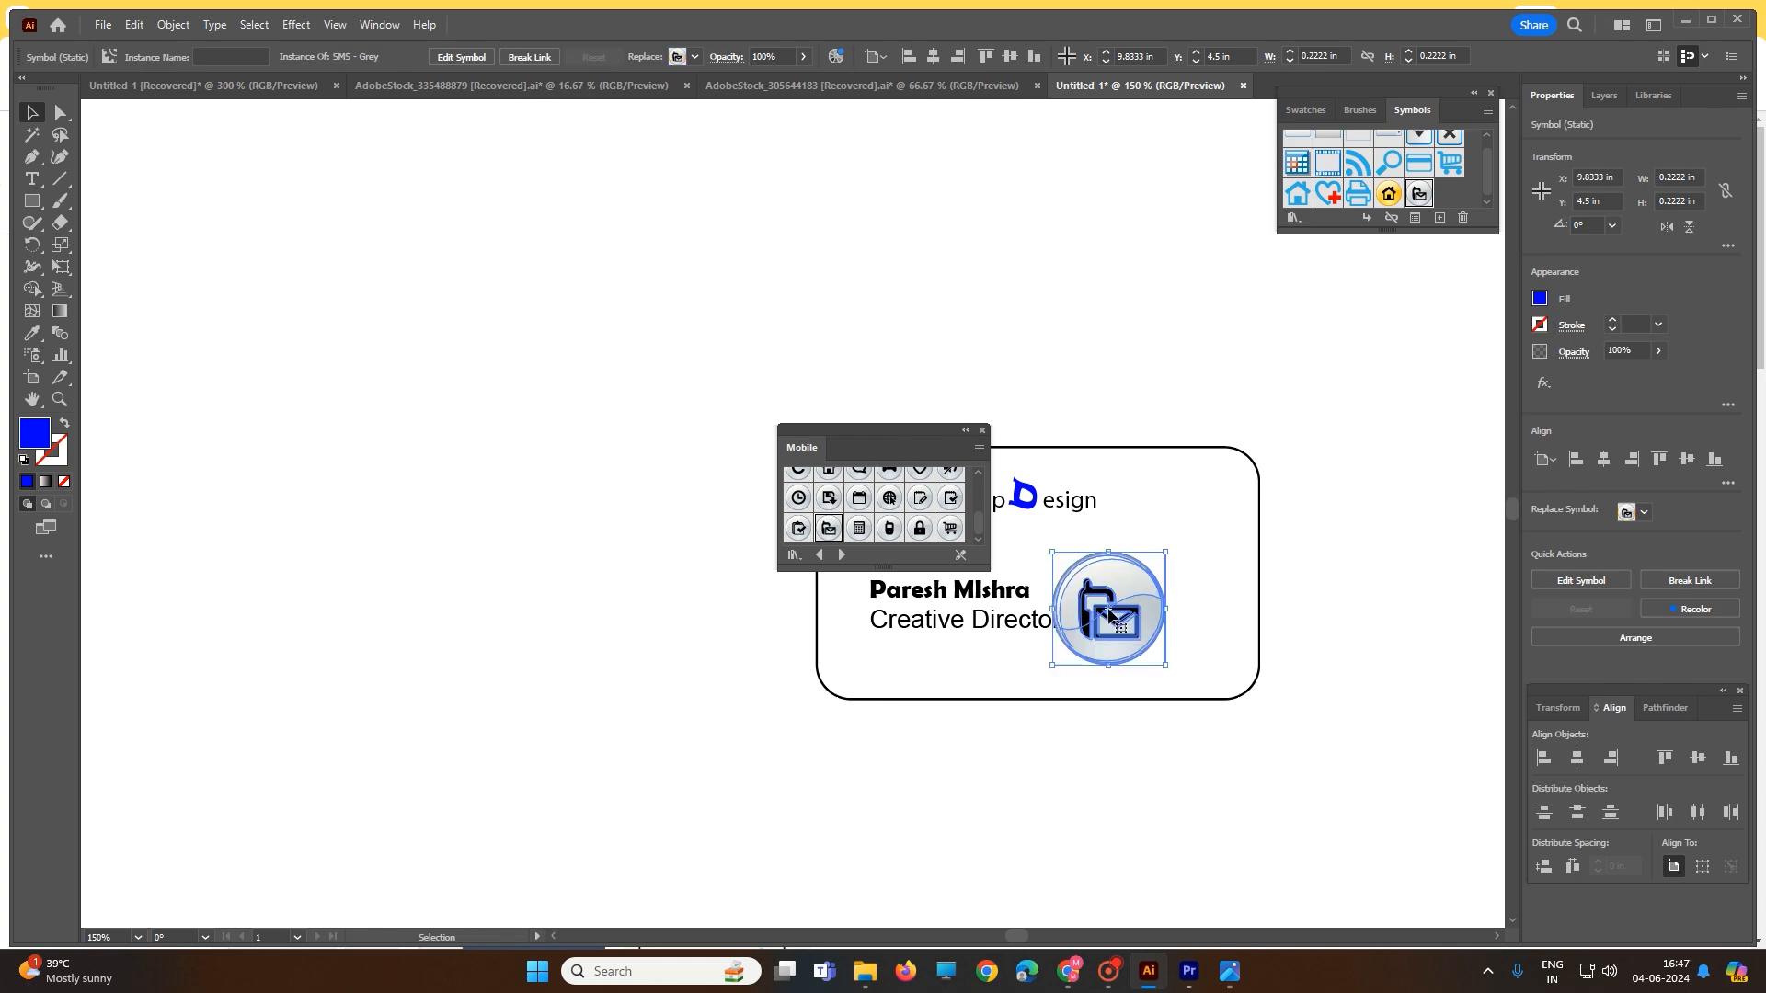
{"action": "left_click_drag", "start_coordinate": [1166, 665], "coordinate": [1111, 624]}
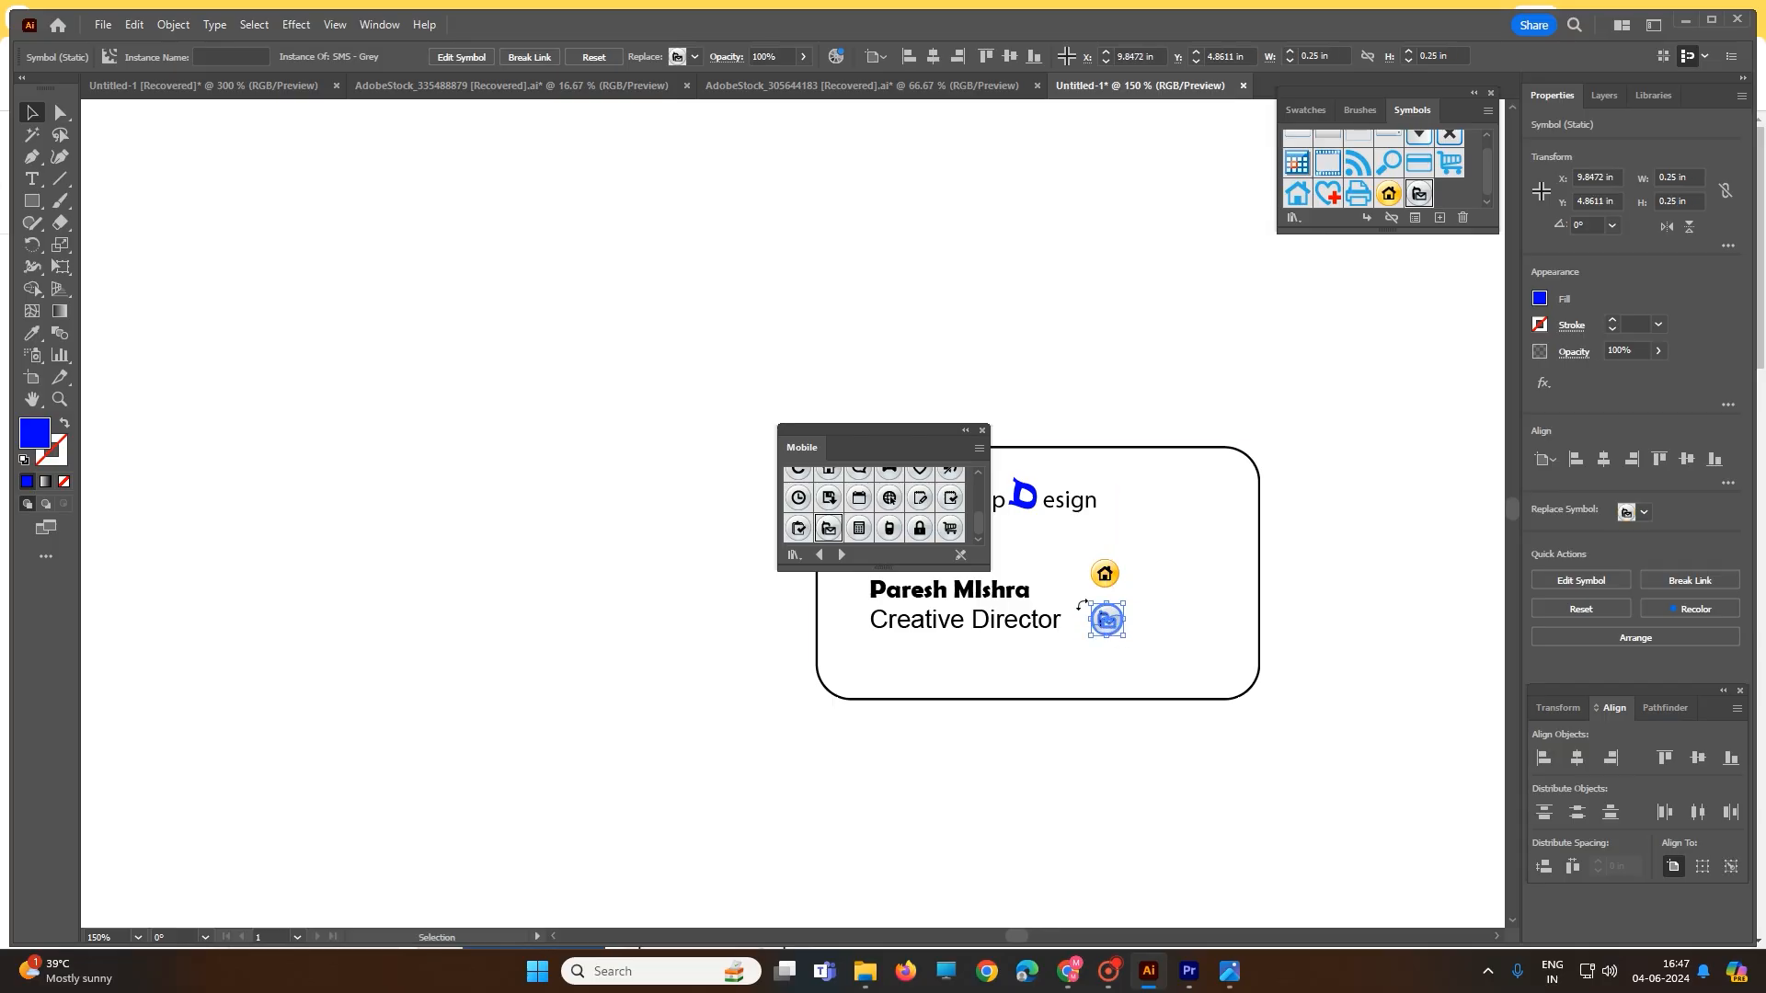
{"action": "left_click", "coordinate": [982, 431]}
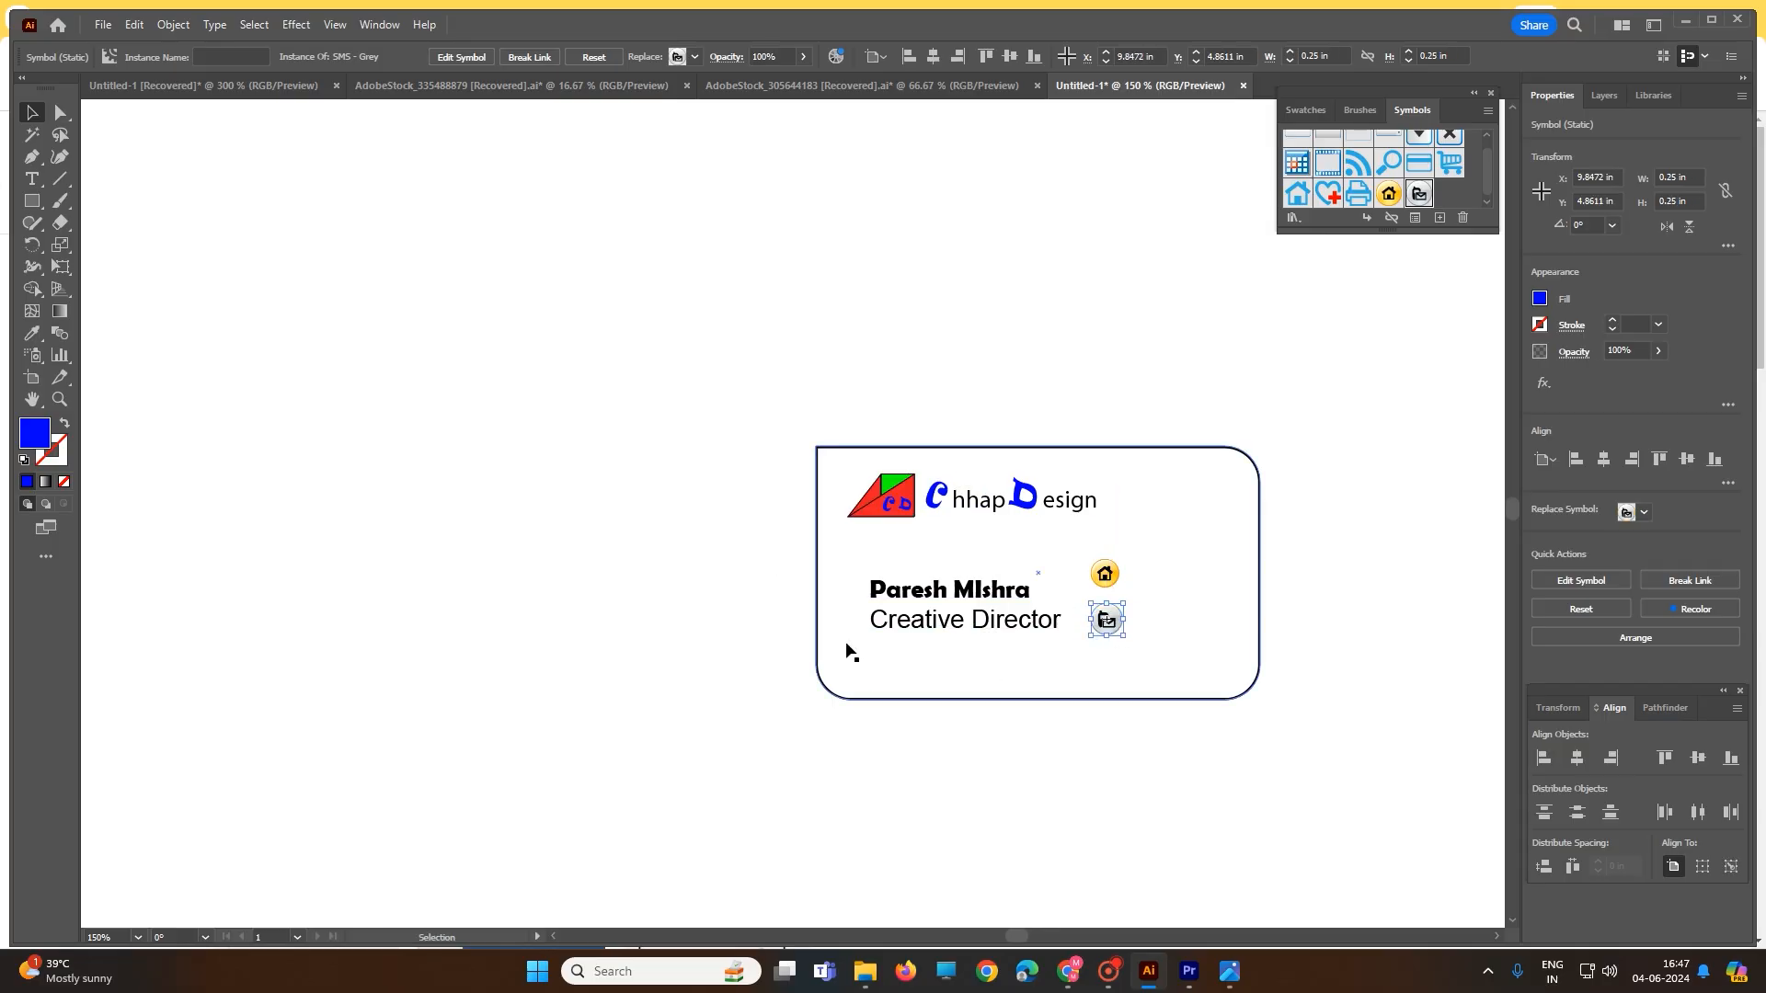
- Draw a horizontal line about 3.18 in long across the card below the title
{"action": "left_click", "coordinate": [57, 180]}
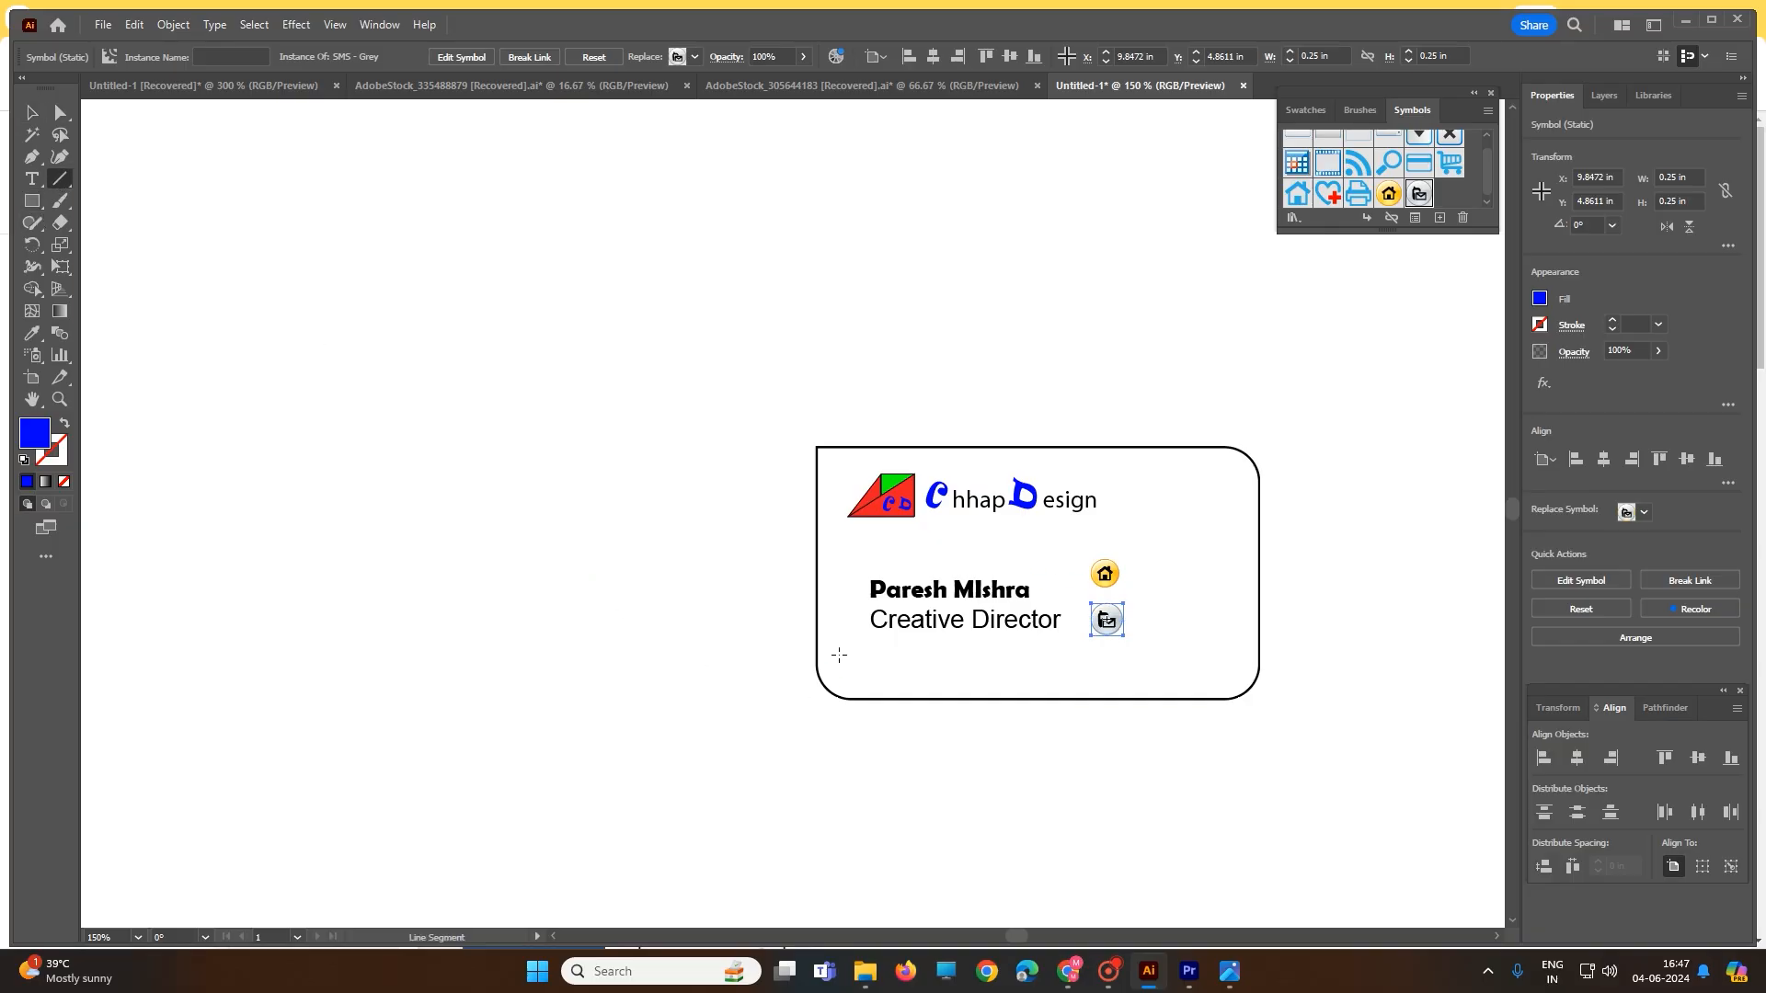
{"action": "left_click_drag", "start_coordinate": [838, 655], "coordinate": [1242, 655]}
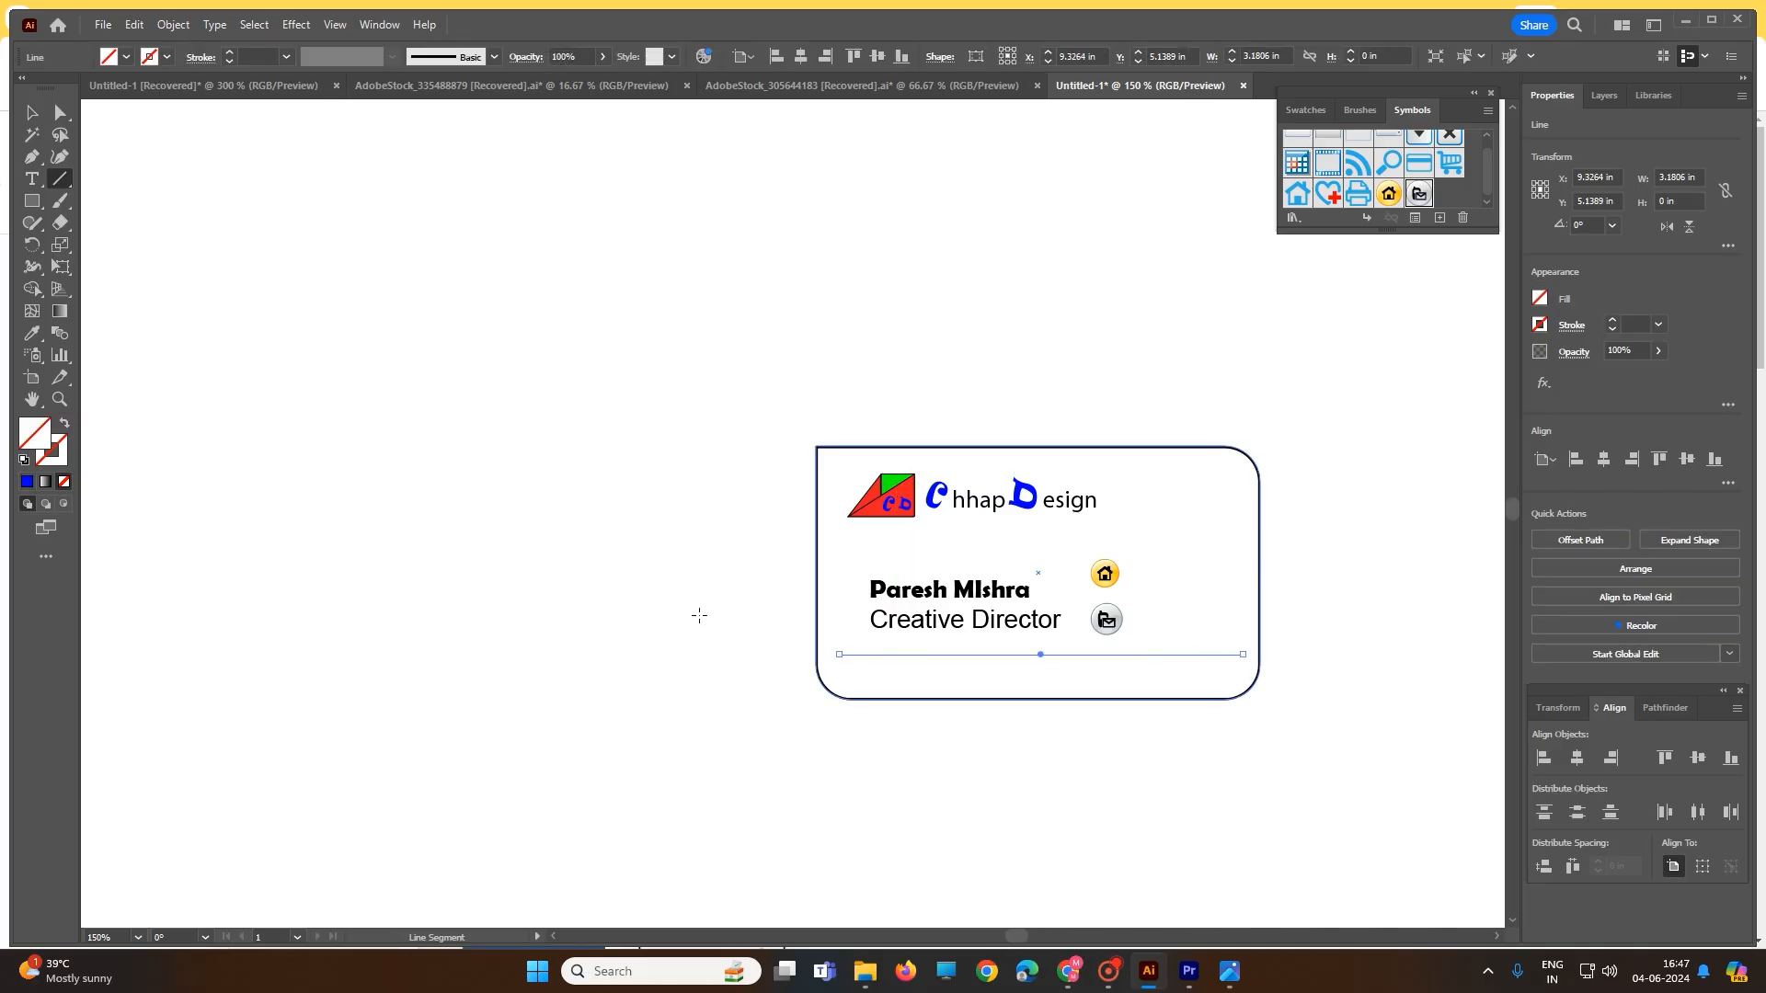
{"action": "left_click", "coordinate": [31, 178]}
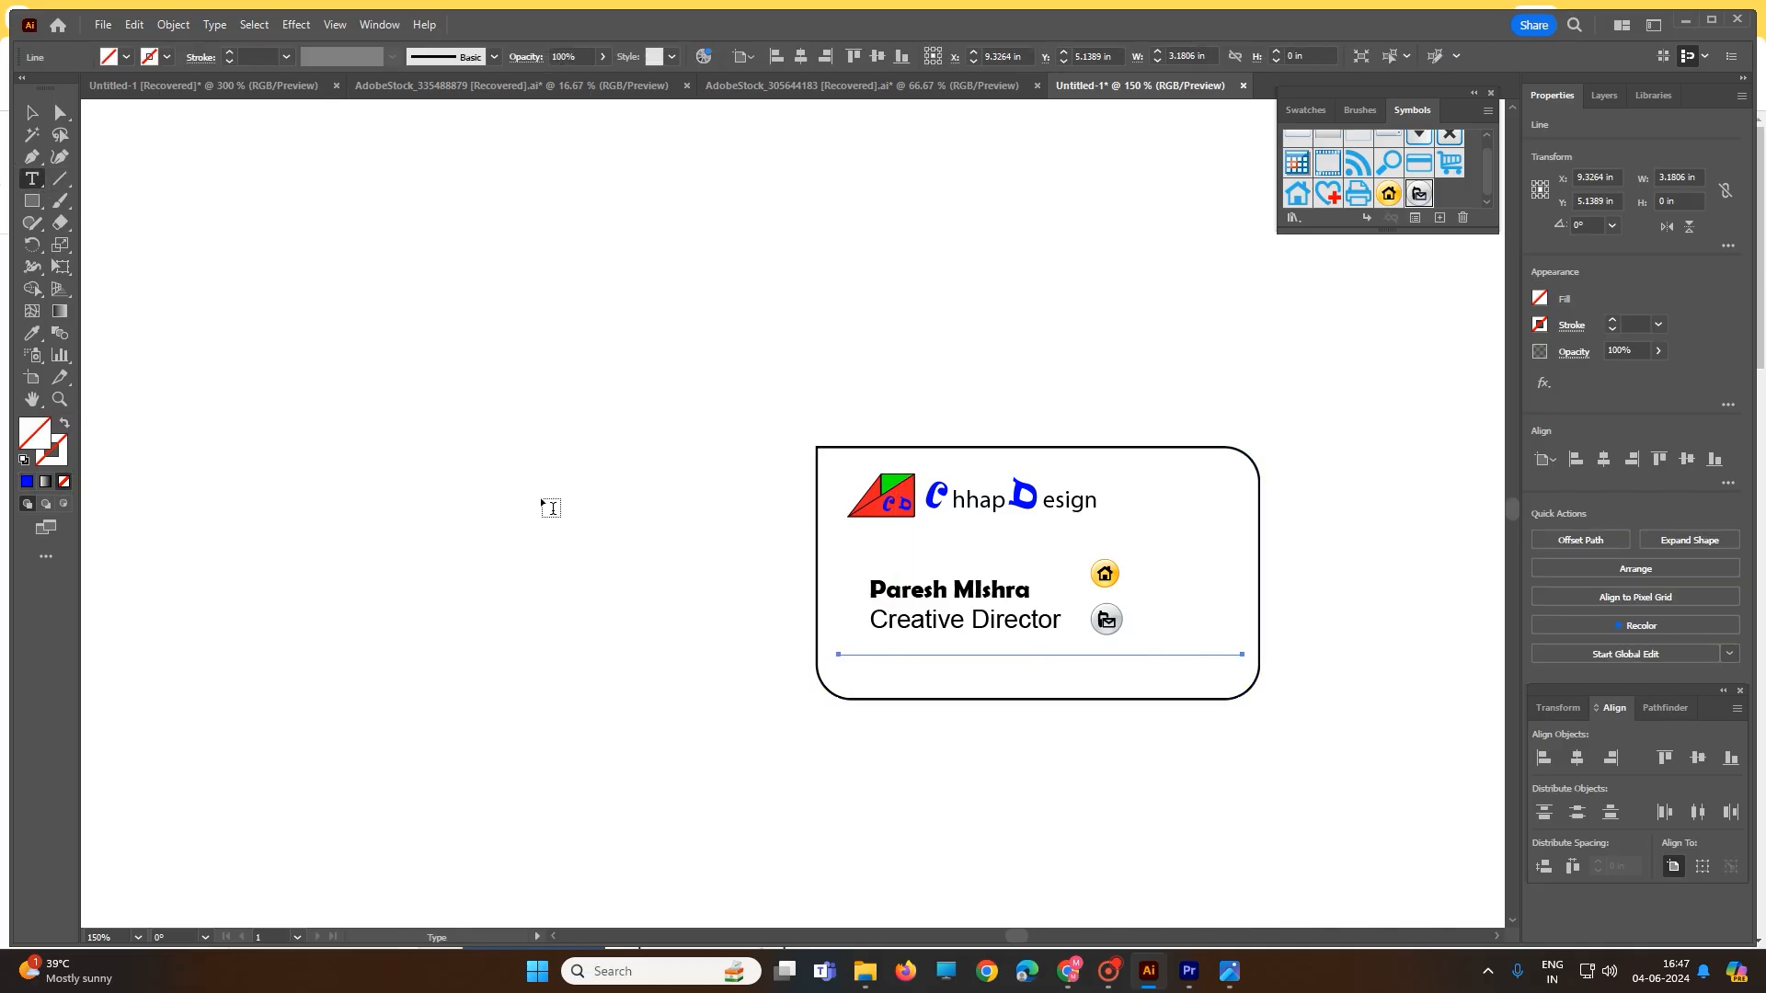
- Type the postal address as a new text line beneath the divider
{"action": "left_click", "coordinate": [888, 669]}
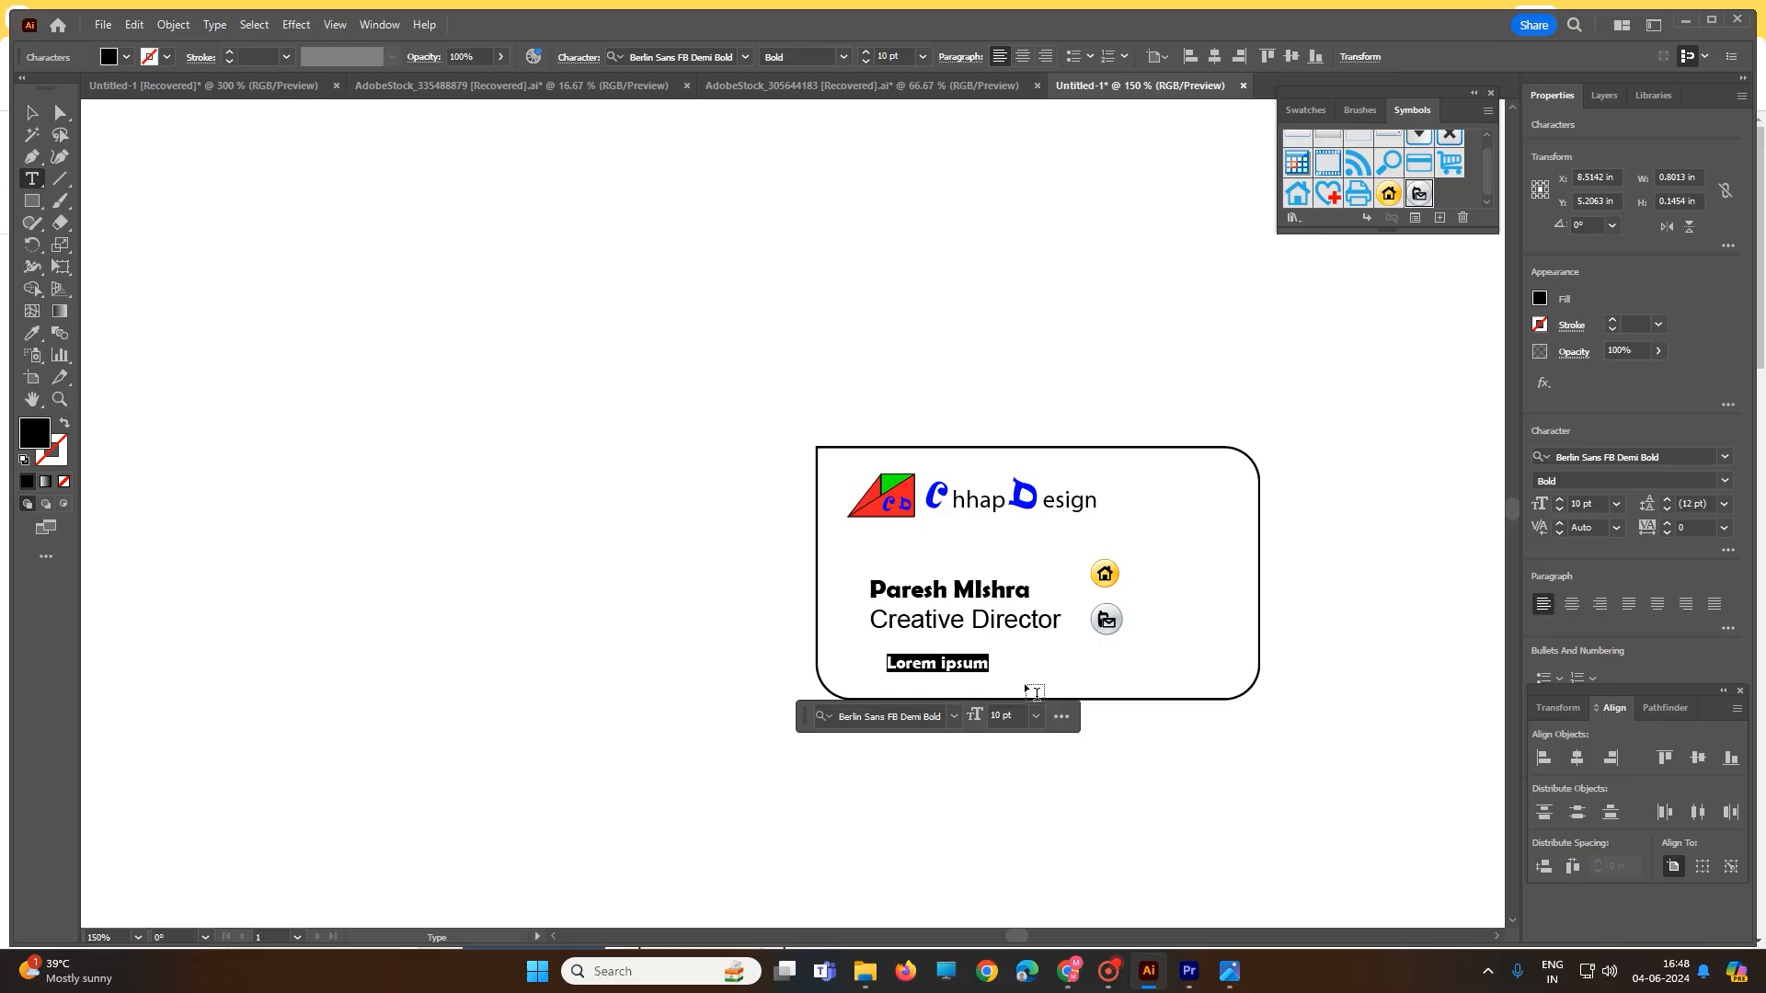
{"action": "type", "text": "chhap"}
{"action": "key", "text": "BackSpace"}
{"action": "key", "text": "BackSpace"}
{"action": "key", "text": "BackSpace"}
{"action": "key", "text": "BackSpace"}
{"action": "key", "text": "BackSpace"}
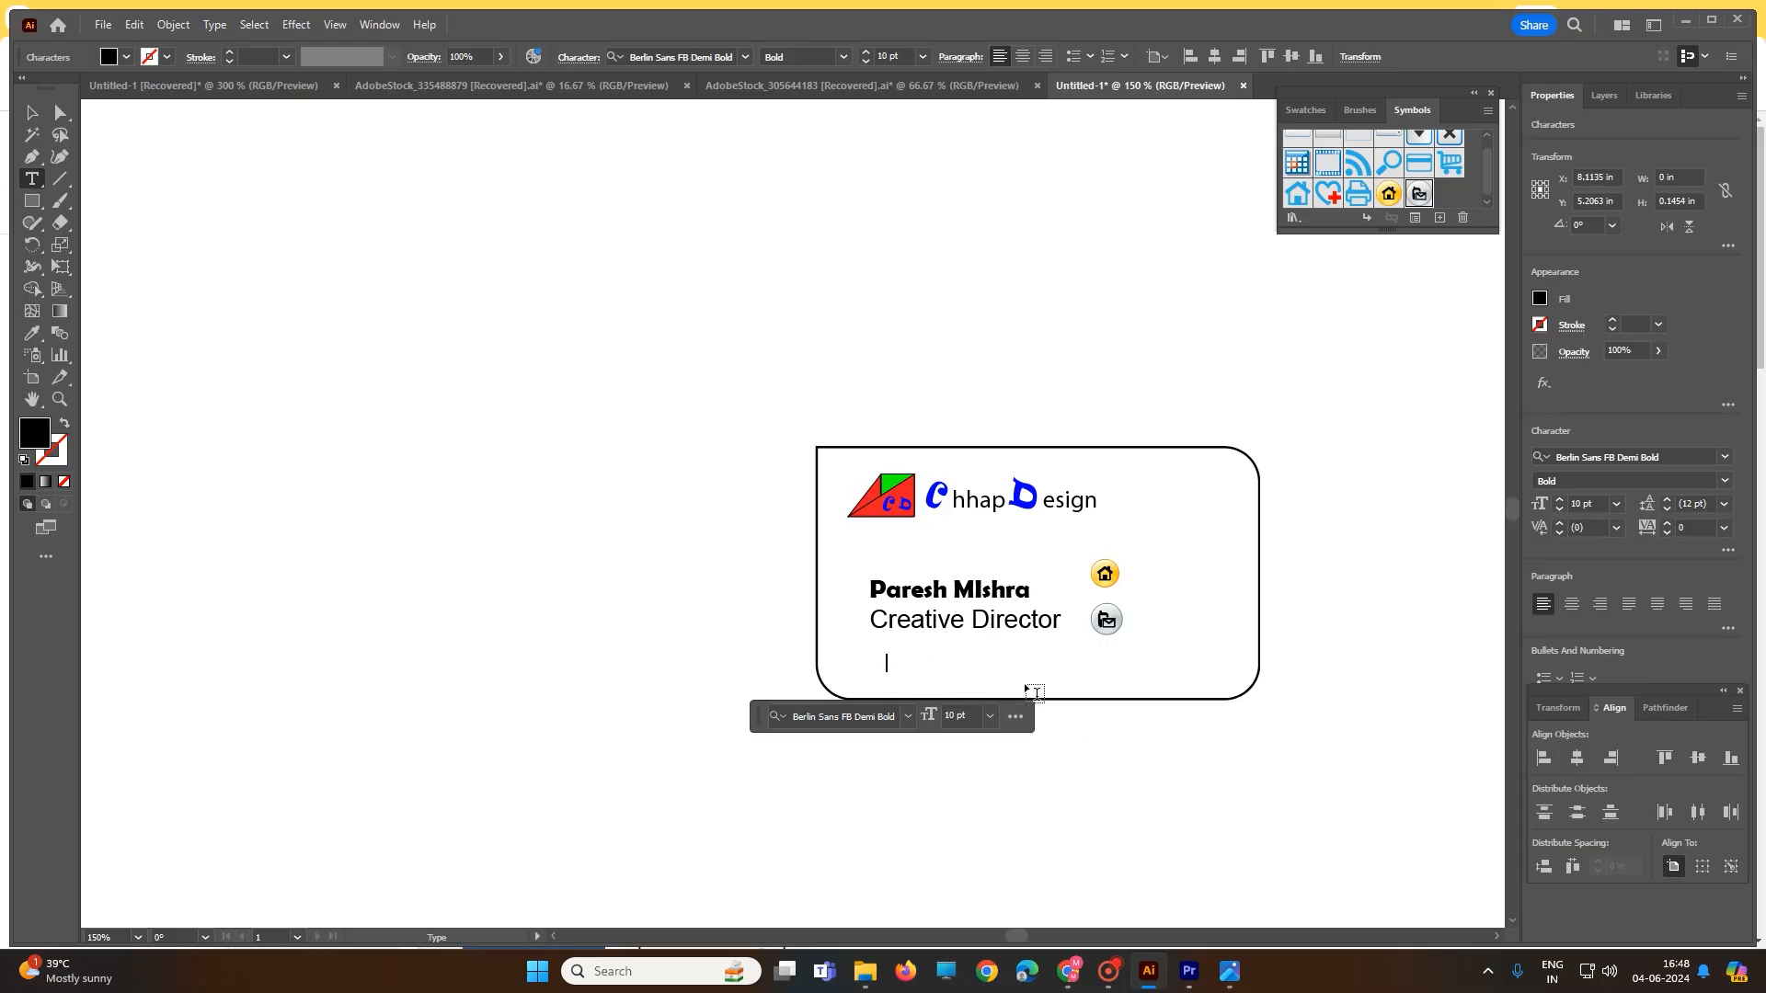
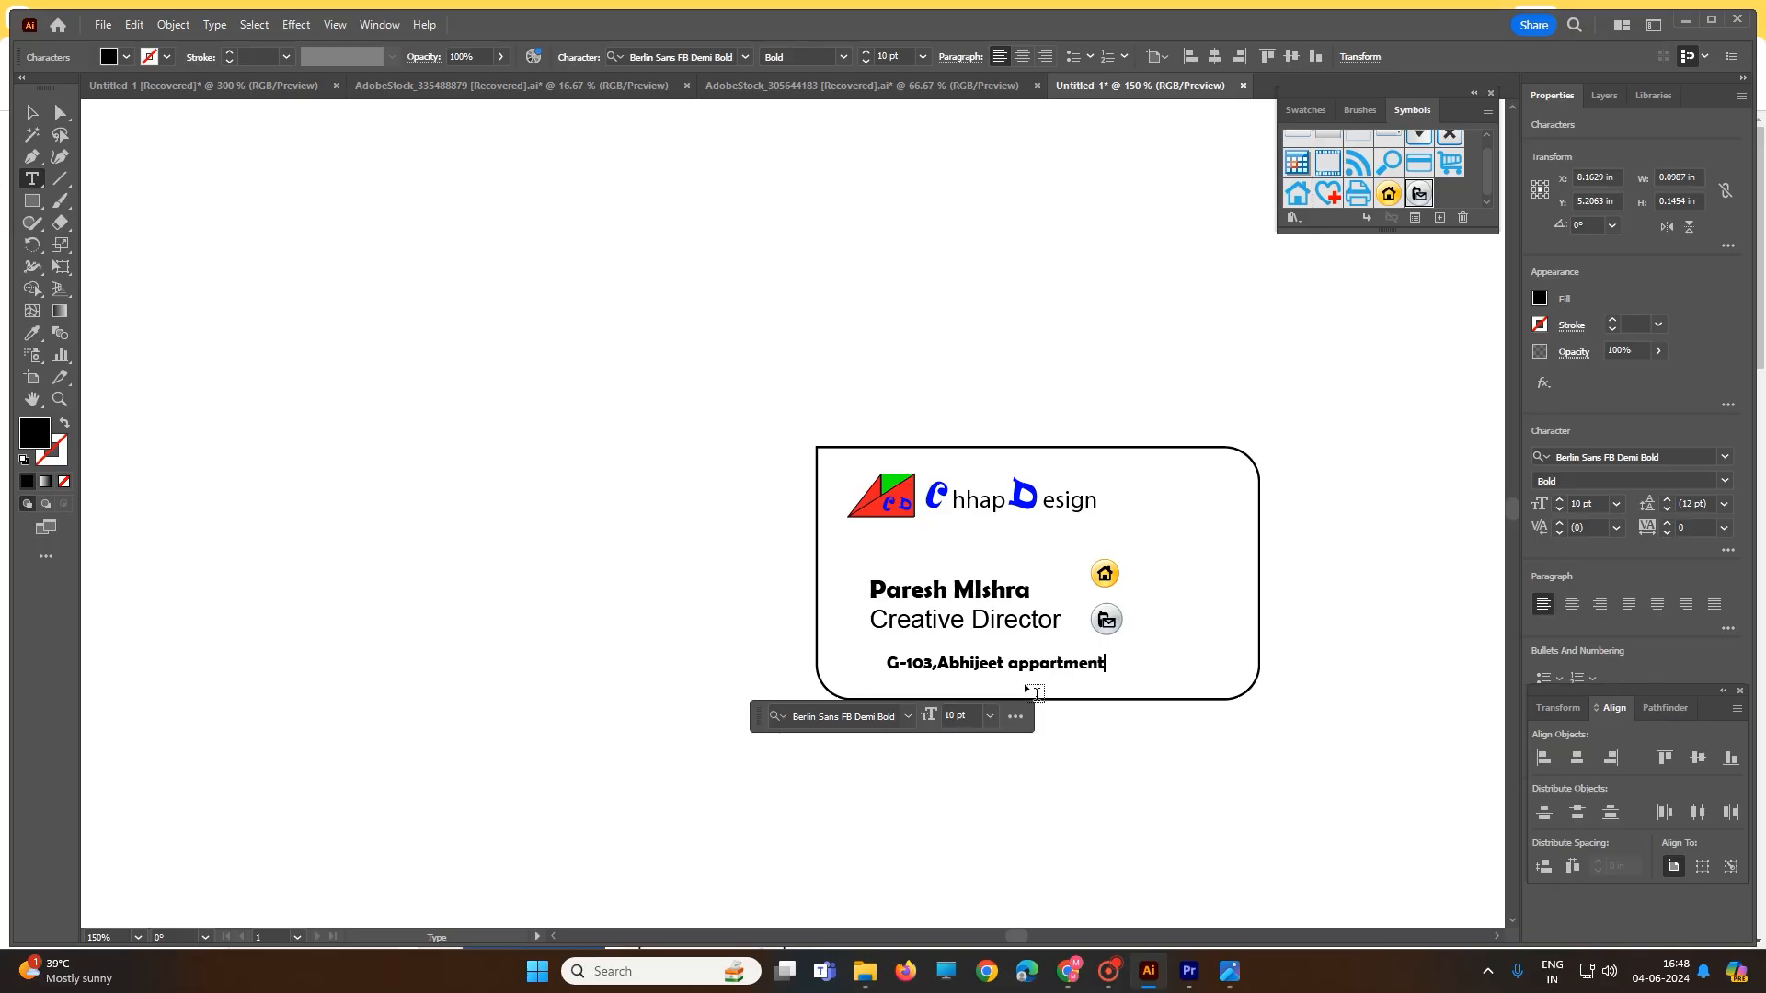
{"action": "scroll", "coordinate": [1499, 834], "scroll_direction": "down", "scroll_amount": 1}
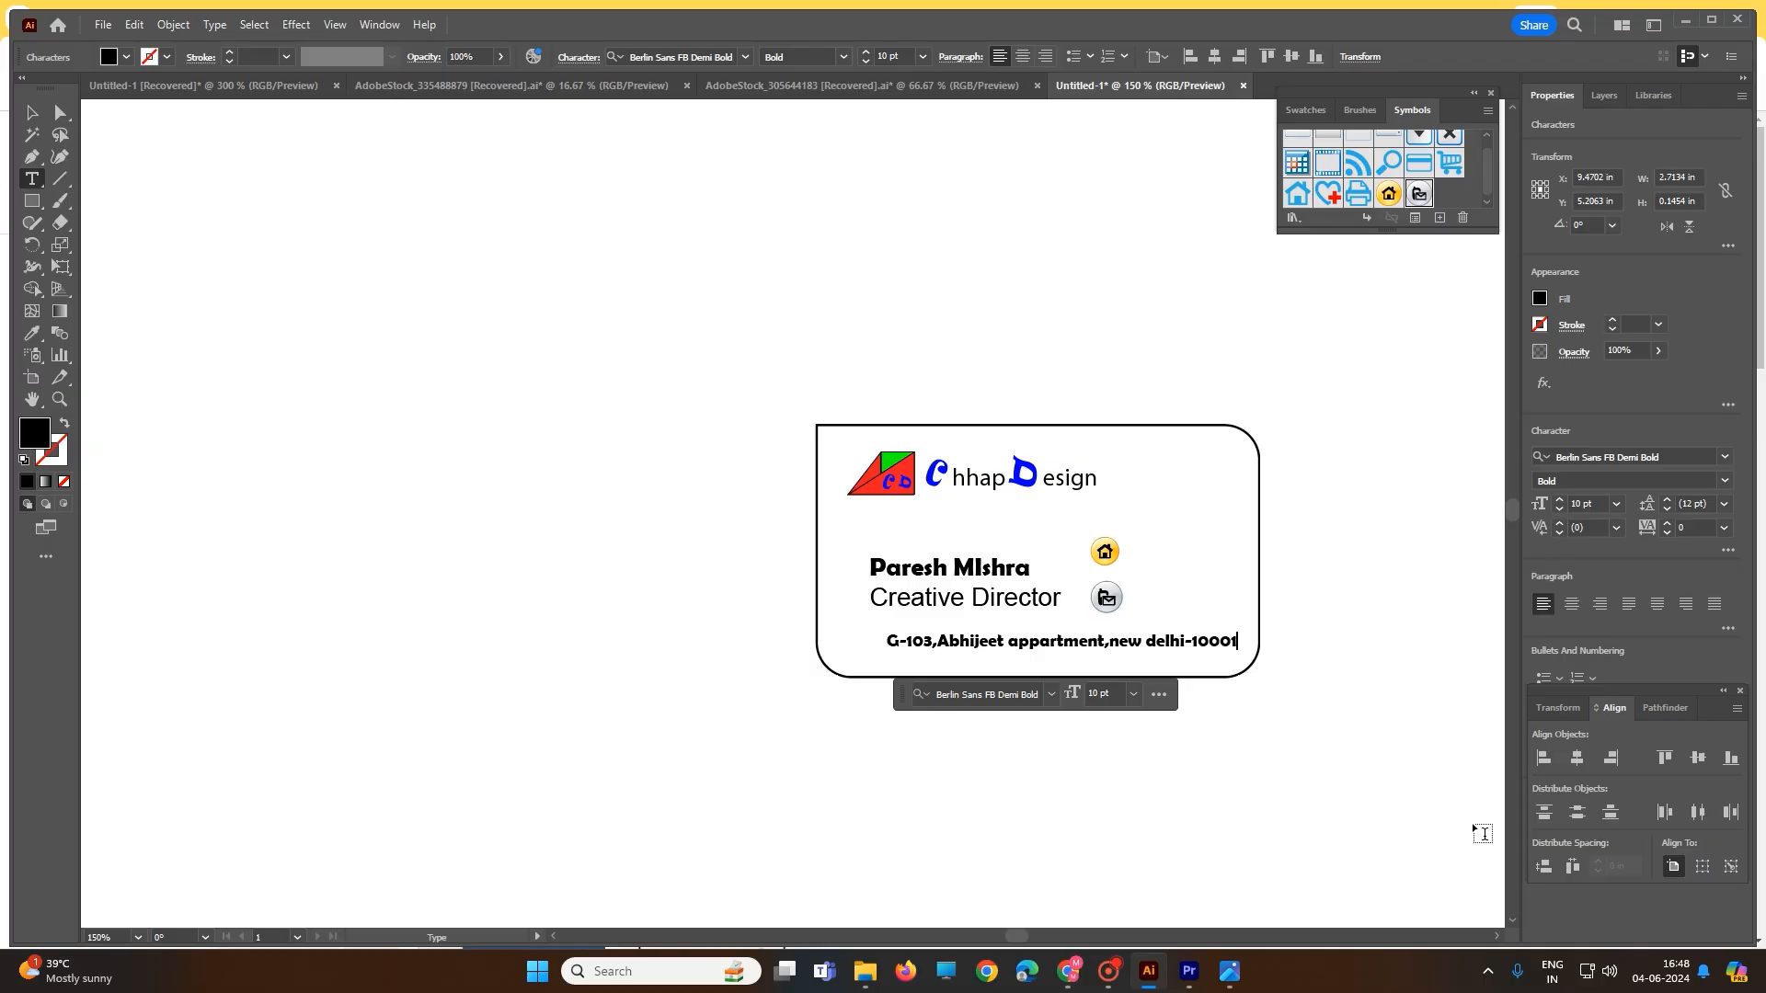
- Set the address line to Arial Bold at 8 pt
{"action": "triple_click", "coordinate": [905, 641]}
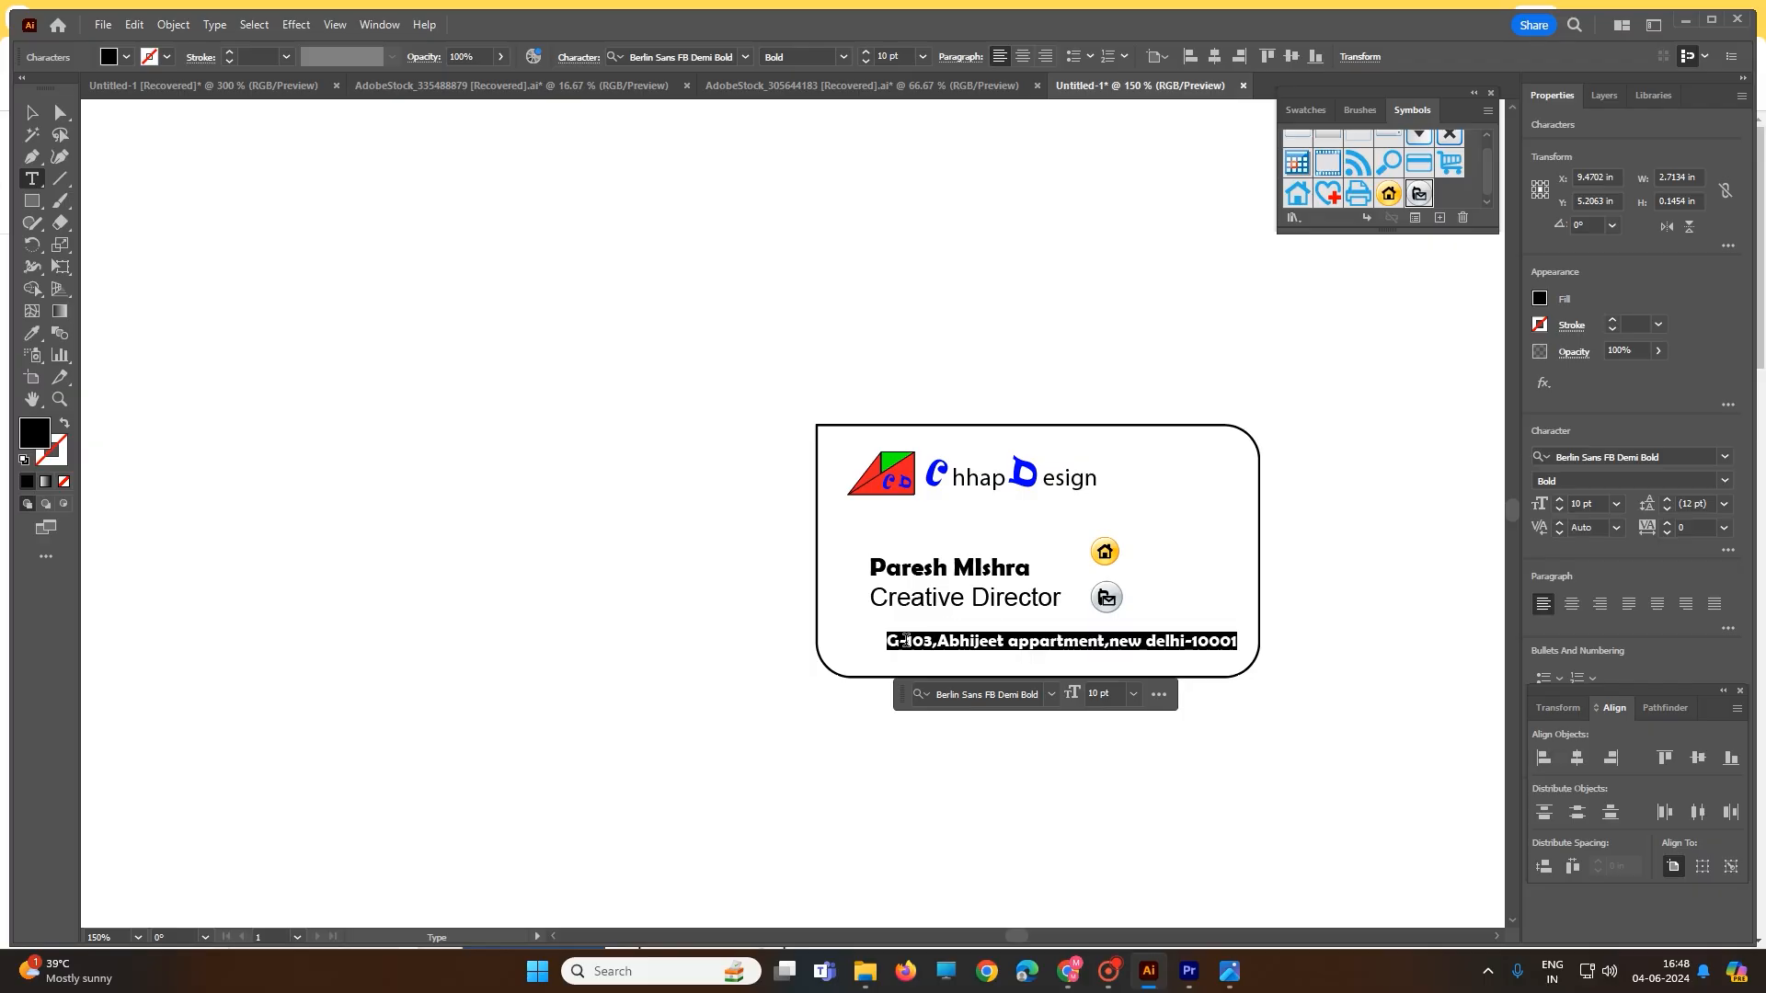
{"action": "left_click", "coordinate": [1051, 695]}
{"action": "left_click", "coordinate": [1011, 196]}
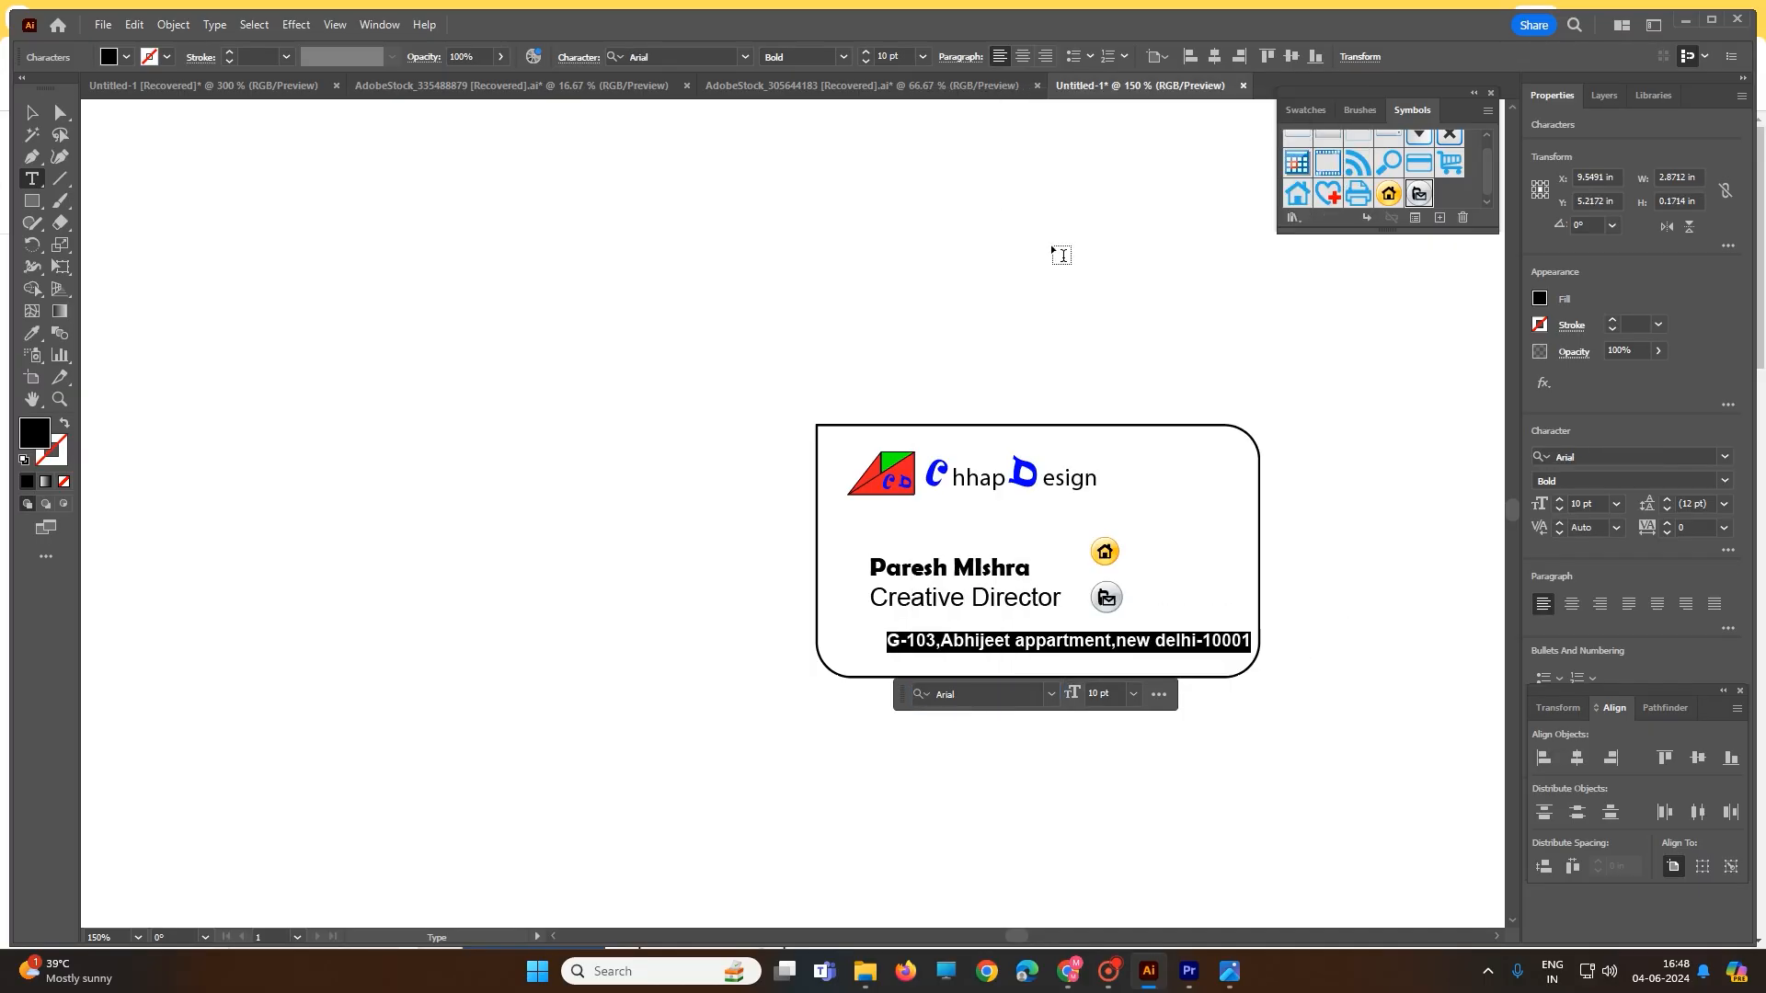
{"action": "left_click", "coordinate": [1329, 551]}
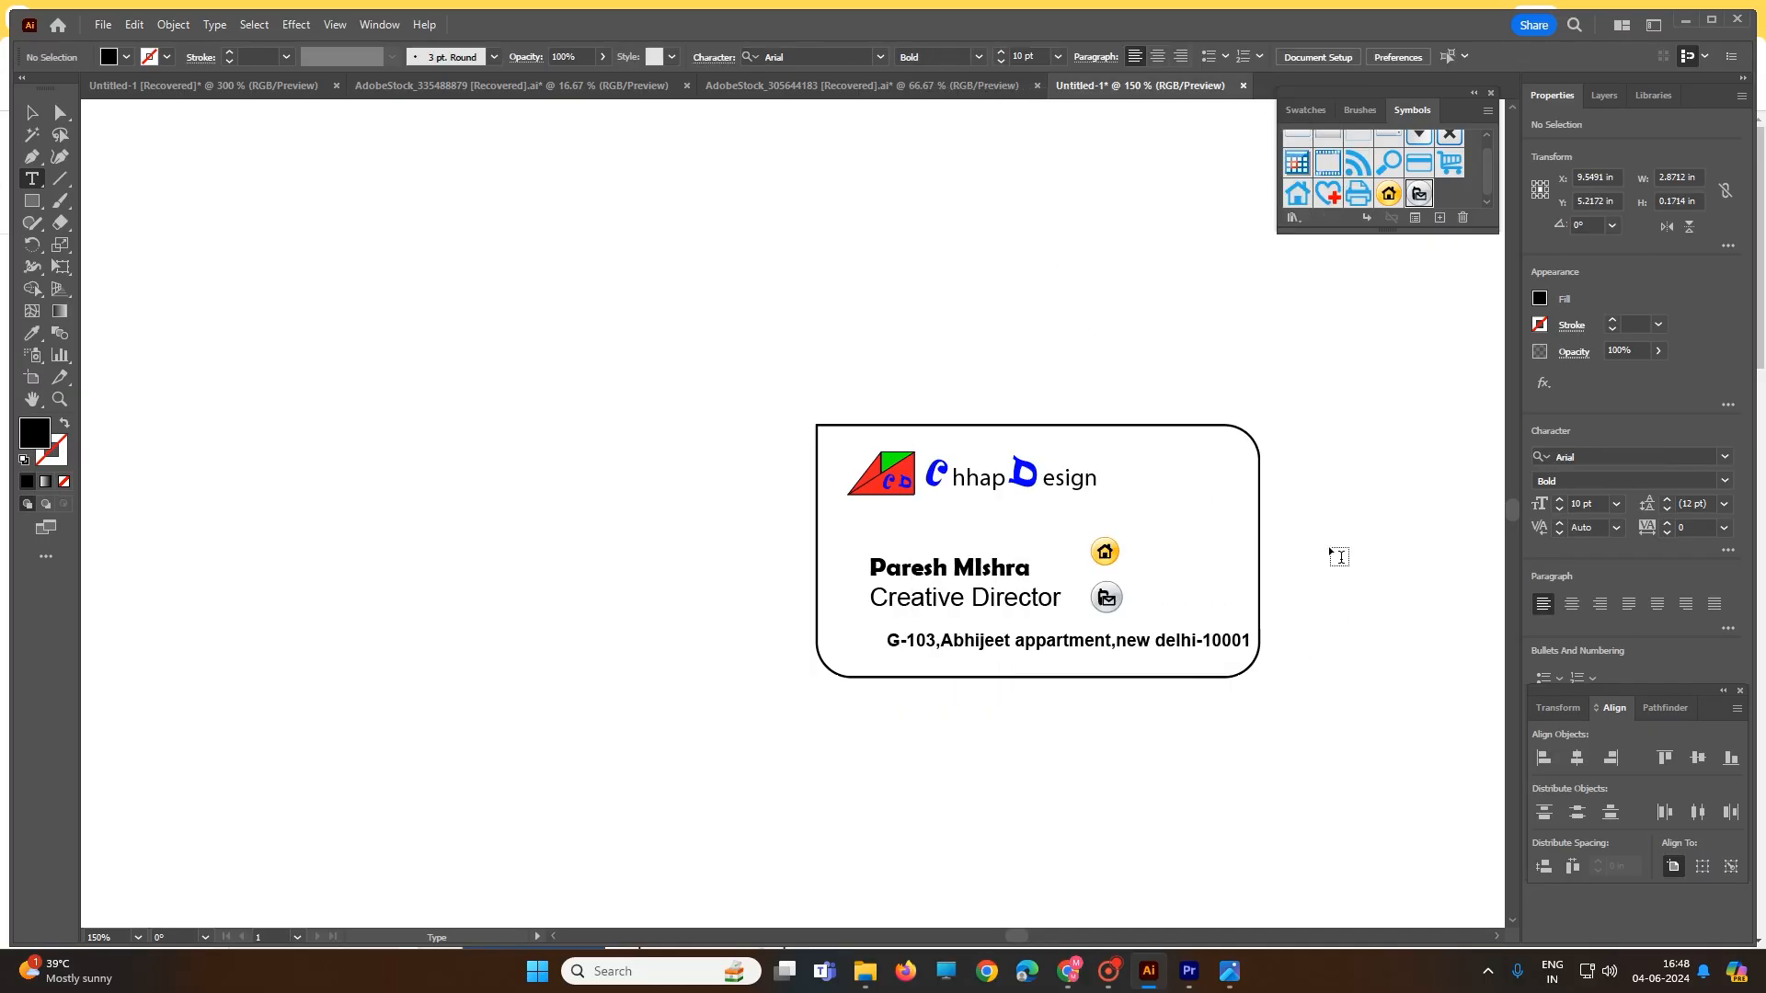
{"action": "triple_click", "coordinate": [1132, 641]}
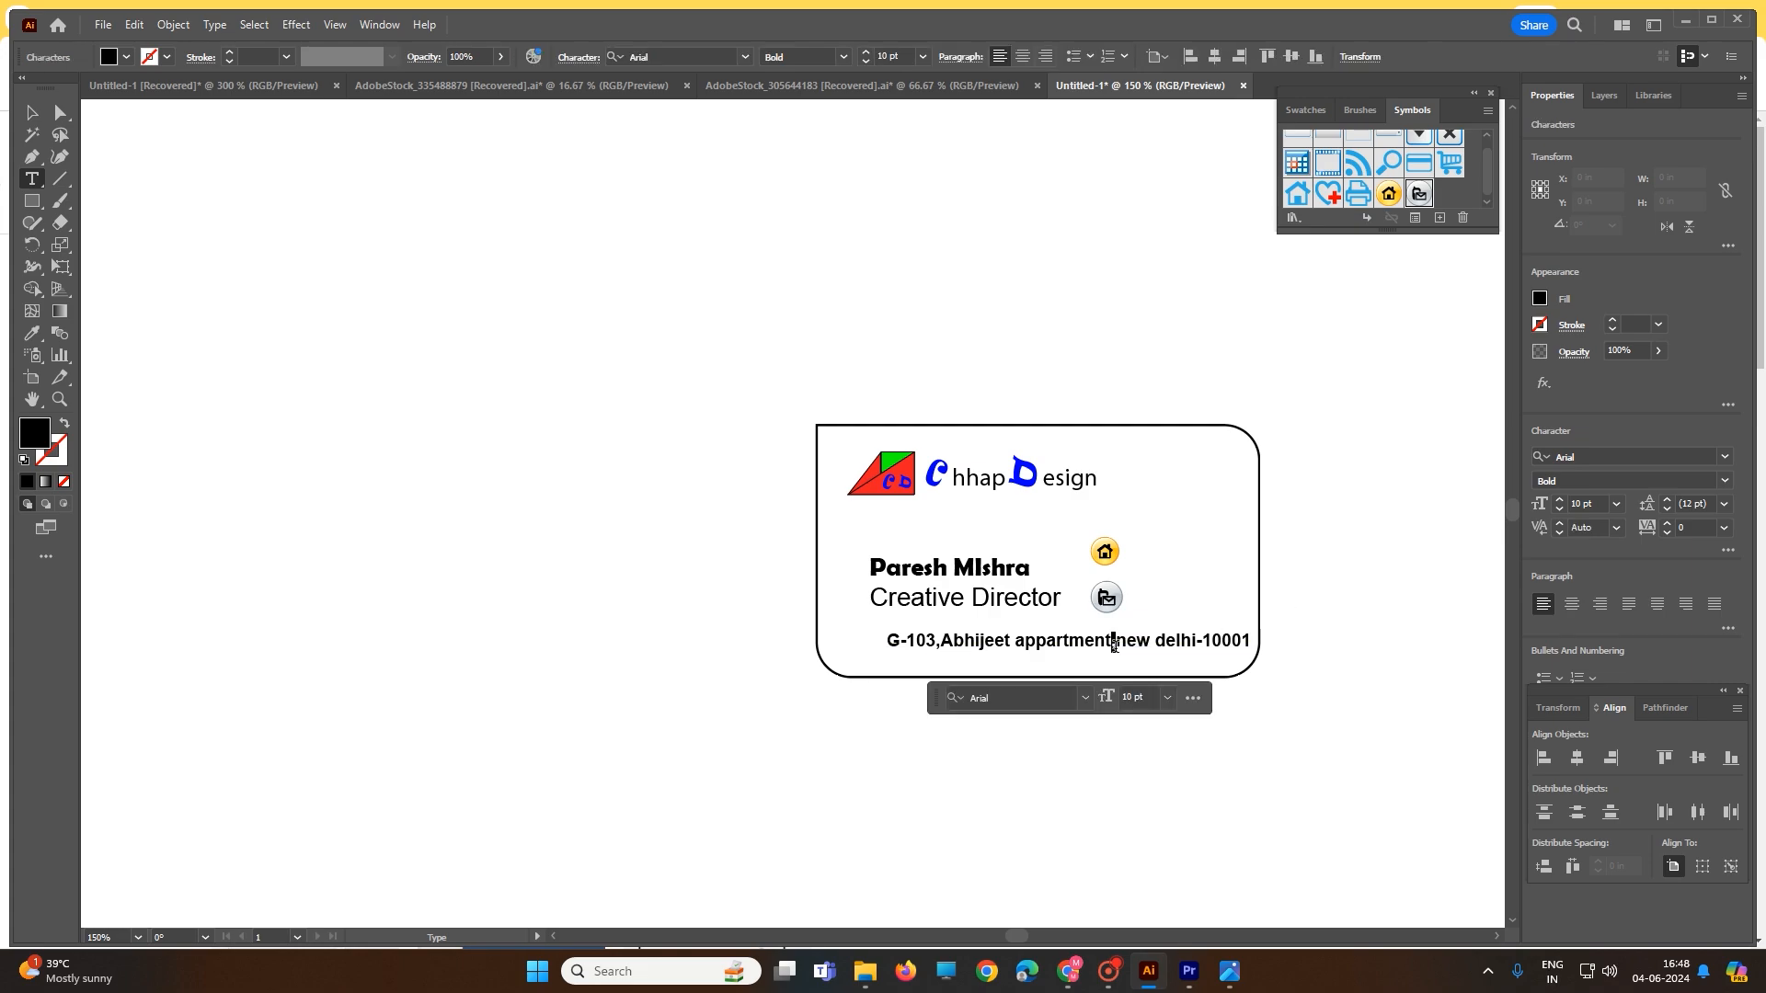
{"action": "left_click", "coordinate": [1167, 697]}
{"action": "left_click", "coordinate": [1205, 442]}
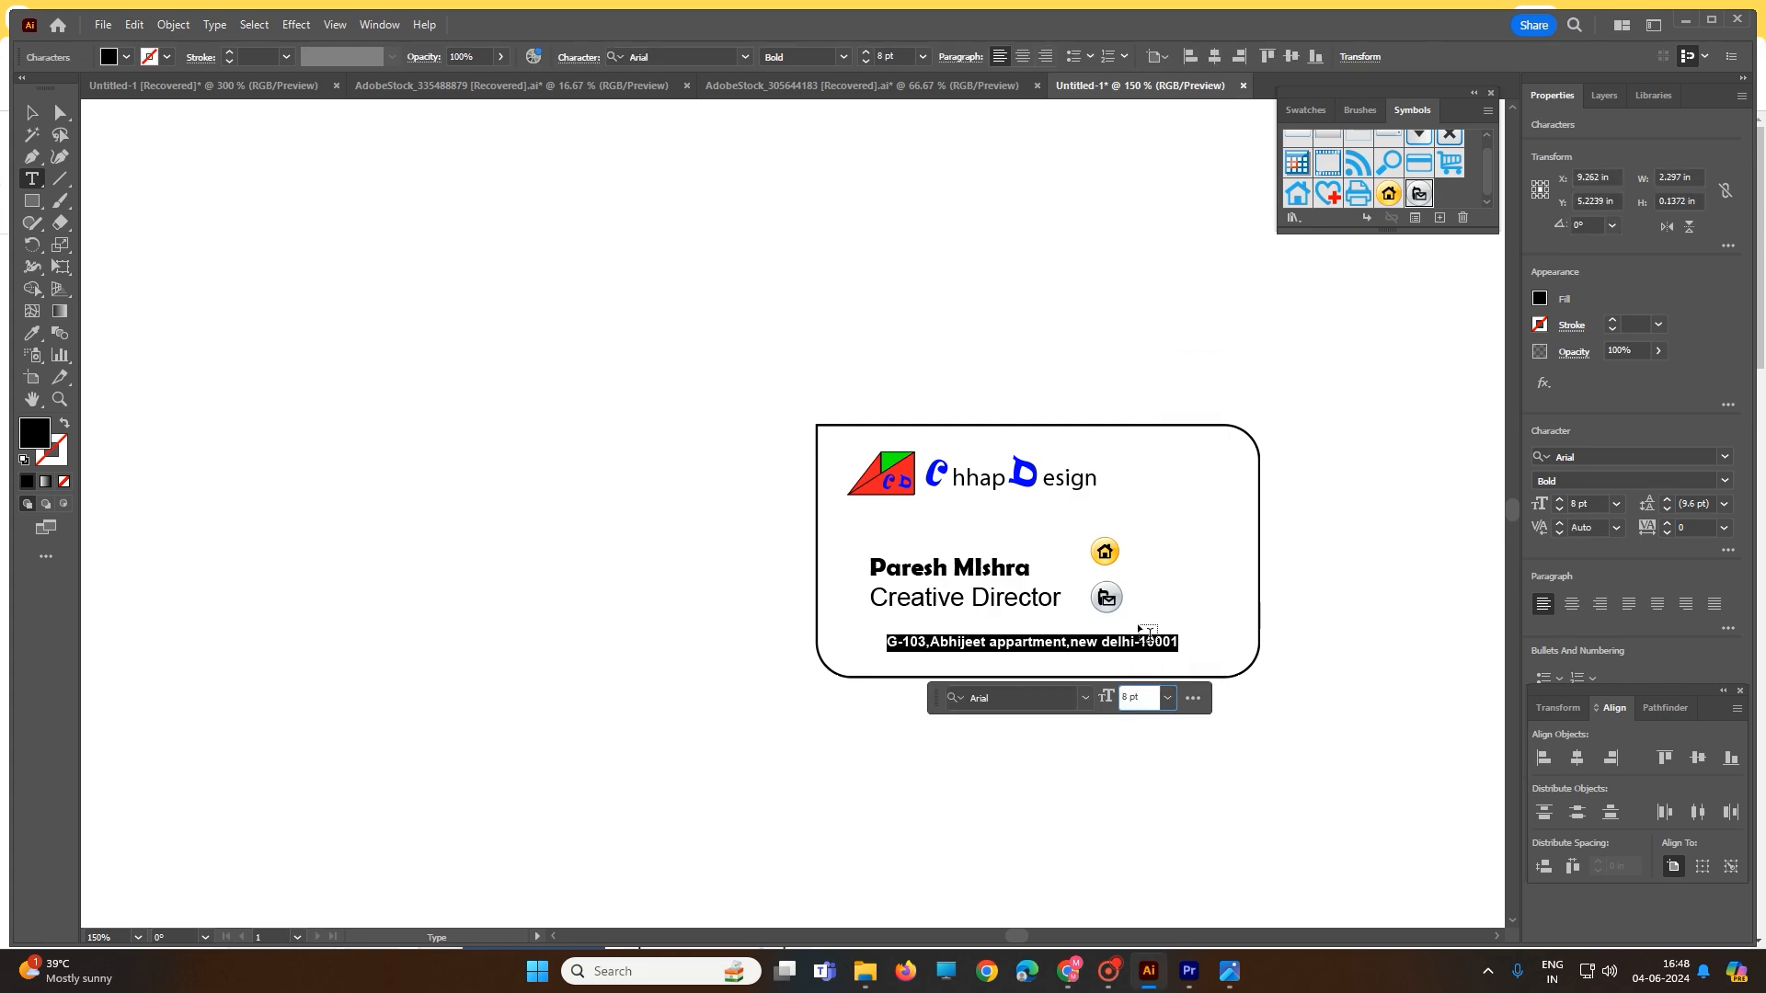
- Nudge the address line slightly lower on the card
{"action": "left_click", "coordinate": [31, 112]}
{"action": "left_click", "coordinate": [855, 635]}
{"action": "left_click_drag", "start_coordinate": [909, 643], "coordinate": [911, 653]}
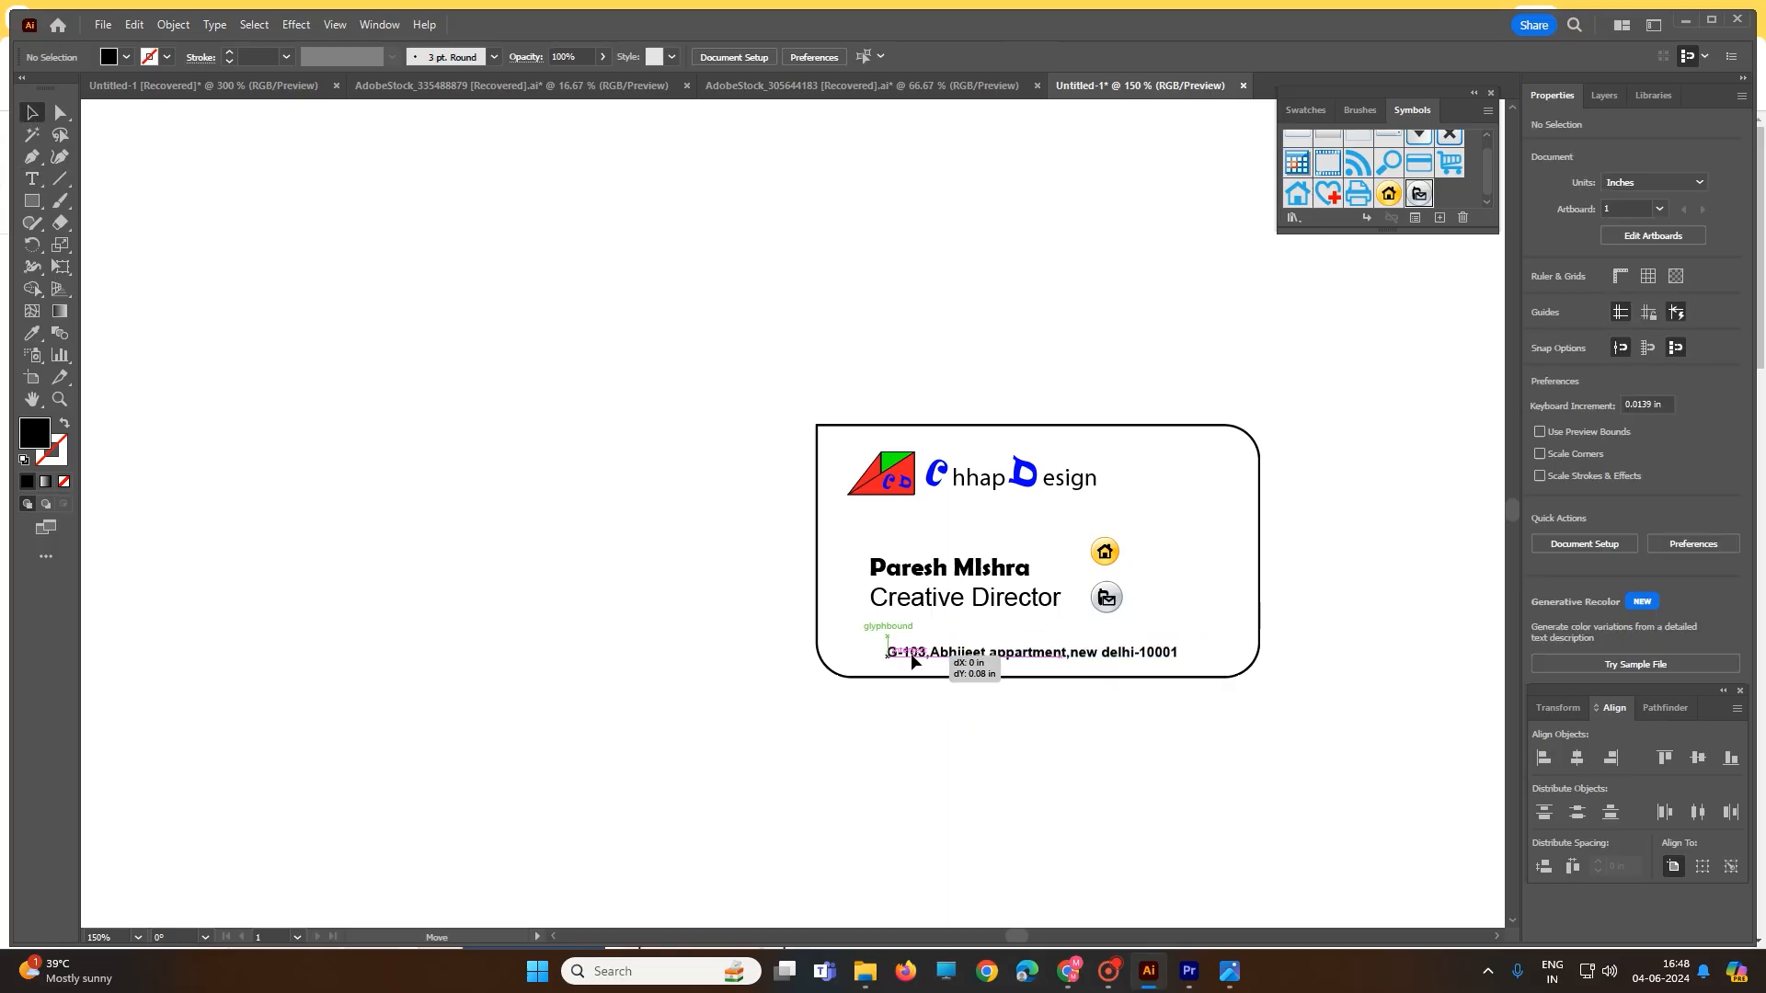
{"action": "left_click", "coordinate": [906, 635]}
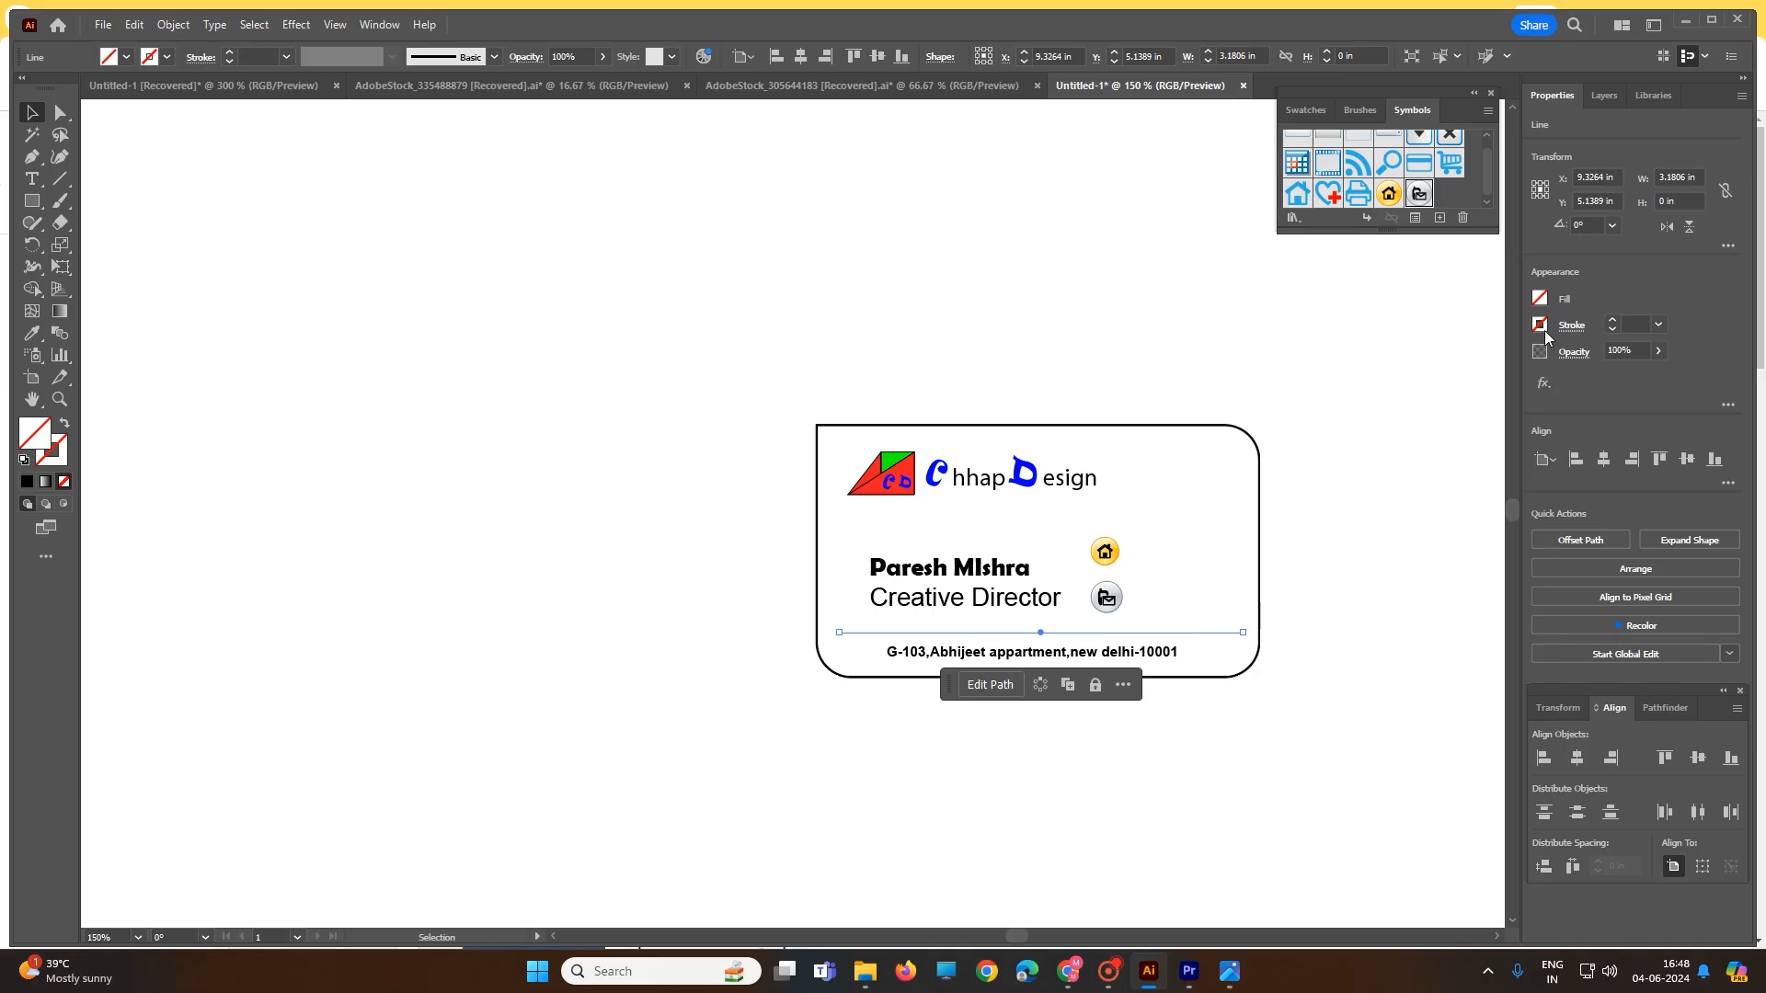
- Give the divider line above the address a 1 pt black stroke
{"action": "left_click", "coordinate": [1612, 319]}
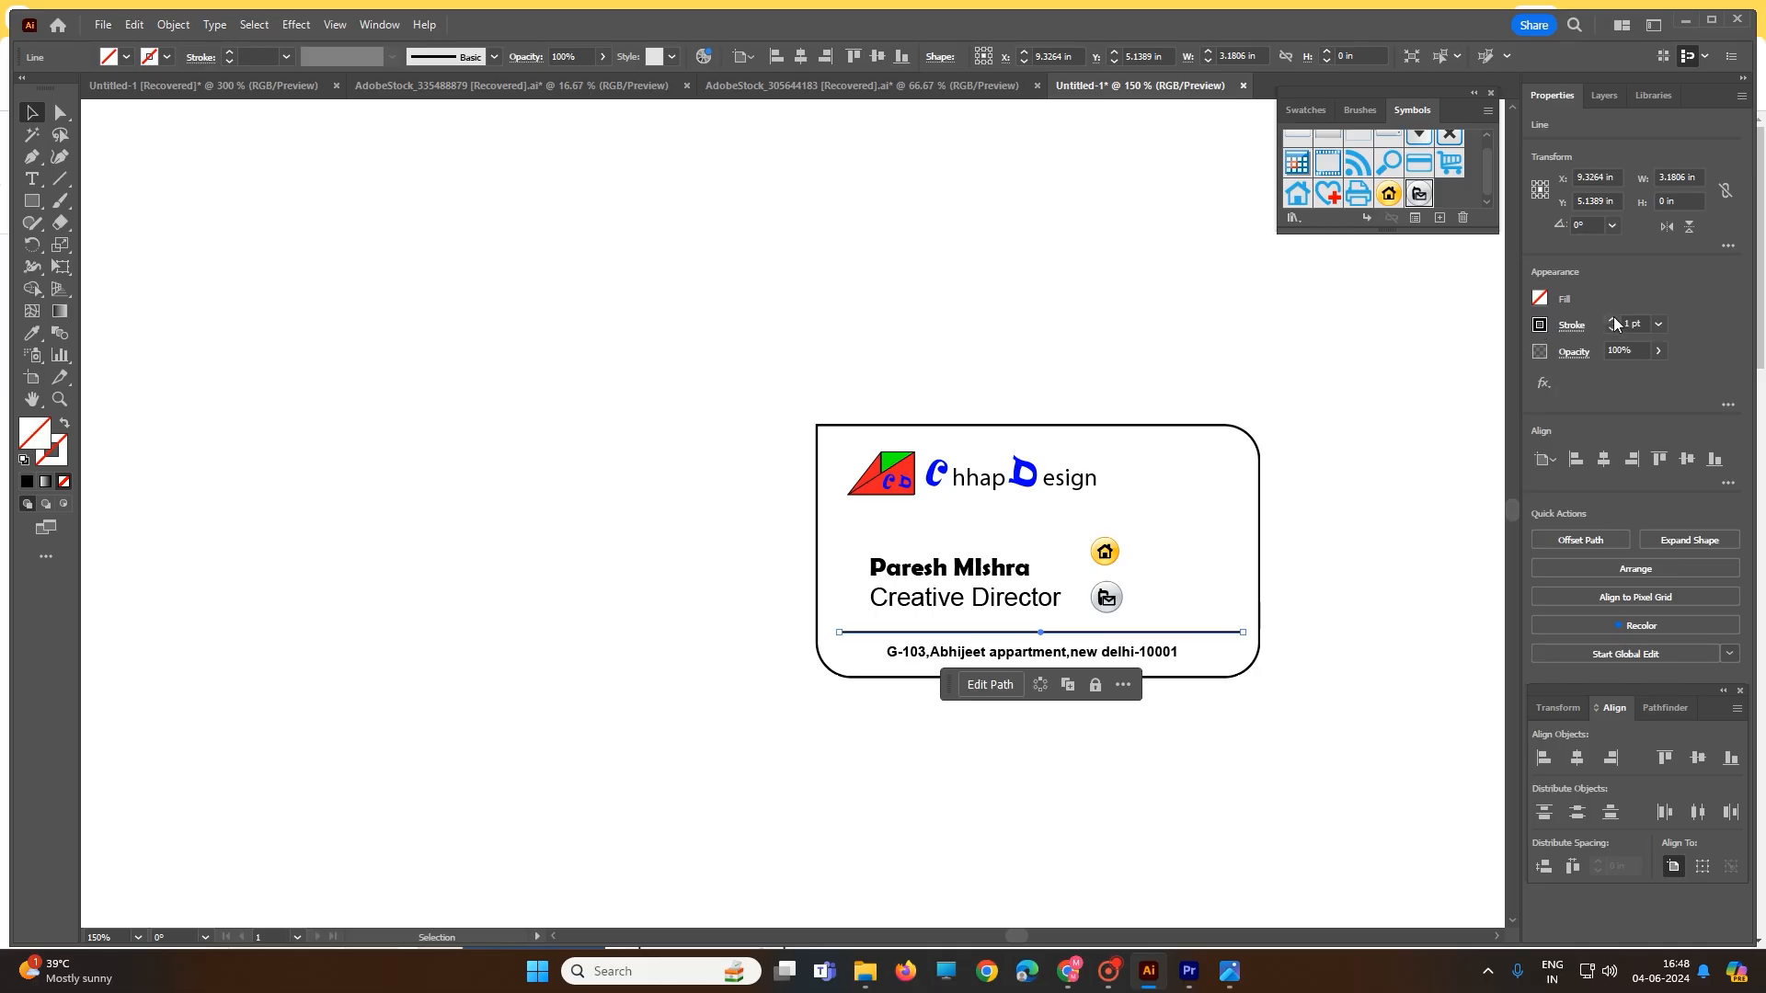
{"action": "left_click", "coordinate": [1440, 502]}
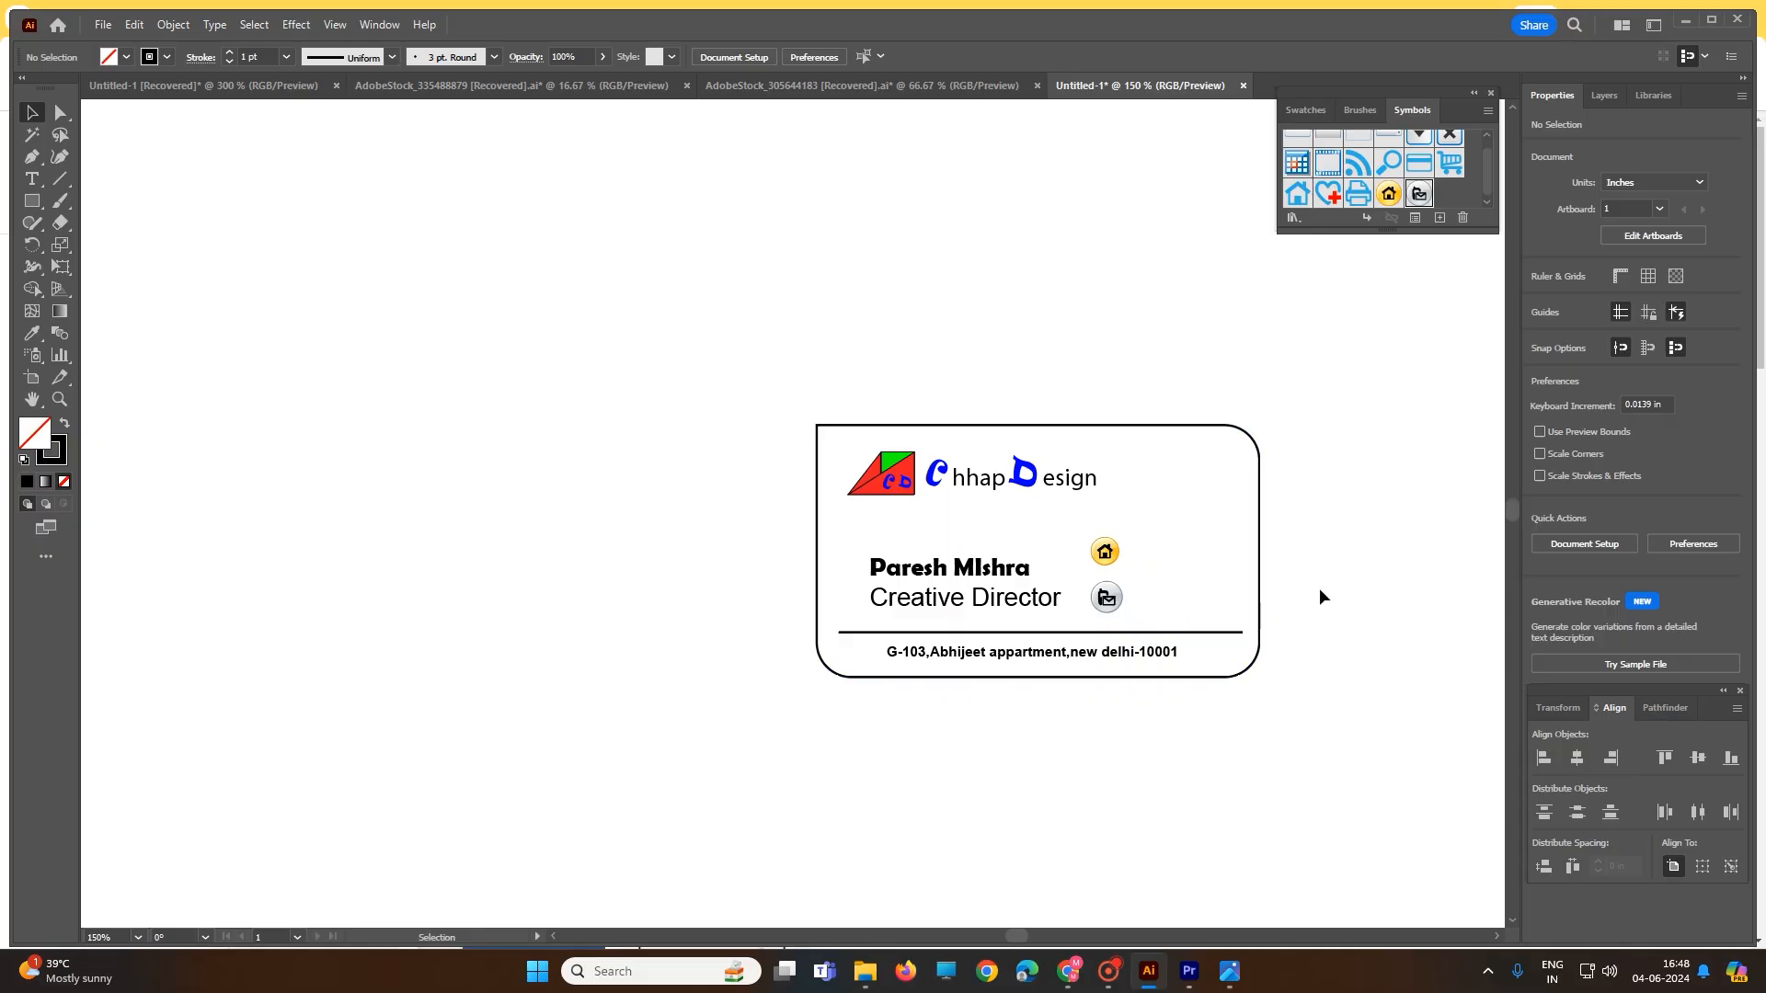
- Paste the contact icon set and delete the blue rectangle that came with it
{"action": "key", "text": "ctrl+v"}
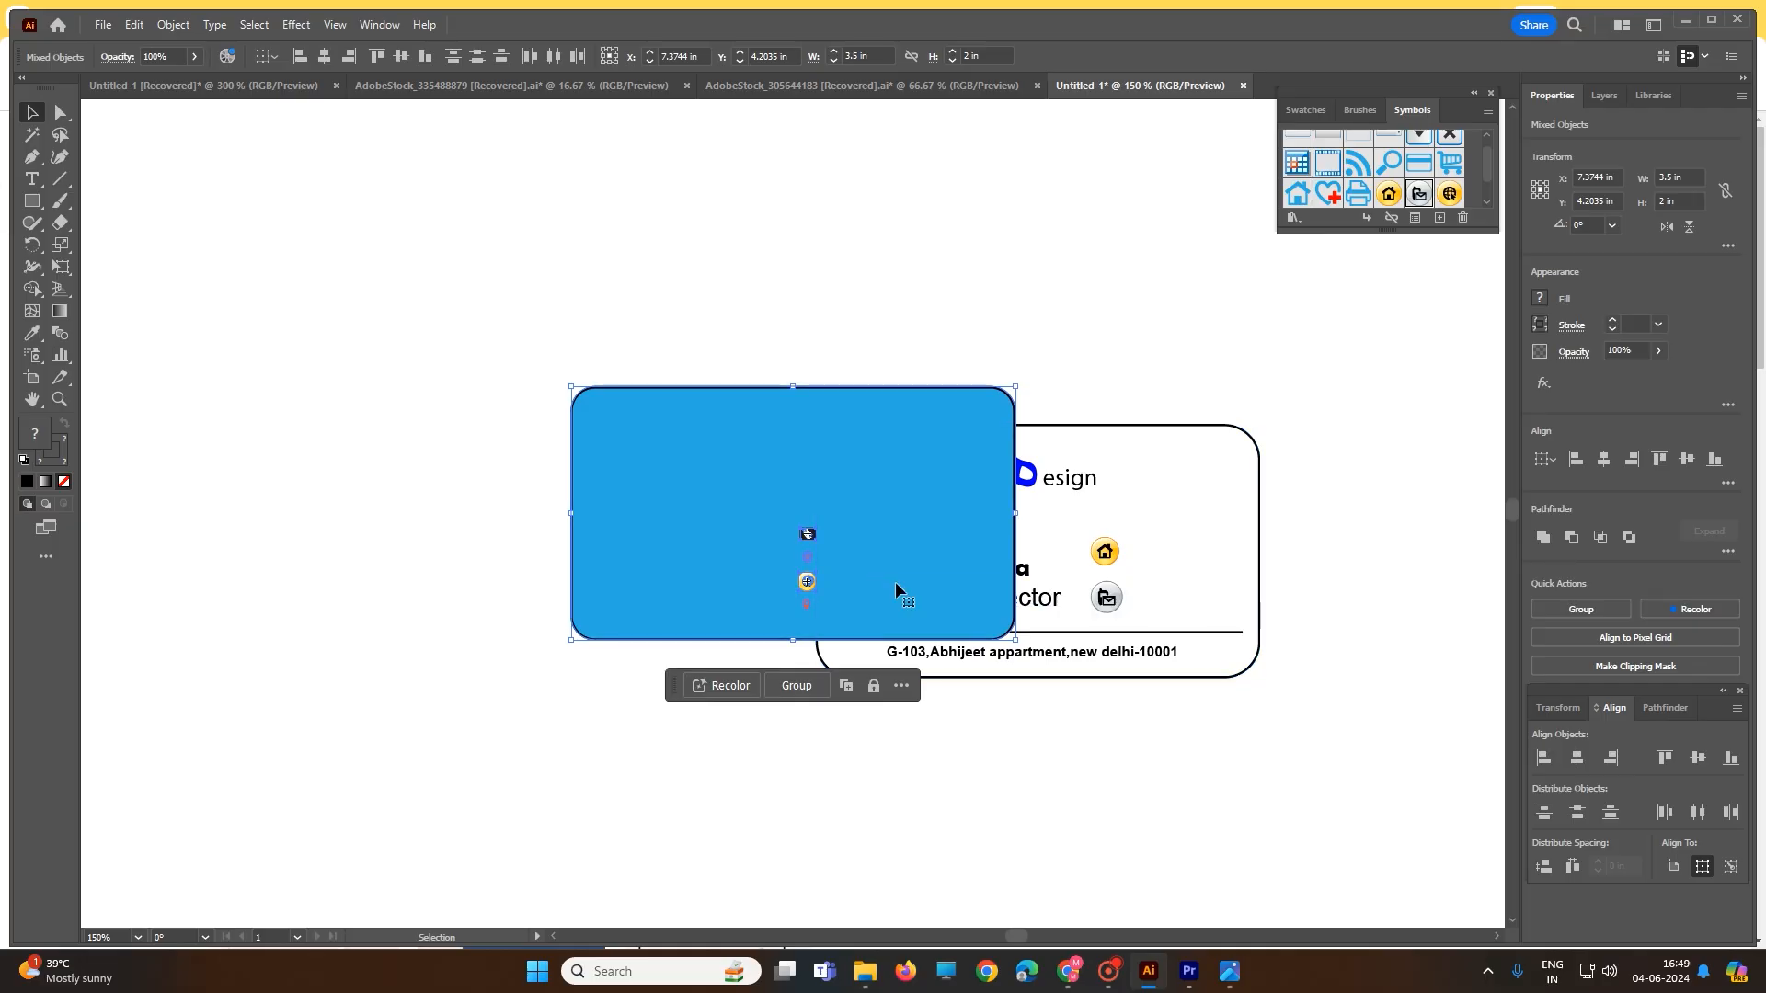
{"action": "left_click", "coordinate": [831, 322]}
{"action": "left_click_drag", "start_coordinate": [802, 395], "coordinate": [425, 370]}
{"action": "key", "text": "Delete"}
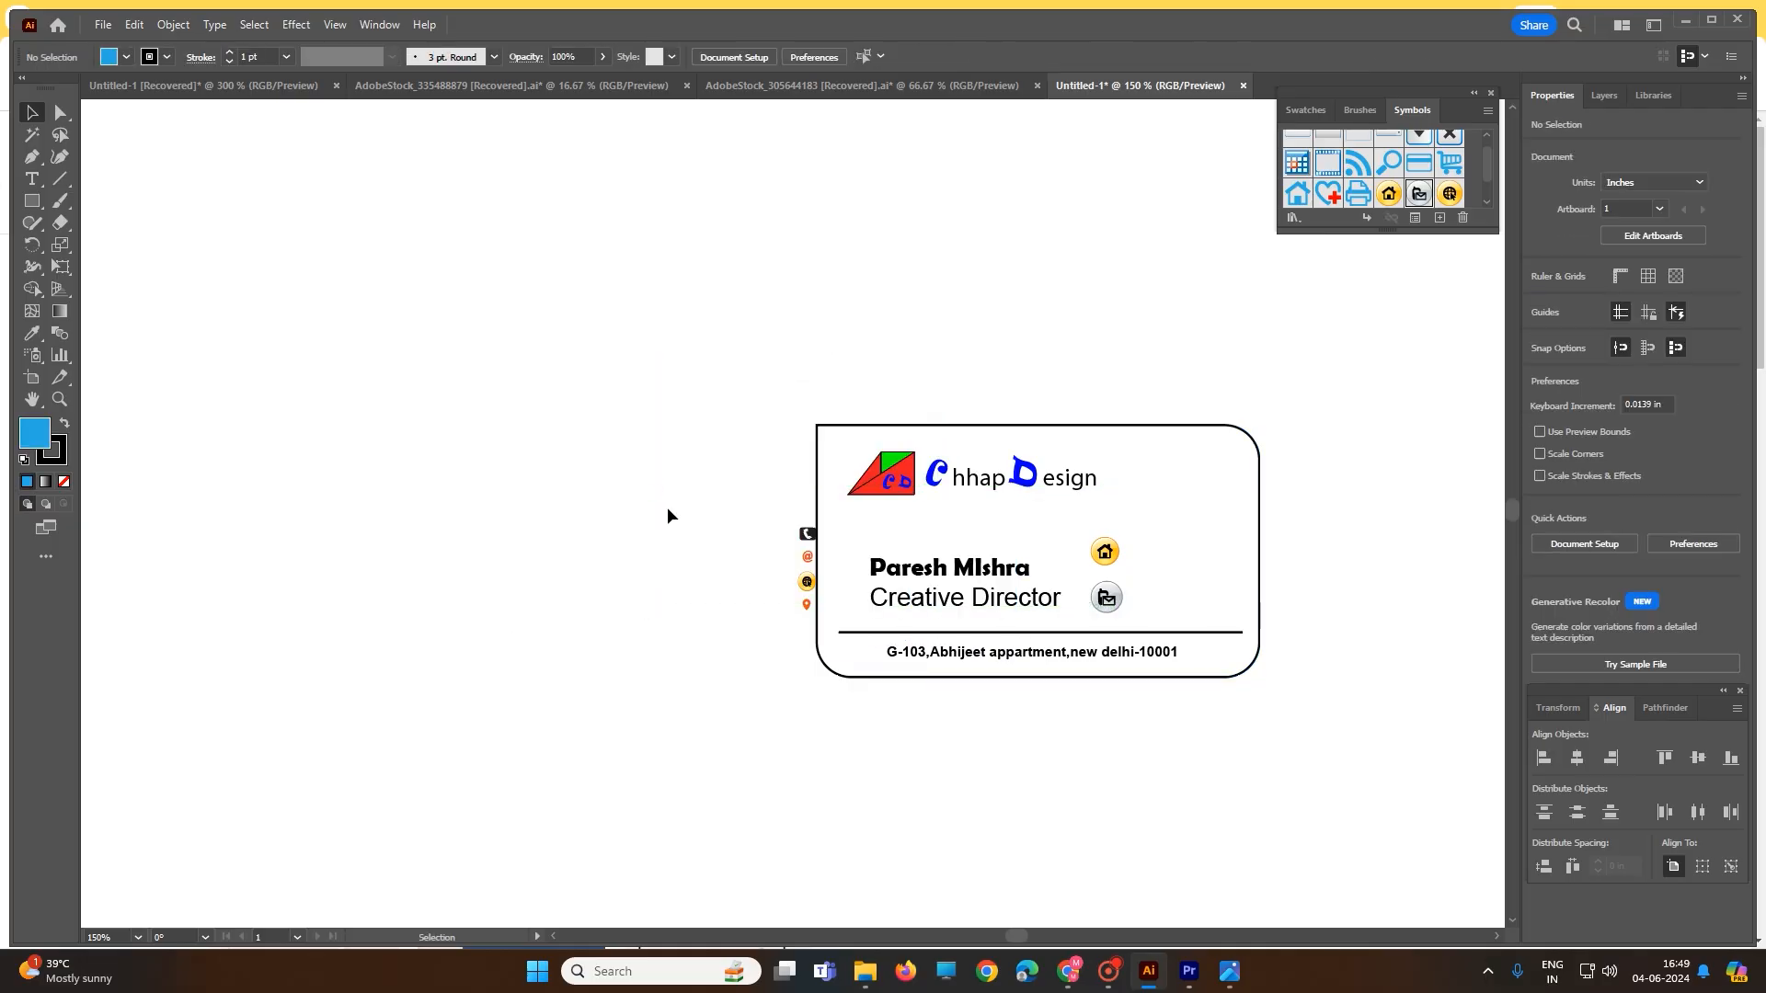
- Marquee-select the small phone, email and location icons beside the card to check them
{"action": "left_click_drag", "start_coordinate": [770, 508], "coordinate": [822, 626]}
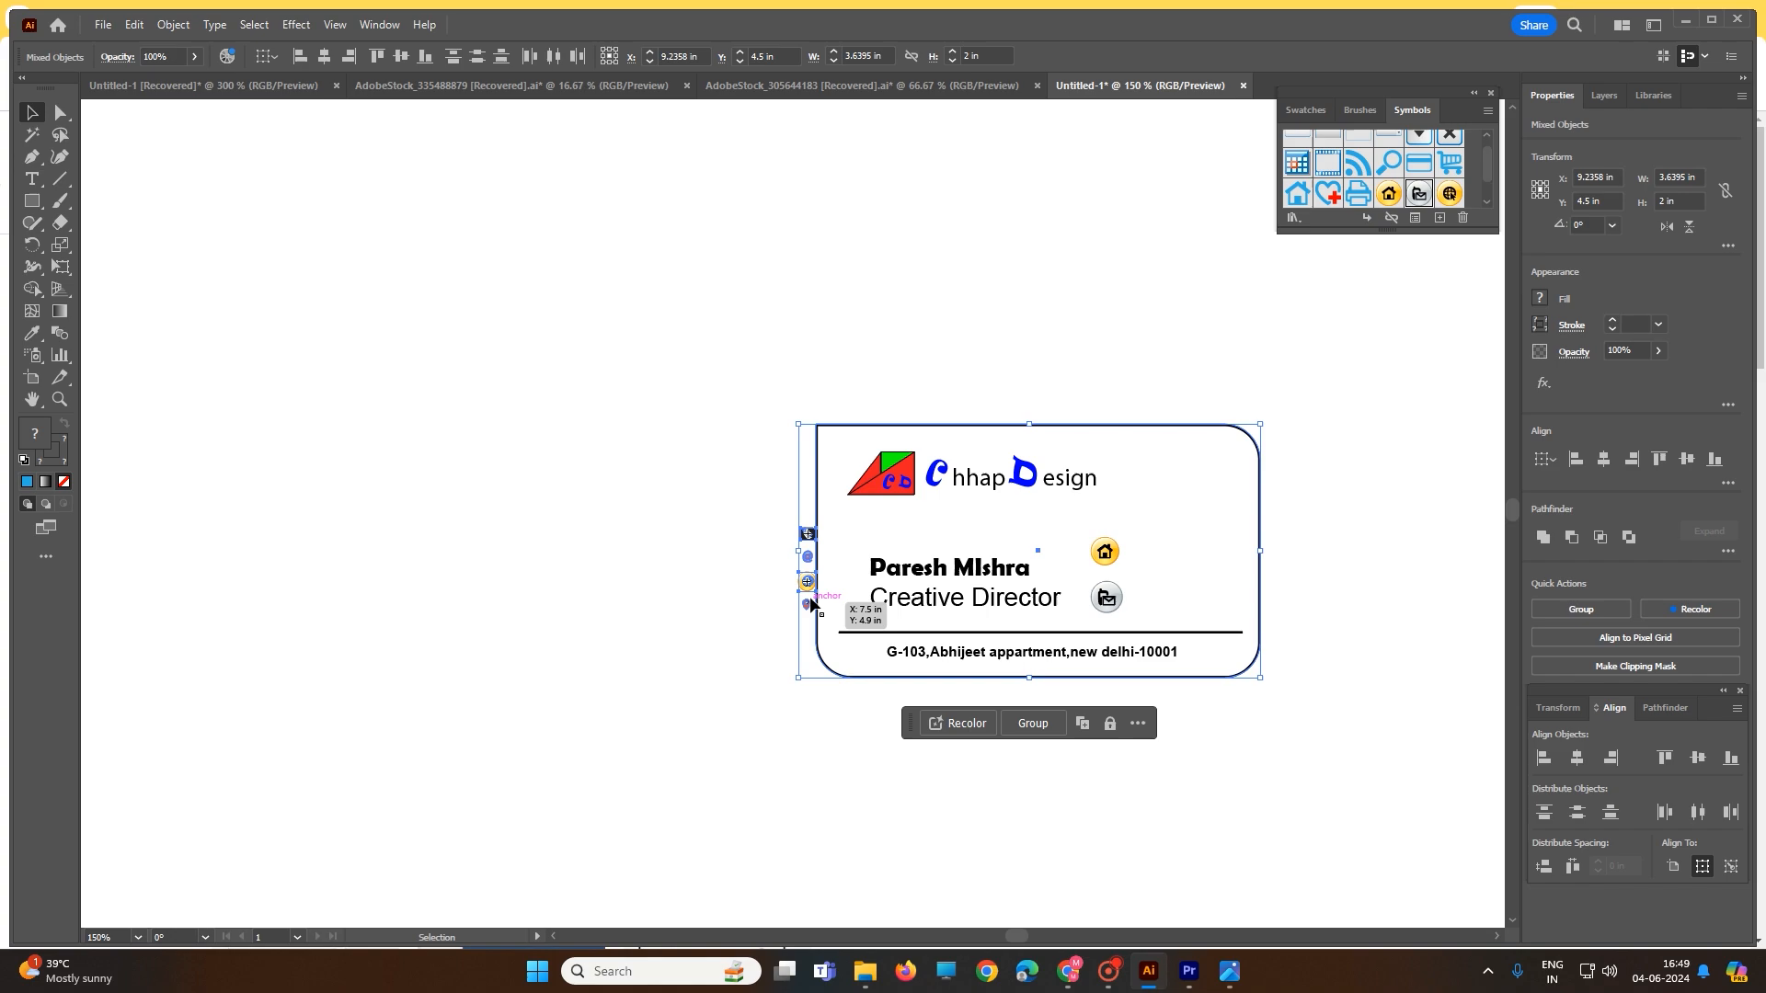
{"action": "left_click", "coordinate": [733, 599]}
{"action": "left_click_drag", "start_coordinate": [804, 533], "coordinate": [825, 635]}
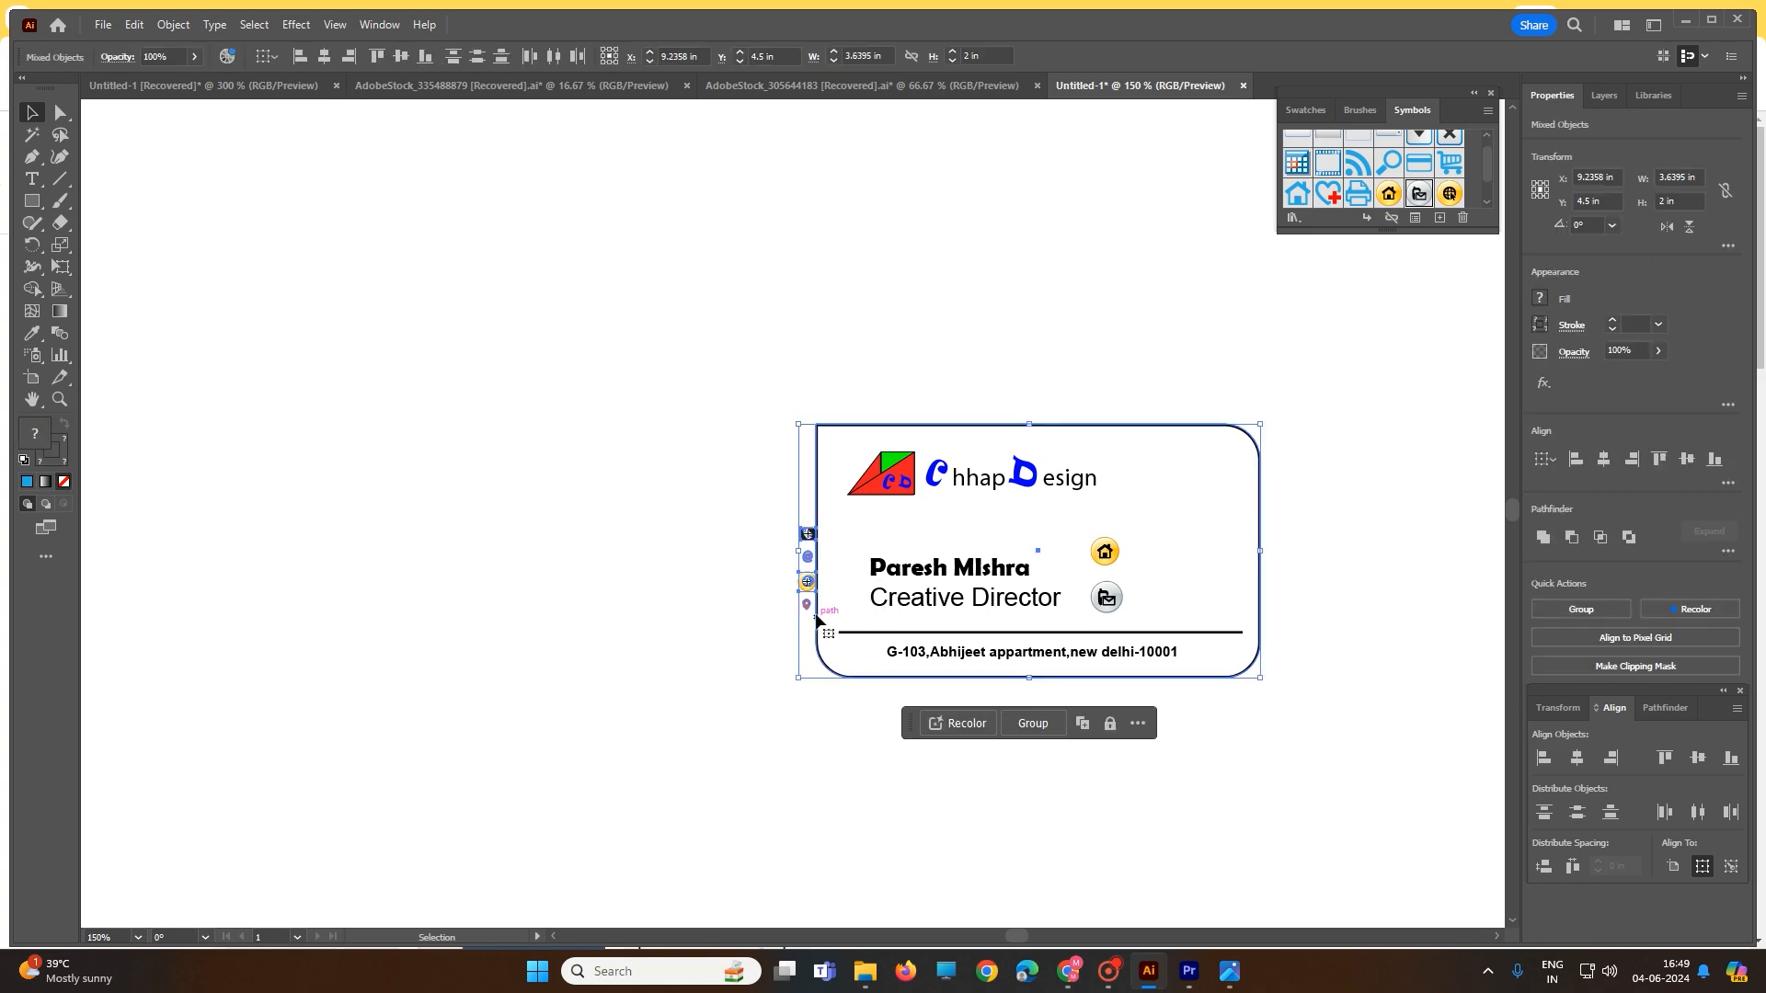
{"action": "left_click", "coordinate": [923, 749]}
- Move the location pin aside and delete the home and folder symbols from the card
{"action": "left_click", "coordinate": [807, 604]}
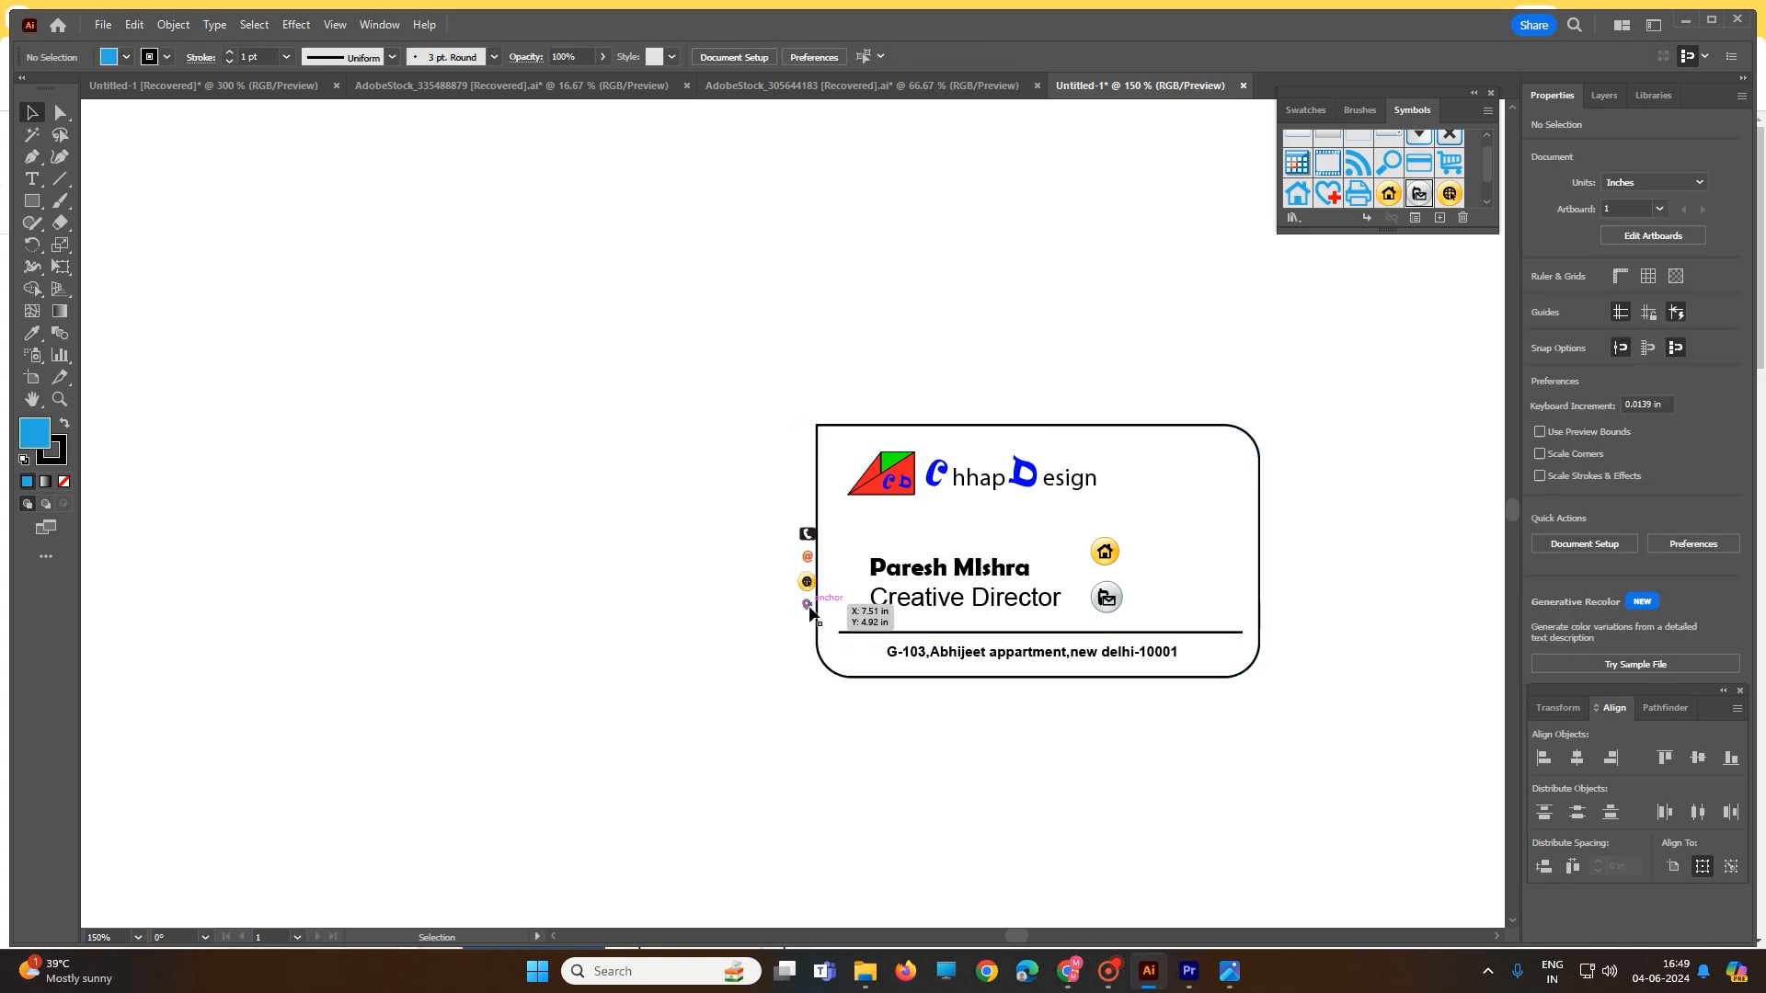
{"action": "left_click_drag", "start_coordinate": [807, 607], "coordinate": [1163, 614]}
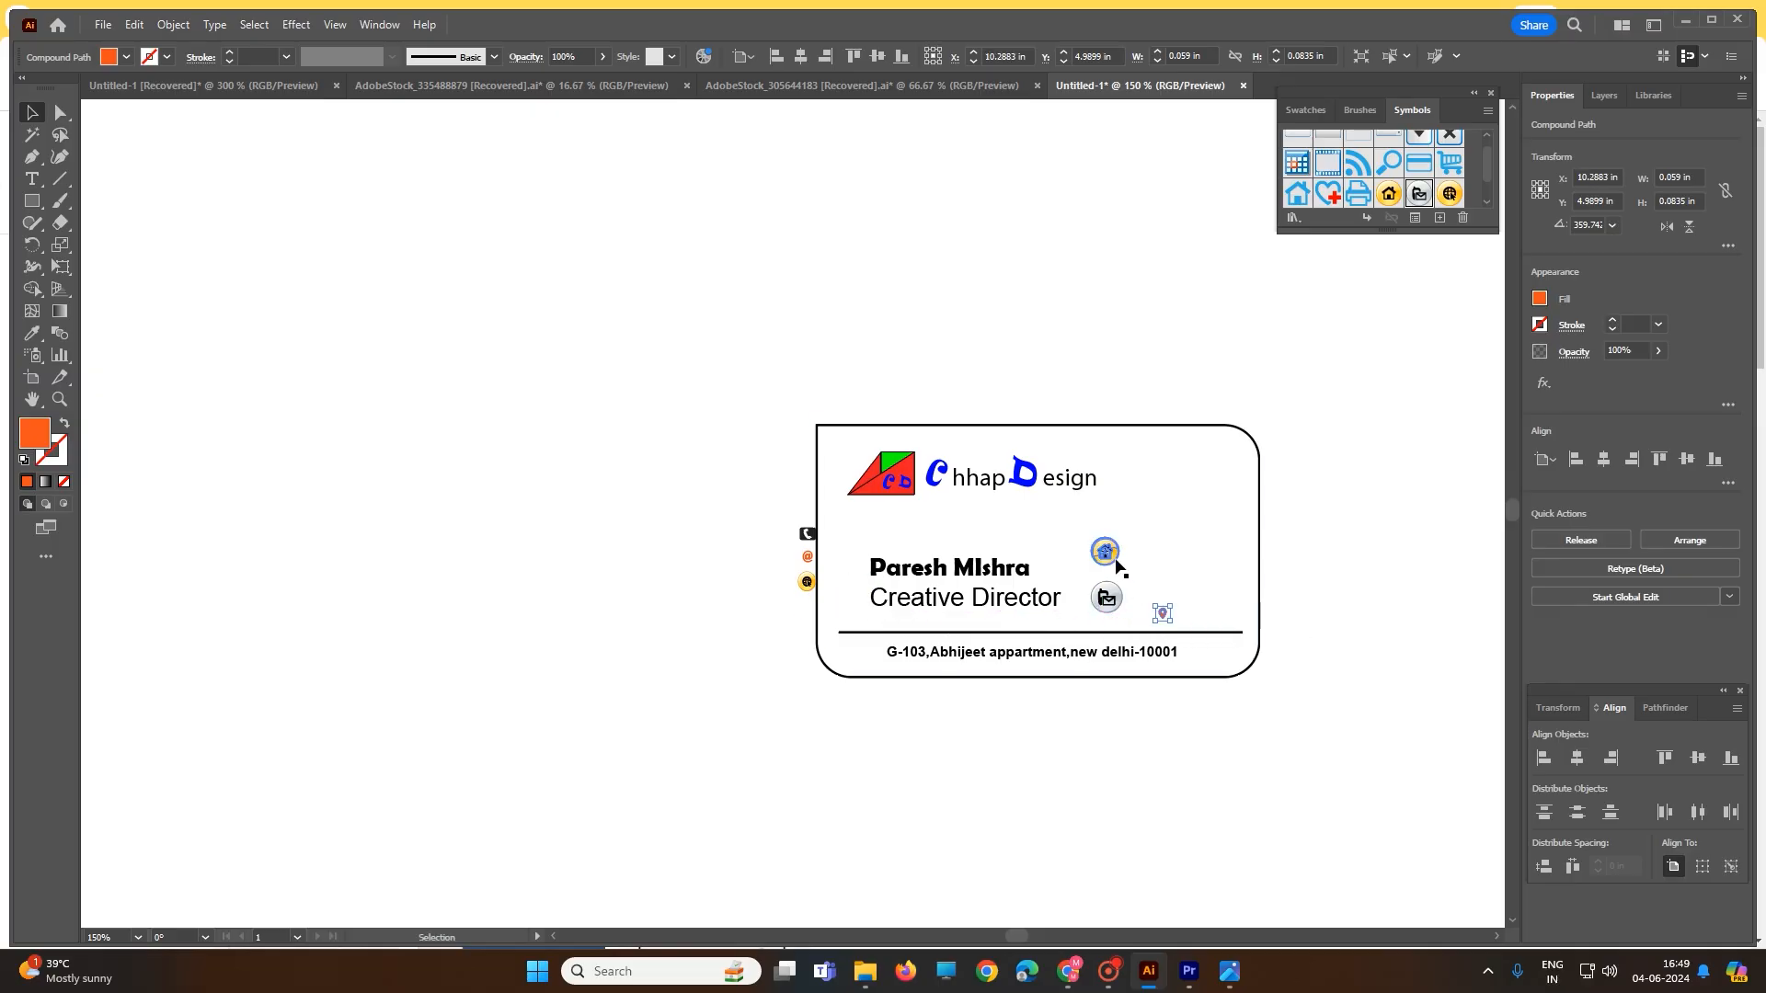
{"action": "left_click", "coordinate": [1107, 552]}
{"action": "key", "text": "Delete"}
{"action": "left_click", "coordinate": [1107, 598]}
{"action": "key", "text": "Delete"}
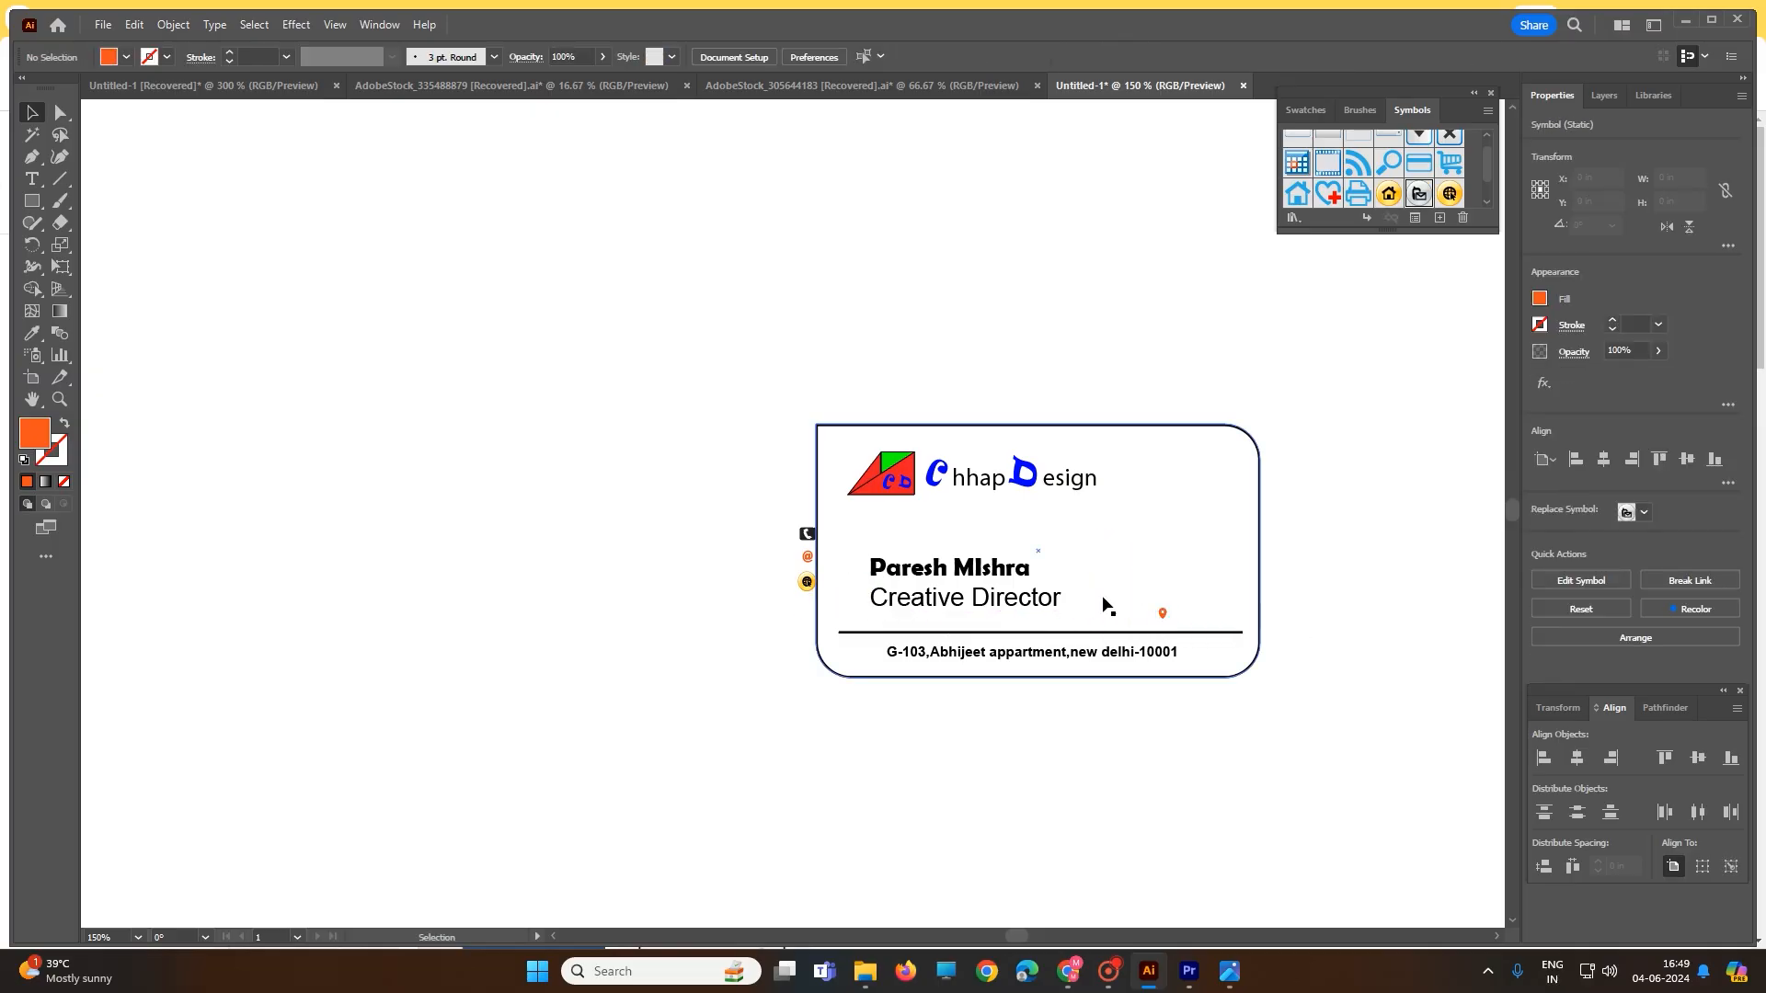
- Place the location pin before the address line and the globe icon beside Creative Director
{"action": "left_click_drag", "start_coordinate": [1164, 623], "coordinate": [872, 655]}
{"action": "left_click", "coordinate": [1329, 598]}
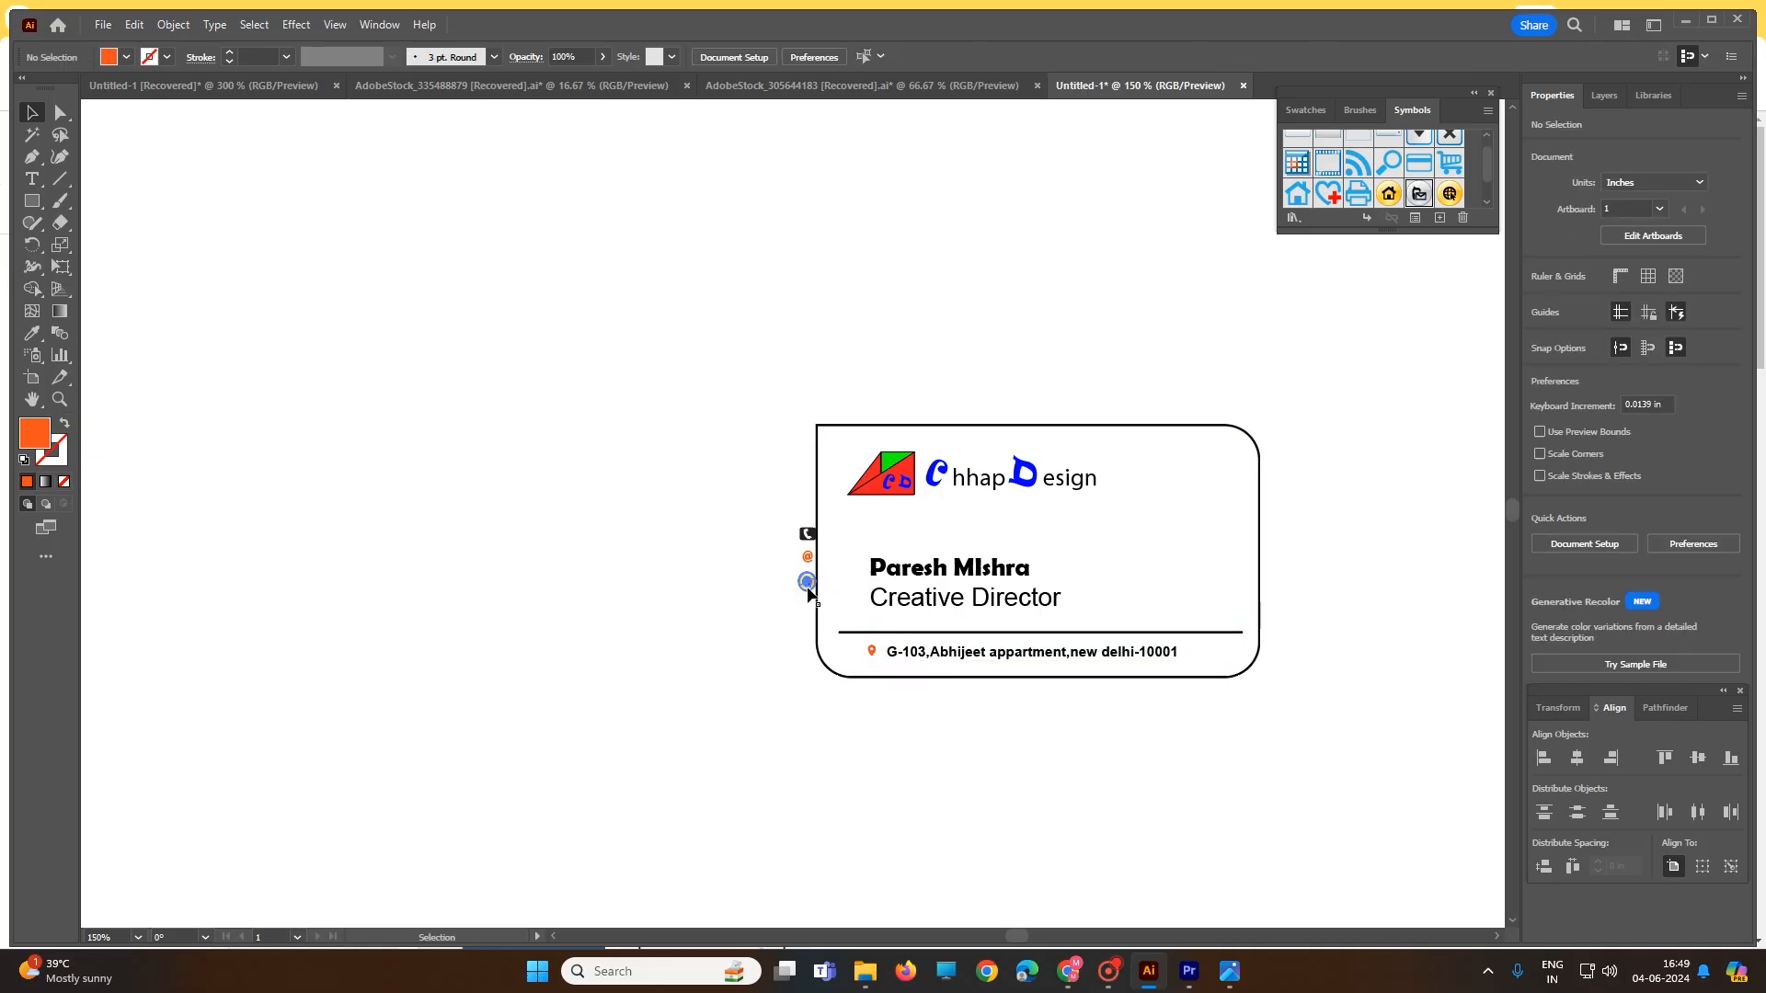
{"action": "left_click_drag", "start_coordinate": [806, 588], "coordinate": [1088, 606]}
{"action": "left_click", "coordinate": [31, 179]}
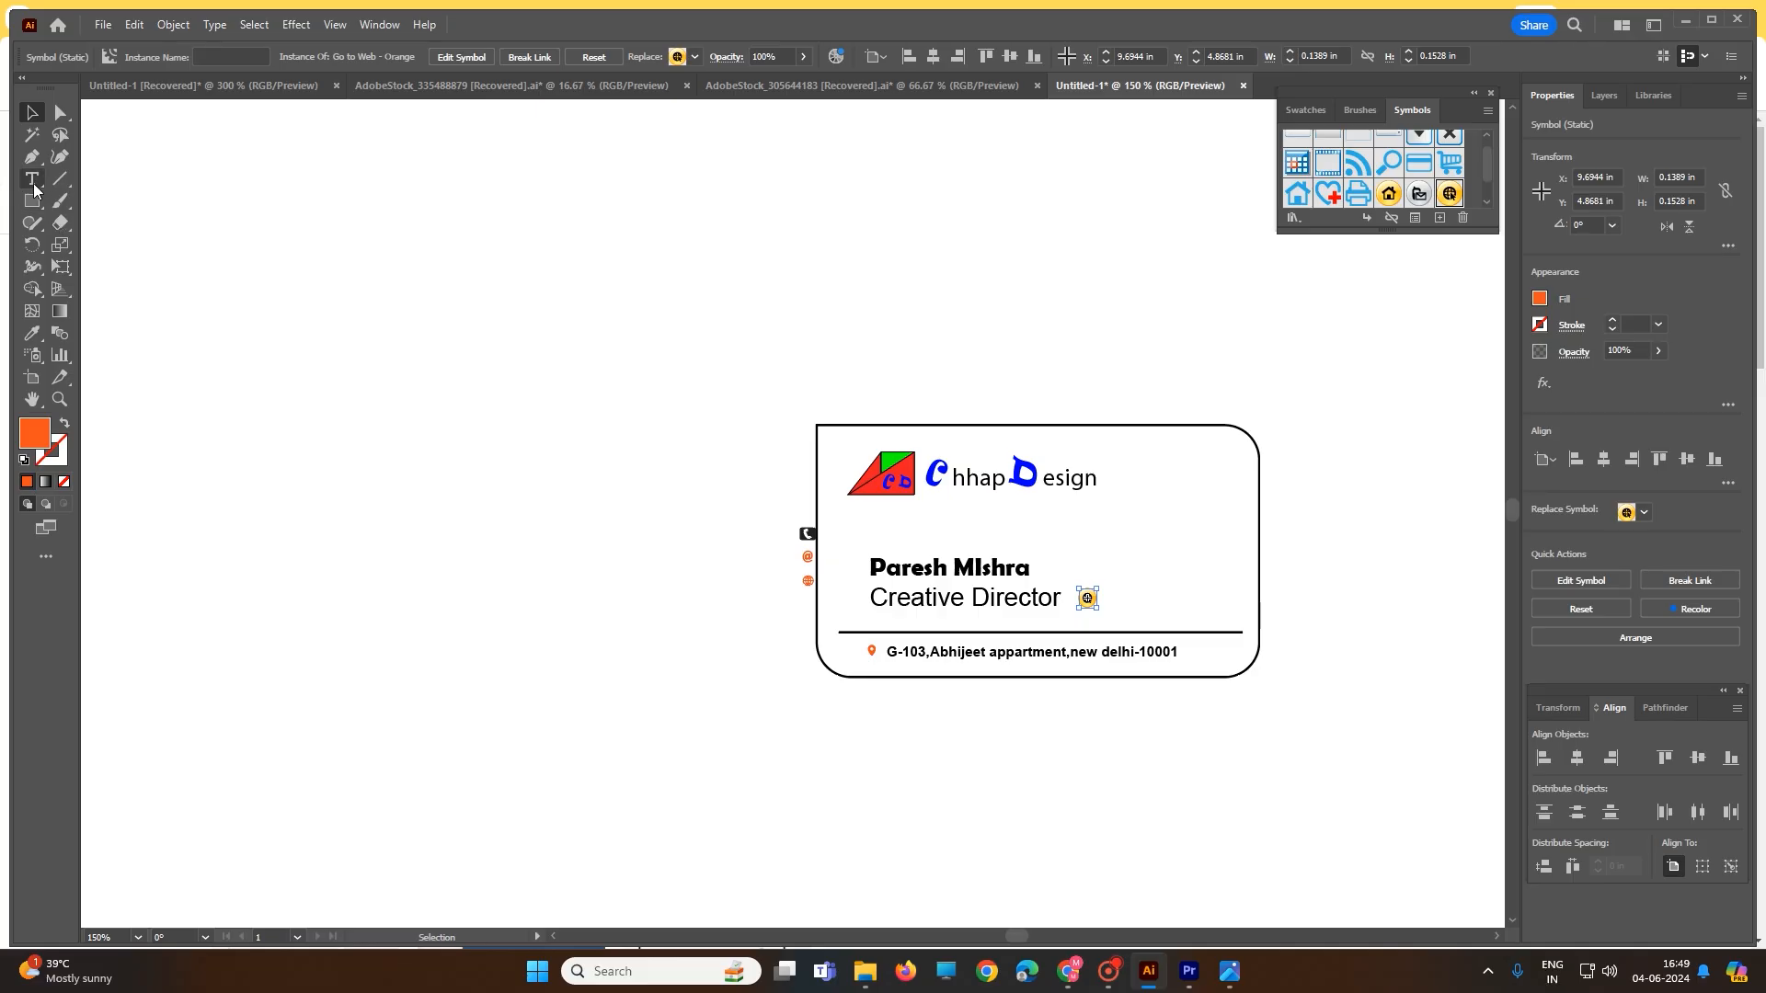
{"action": "left_click", "coordinate": [1122, 598]}
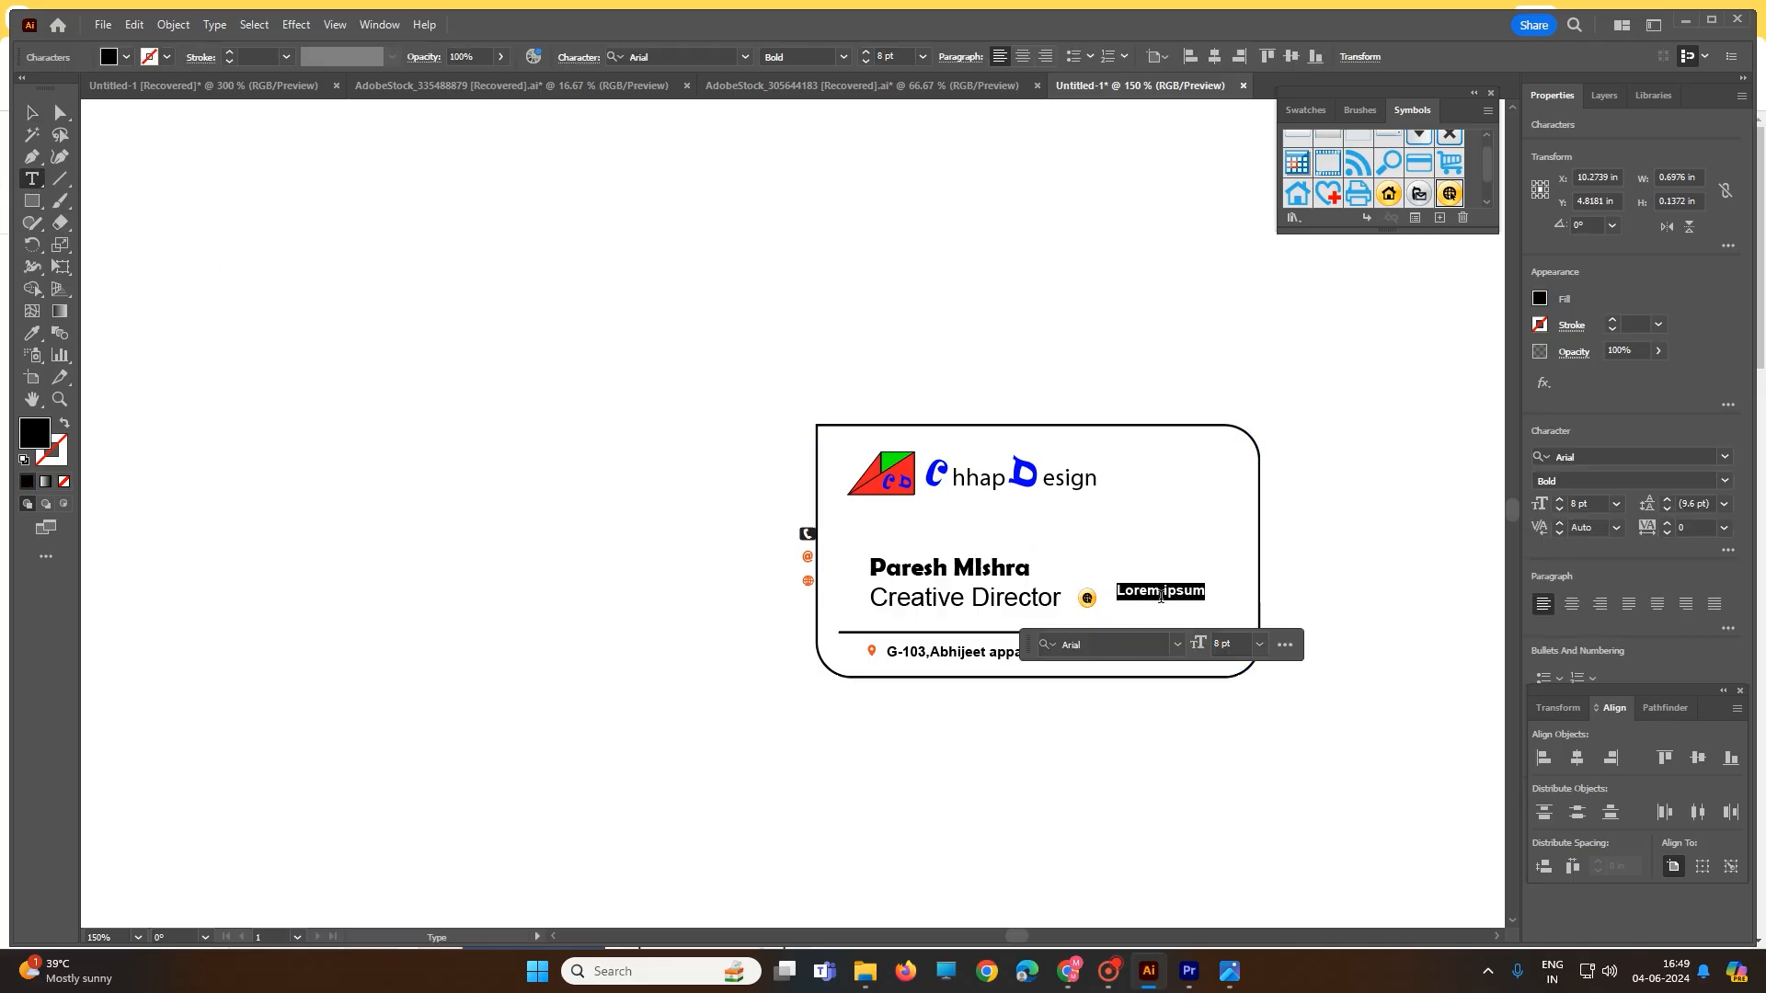
{"action": "left_click", "coordinate": [1135, 613]}
{"action": "triple_click", "coordinate": [1139, 591]}
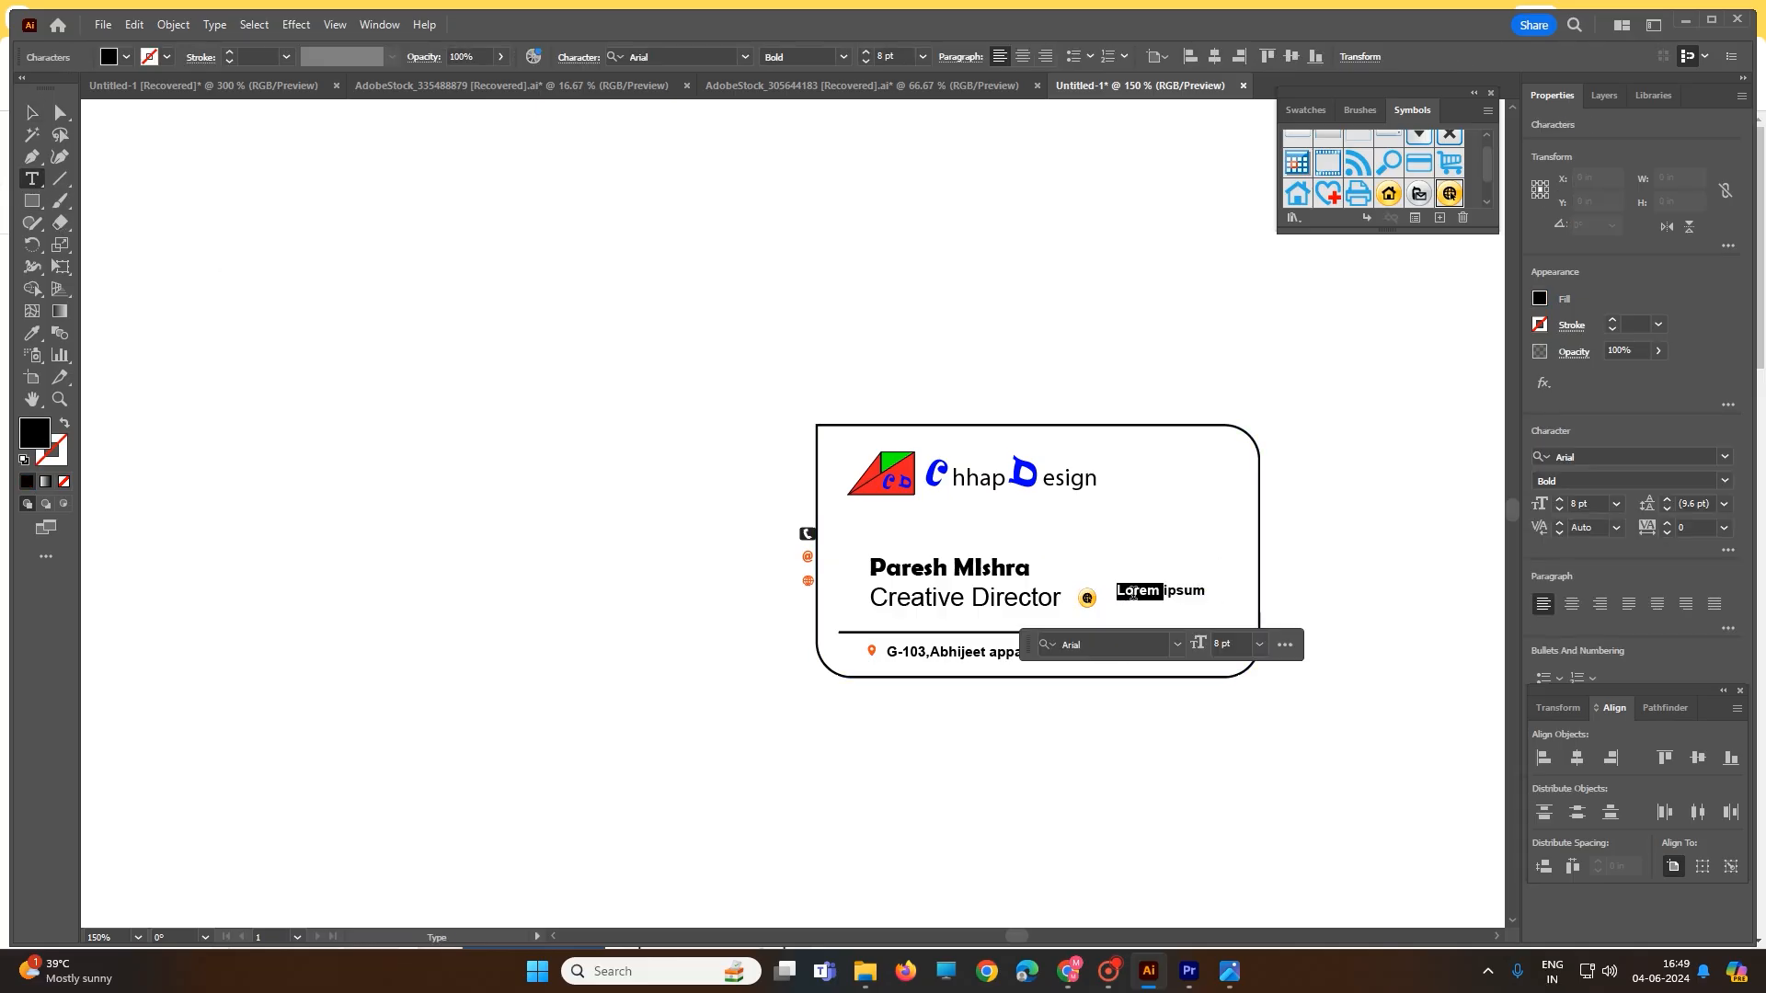
{"action": "type", "text": "www.chhapdesign.com"}
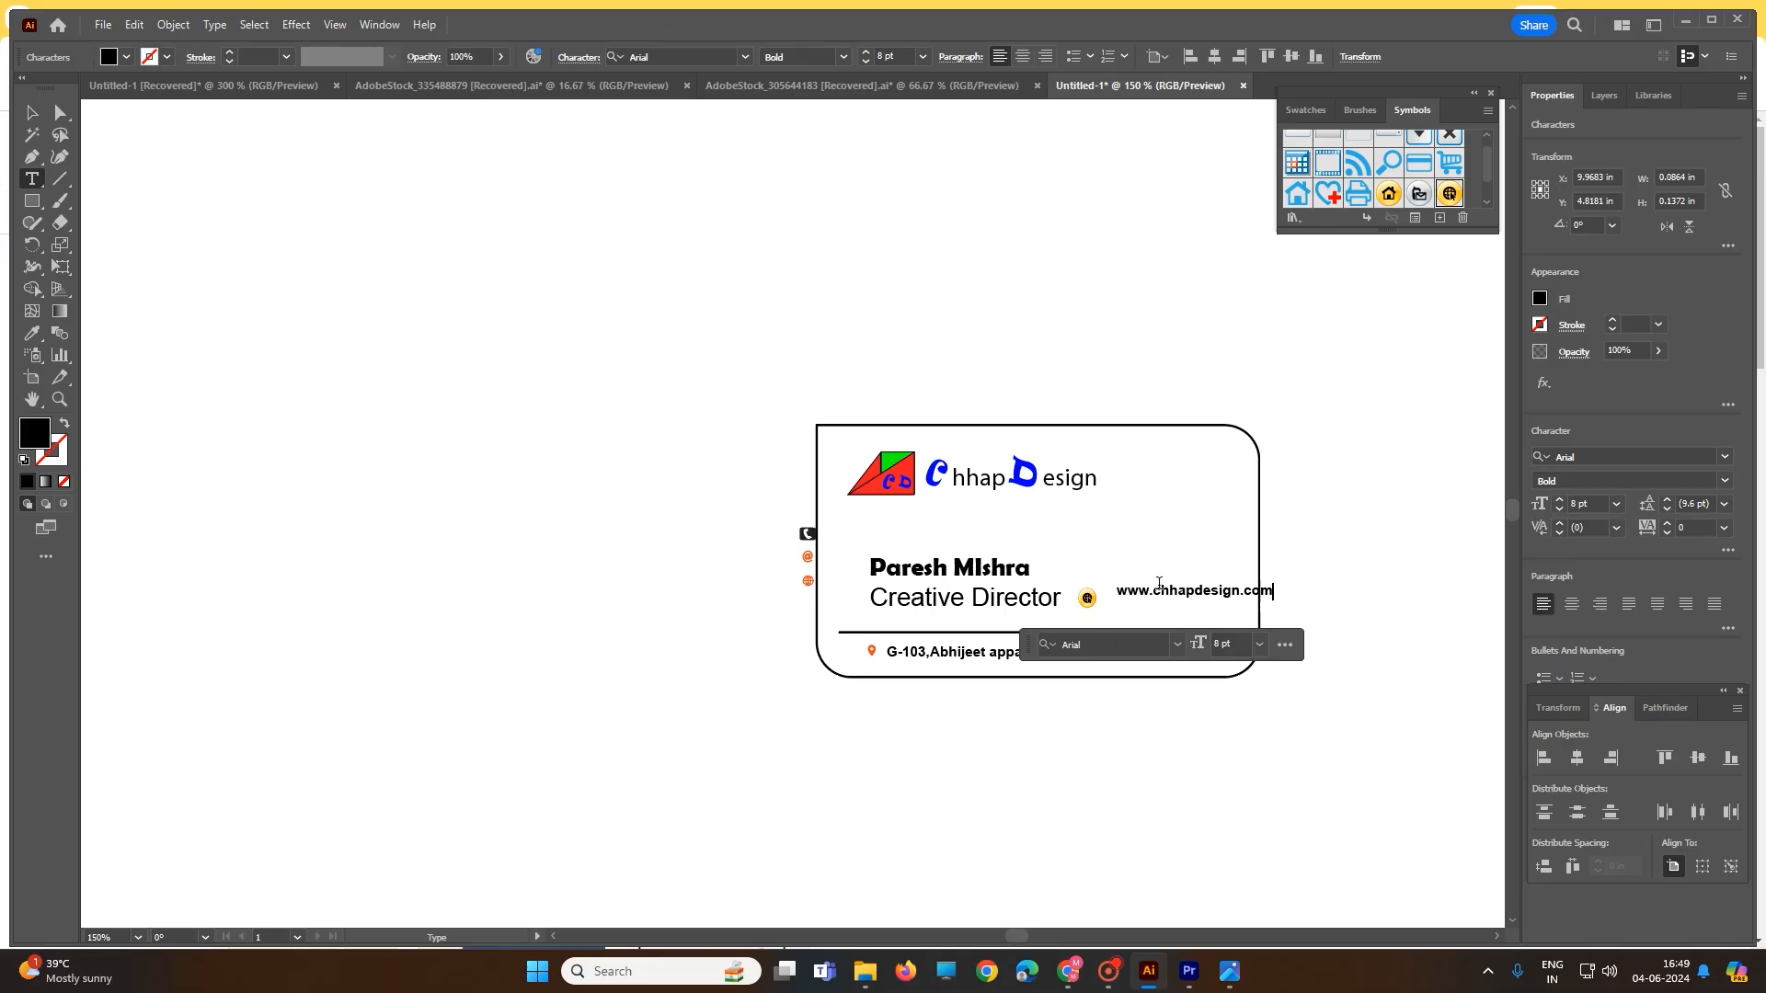
{"action": "left_click", "coordinate": [1348, 598], "text": "ctrl"}
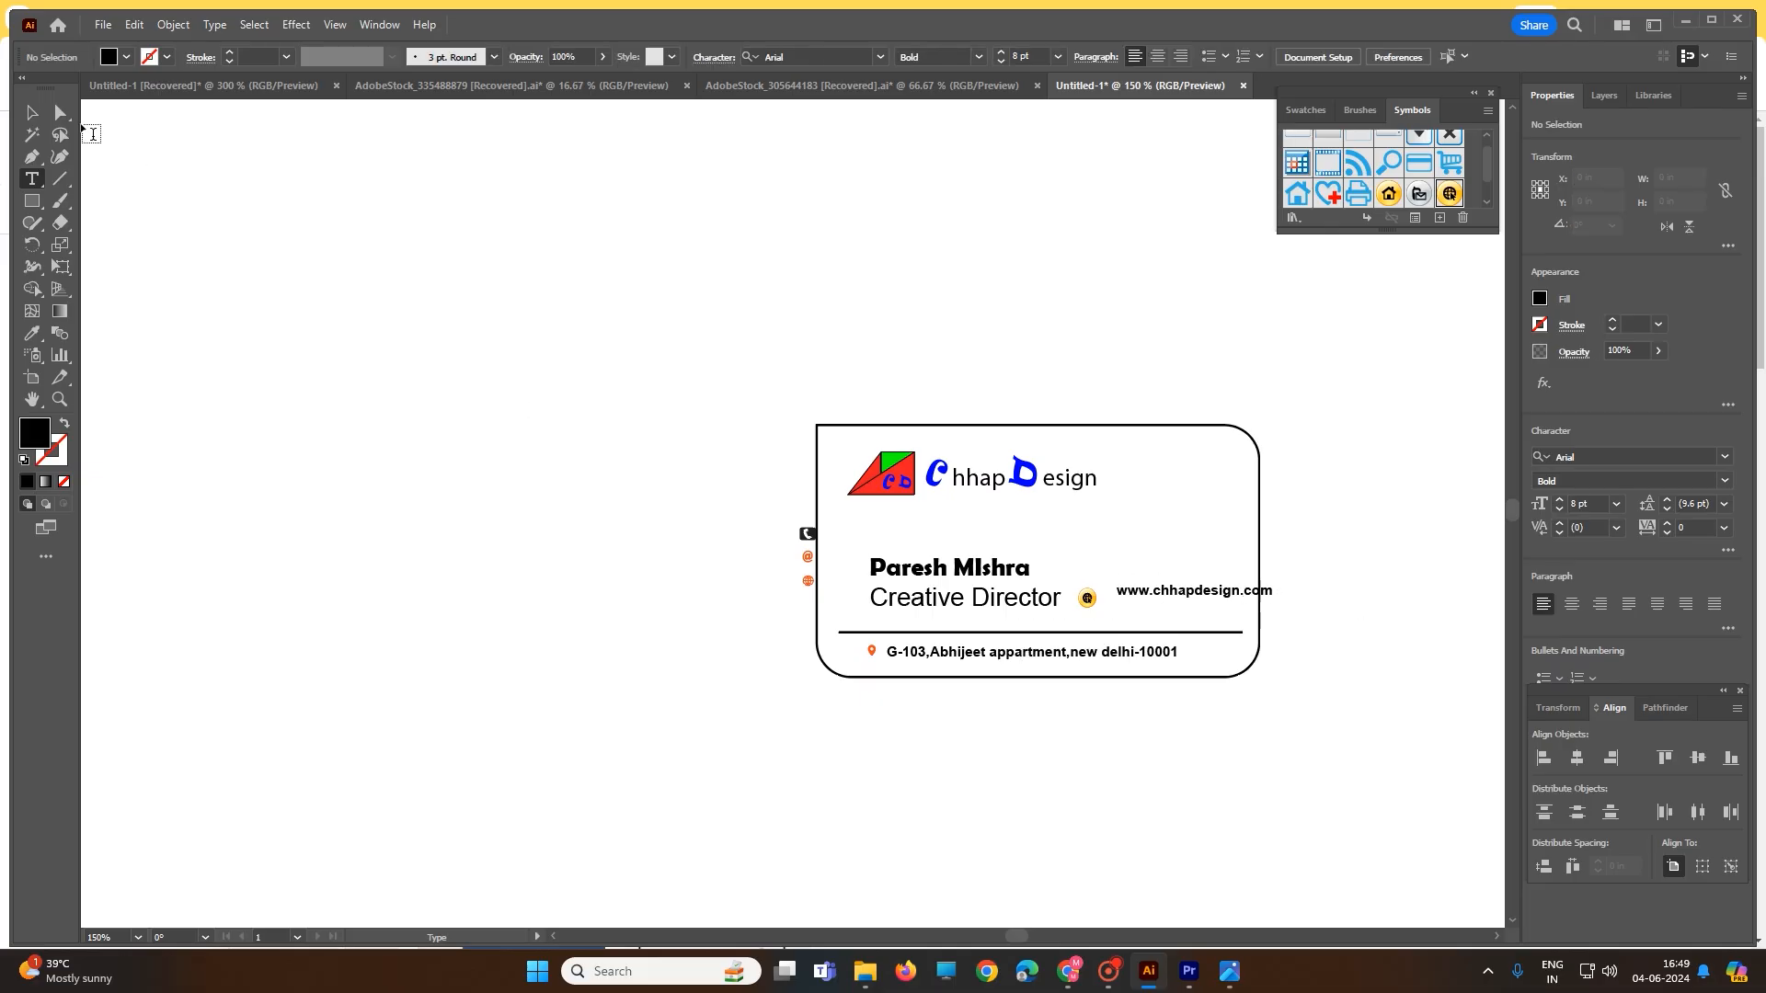
- Nudge the website text next to the globe and set it to 7 pt
{"action": "left_click", "coordinate": [31, 113]}
{"action": "left_click_drag", "start_coordinate": [1201, 596], "coordinate": [1185, 595]}
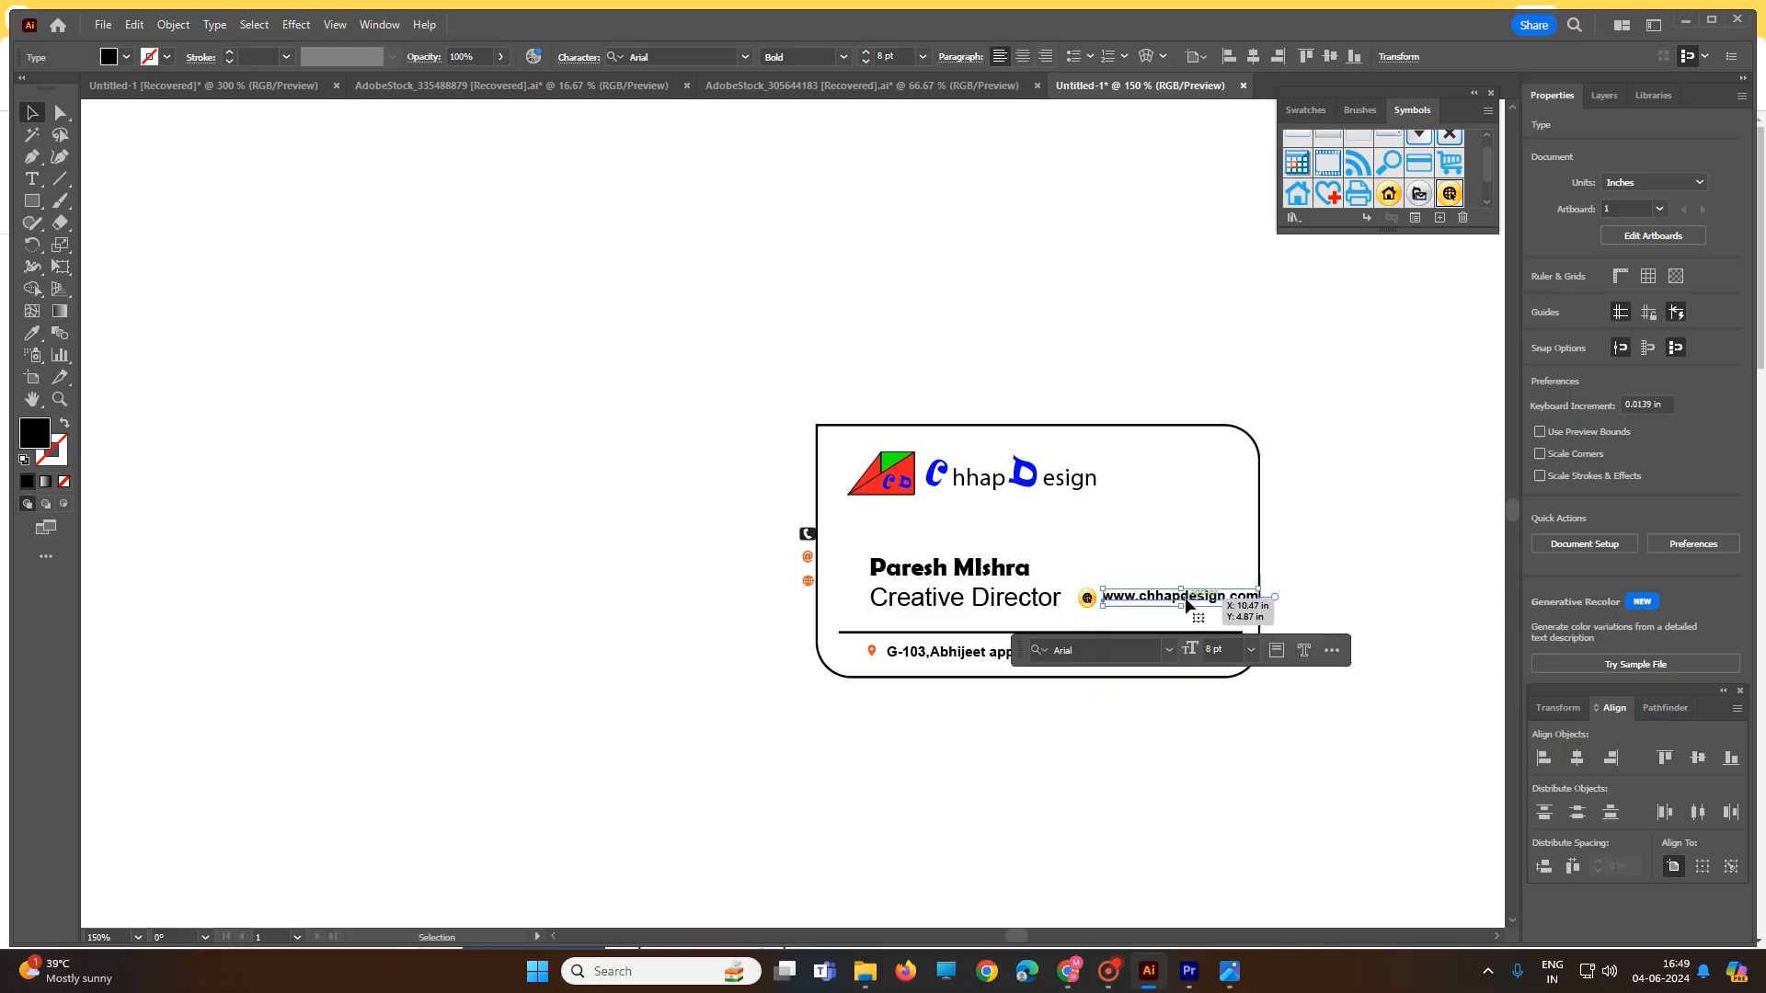
{"action": "left_click", "coordinate": [1251, 650]}
{"action": "left_click", "coordinate": [1275, 370]}
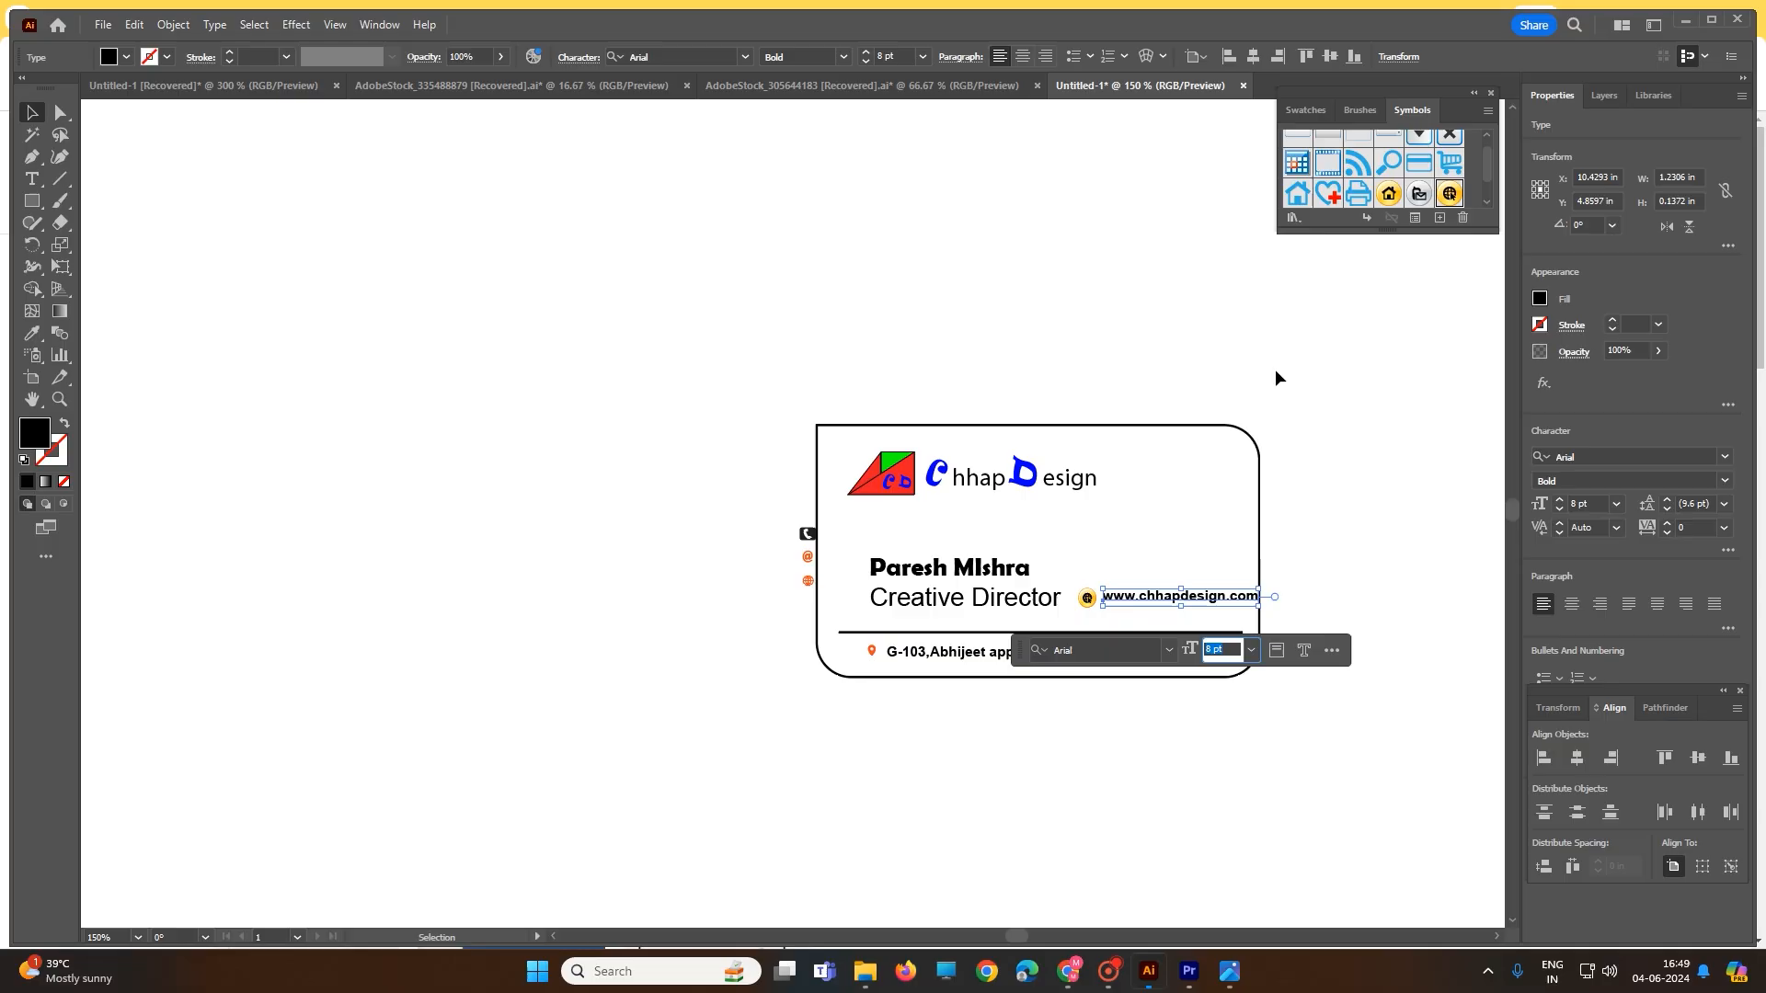
{"action": "left_click", "coordinate": [1388, 601]}
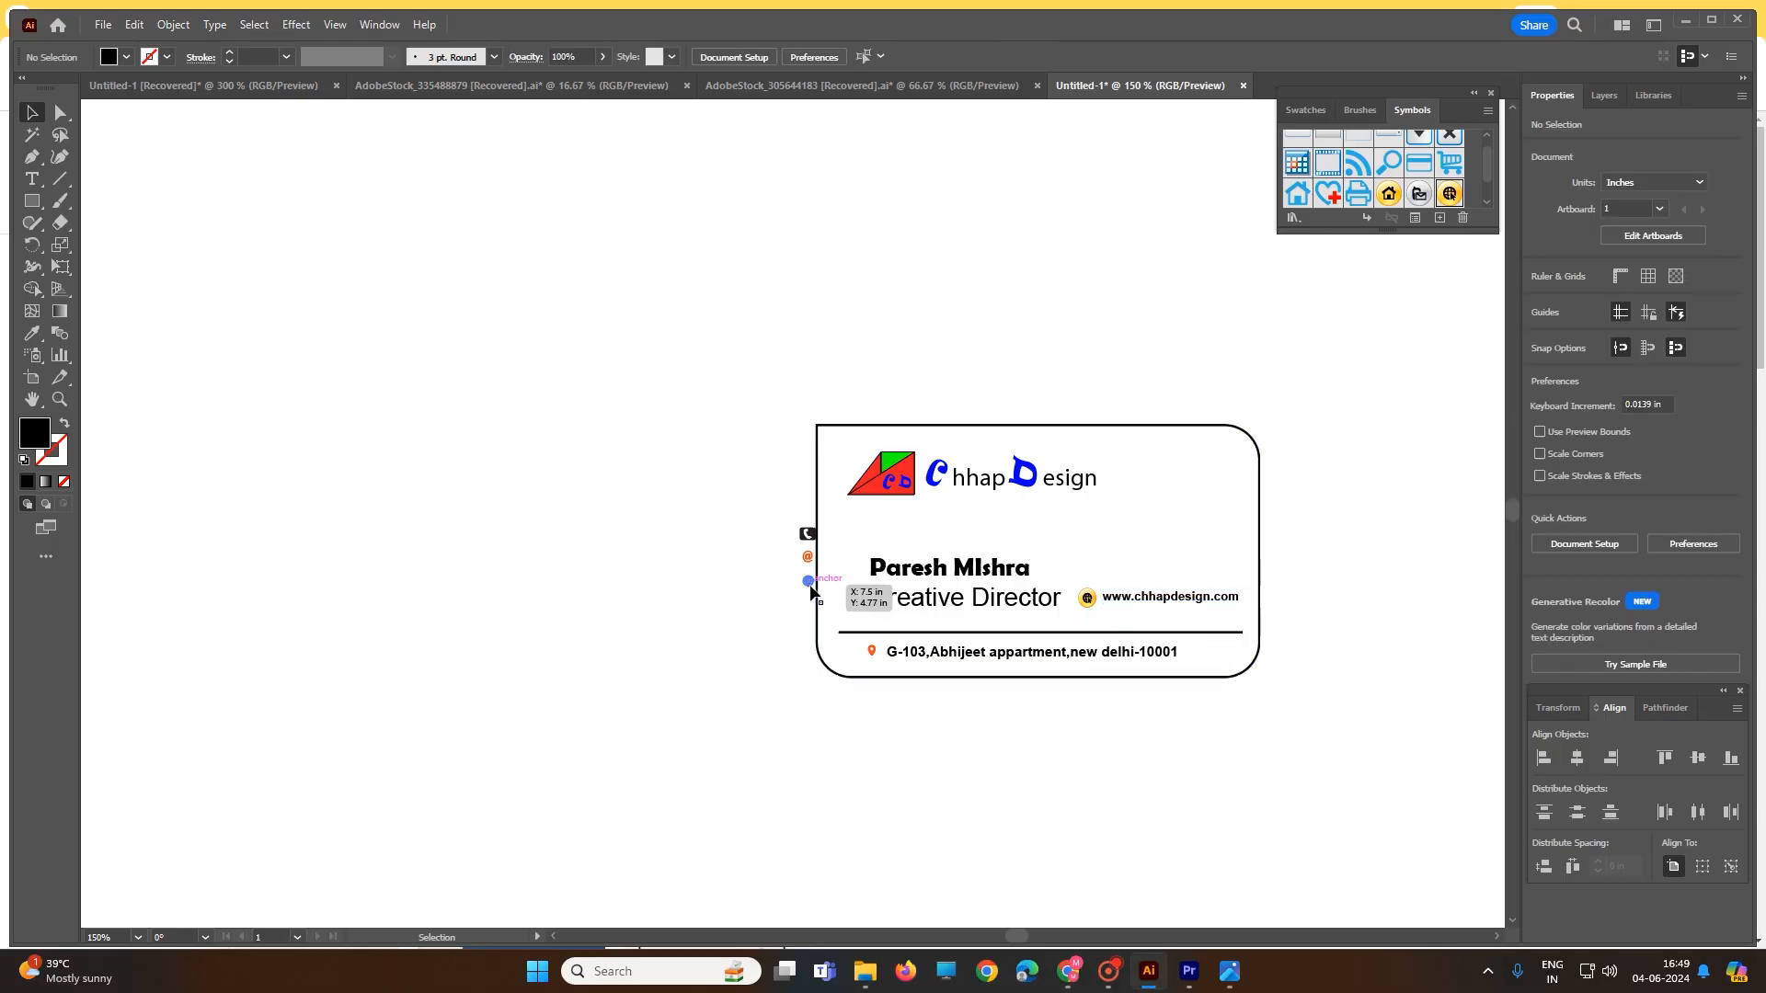
- Replace the globe beside the website and place the @ icon beside the title
{"action": "scroll", "coordinate": [802, 597], "scroll_direction": "up", "scroll_amount": 1}
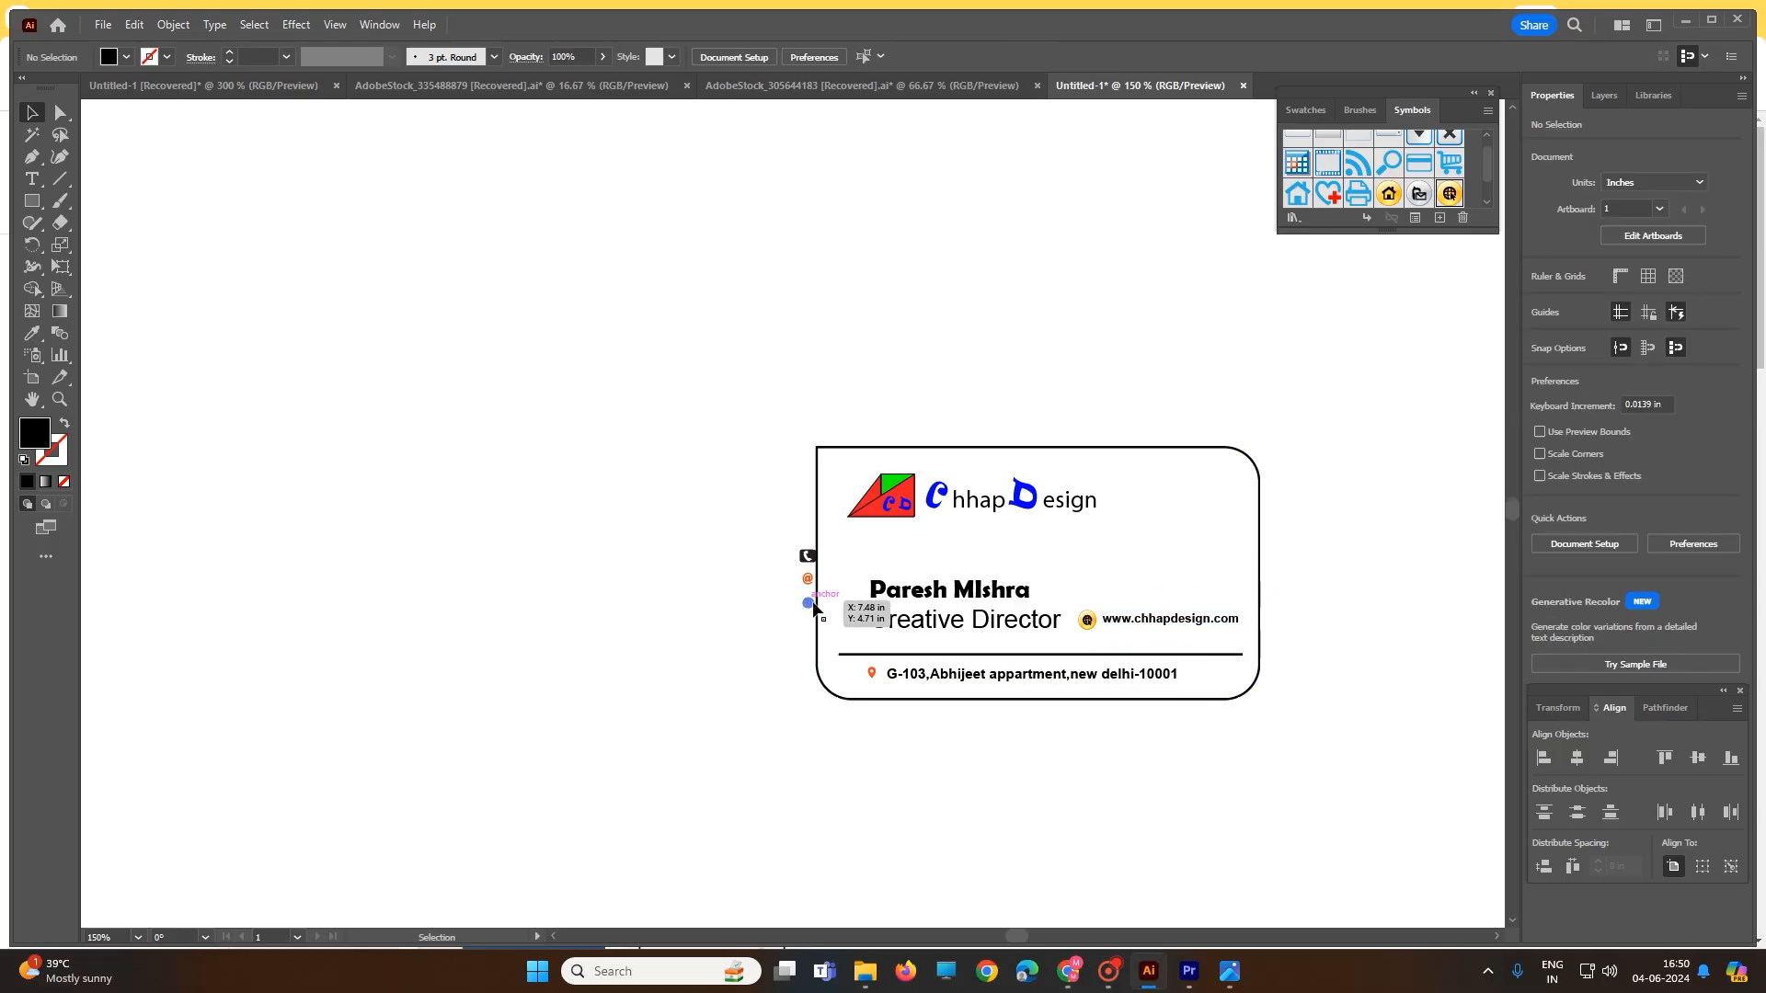
{"action": "left_click", "coordinate": [1087, 622]}
{"action": "key", "text": "Delete"}
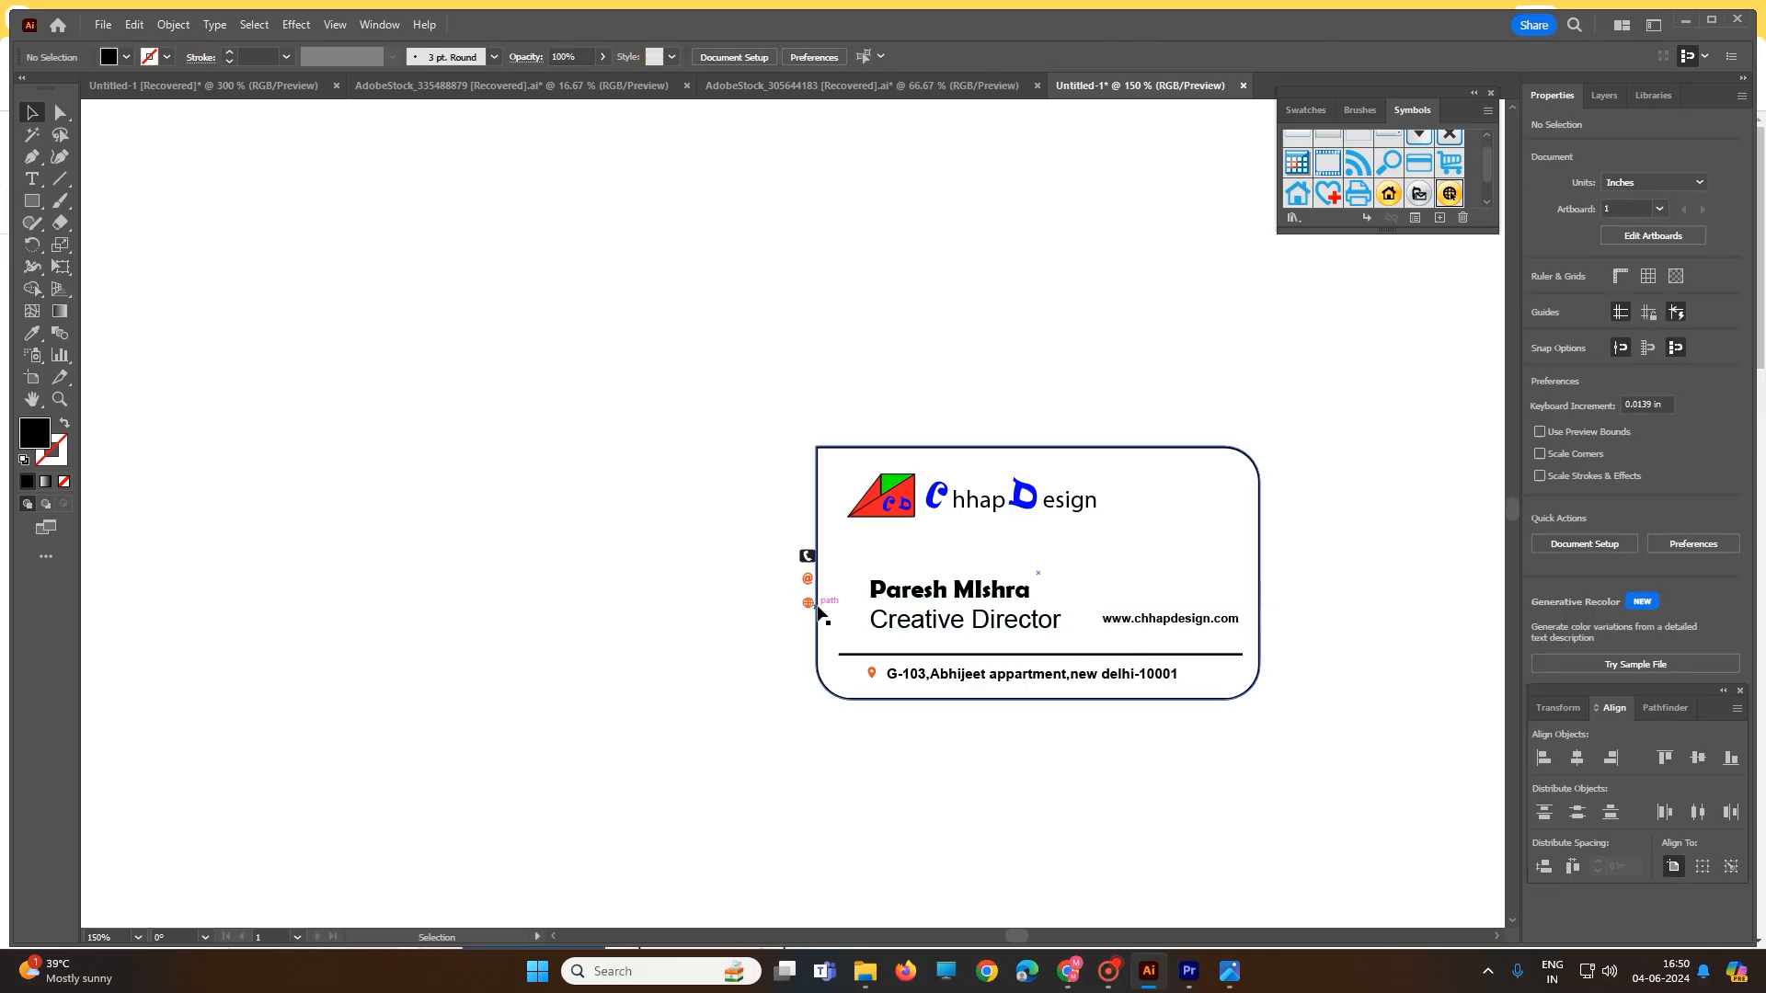
{"action": "left_click_drag", "start_coordinate": [809, 603], "coordinate": [1090, 618]}
{"action": "left_click_drag", "start_coordinate": [805, 582], "coordinate": [1090, 609]}
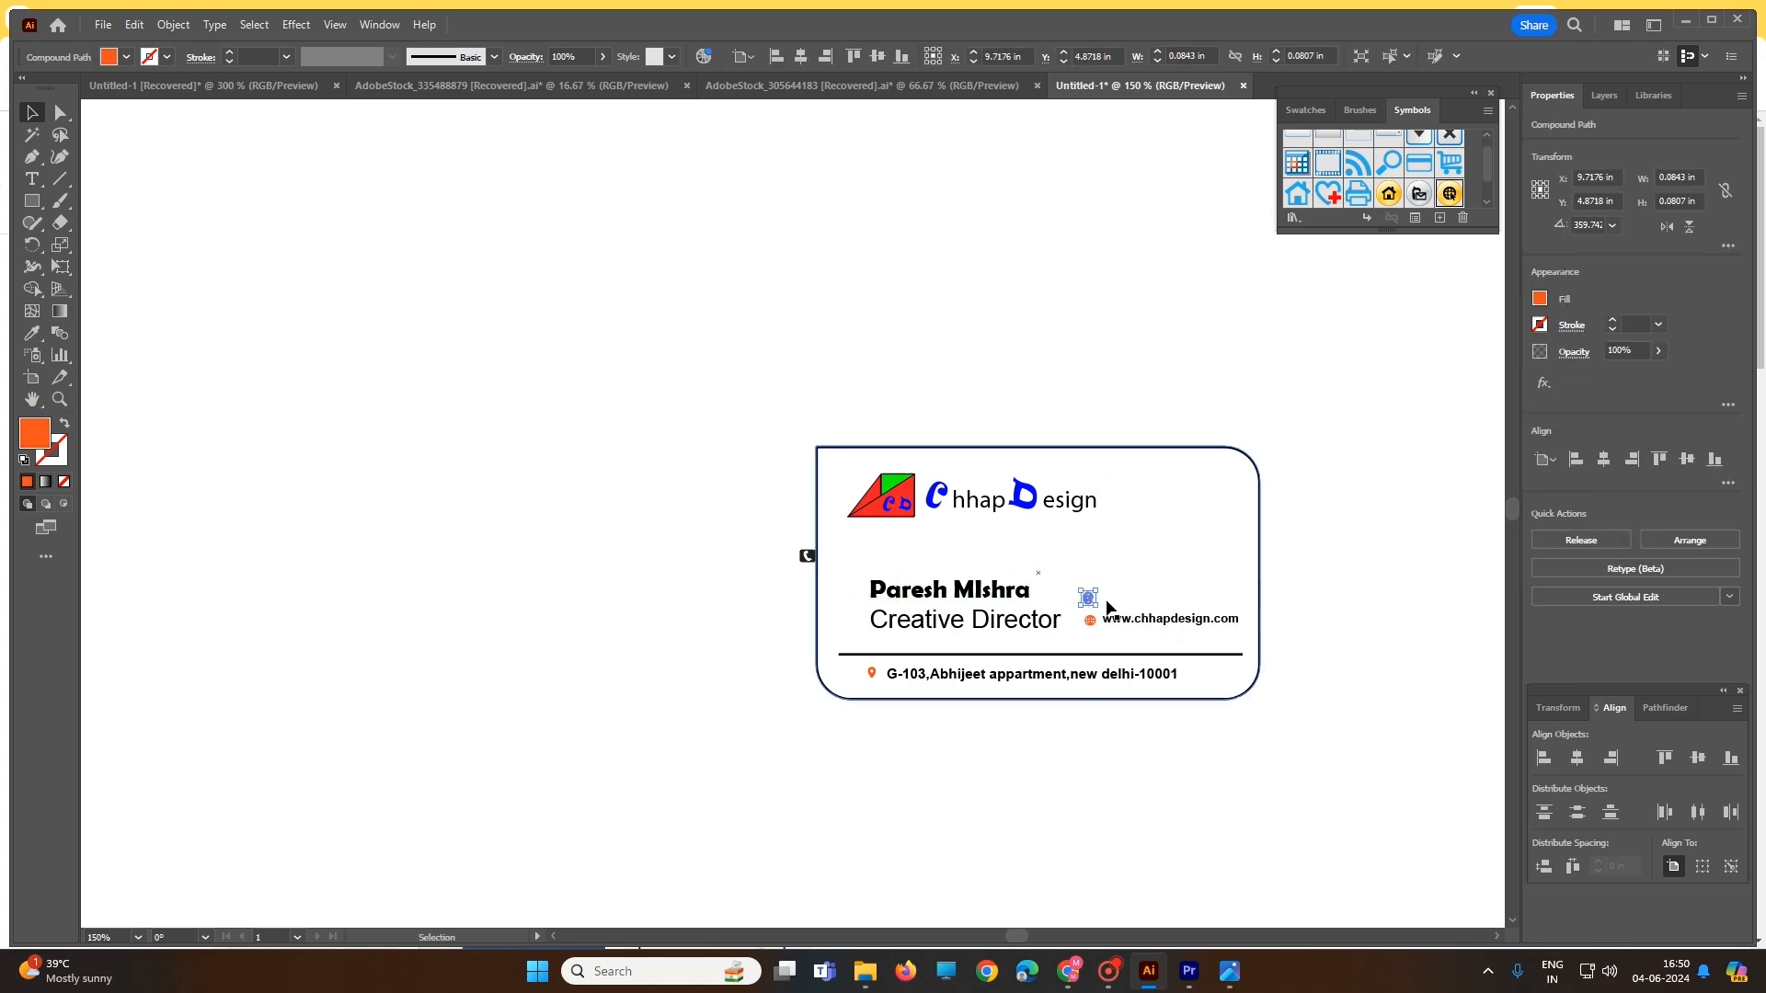
- Duplicate the website text and retype the copy as the email address
{"action": "left_click", "coordinate": [1158, 621]}
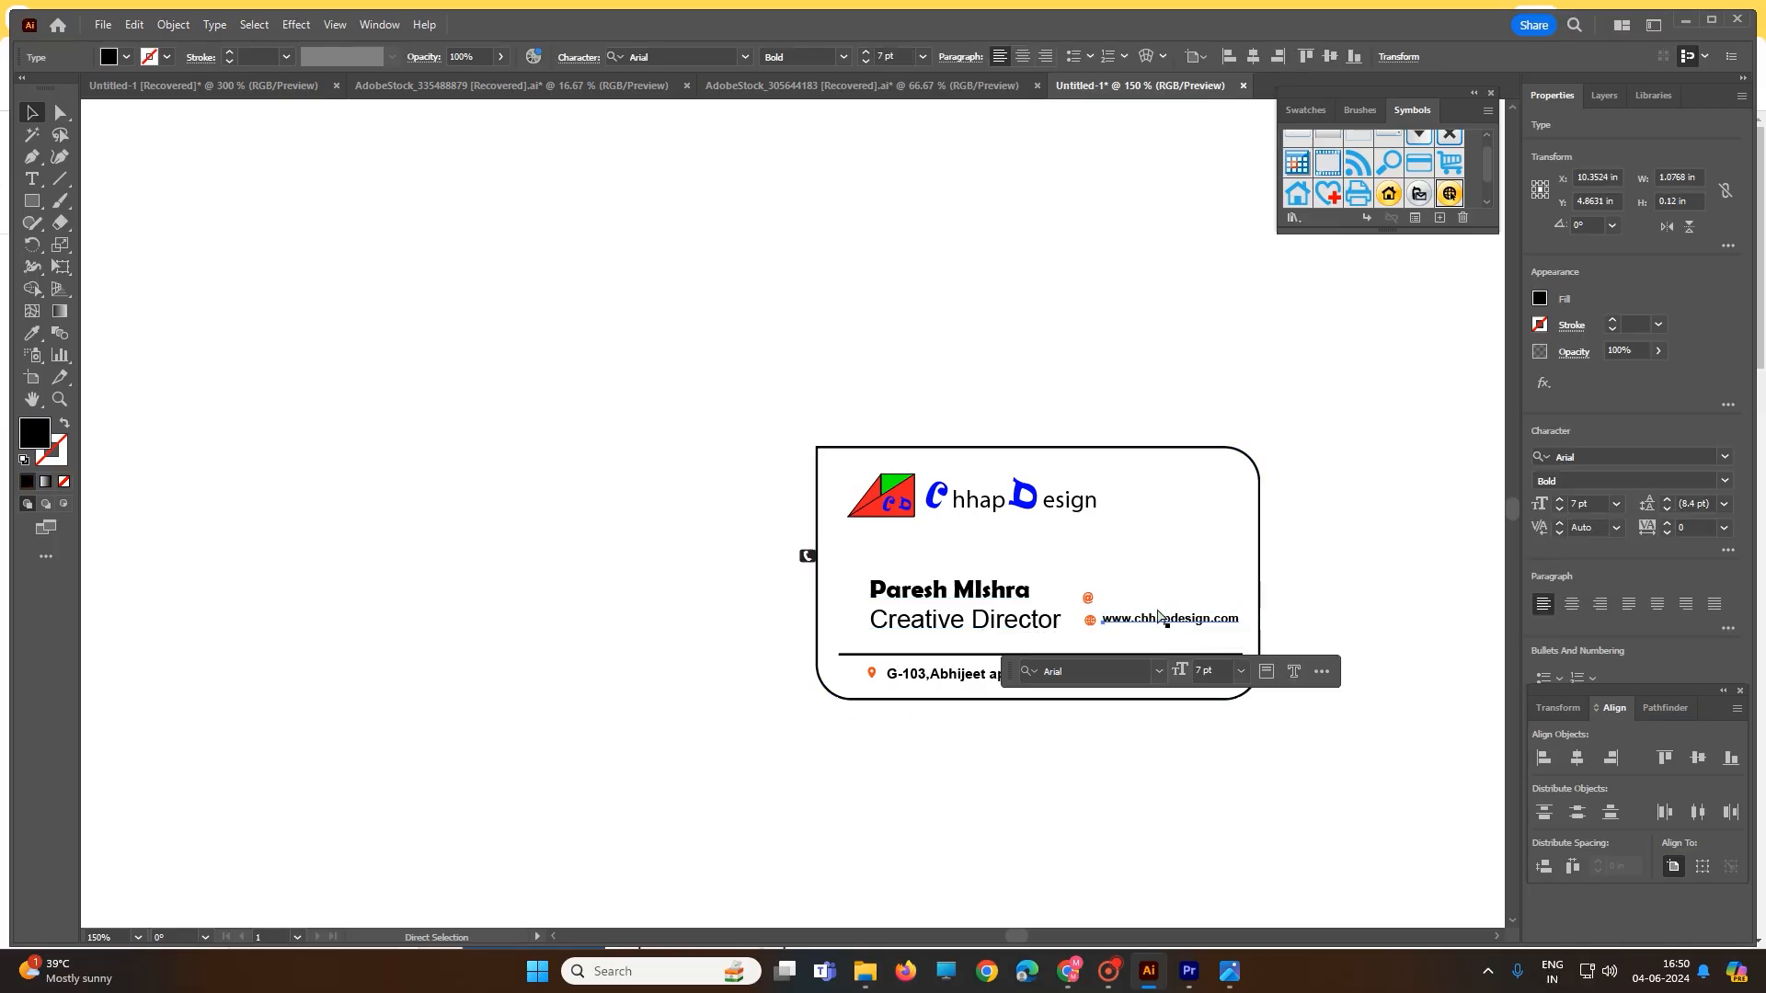
{"action": "key", "text": "ctrl+c"}
{"action": "left_click", "coordinate": [1136, 590]}
{"action": "key", "text": "ctrl+v"}
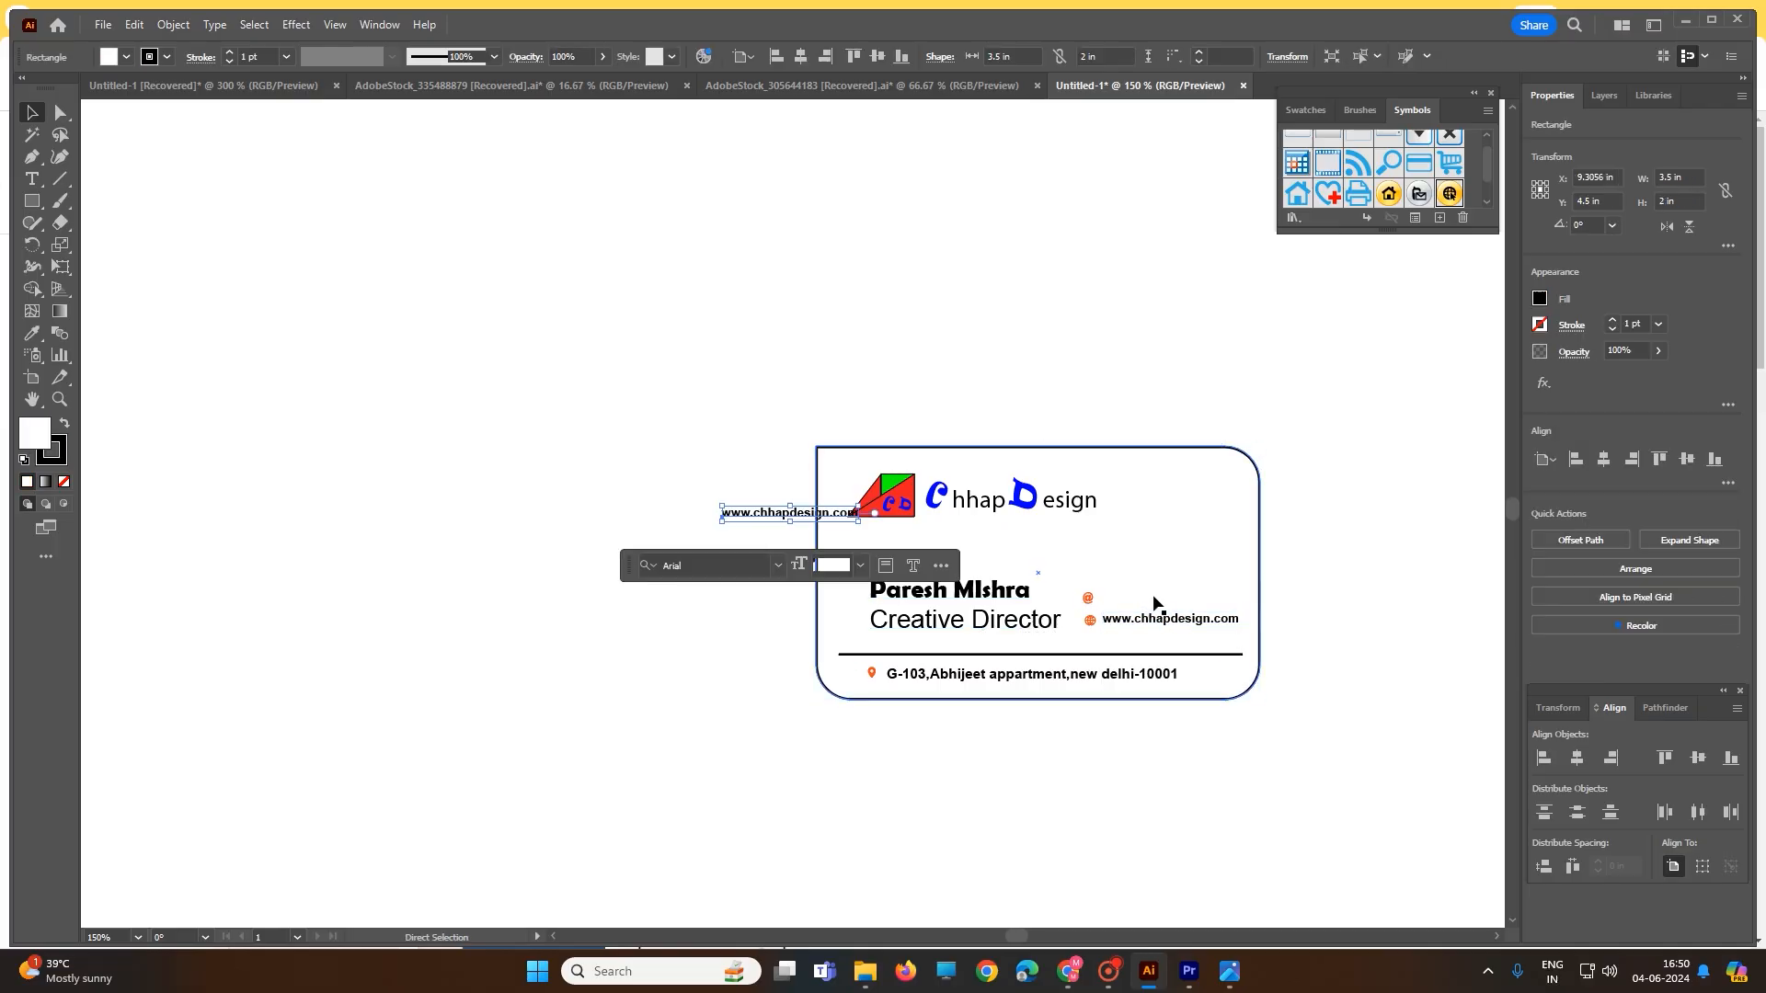
{"action": "double_click", "coordinate": [770, 513]}
{"action": "key", "text": "ctrl+a"}
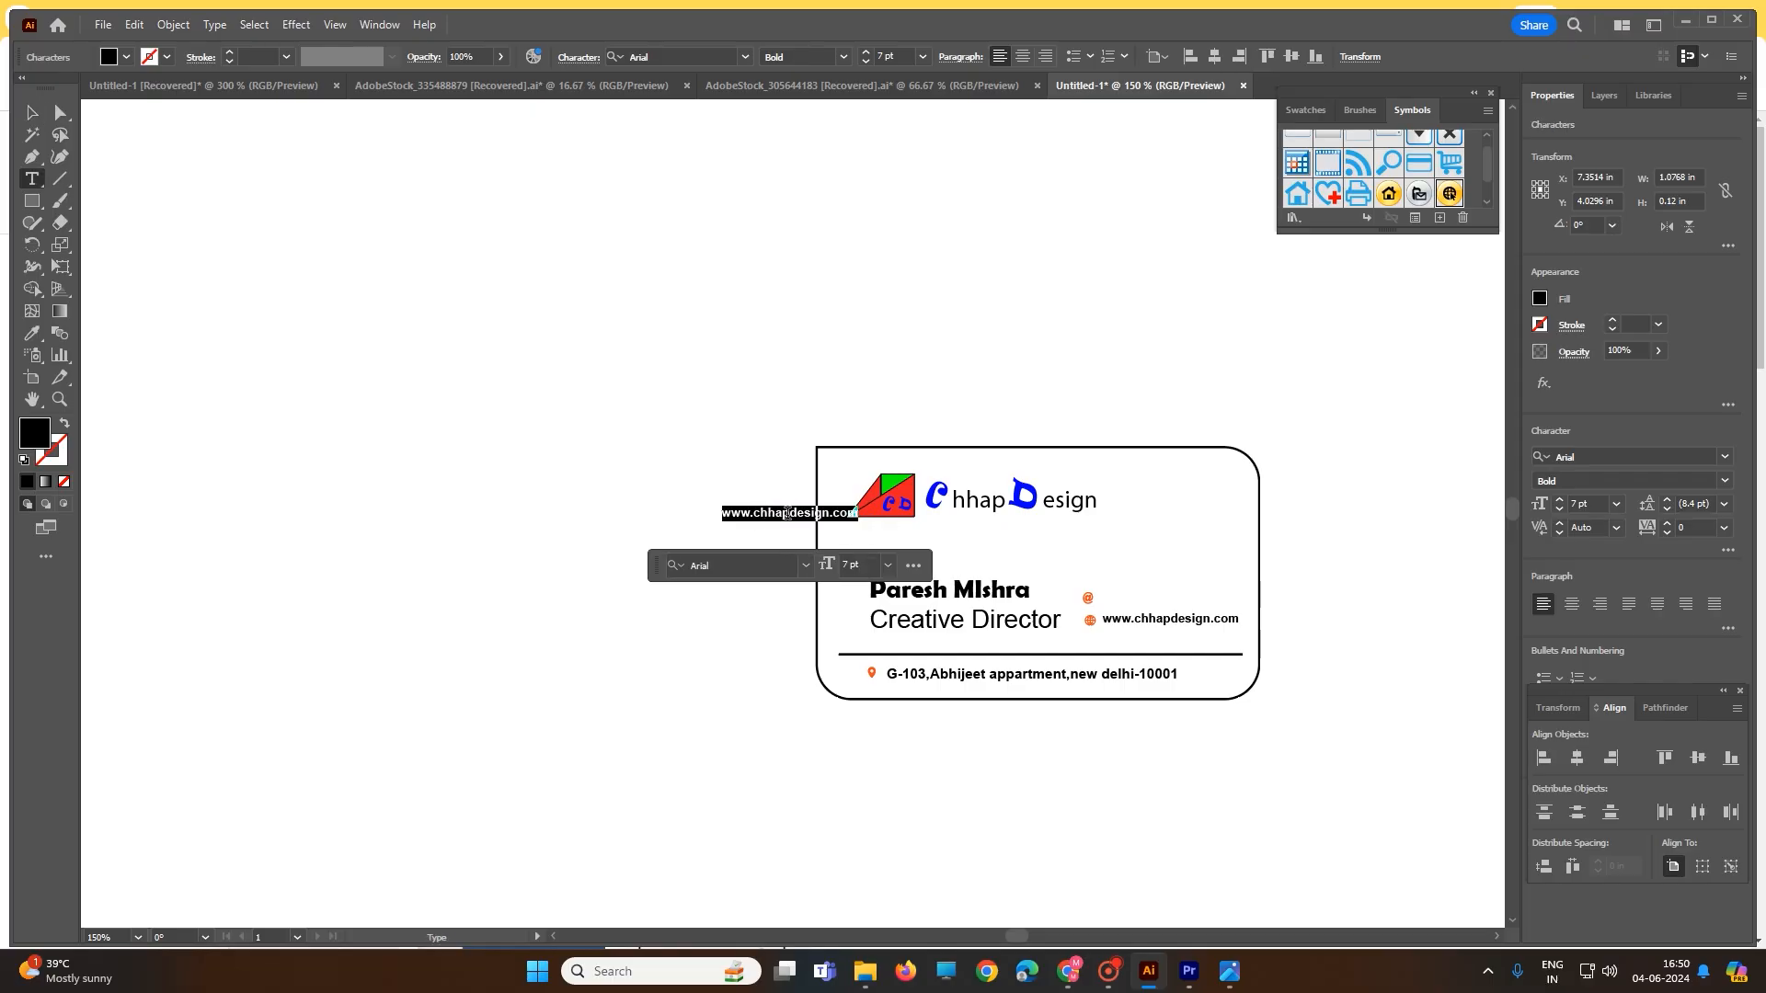
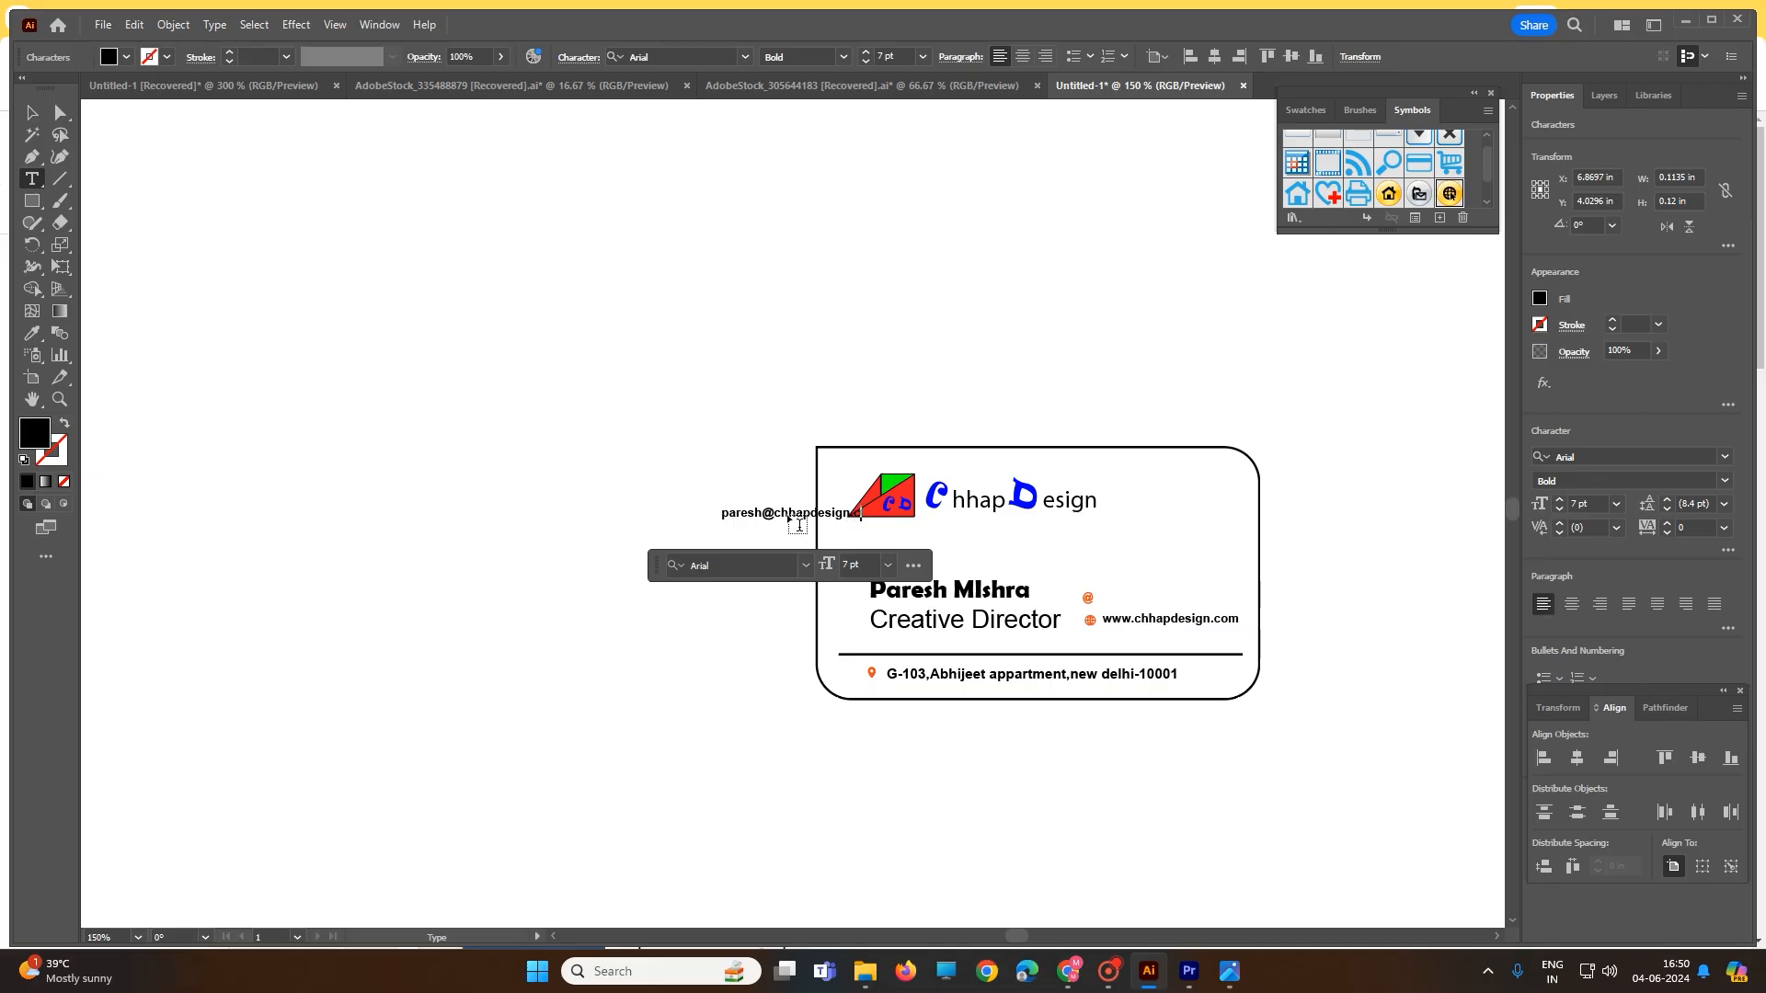
{"action": "key", "text": "Escape"}
- Move the email text onto the card beside the @ icon, undoing an accidental resize
{"action": "left_click_drag", "start_coordinate": [754, 515], "coordinate": [1133, 608]}
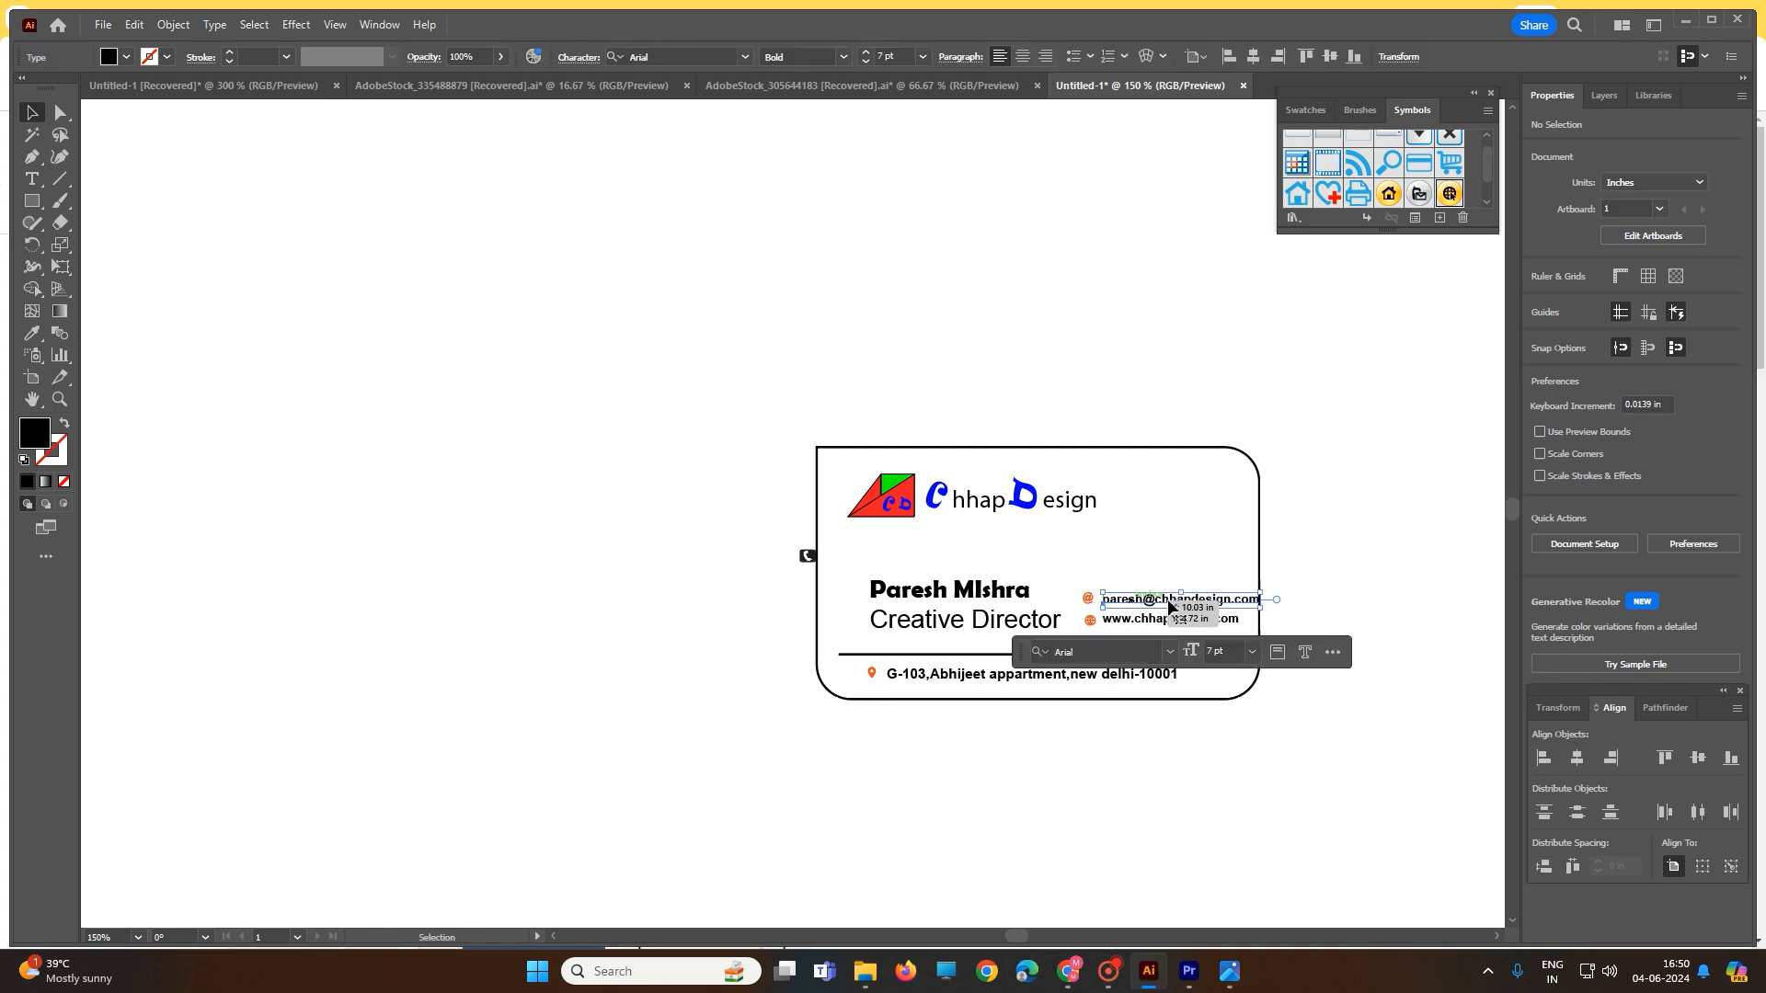
{"action": "left_click_drag", "start_coordinate": [1260, 607], "coordinate": [1249, 605]}
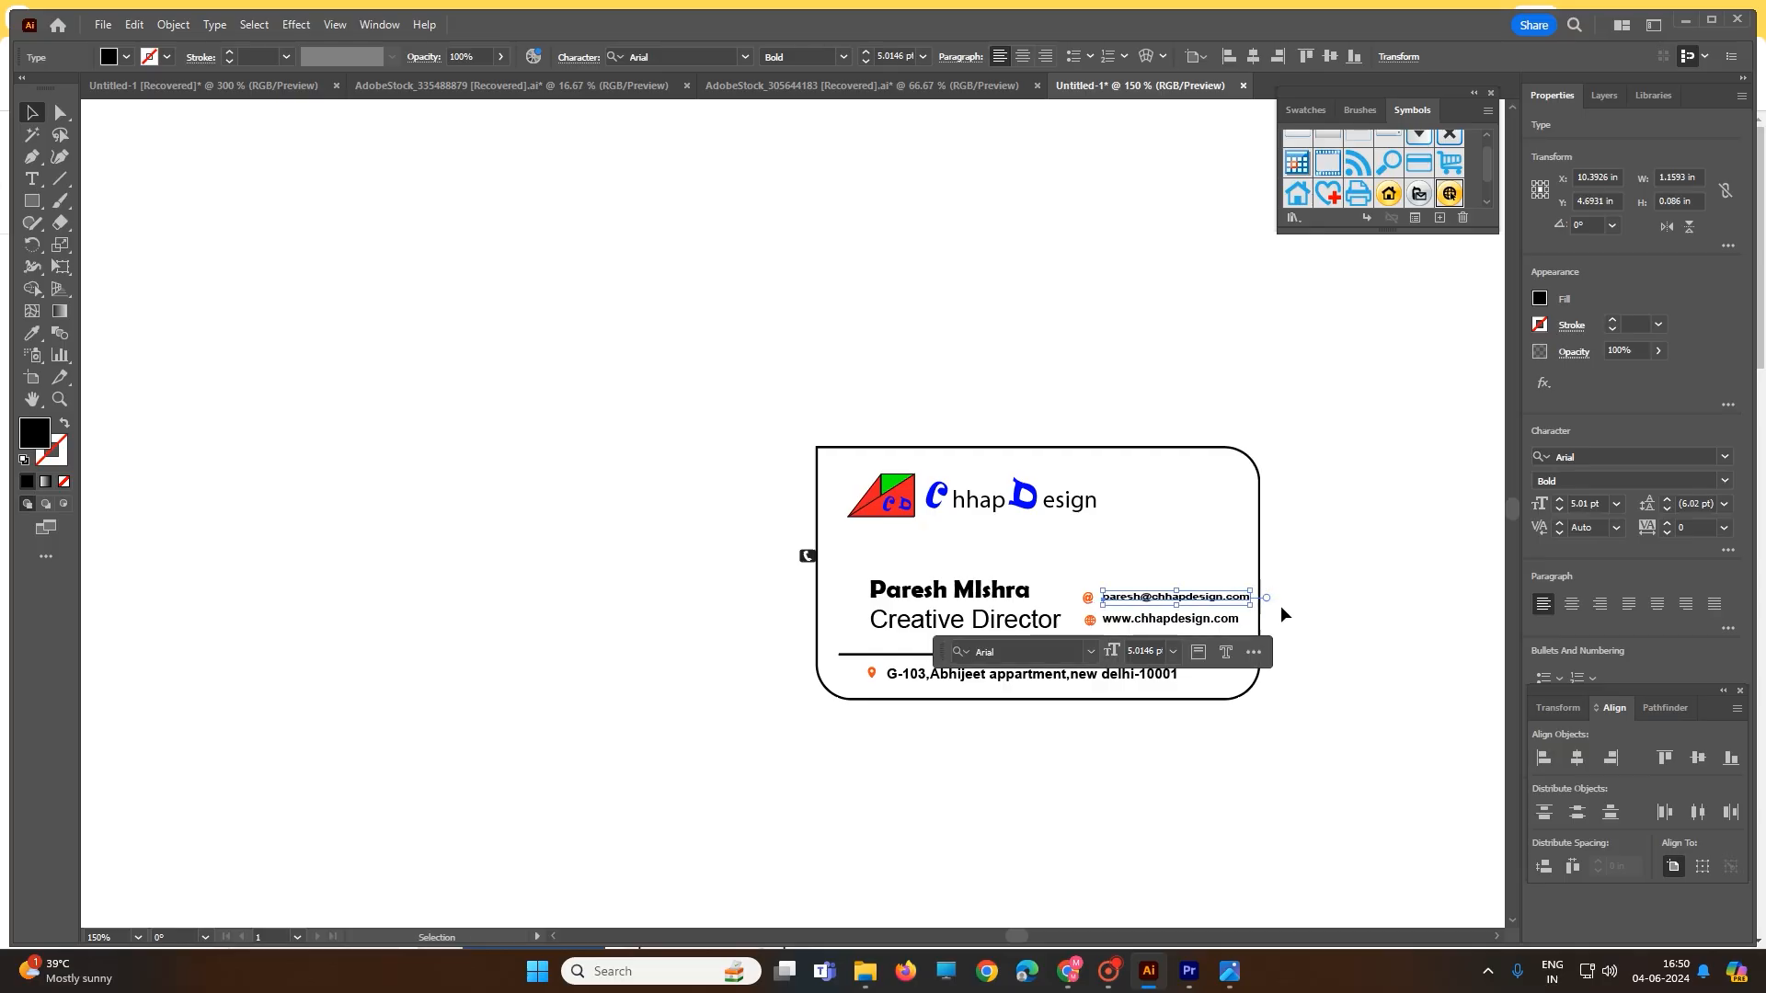
{"action": "key", "text": "ctrl+z"}
{"action": "key", "text": "ctrl+z"}
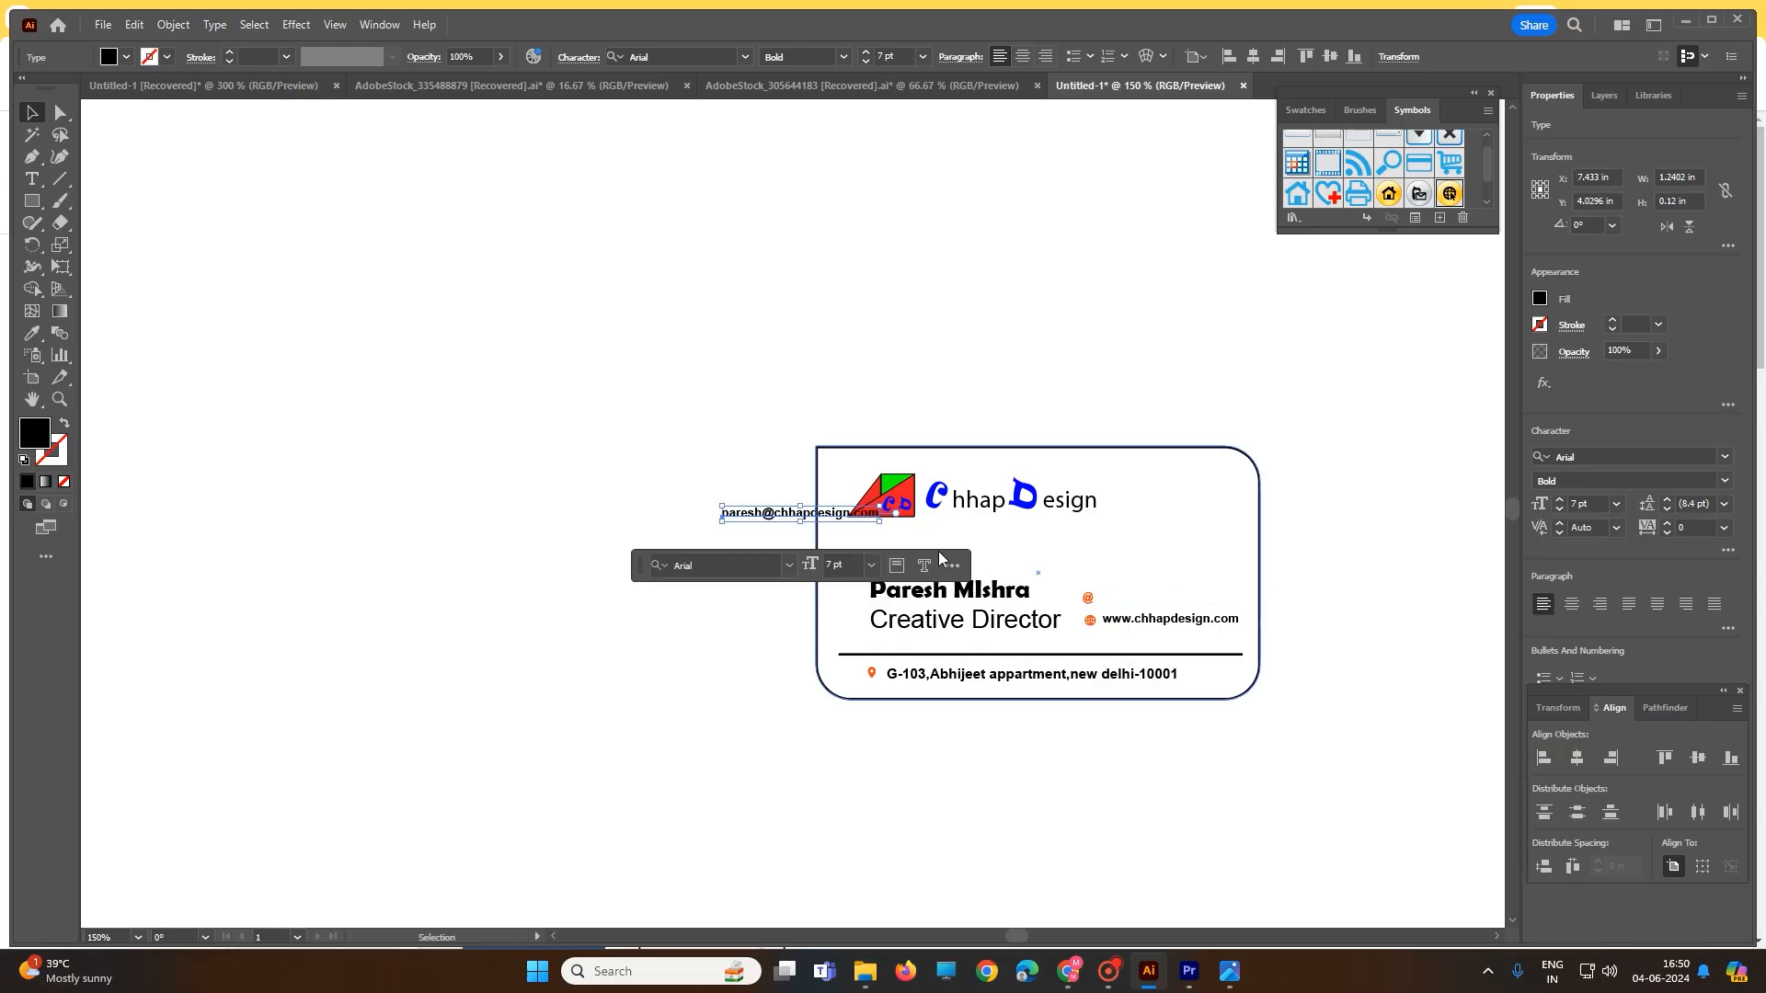
{"action": "left_click_drag", "start_coordinate": [817, 520], "coordinate": [1170, 604]}
{"action": "left_click", "coordinate": [1342, 616]}
- Widen the card's rounded rectangle to about 3.64 in
{"action": "left_click", "coordinate": [1259, 547]}
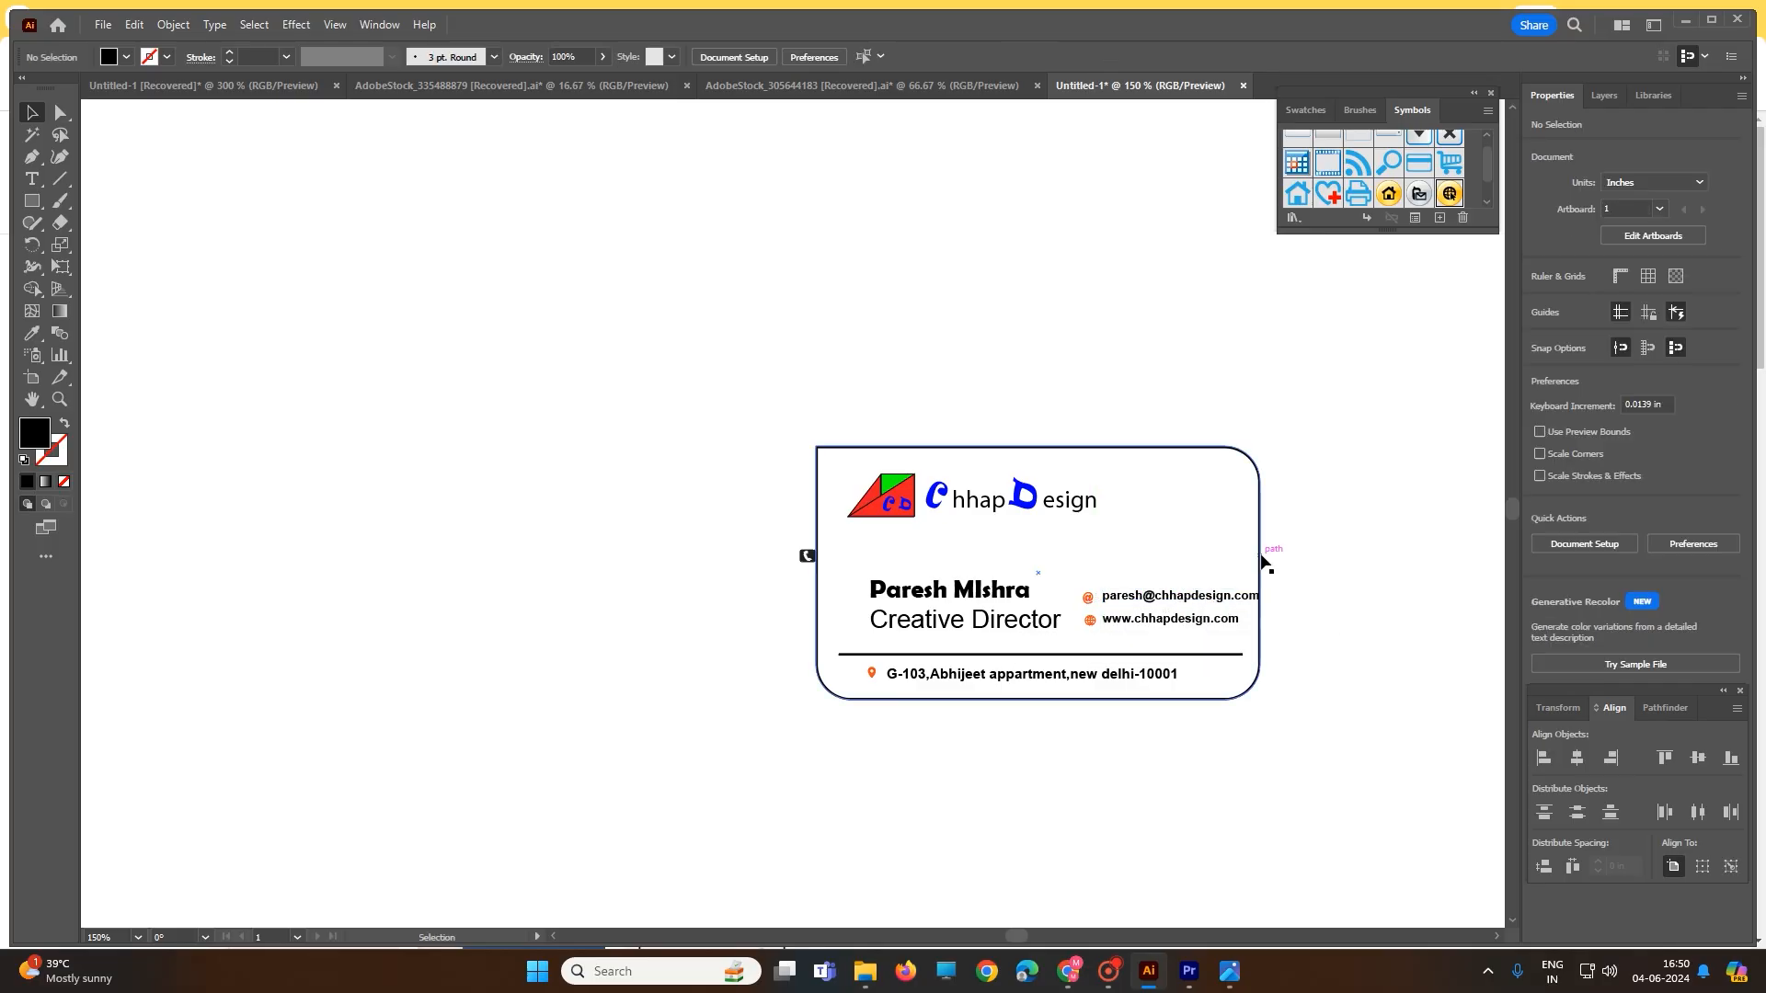
{"action": "left_click_drag", "start_coordinate": [1260, 575], "coordinate": [1279, 577]}
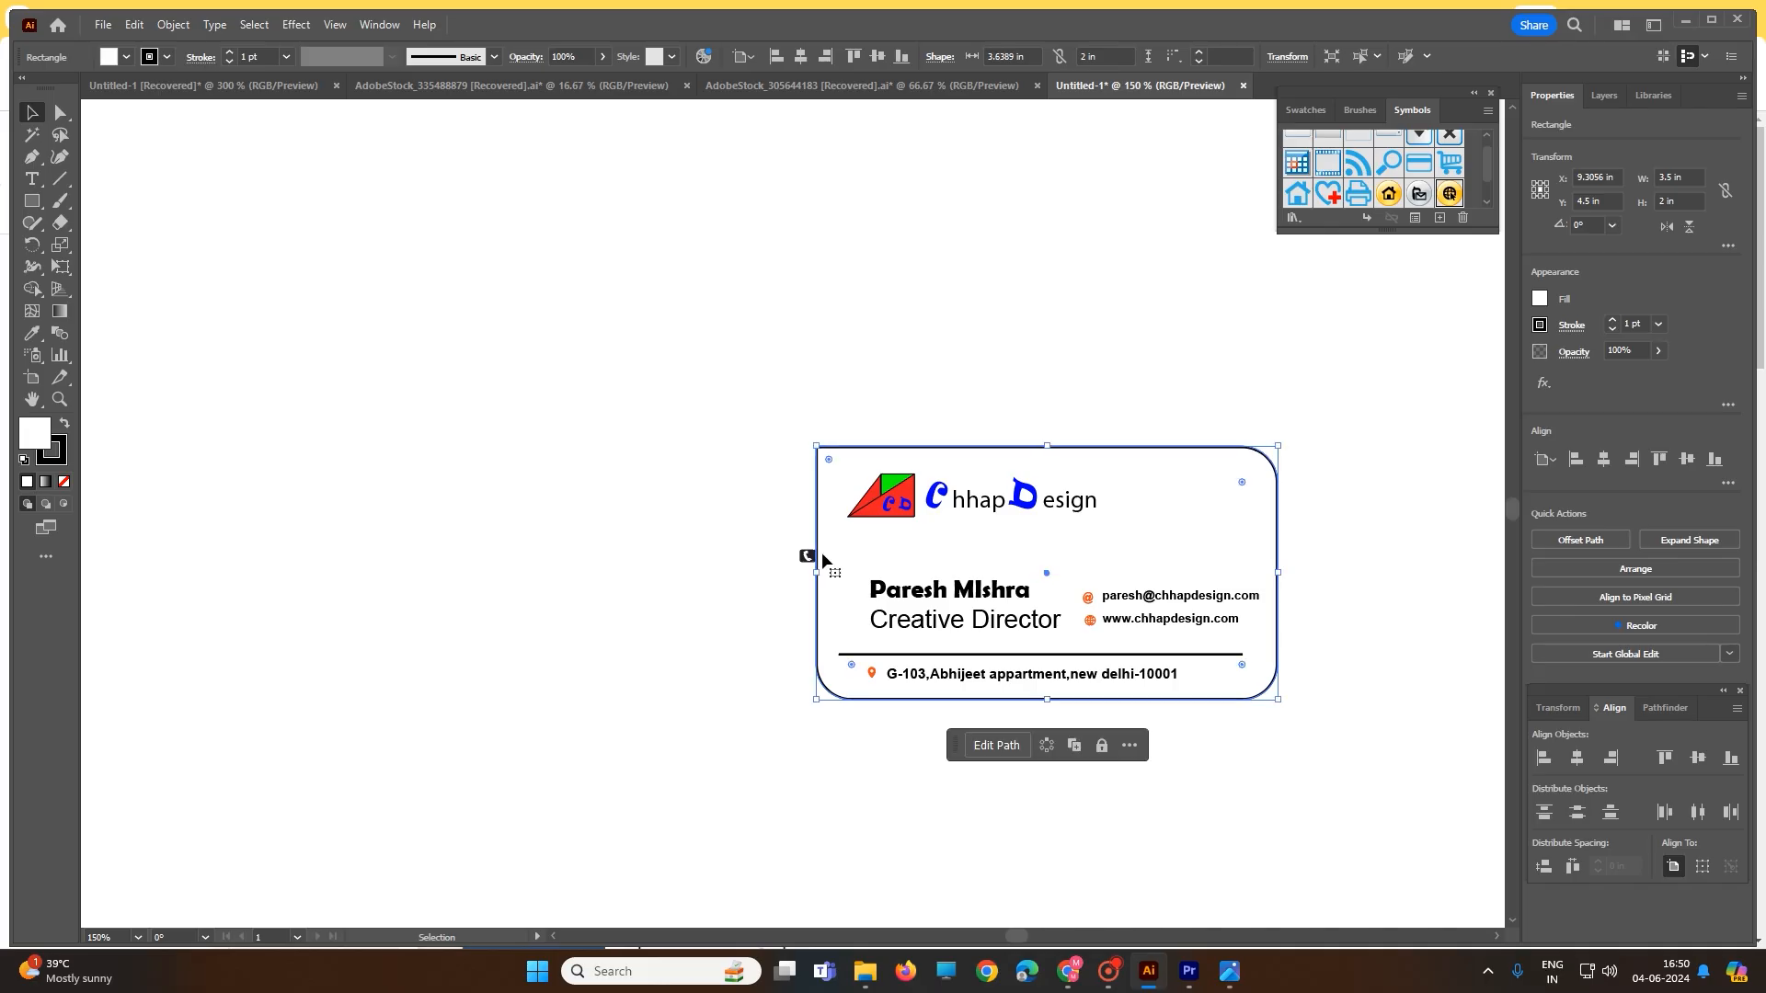
{"action": "left_click_drag", "start_coordinate": [817, 573], "coordinate": [804, 572]}
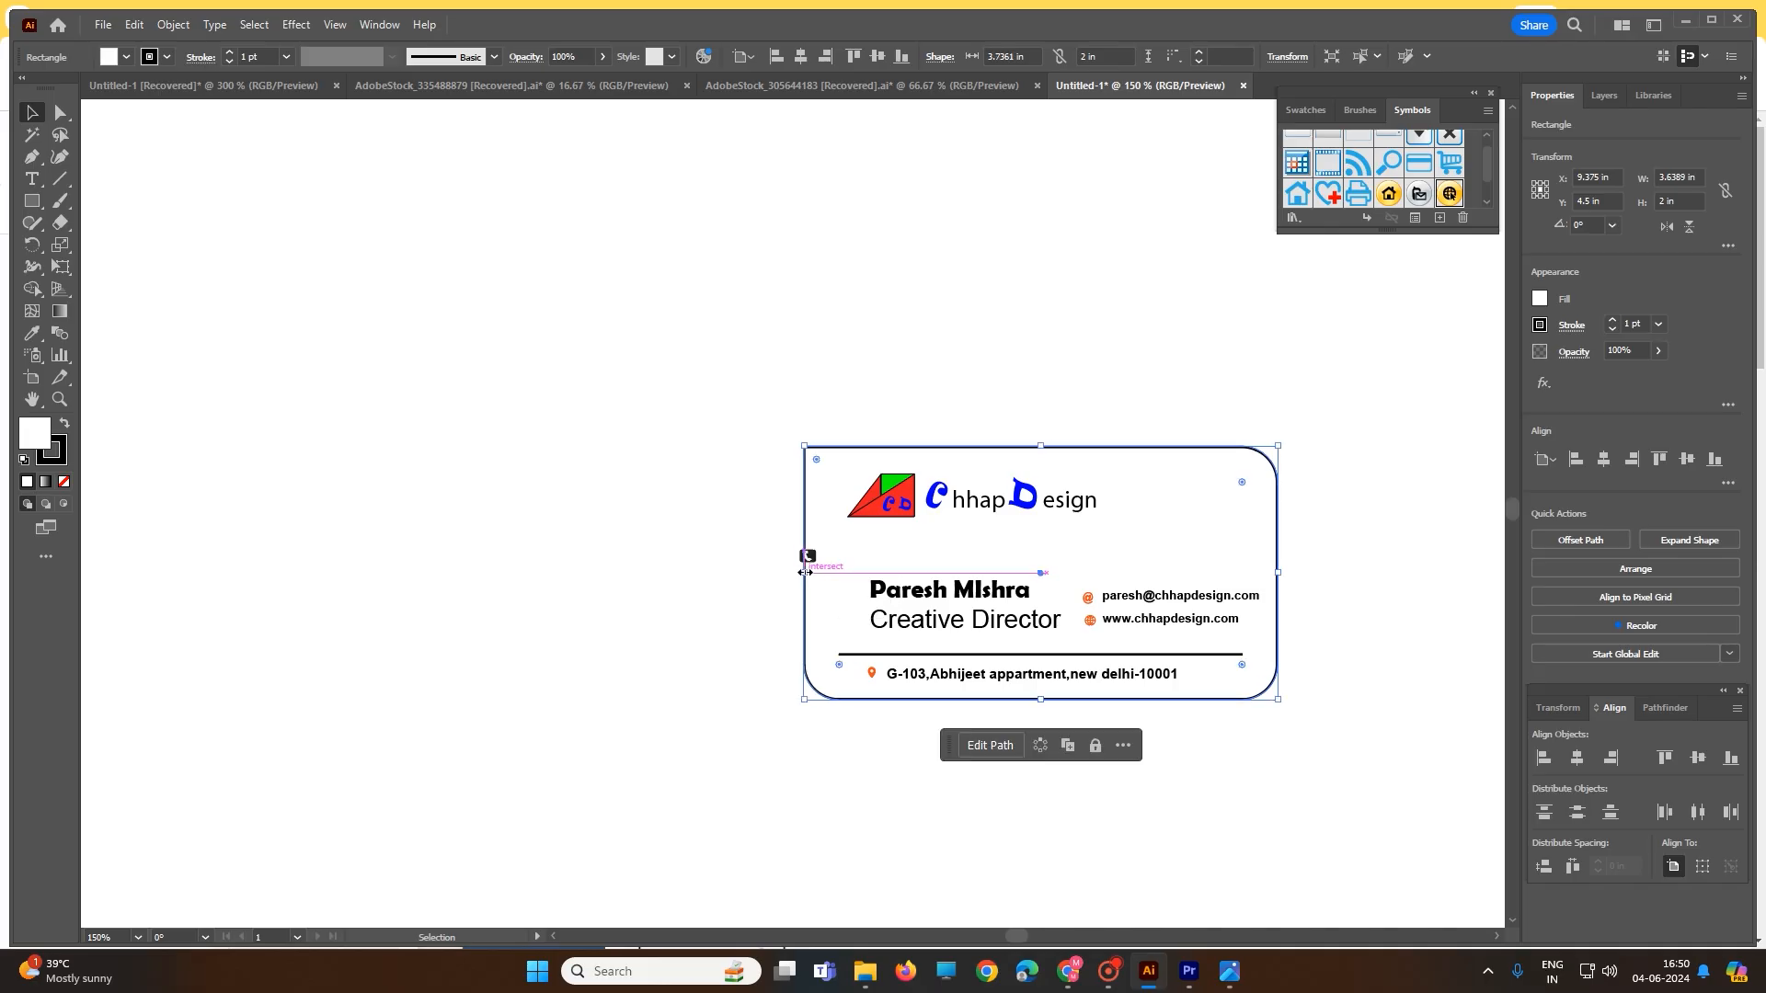
{"action": "left_click", "coordinate": [804, 557]}
- Place the telephone icon on the card just above the @ icon and email line
{"action": "left_click_drag", "start_coordinate": [810, 562], "coordinate": [1090, 577]}
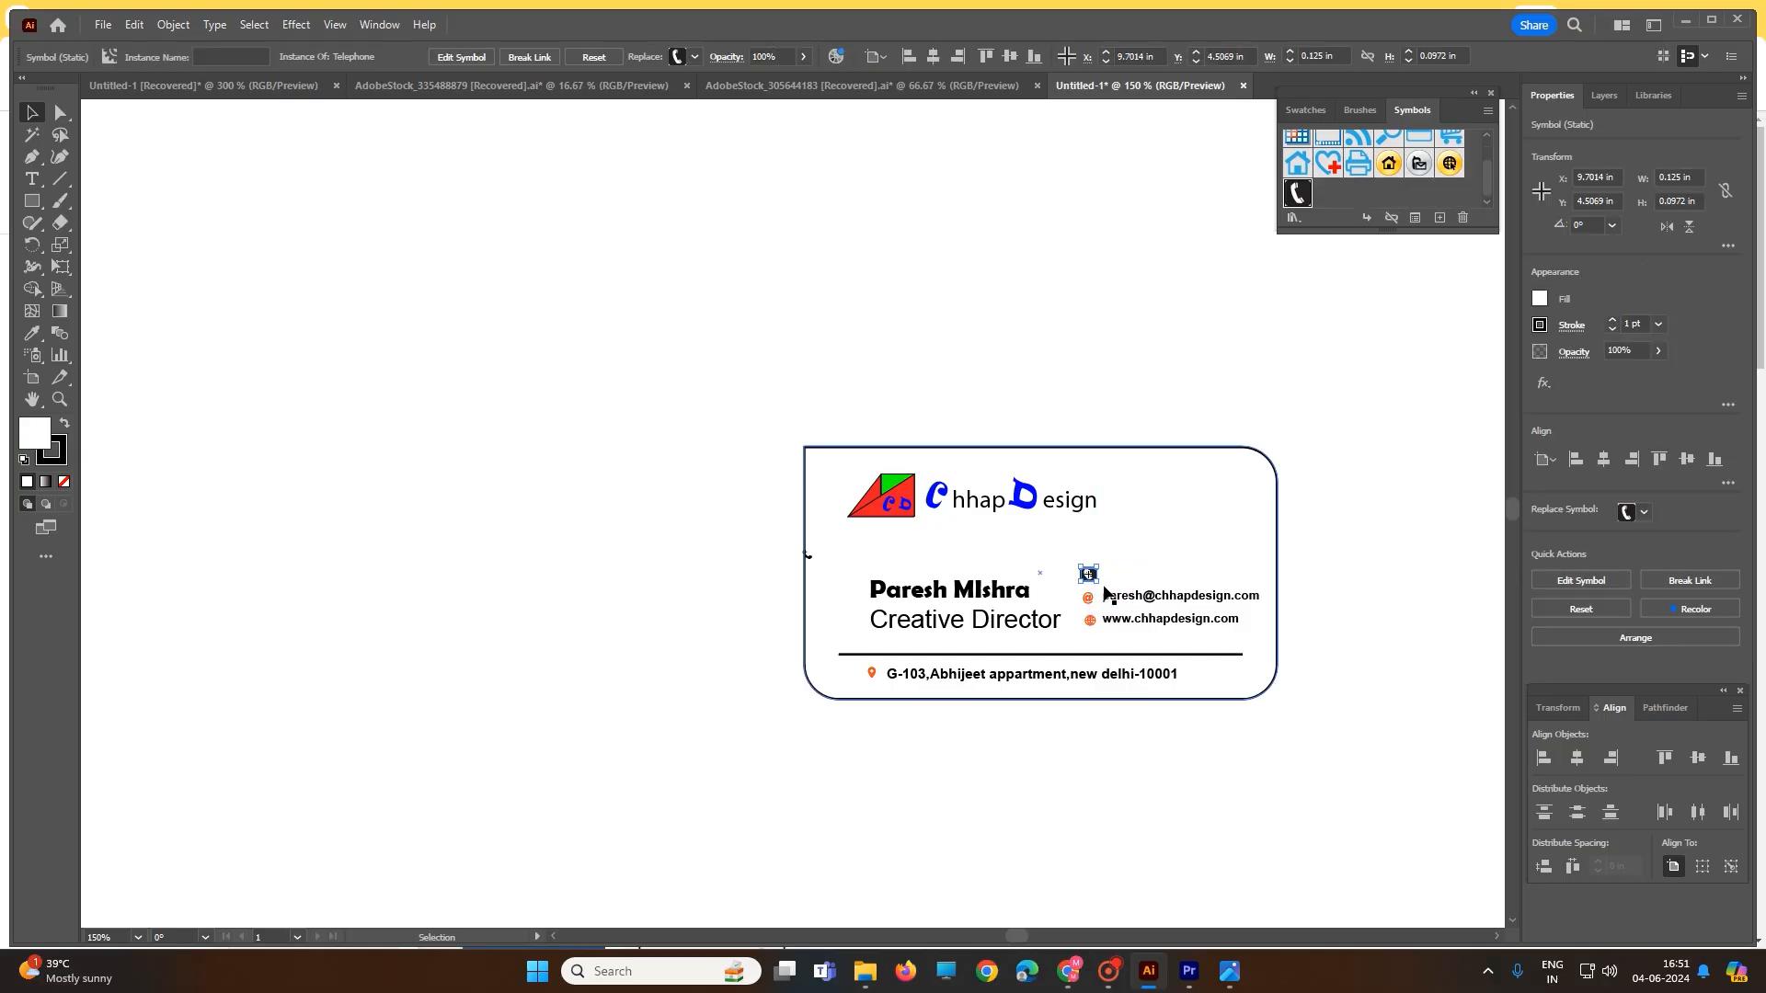
{"action": "key", "text": "ctrl+z"}
{"action": "key", "text": "ctrl+z"}
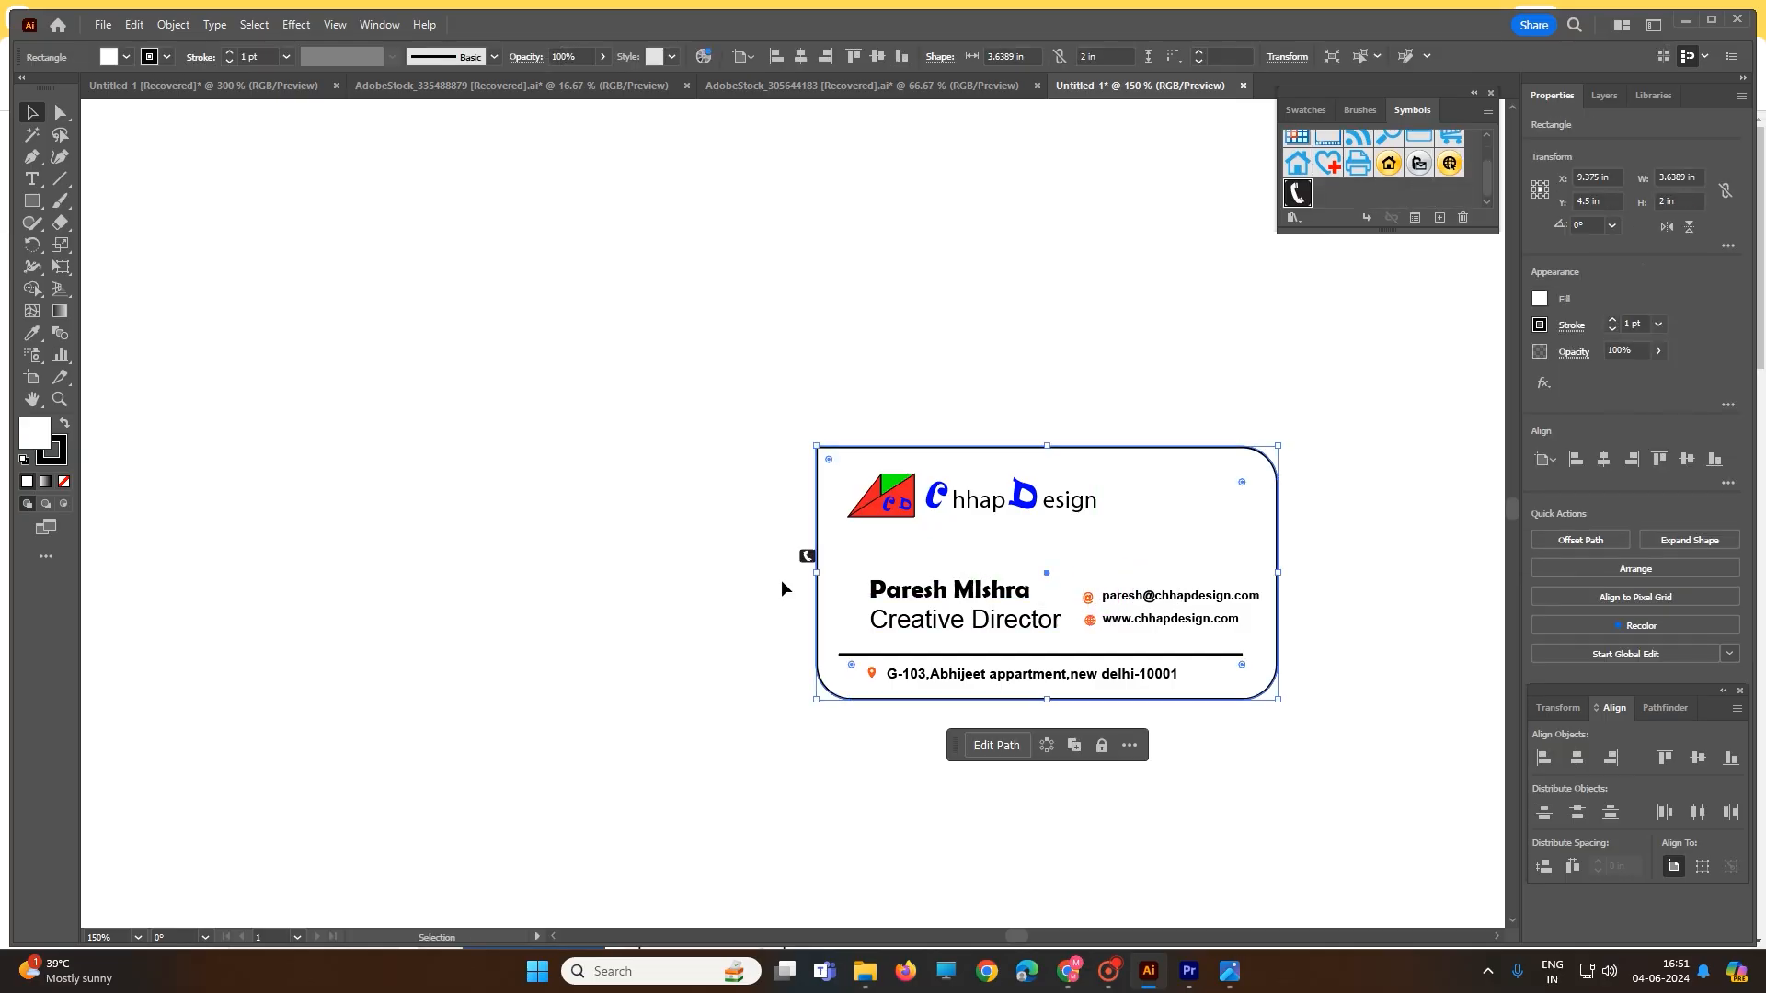
{"action": "left_click", "coordinate": [809, 559]}
{"action": "left_click", "coordinate": [761, 565]}
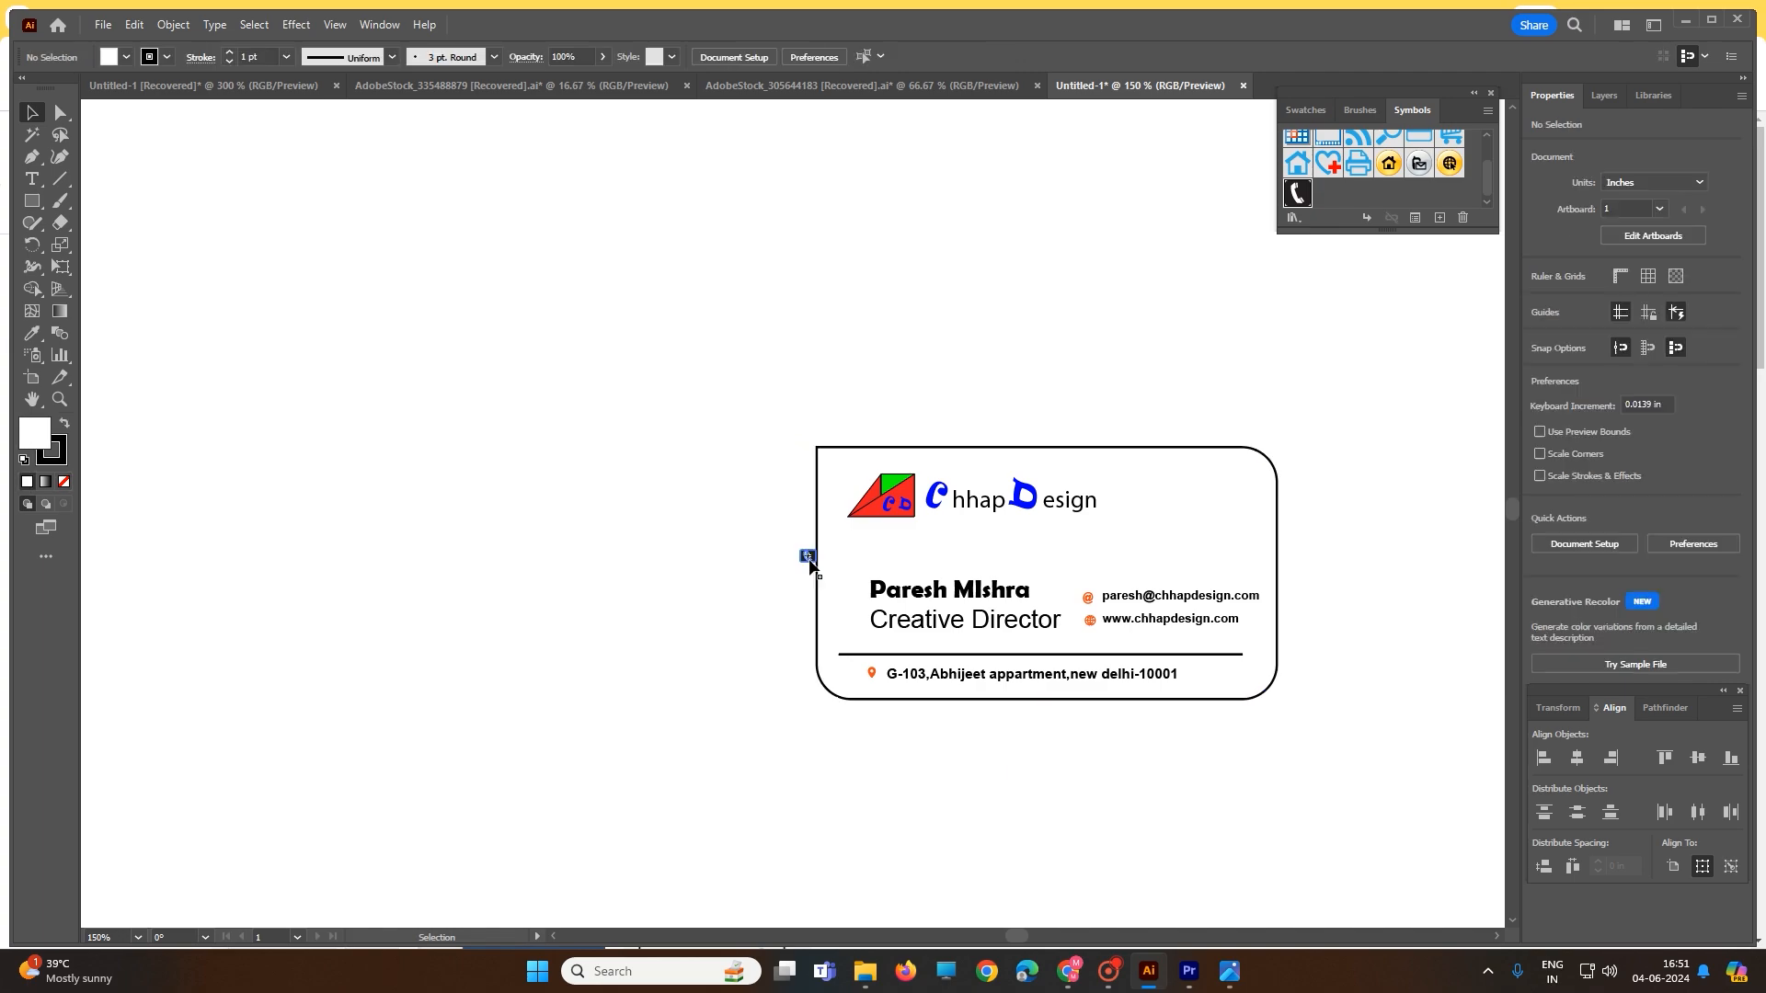
{"action": "left_click_drag", "start_coordinate": [808, 563], "coordinate": [1088, 581]}
{"action": "left_click", "coordinate": [797, 570]}
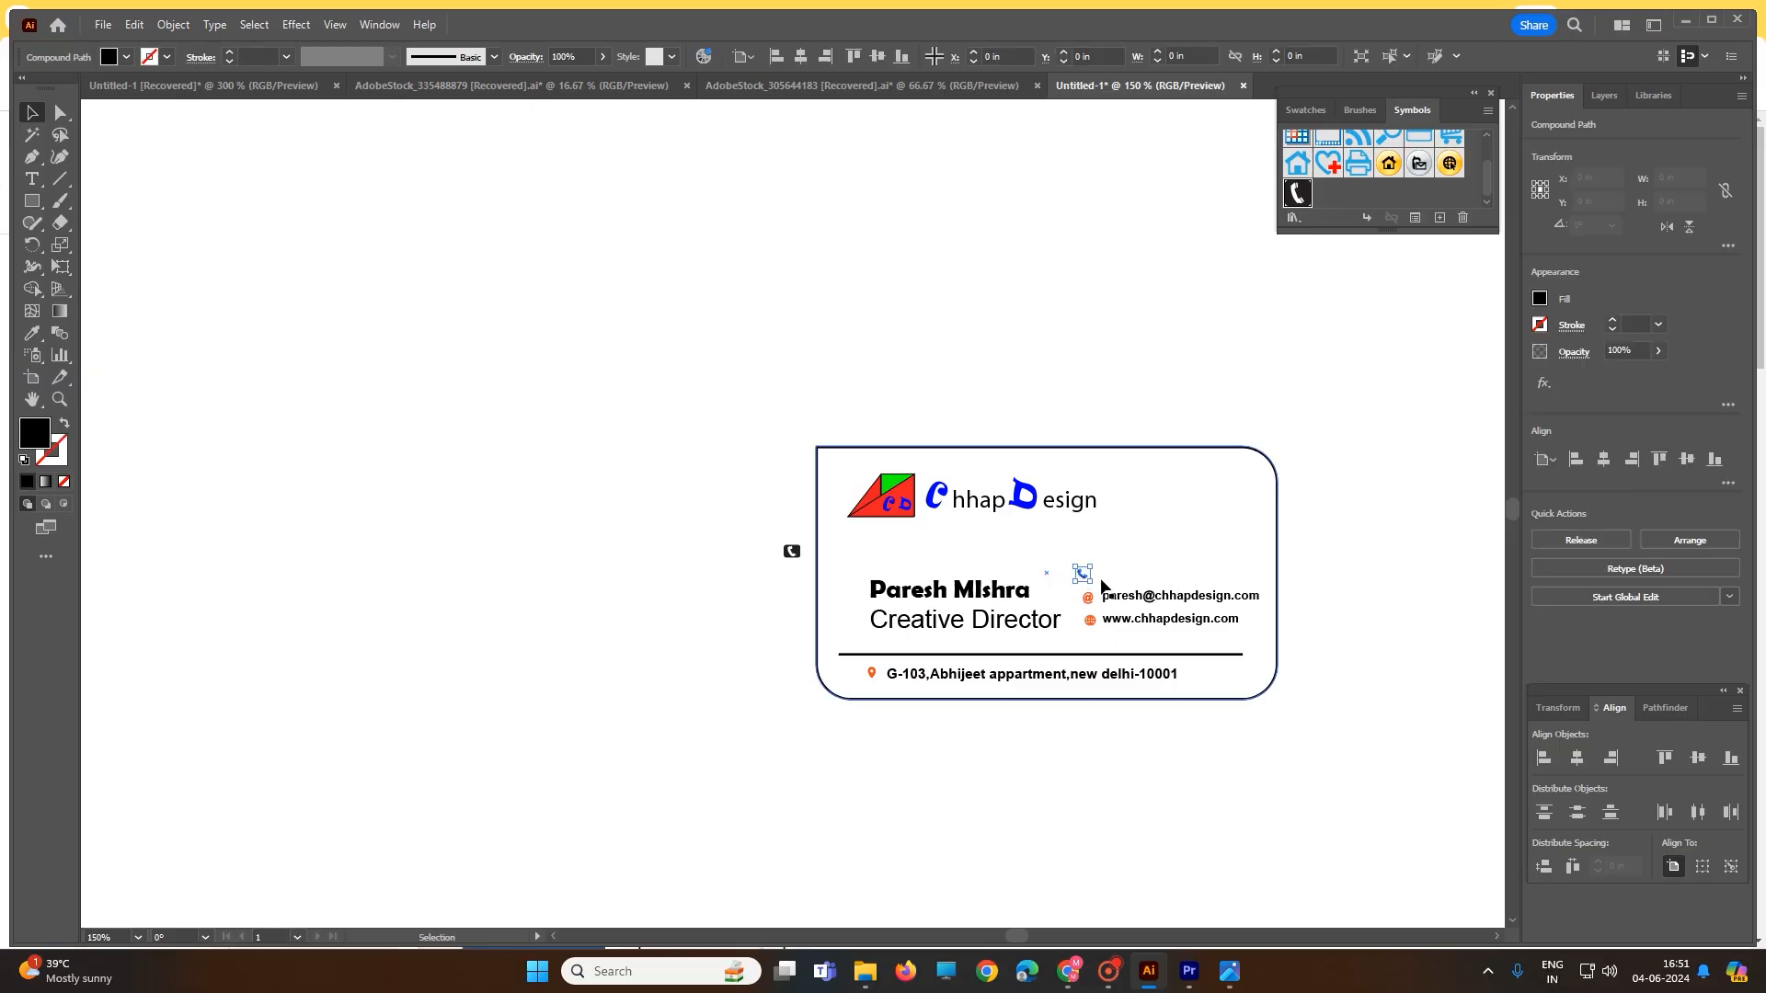
{"action": "left_click", "coordinate": [793, 553]}
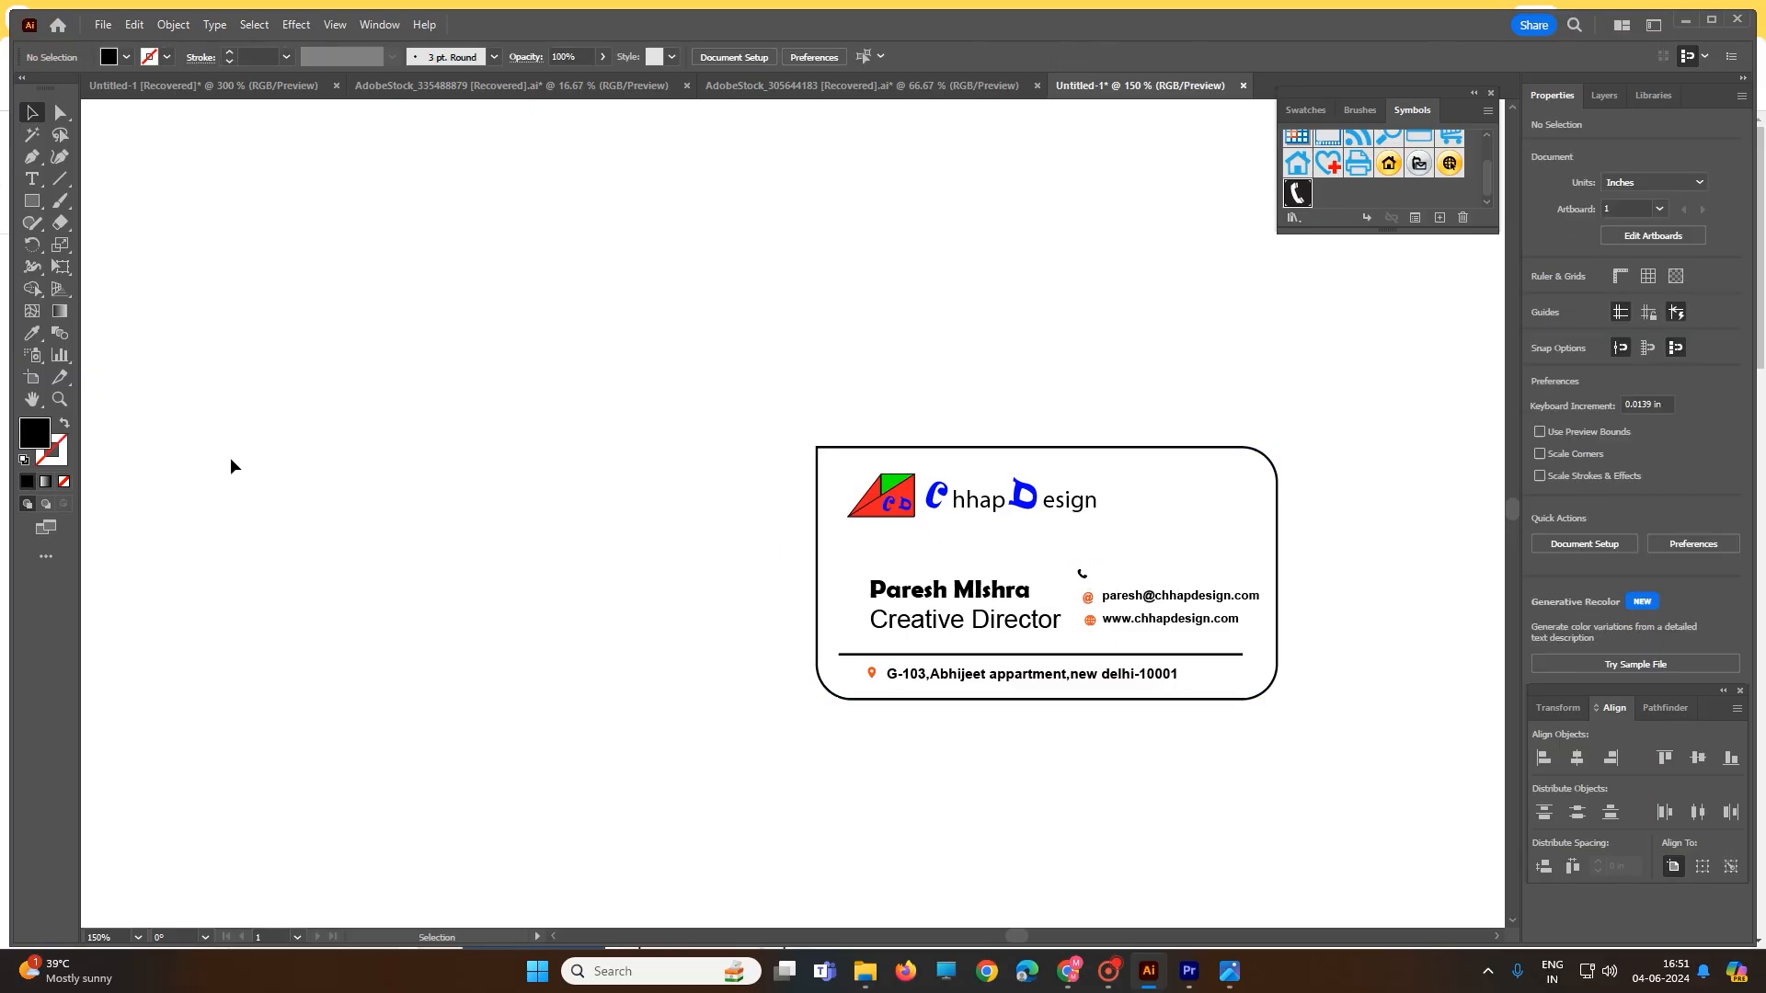
- Type the contact's phone number beside the telephone icon and align it with the icon
{"action": "left_click", "coordinate": [31, 178]}
{"action": "left_click", "coordinate": [1110, 572]}
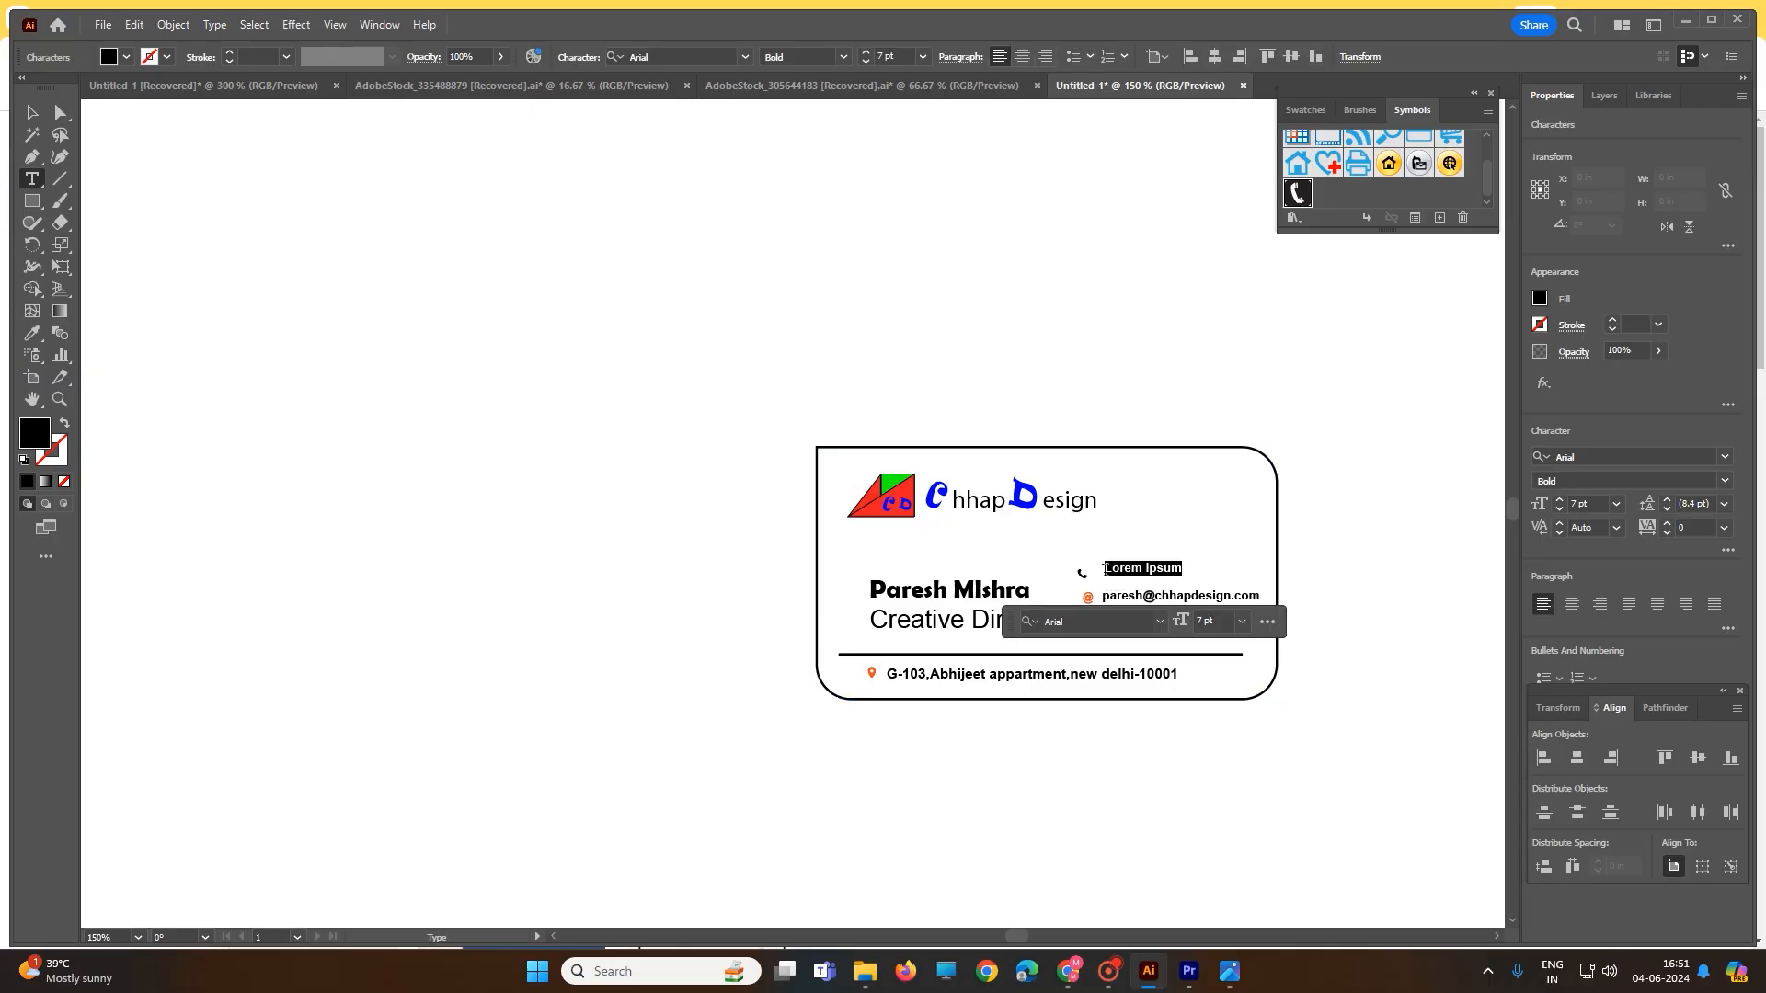
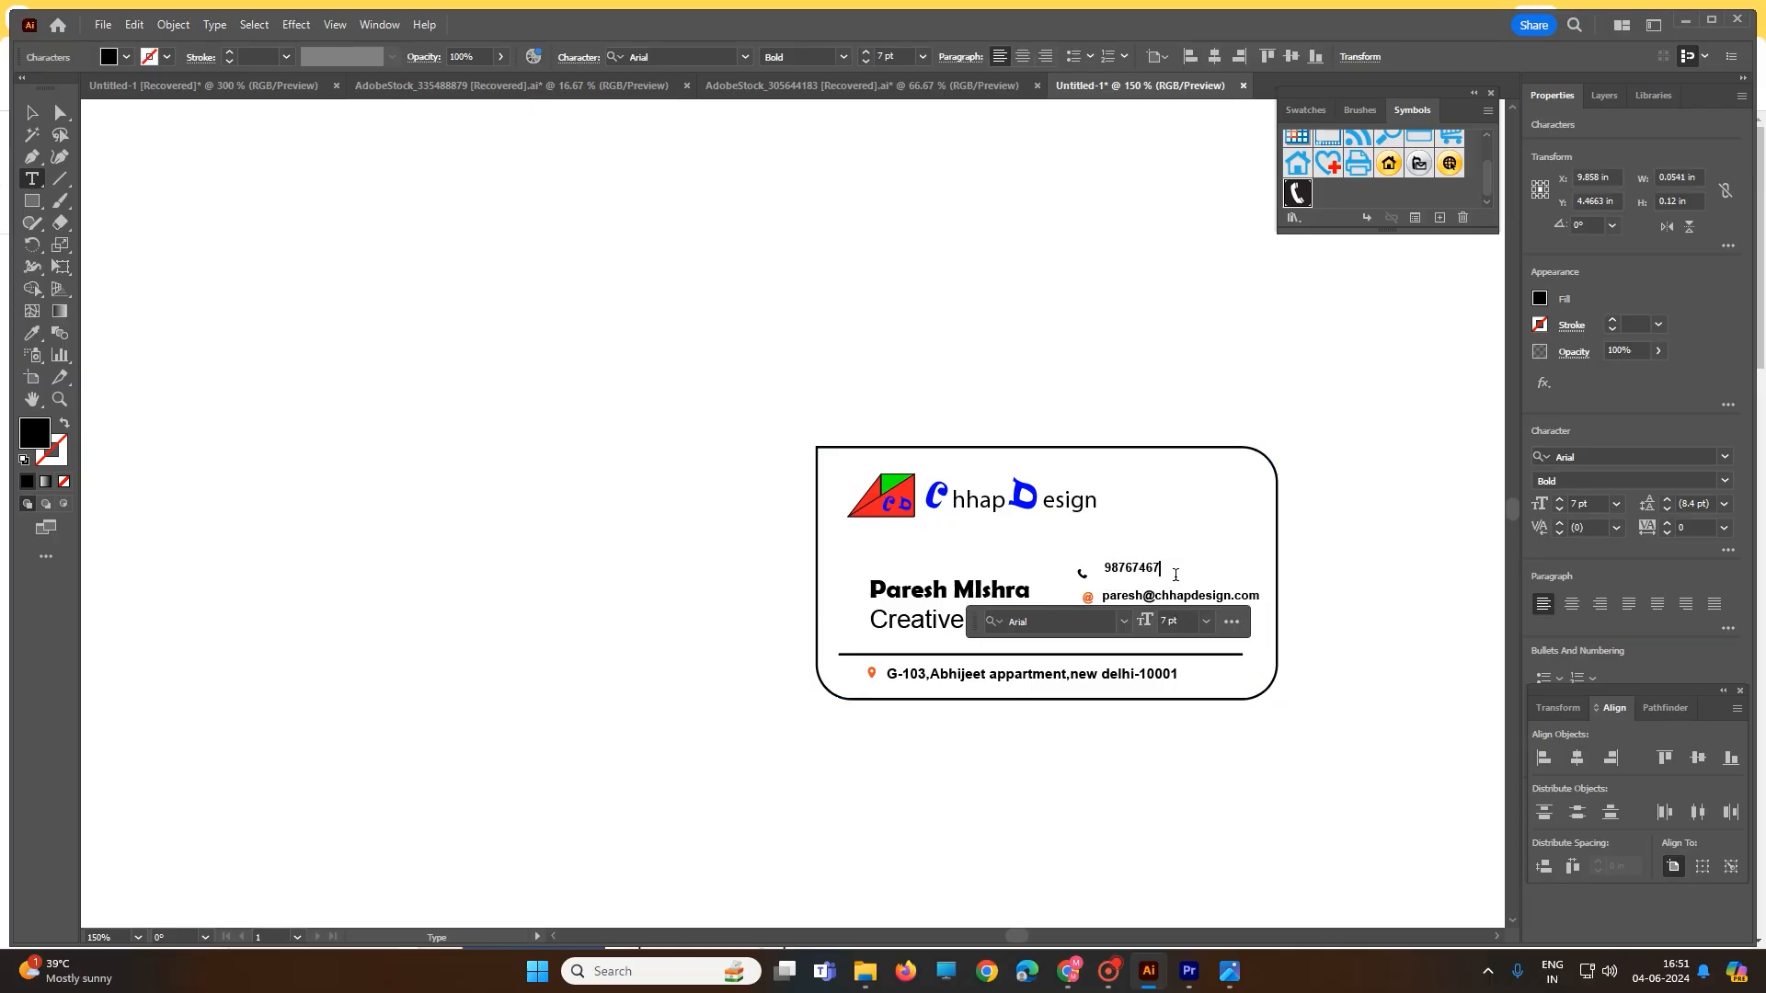
{"action": "left_click", "coordinate": [32, 113]}
{"action": "left_click", "coordinate": [521, 445]}
{"action": "left_click_drag", "start_coordinate": [1146, 576], "coordinate": [1085, 576]}
{"action": "left_click", "coordinate": [1361, 575]}
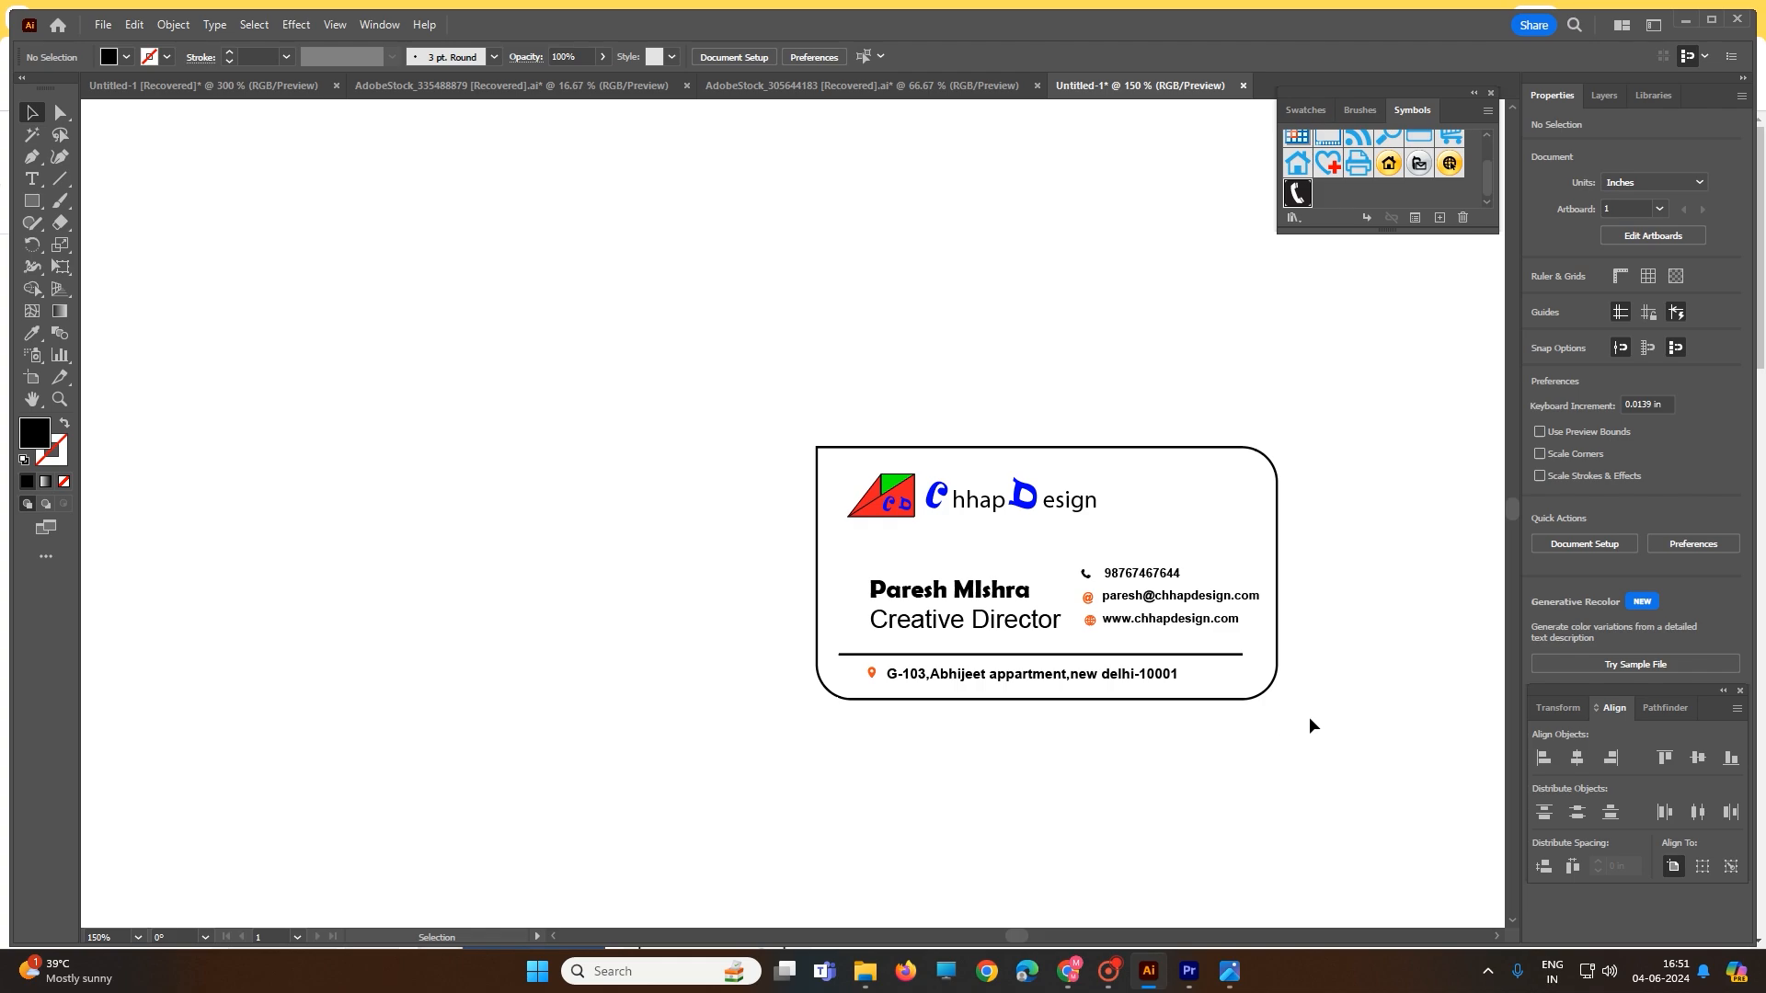
{"action": "scroll", "coordinate": [1310, 715], "scroll_direction": "up", "scroll_amount": 1}
{"action": "left_click", "coordinate": [1234, 537]}
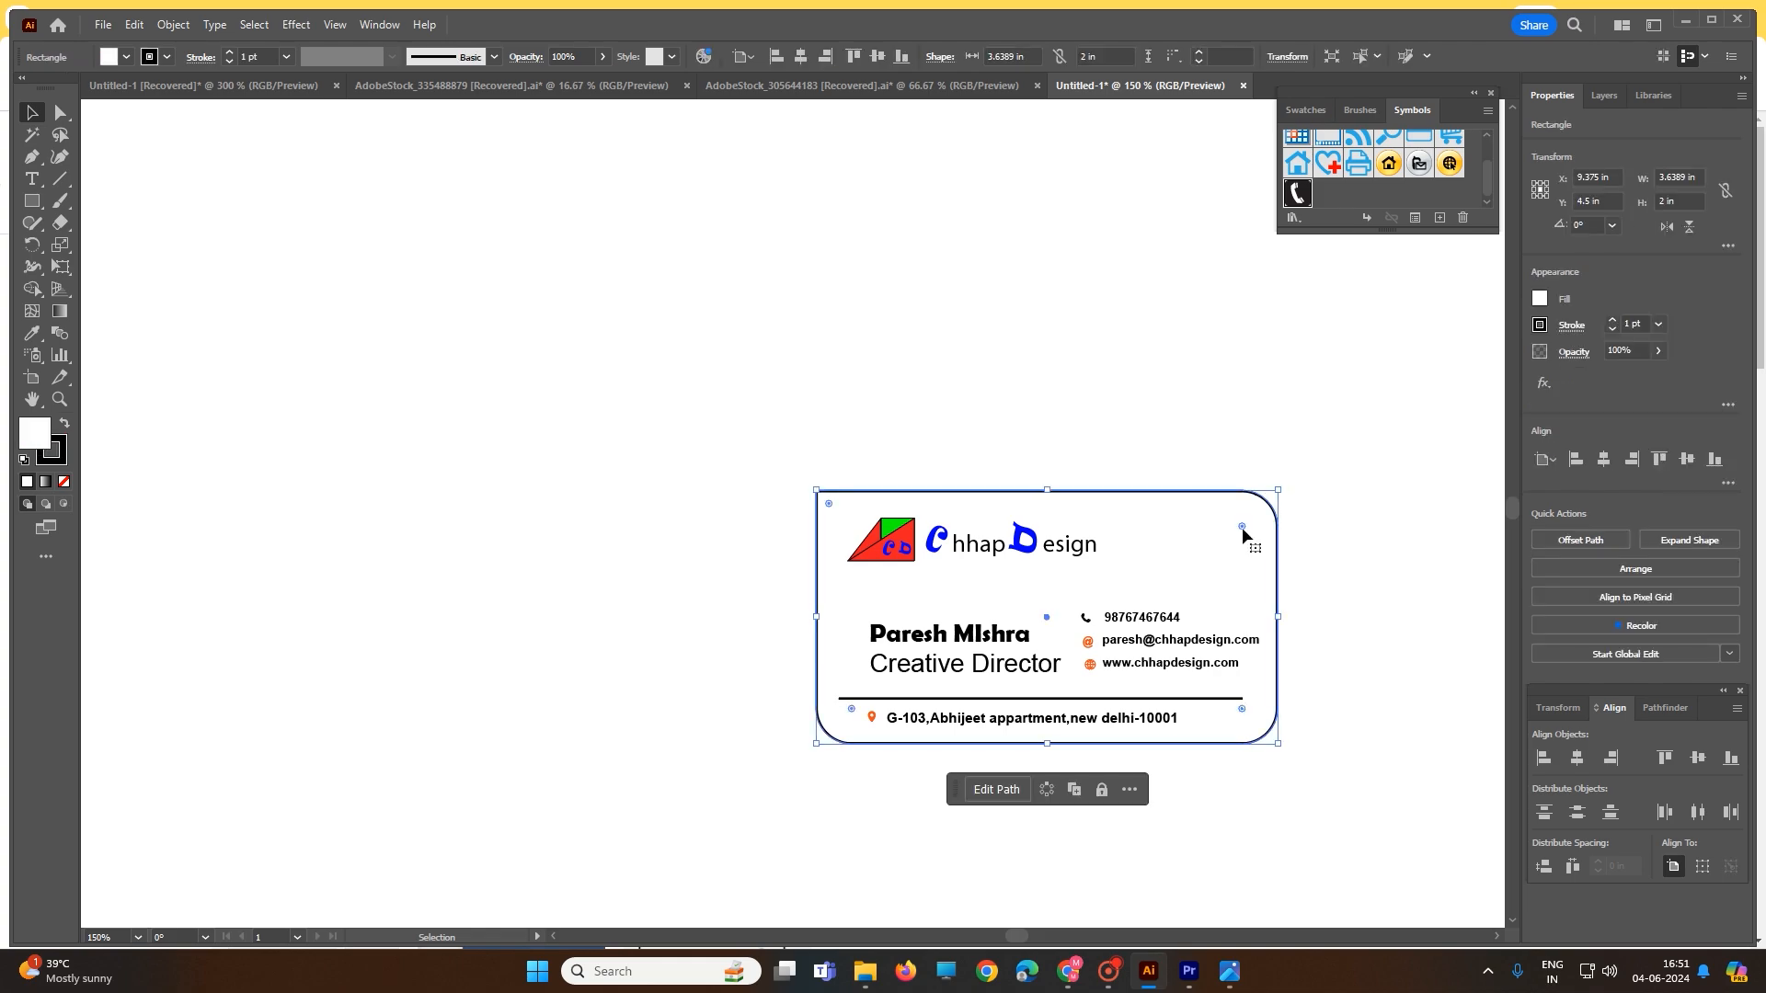
- Fill the card rectangle with the Sky light-to-dark blue gradient swatch
{"action": "left_click", "coordinate": [1306, 111]}
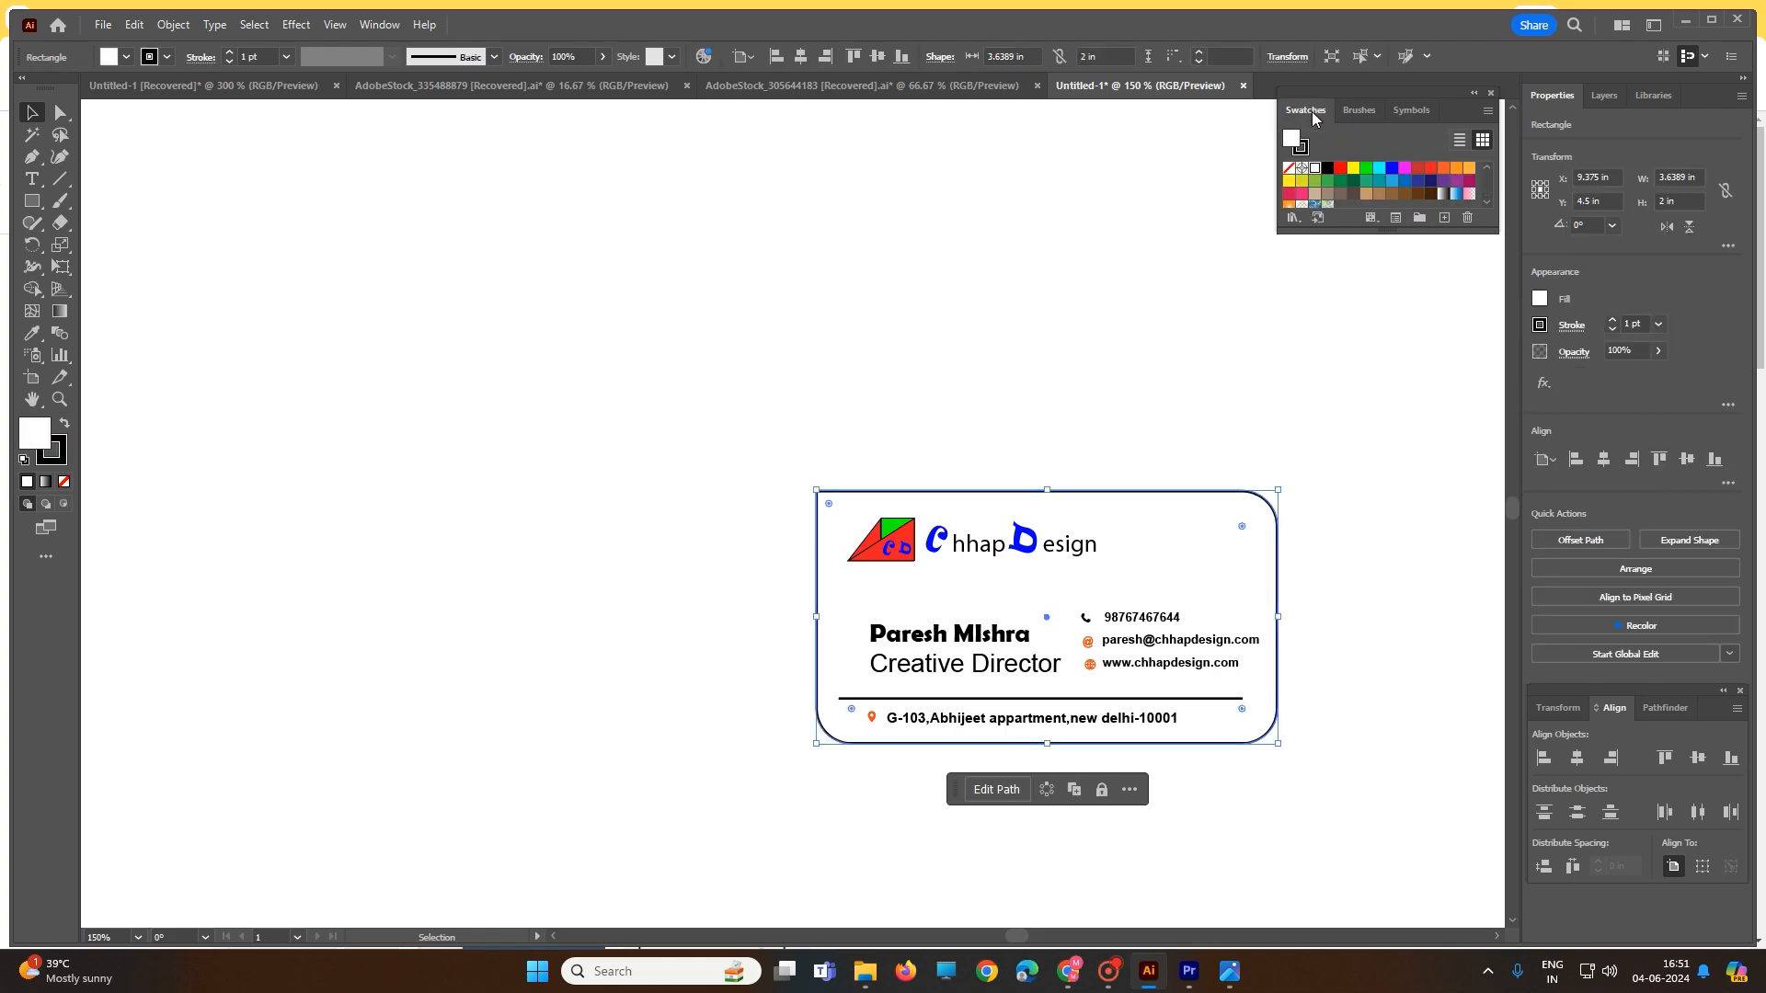
{"action": "left_click", "coordinate": [1379, 195]}
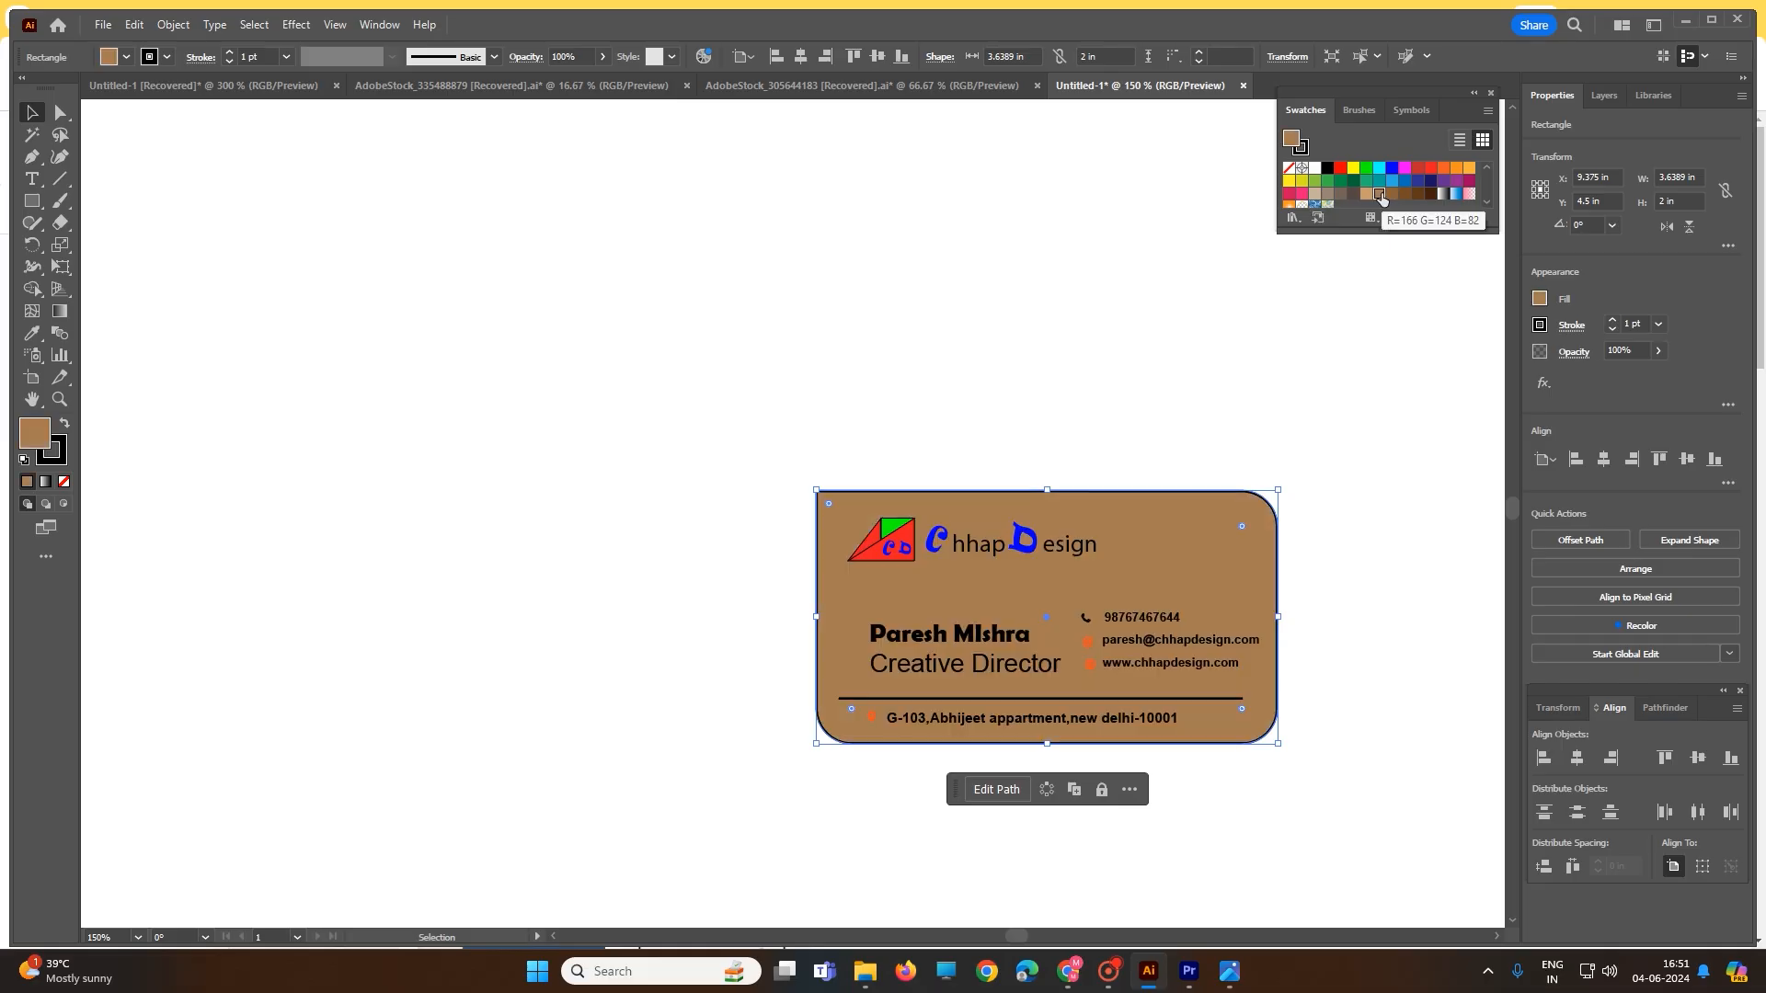
{"action": "left_click", "coordinate": [1340, 194]}
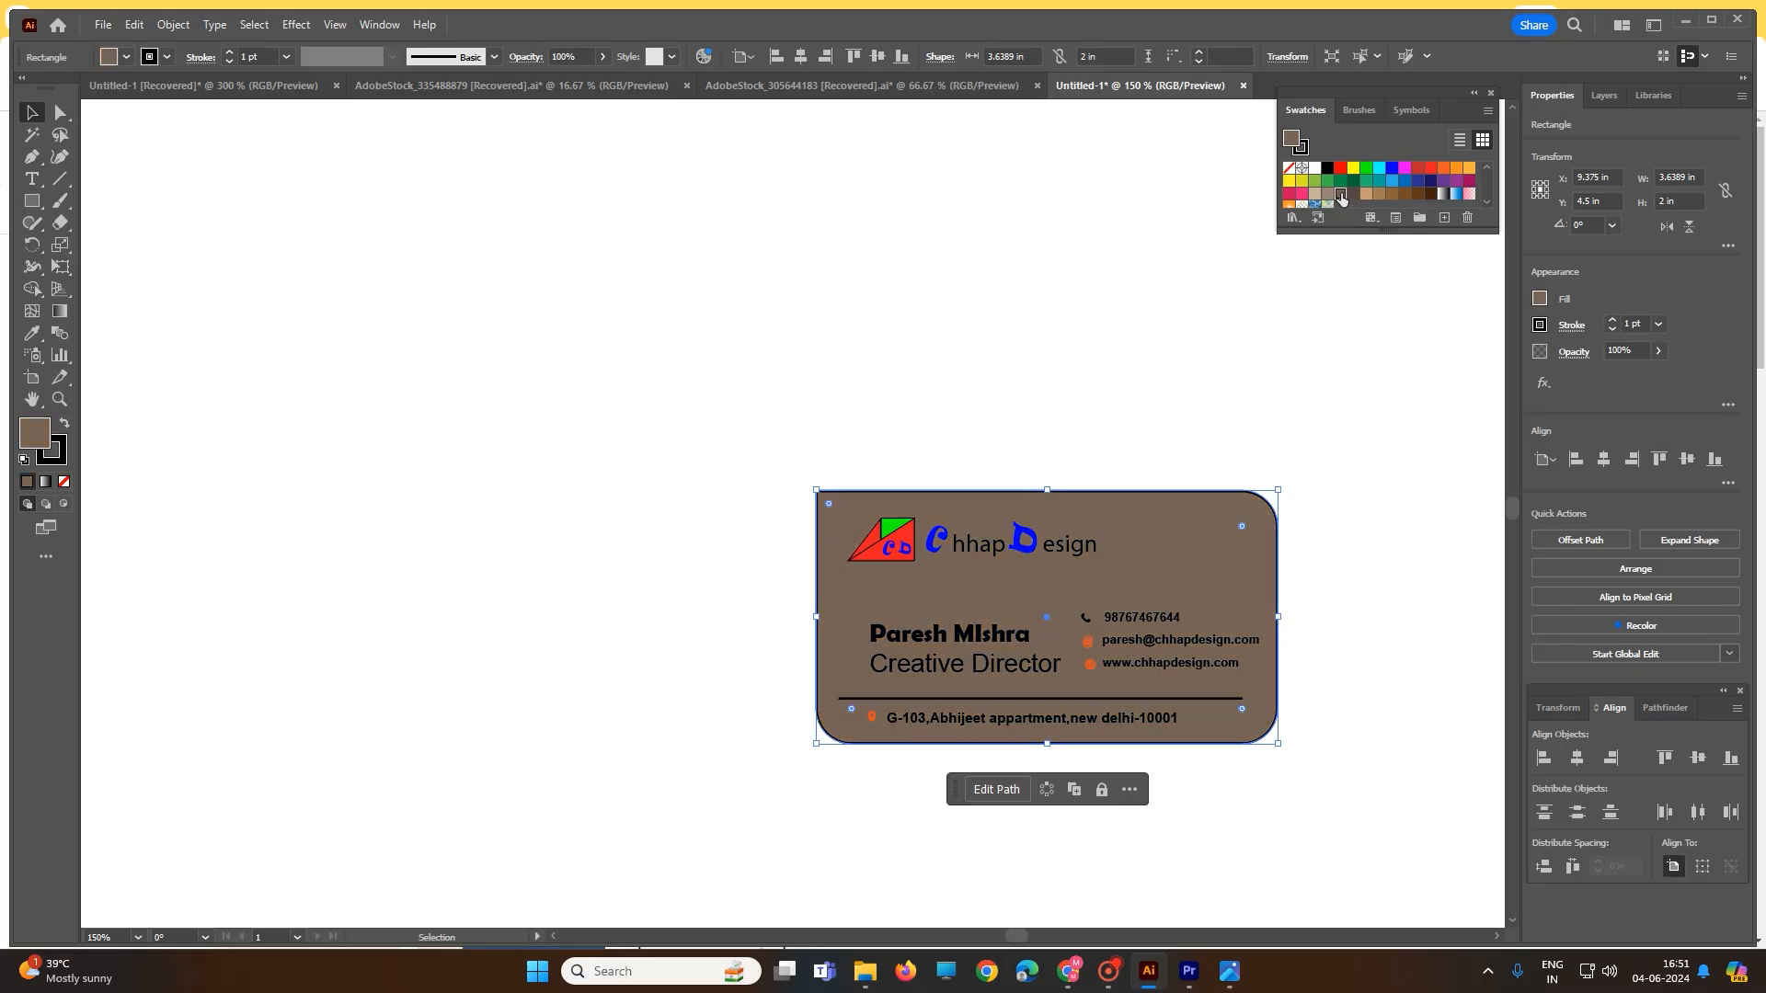
{"action": "left_click", "coordinate": [1457, 194]}
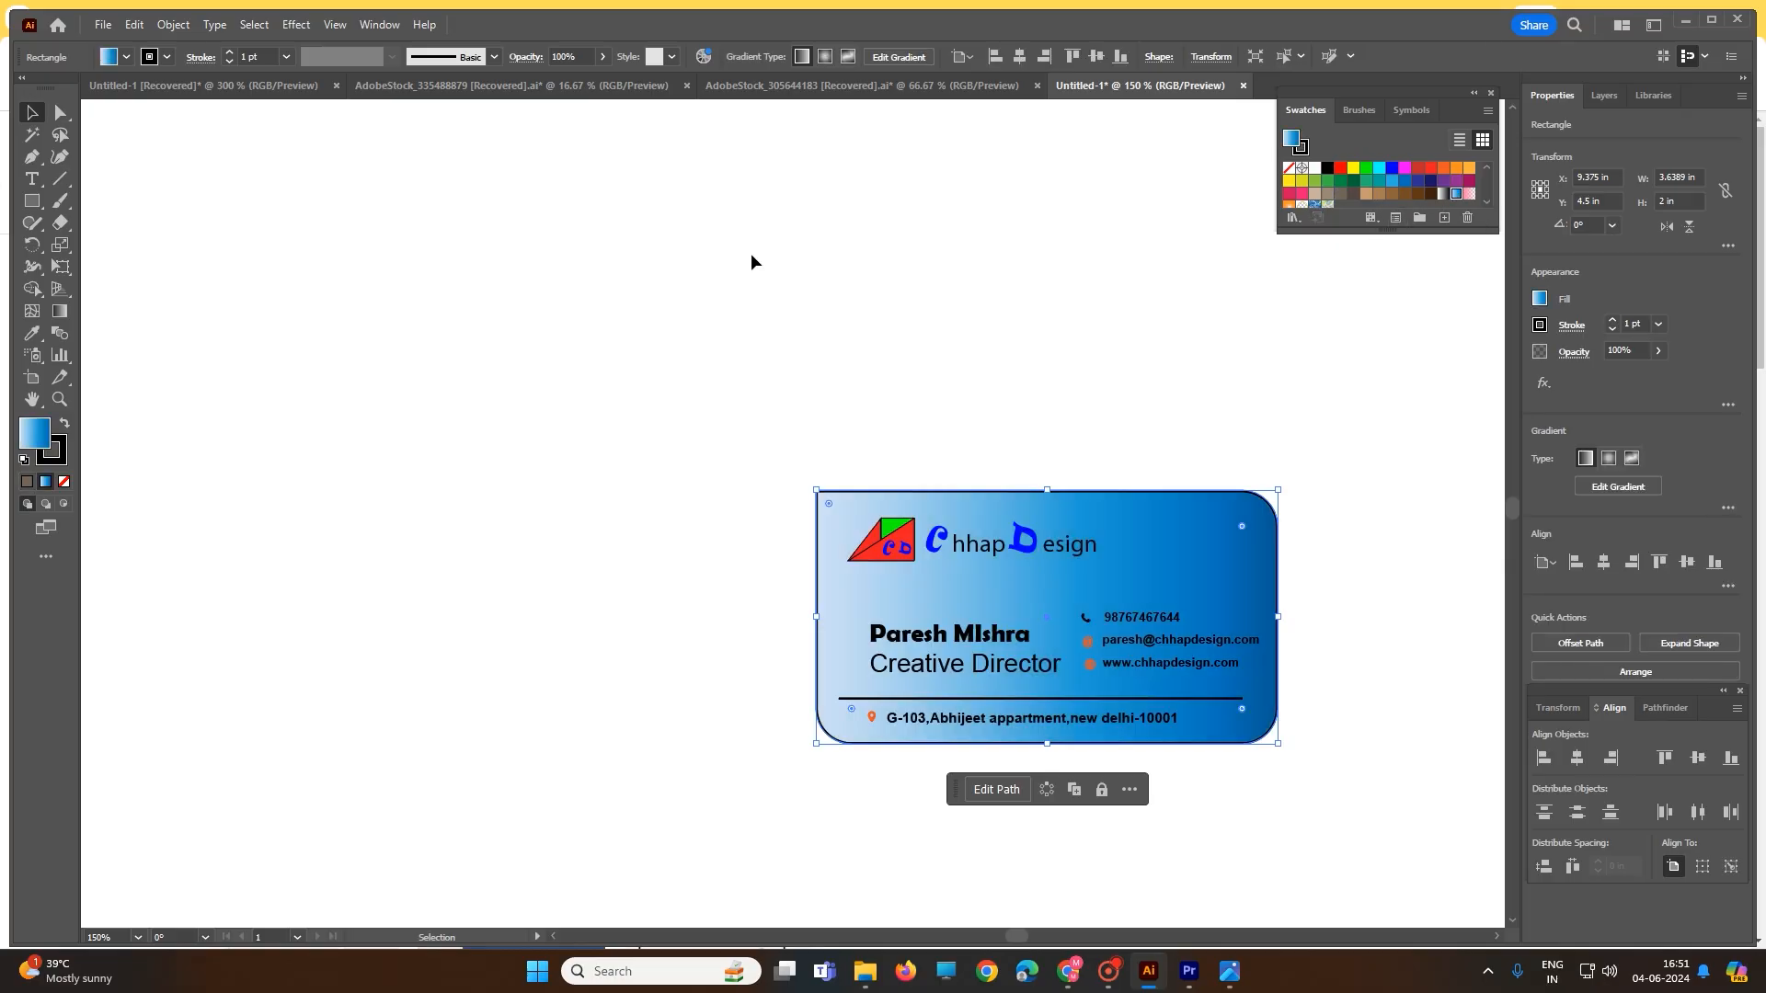
{"action": "left_click", "coordinate": [745, 346]}
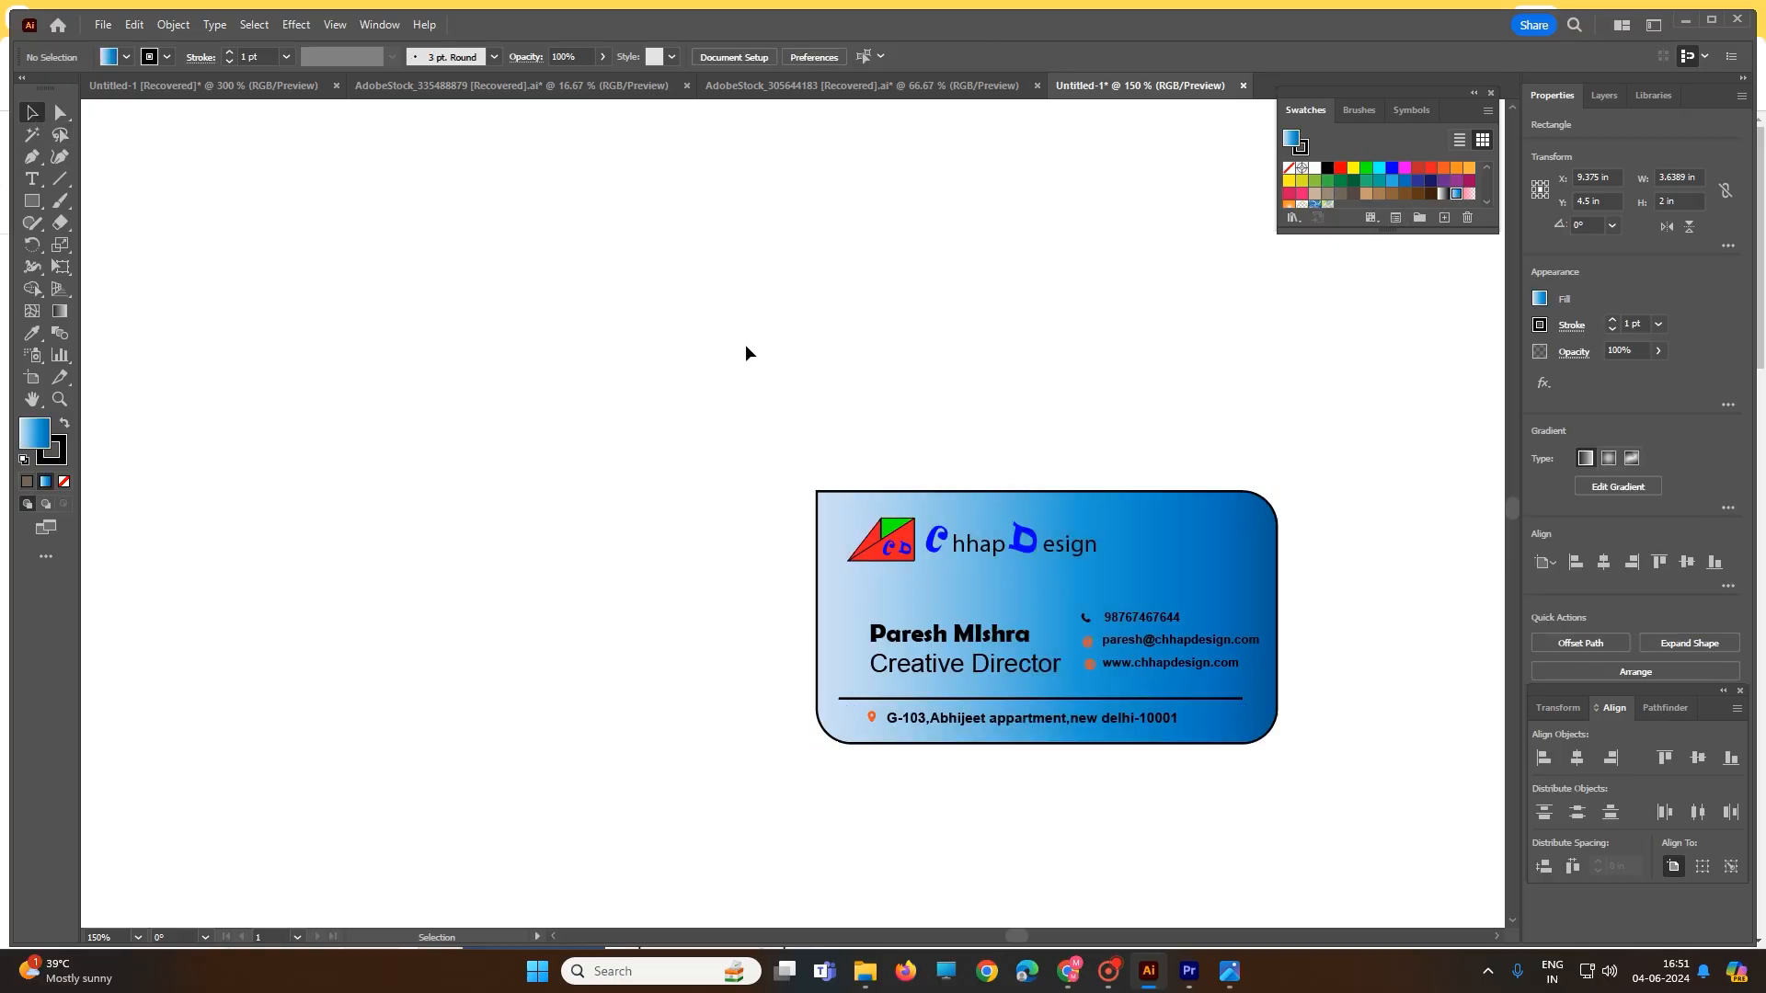
- Extend the divider line above the address slightly further to the right
{"action": "scroll", "coordinate": [1282, 782], "scroll_direction": "up", "scroll_amount": 3}
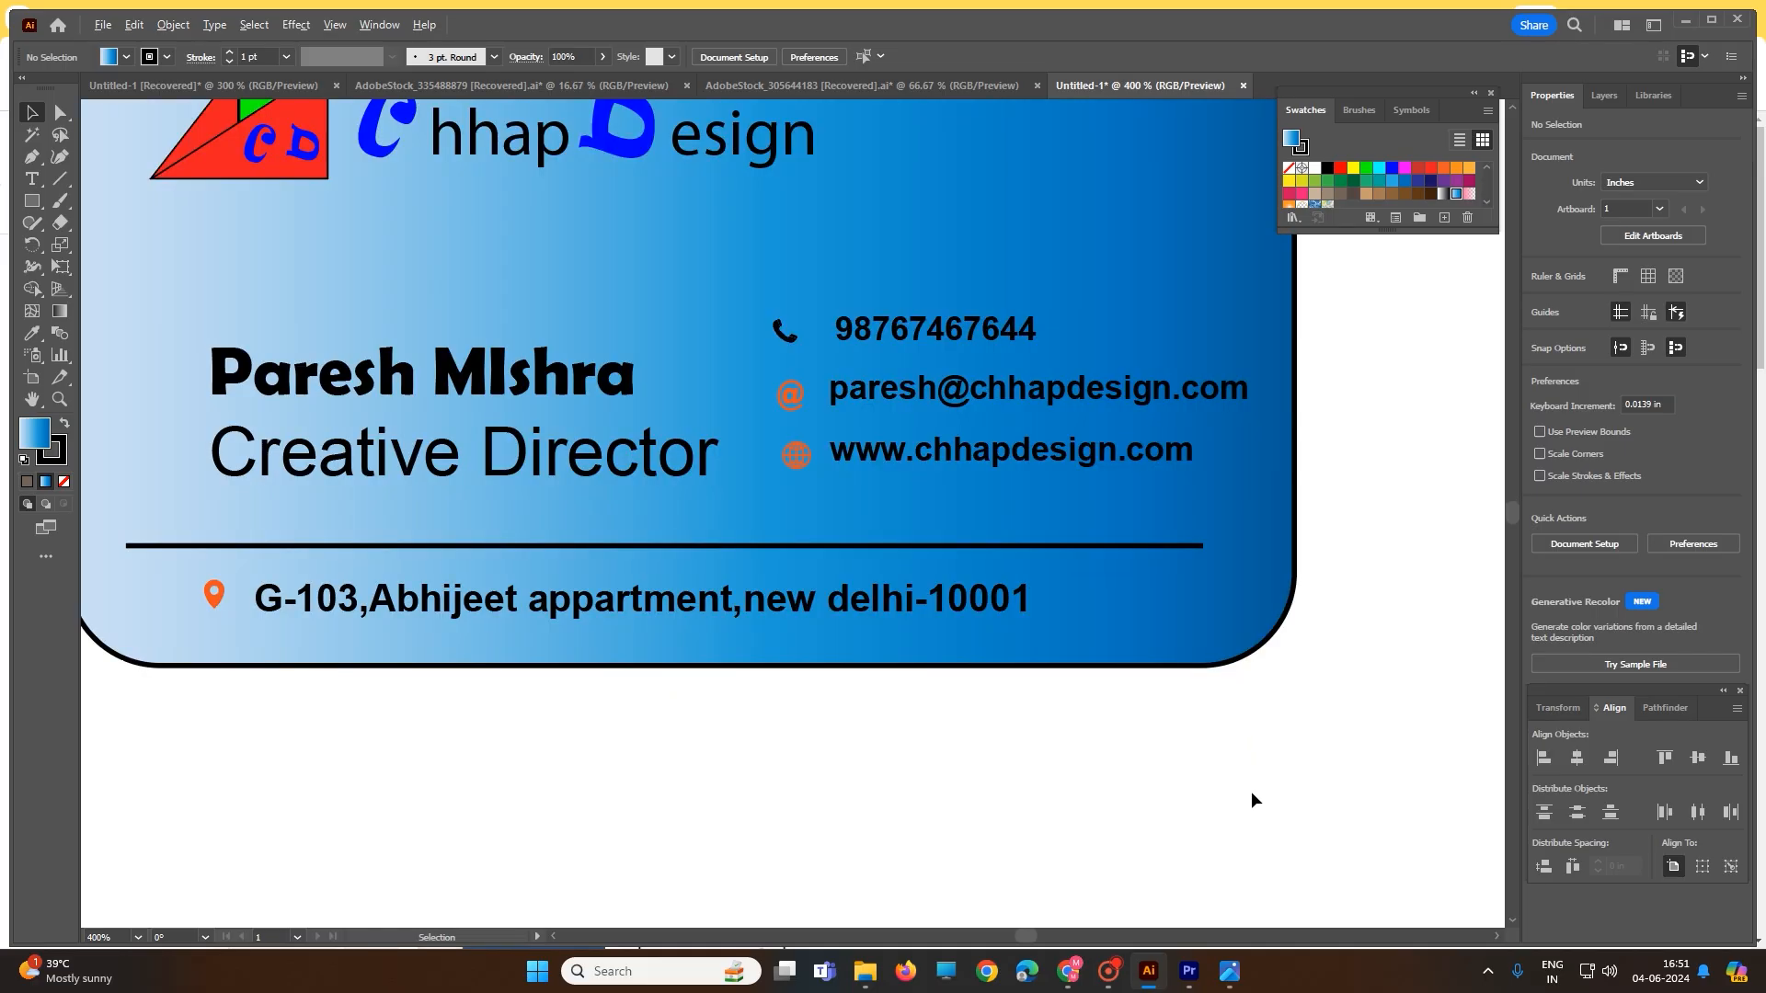
{"action": "scroll", "coordinate": [1251, 790], "scroll_direction": "down", "scroll_amount": 2}
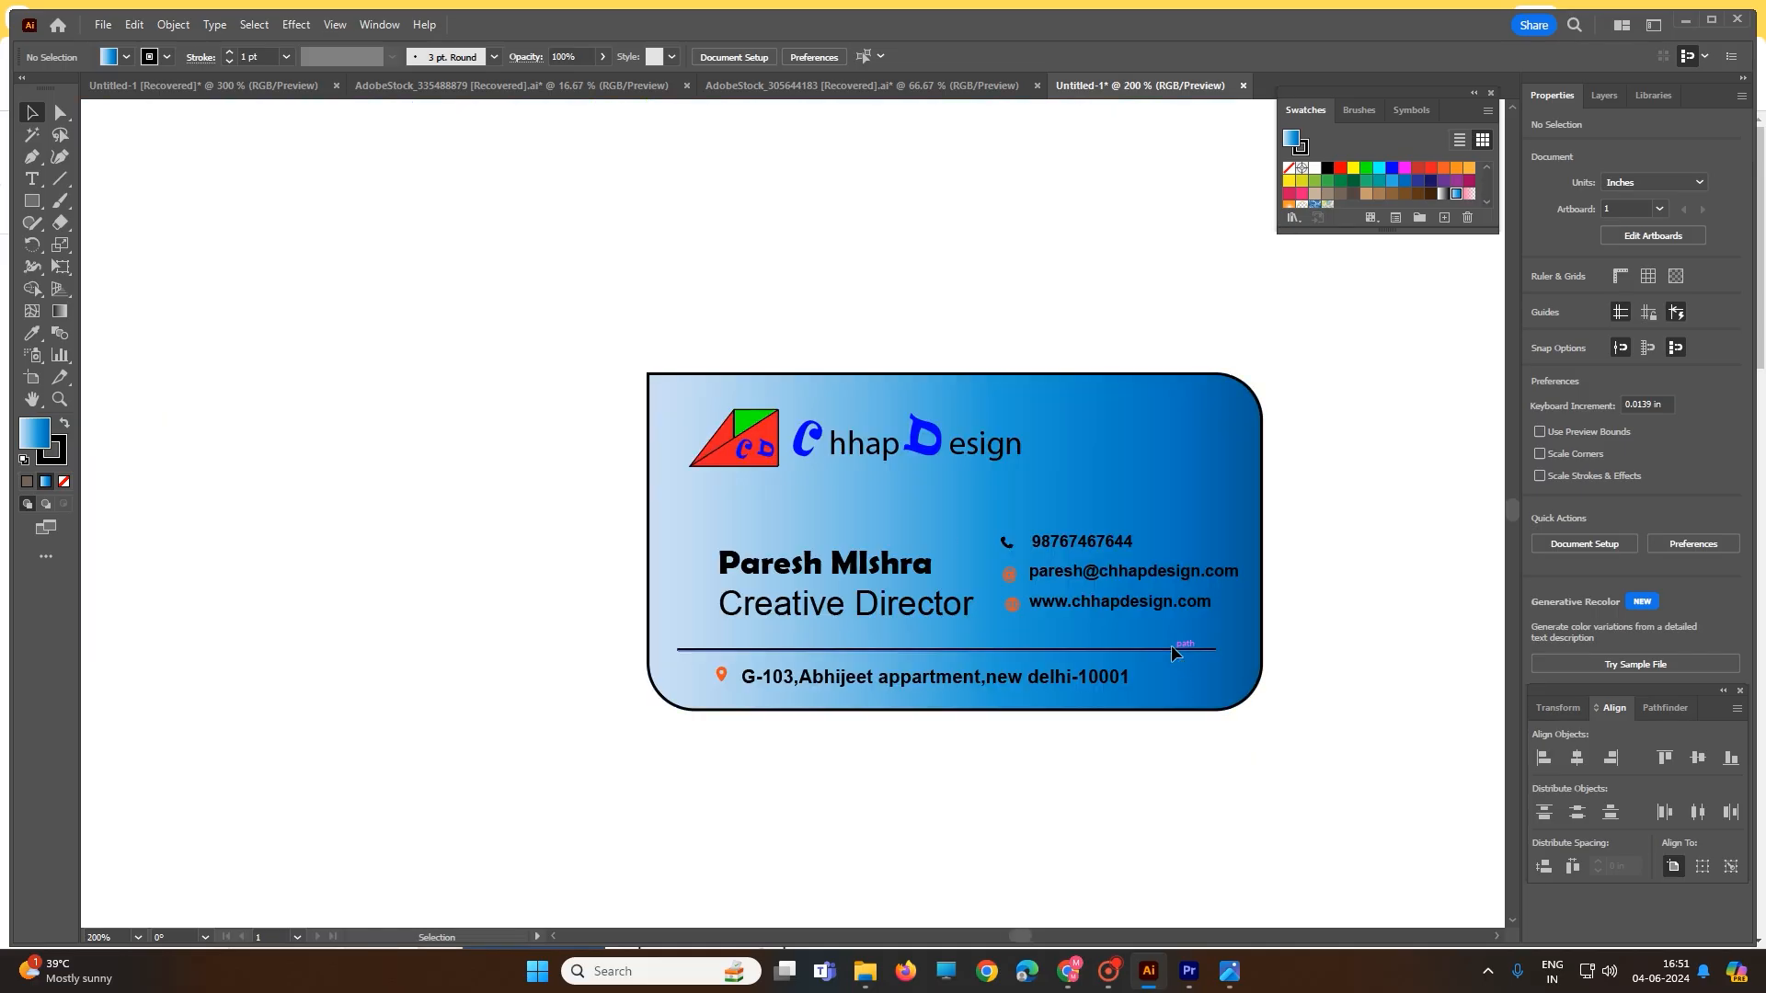
{"action": "left_click", "coordinate": [1214, 650]}
{"action": "left_click_drag", "start_coordinate": [1214, 650], "coordinate": [1228, 646]}
{"action": "left_click", "coordinate": [1332, 646]}
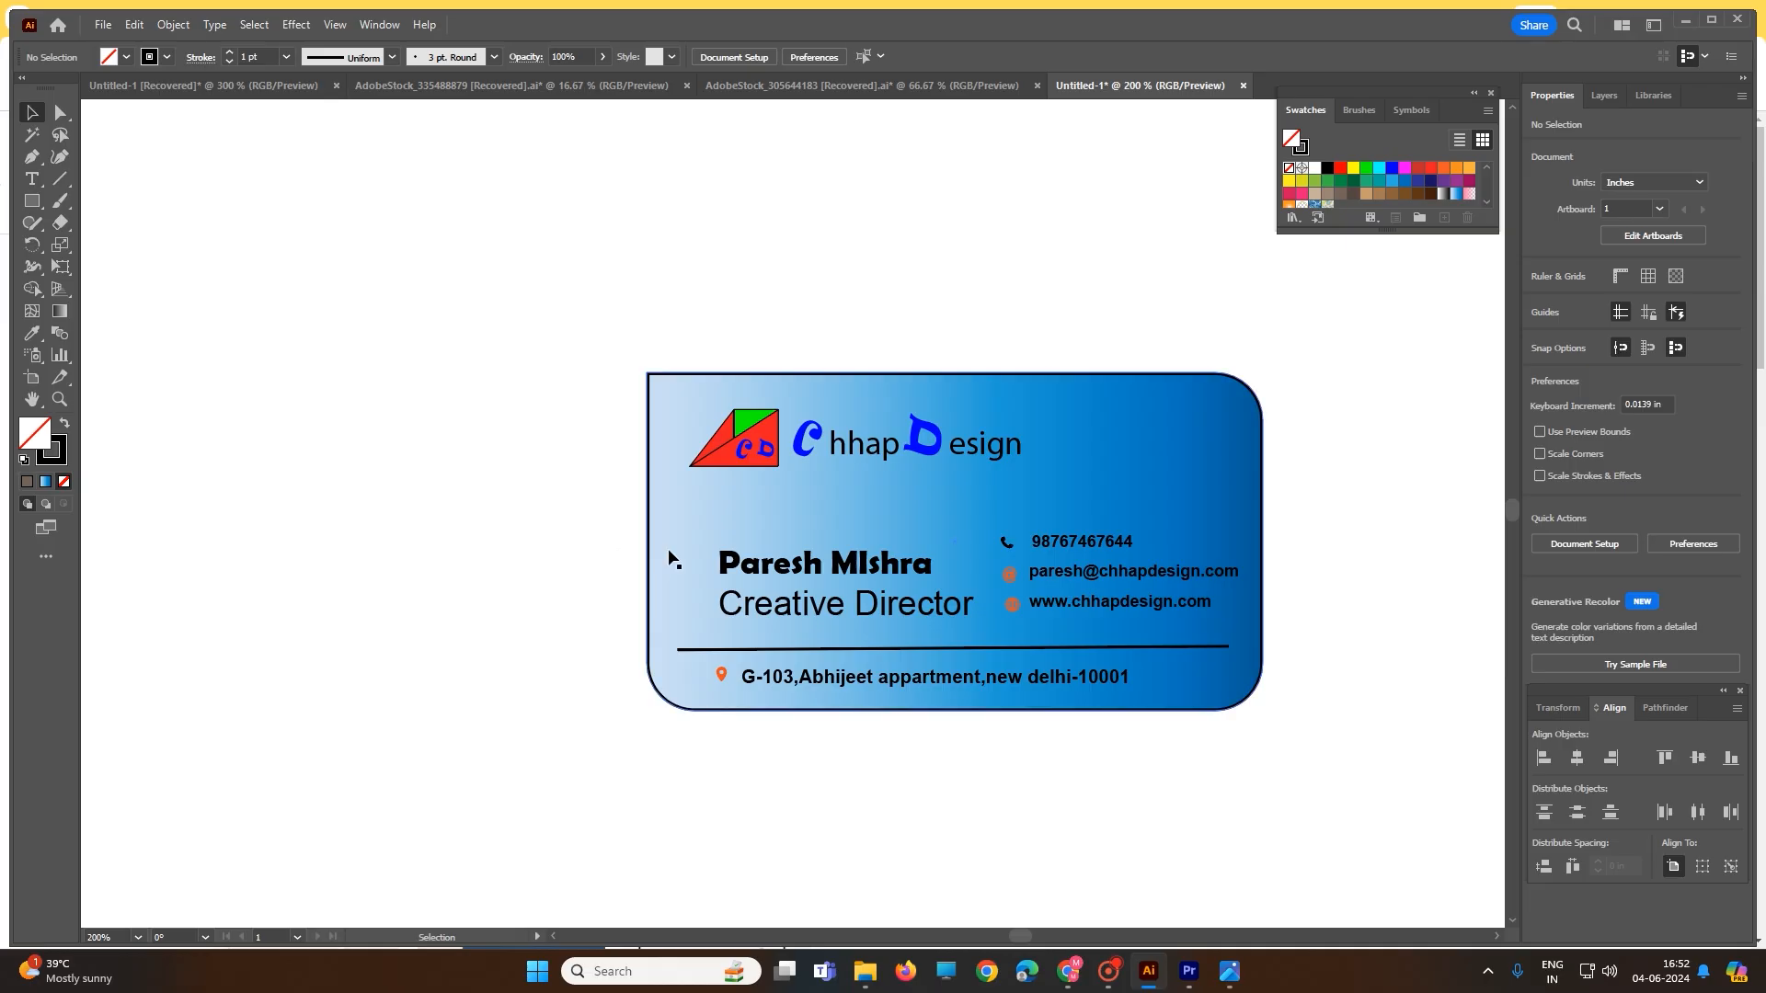
- Drag the card's live-corner widget to round the top-left corner to about 0.303 in
{"action": "left_click", "coordinate": [649, 417]}
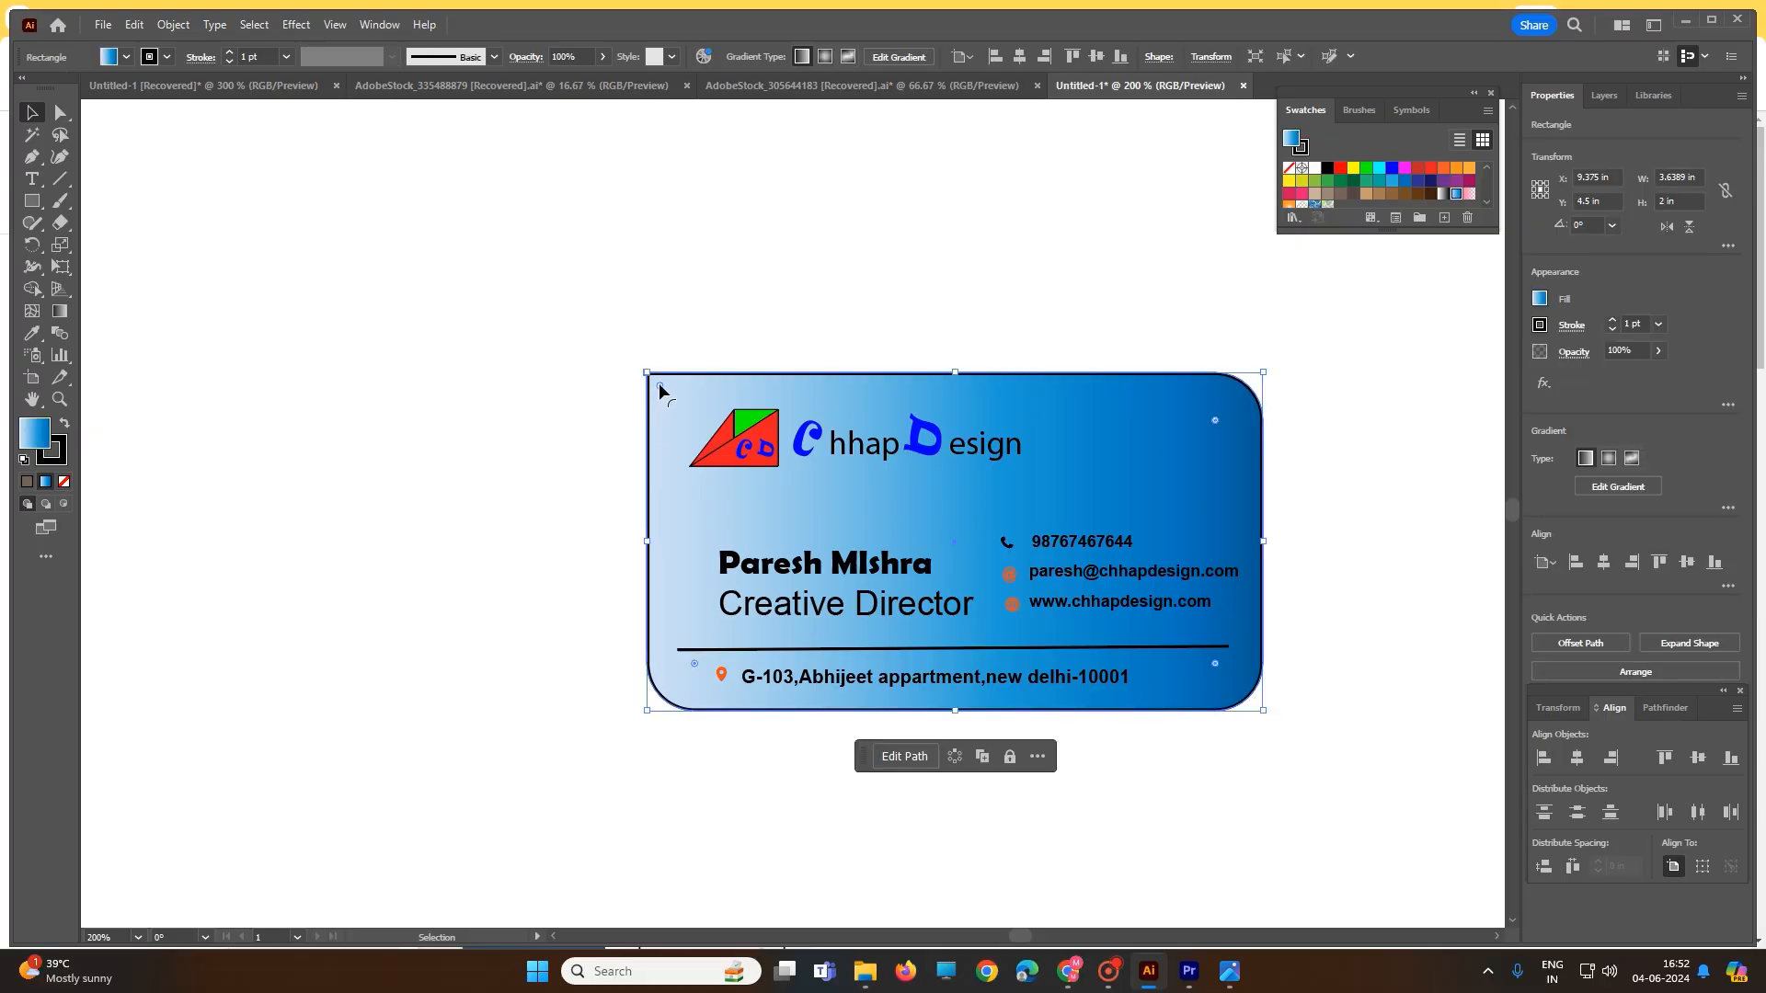
{"action": "mouse_move", "coordinate": [658, 383]}
{"action": "left_mouse_down"}
{"action": "mouse_move", "coordinate": [739, 442]}
{"action": "mouse_move", "coordinate": [670, 397]}
{"action": "left_mouse_up"}
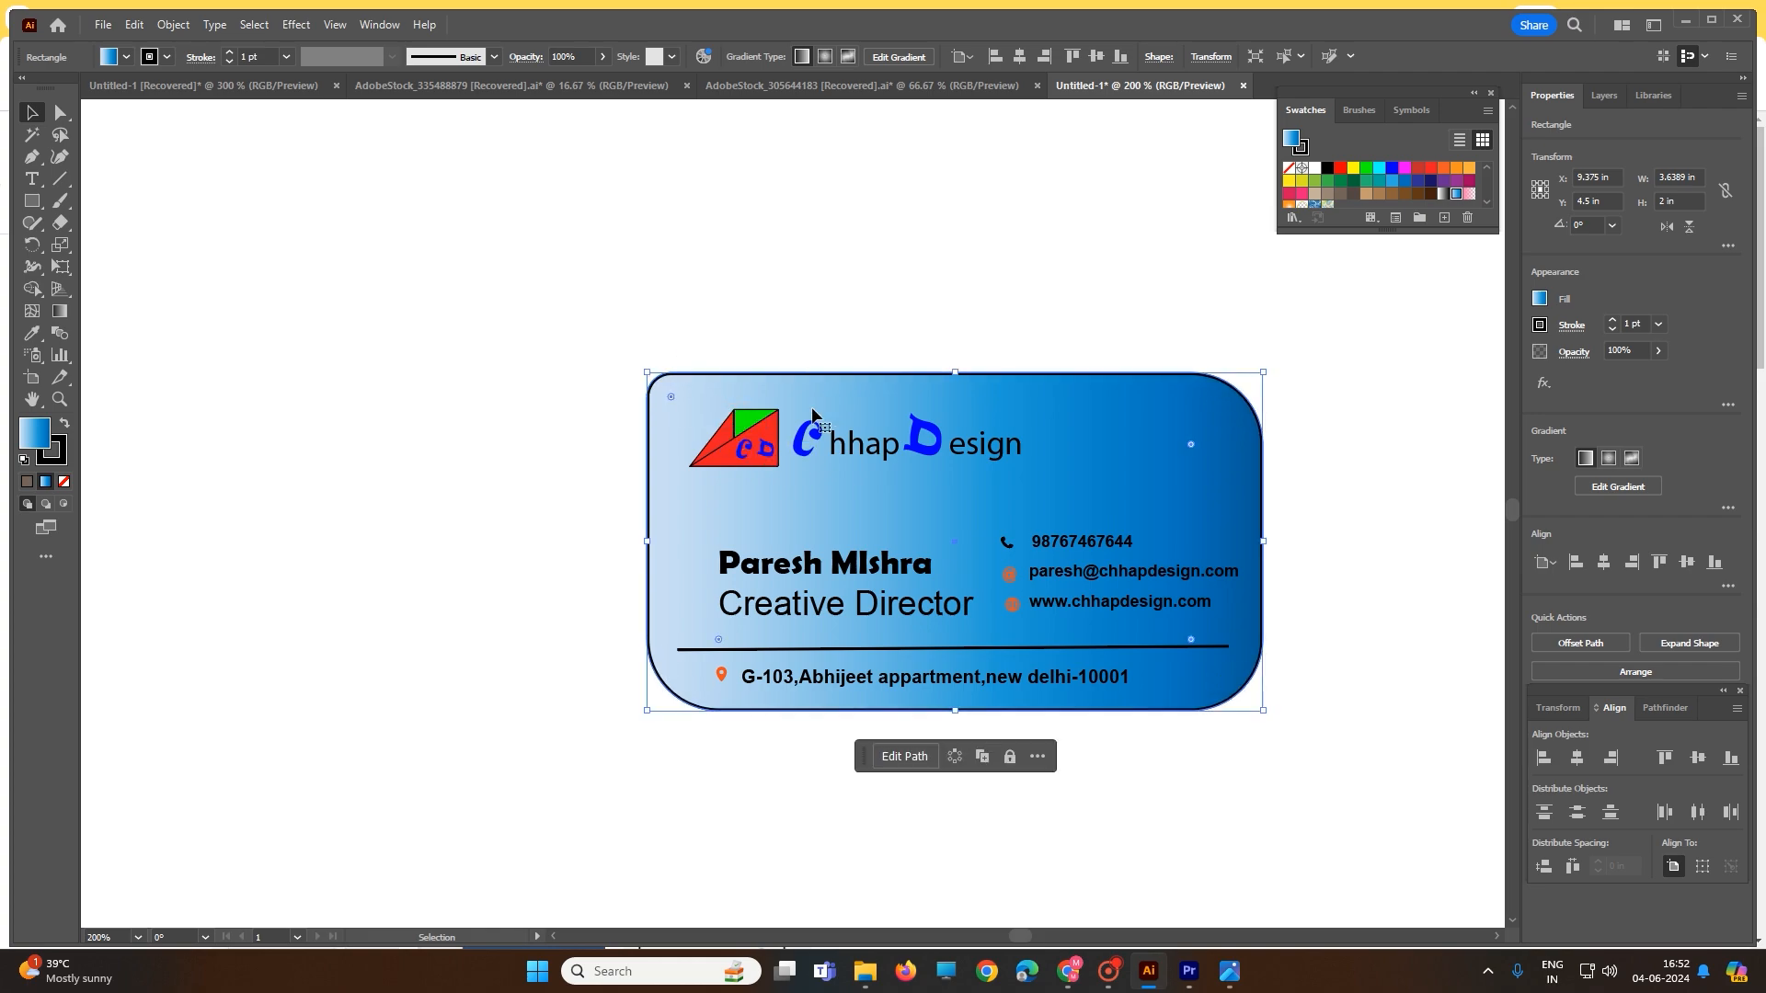
{"action": "left_click_drag", "start_coordinate": [670, 397], "coordinate": [704, 424]}
{"action": "left_click", "coordinate": [545, 294]}
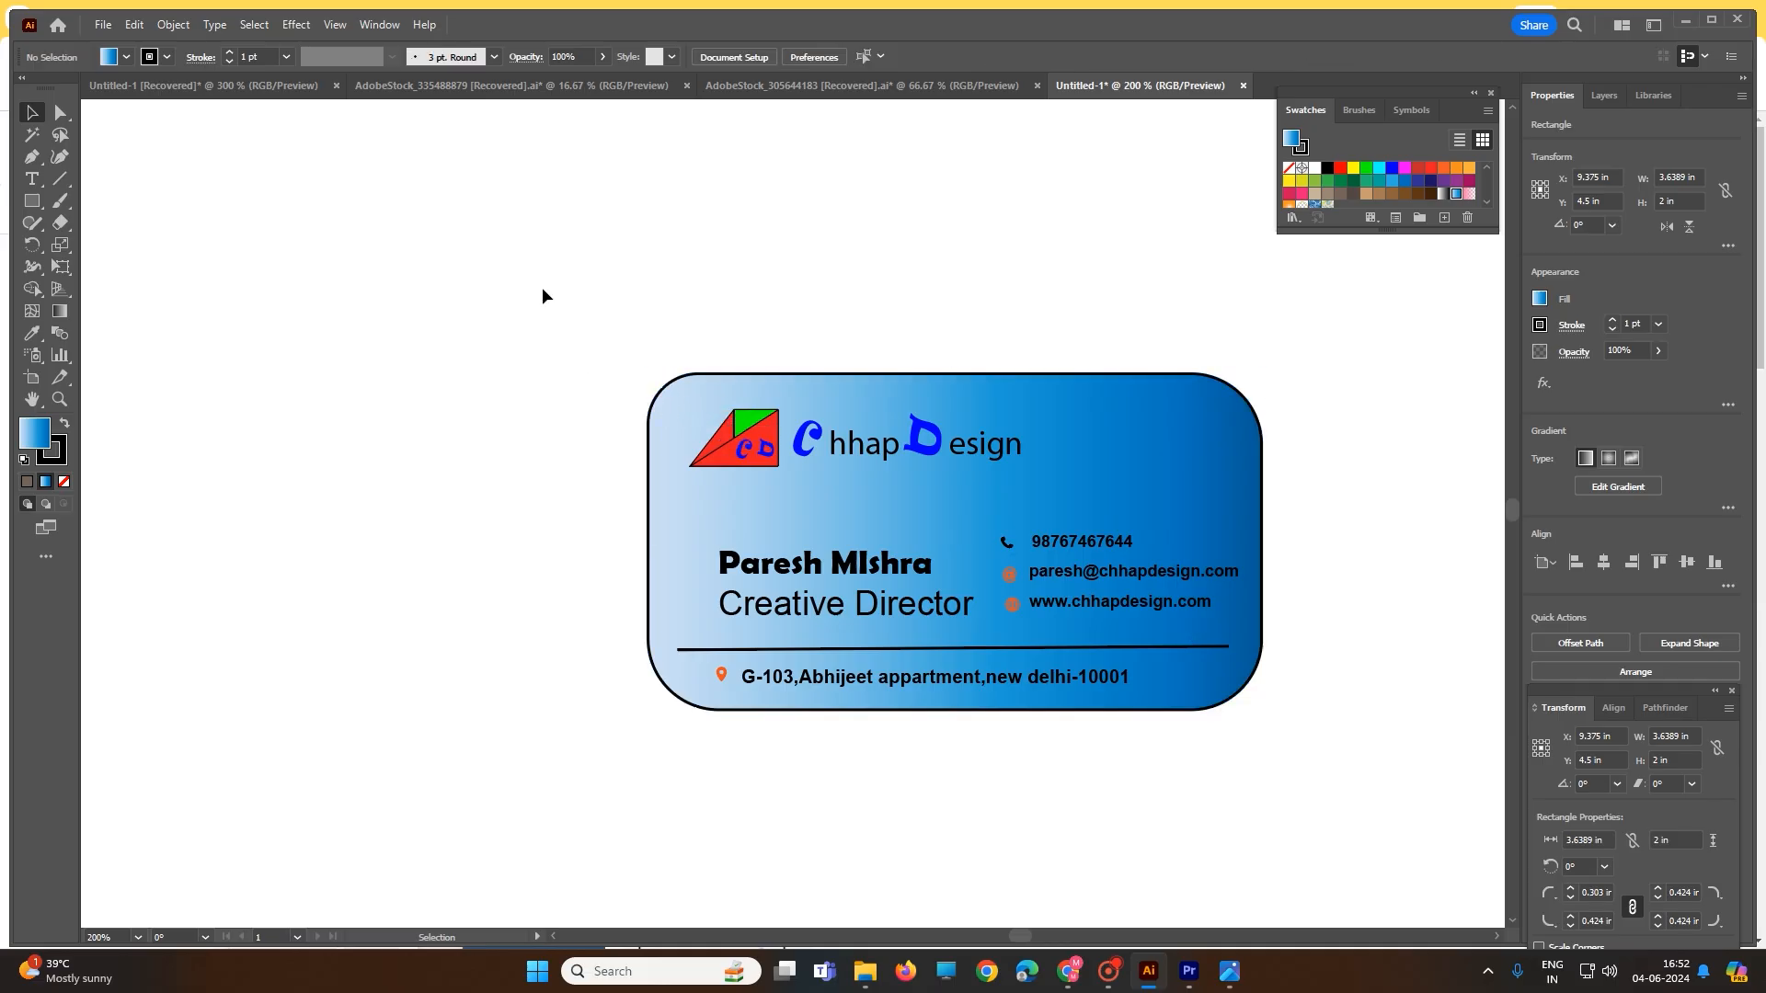